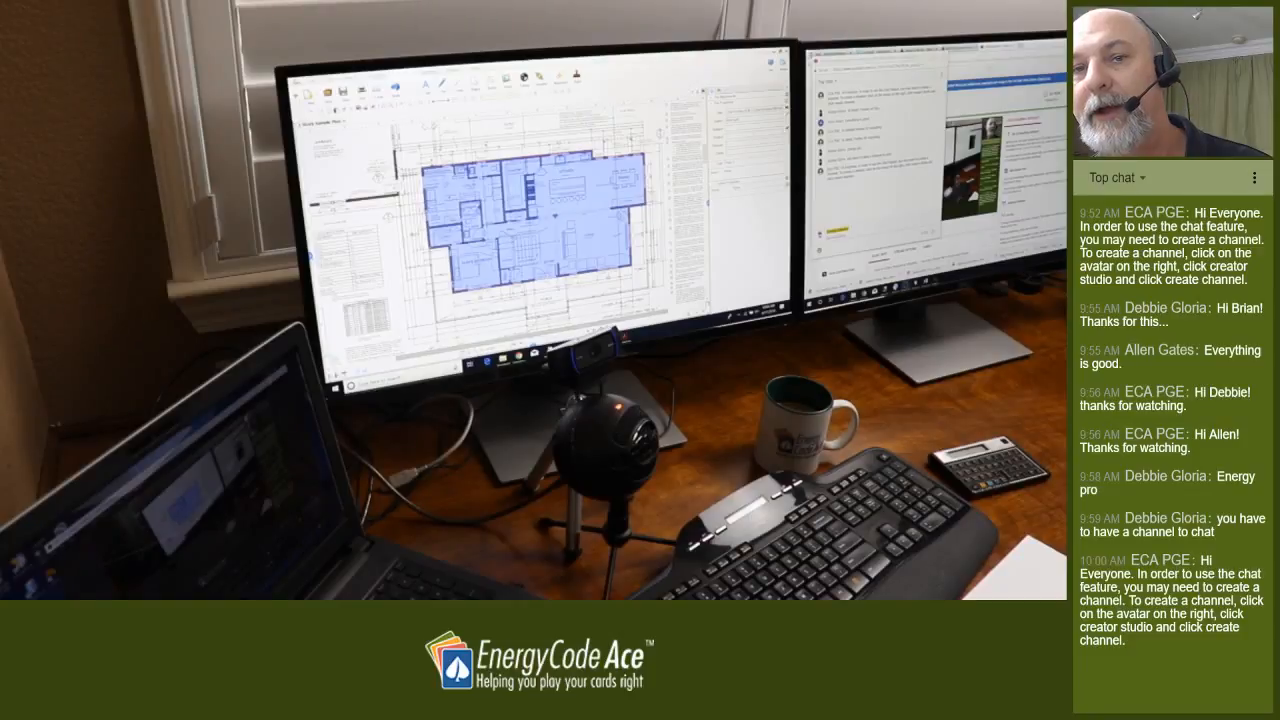
Go to the first sheet and examine the site plan, the proposed residence's position on Lot 173 and the index of drawings
key(Home)
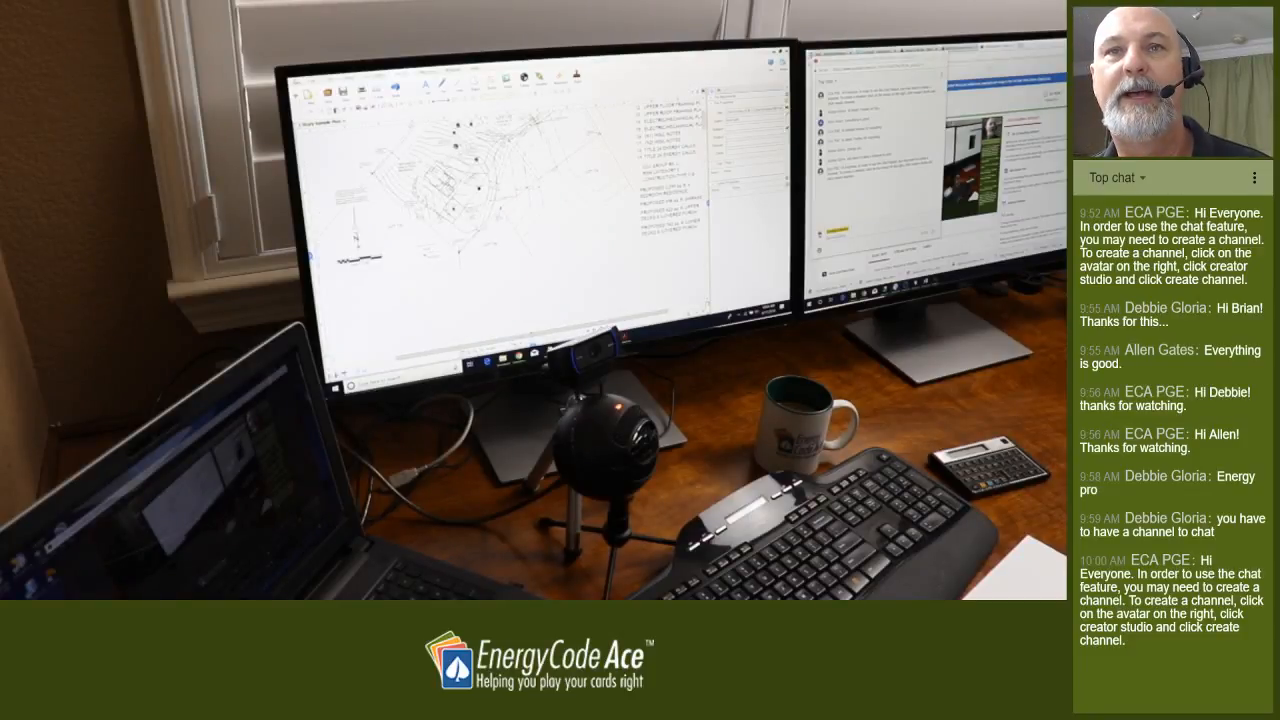
scroll(544, 284, down, 2)
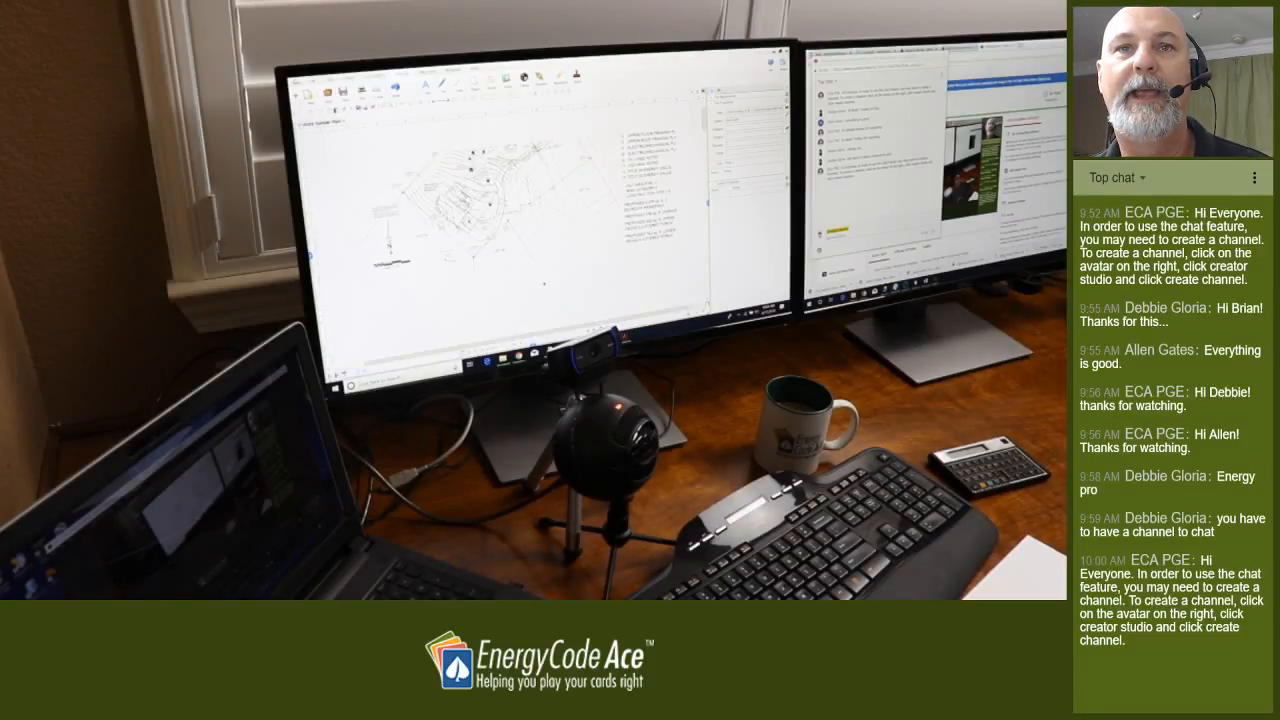
scroll(535, 284, down, 1)
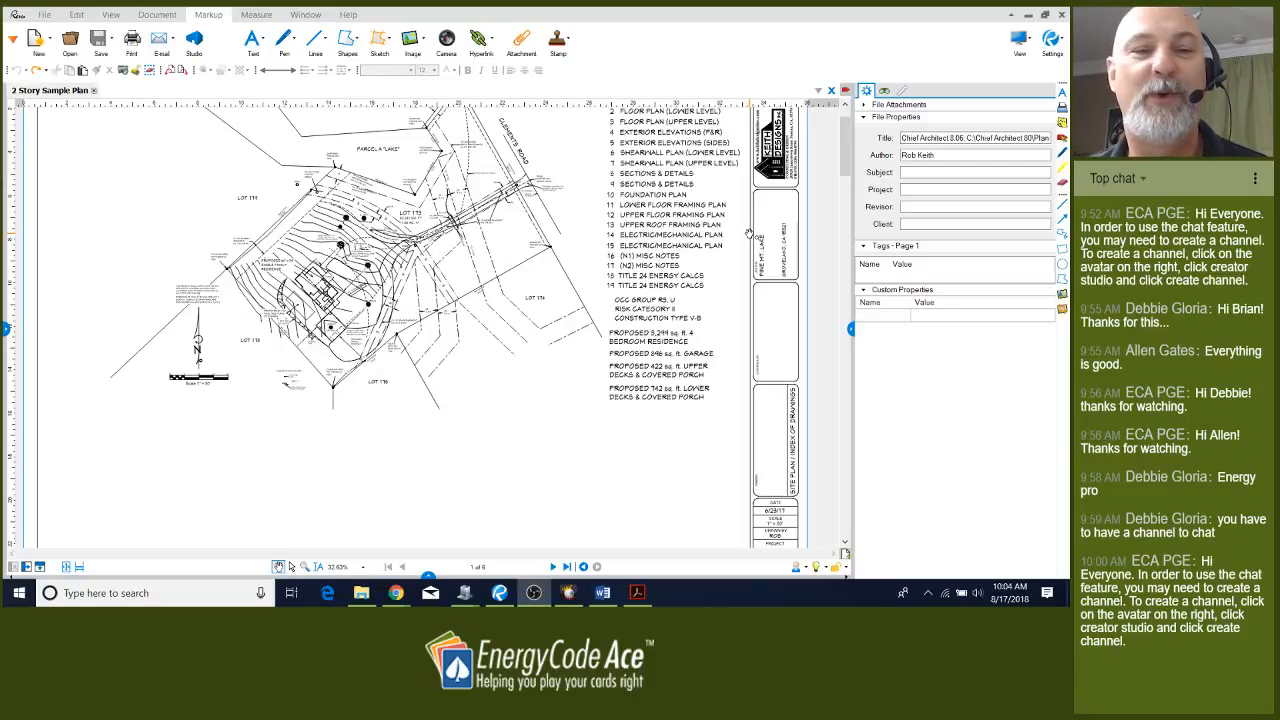
scroll(340, 225, up, 3)
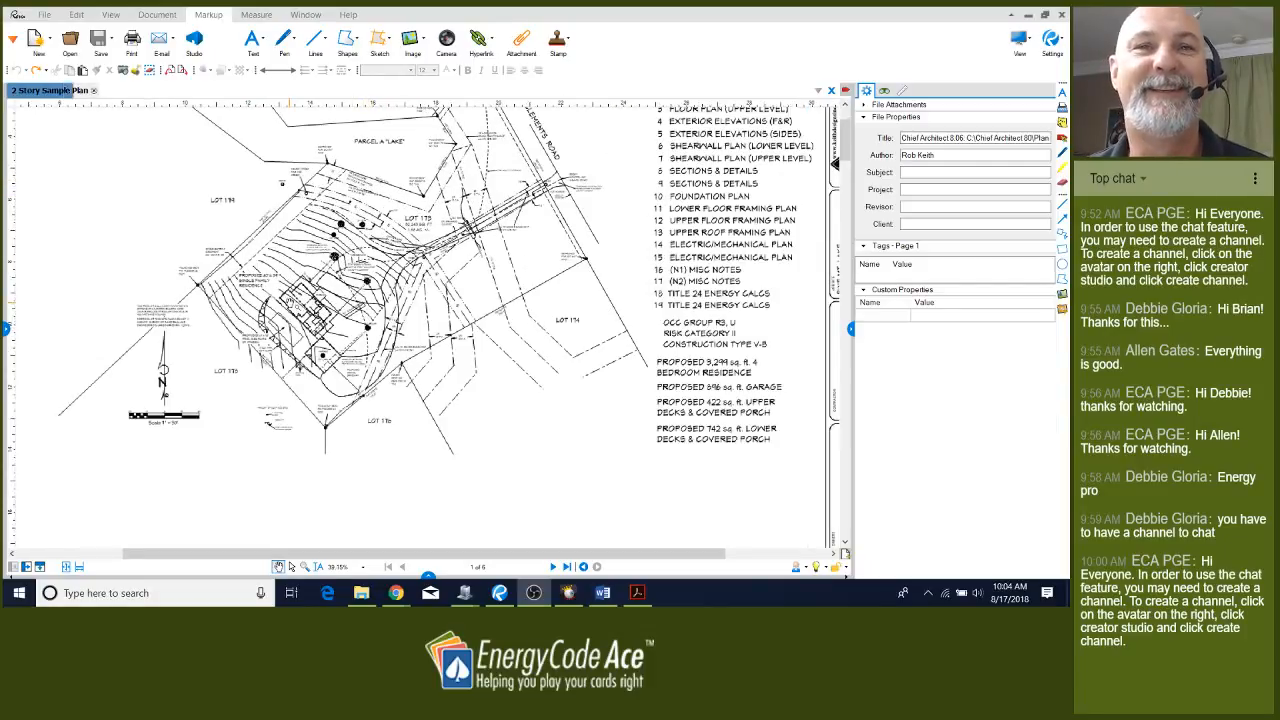
scroll(272, 342, up, 2)
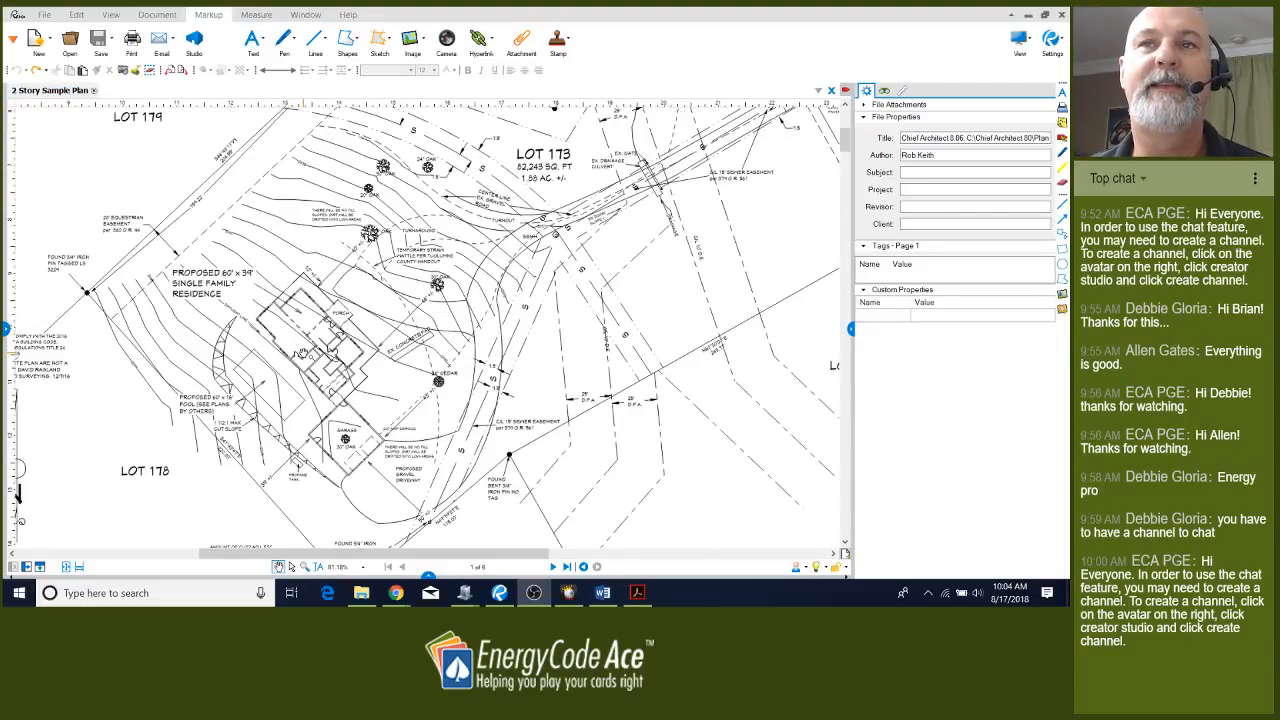
scroll(300, 352, down, 2)
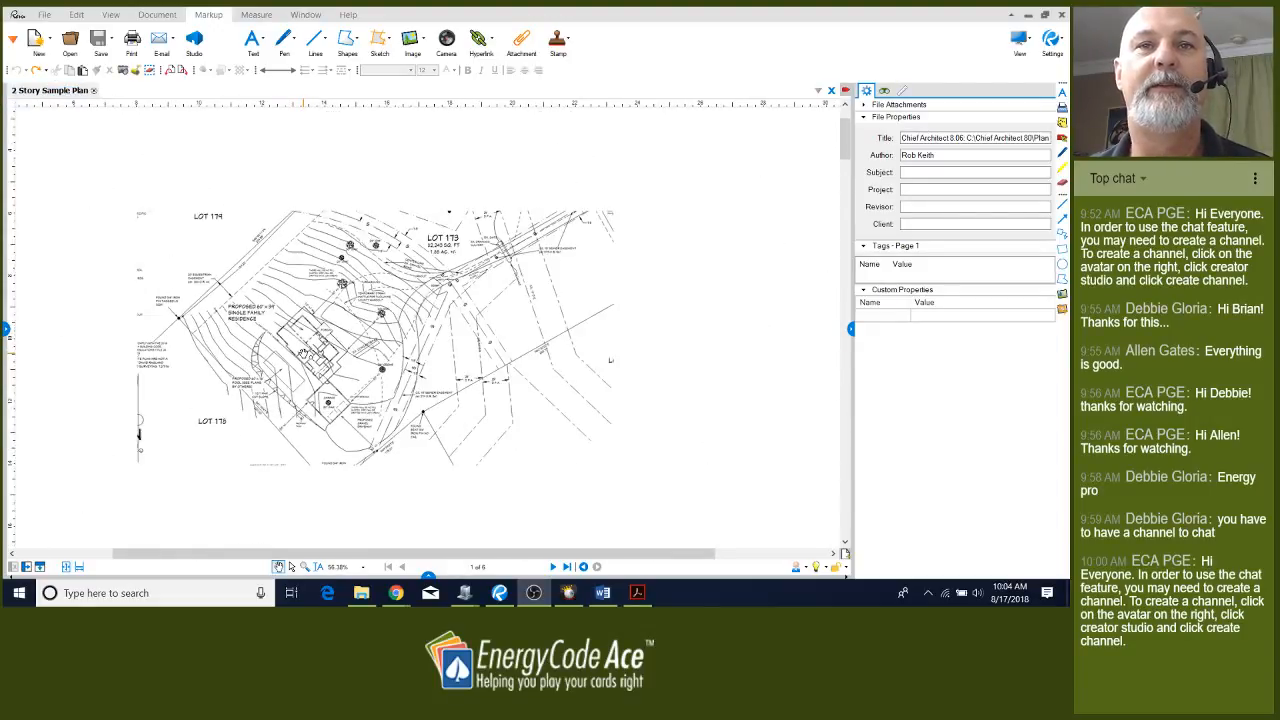
scroll(305, 350, down, 1)
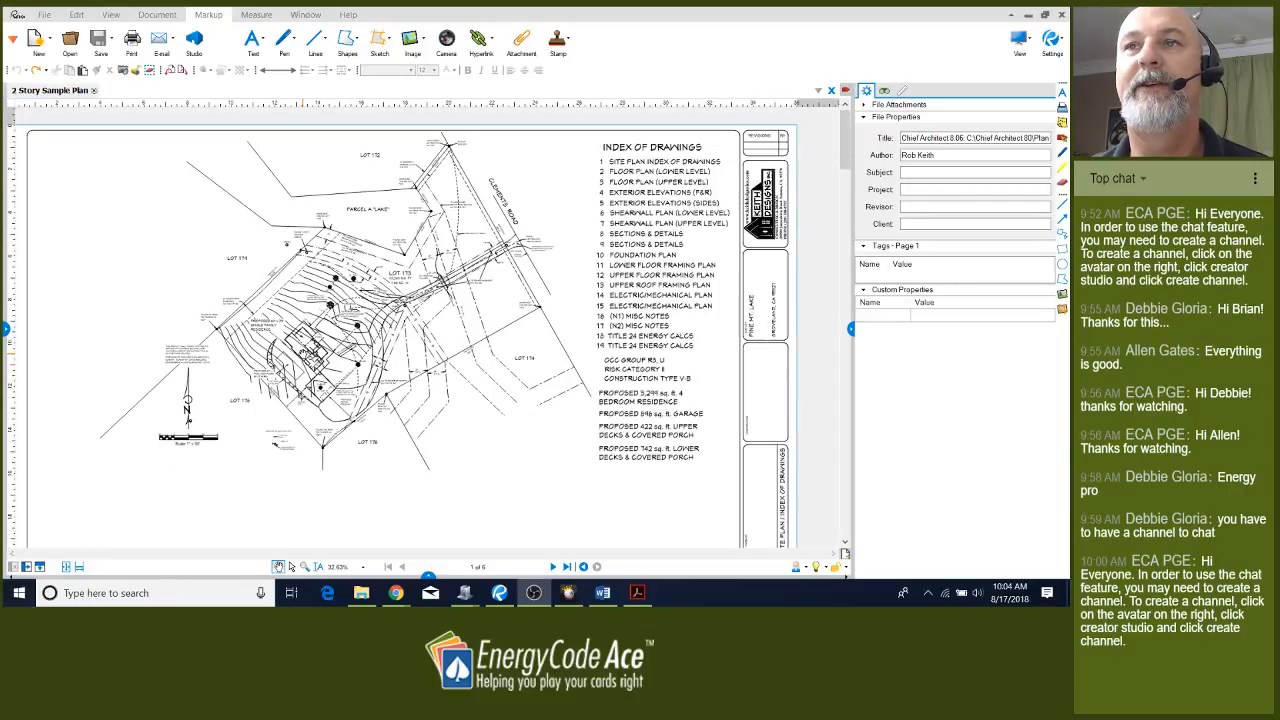
scroll(295, 356, up, 3)
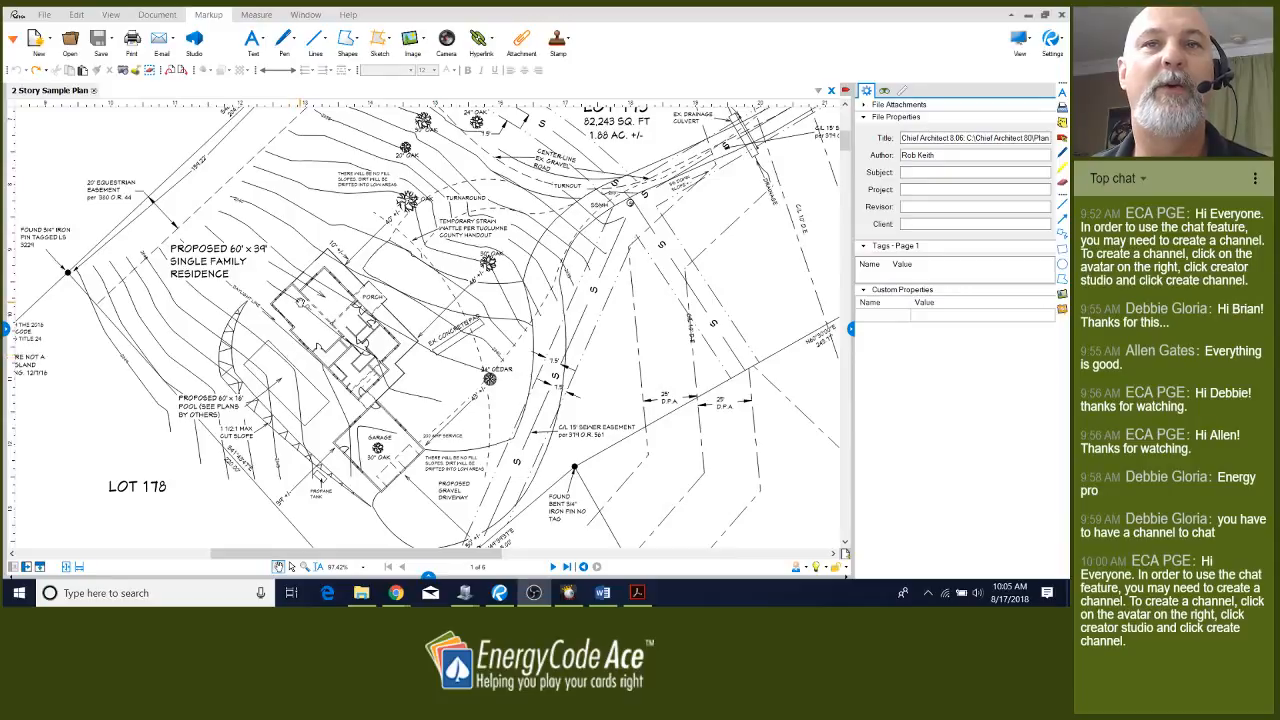
scroll(316, 346, up, 1)
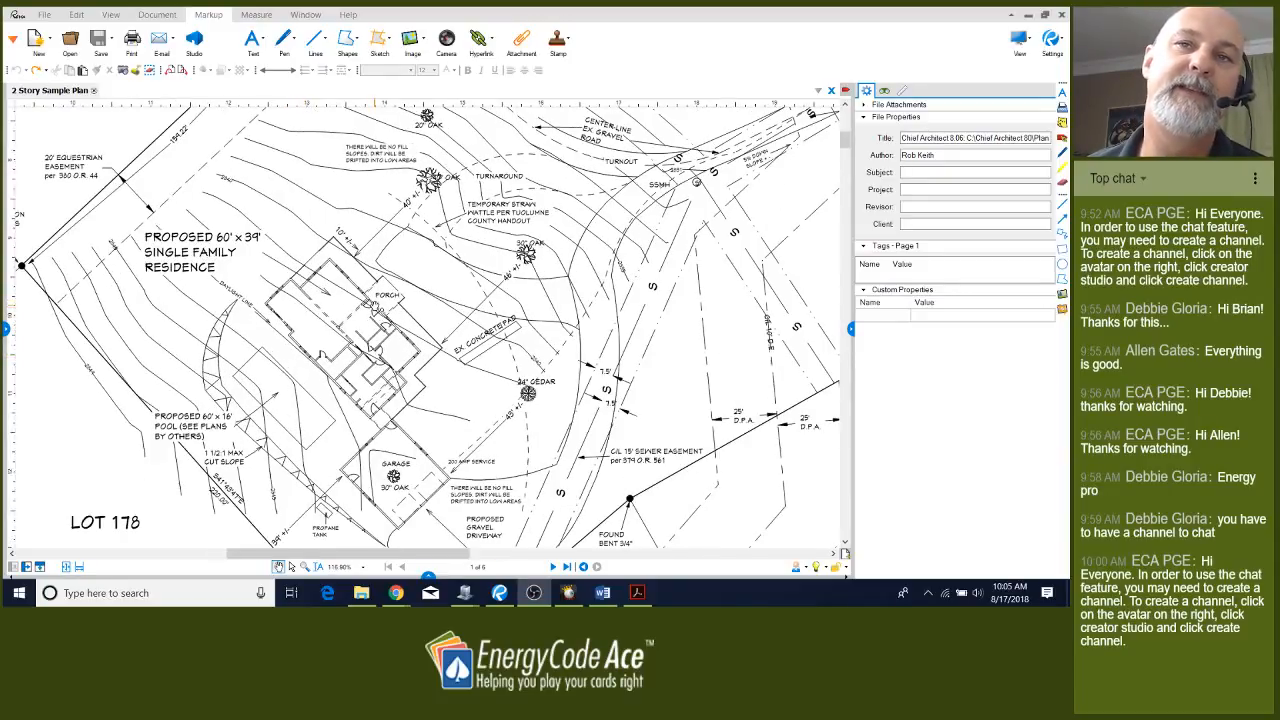
scroll(320, 345, down, 5)
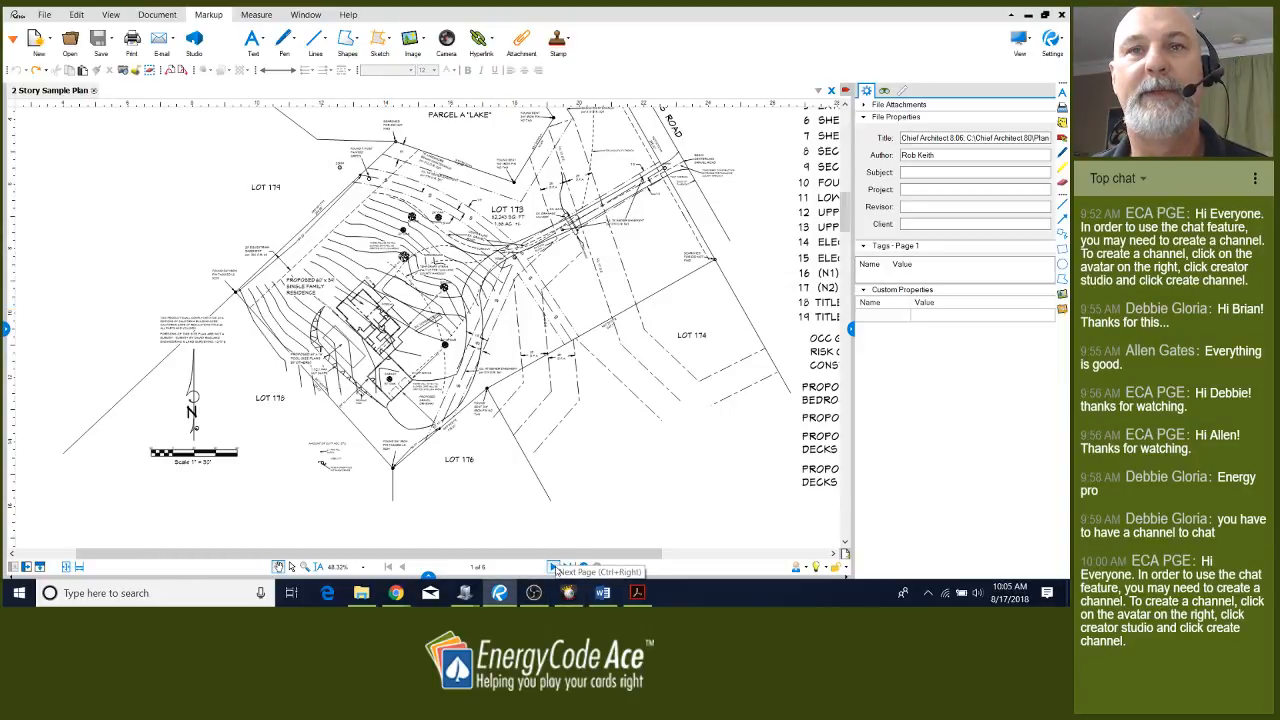
Go to the lower level floor plan on page 2 and examine the shaded living area and room layout
click(553, 567)
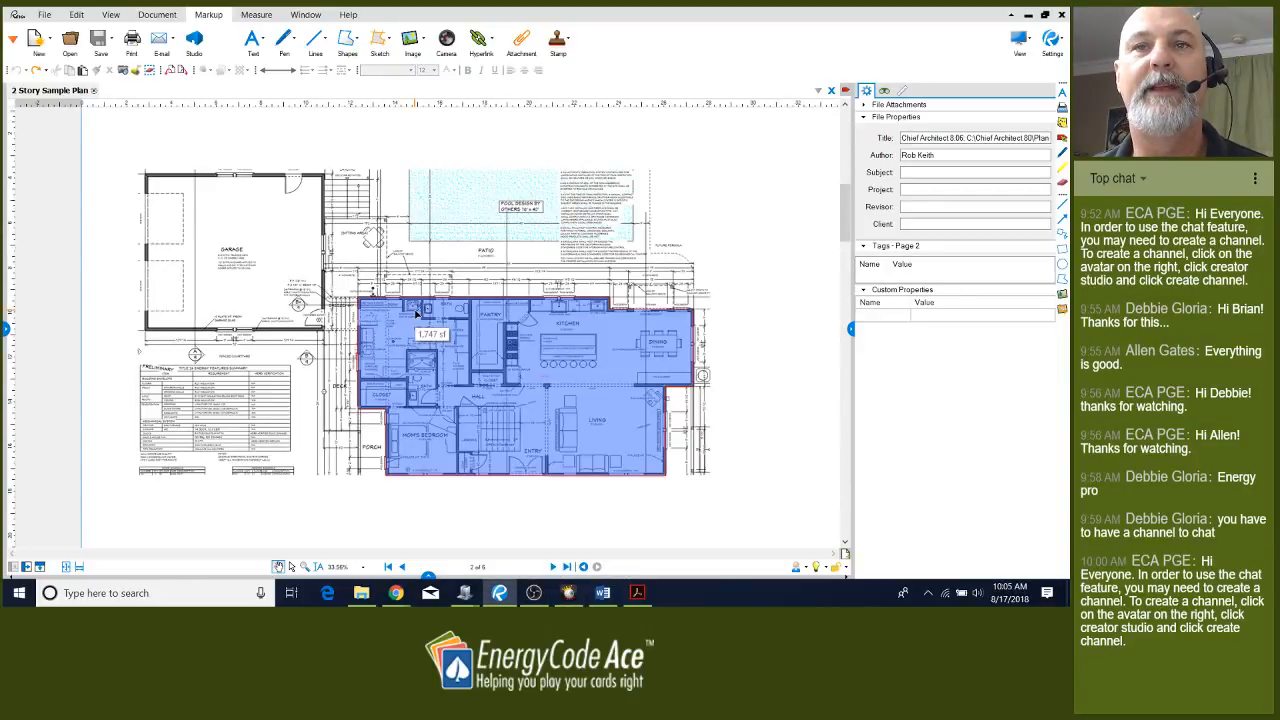
scroll(417, 313, down, 1)
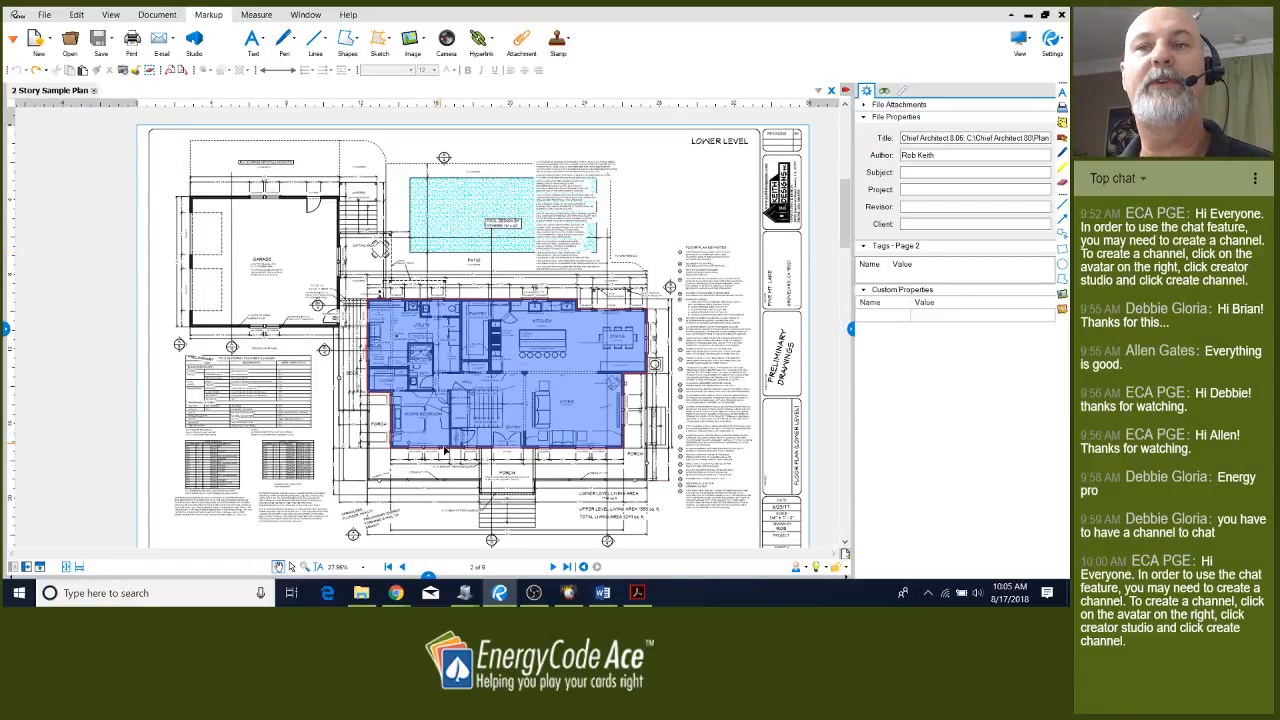
mouse_move(548, 403)
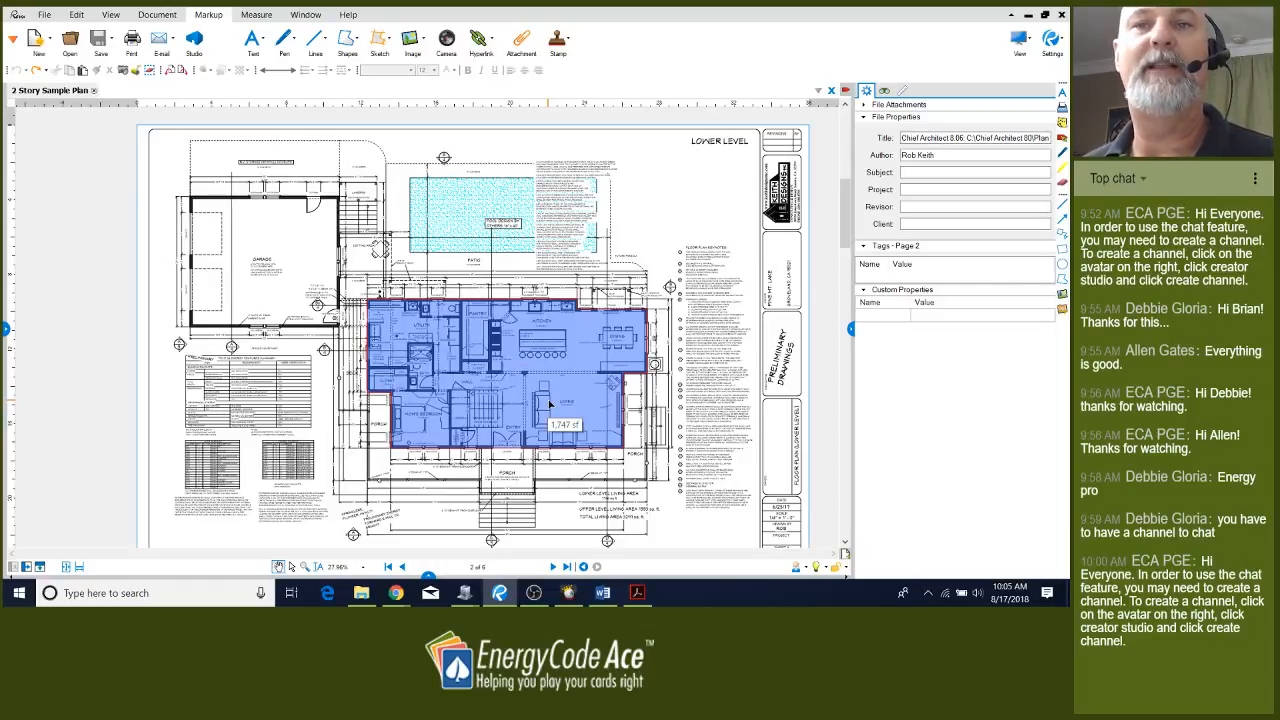
scroll(548, 403, up, 3)
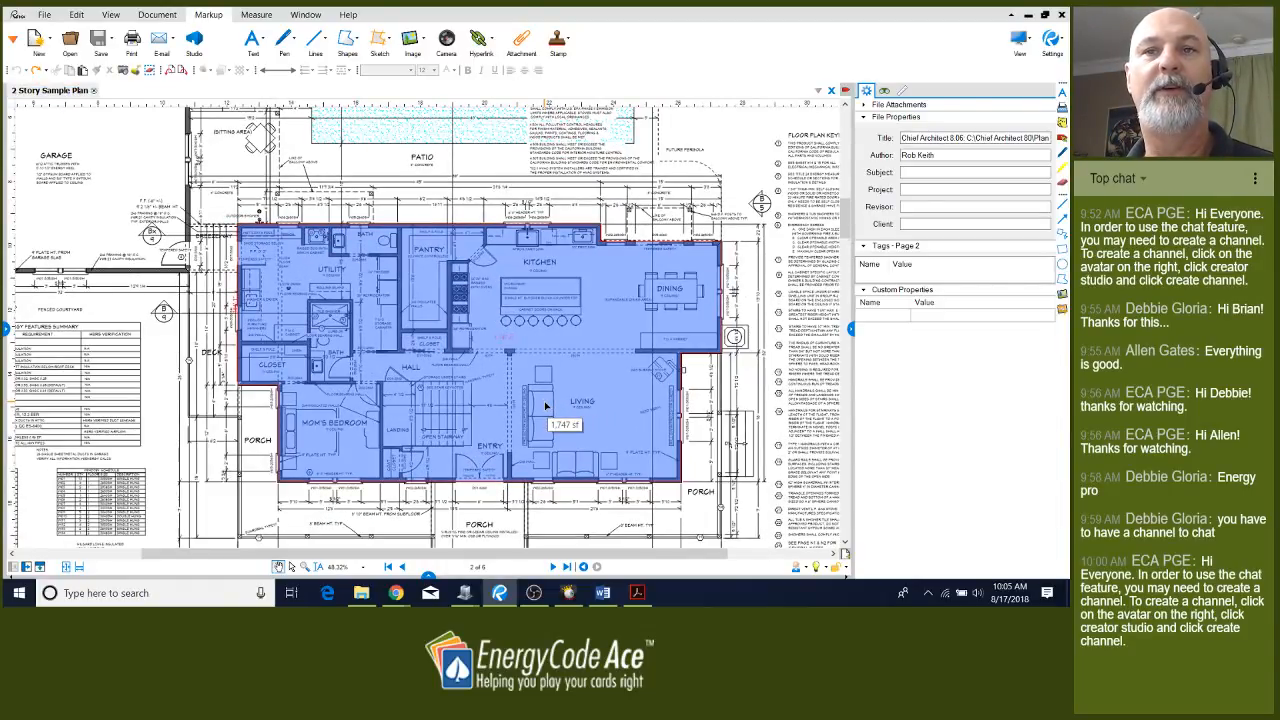
scroll(546, 398, down, 1)
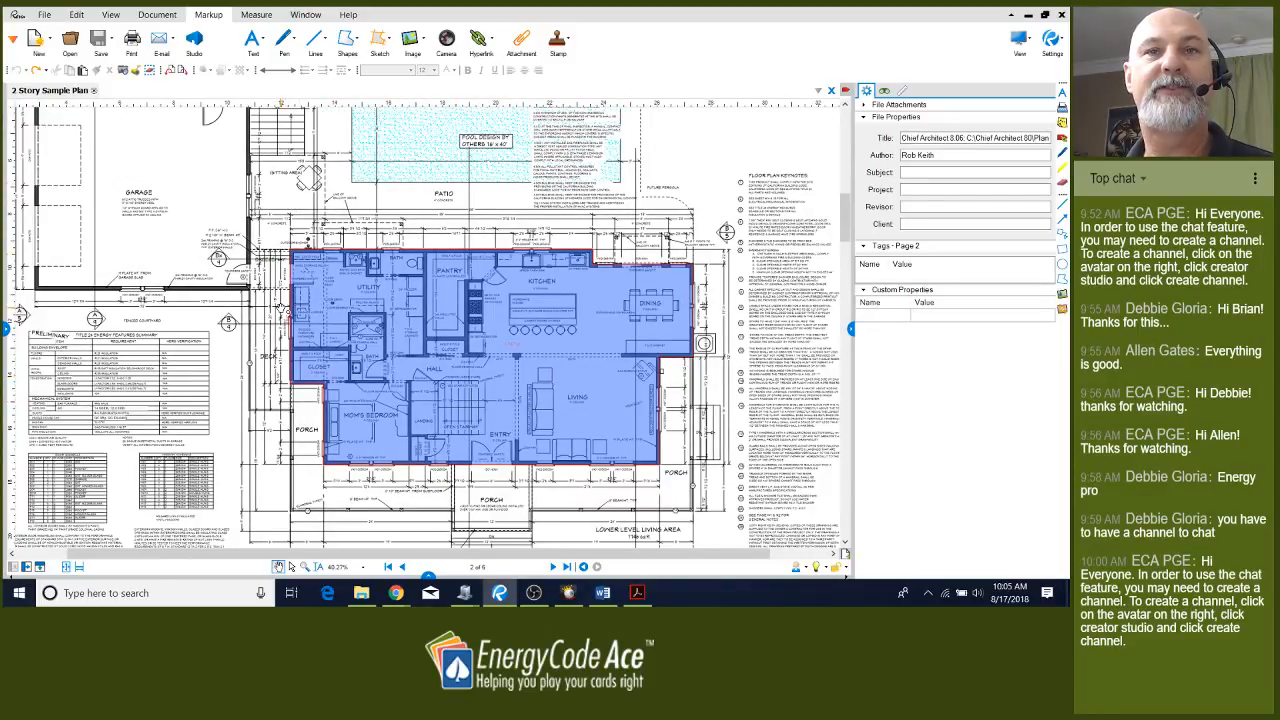
Go to the upper level floor plan on page 3 and examine its shaded area against the upper level living area note
click(563, 567)
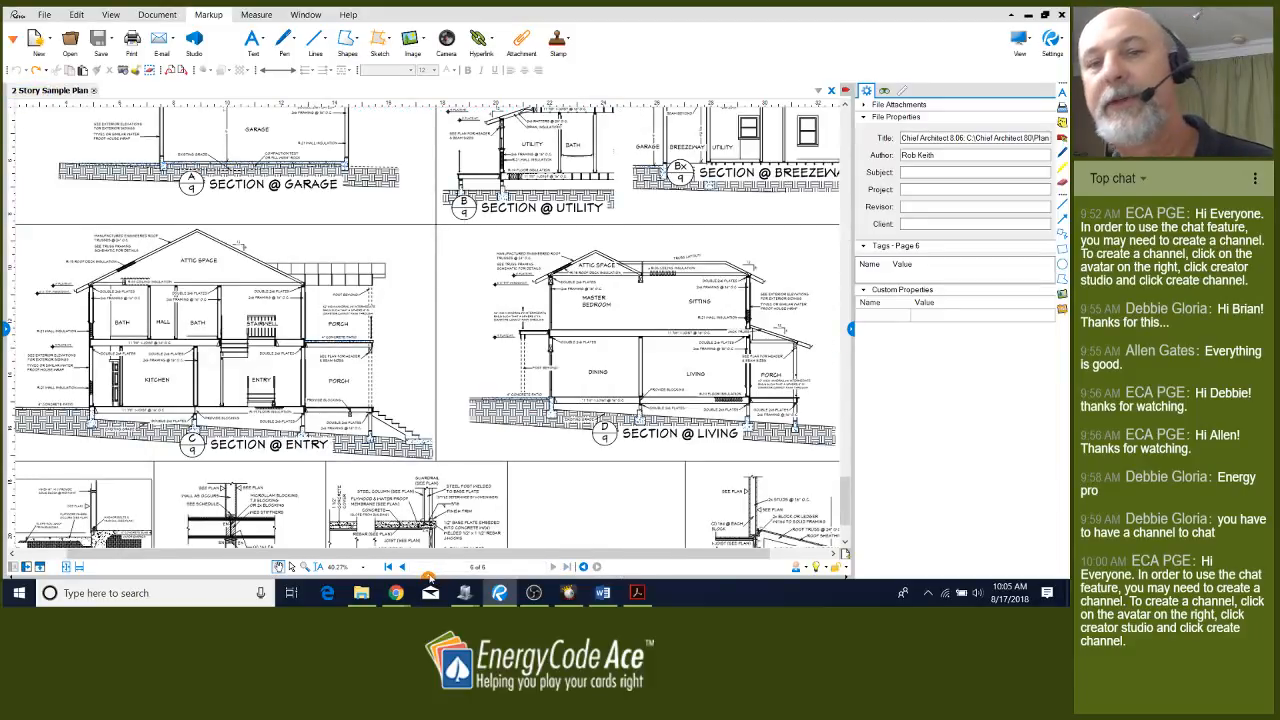
click(387, 567)
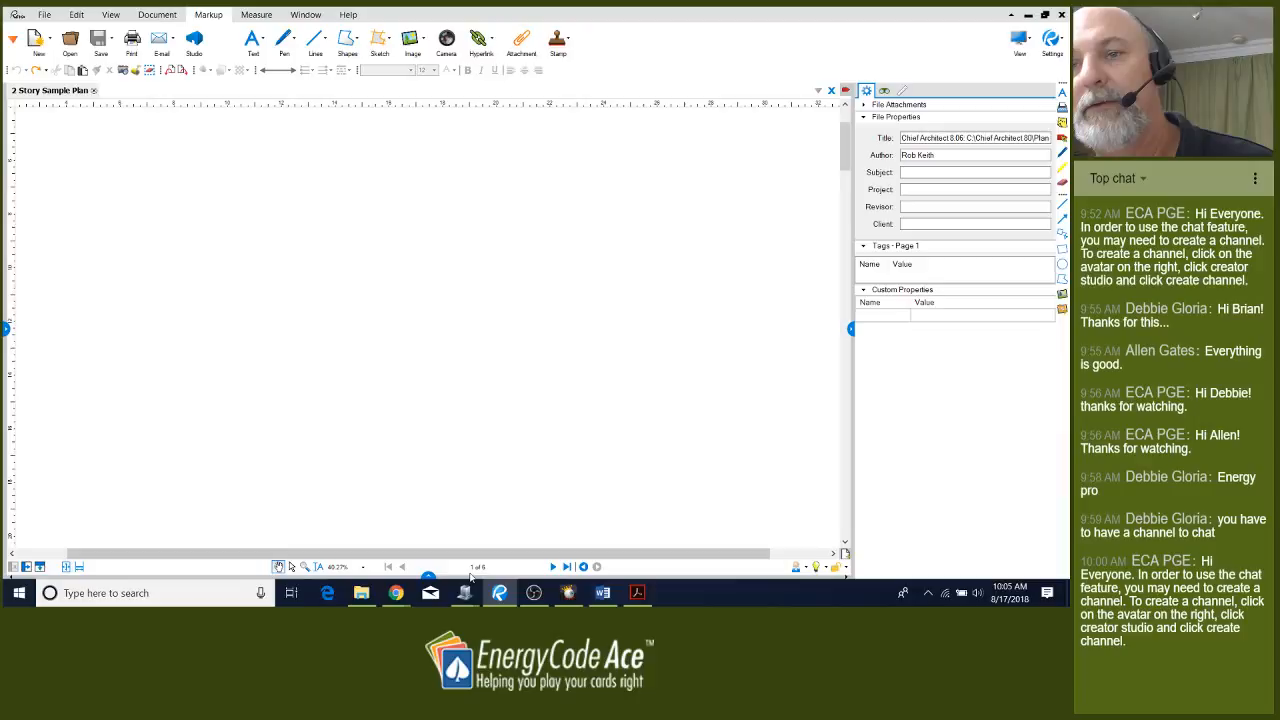
click(554, 567)
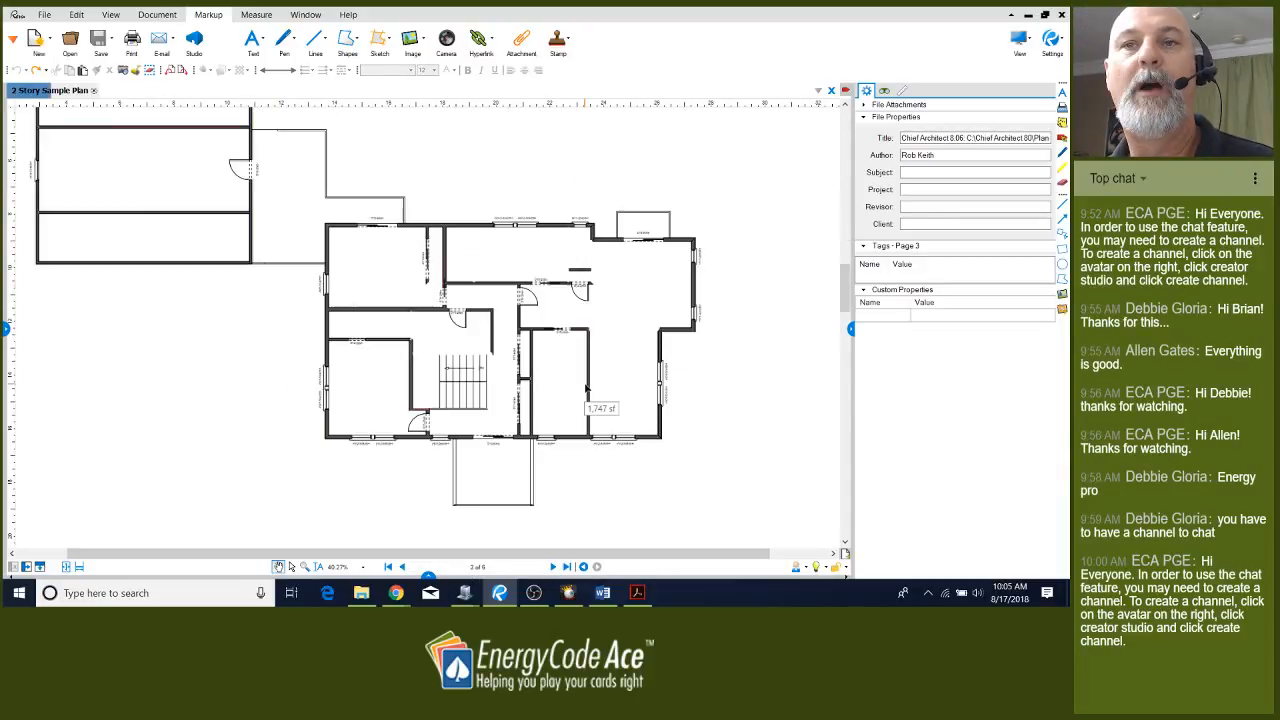
click(554, 567)
scroll(586, 398, up, 1)
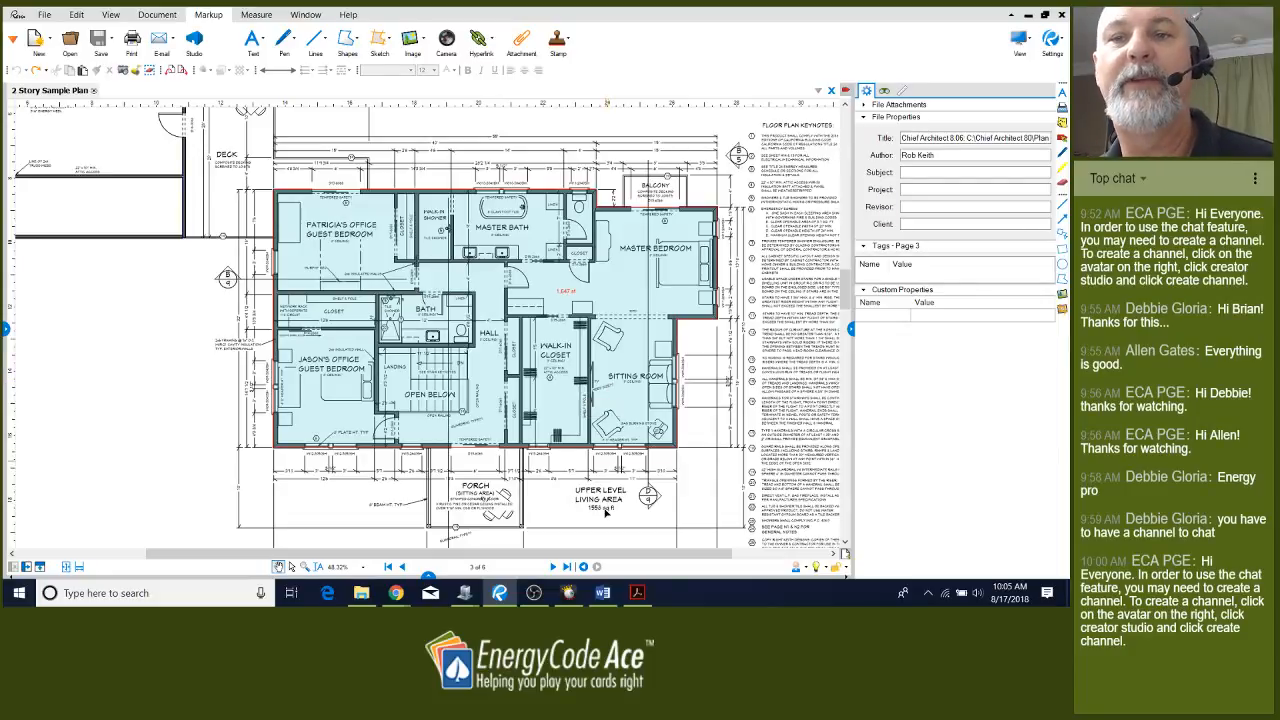
scroll(603, 462, down, 1)
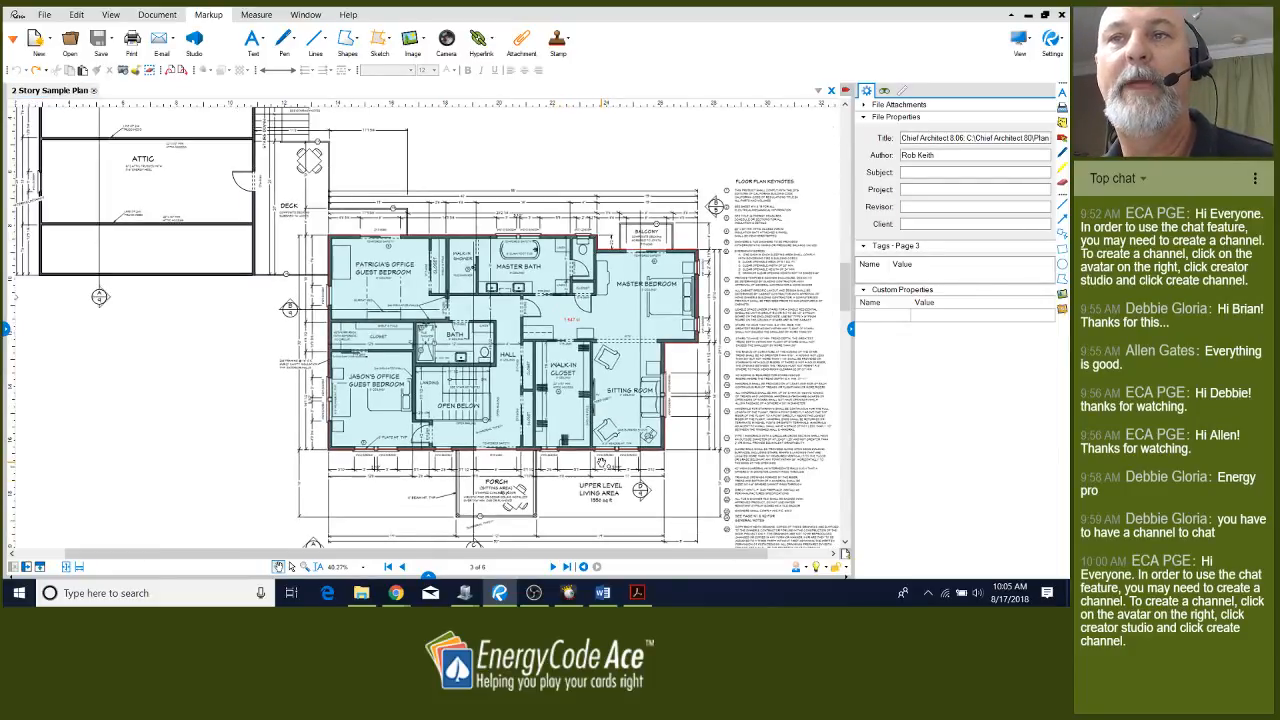
View the front and rear elevations on page 4 and the left and right side elevations on page 5
click(553, 567)
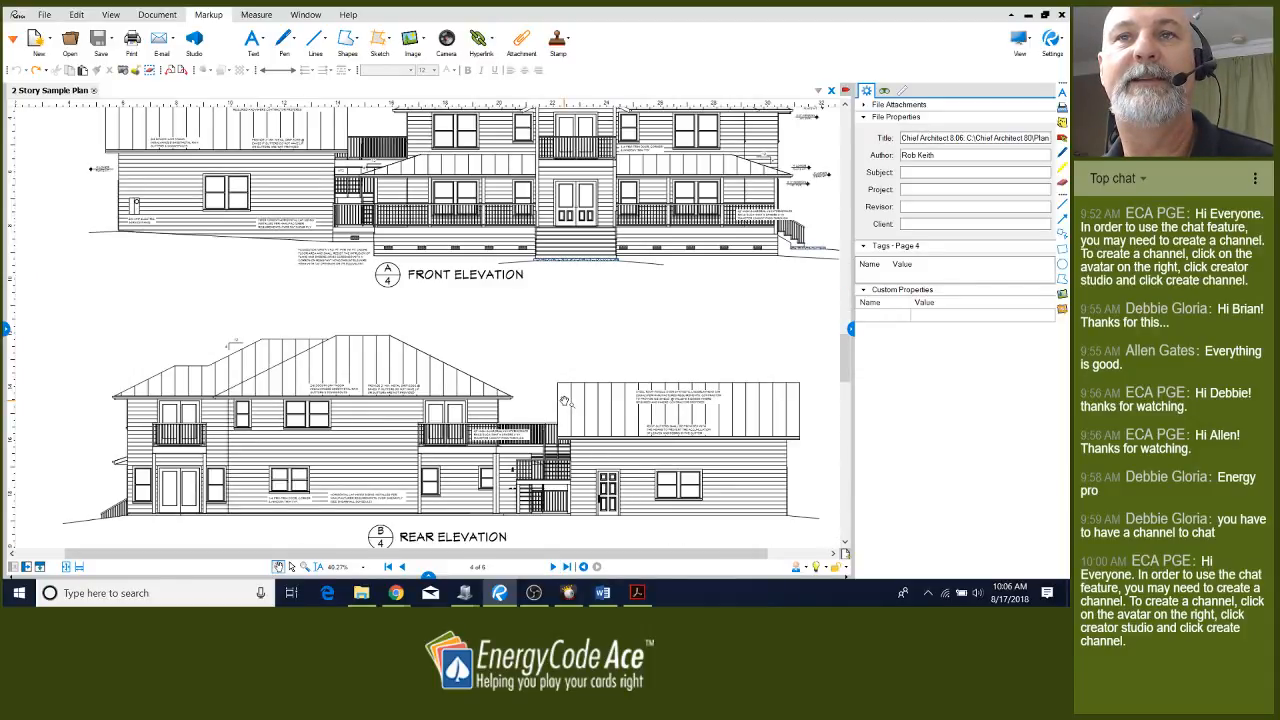
scroll(565, 401, down, 2)
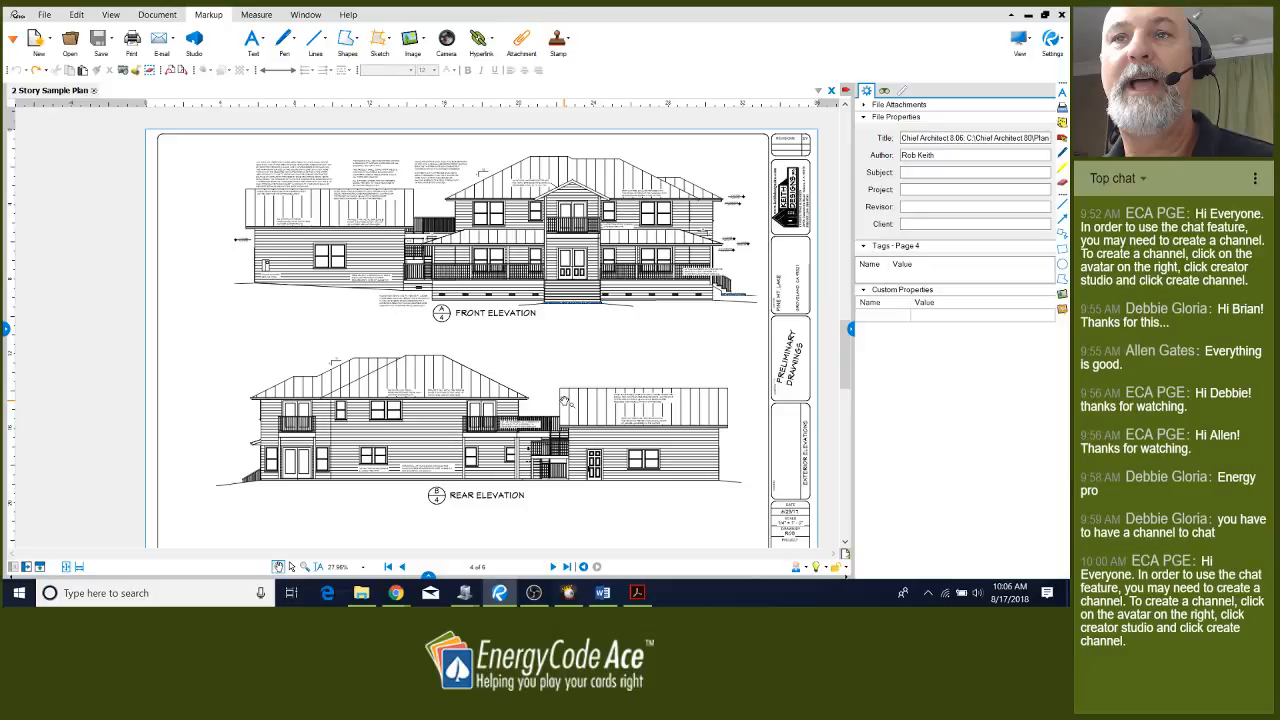
click(553, 567)
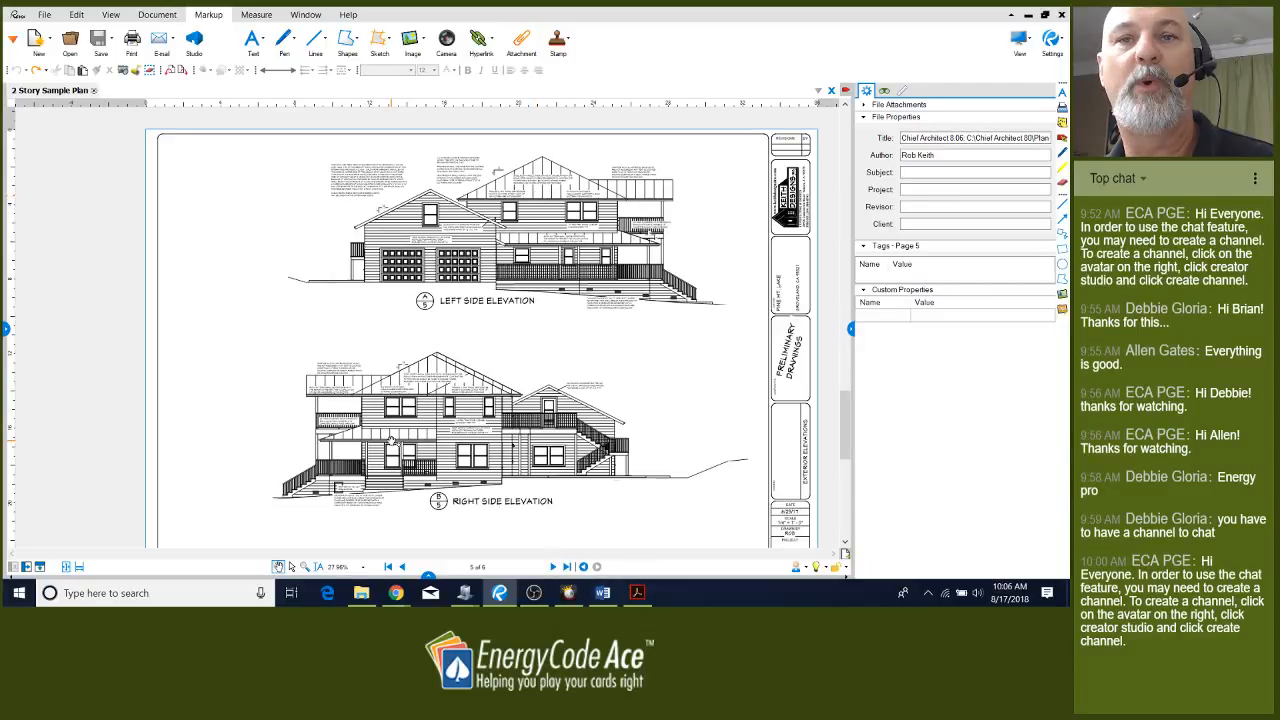
Go to the sections and details sheet on page 6 and examine the insulation notes in the entry section
click(553, 566)
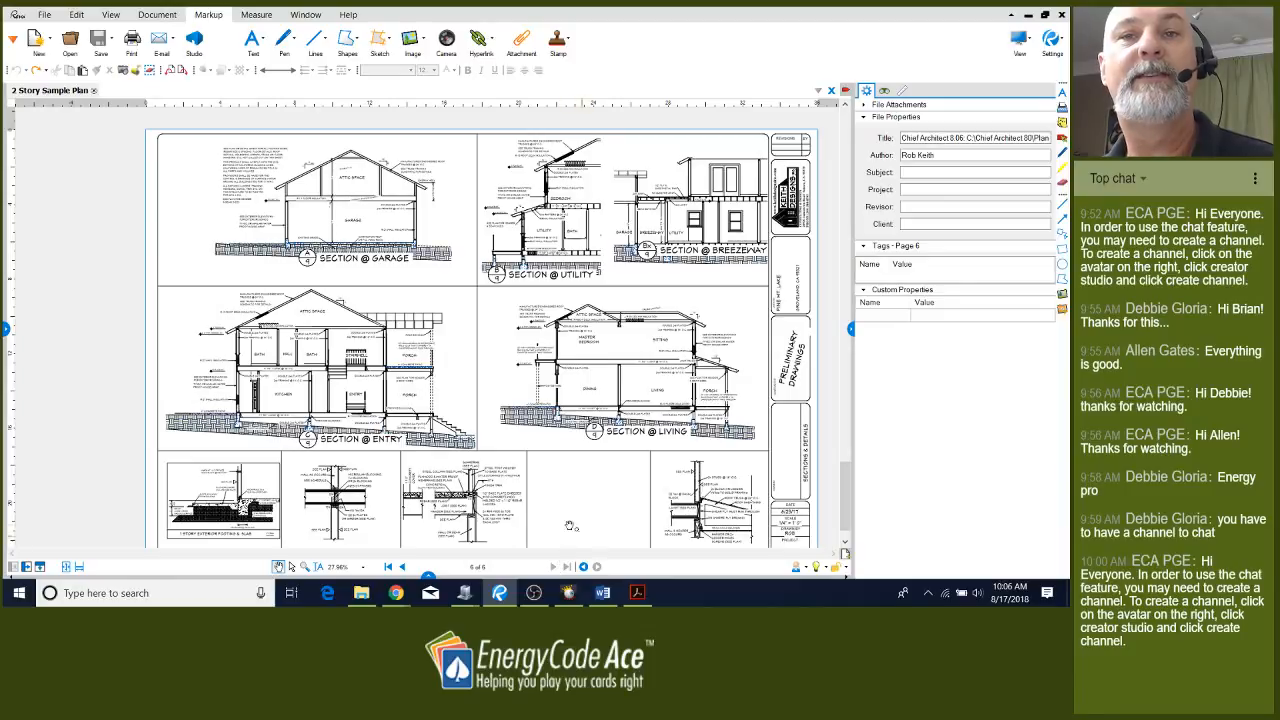
scroll(222, 378, up, 3)
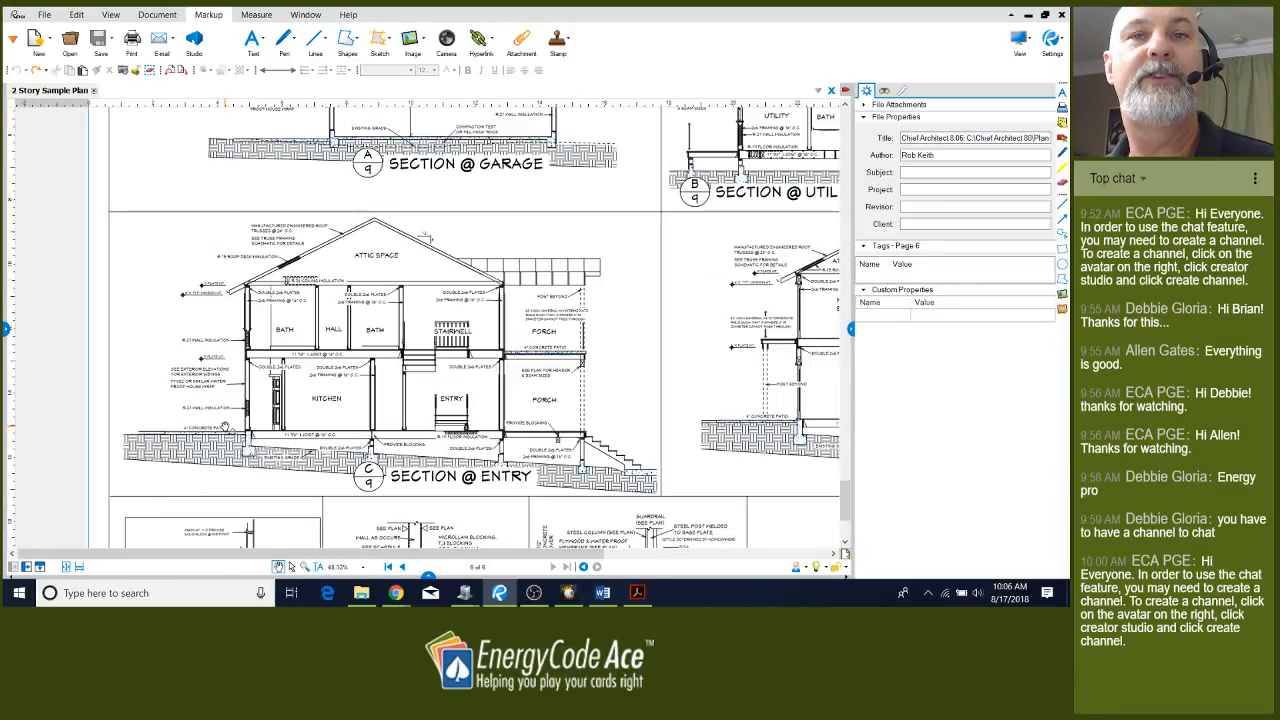
scroll(226, 427, up, 1)
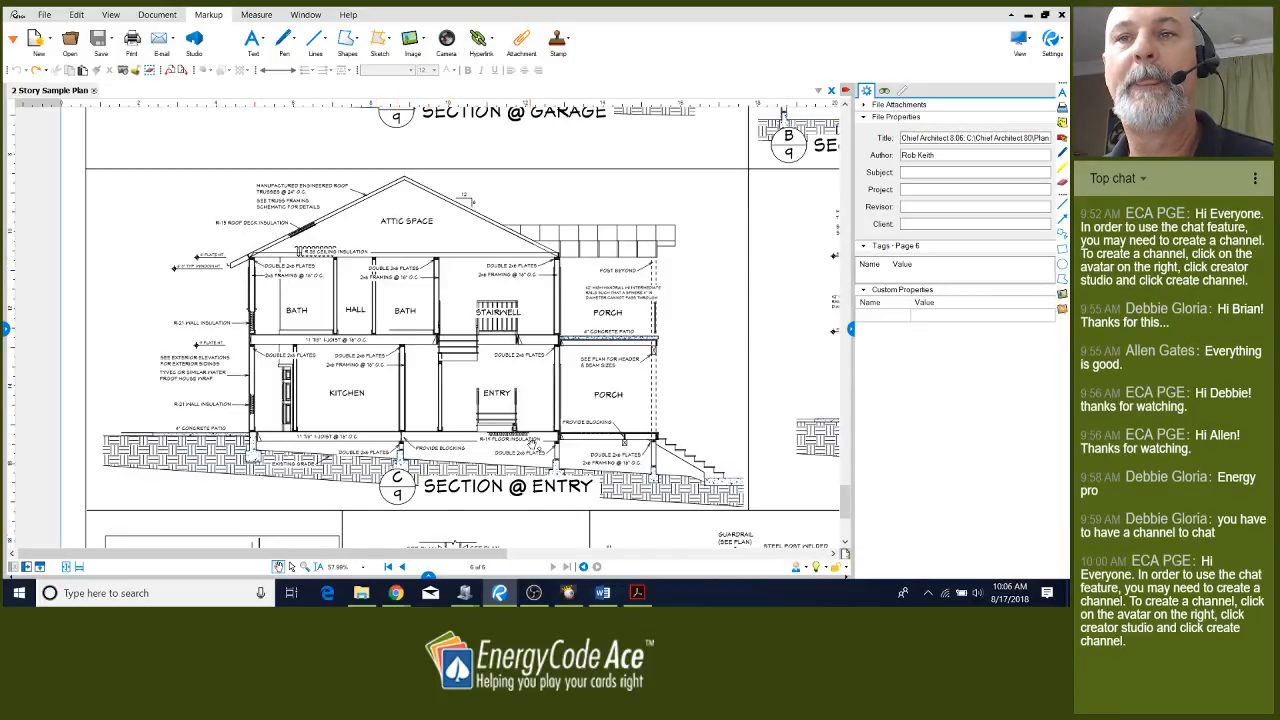
scroll(532, 443, down, 2)
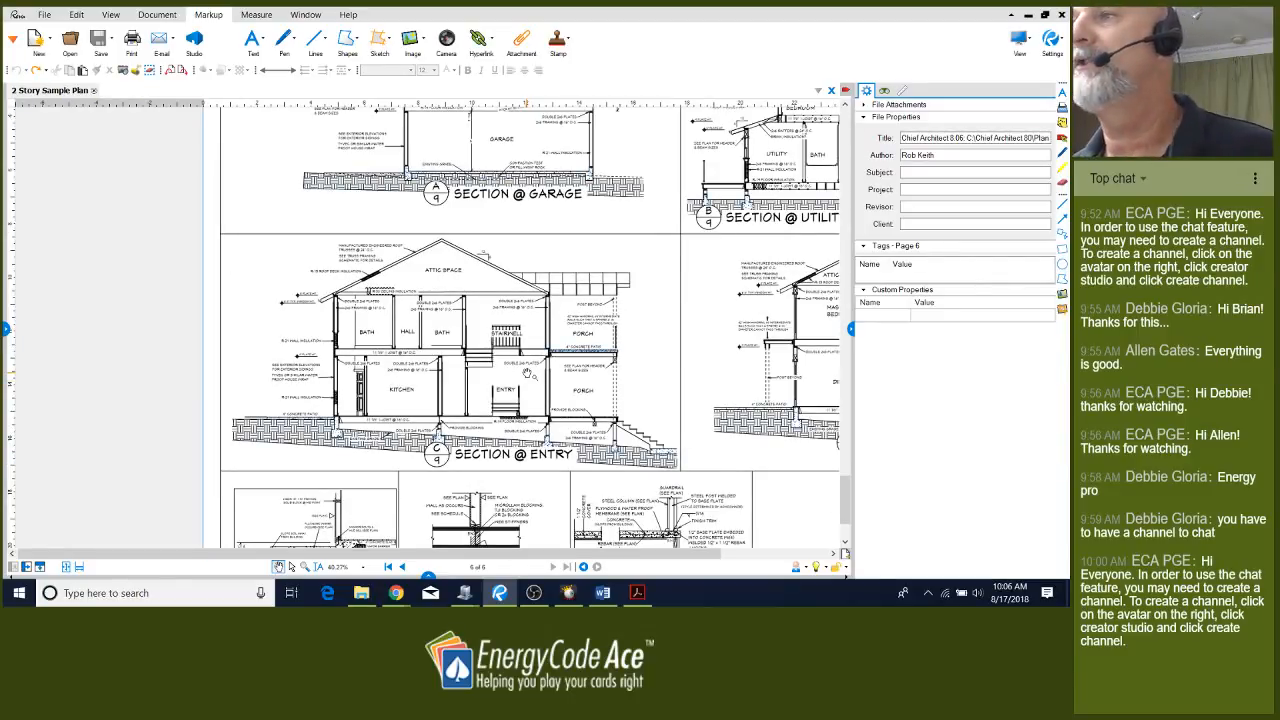
Return from the sections sheet through the elevations and floor plans to the site plan on page 1
click(401, 567)
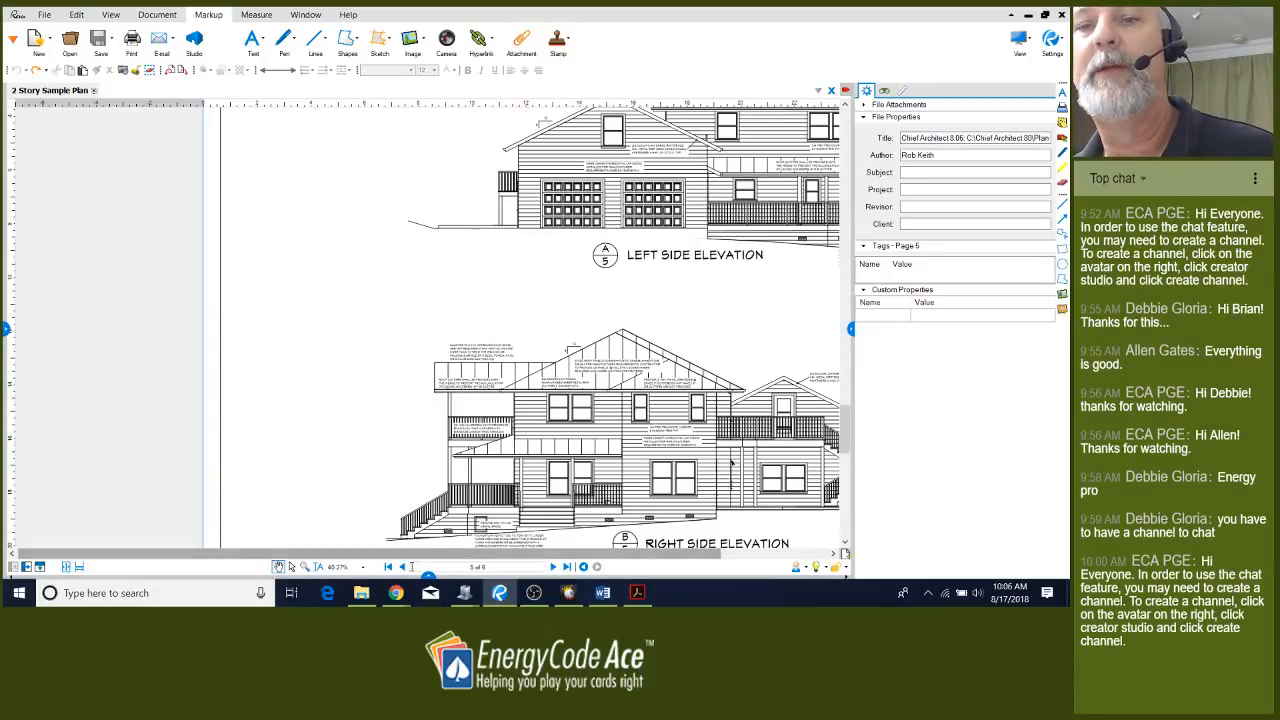
click(401, 567)
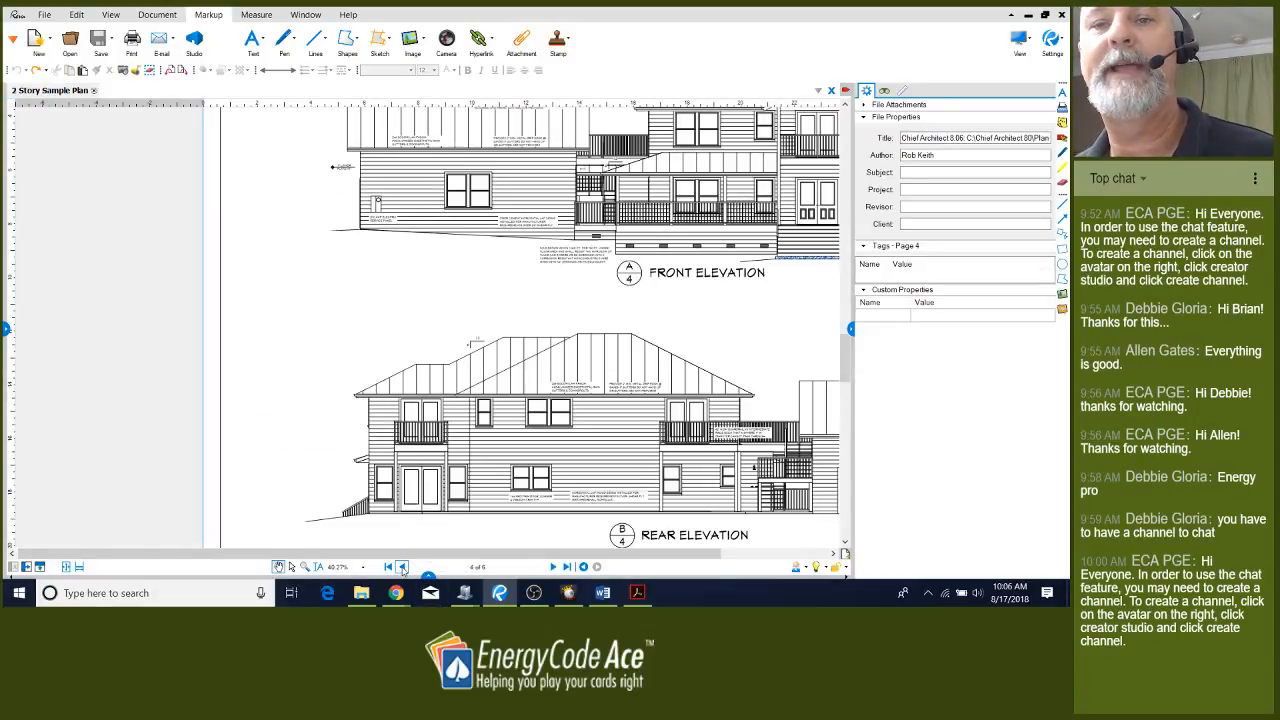
click(401, 567)
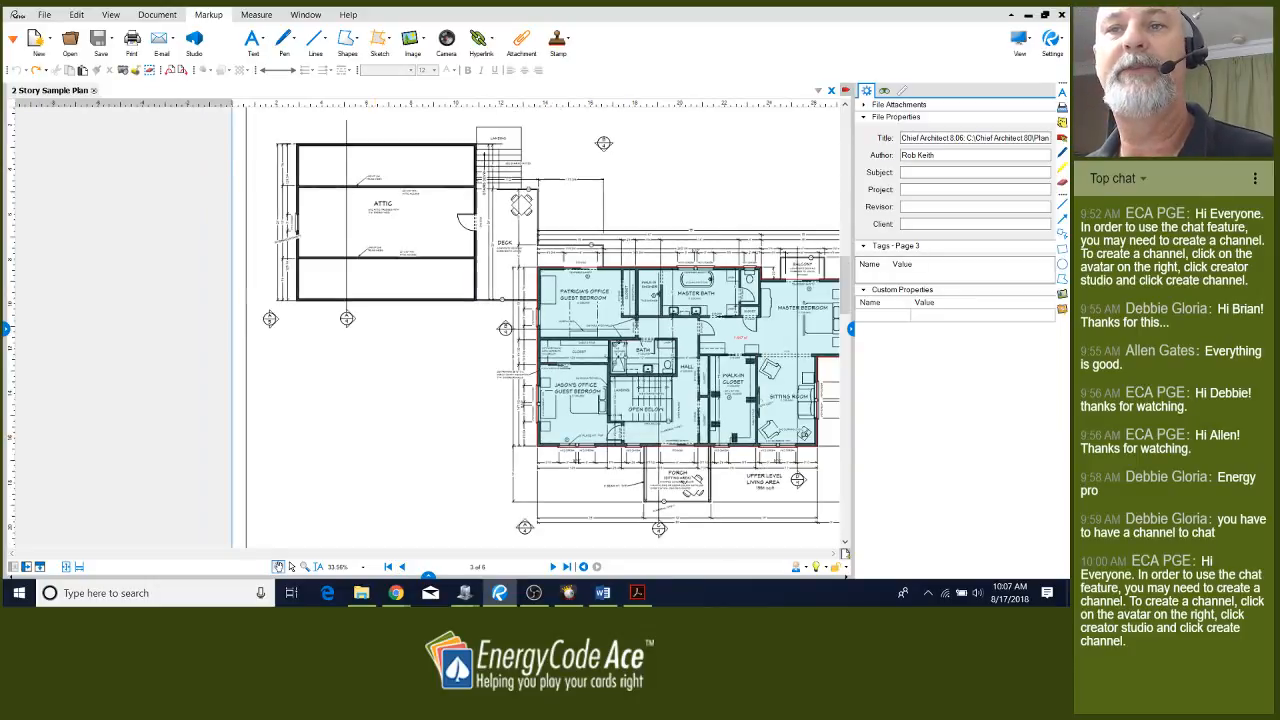
click(401, 567)
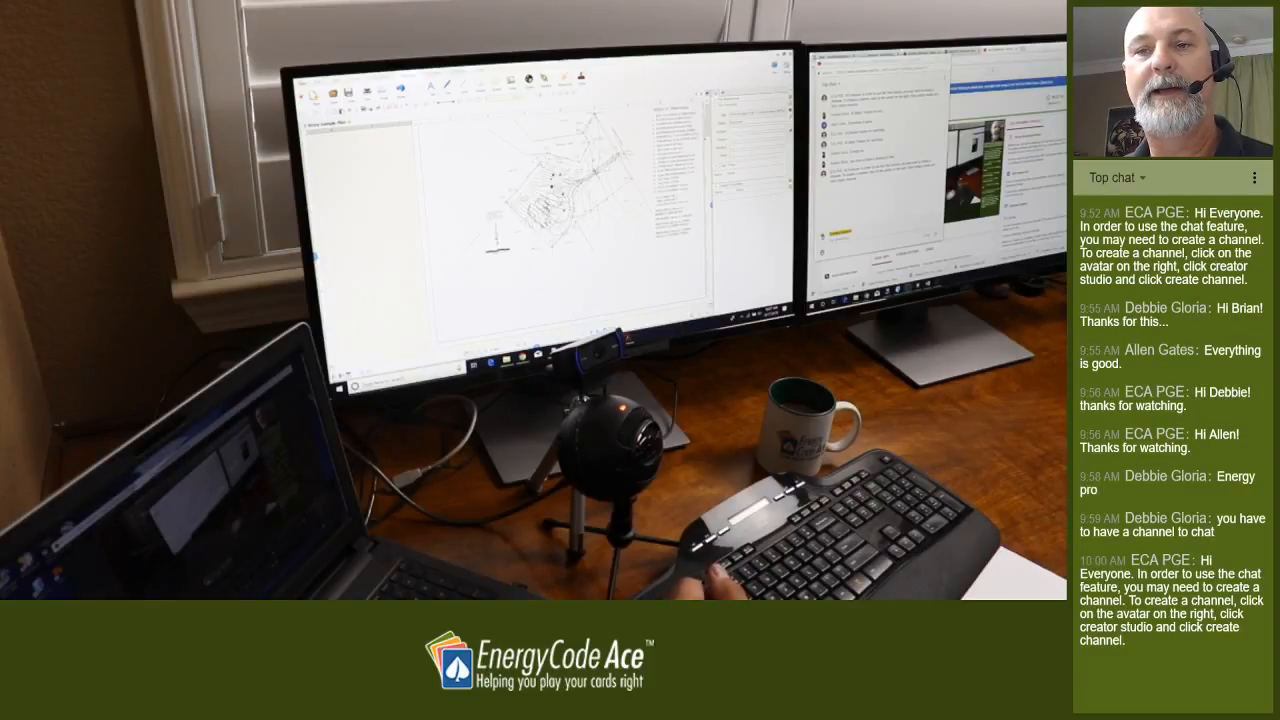
Place an angle measurement on the site plan between a vertical north line and the proposed residence's upper-left edge, with its vertex at the house corner
scroll(538, 213, up, 4)
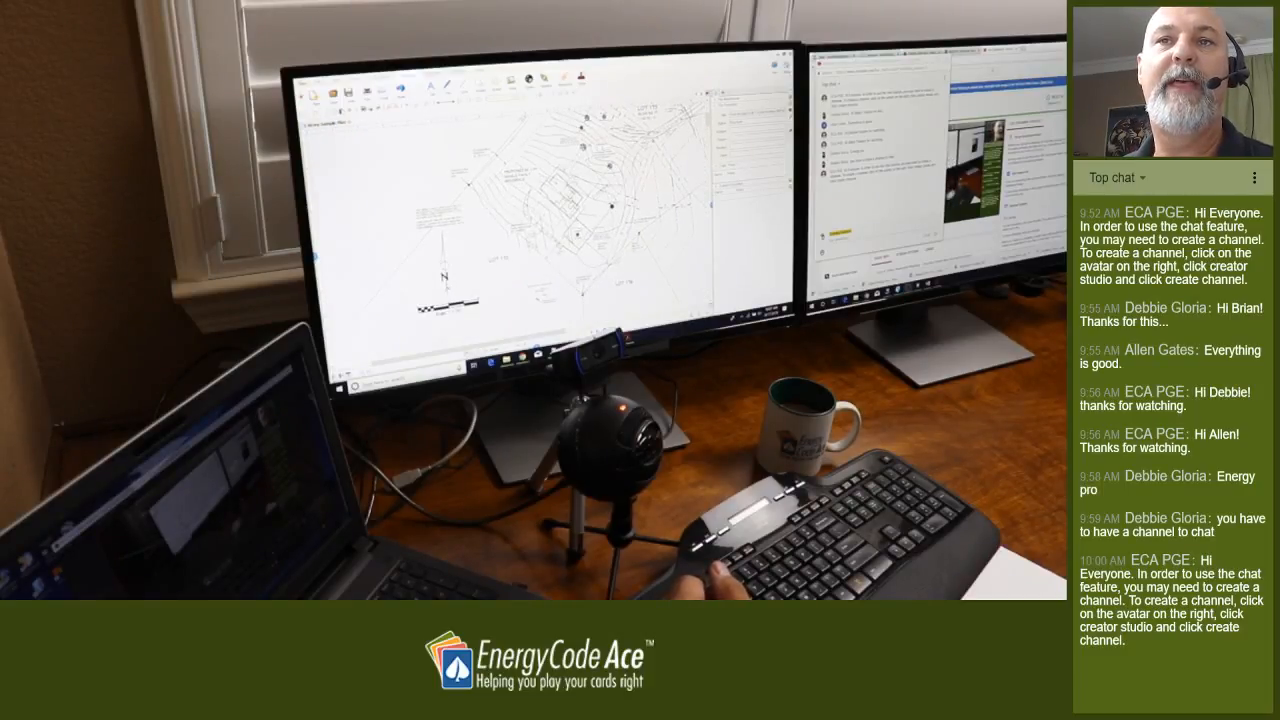
scroll(540, 210, down, 1)
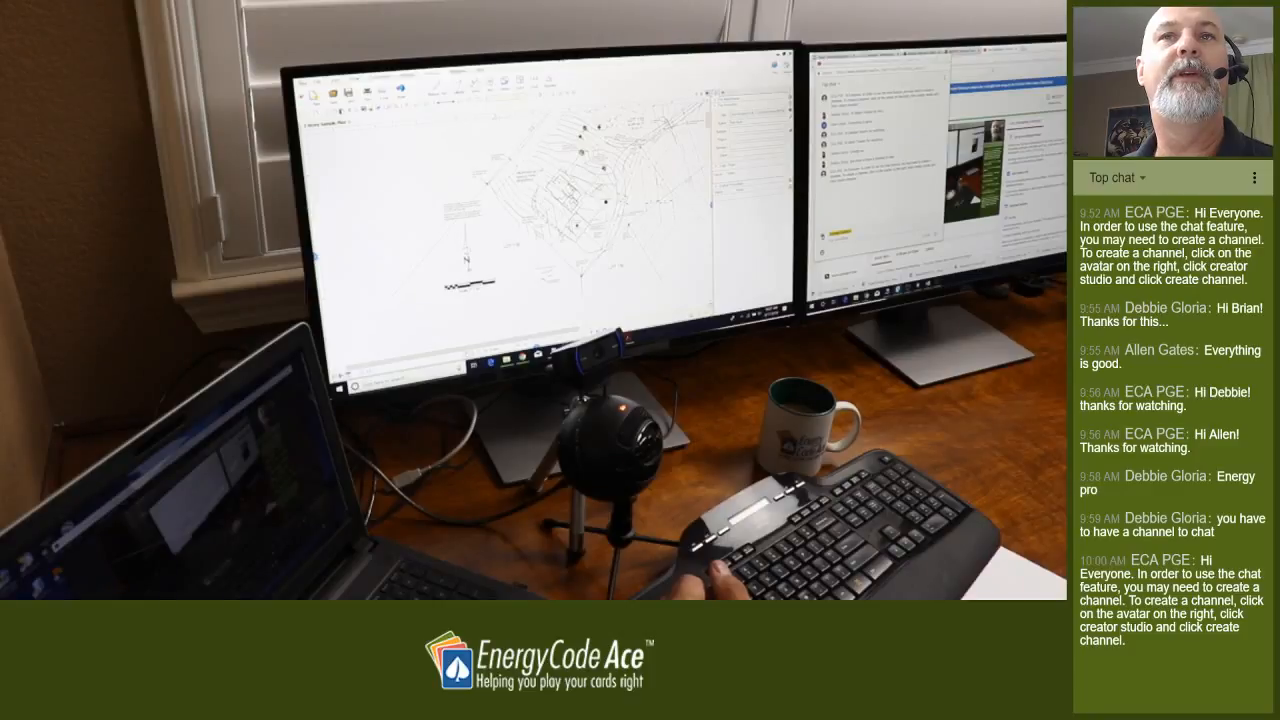
click(549, 82)
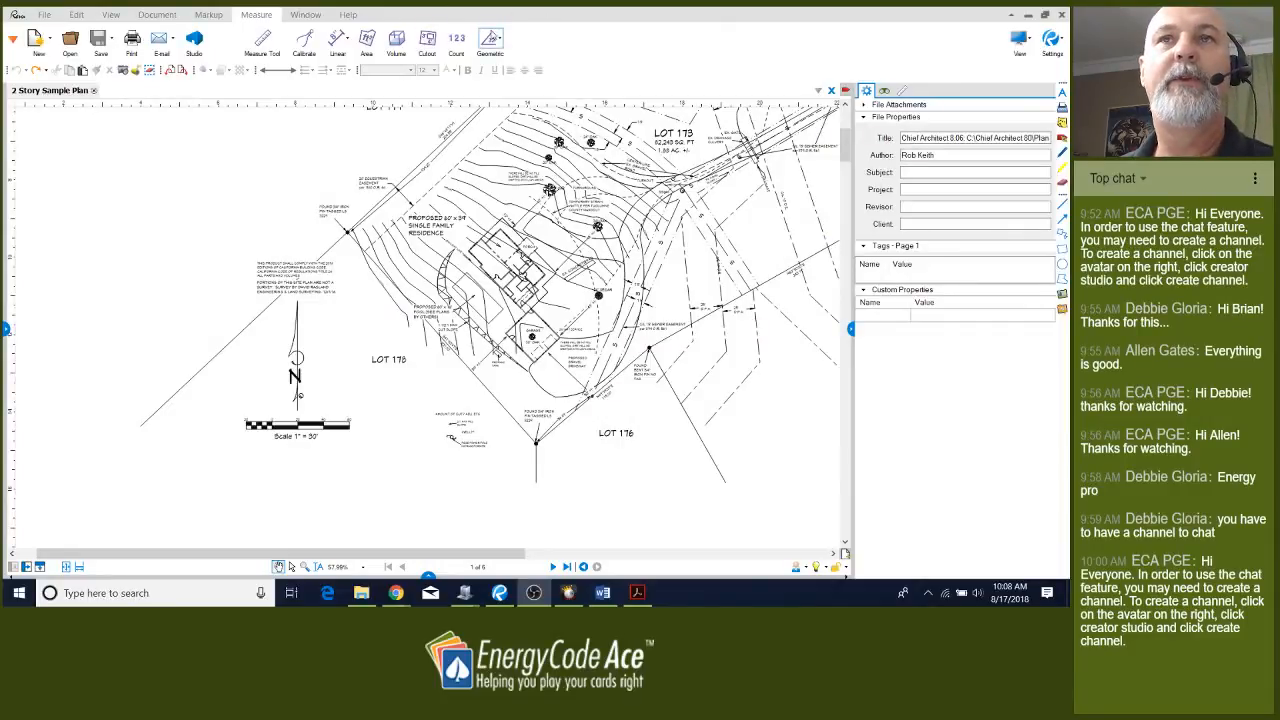
click(493, 40)
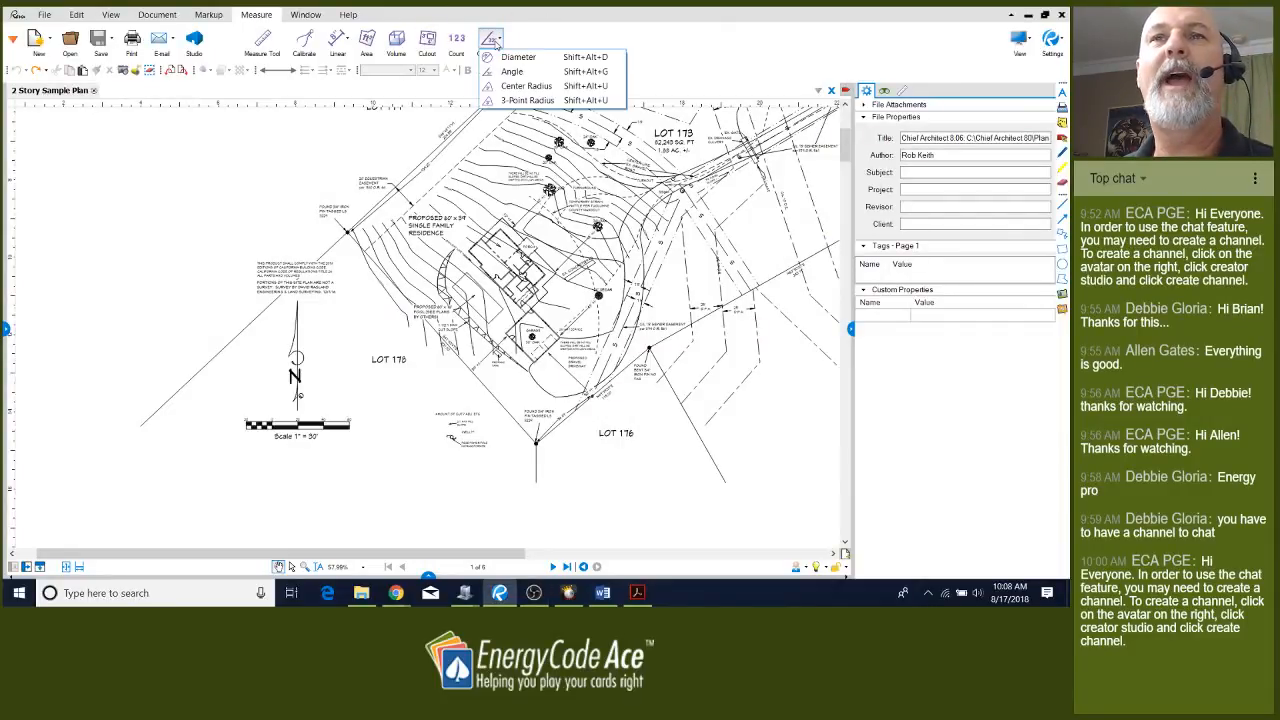
click(507, 78)
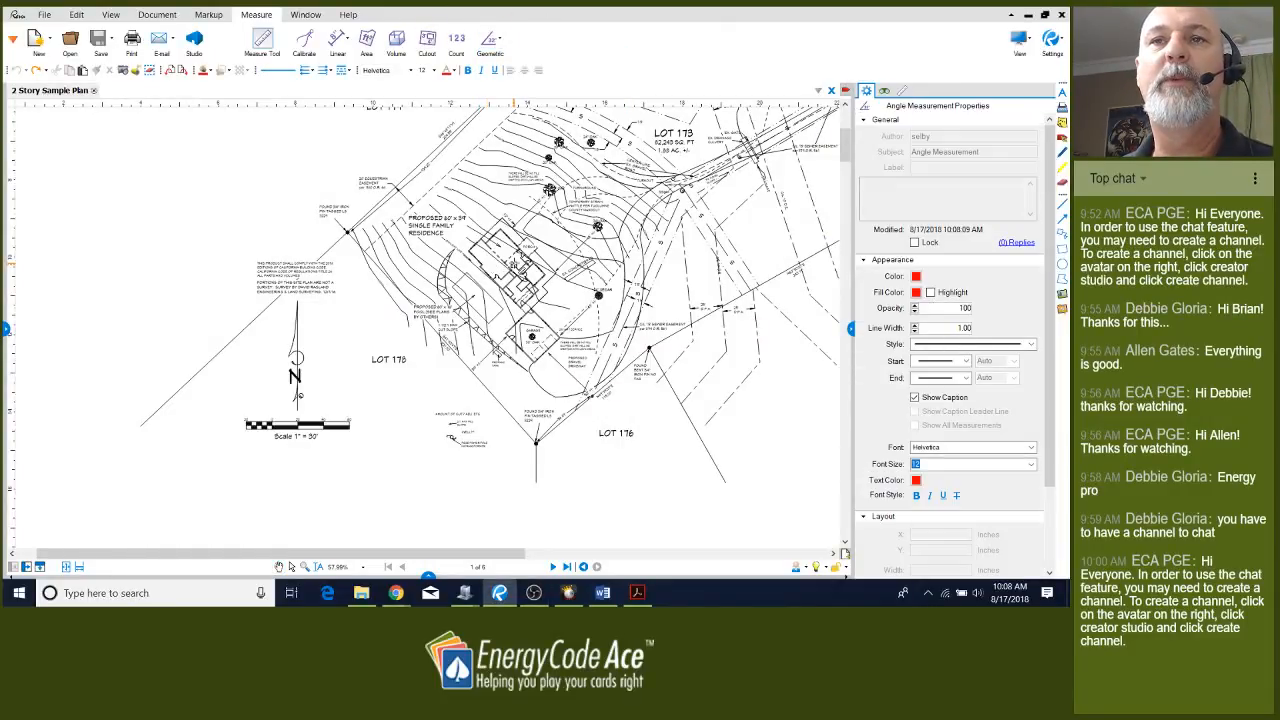
scroll(517, 264, up, 5)
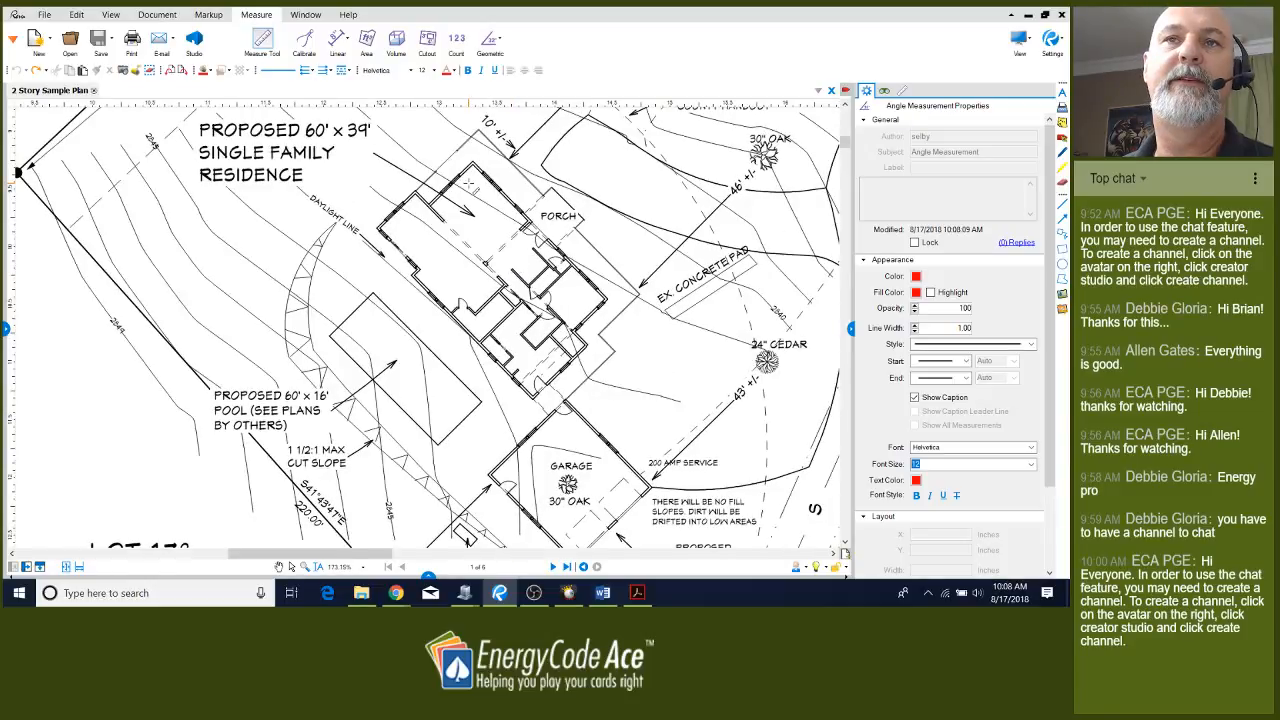
scroll(468, 181, up, 2)
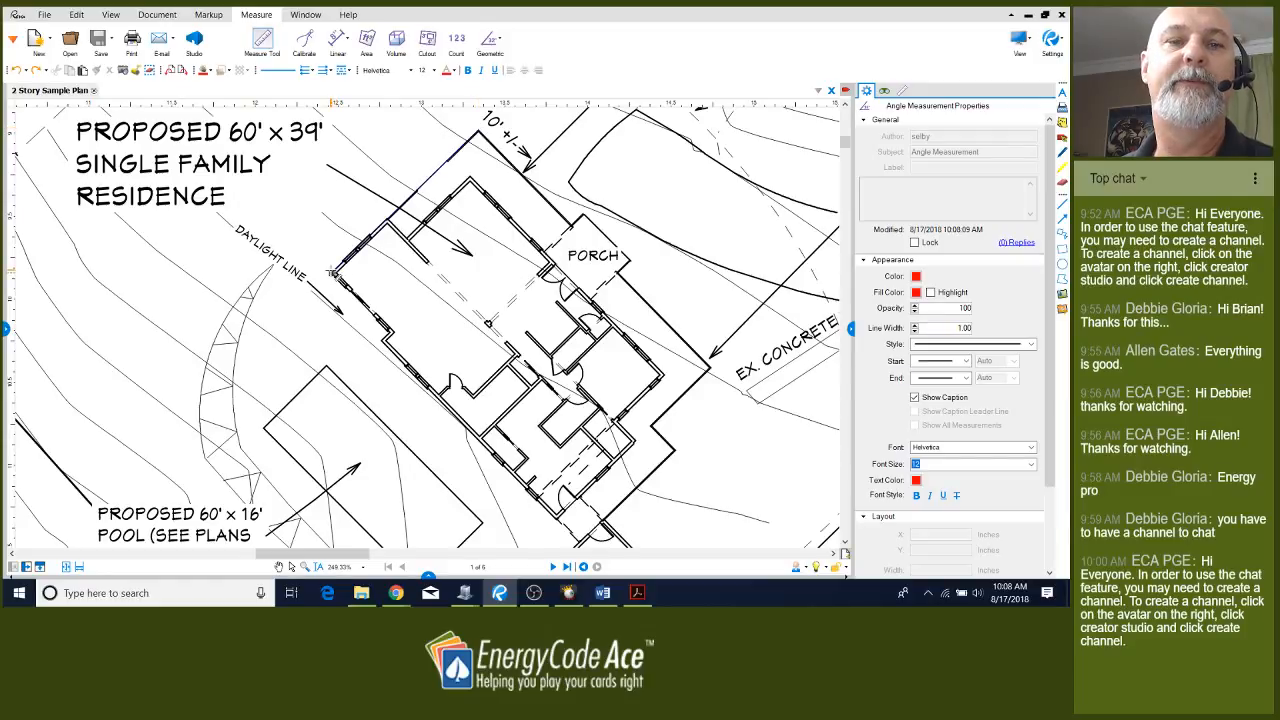
click(333, 272)
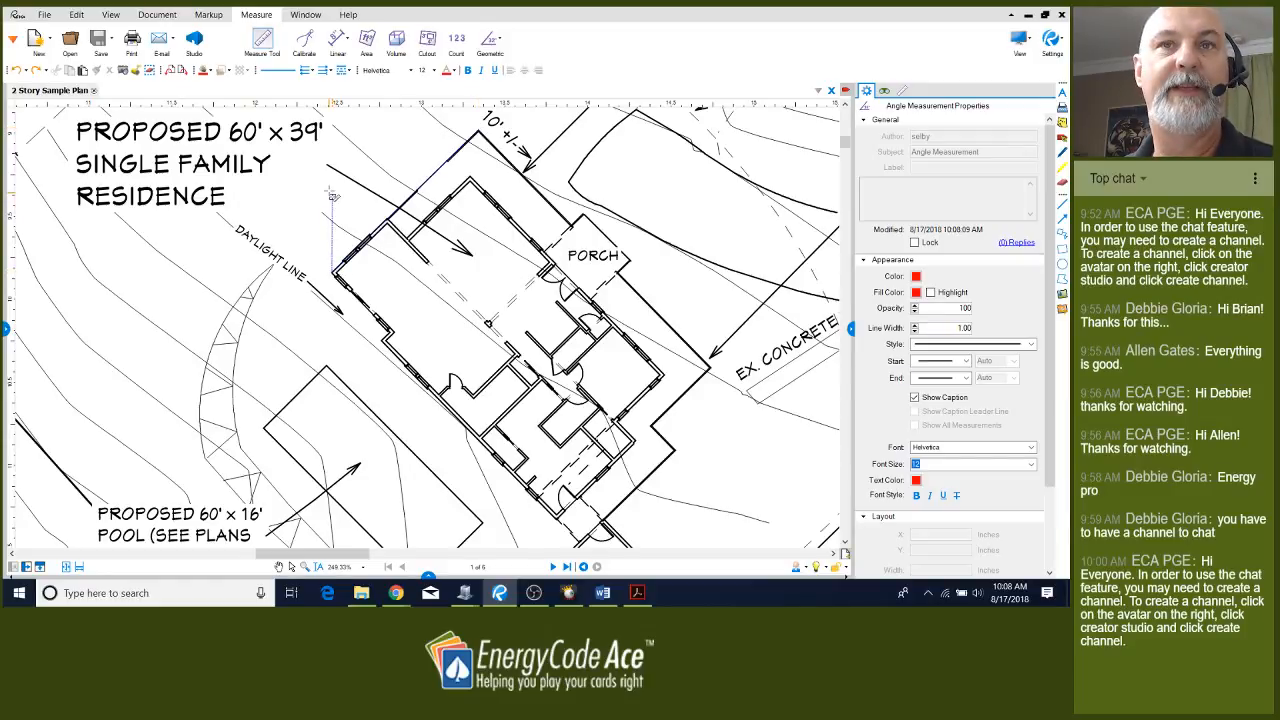
click(332, 127)
click(334, 128)
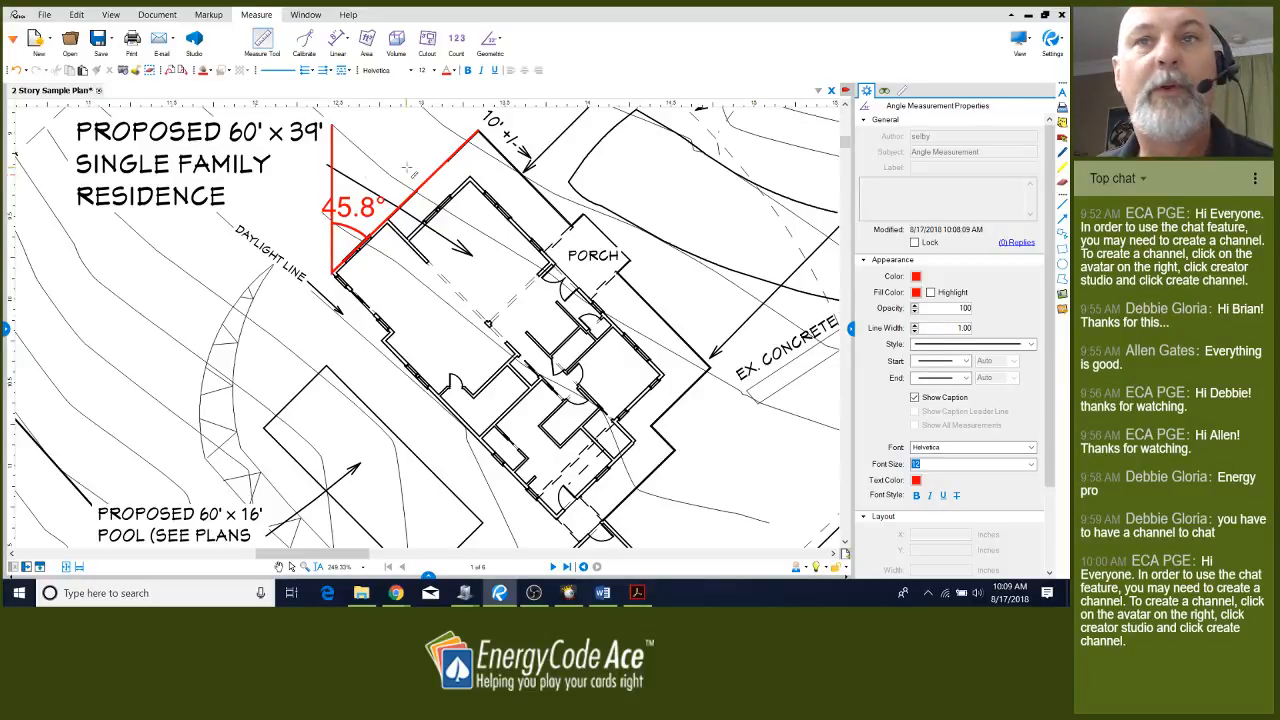
Examine the whole site plan sheet, including the index of drawings and the proposed floor area notes
scroll(221, 190, down, 3)
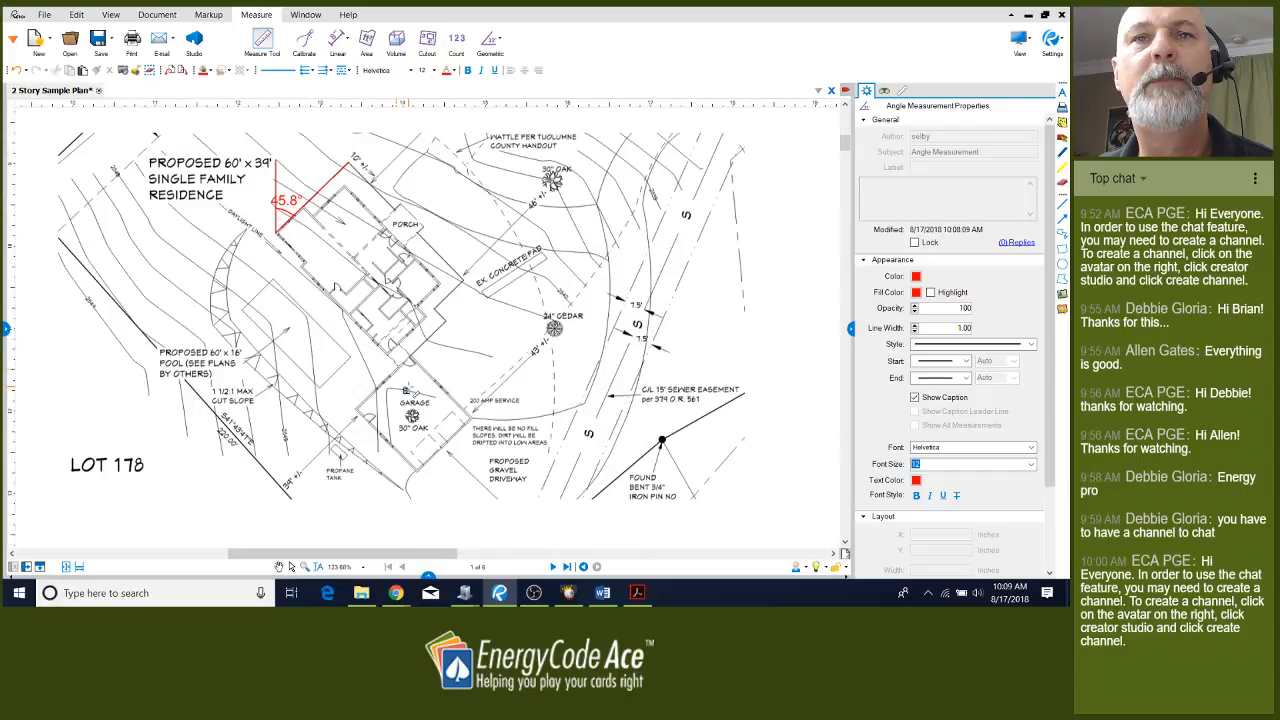
scroll(428, 330, down, 5)
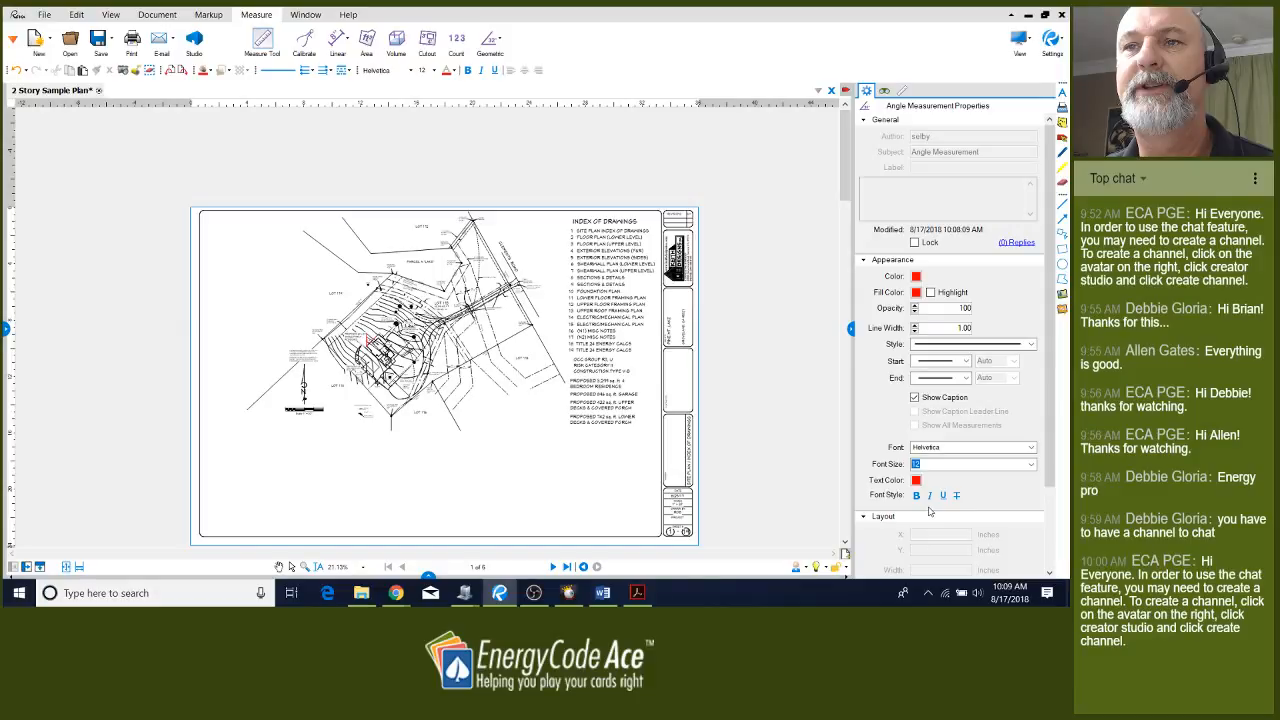
scroll(692, 296, up, 2)
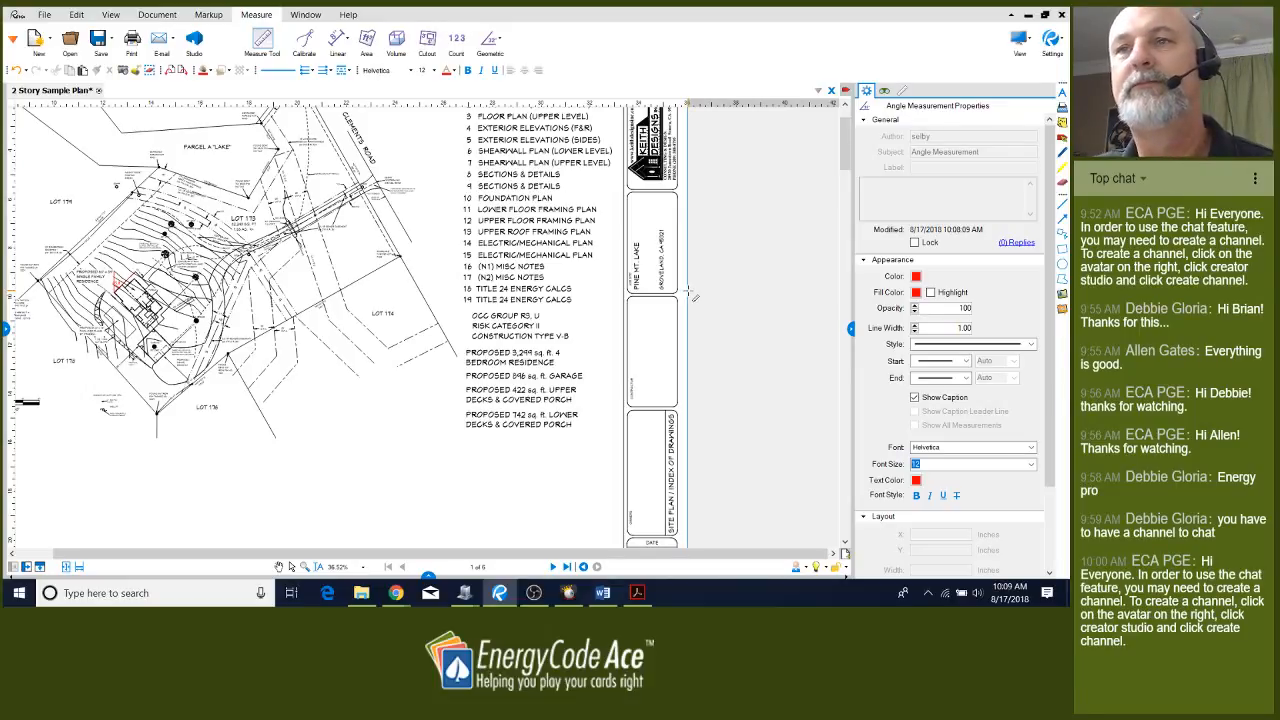
scroll(692, 296, up, 1)
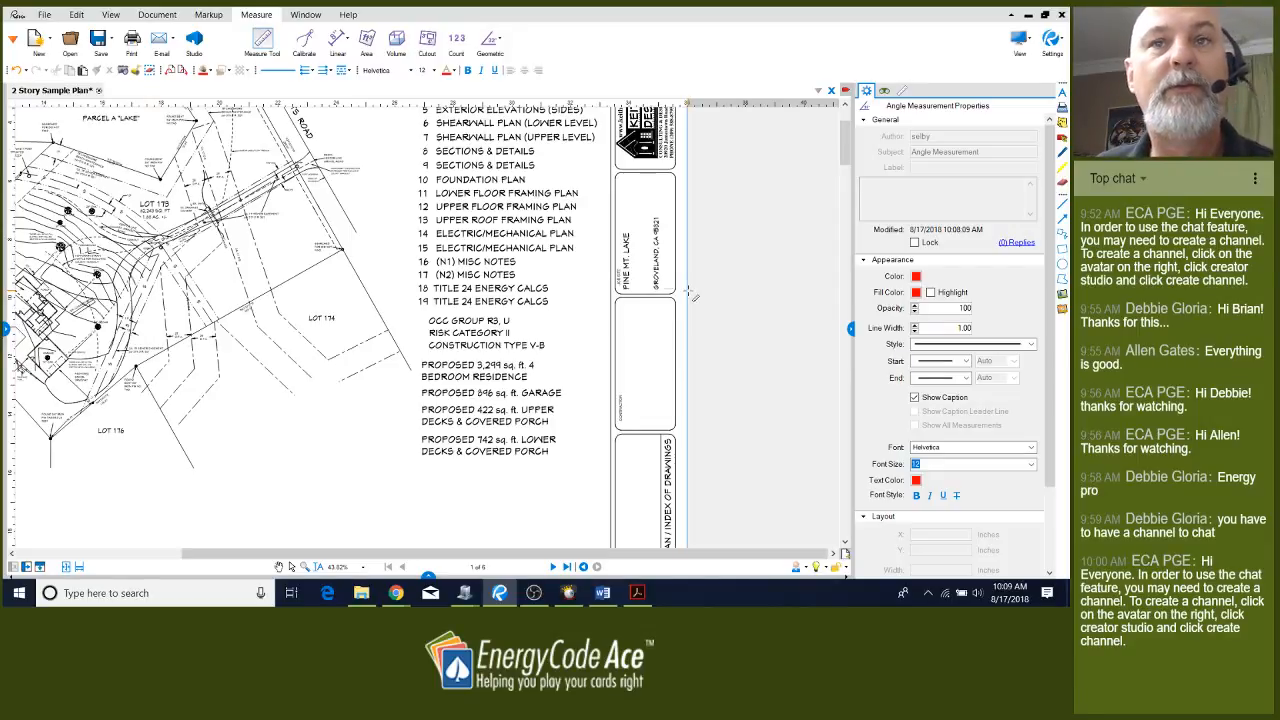
scroll(427, 216, down, 3)
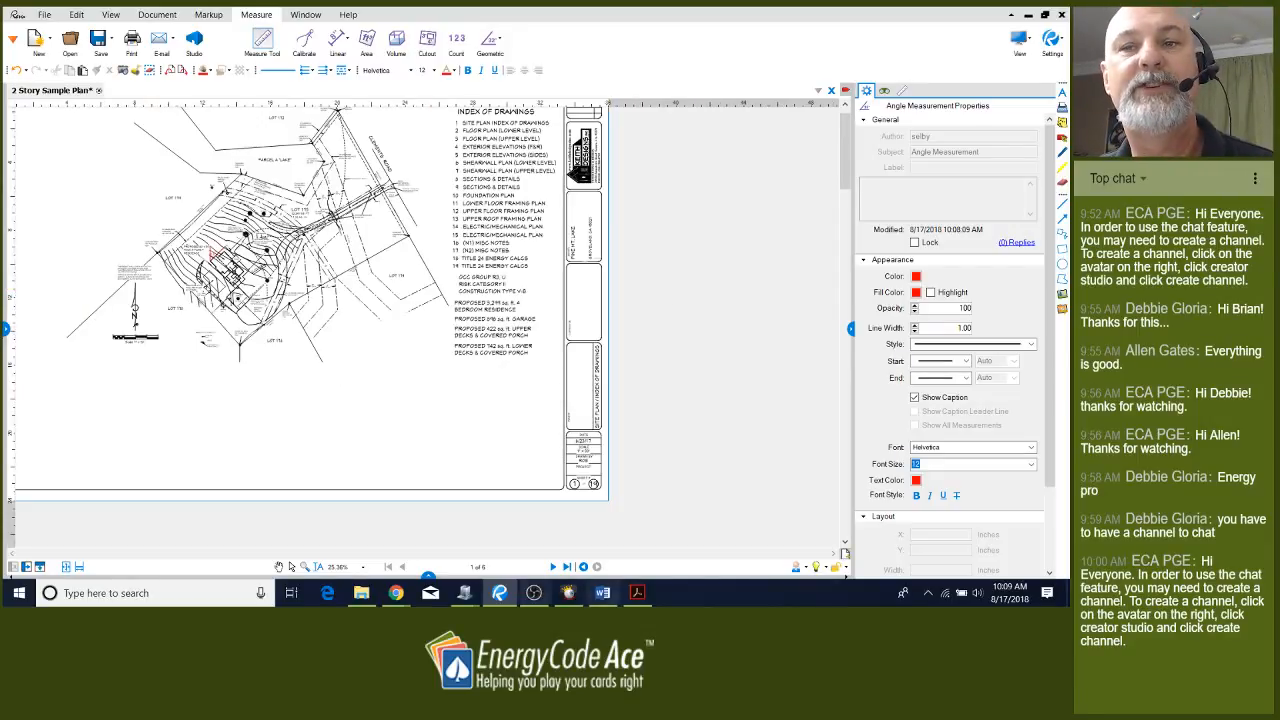
View the shaded lower level floor plan on page 2 and the upper level floor plan on page 3
click(553, 566)
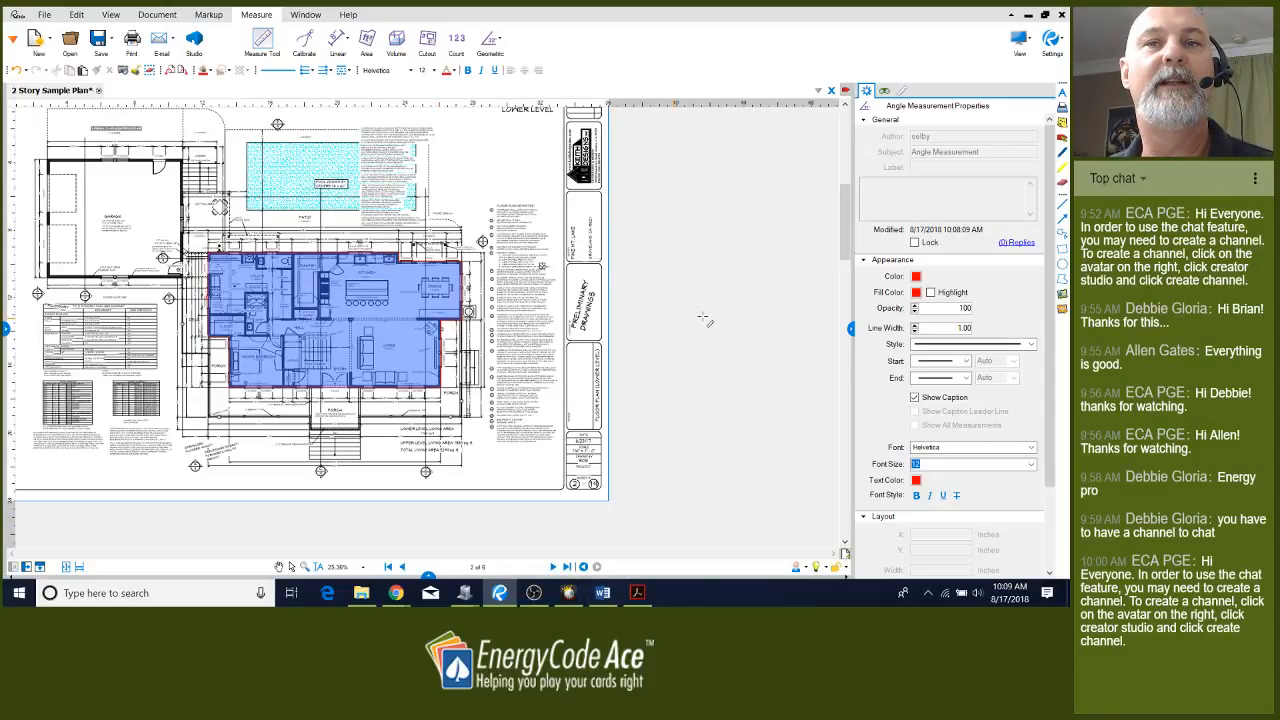
scroll(703, 318, up, 4)
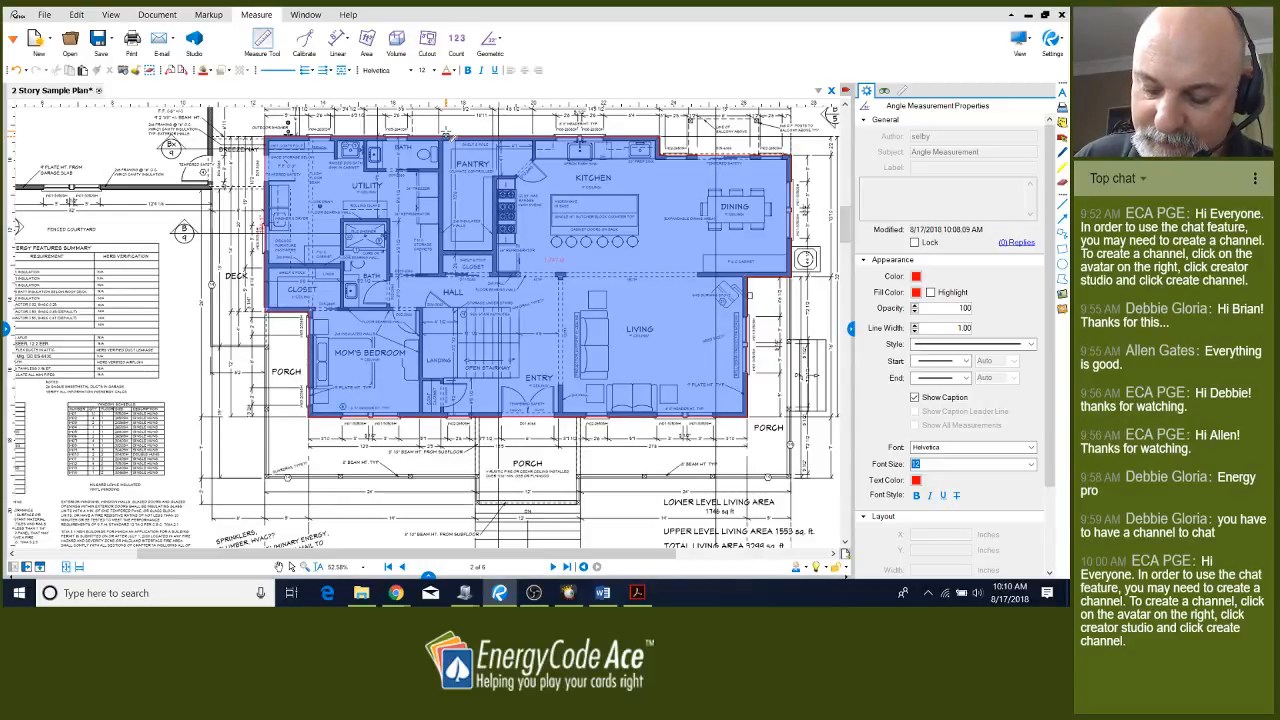
click(553, 566)
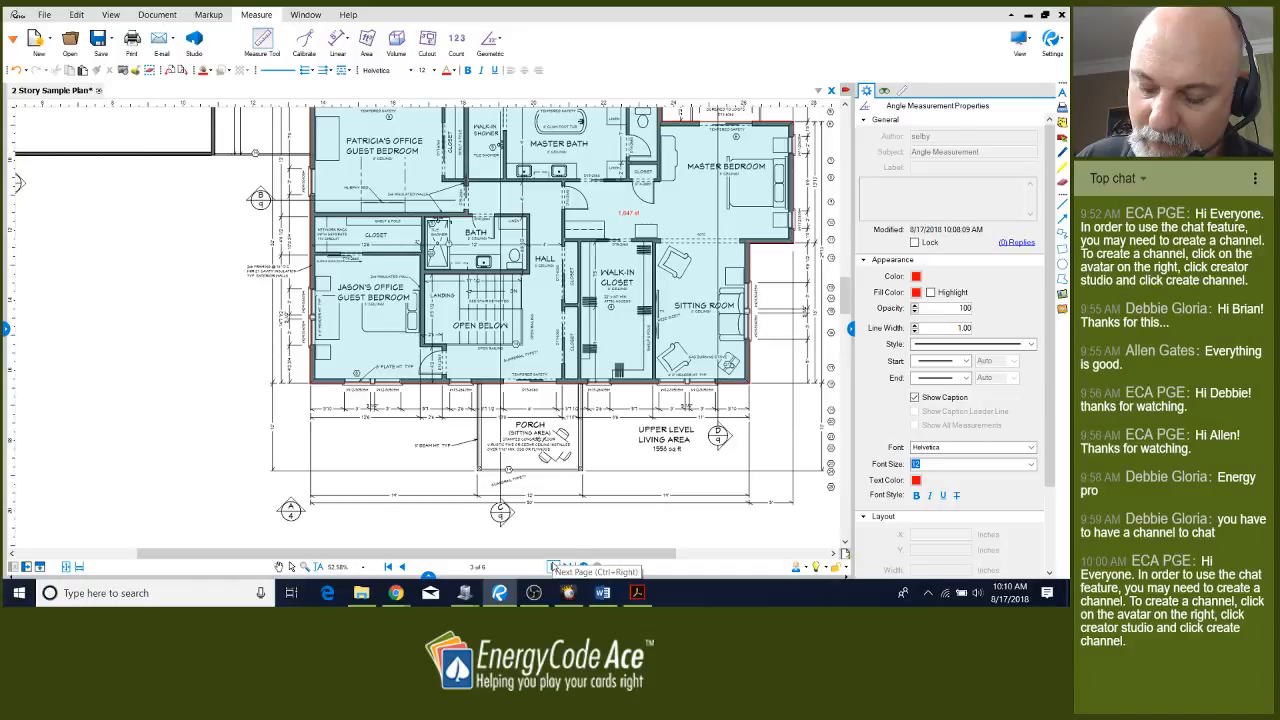
scroll(543, 335, down, 3)
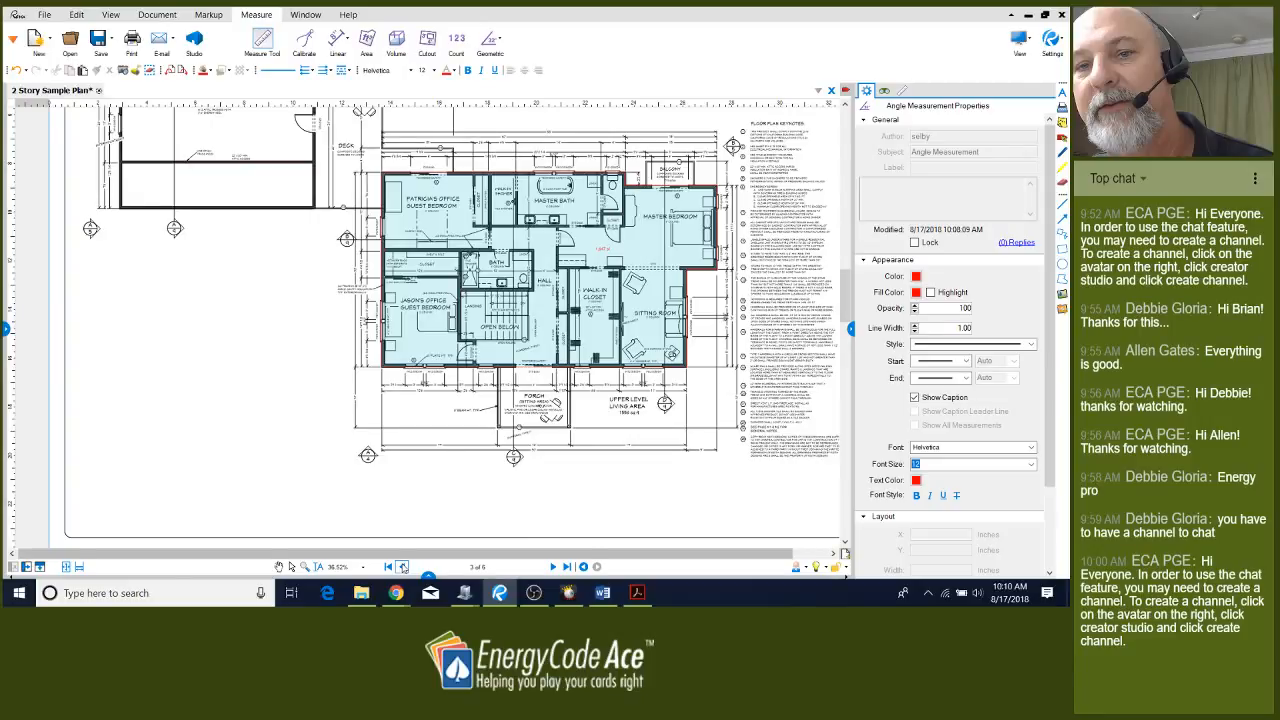
Return to page 2 and examine the lower level floor plan, its energy features summary, living area notes and the windows around the living room
click(402, 566)
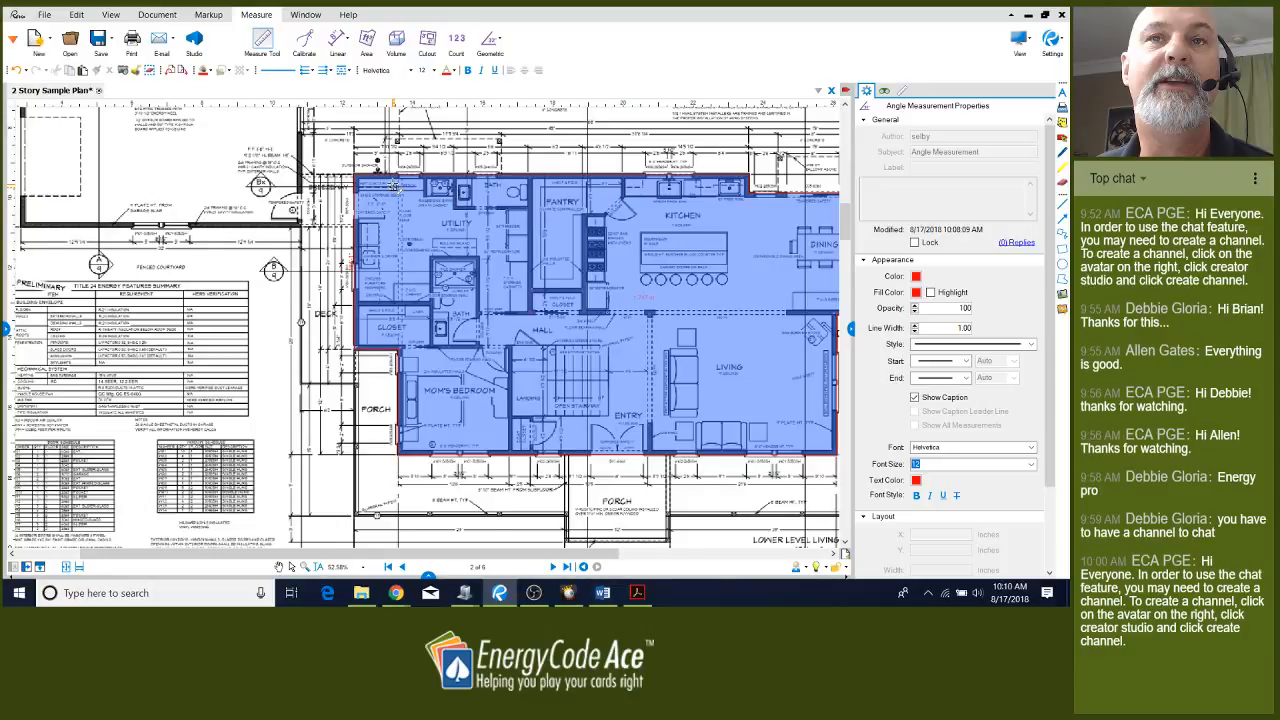
scroll(395, 185, down, 2)
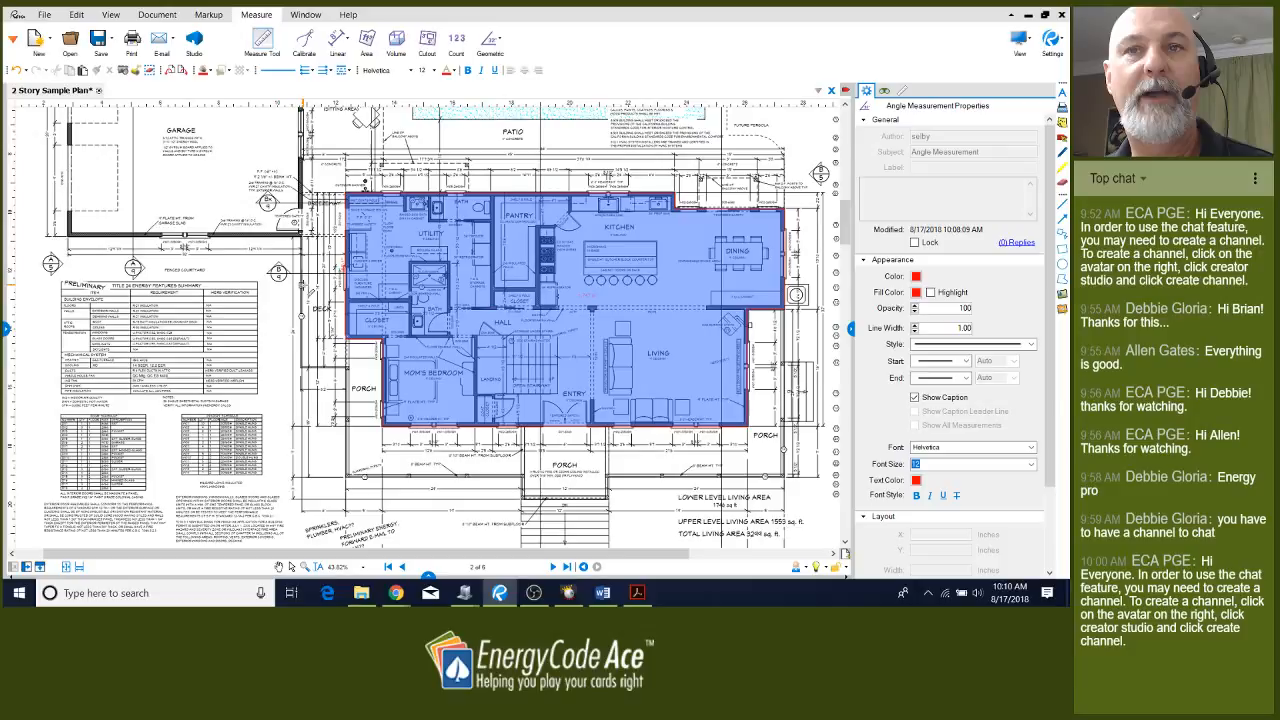
drag(303, 285, 283, 231)
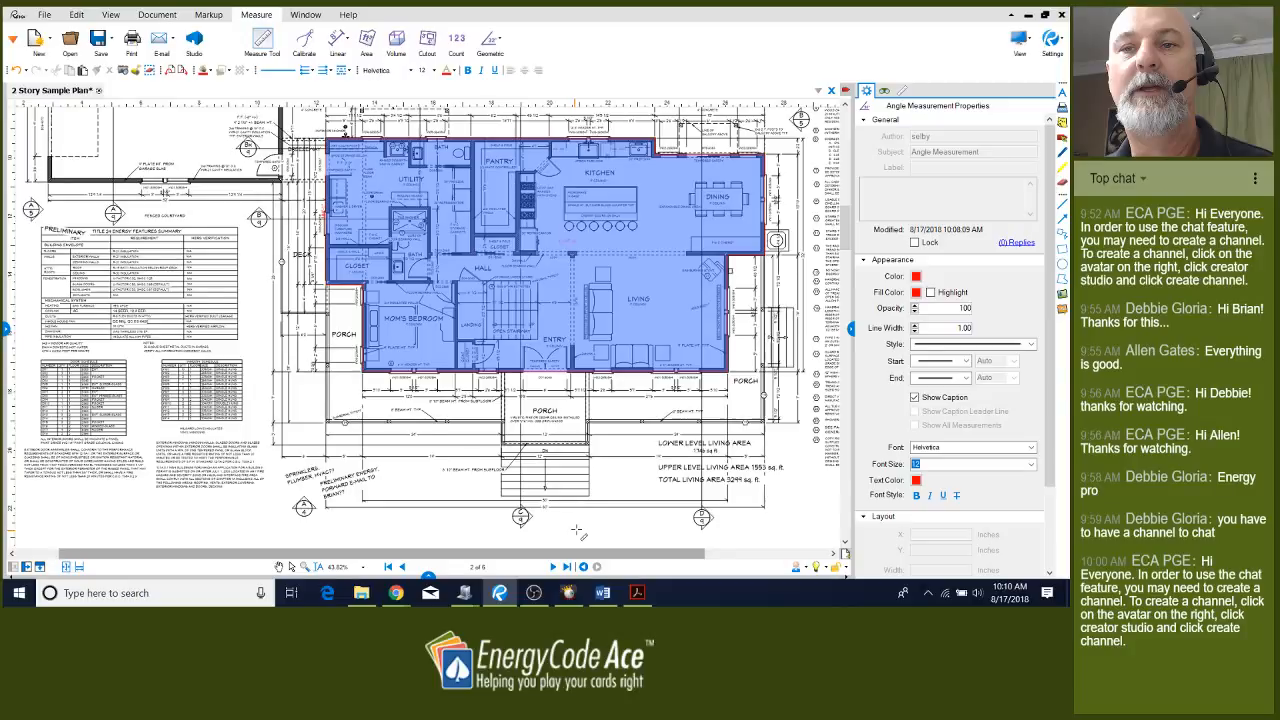
scroll(577, 530, up, 1)
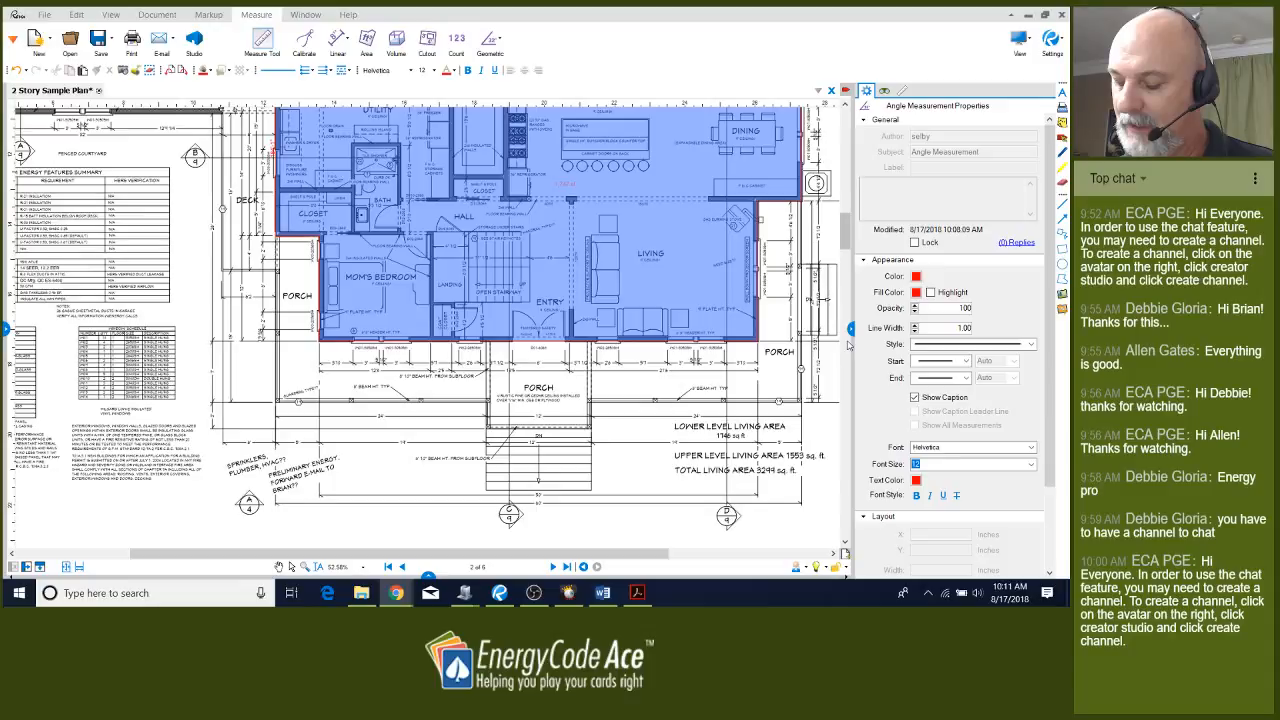
scroll(250, 213, down, 2)
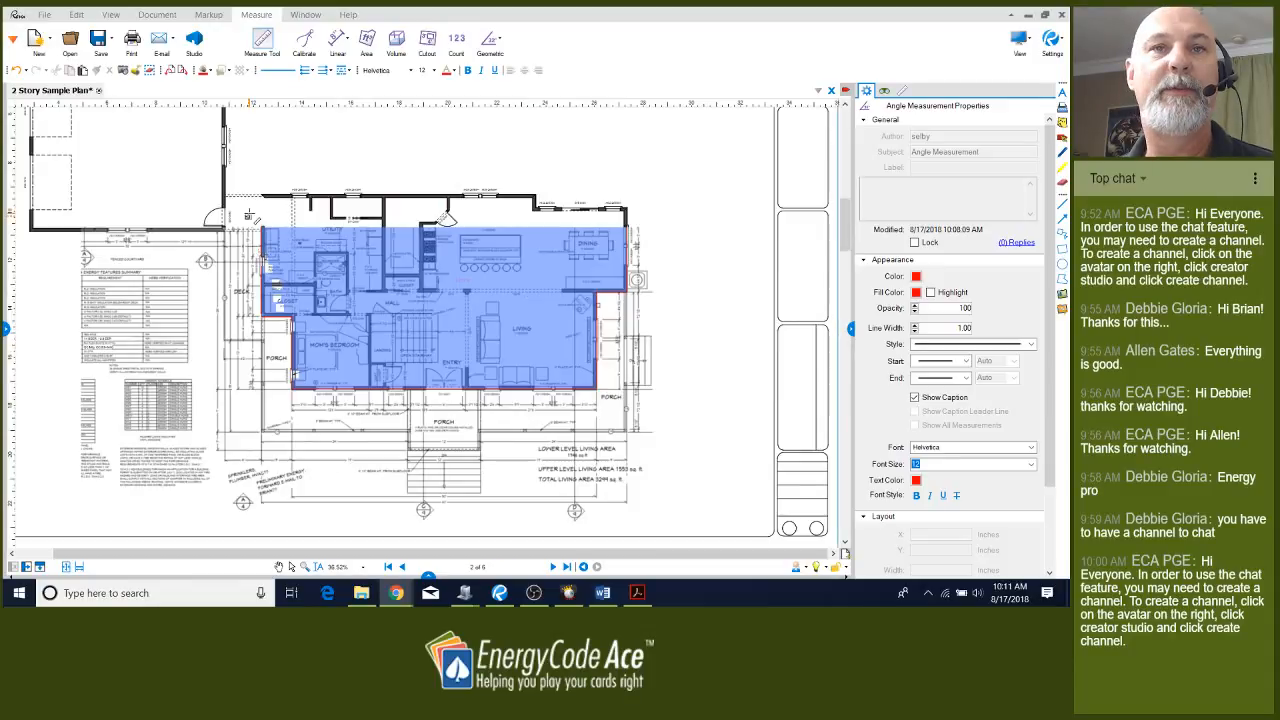
scroll(250, 213, up, 1)
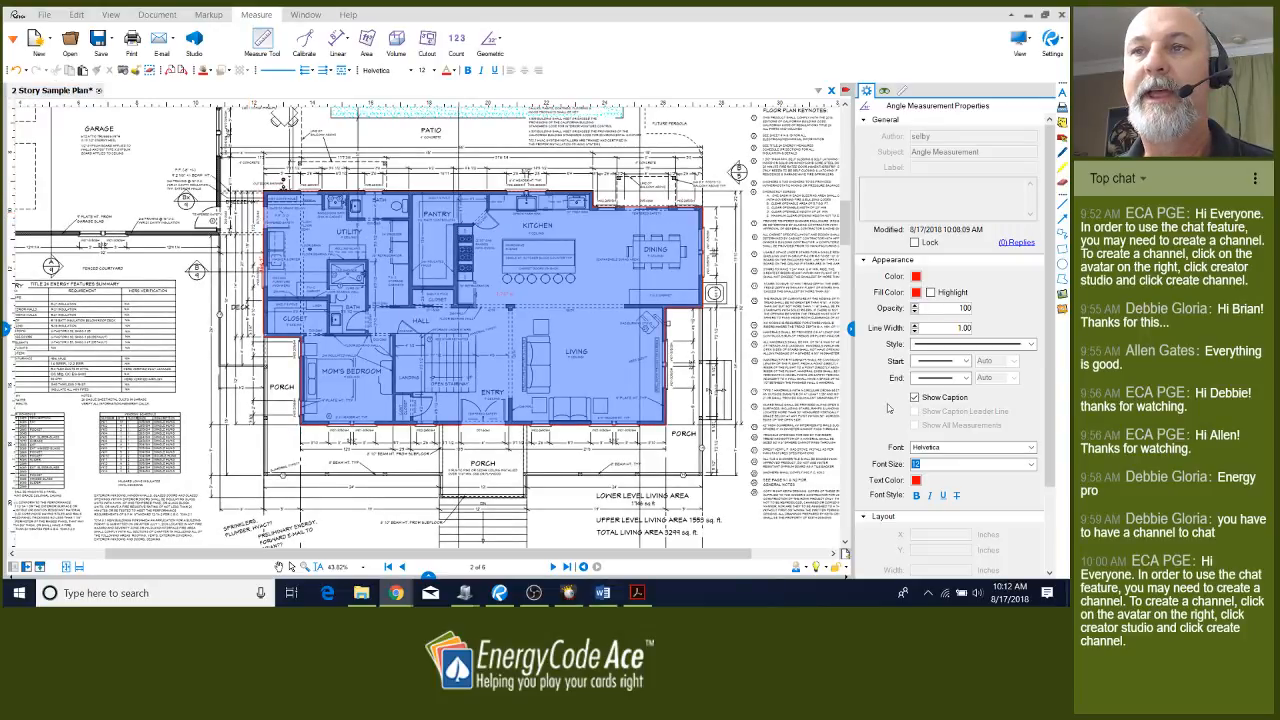
scroll(777, 385, up, 1)
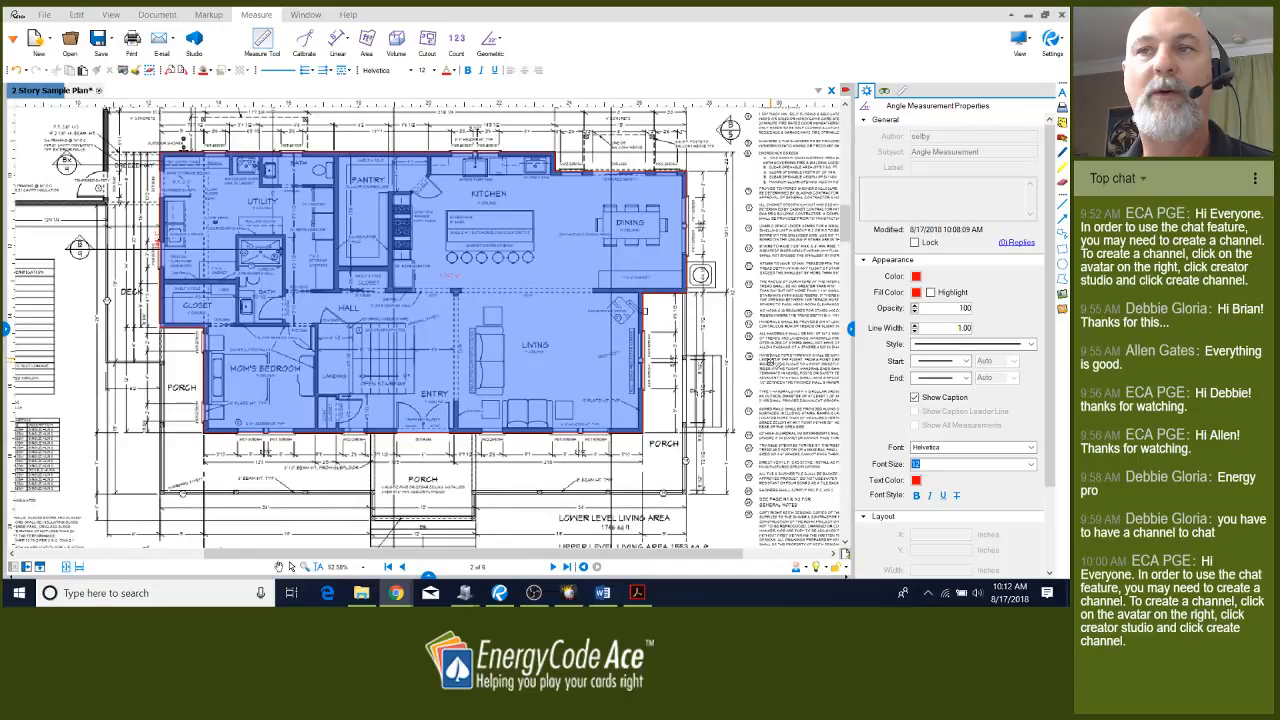
scroll(186, 311, up, 1)
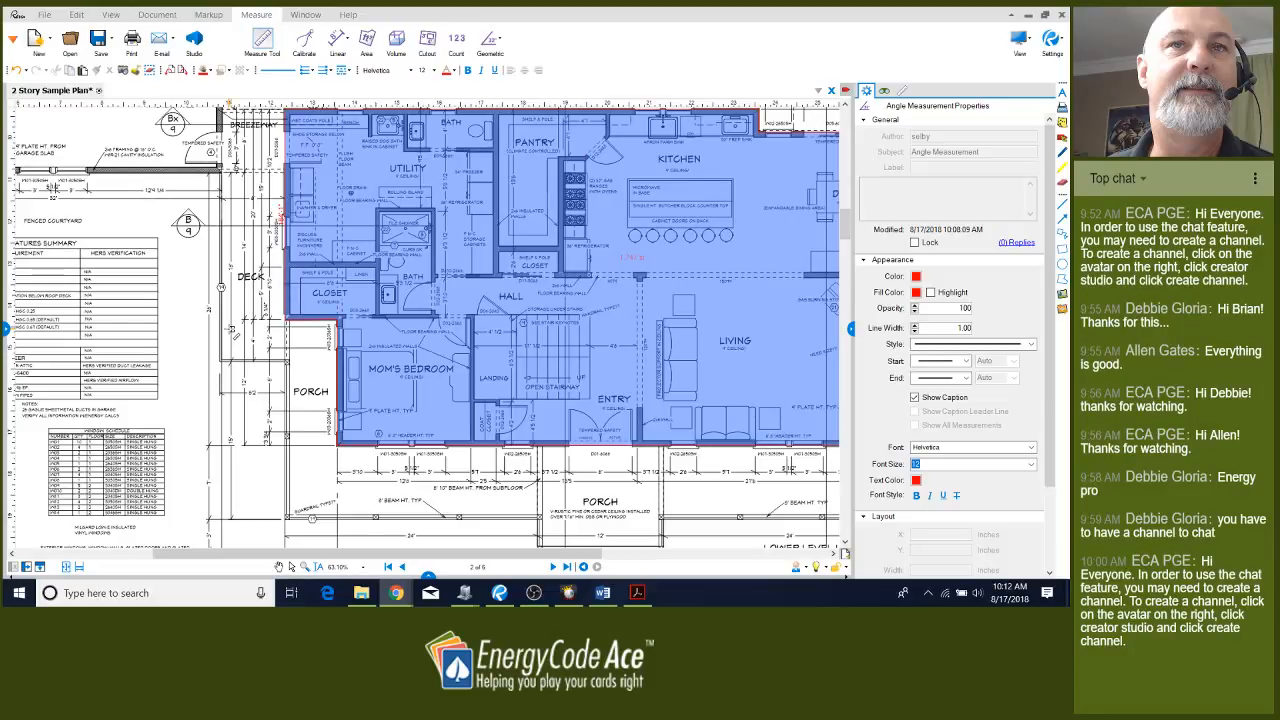
scroll(202, 378, down, 2)
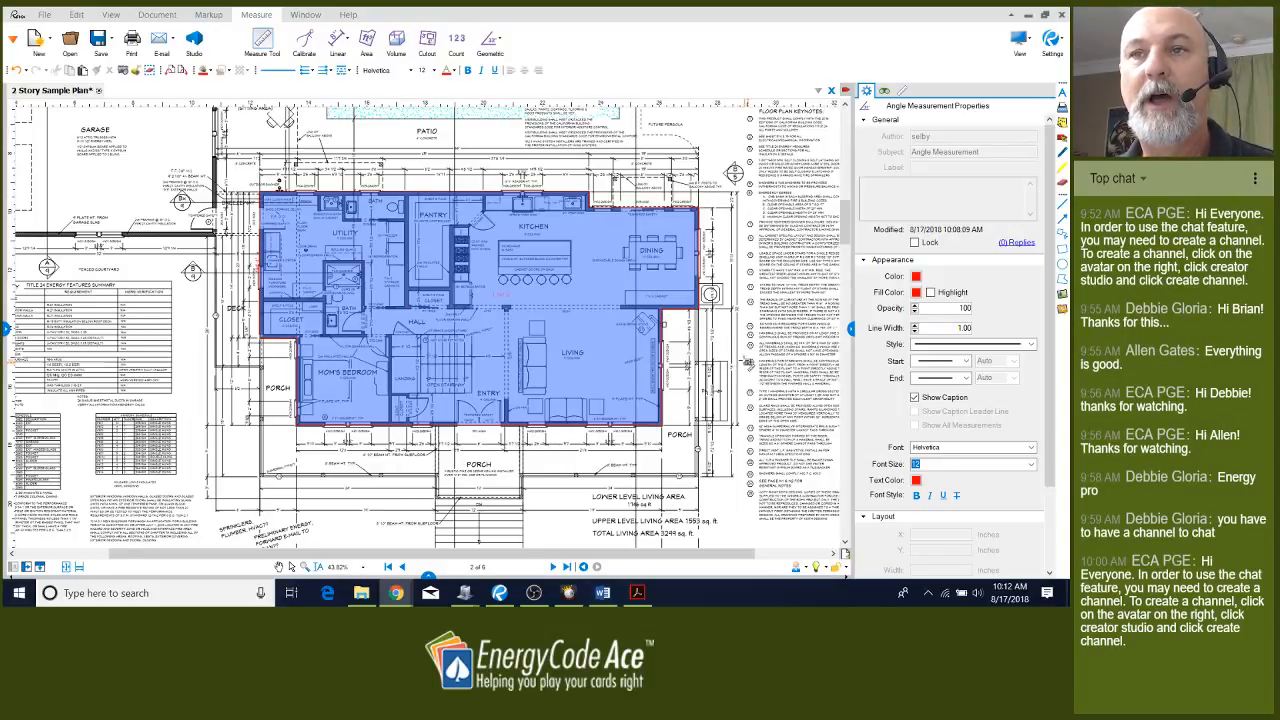
scroll(625, 463, up, 4)
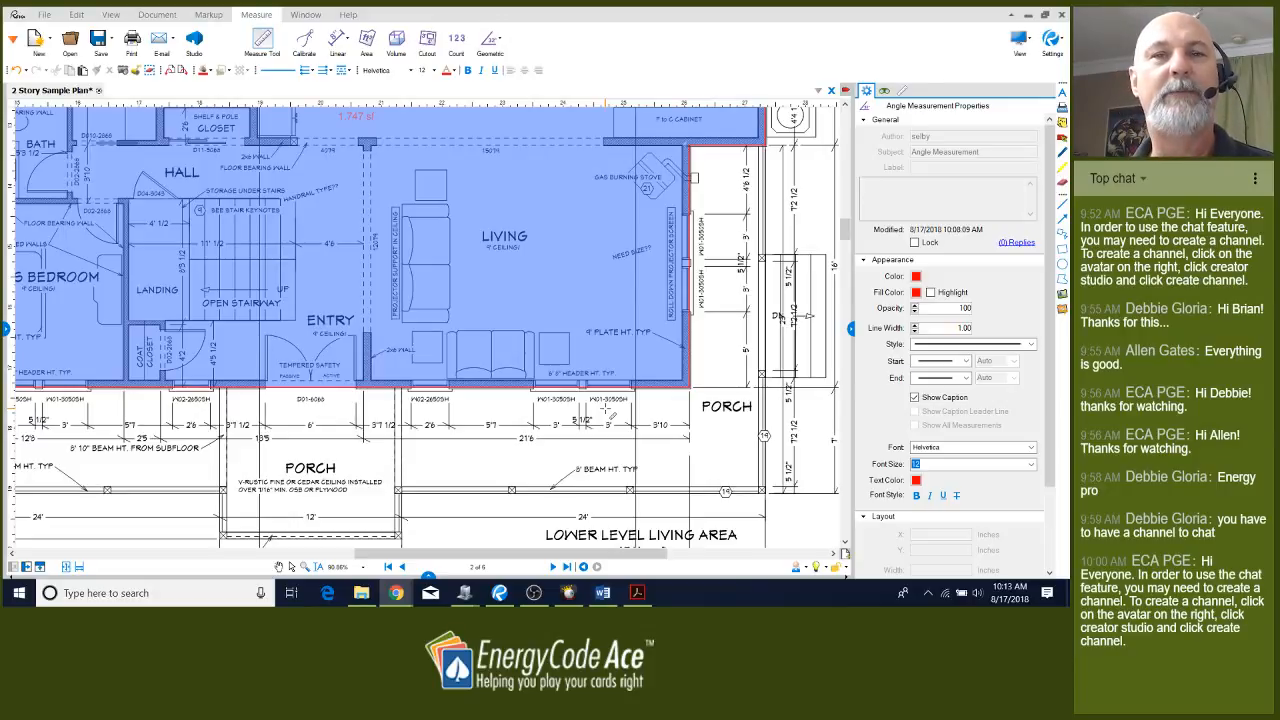
Go to the front elevation on page 4 and place a rectangular area measurement around the glass of the right-hand entry door
click(557, 566)
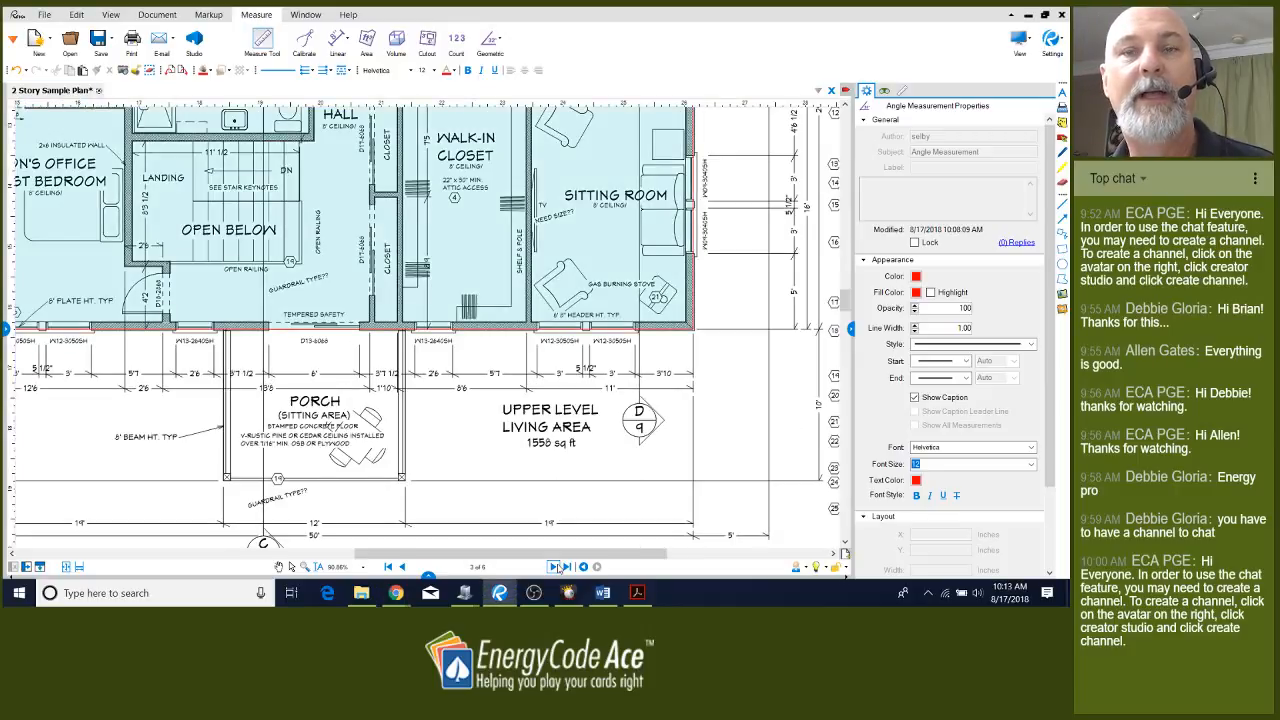
click(555, 567)
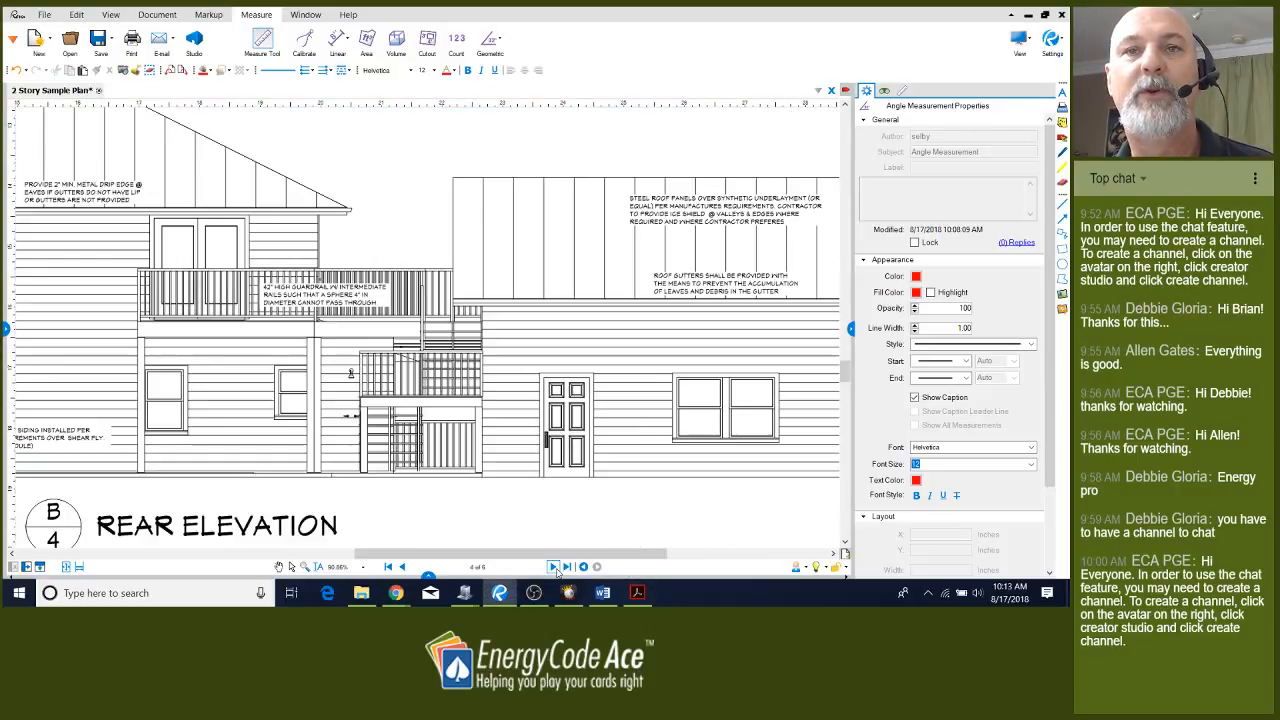
scroll(548, 487, down, 5)
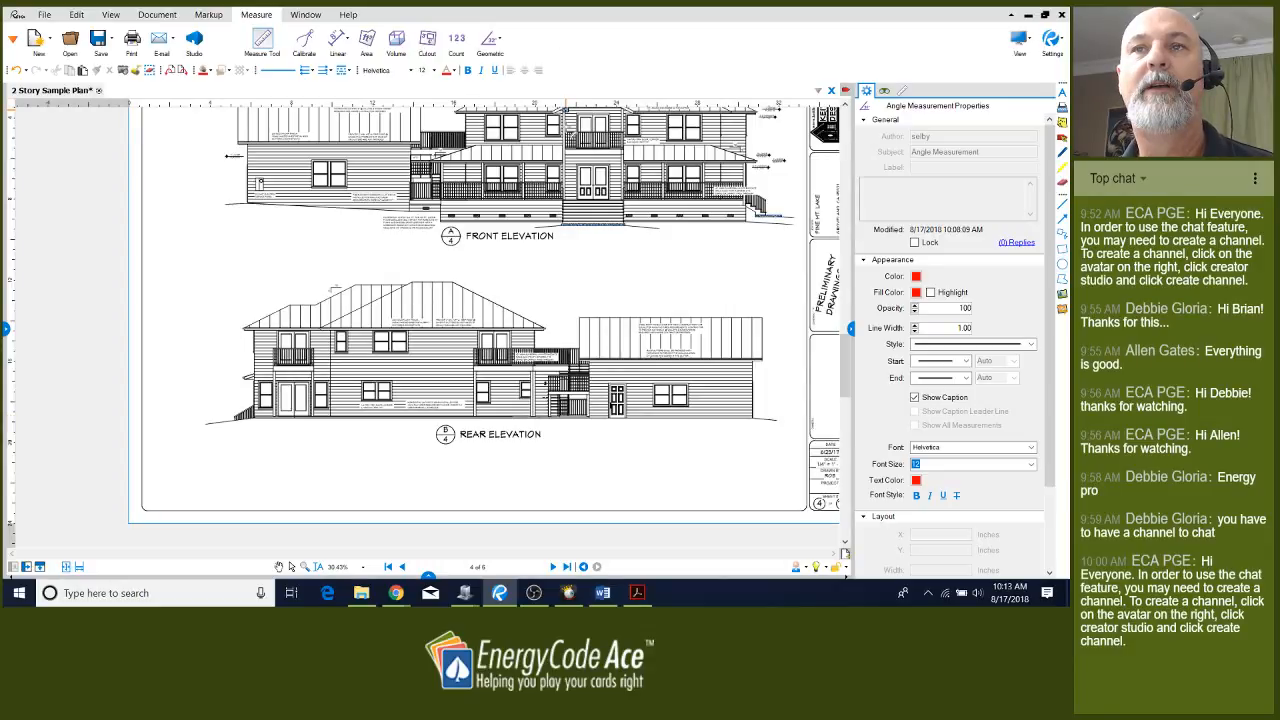
scroll(593, 172, up, 8)
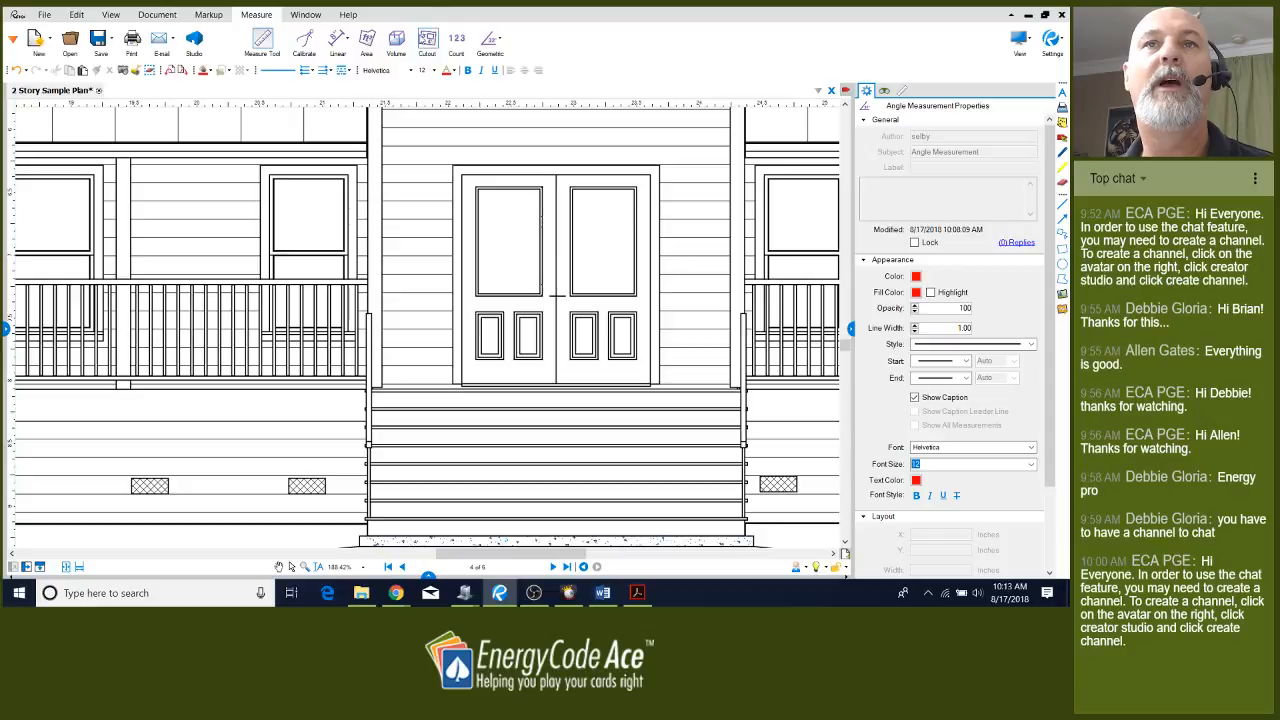
click(368, 38)
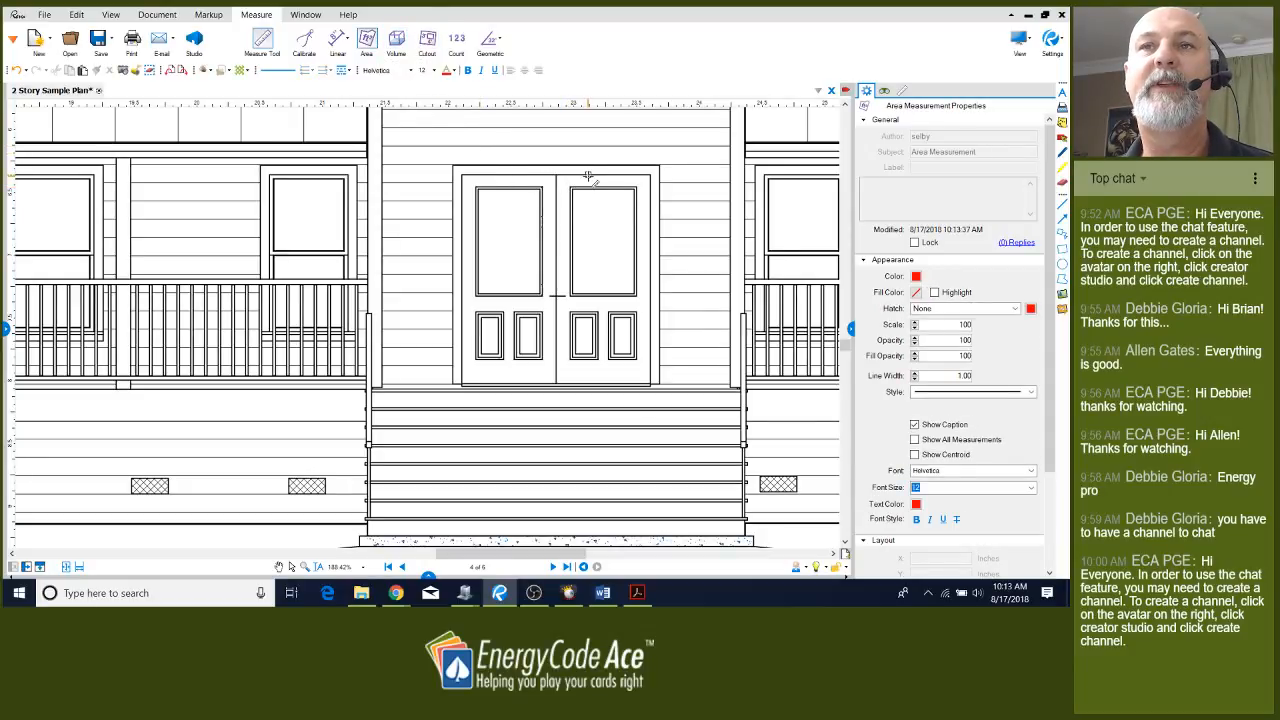
scroll(588, 176, up, 2)
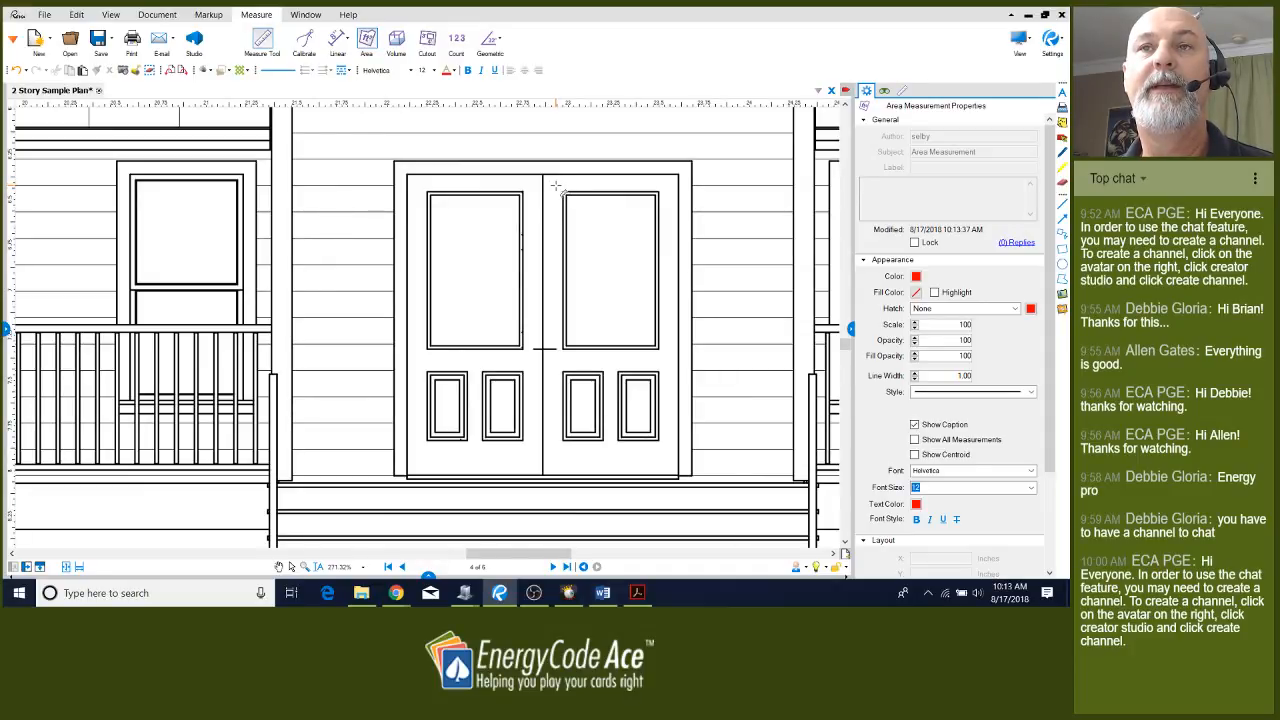
drag(556, 186, 669, 357)
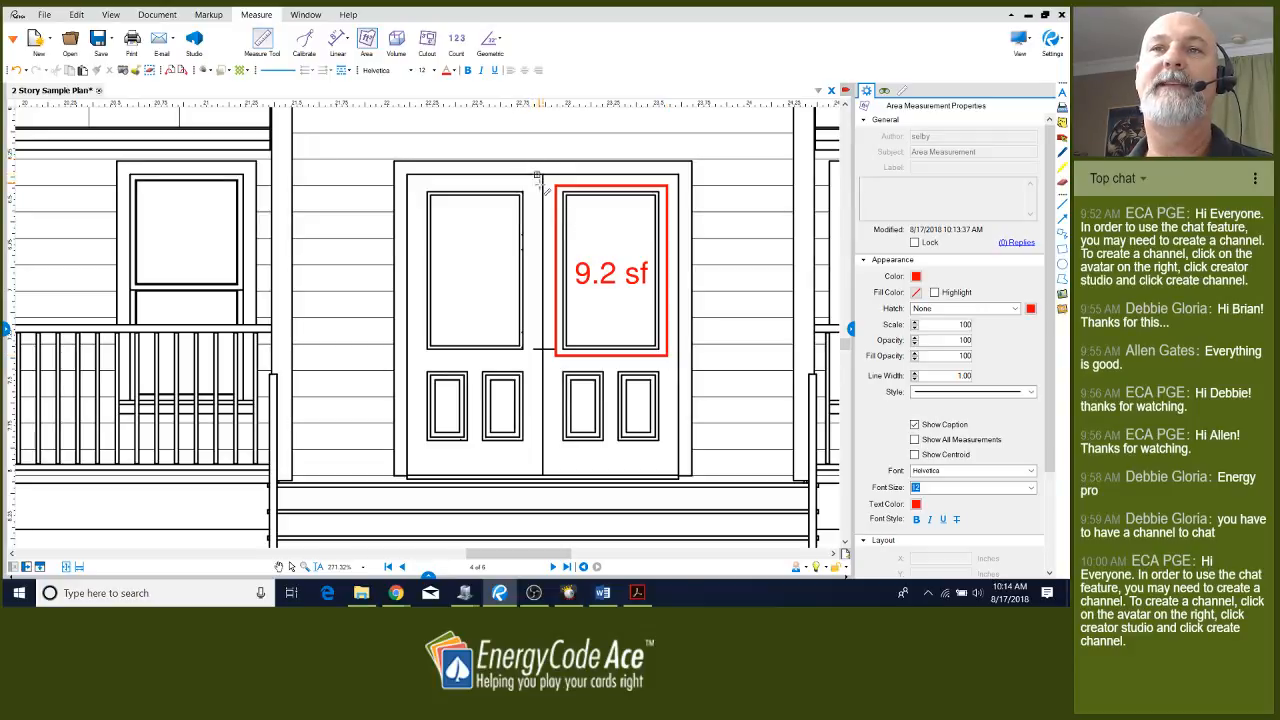
Place a rectangular area measurement around the whole right-hand entry door on the front elevation
drag(543, 175, 678, 476)
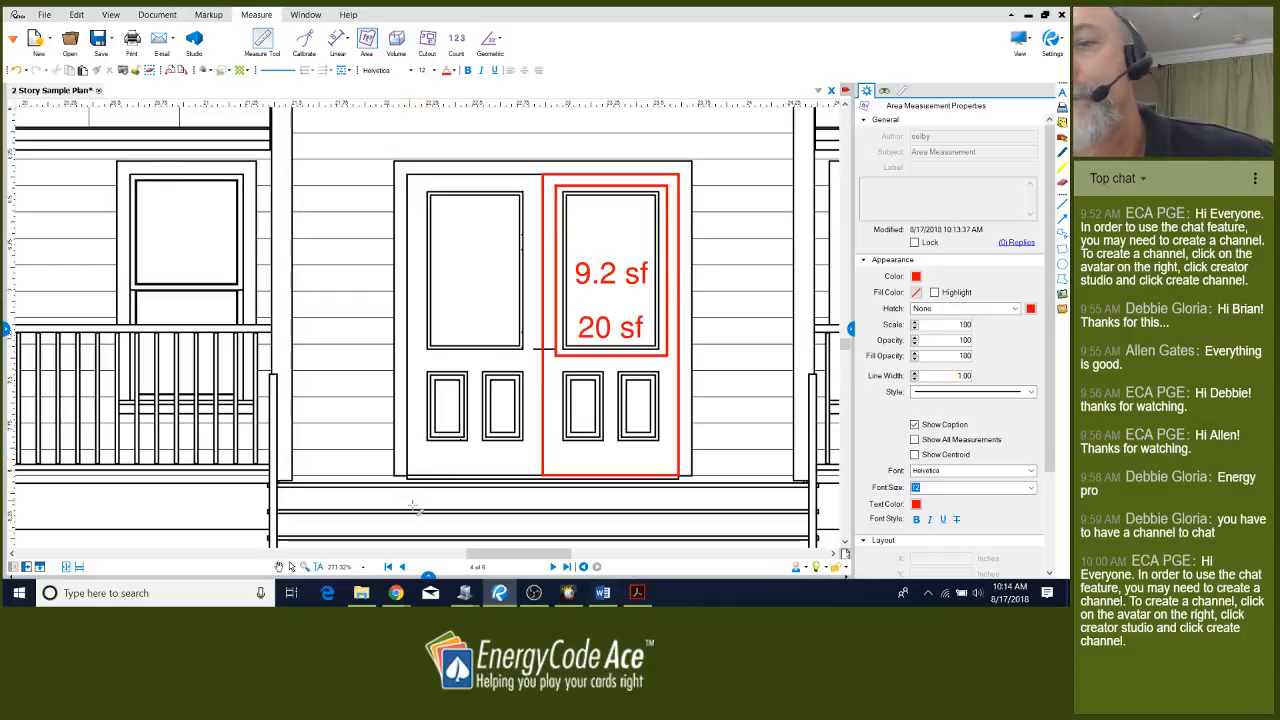
Return to page 2 and examine the lower level plan around Mom's Bedroom, the porch, the deck-side windows and the window schedule
click(402, 567)
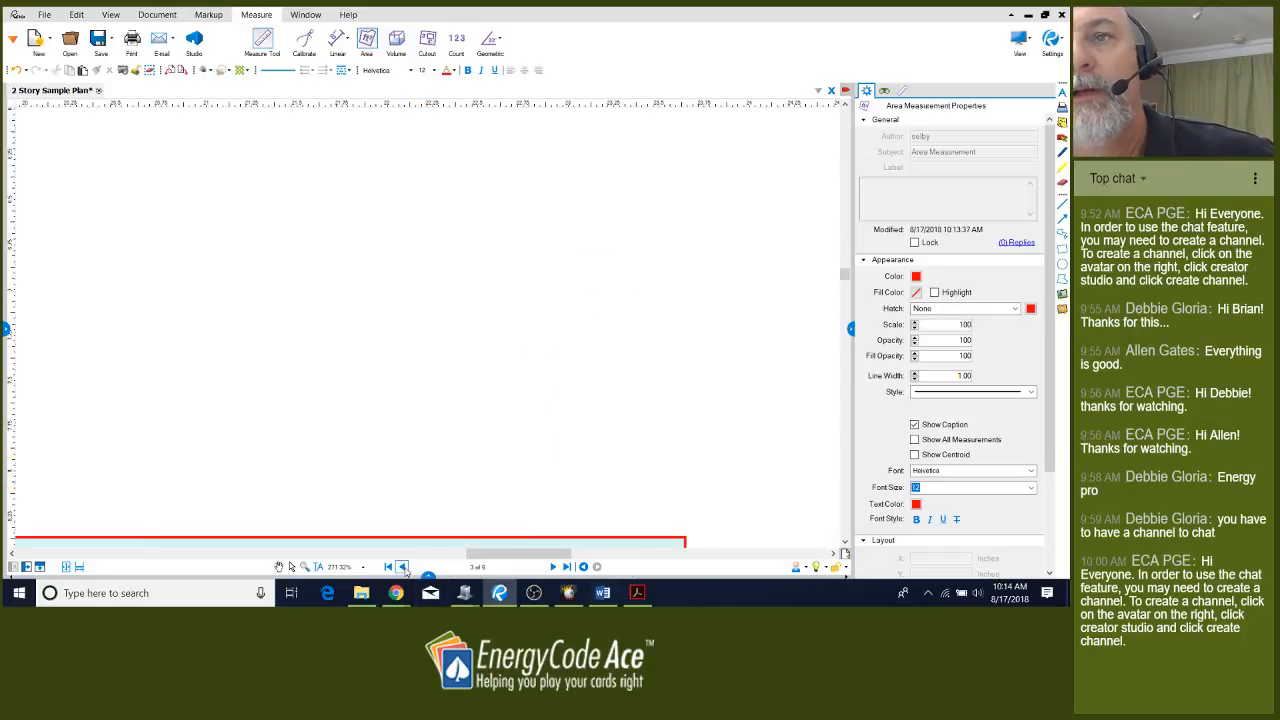
click(402, 567)
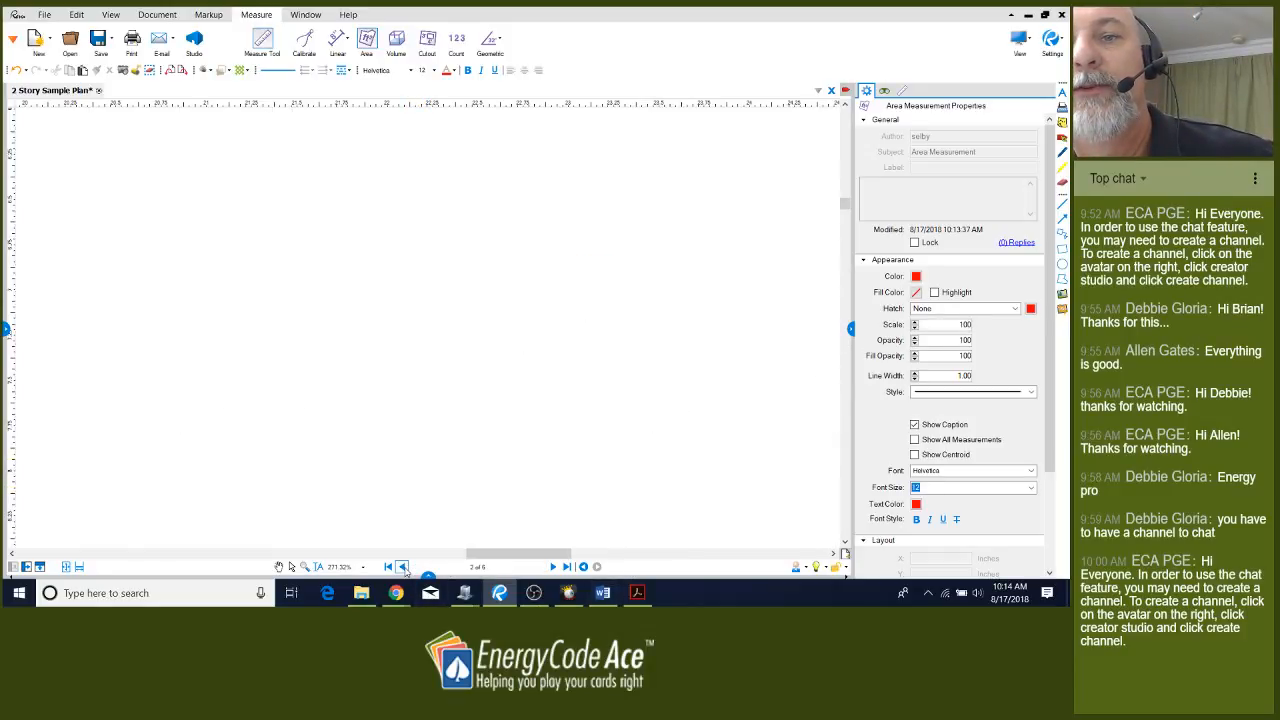
scroll(567, 316, down, 9)
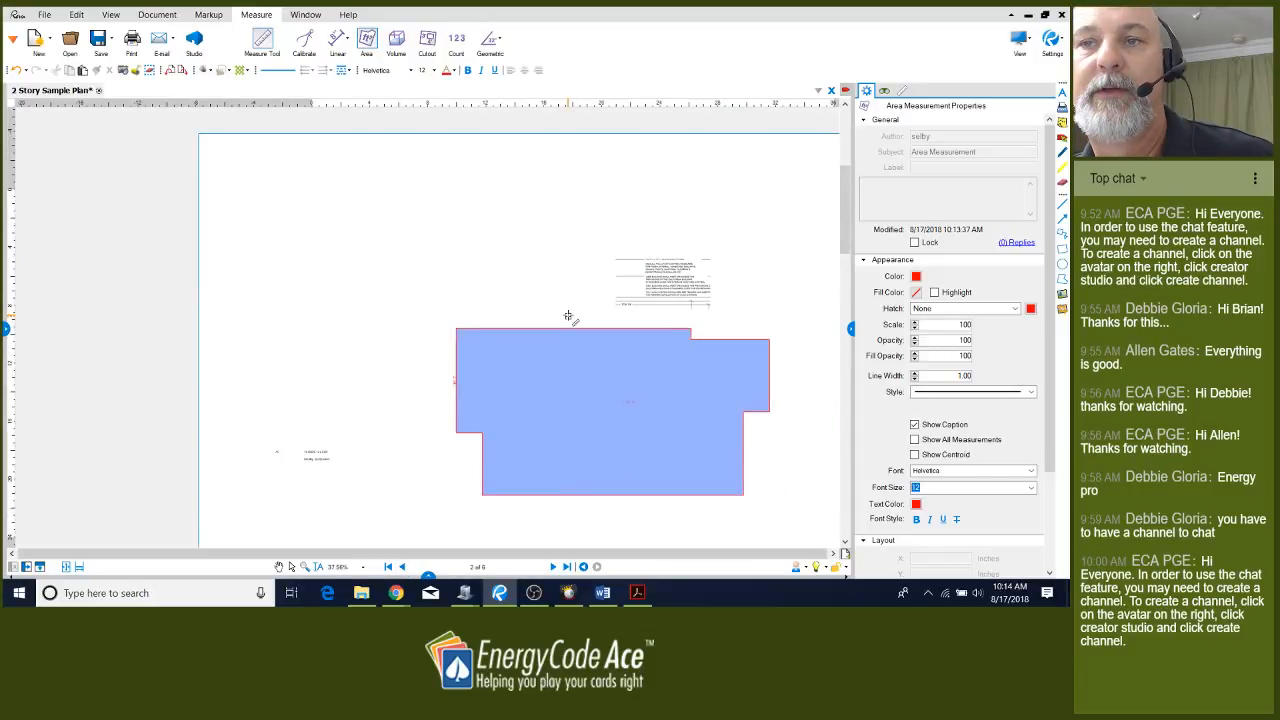
scroll(567, 316, up, 3)
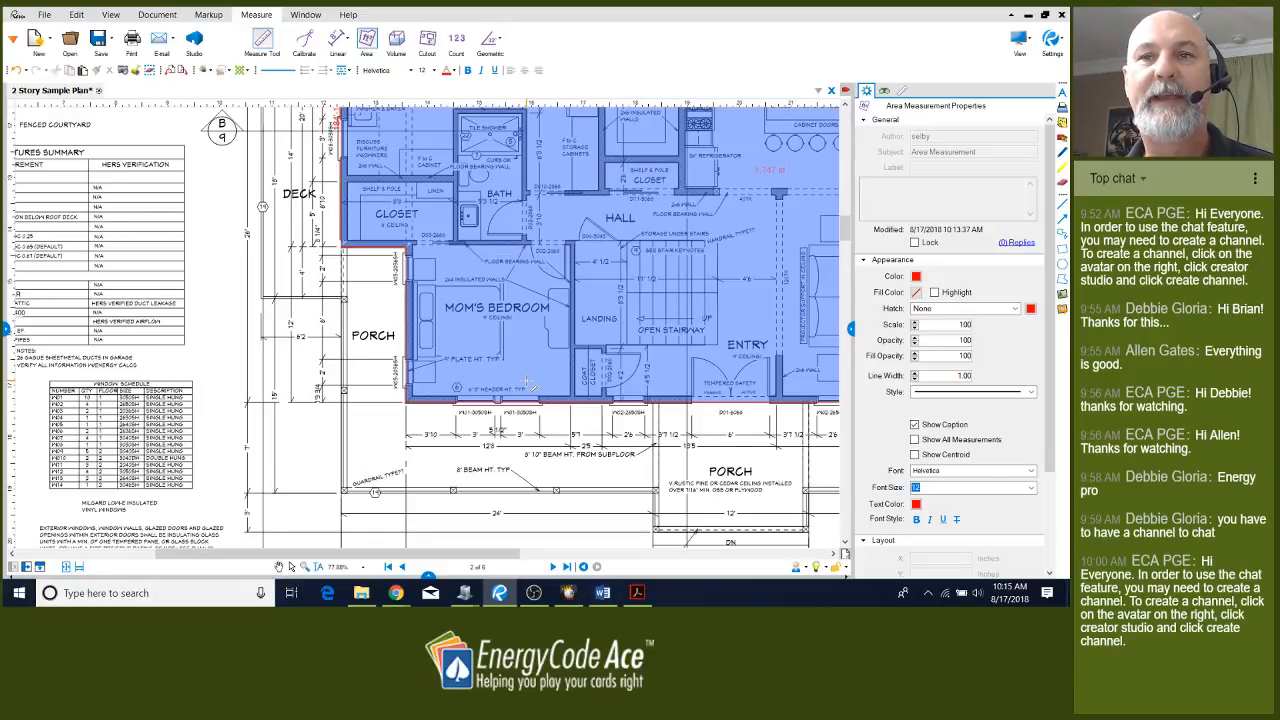
scroll(461, 448, down, 2)
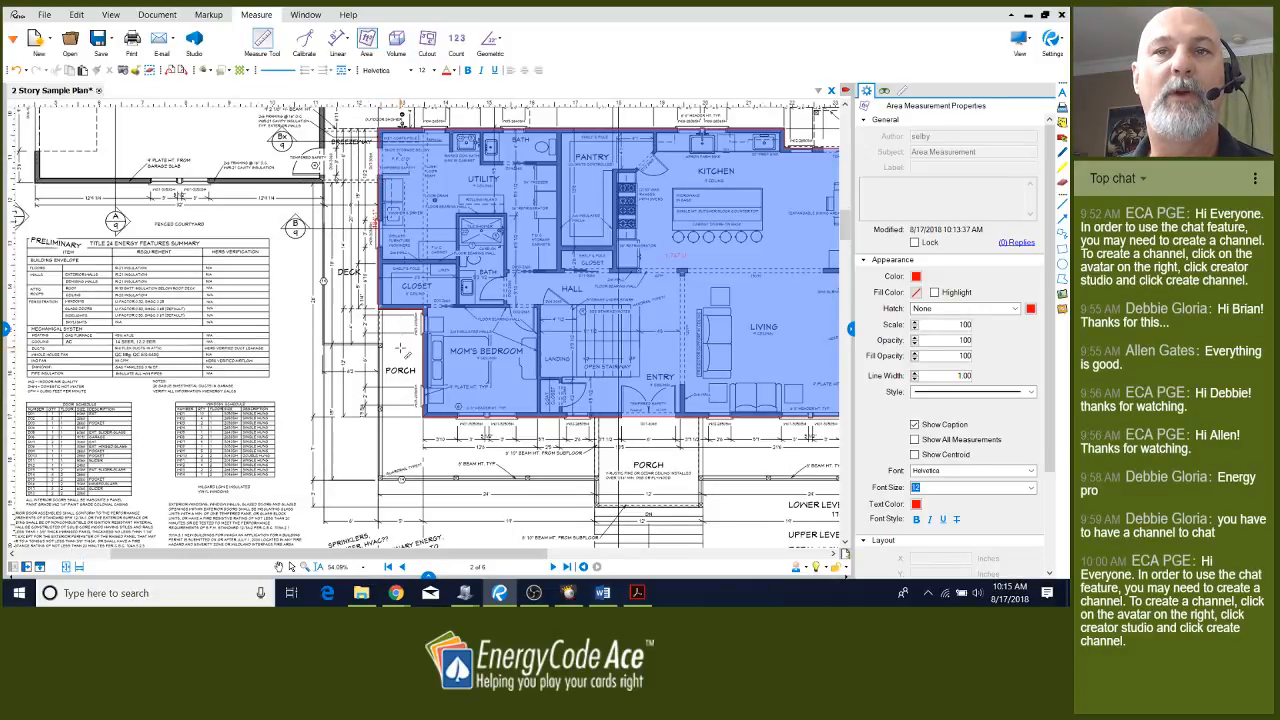
scroll(400, 347, up, 2)
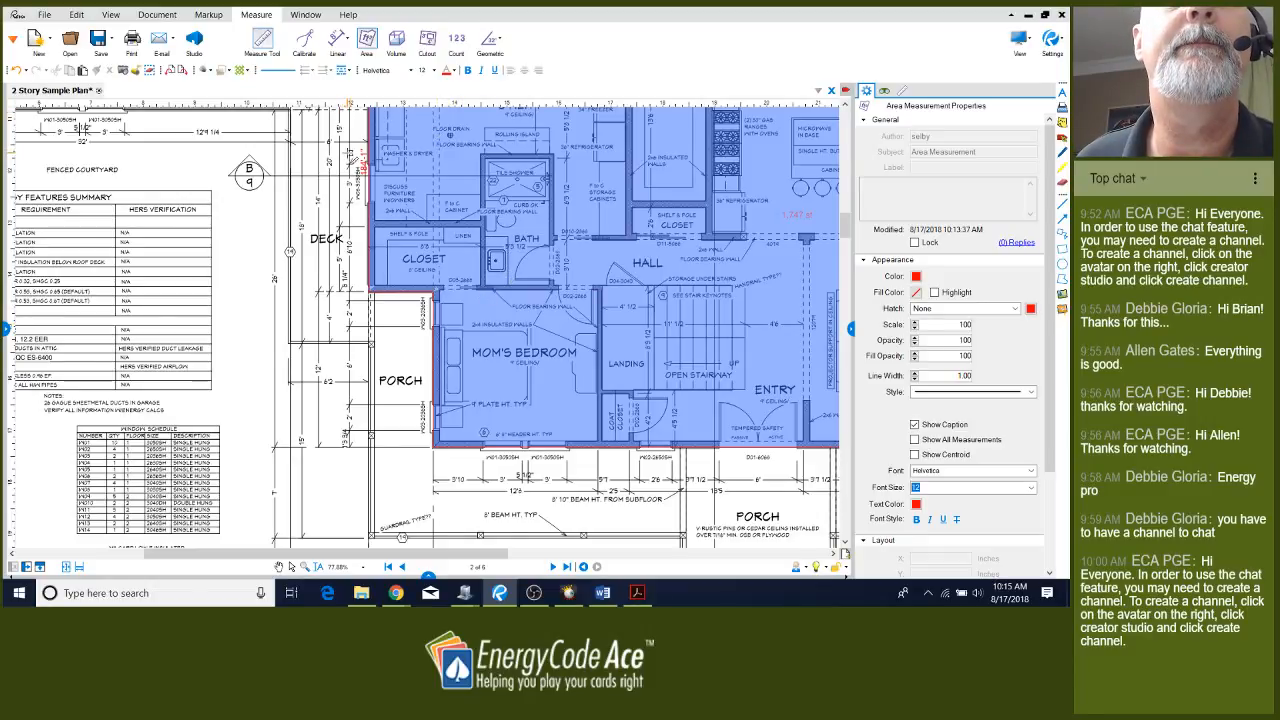
scroll(349, 166, up, 3)
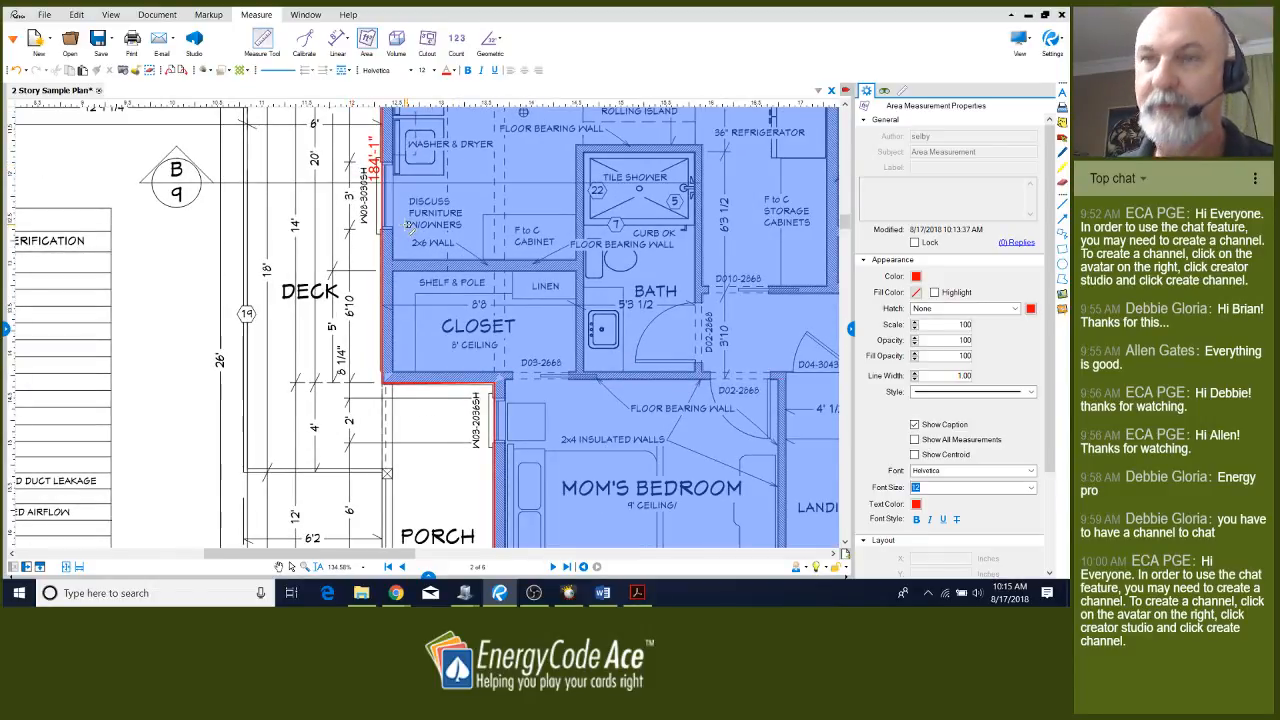
scroll(439, 268, down, 3)
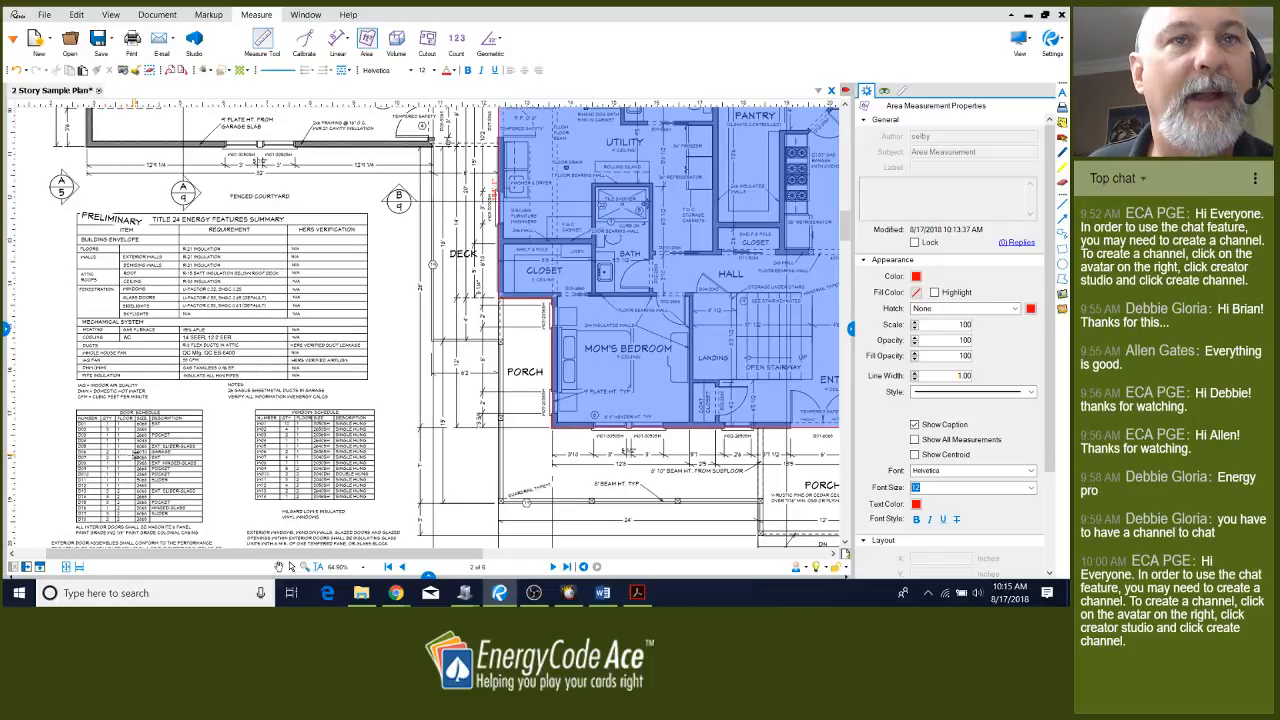
View the front and rear elevations on page 4 and the left and right side elevations on page 5
click(553, 566)
click(553, 566)
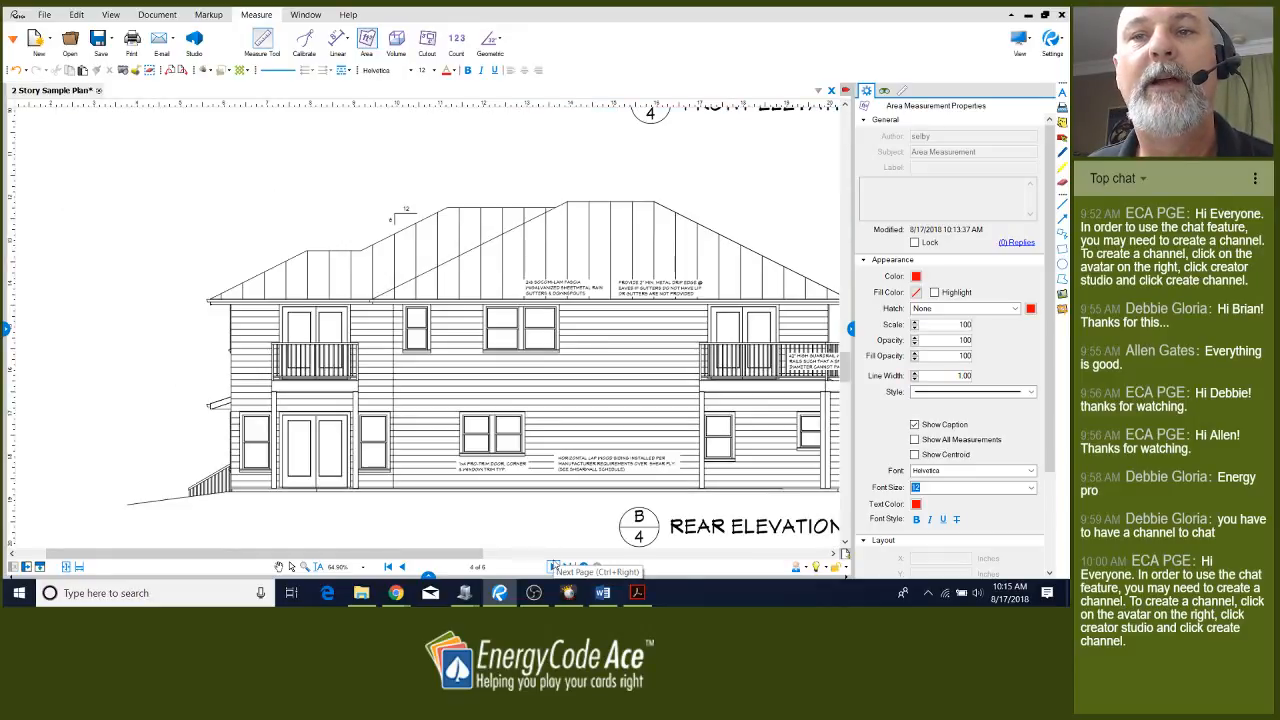
key(ctrl+0)
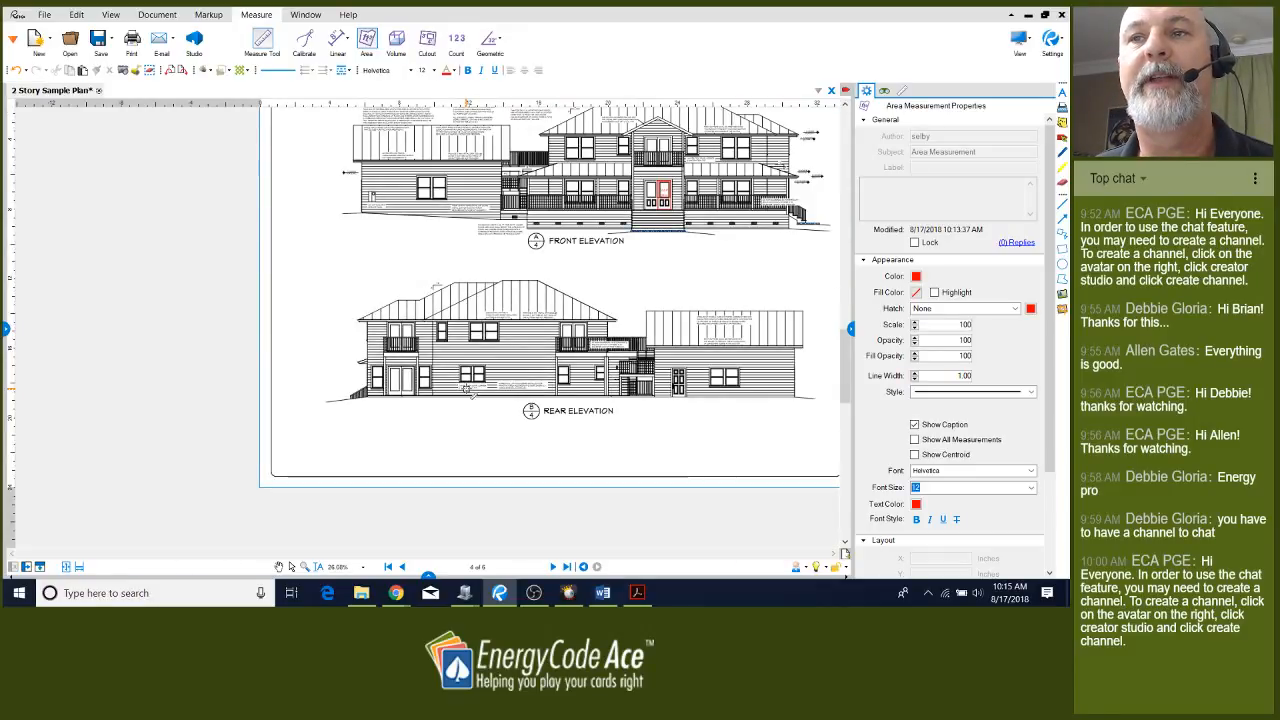
click(553, 567)
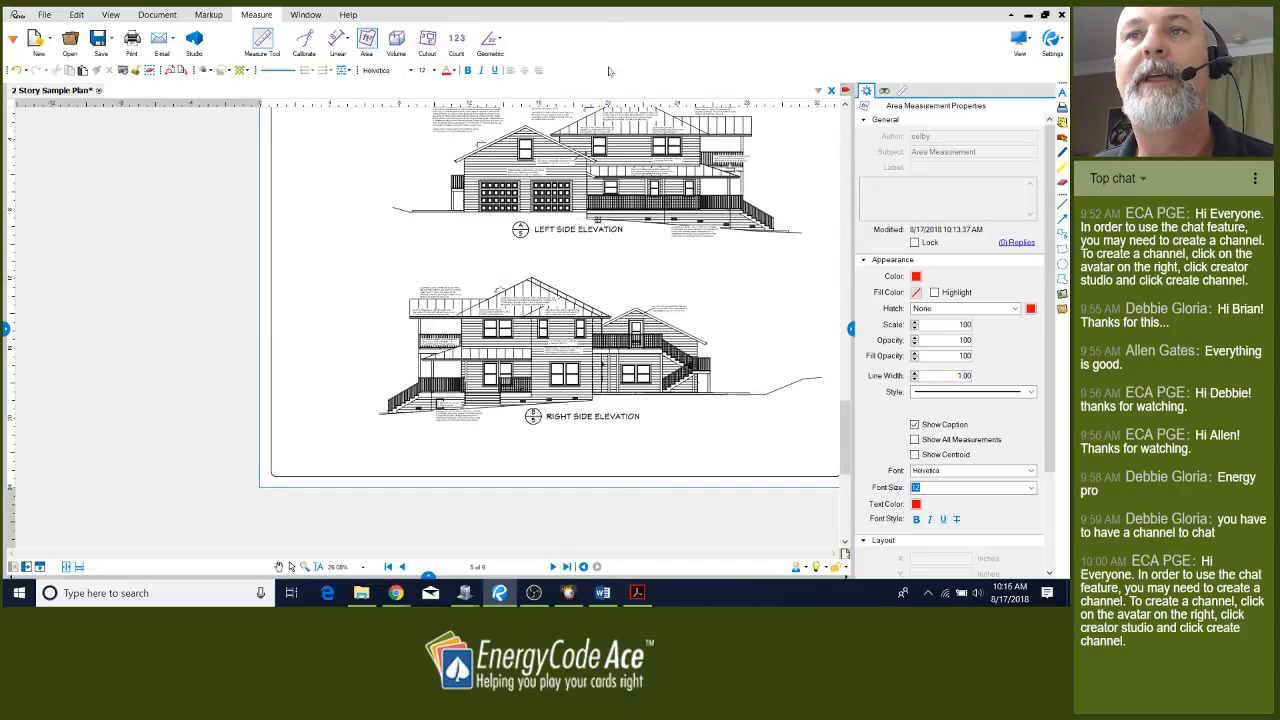
Go back to page 2 and examine the door and window callouts and dimensions around the utility room, breezeway and bath
click(402, 567)
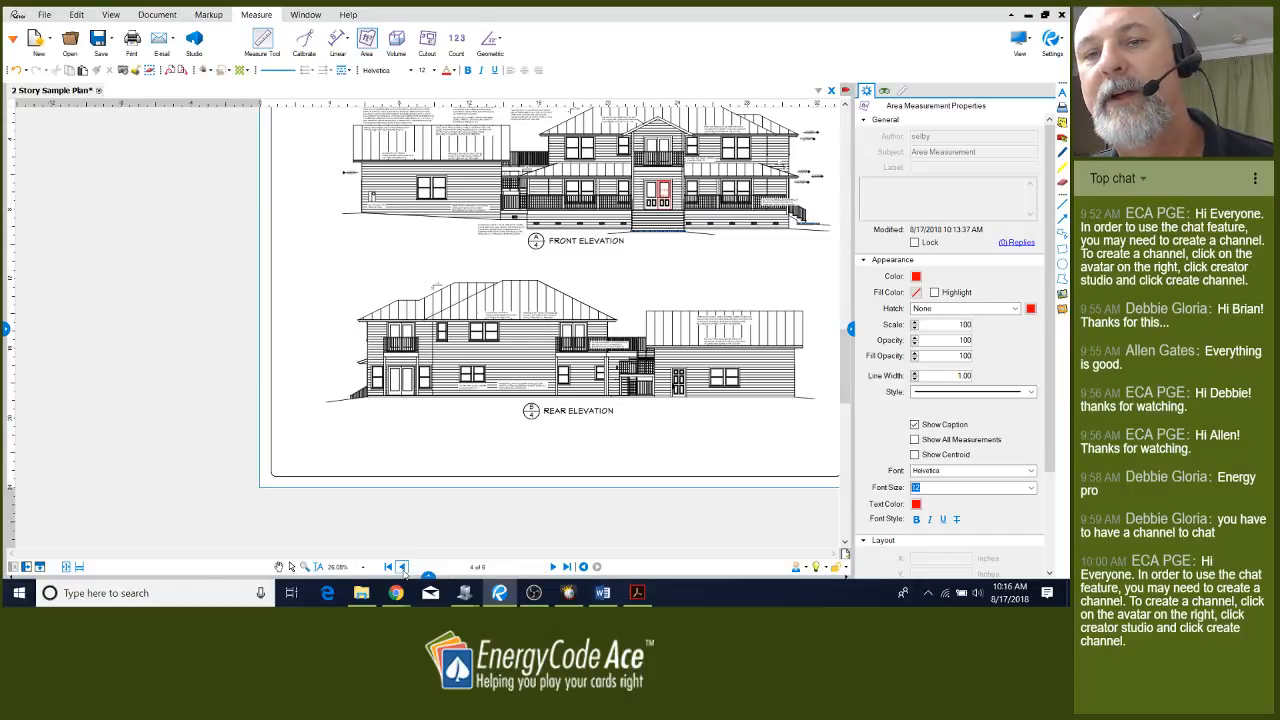
click(402, 567)
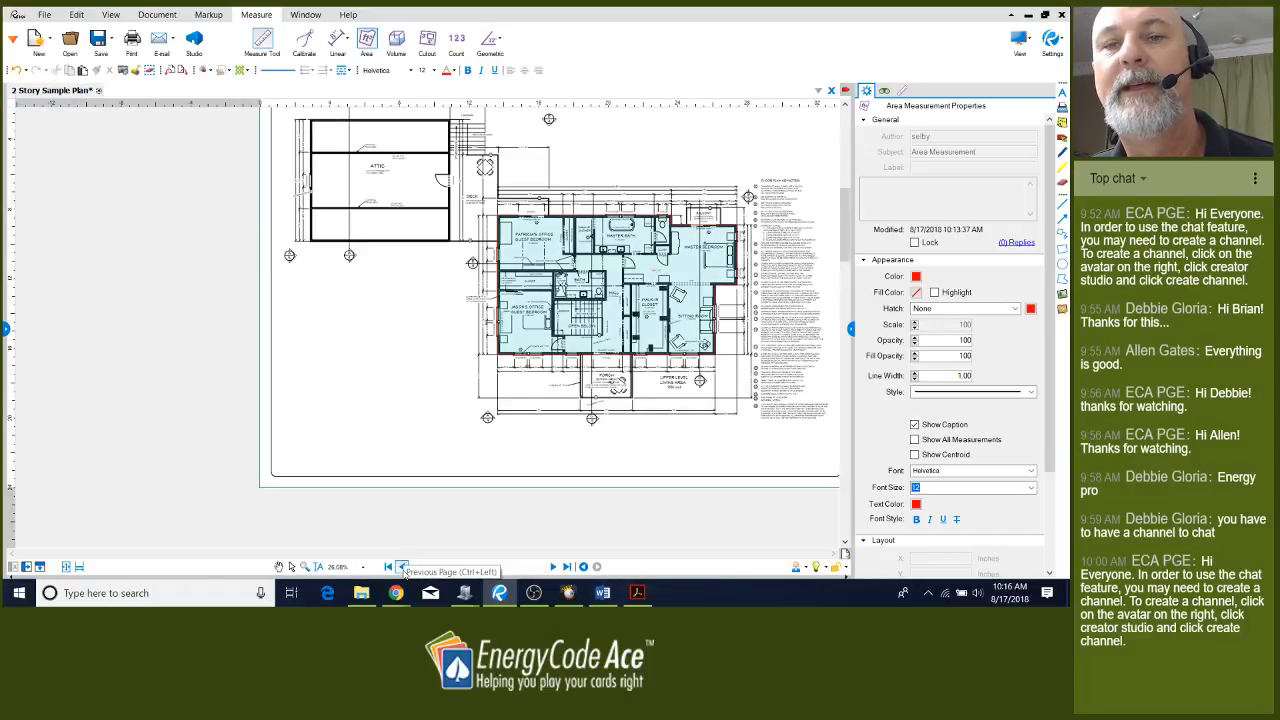
click(402, 567)
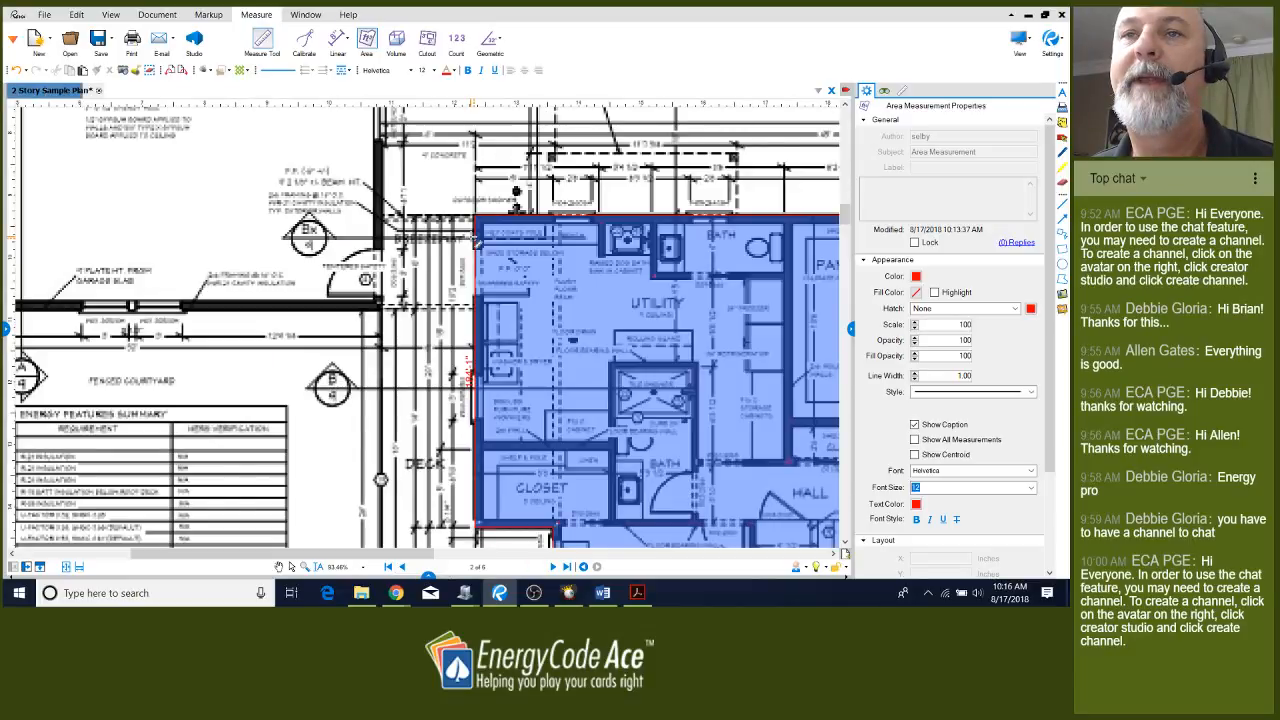
scroll(475, 238, up, 3)
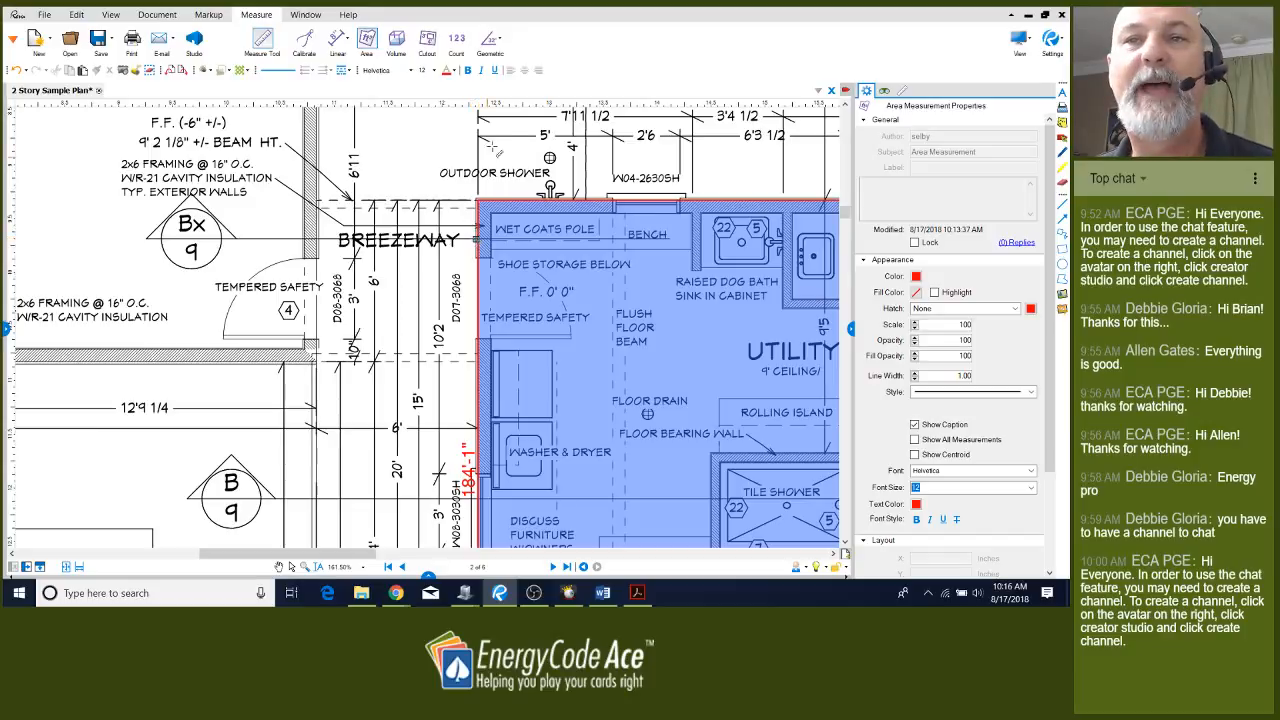
scroll(300, 361, down, 2)
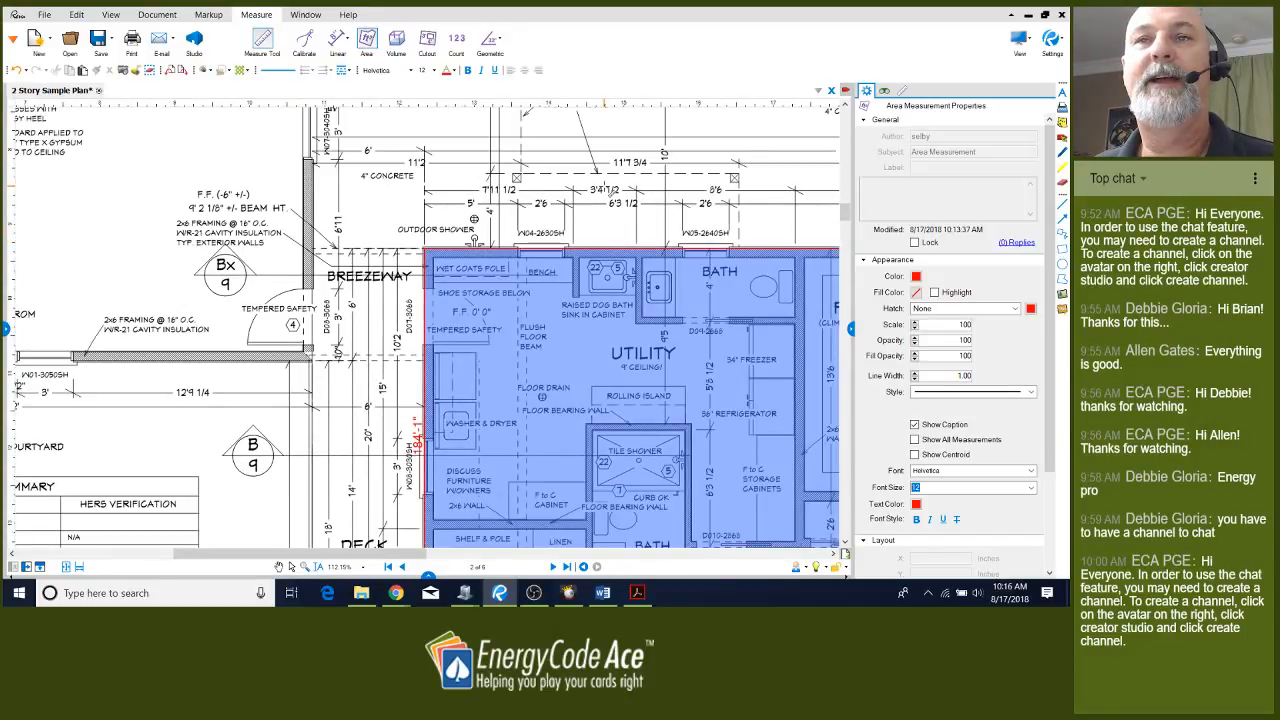
scroll(603, 189, up, 1)
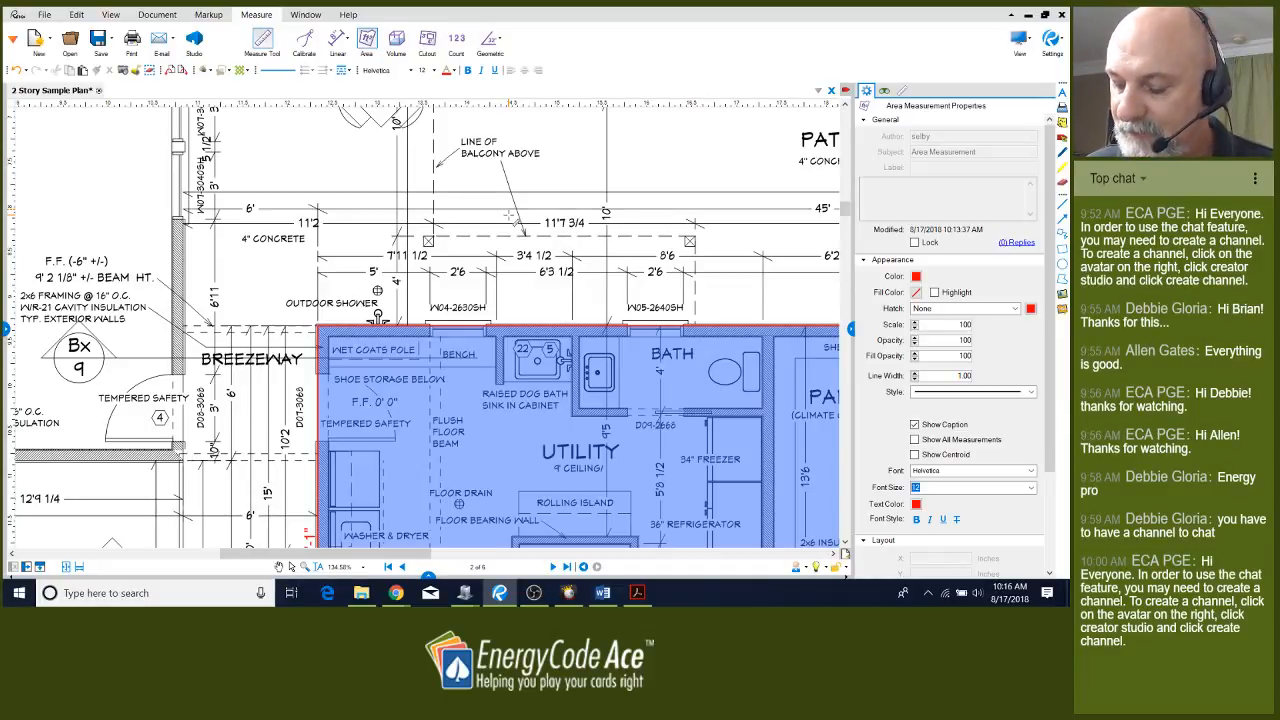
click(655, 294)
scroll(436, 269, down, 3)
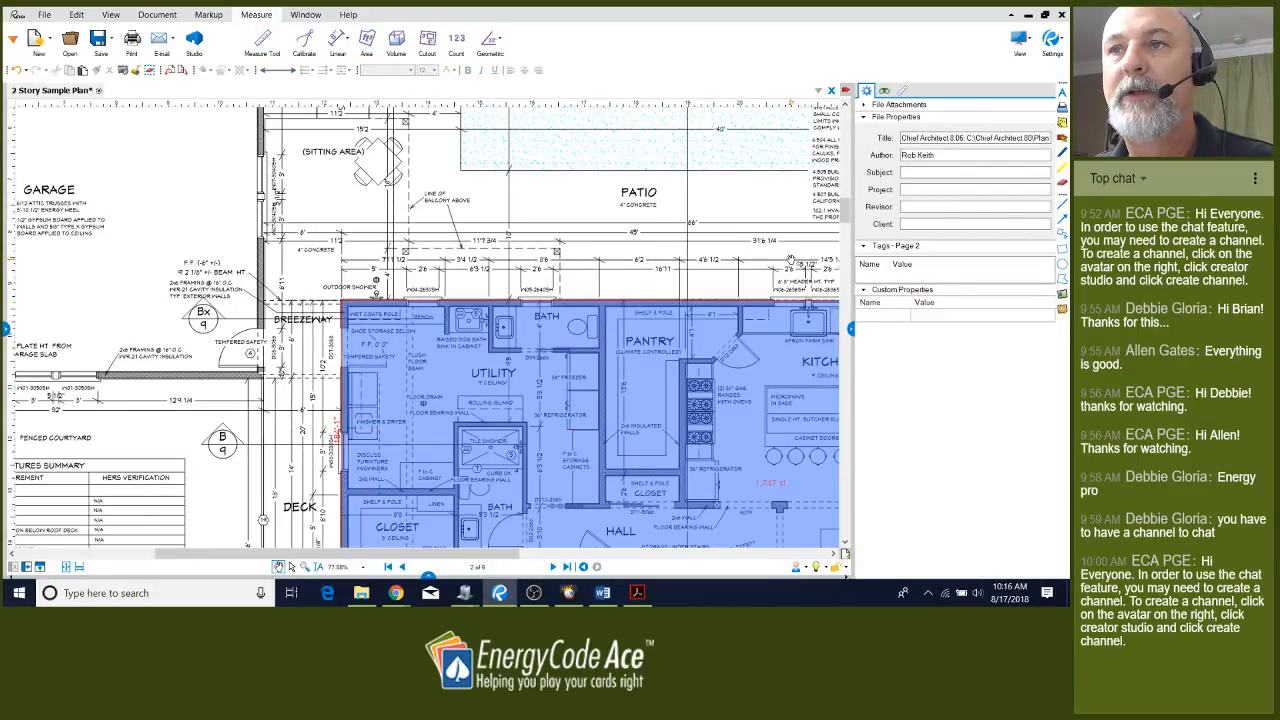
Examine the window callouts and wall dimensions along the kitchen, dining and living room walls, ending with the whole lower level plan
scroll(791, 260, up, 3)
drag(791, 260, 368, 233)
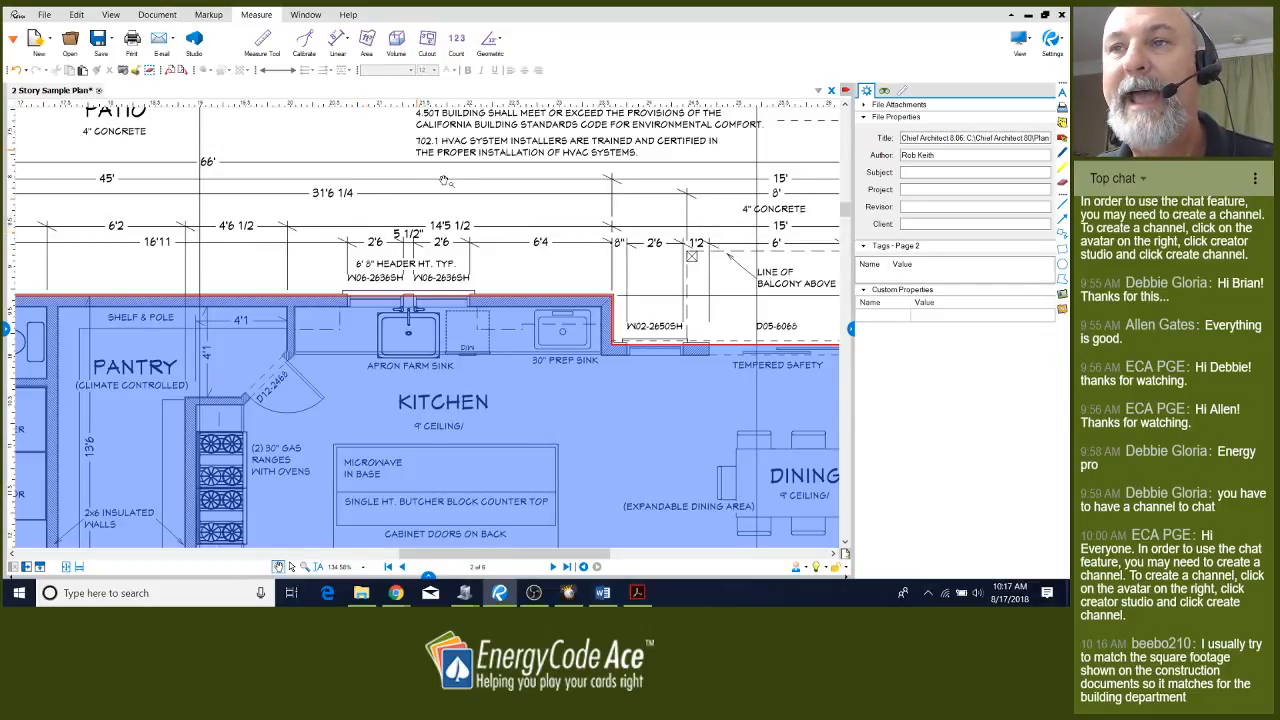
drag(593, 249, 282, 193)
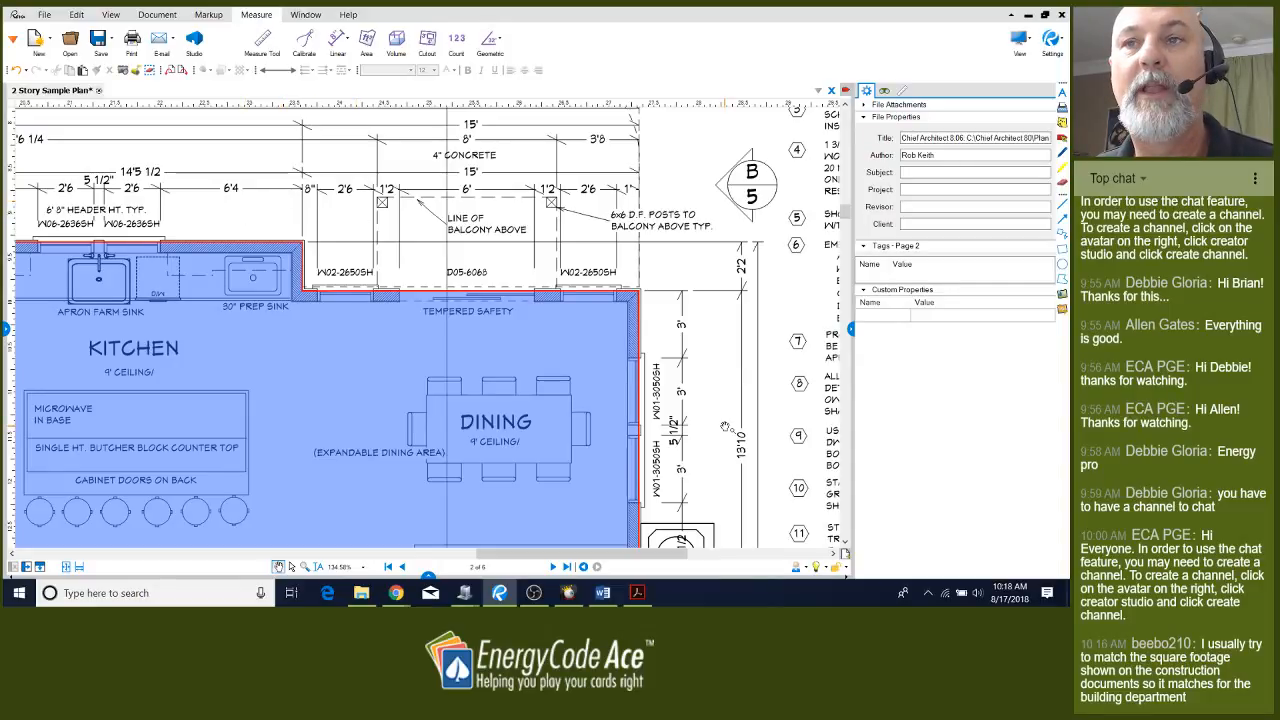
drag(724, 427, 704, 261)
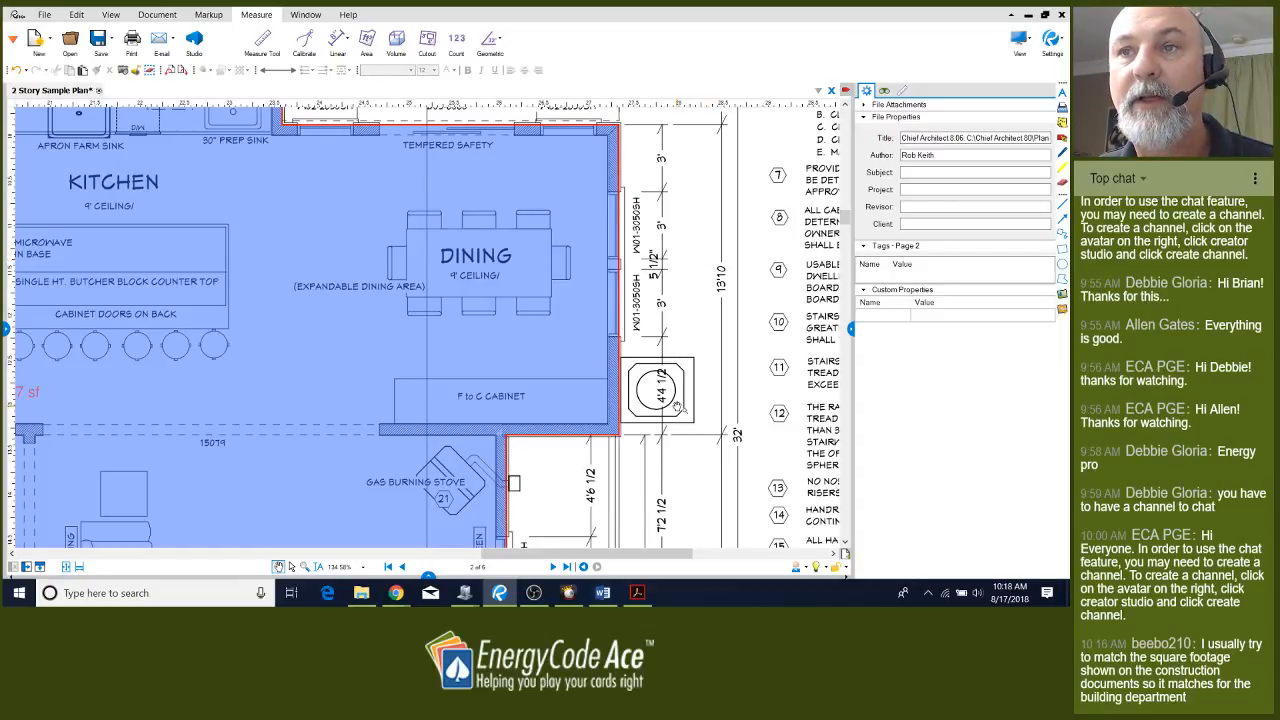
scroll(676, 406, down, 3)
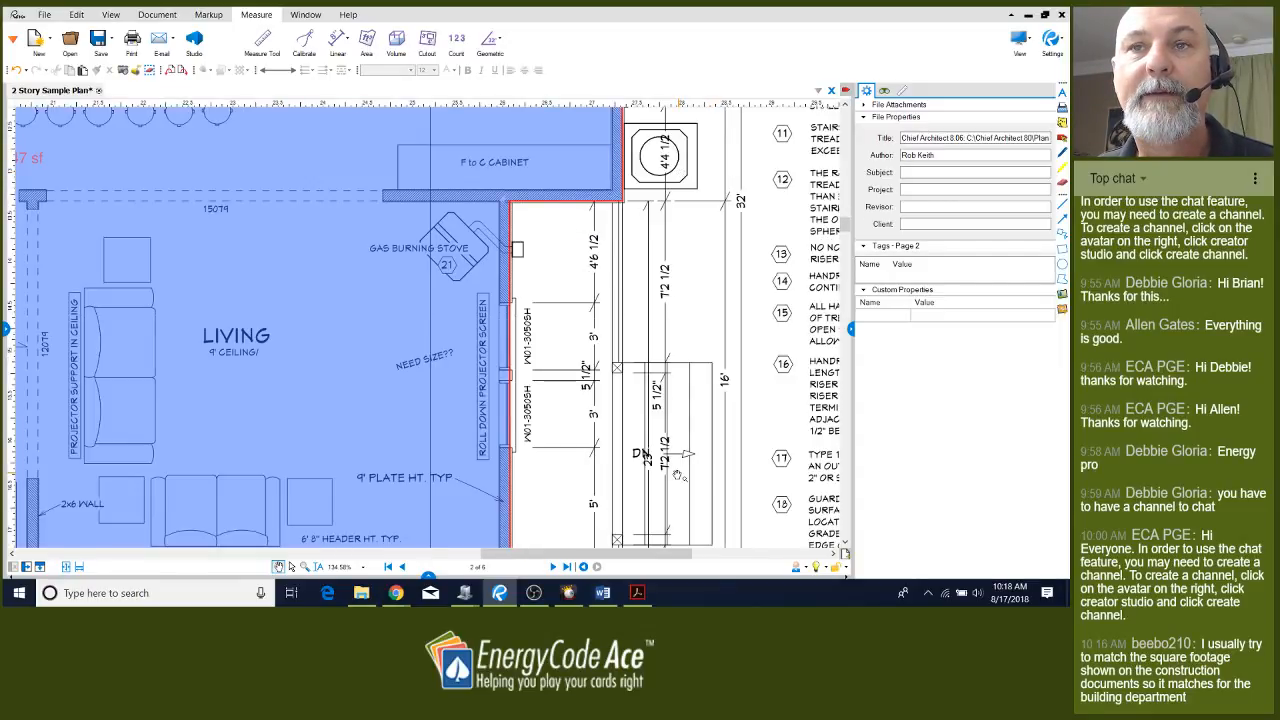
drag(678, 476, 679, 338)
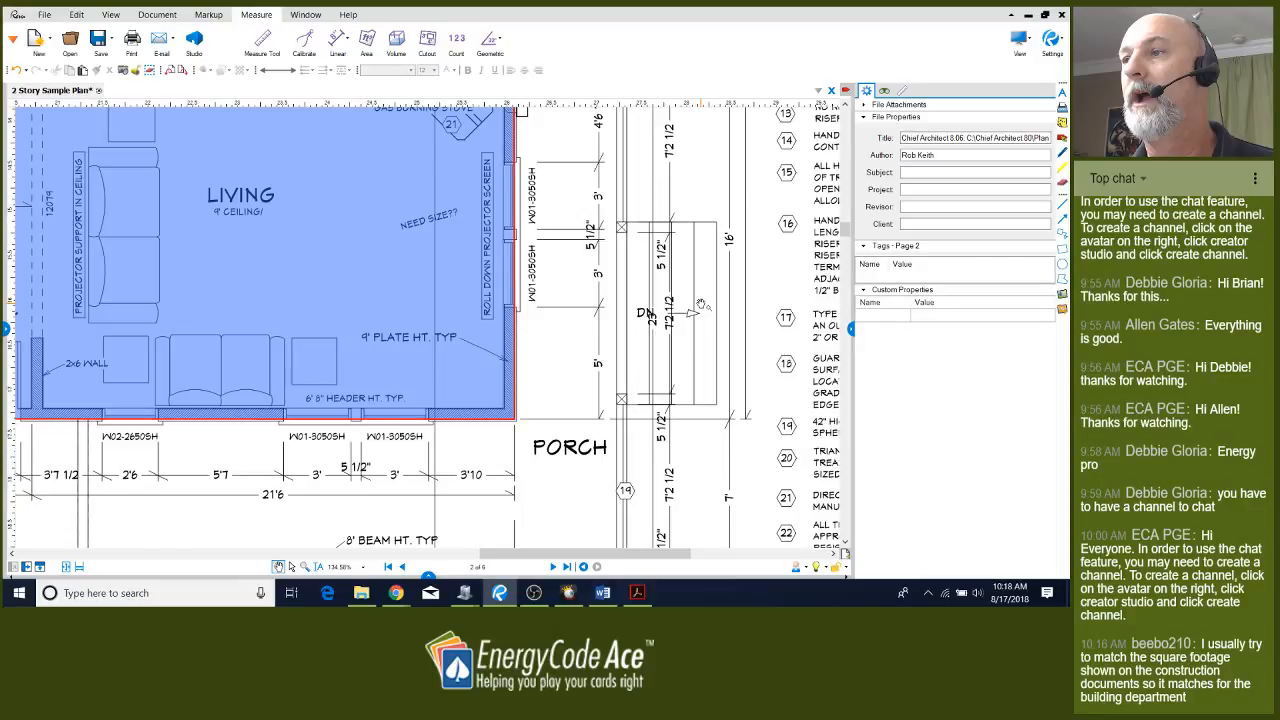
scroll(702, 305, down, 3)
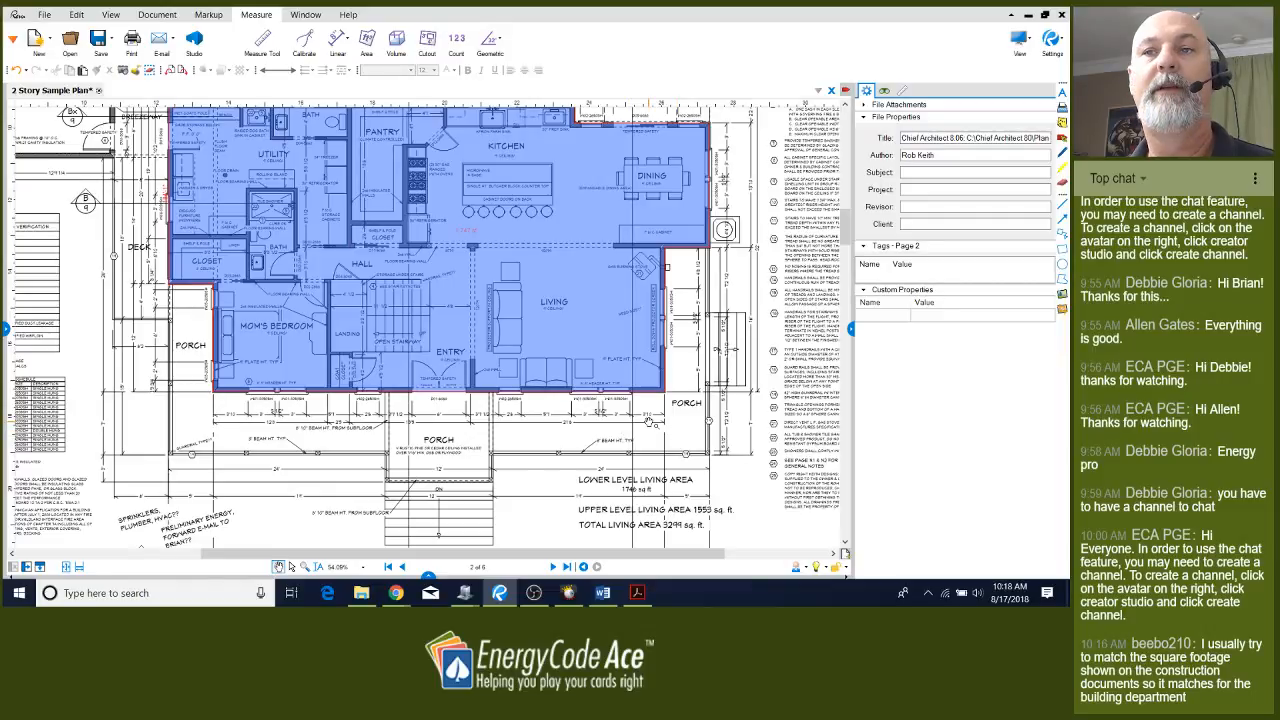
drag(651, 423, 659, 491)
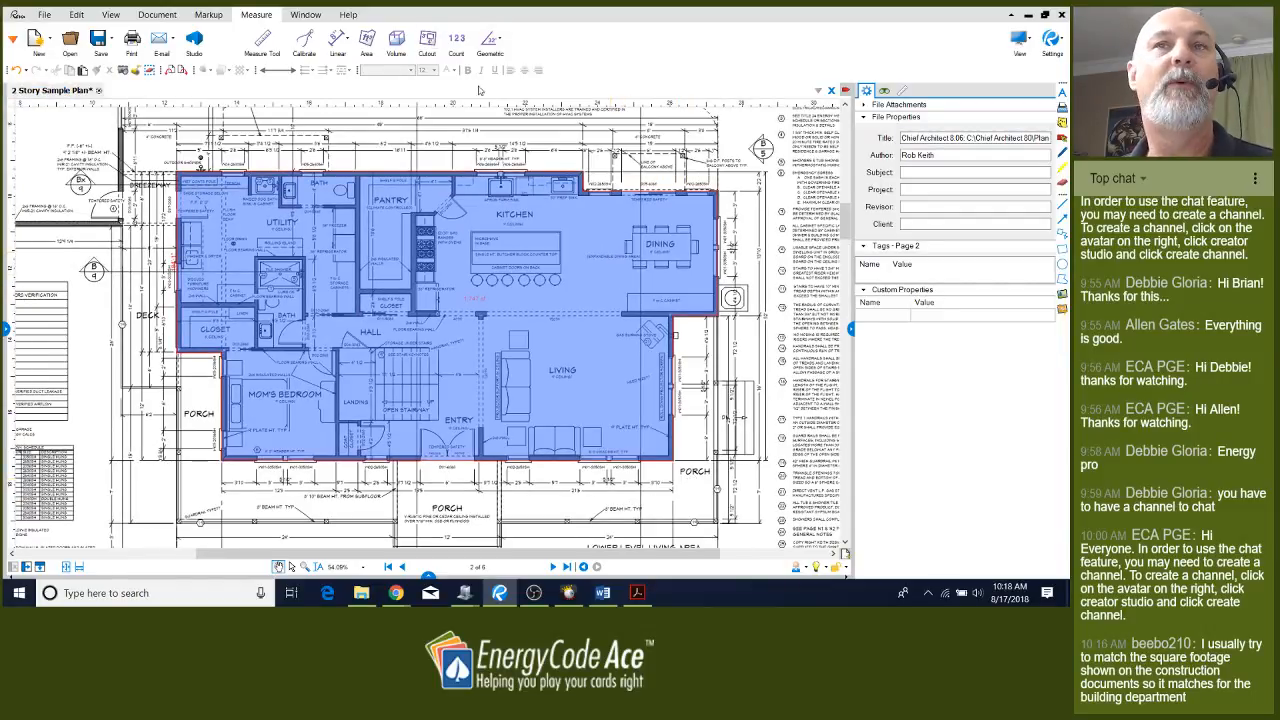
click(347, 41)
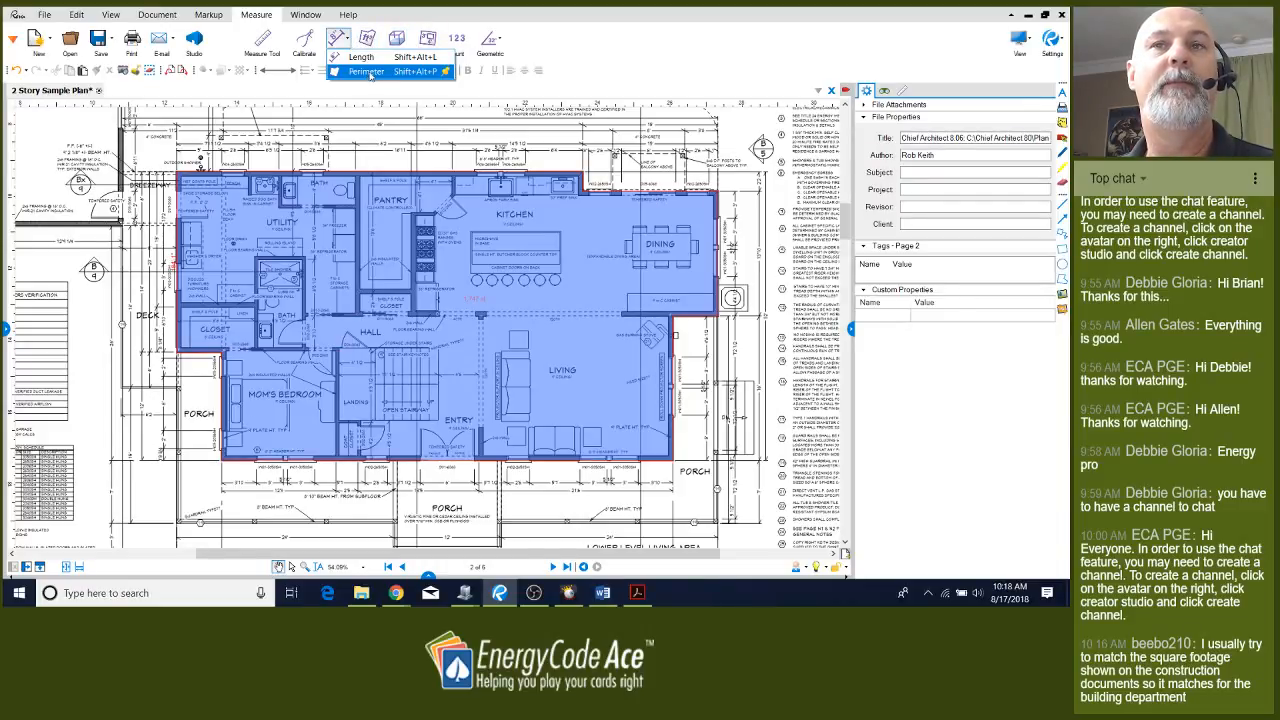
click(674, 64)
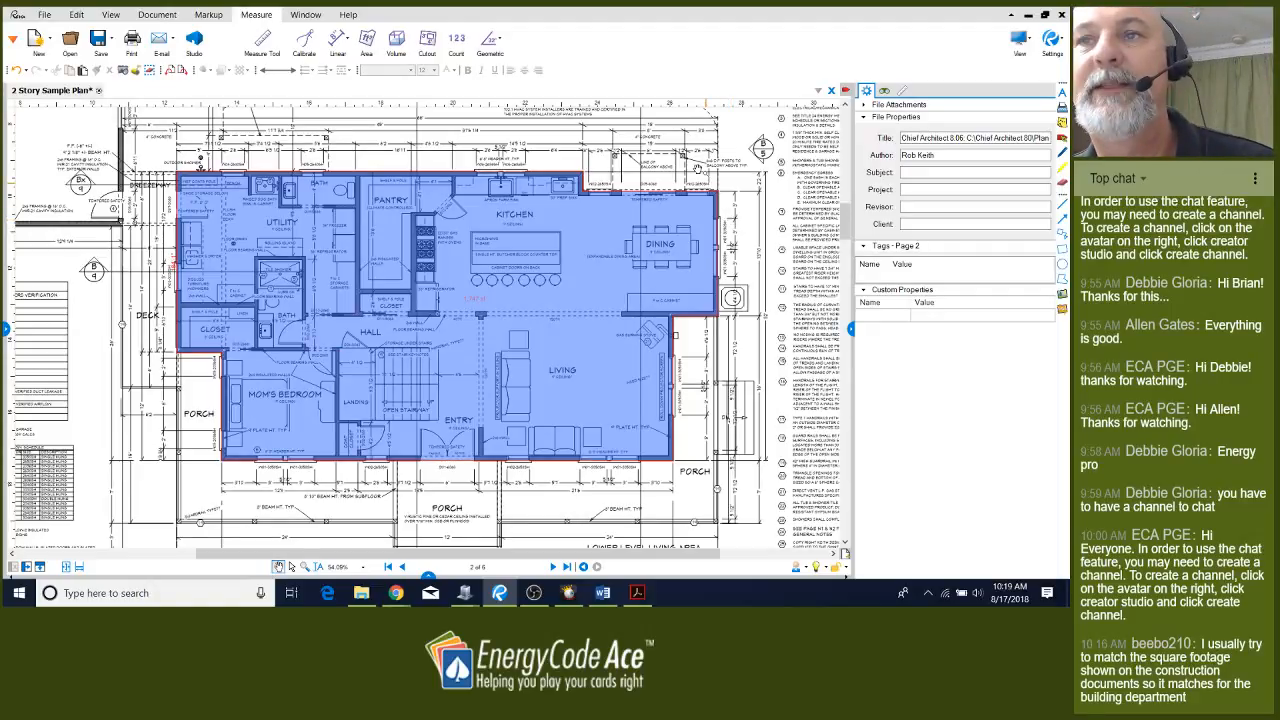
Go to the entry section on page 6 and place a vertical length measurement along the upper exterior wall between the two plate heights
click(553, 567)
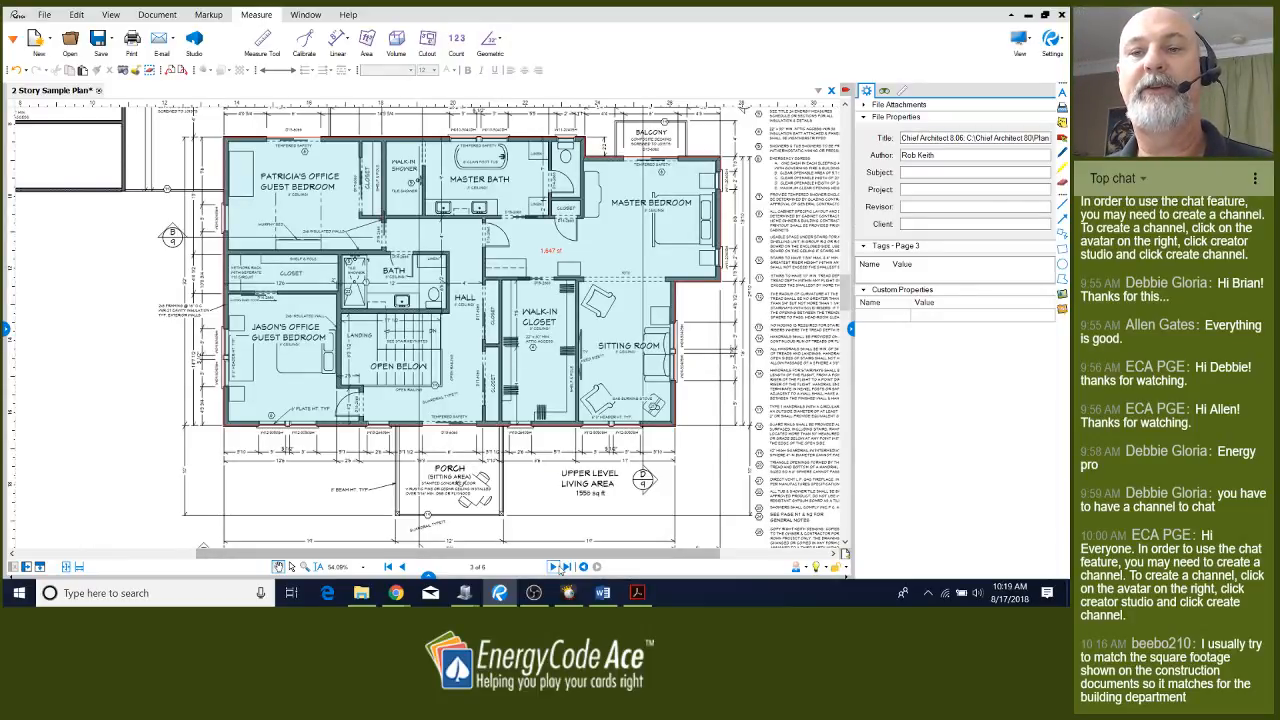
click(553, 567)
click(553, 567)
click(553, 567)
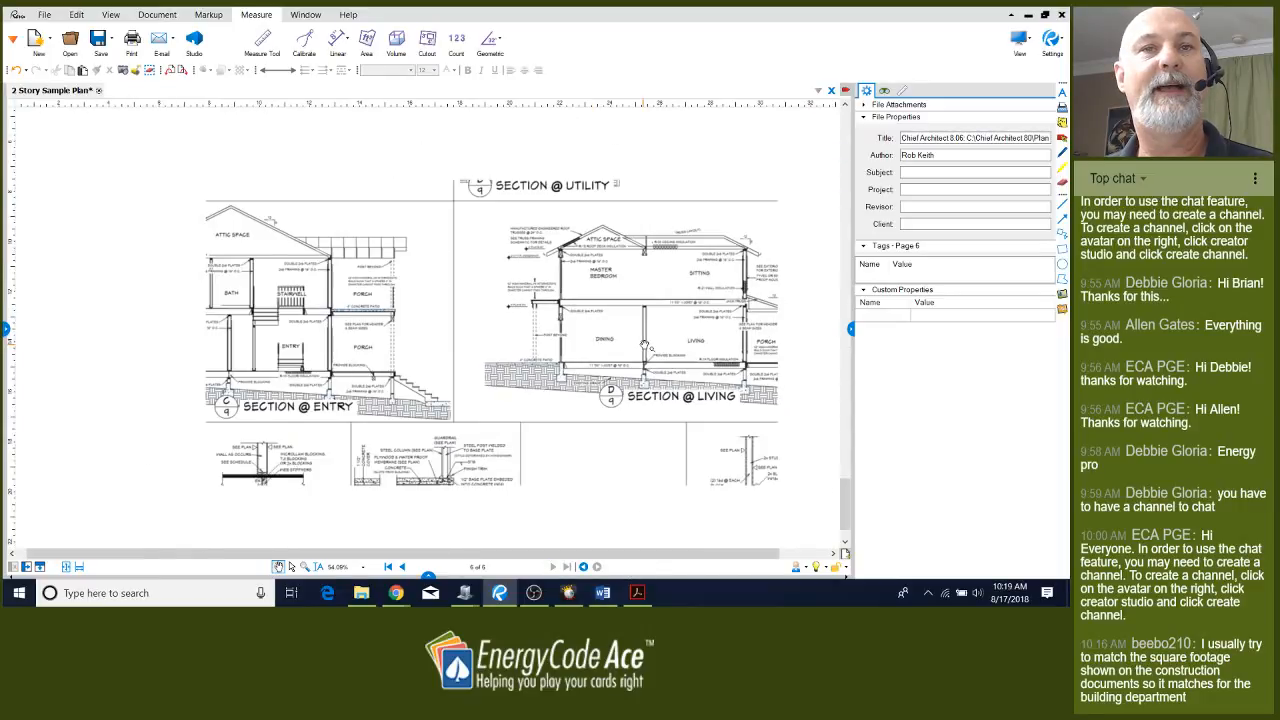
scroll(123, 267, up, 6)
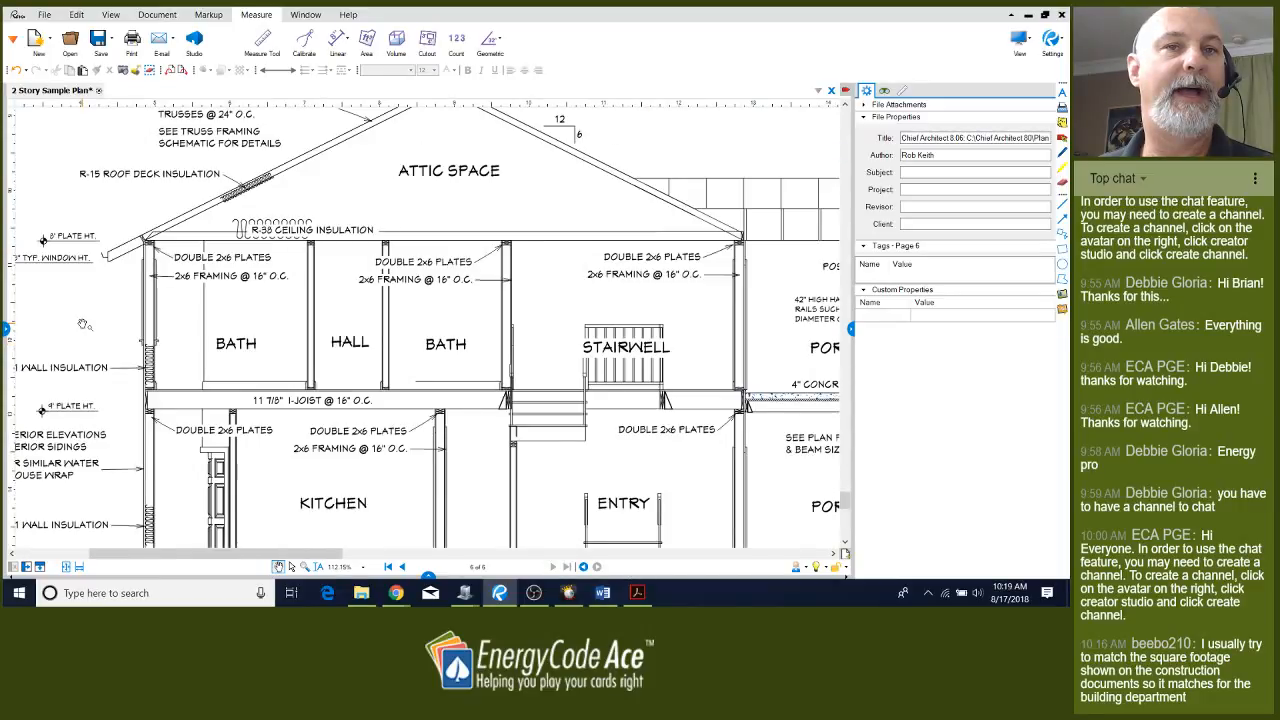
click(340, 40)
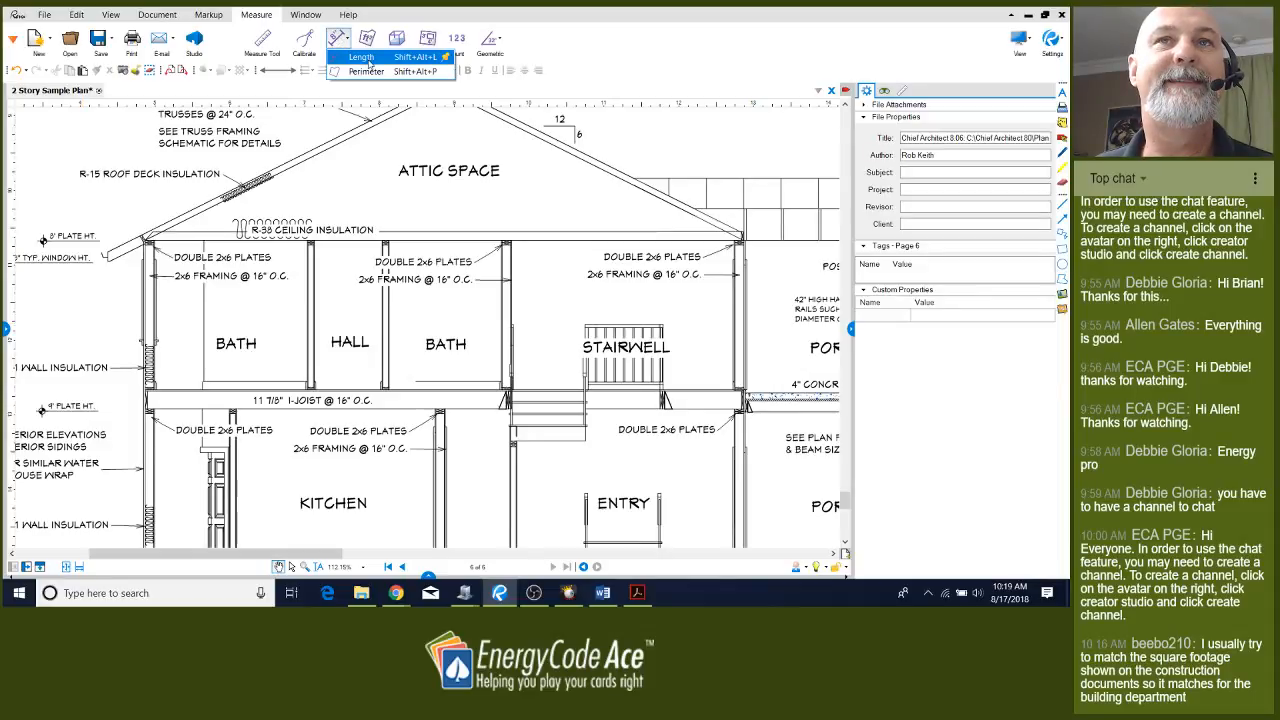
click(366, 59)
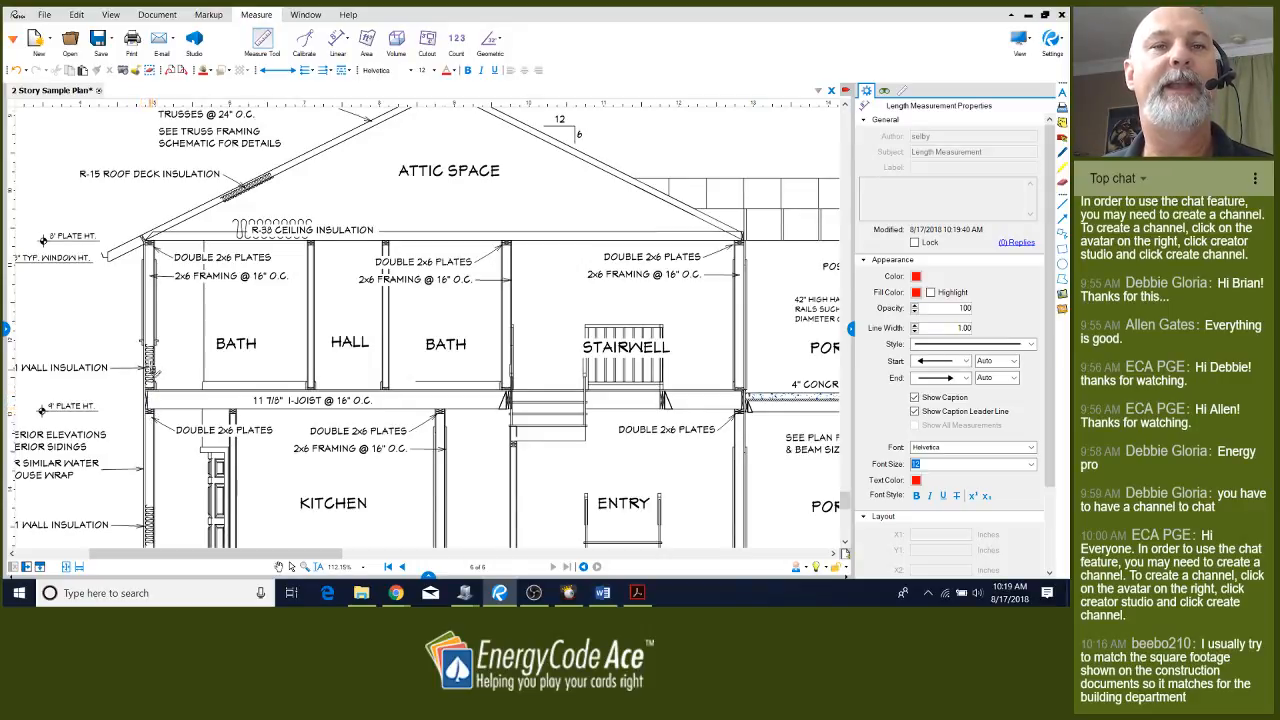
scroll(158, 366, down, 2)
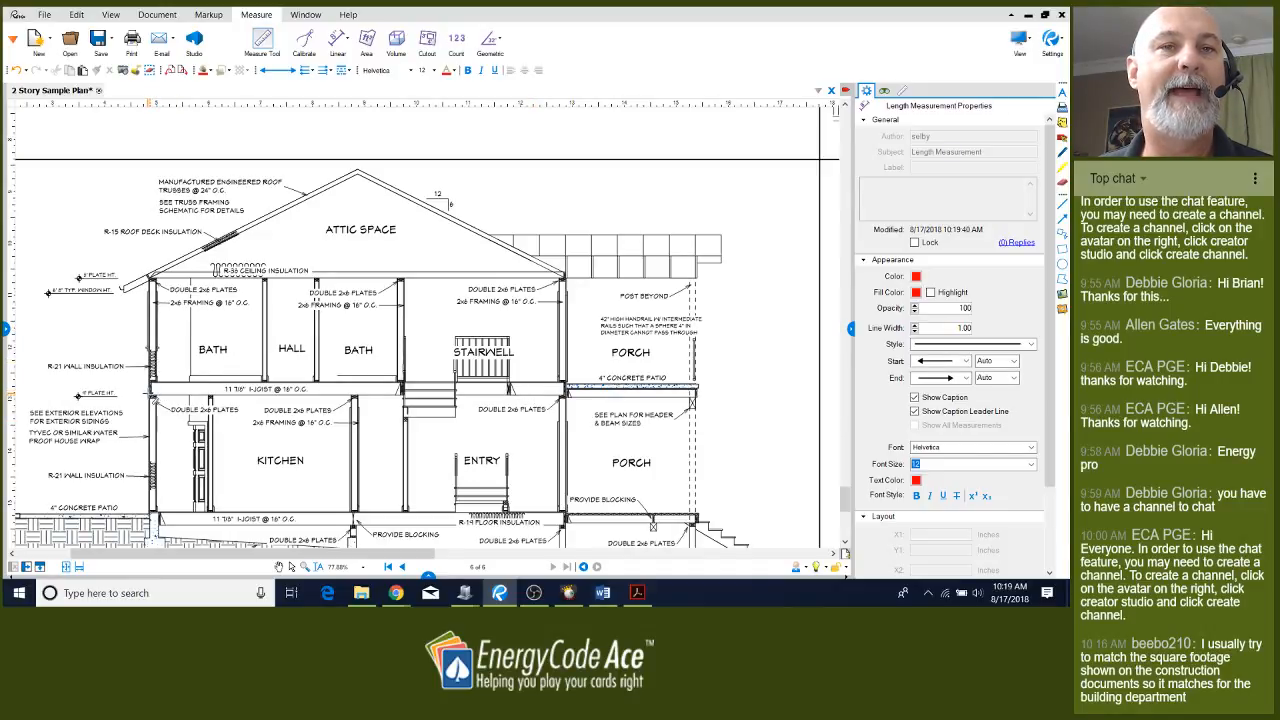
click(150, 273)
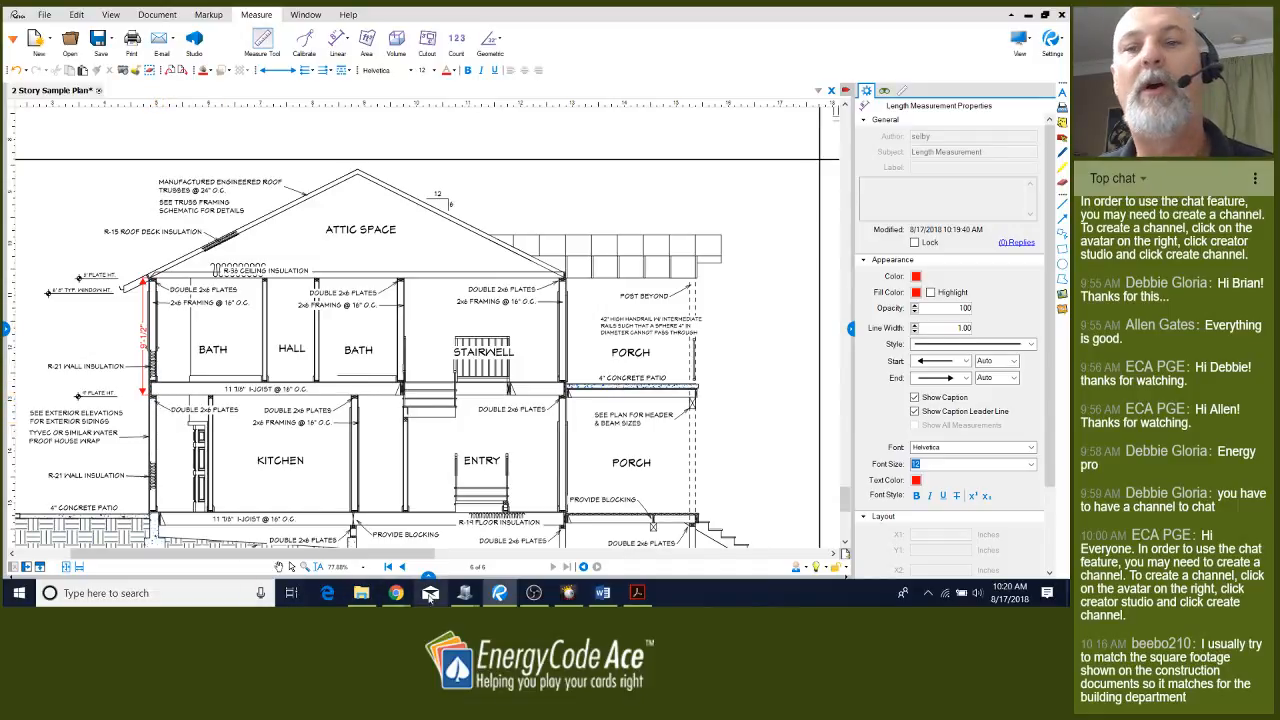
Return to page 3 and examine the upper level plan, including the stairwell and the upper level living area label
click(403, 567)
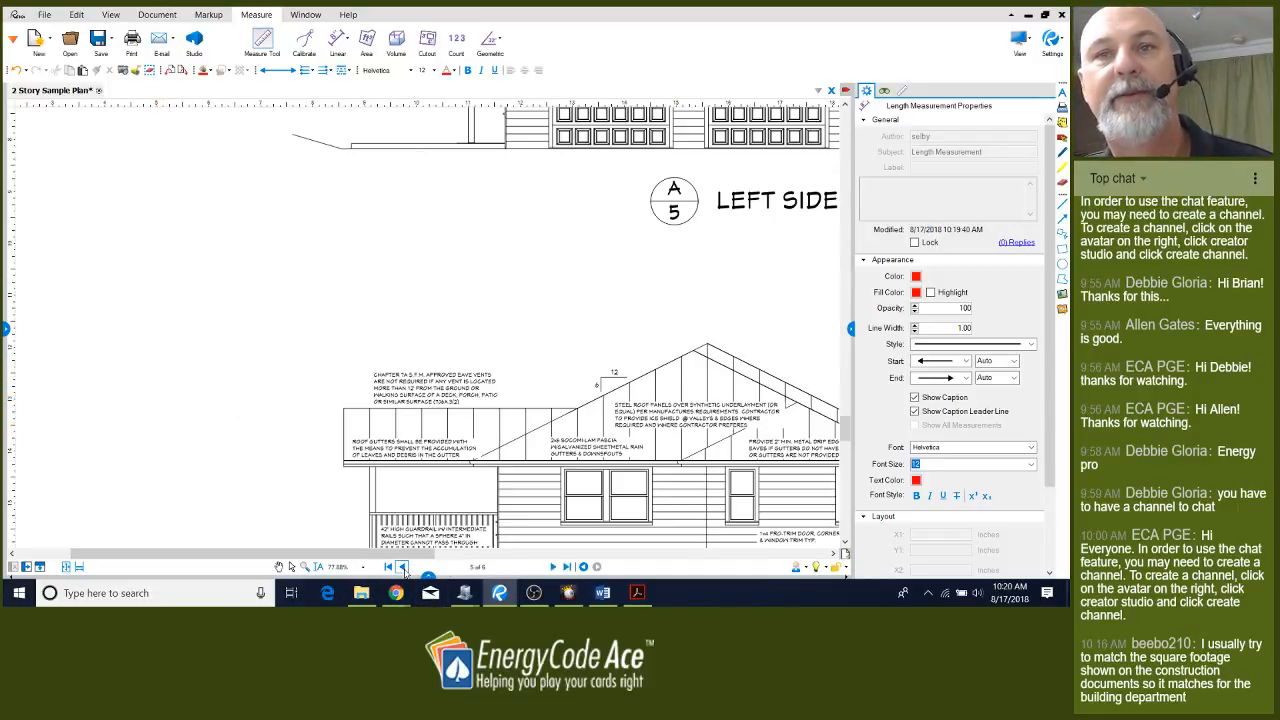
click(403, 567)
click(403, 567)
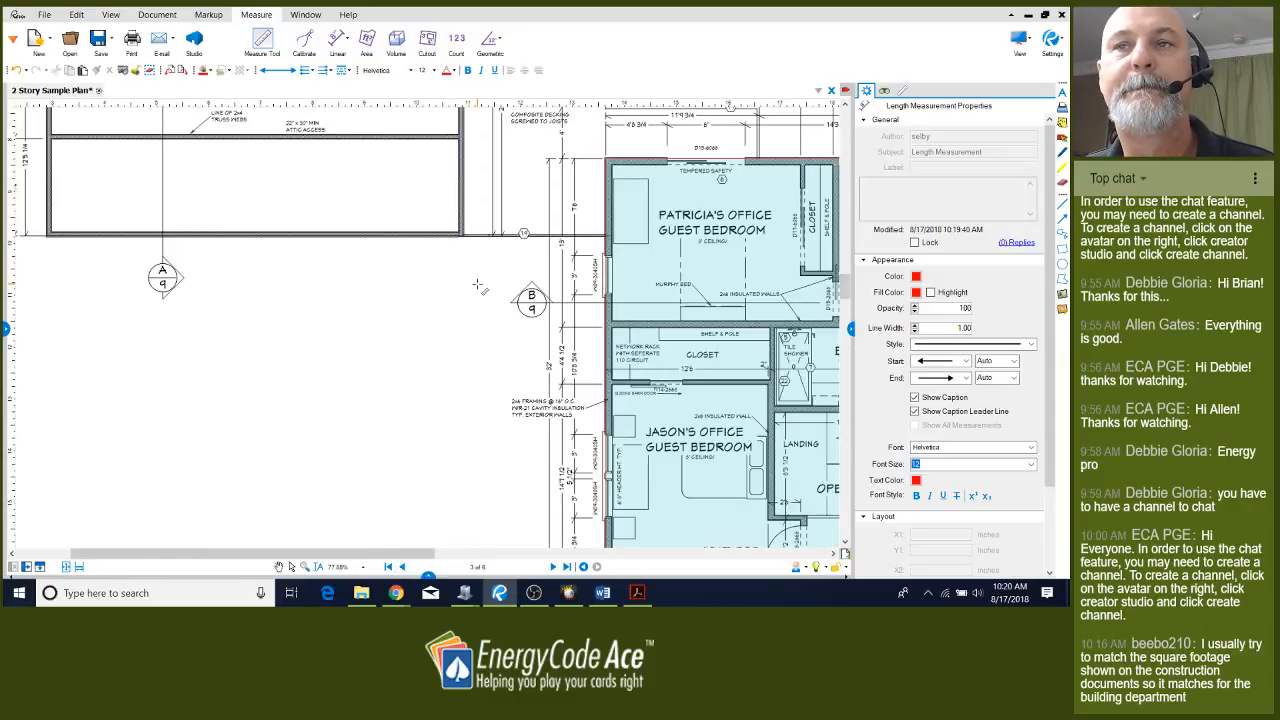
scroll(369, 231, down, 3)
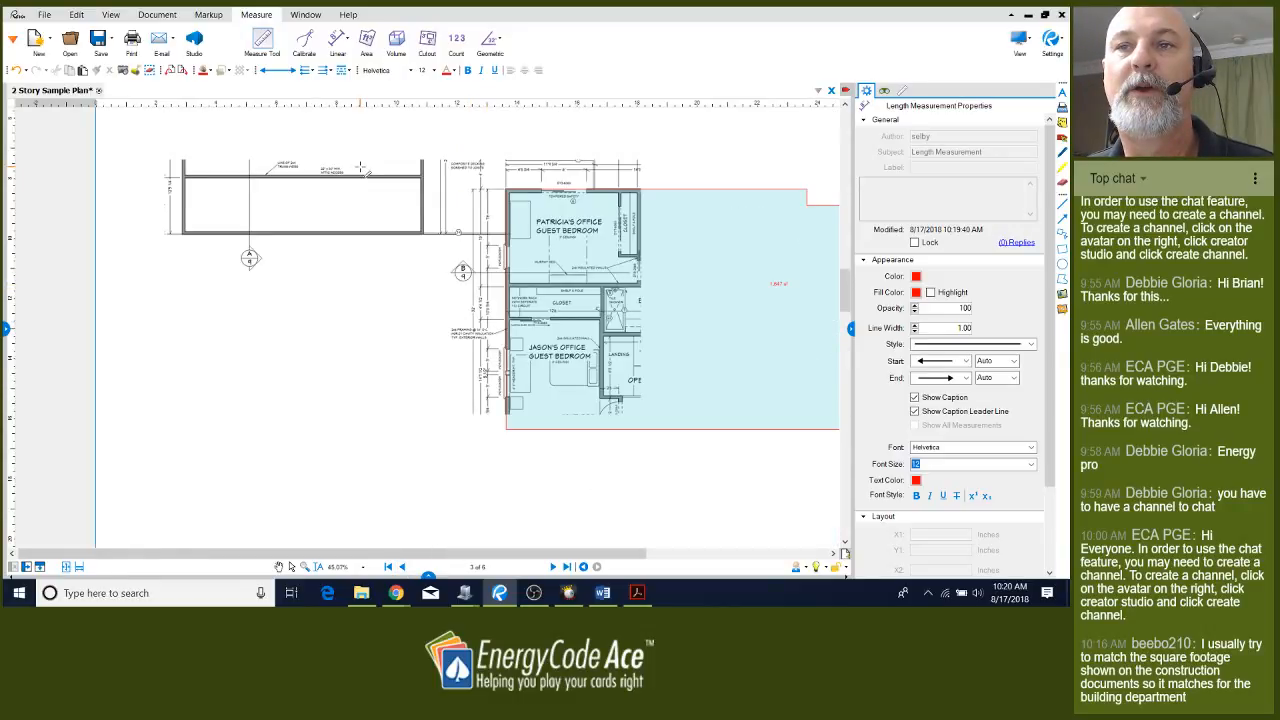
scroll(360, 167, down, 1)
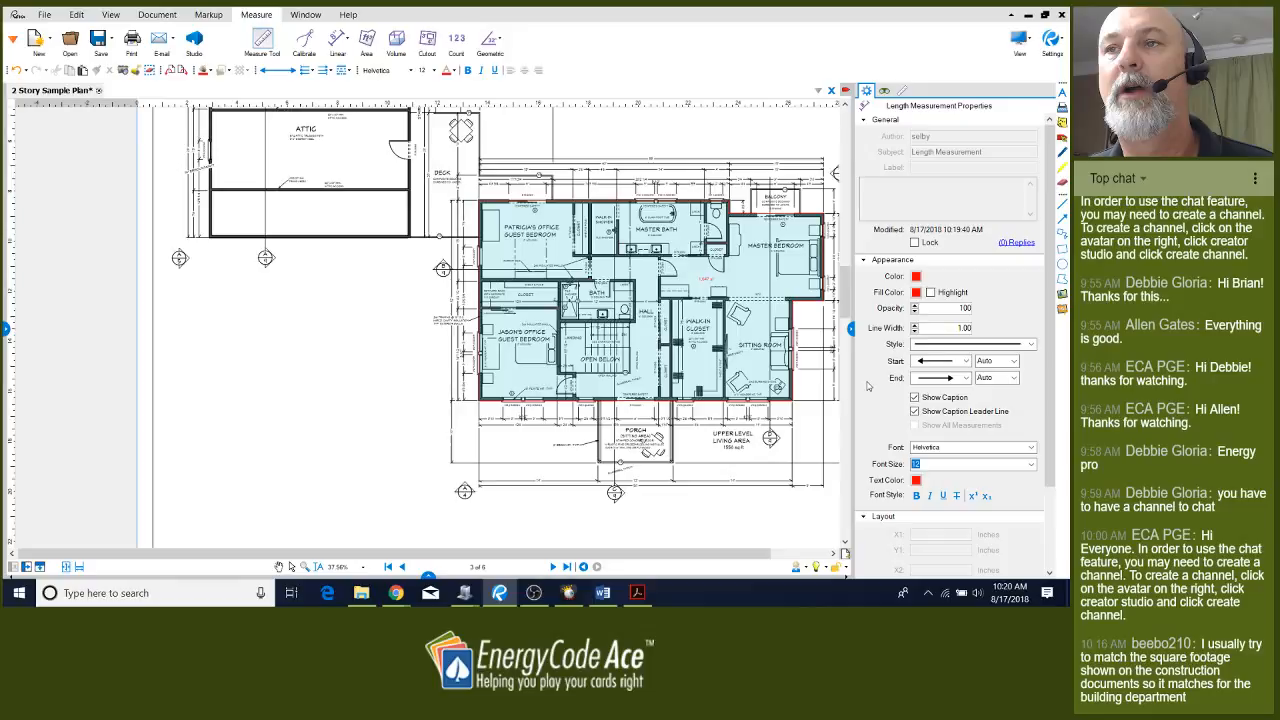
scroll(757, 455, up, 2)
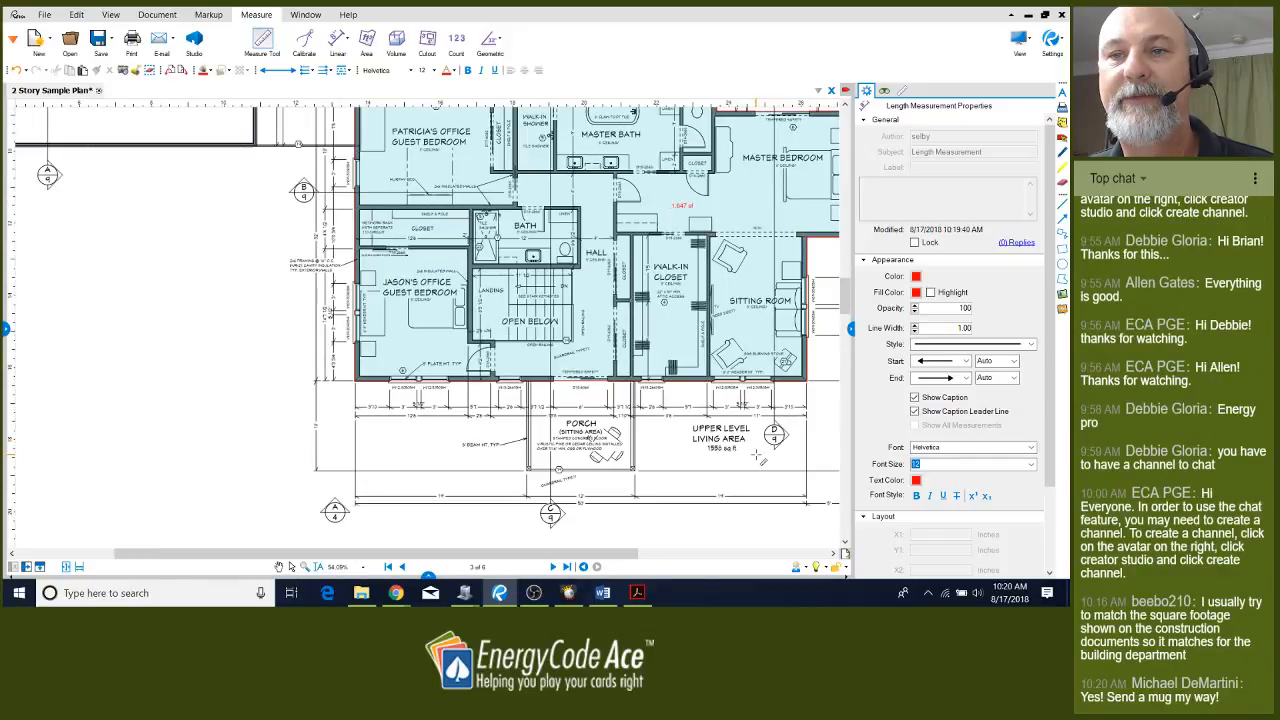
scroll(700, 454, down, 1)
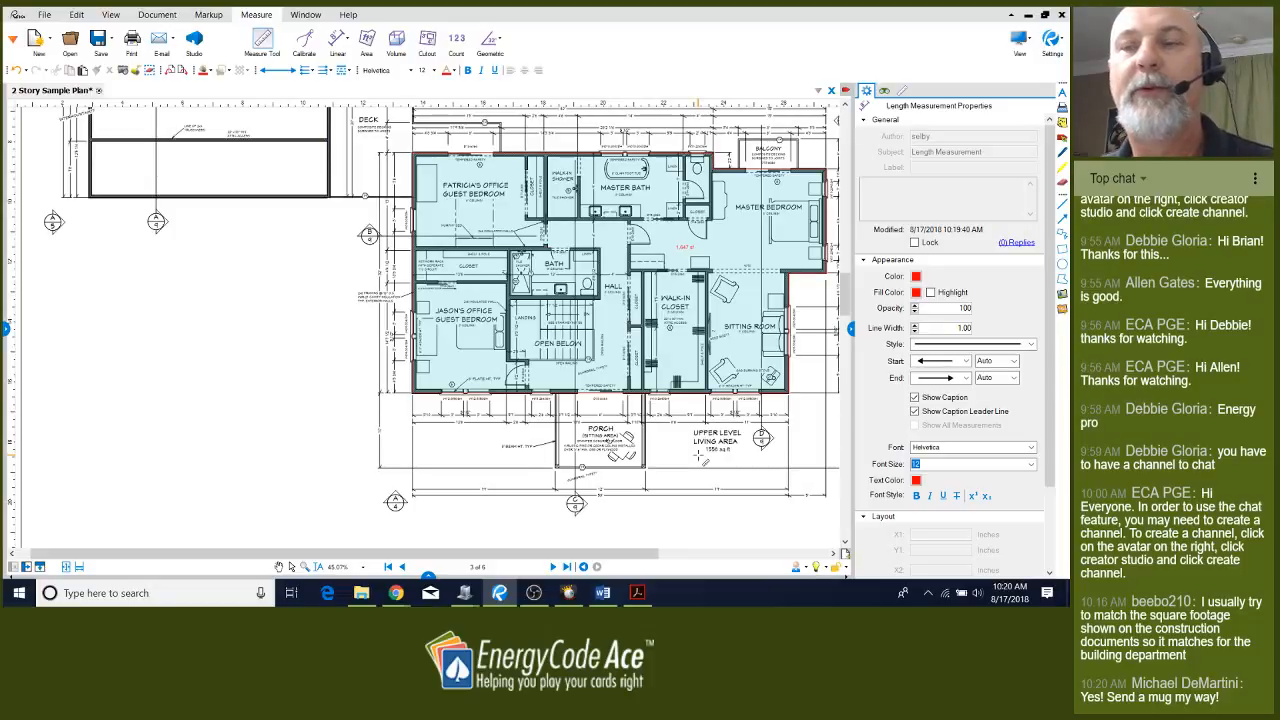
scroll(779, 413, up, 2)
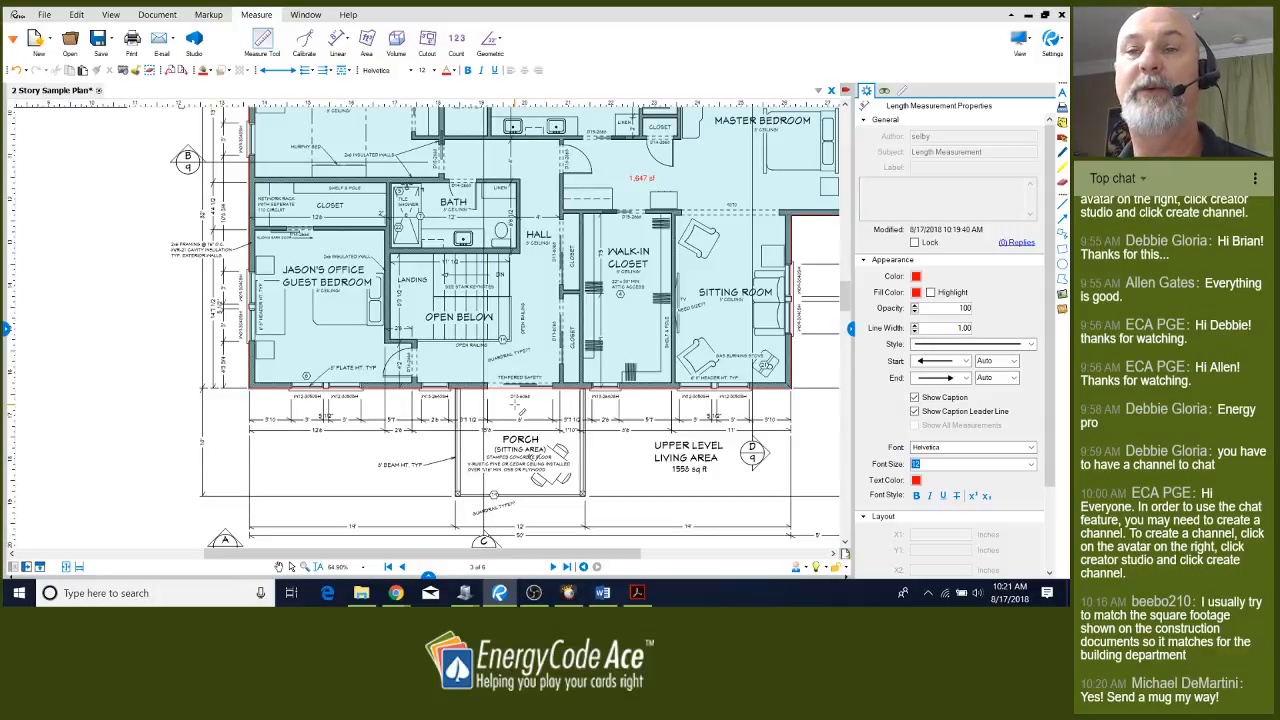
Examine the window callouts and dimensions along the guest bedrooms and master bath, undoing the accidental shift of the floor area measurement
click(150, 259)
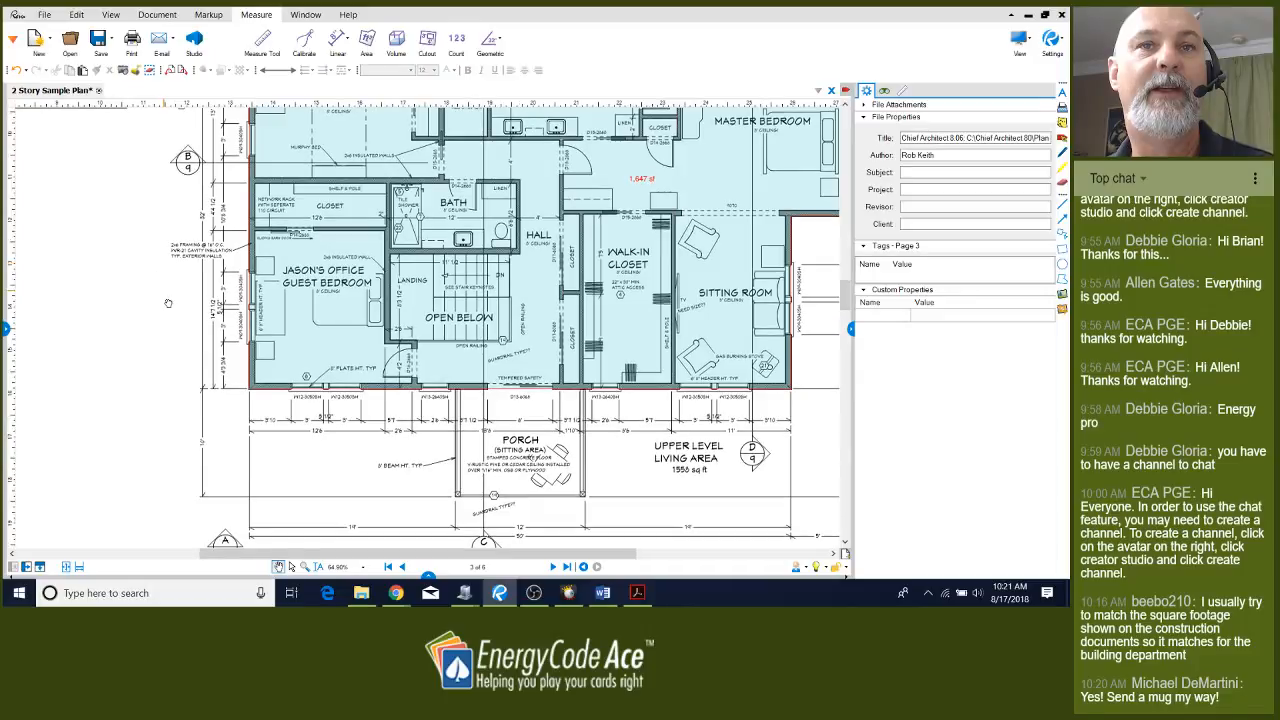
drag(168, 303, 221, 374)
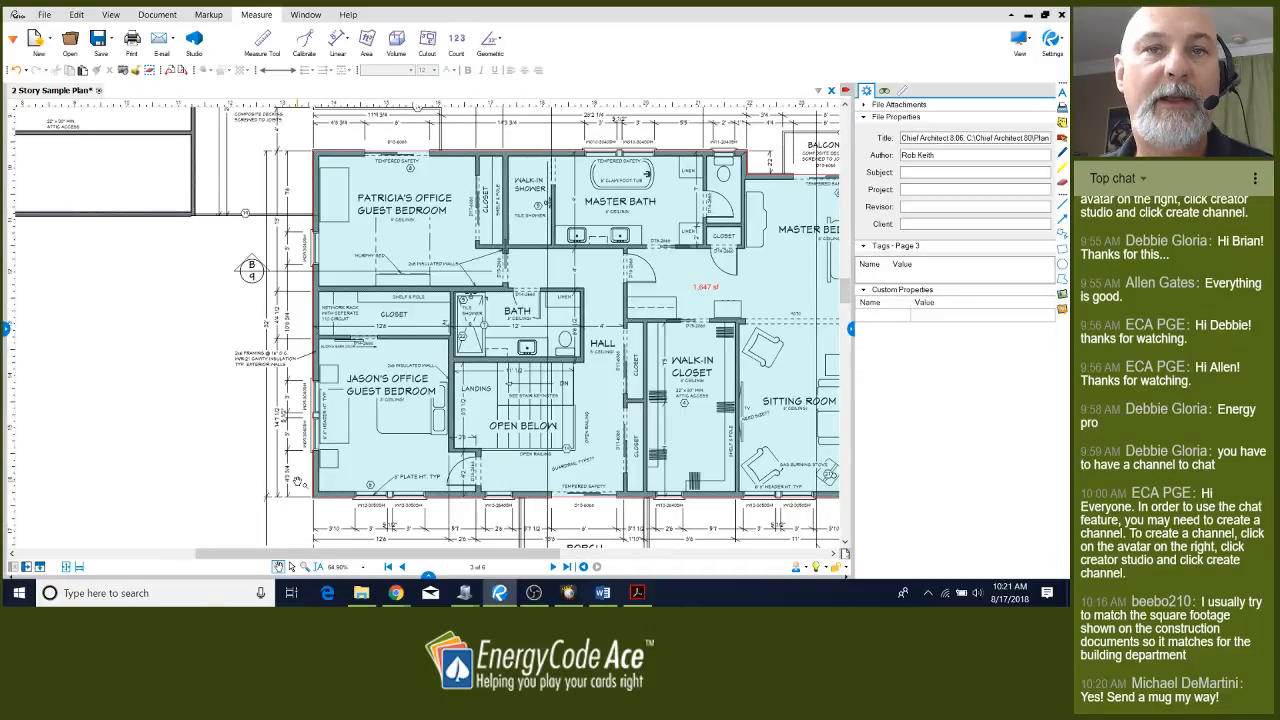
scroll(297, 482, up, 1)
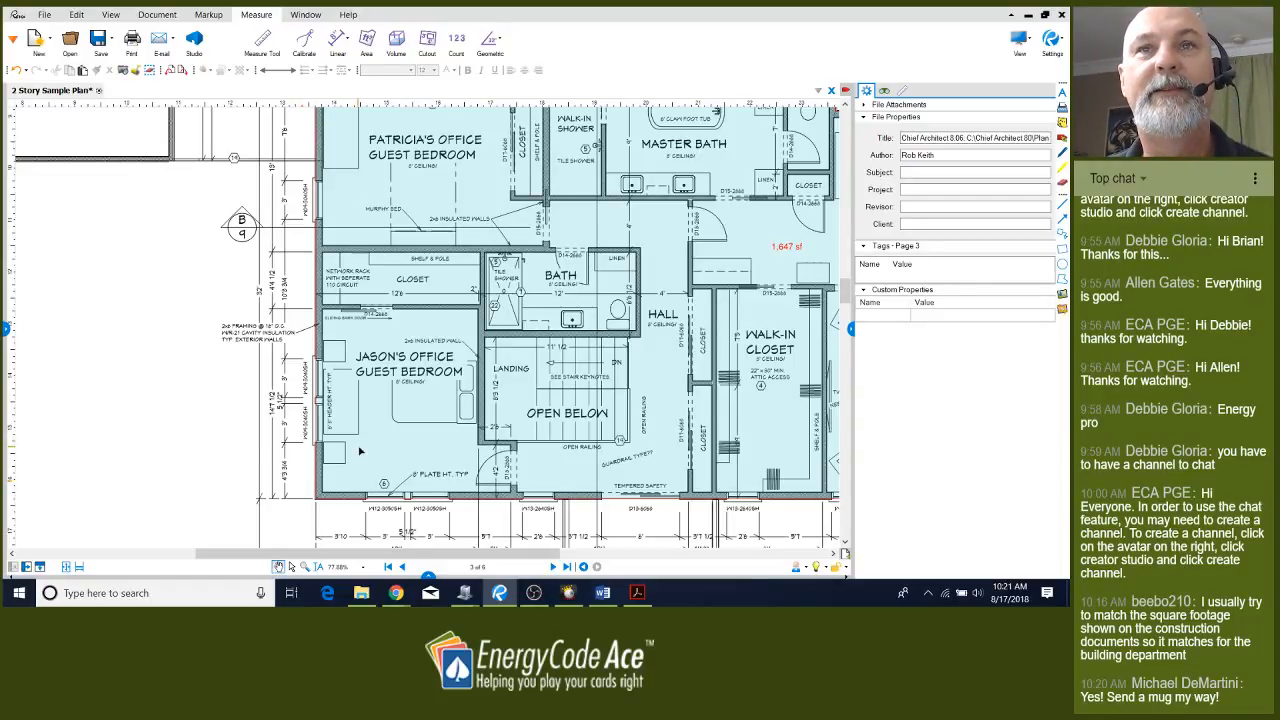
drag(493, 189, 370, 380)
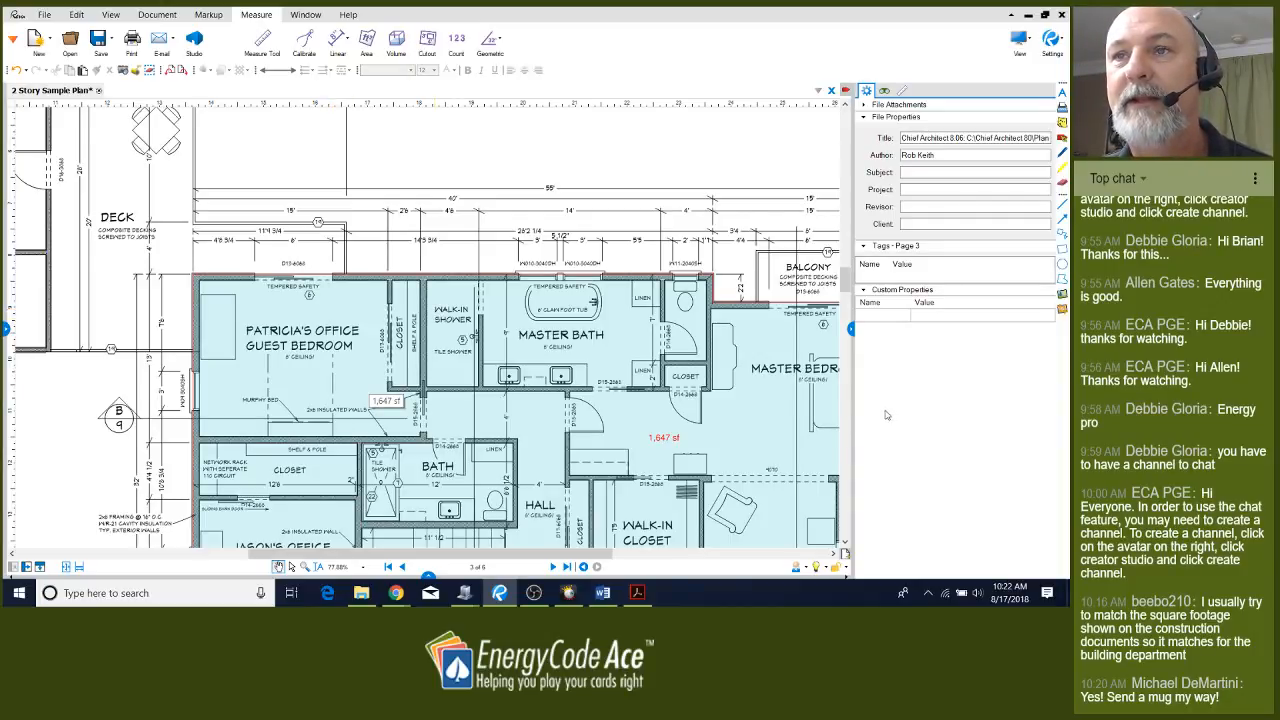
click(727, 403)
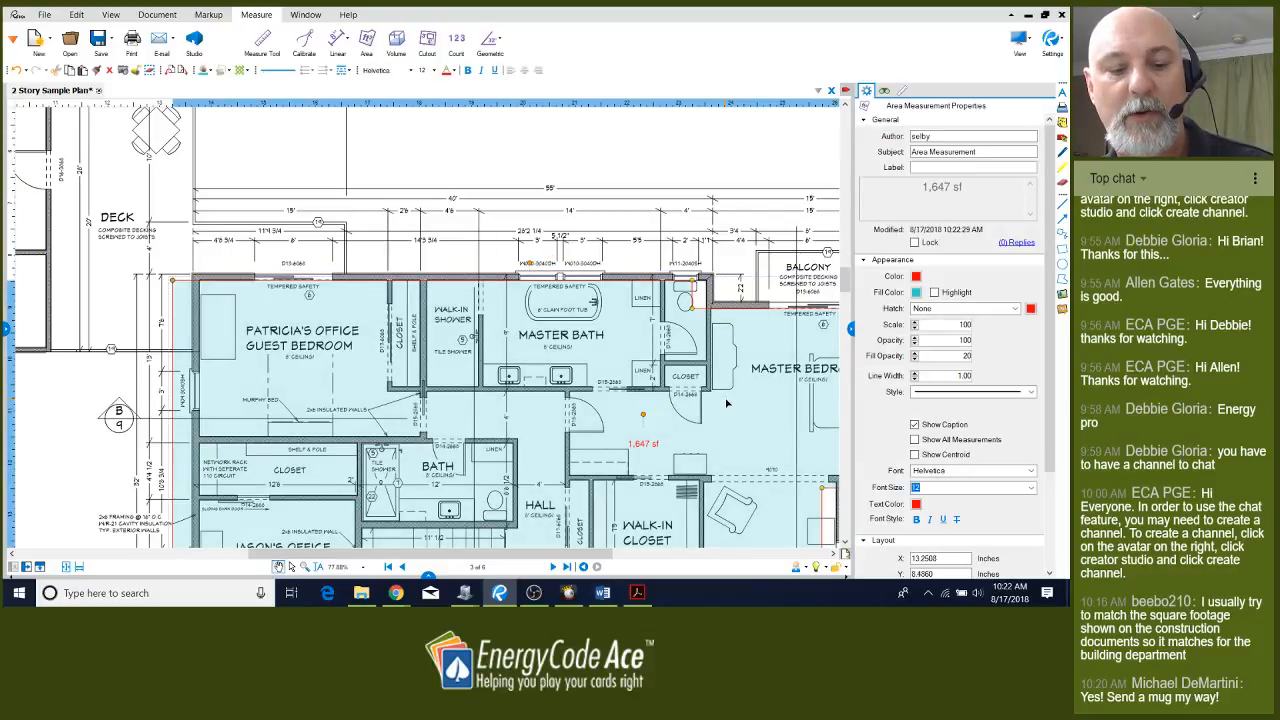
key(ctrl+z)
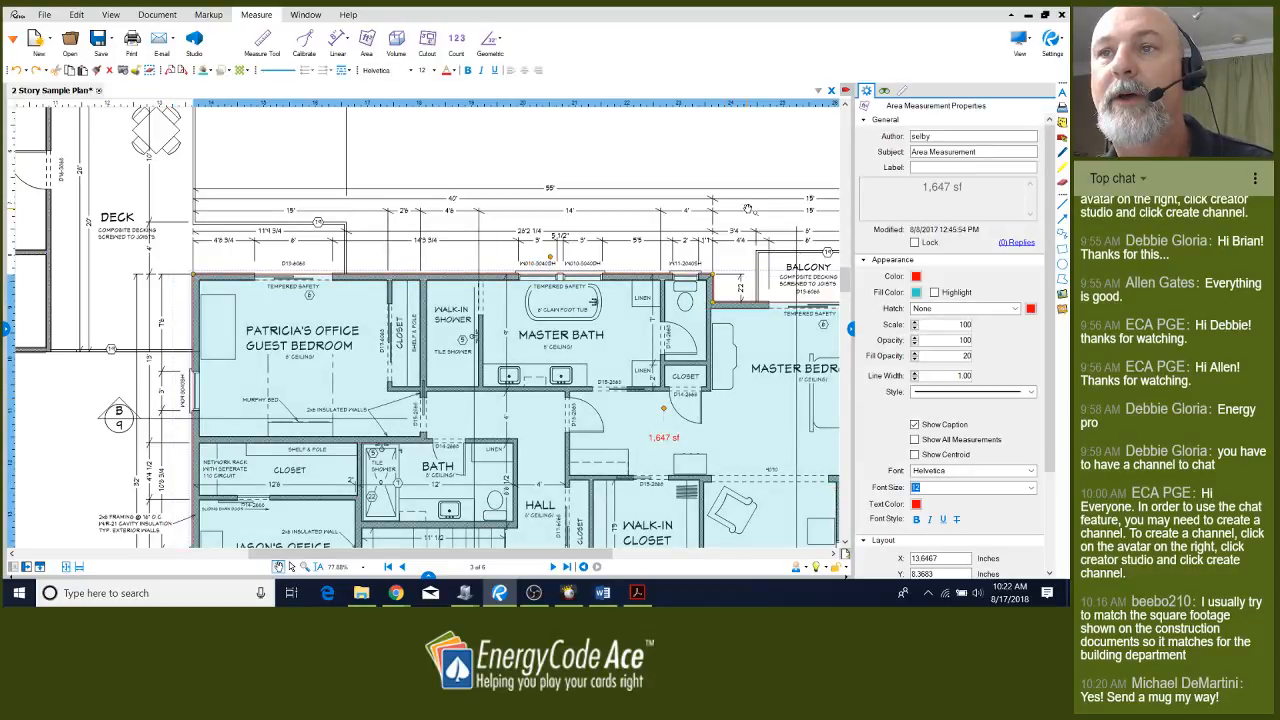
Examine the door and window callouts around the balcony, master bedroom and sitting room, ending with the whole upper level plan
drag(748, 209, 479, 152)
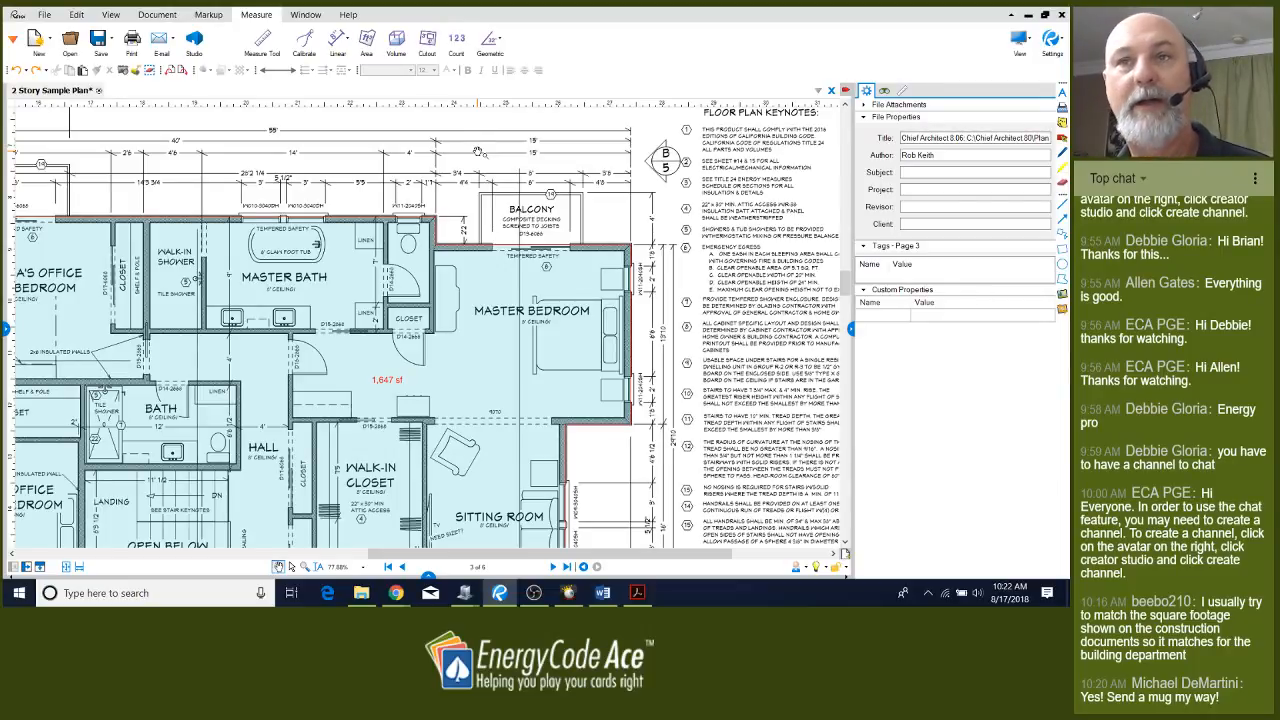
scroll(733, 229, down, 3)
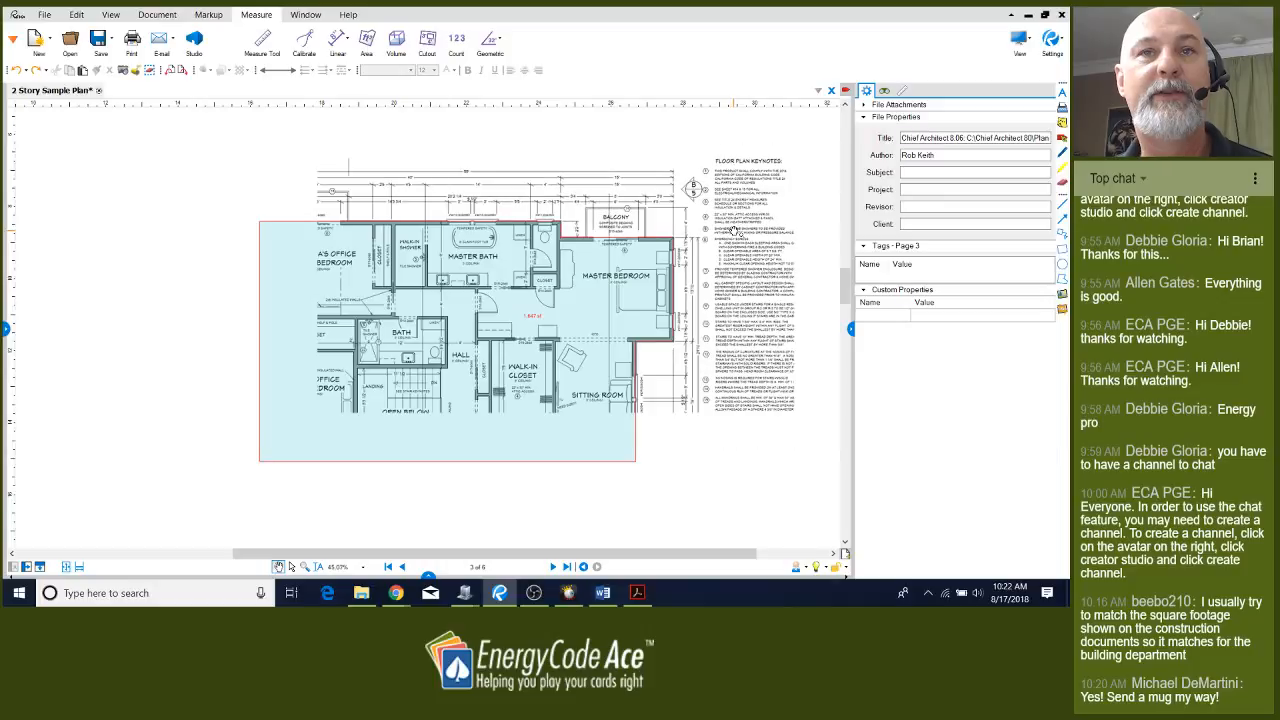
scroll(734, 229, up, 2)
scroll(747, 216, down, 1)
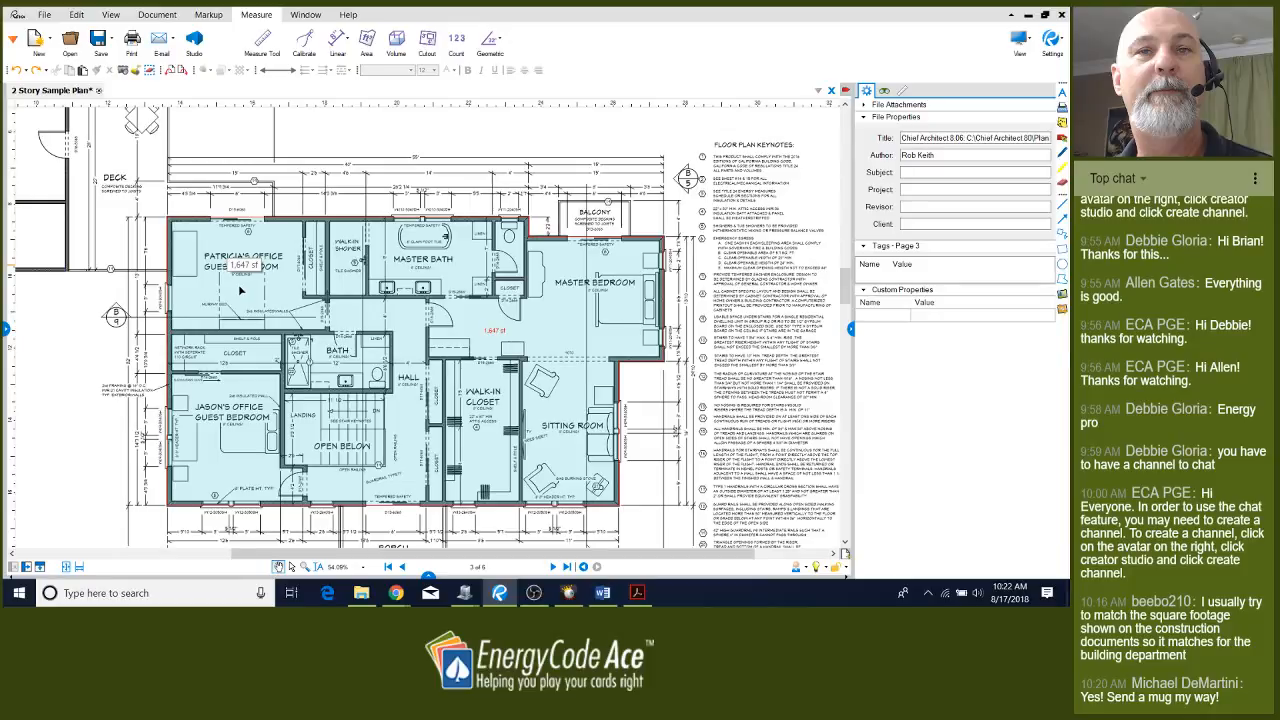
drag(470, 446, 526, 371)
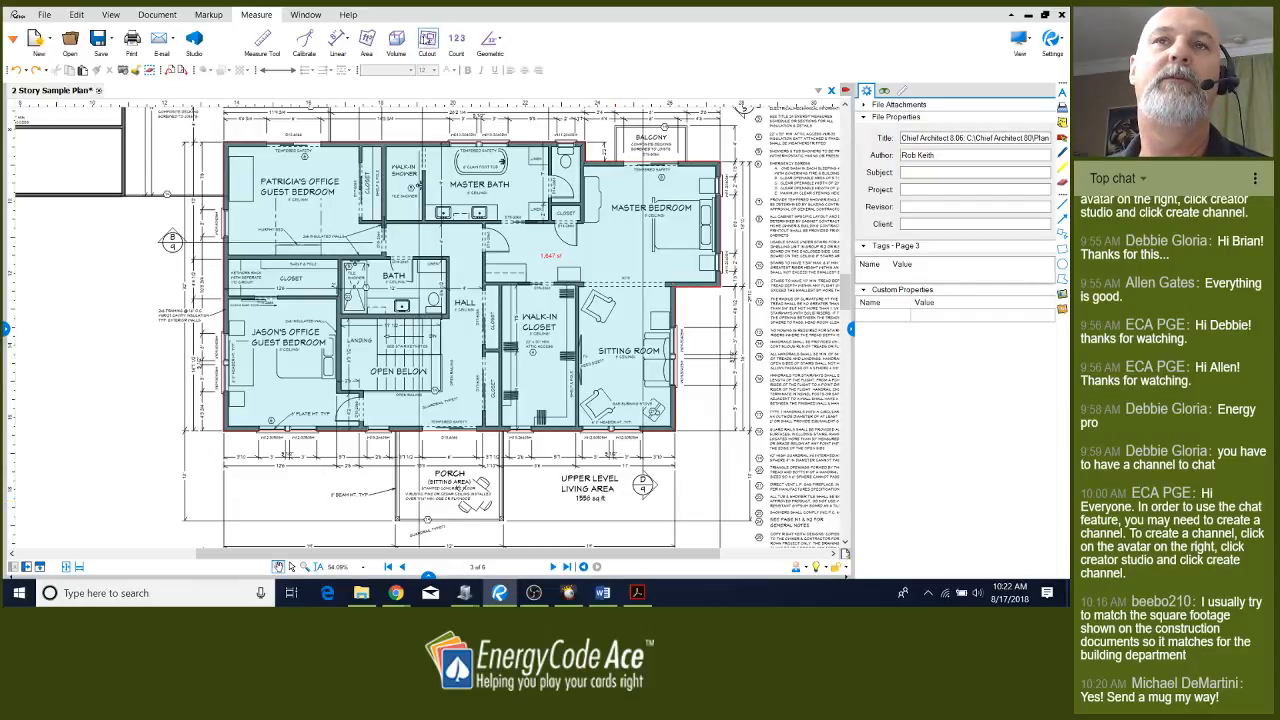
Place a rectangular area measurement over the stairwell opening marked Open Below, tracing its four corners
click(368, 40)
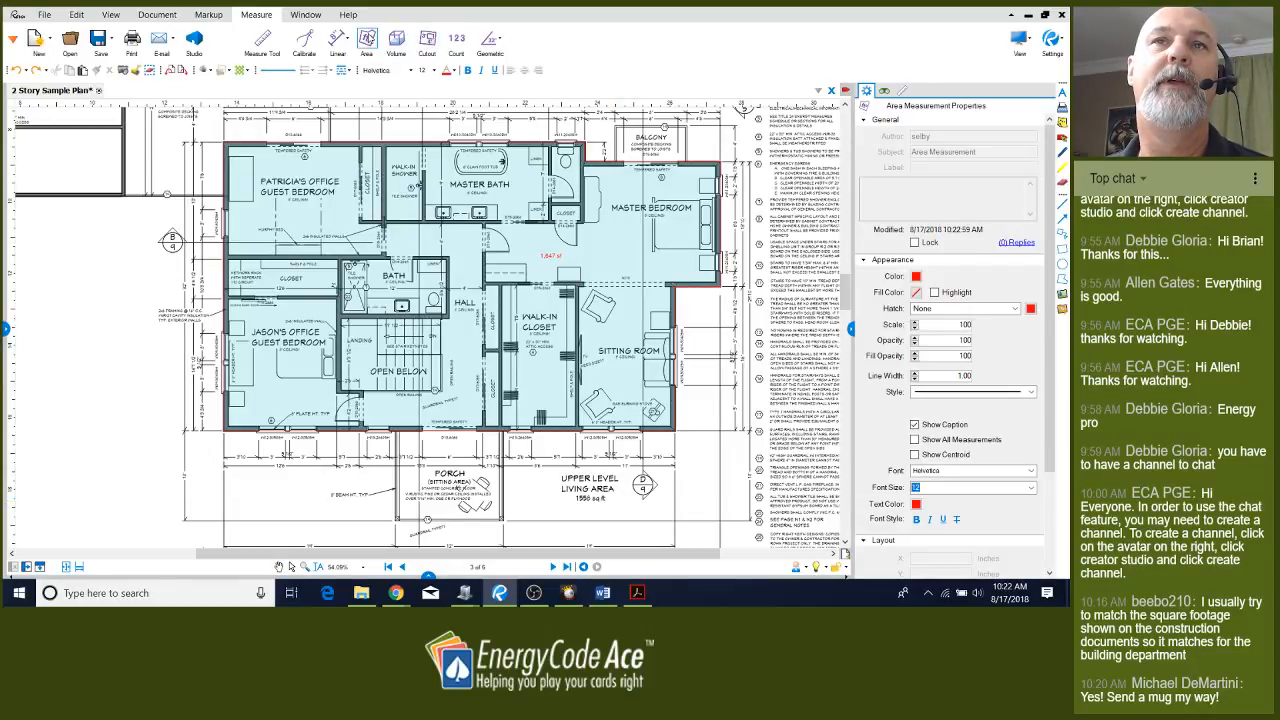
scroll(414, 275, up, 5)
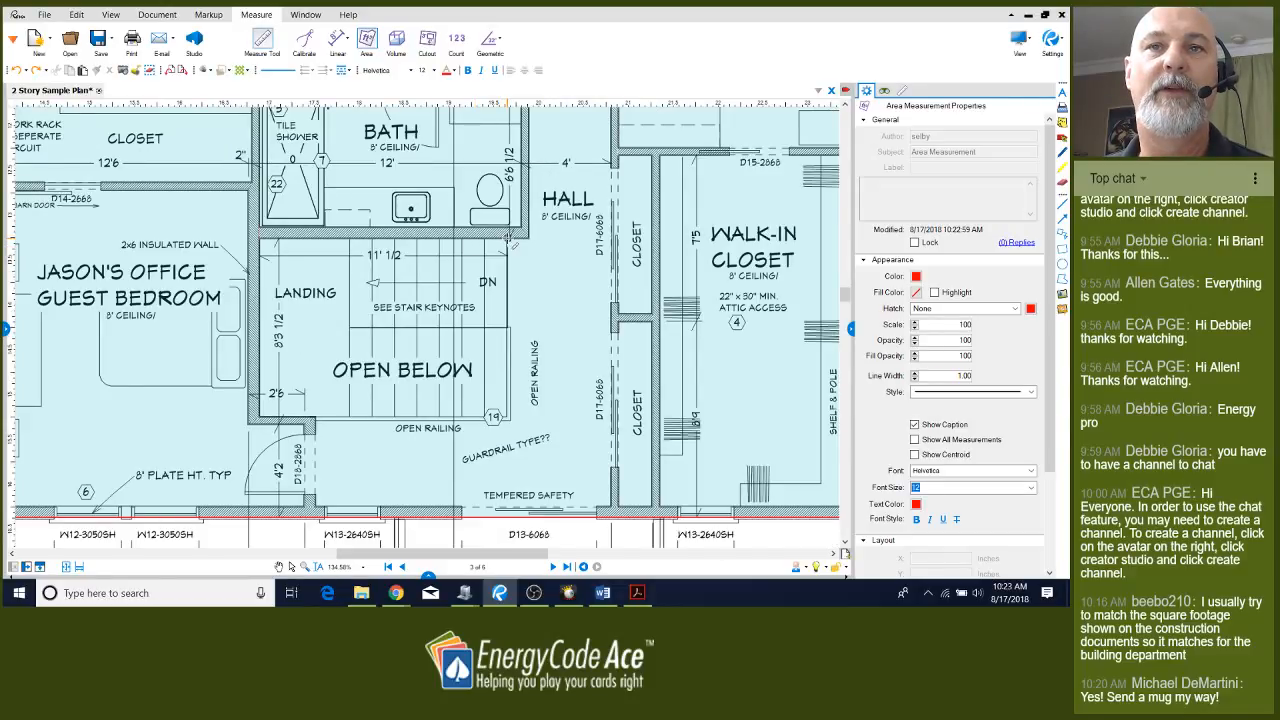
click(508, 237)
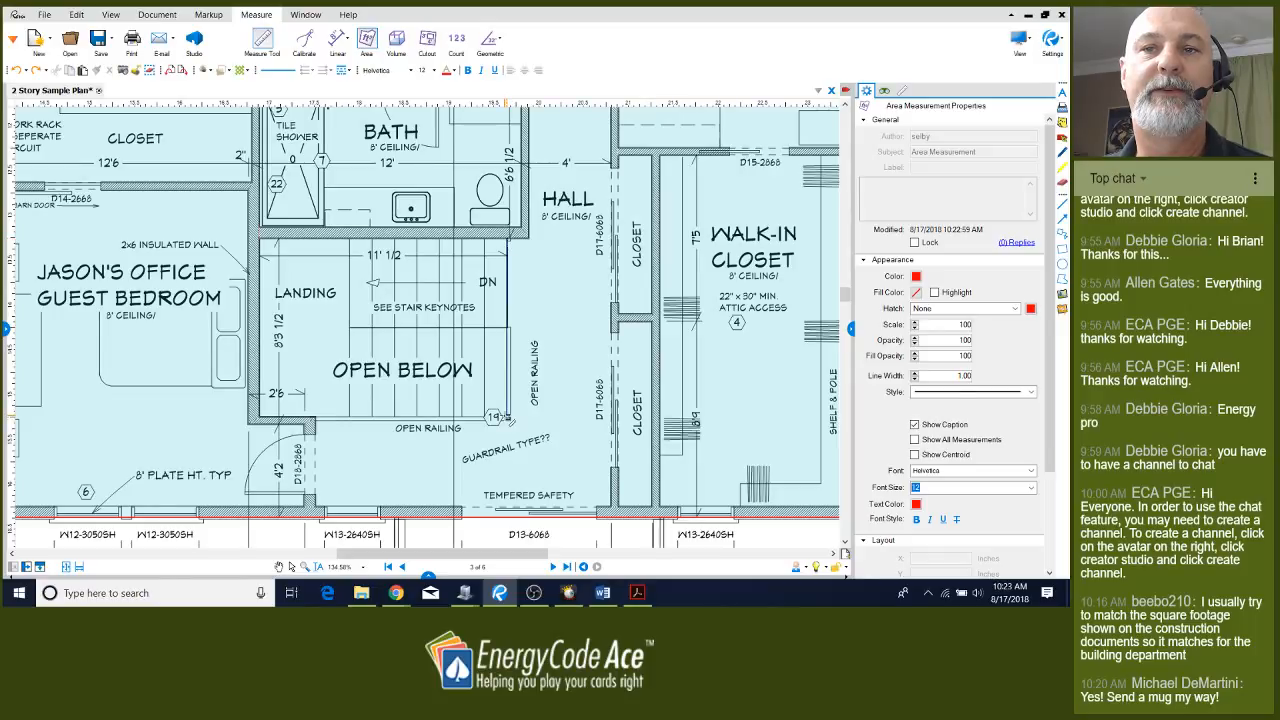
click(507, 417)
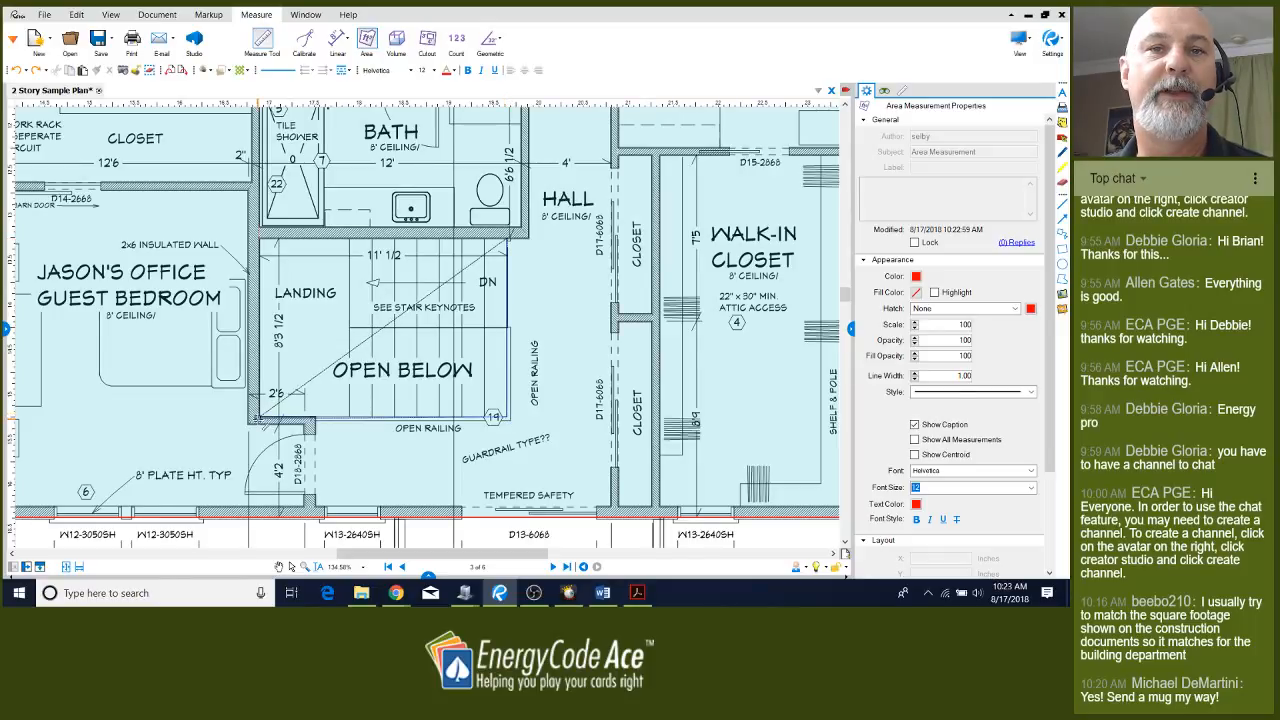
click(258, 414)
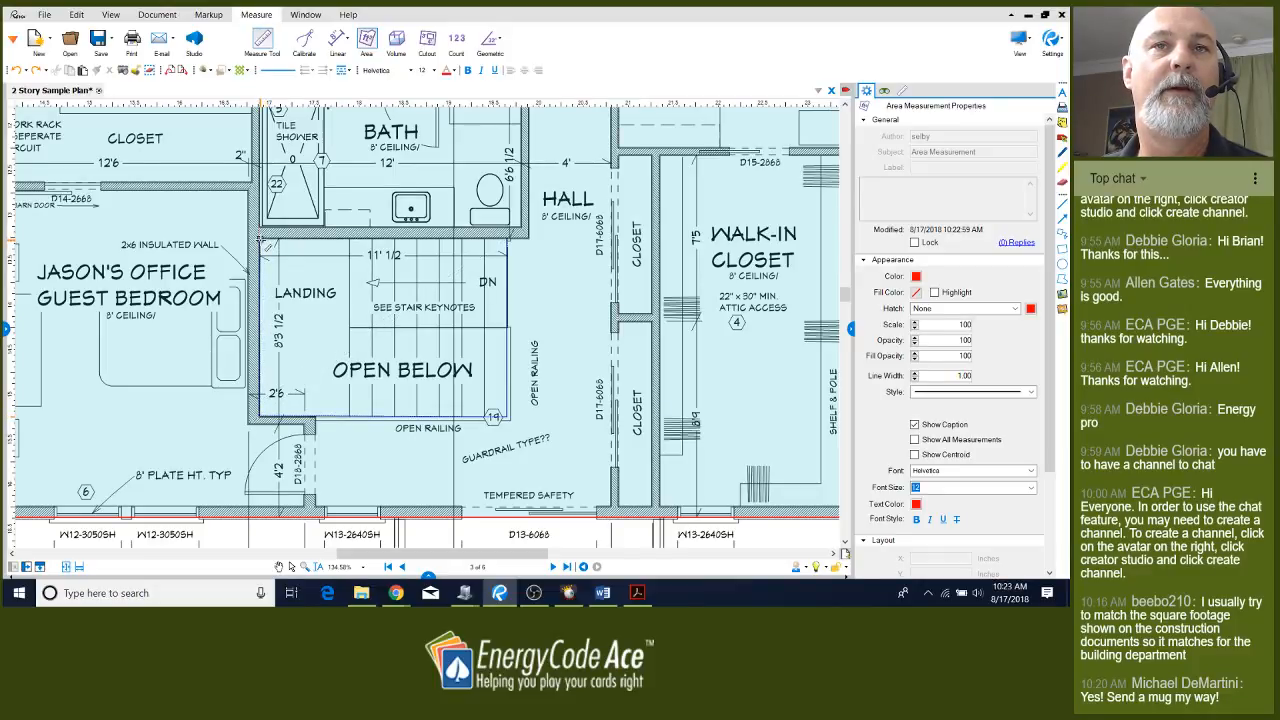
double_click(259, 239)
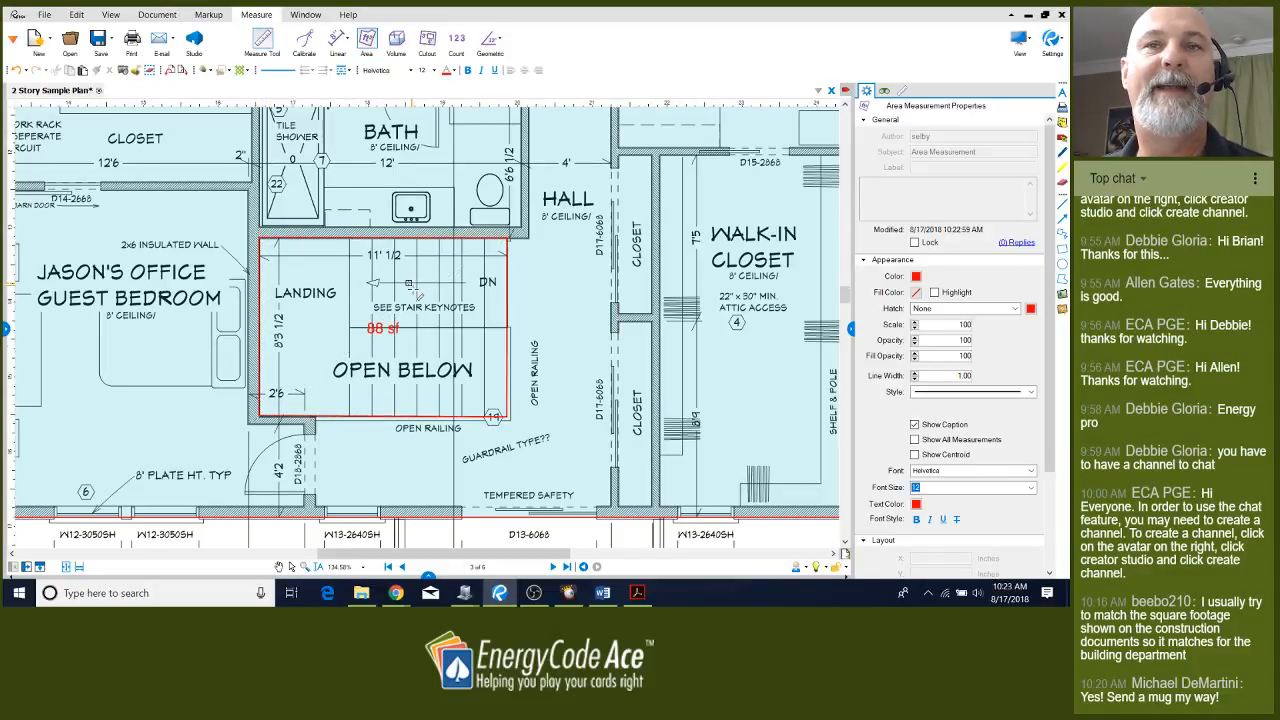
scroll(409, 285, down, 3)
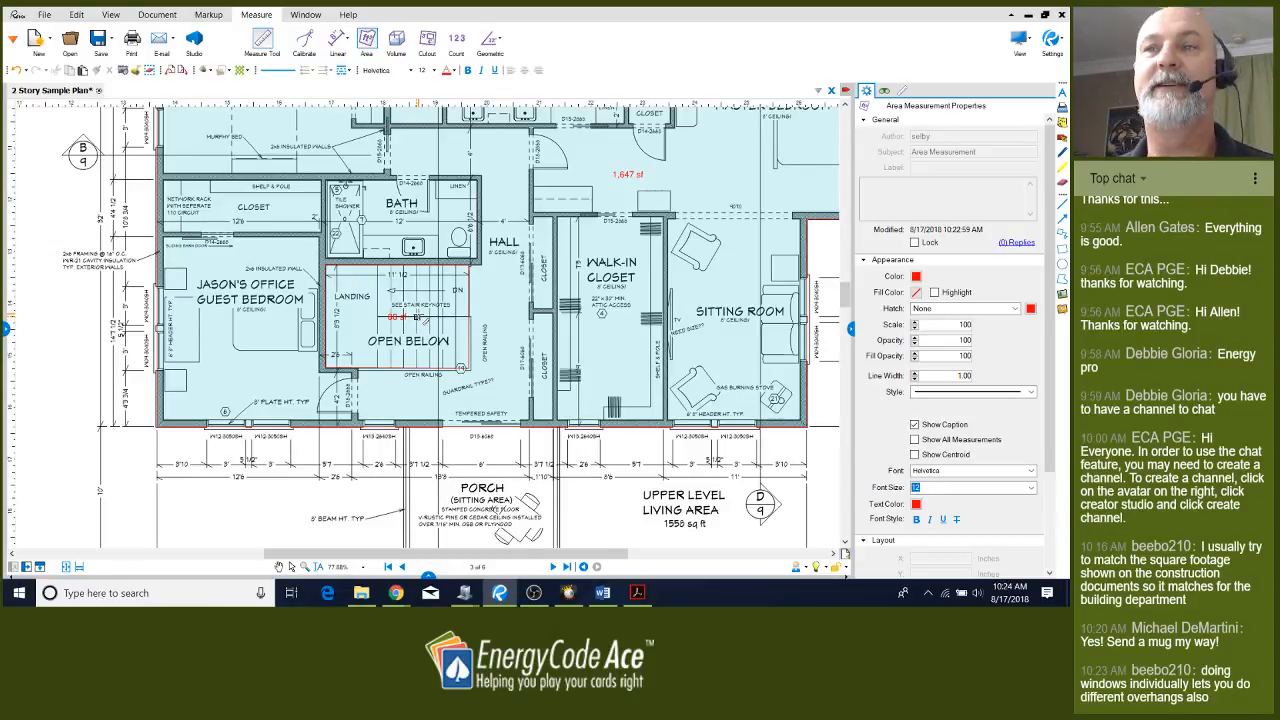
scroll(380, 502, down, 2)
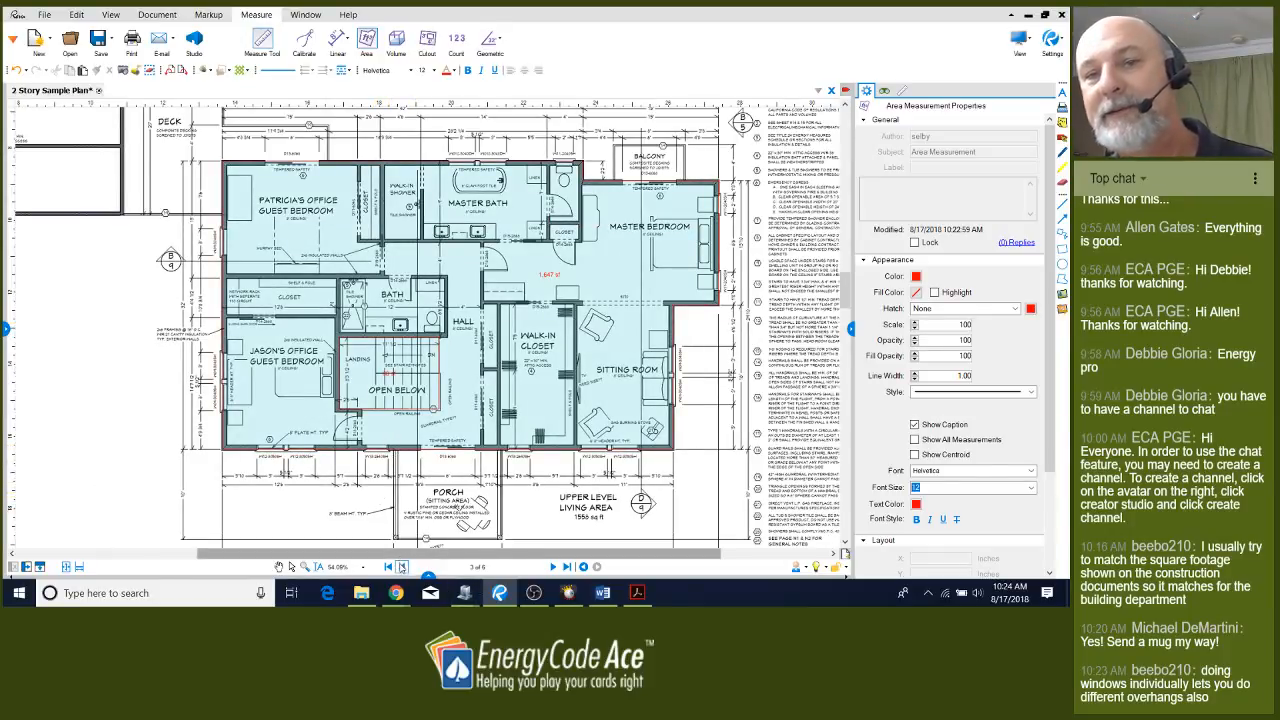
View the lower level plan on page 2 and the section at the entry on page 6
click(401, 568)
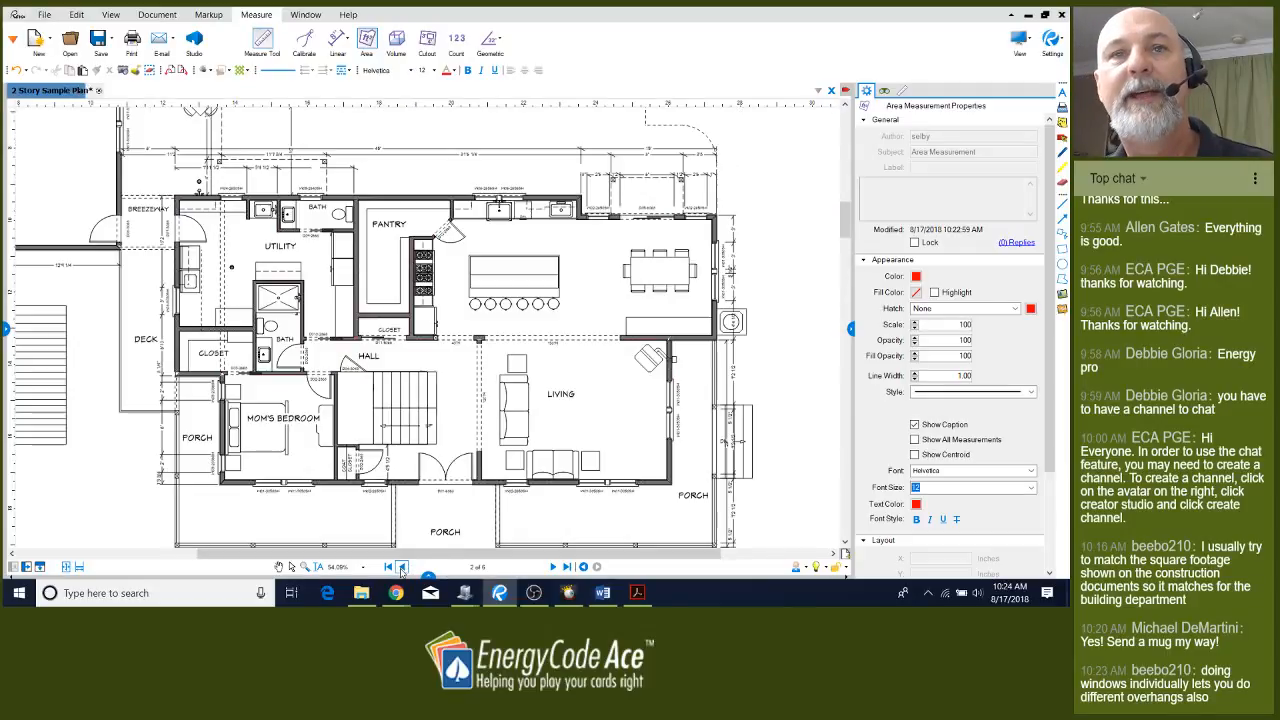
key(ctrl+minus)
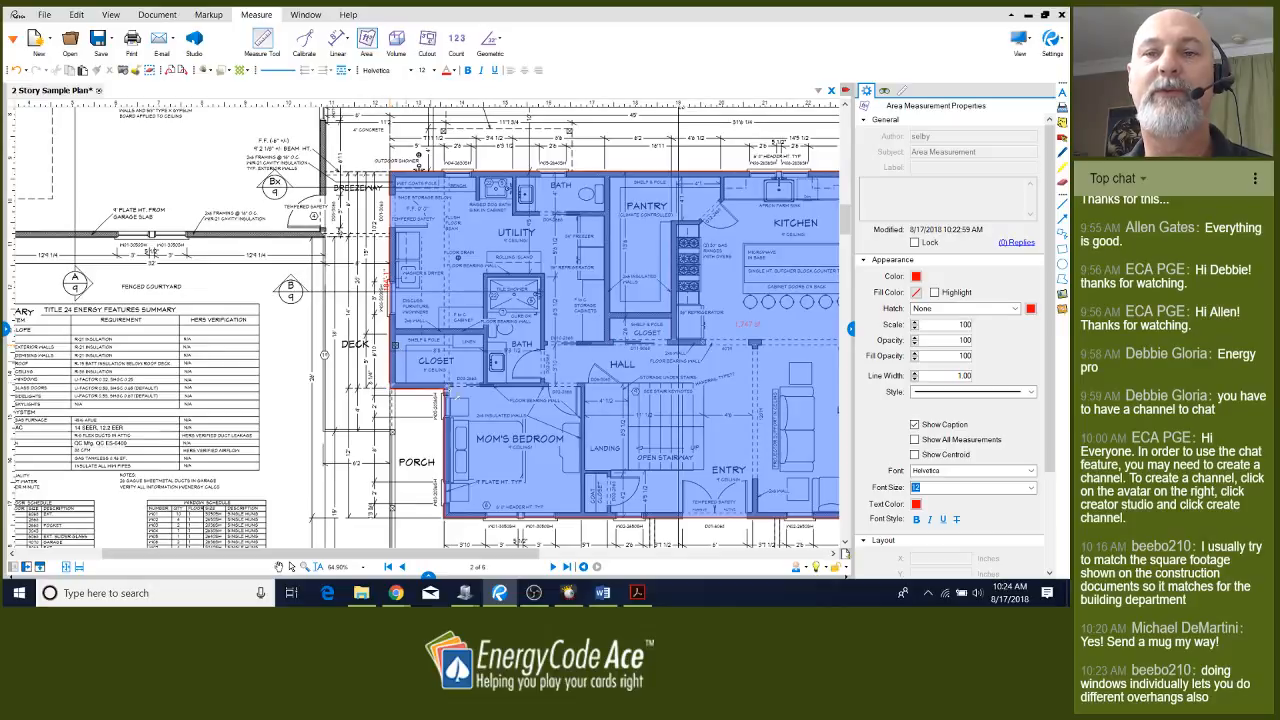
click(553, 567)
click(553, 567)
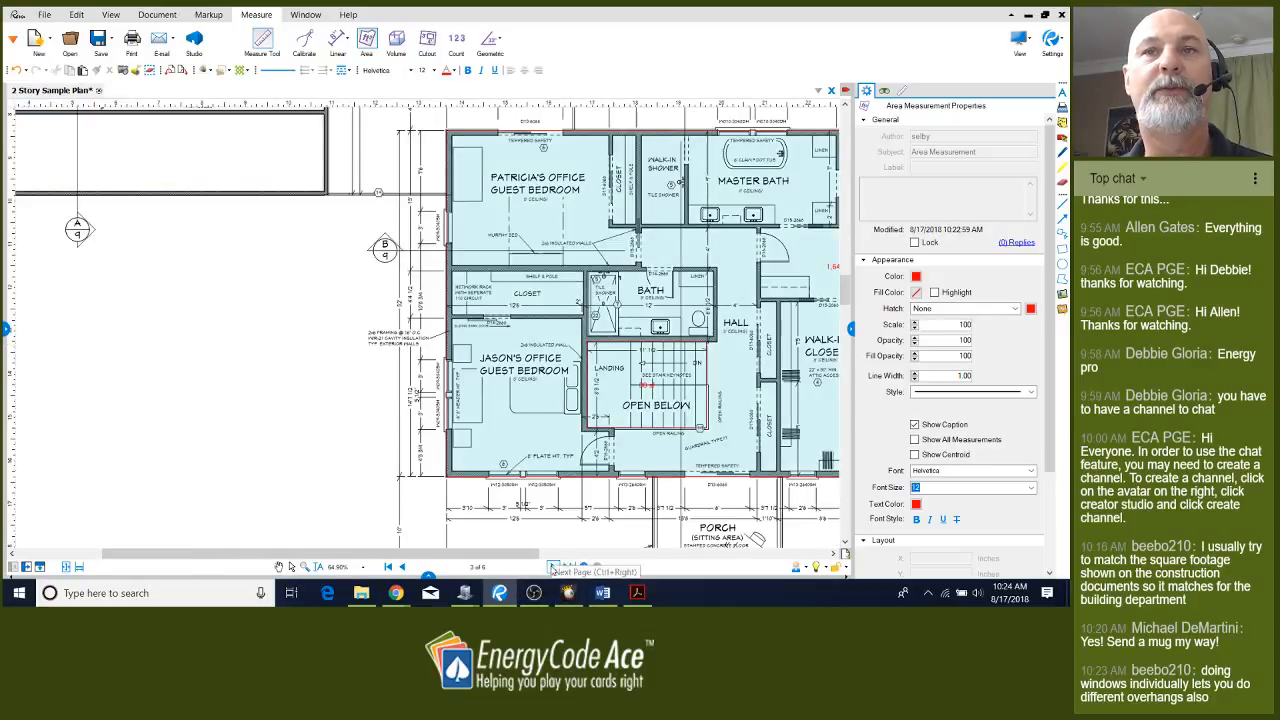
click(553, 567)
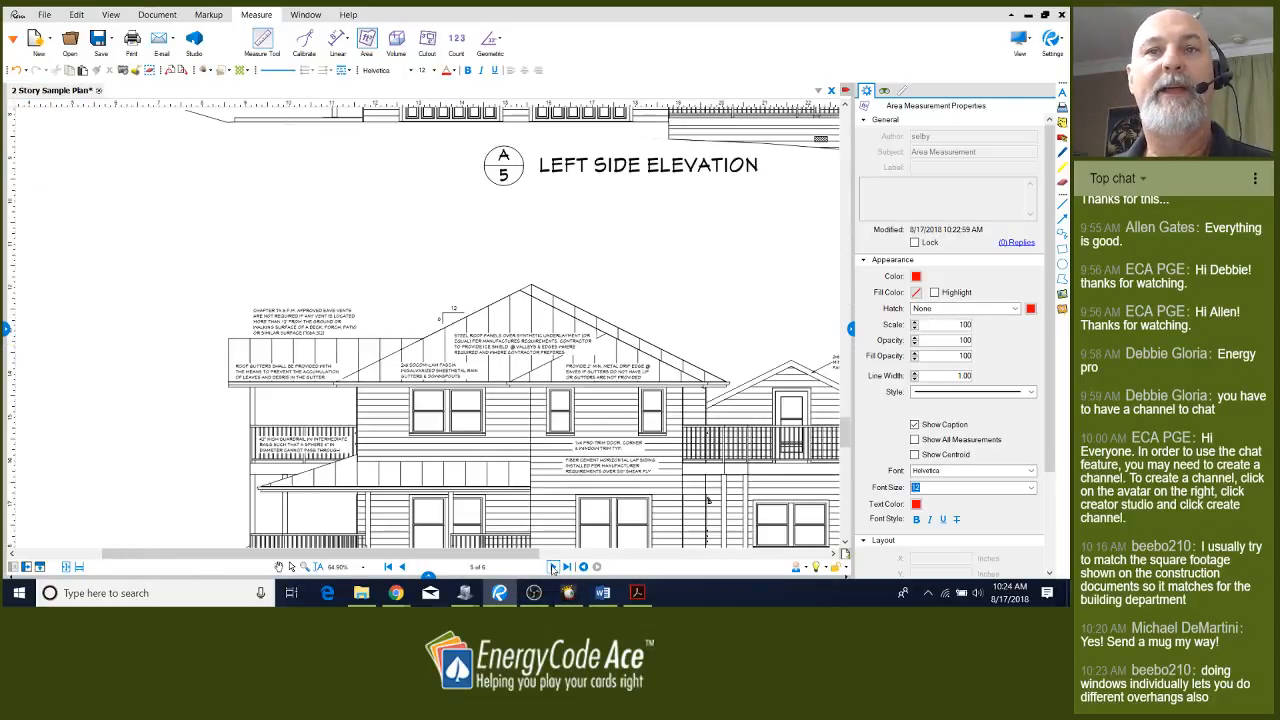
click(553, 567)
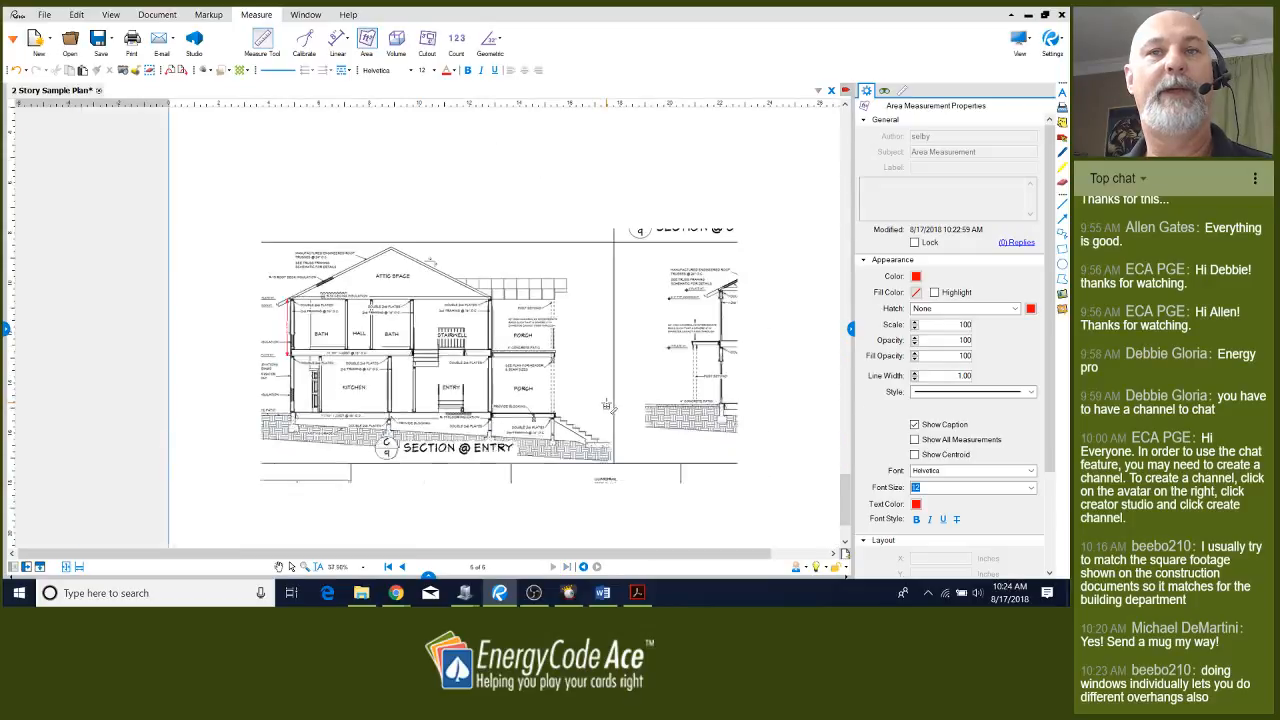
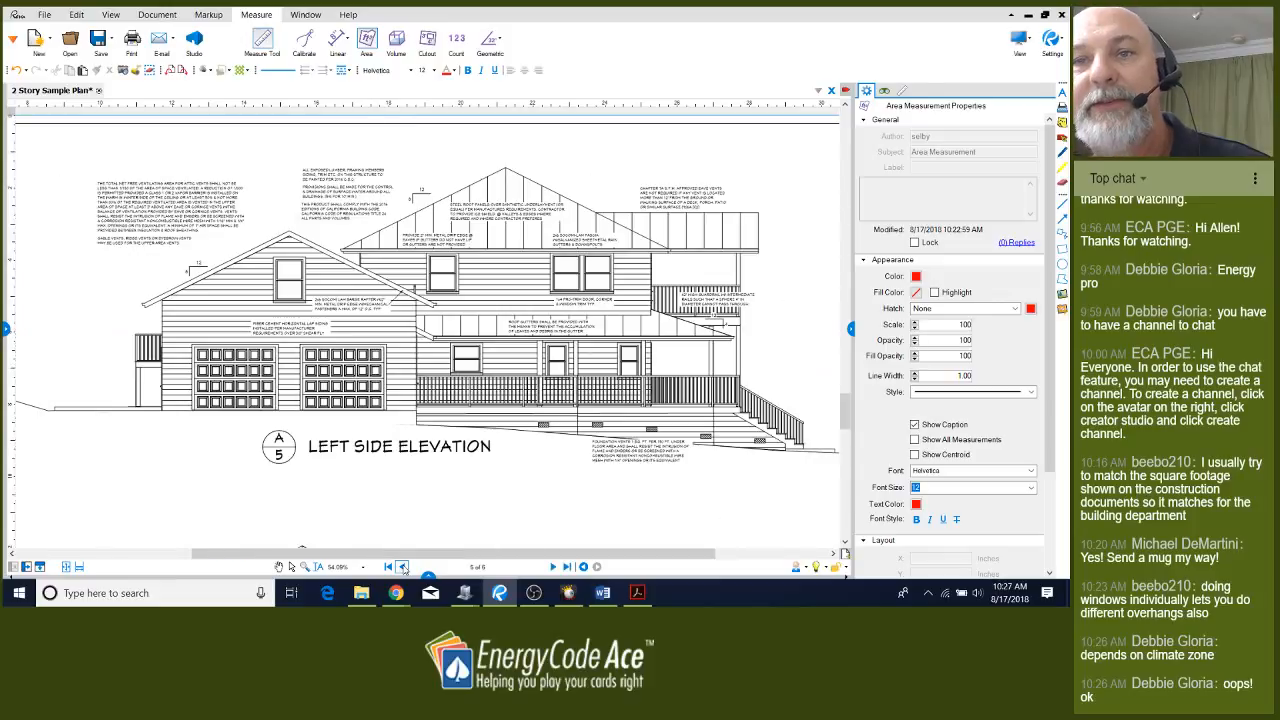
Go back through the front elevation to the upper level plan on page 3 and return to the building sections on page 6
click(402, 567)
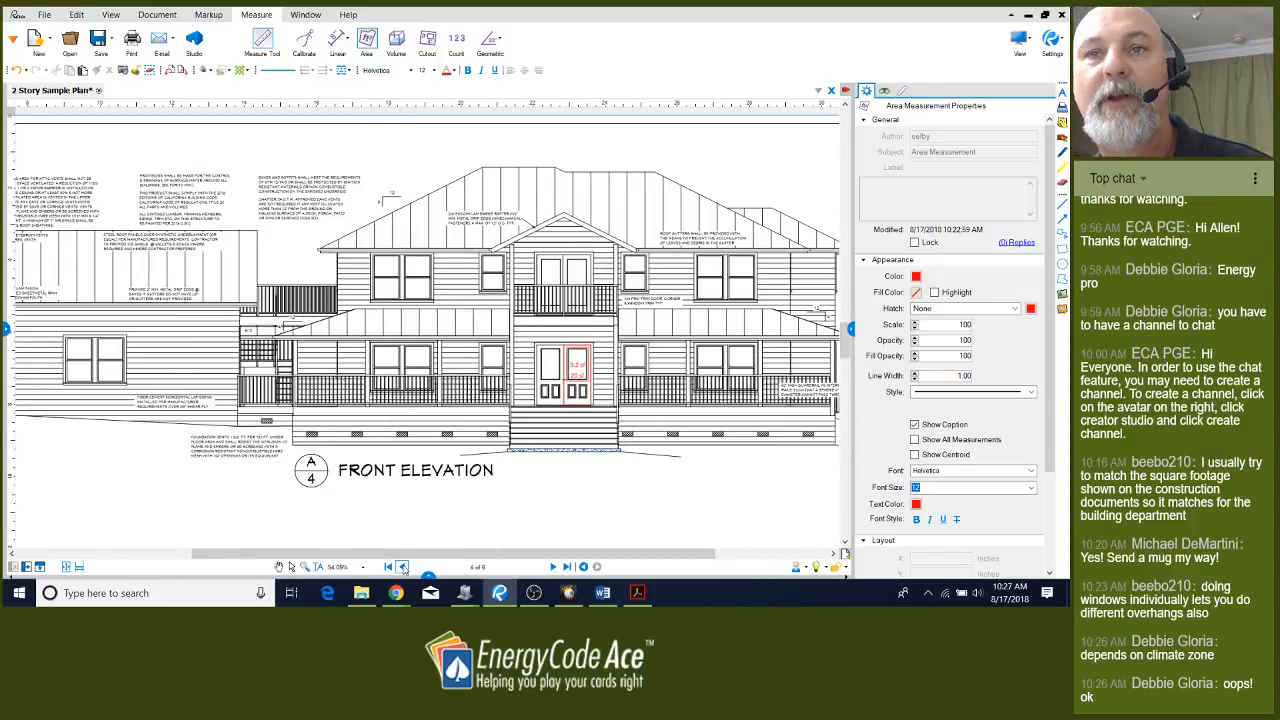
click(402, 567)
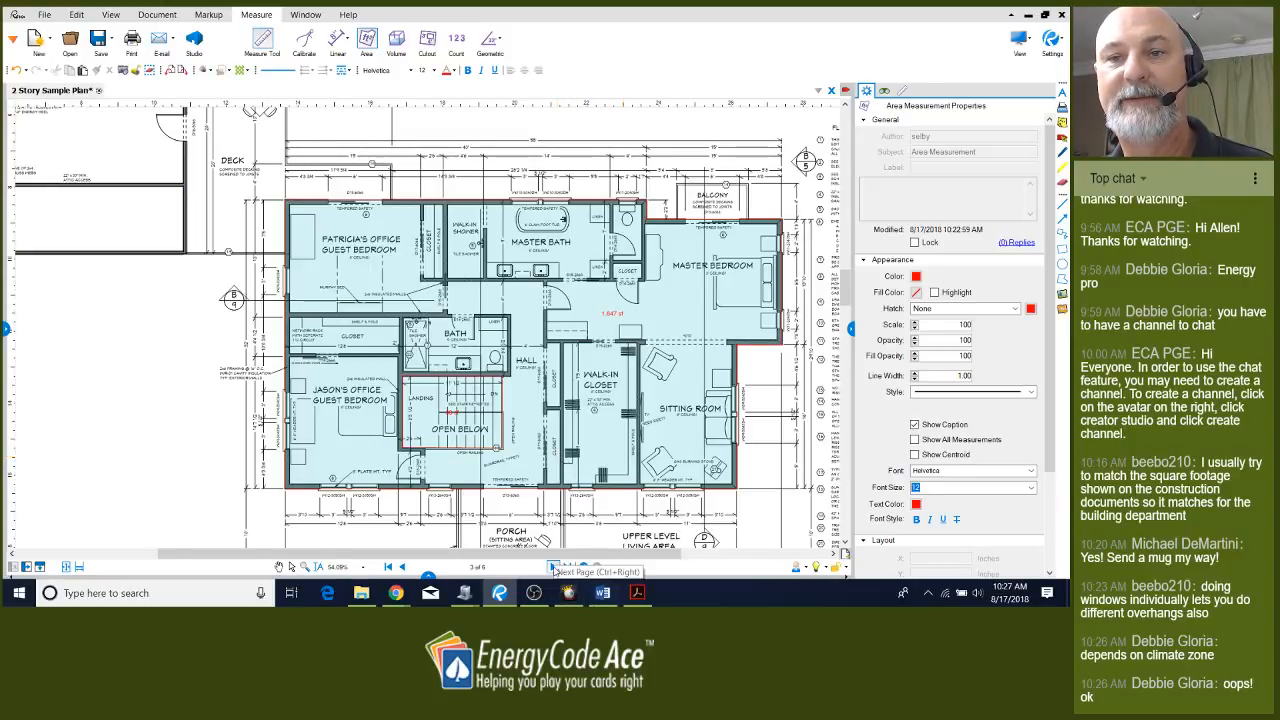
click(553, 567)
click(553, 567)
click(553, 567)
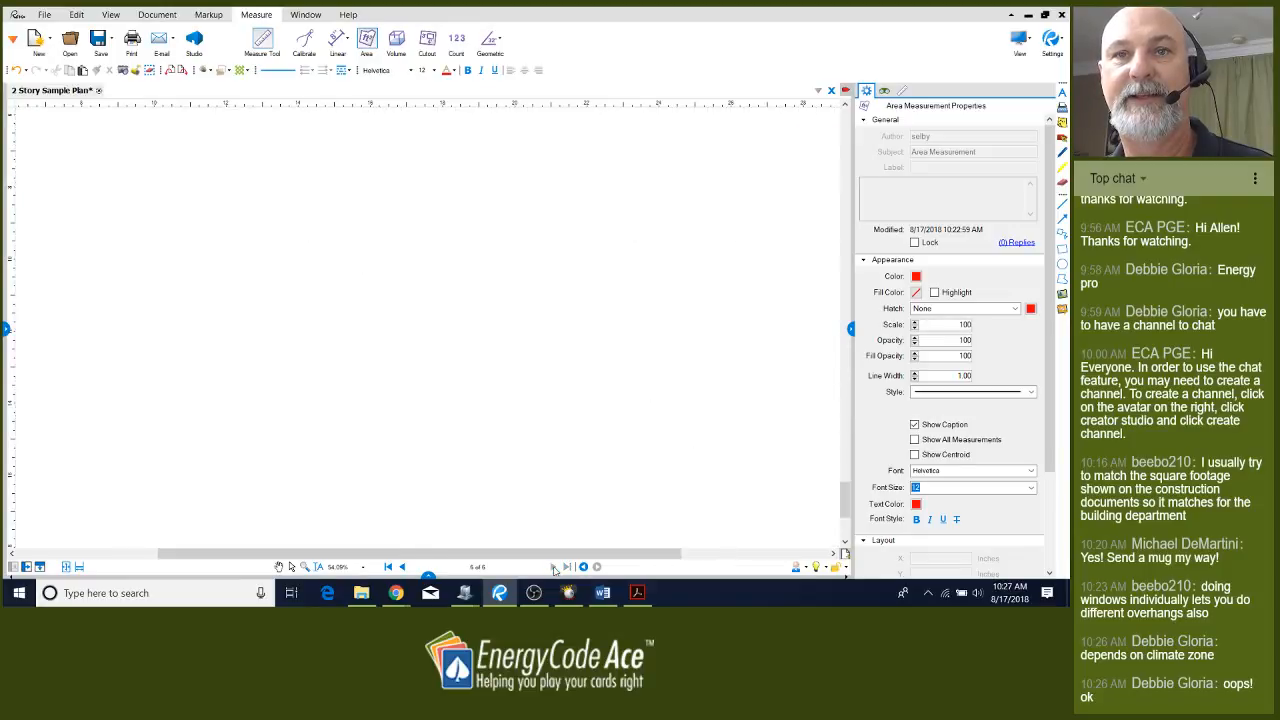
scroll(475, 320, down, 2)
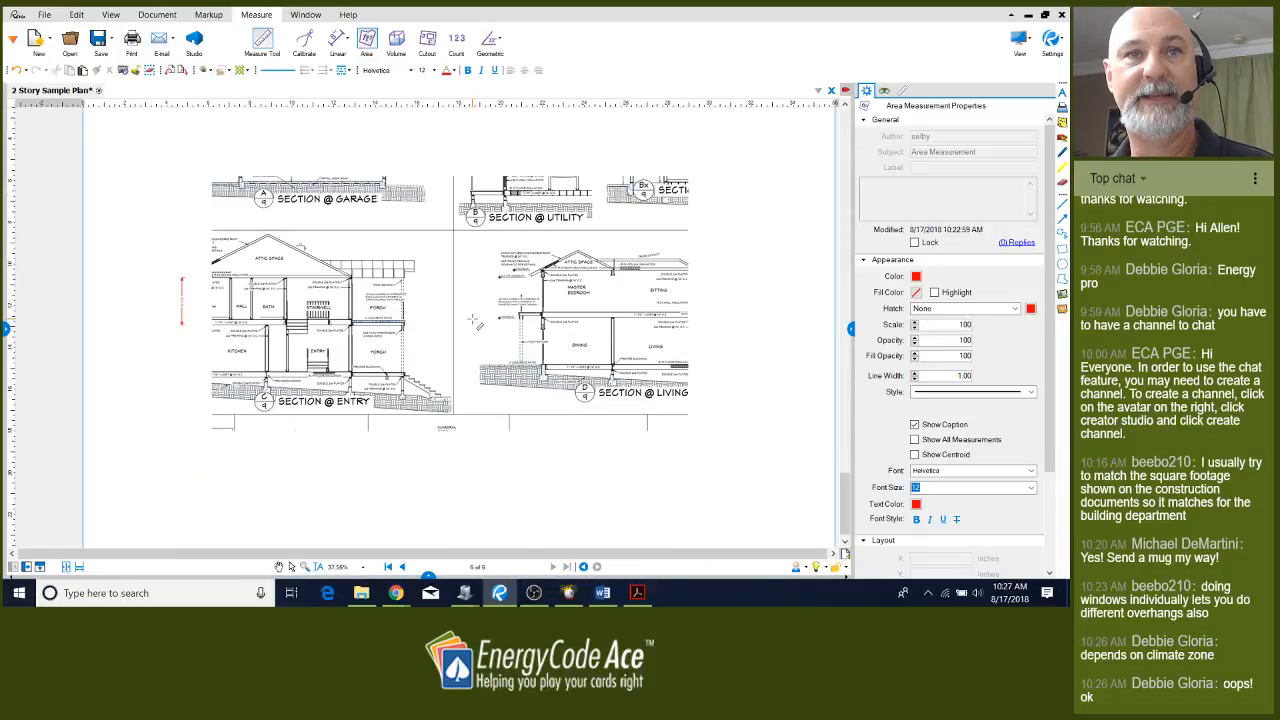
Examine the garage, utility and breezeway building sections on page 6 of the plan set
scroll(475, 320, up, 3)
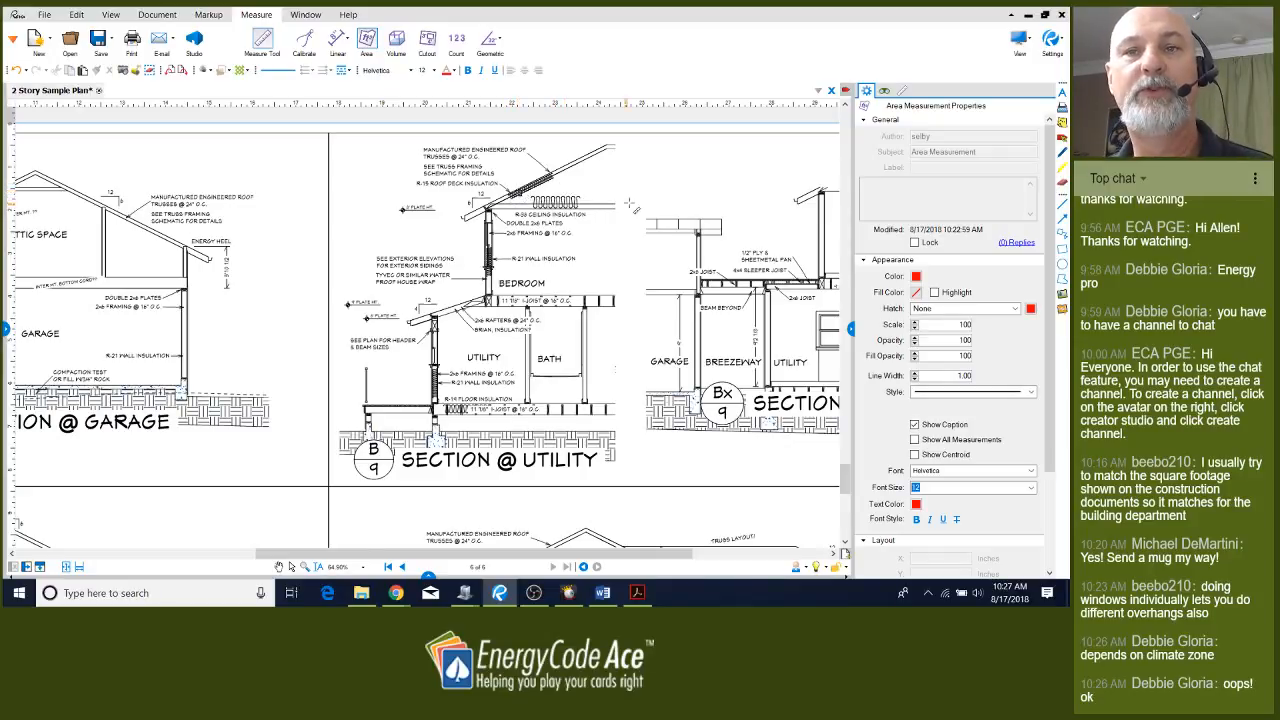
scroll(717, 262, down, 2)
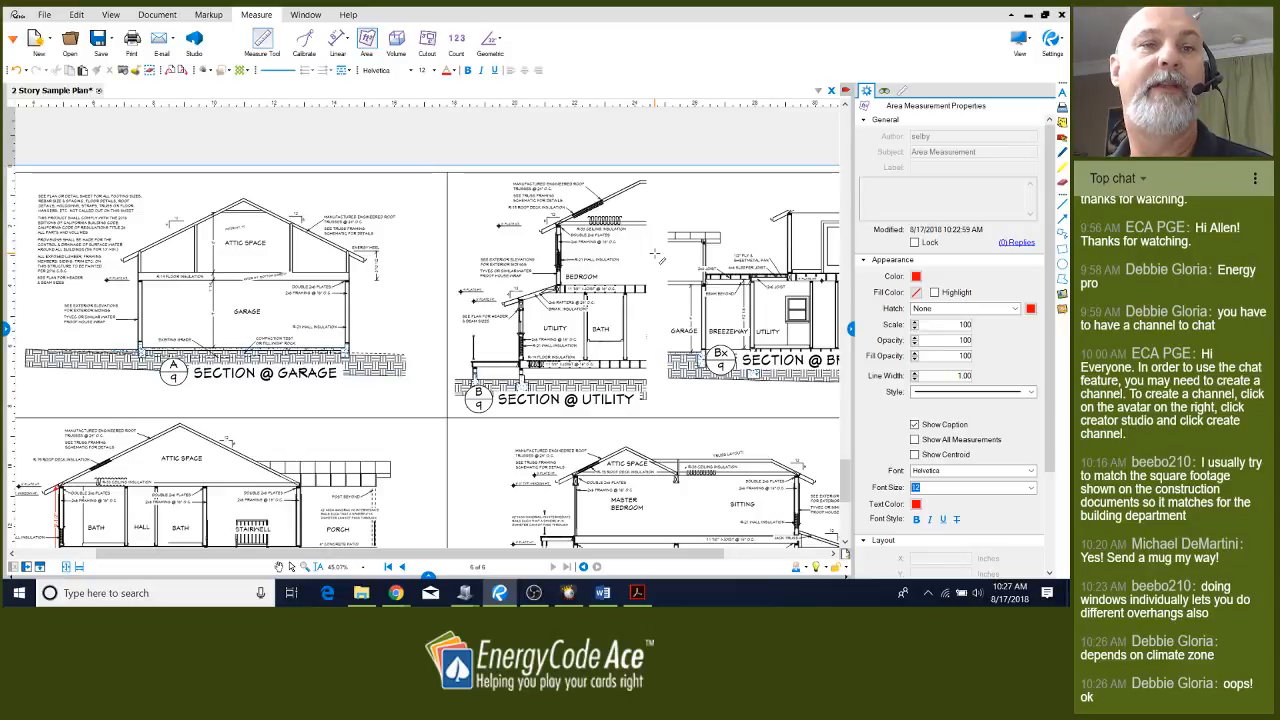
scroll(677, 258, down, 1)
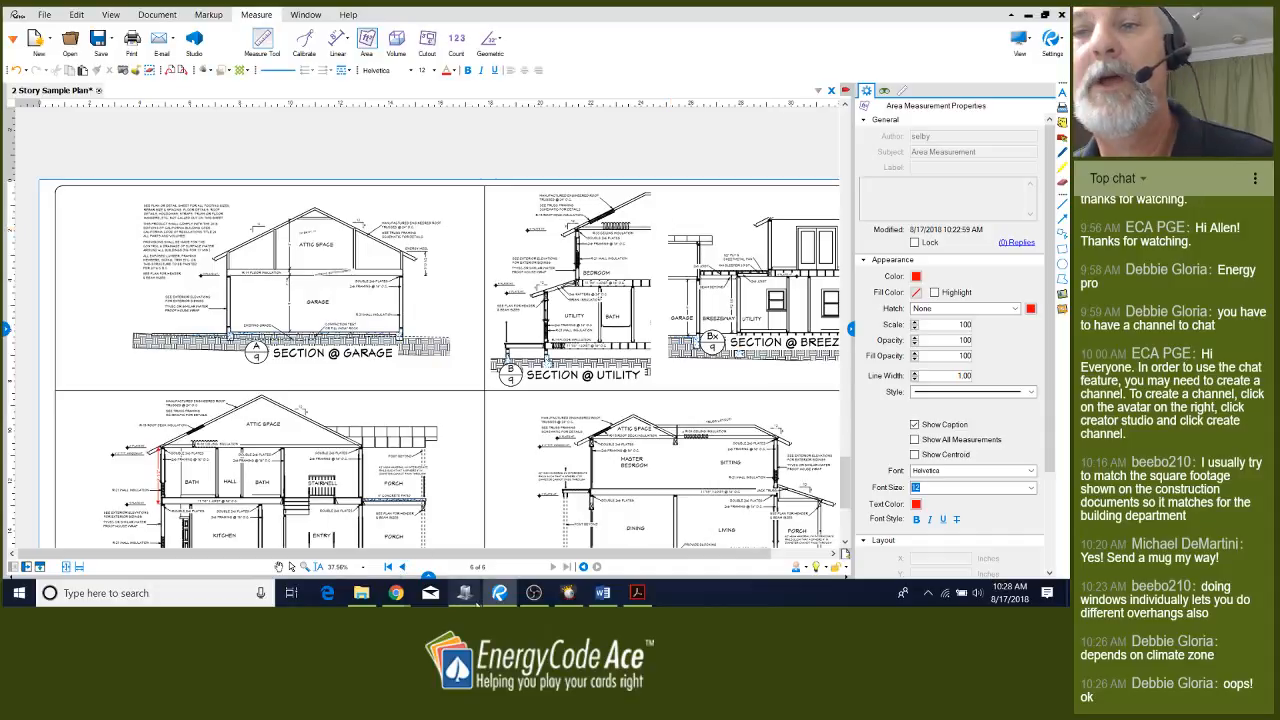
Switch to the empty EnergyPro window, create a new building file and maximize its window
mouse_move(468, 596)
click(497, 528)
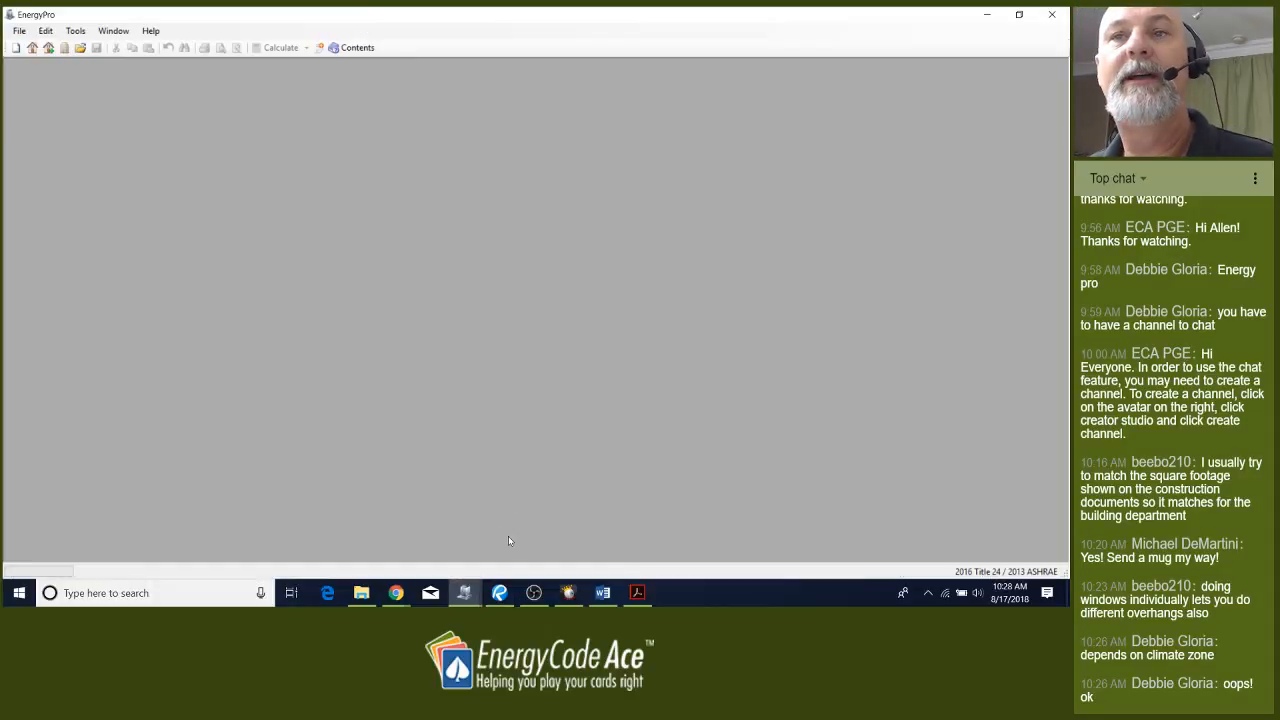
click(15, 48)
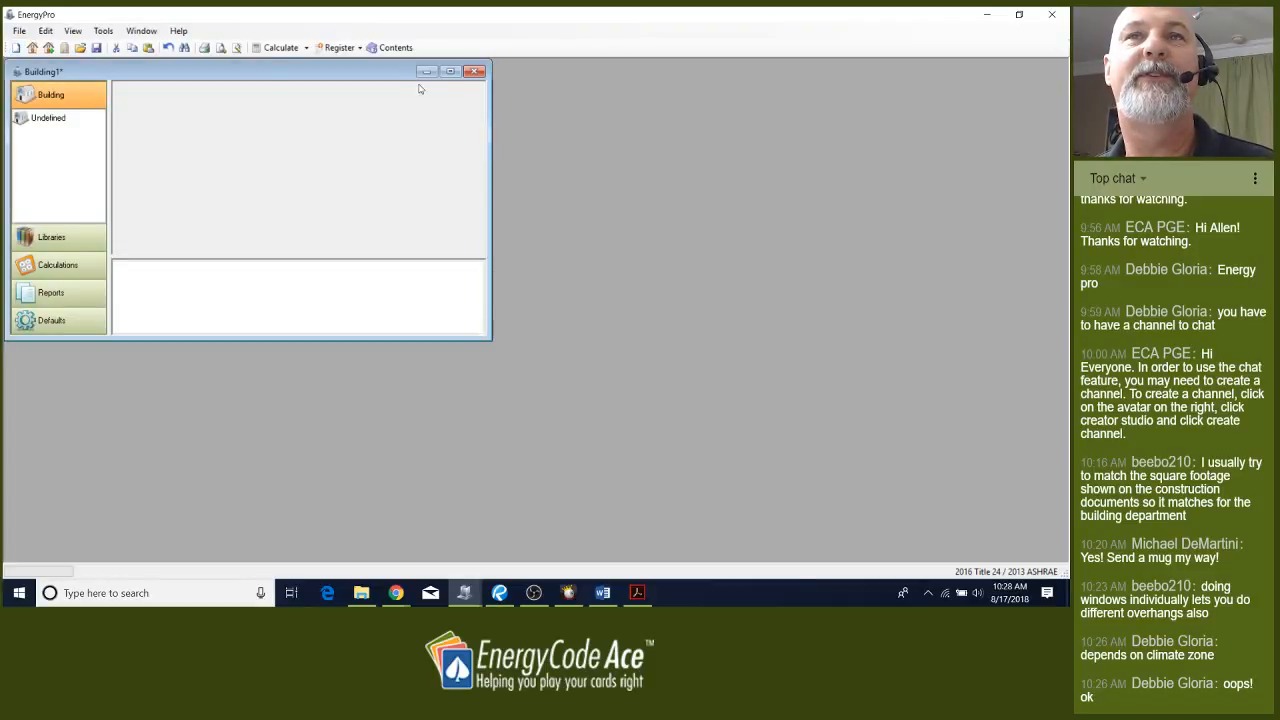
click(450, 72)
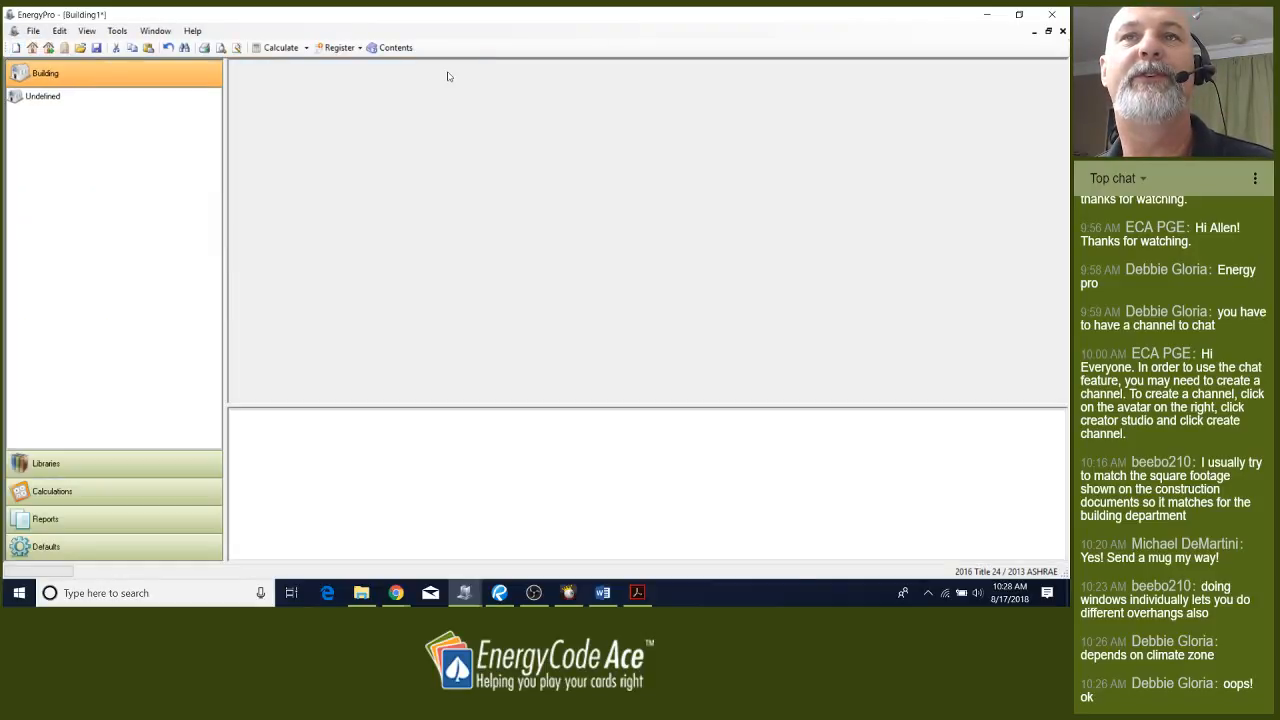
Open the undefined building's project design data and name the building Two-story C&C
click(46, 95)
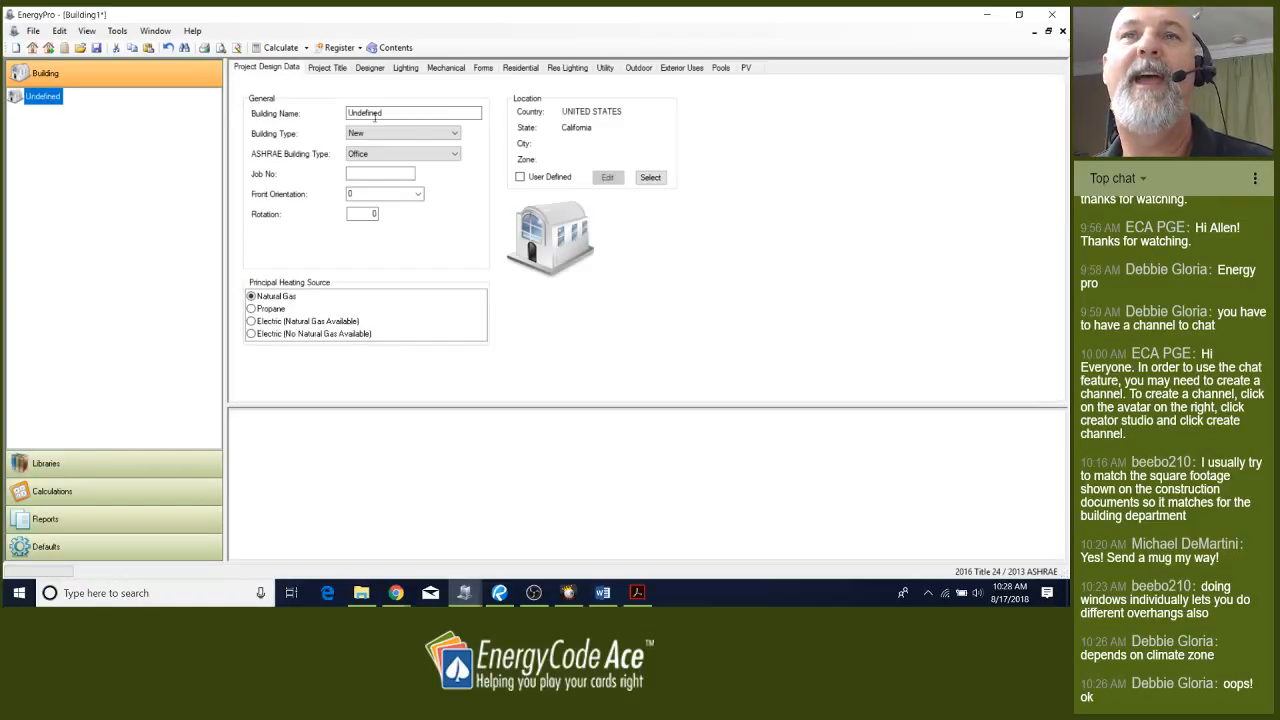
double_click(403, 117)
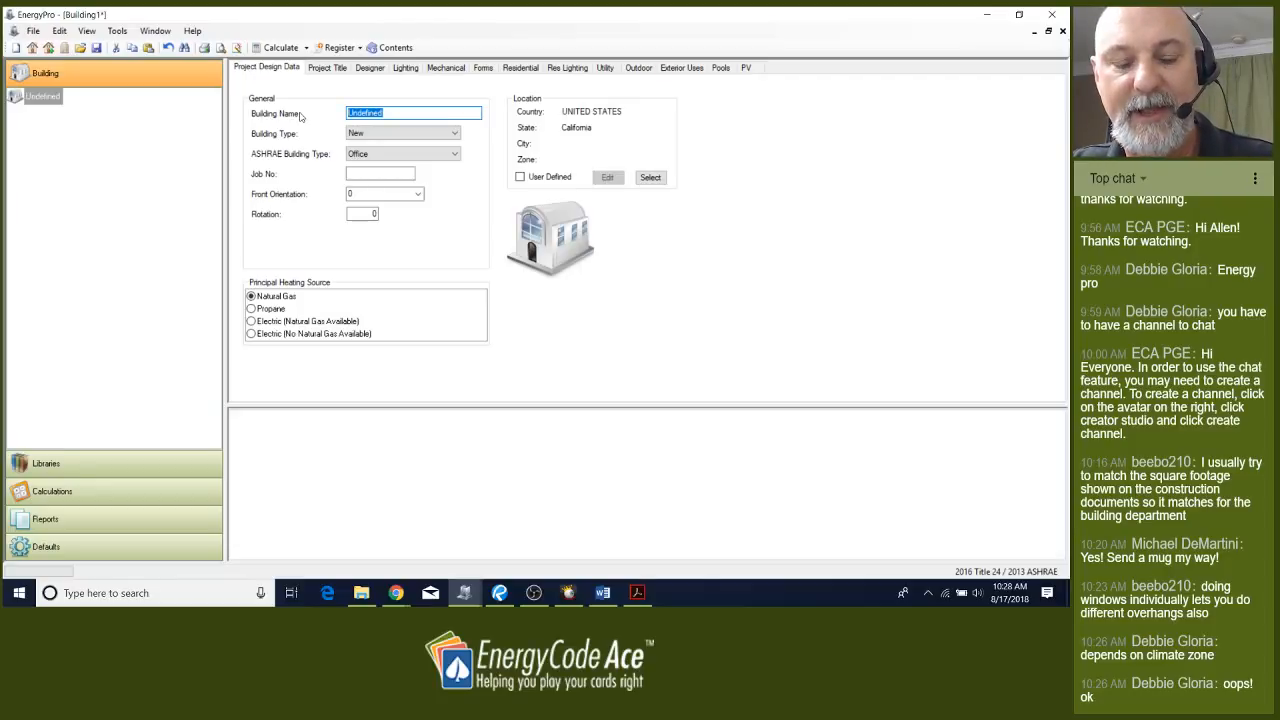
text(Two-)
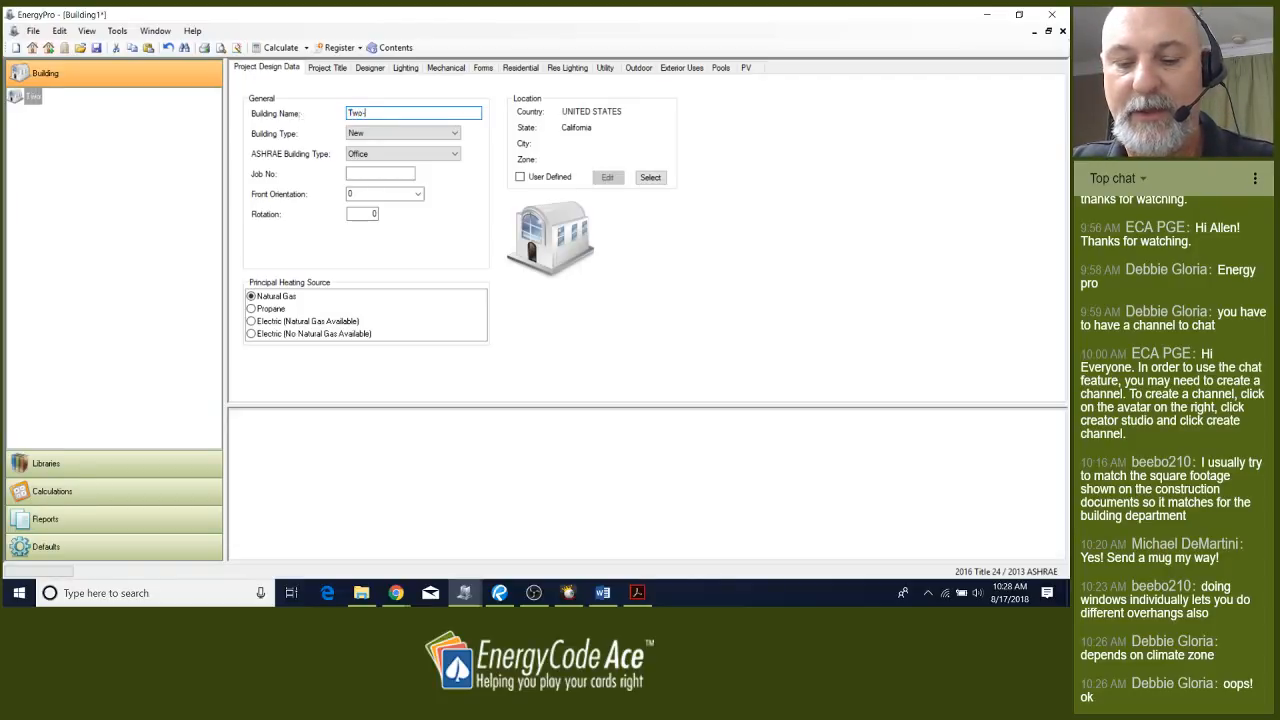
text(st)
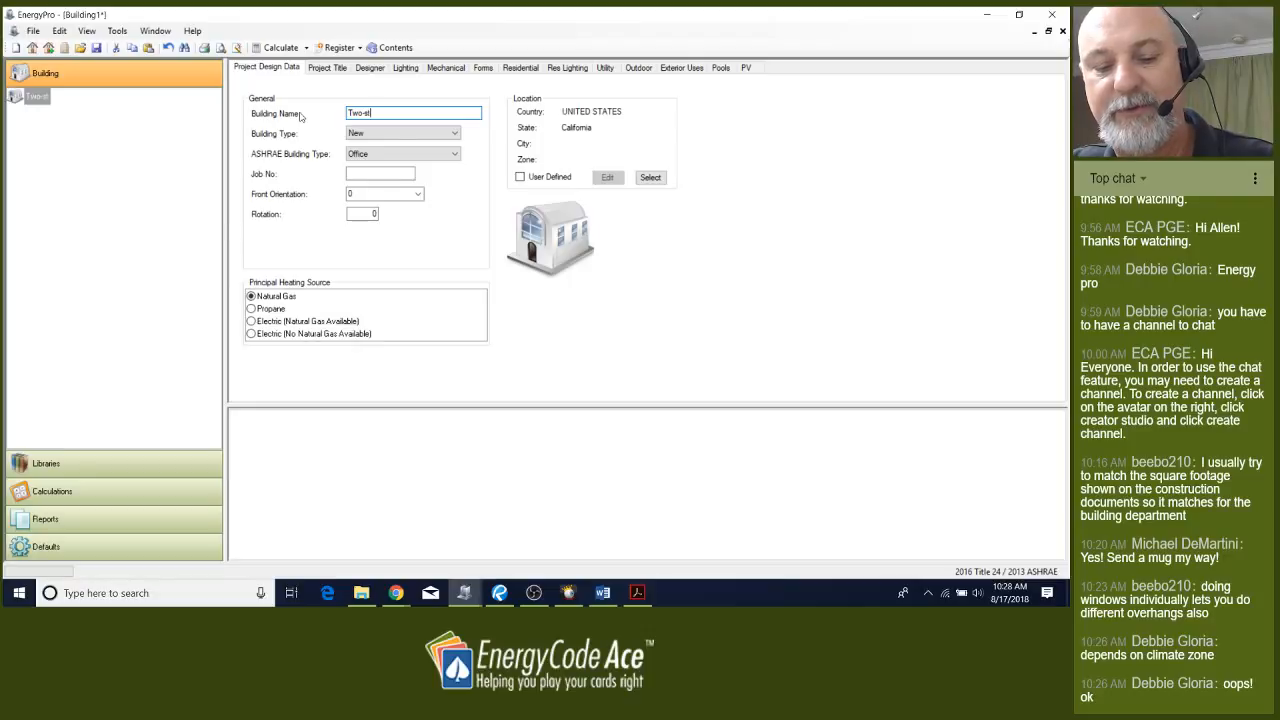
text(rry)
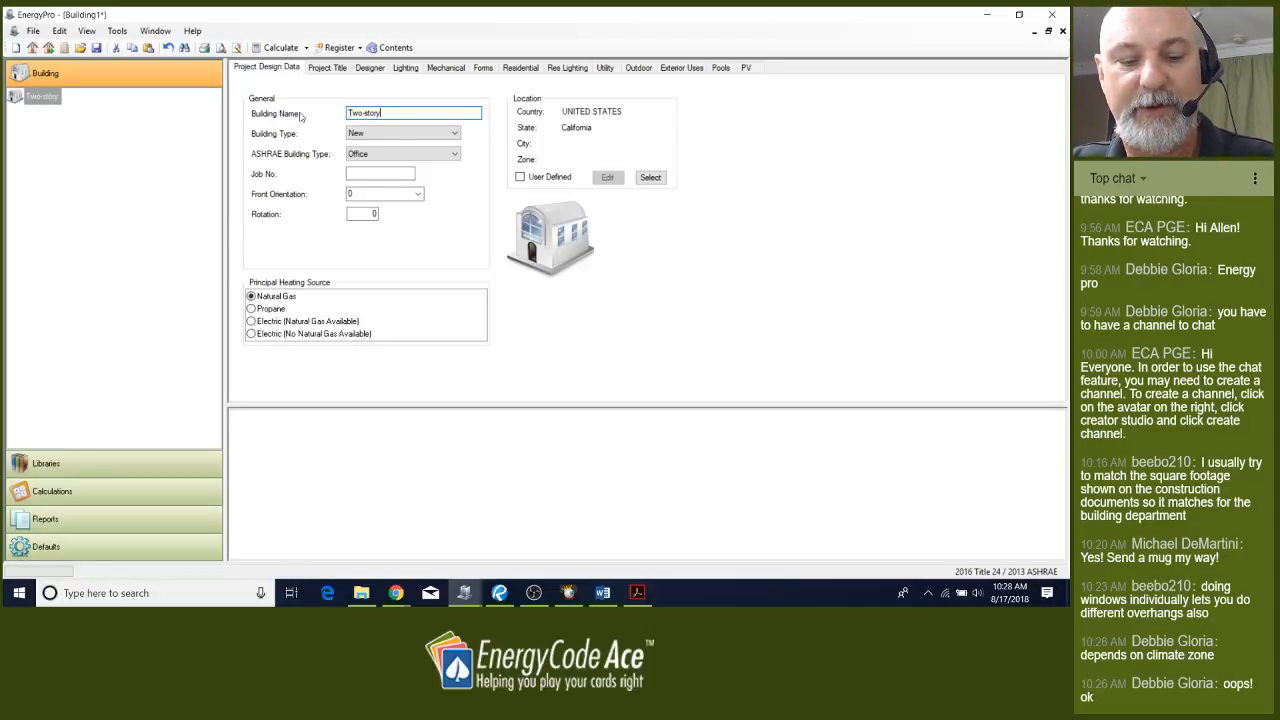
text( C&C)
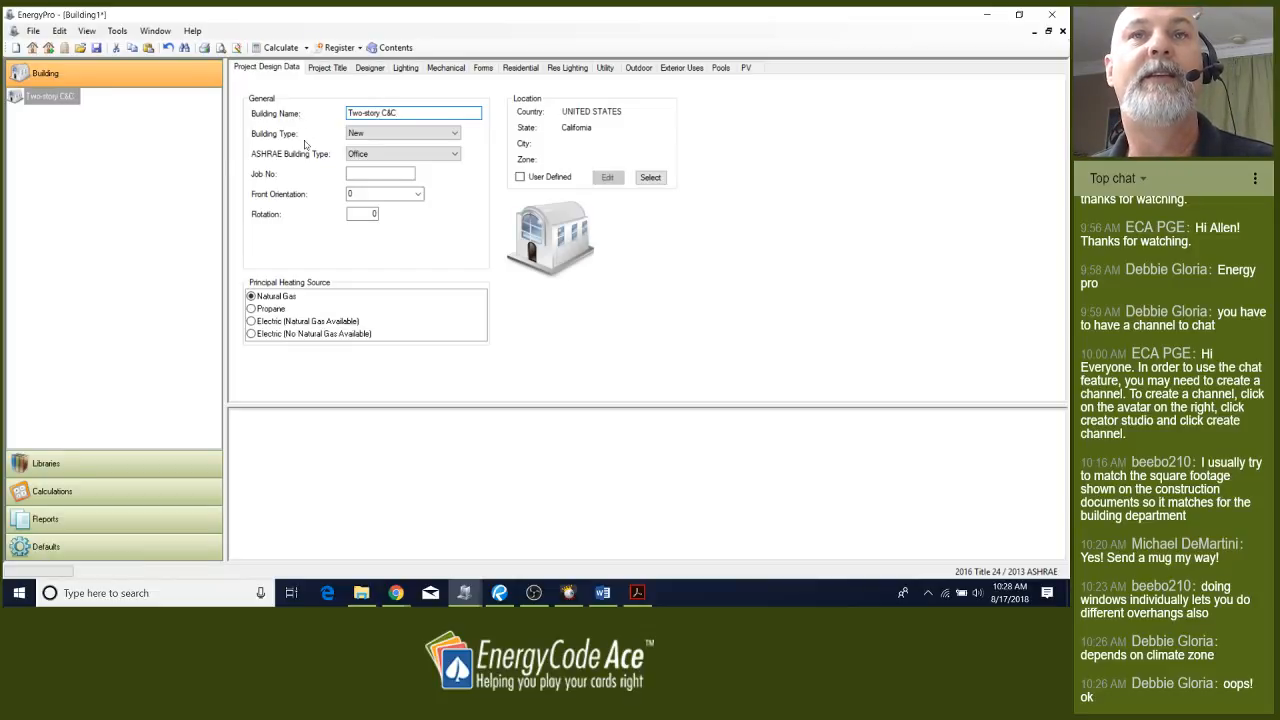
Set the building's front orientation to 46 and its principal heating source to Propane
click(377, 194)
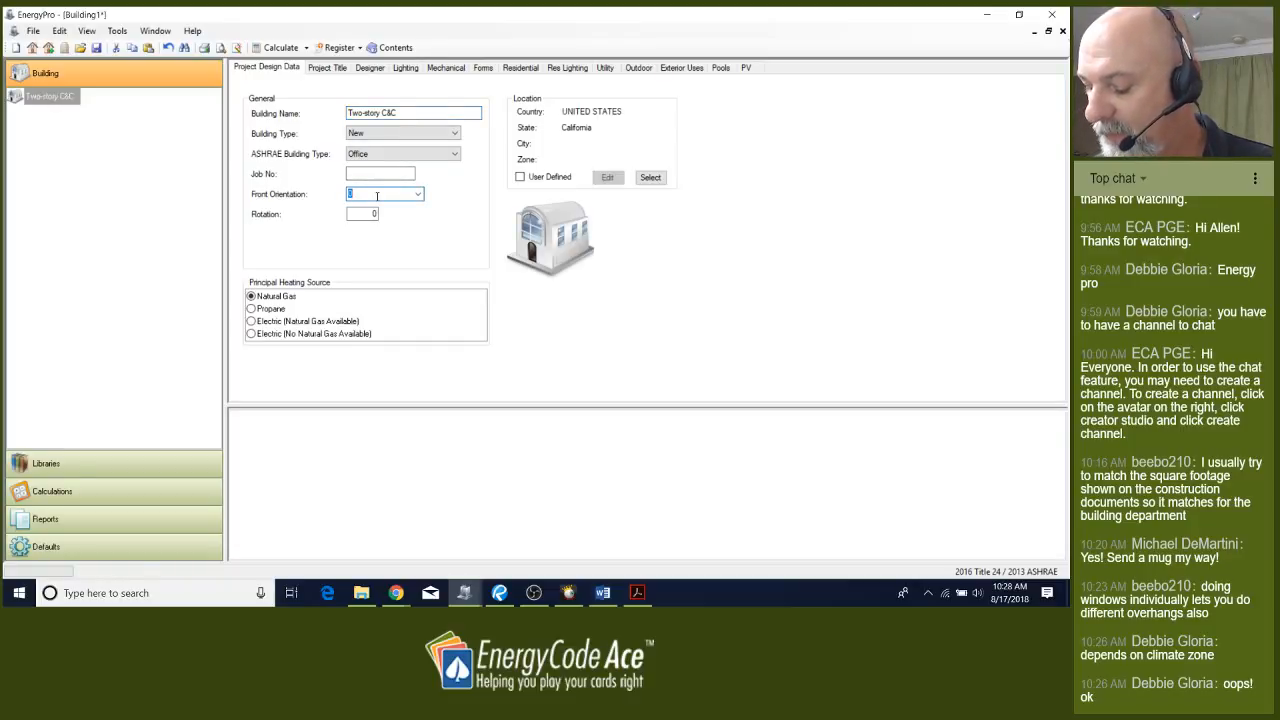
text(45)
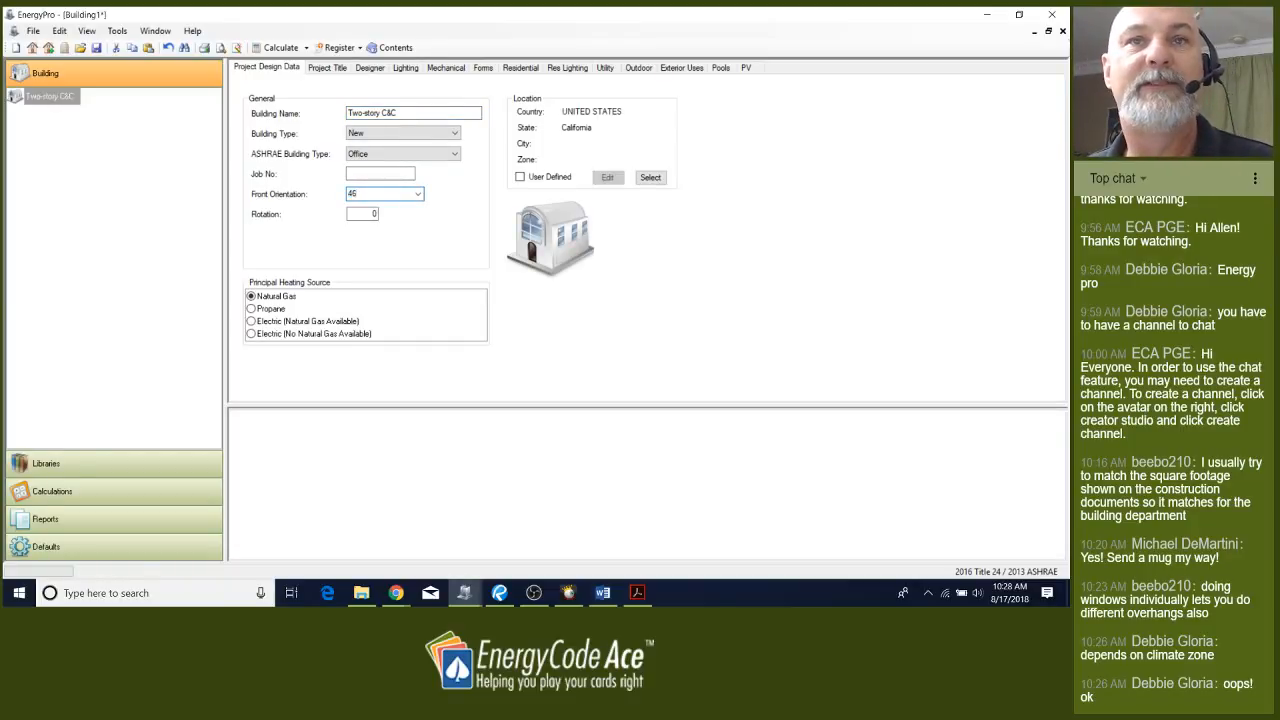
click(374, 215)
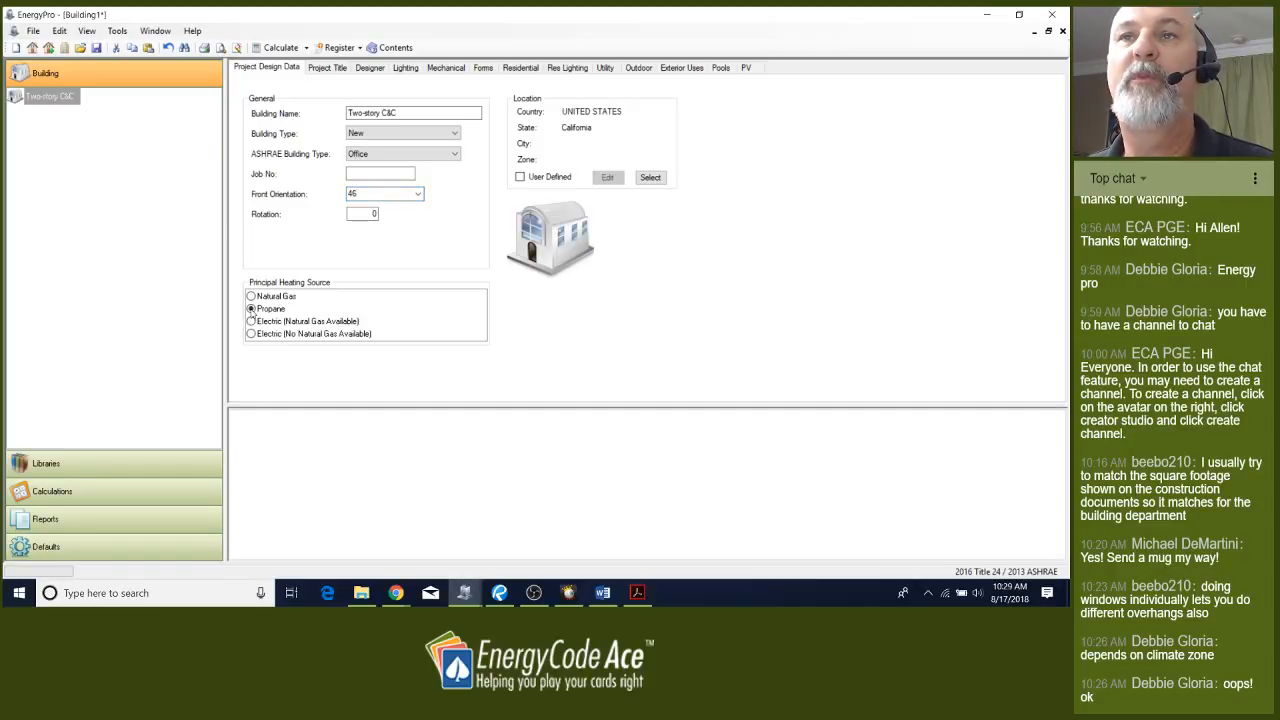
Set the project location to Sonora RS in California, United States
click(650, 177)
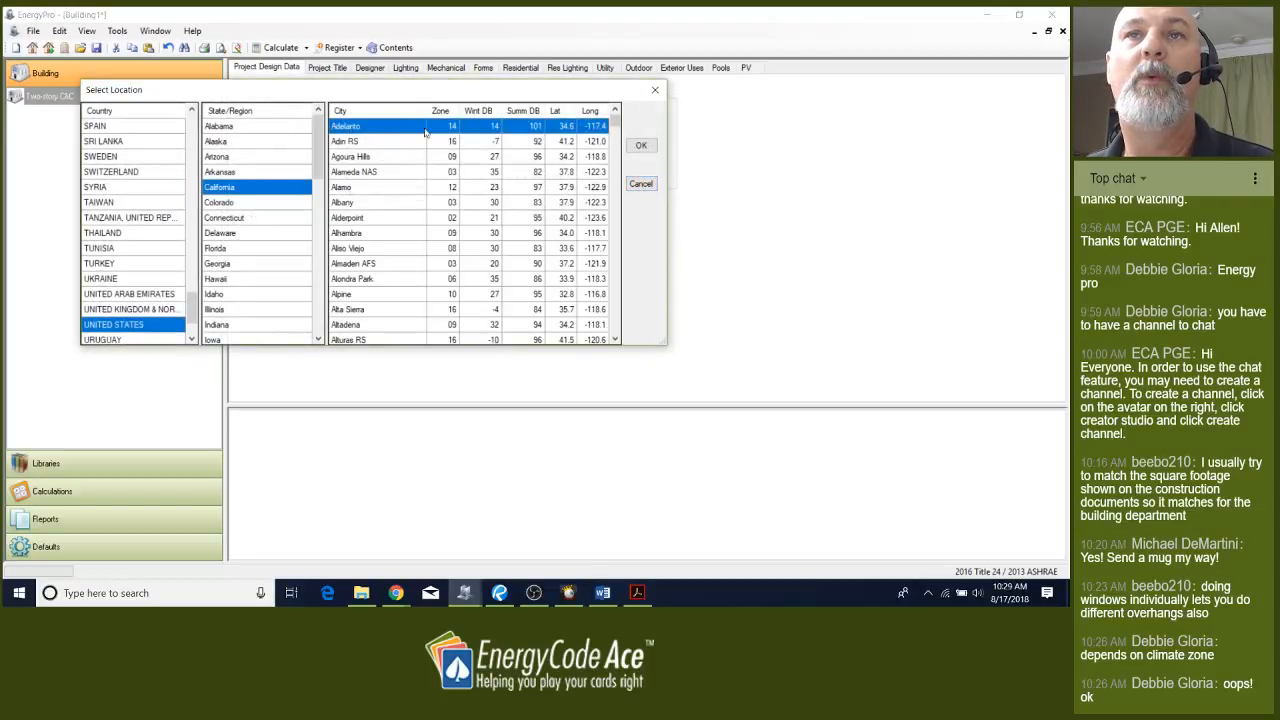
drag(617, 124, 621, 295)
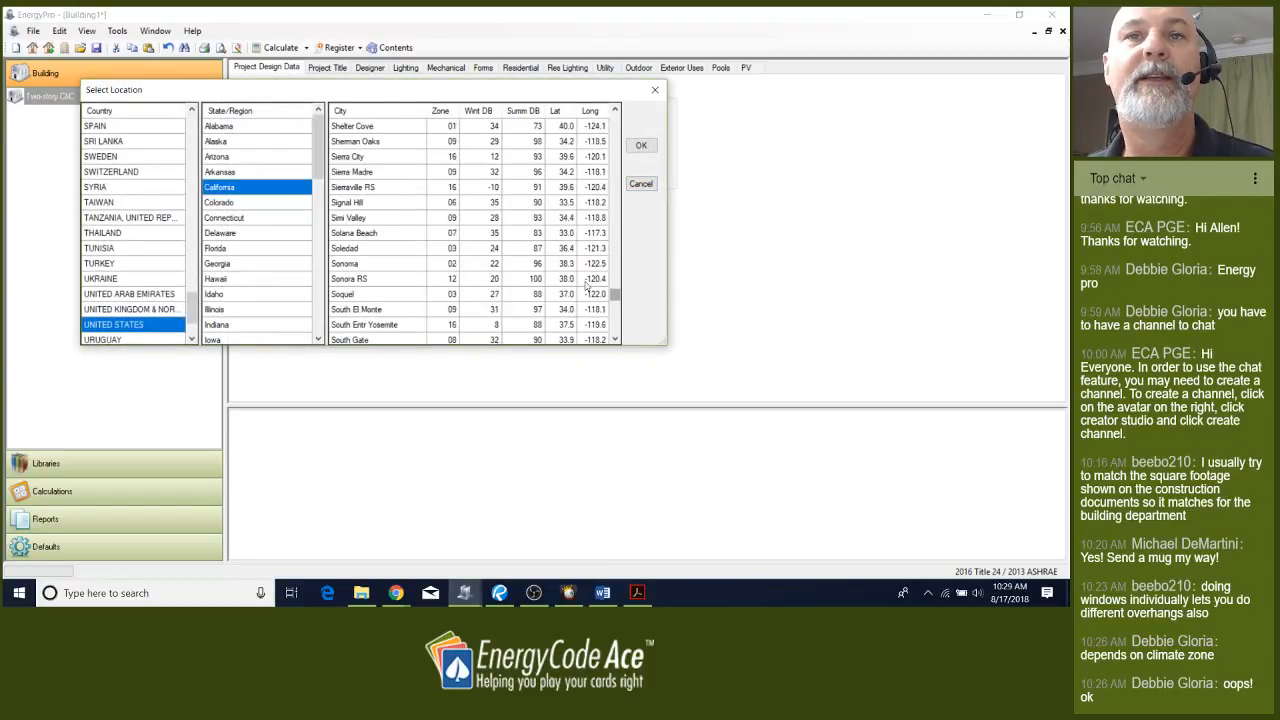
click(350, 277)
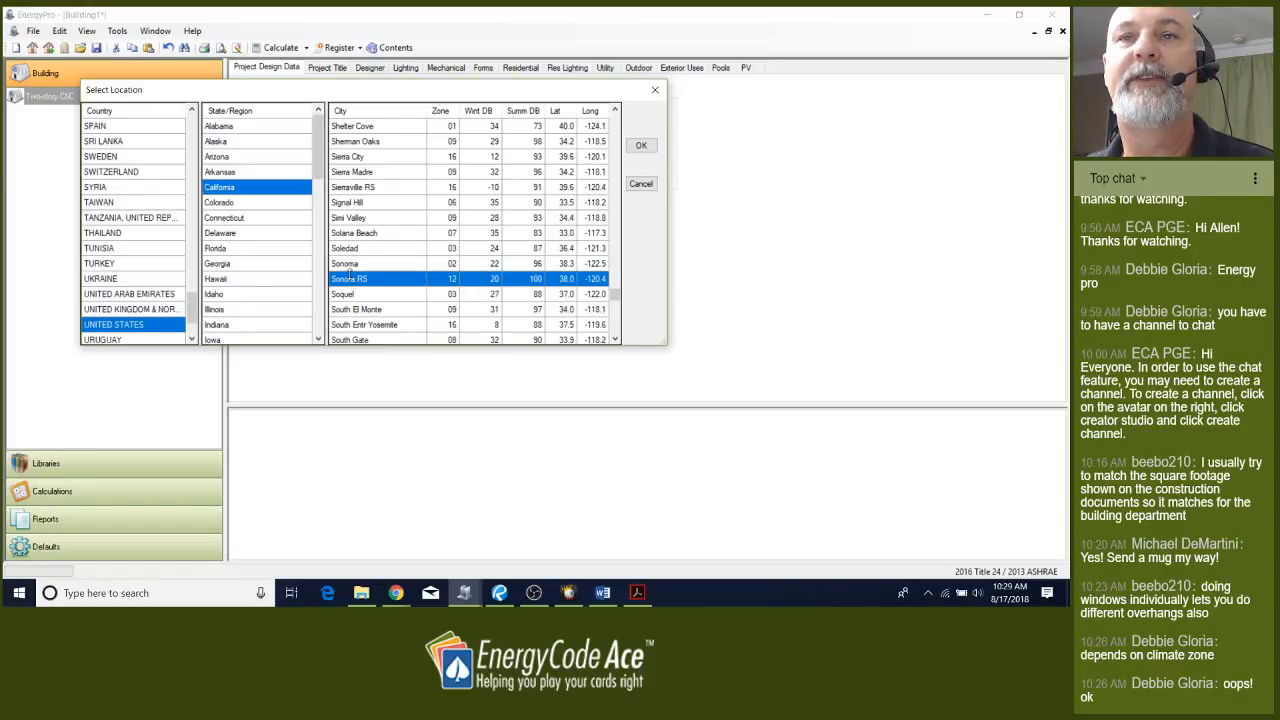
click(642, 147)
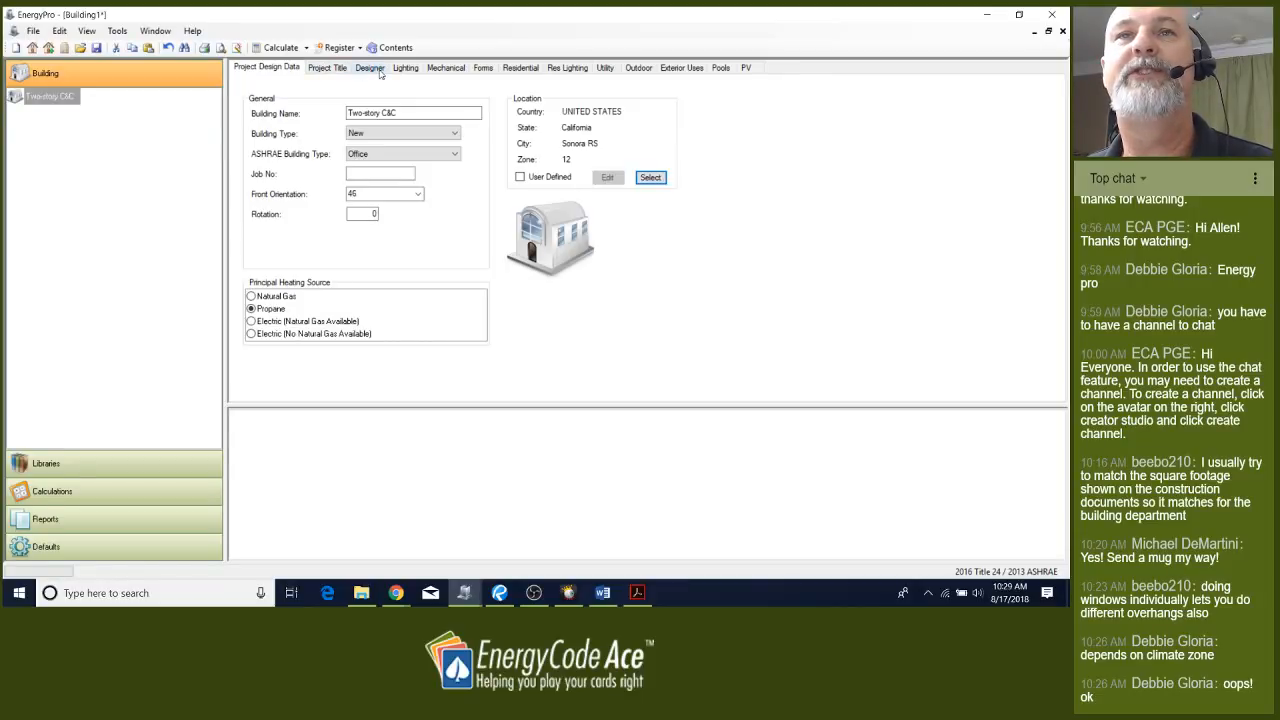
Open the residential crawlspace height for editing, and switch to the plan set to check the section at the entry
click(530, 69)
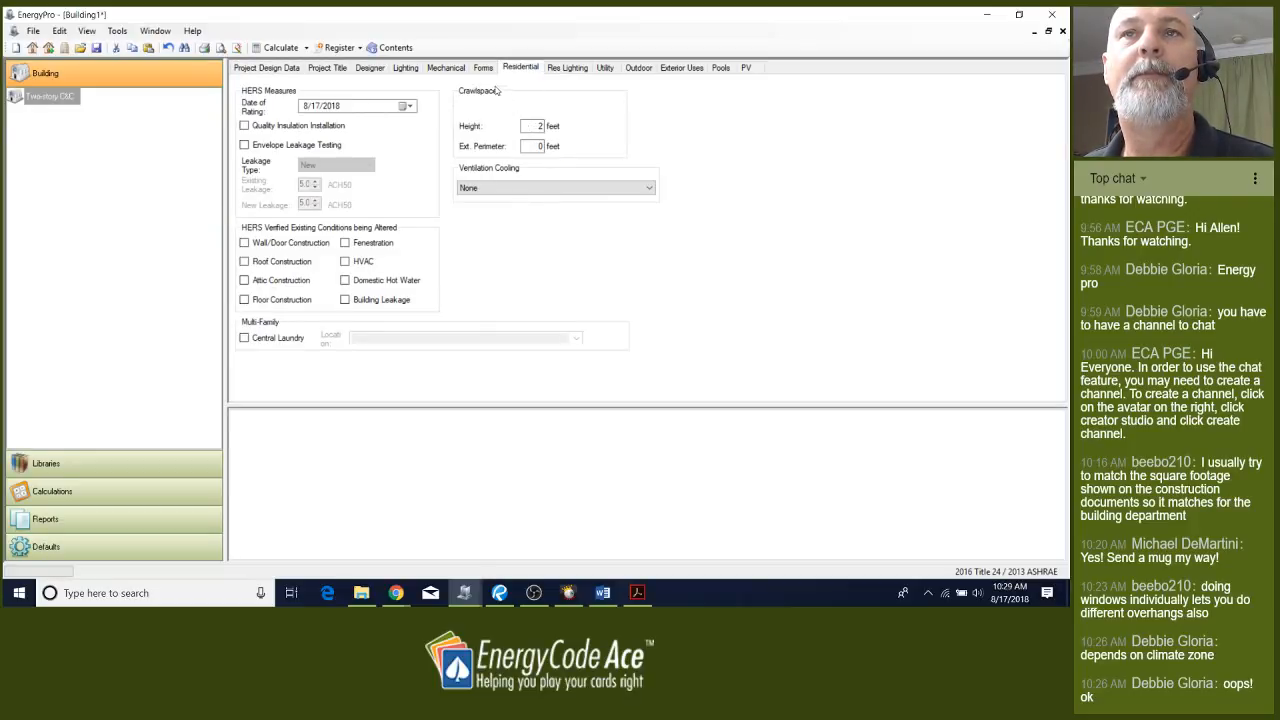
double_click(536, 126)
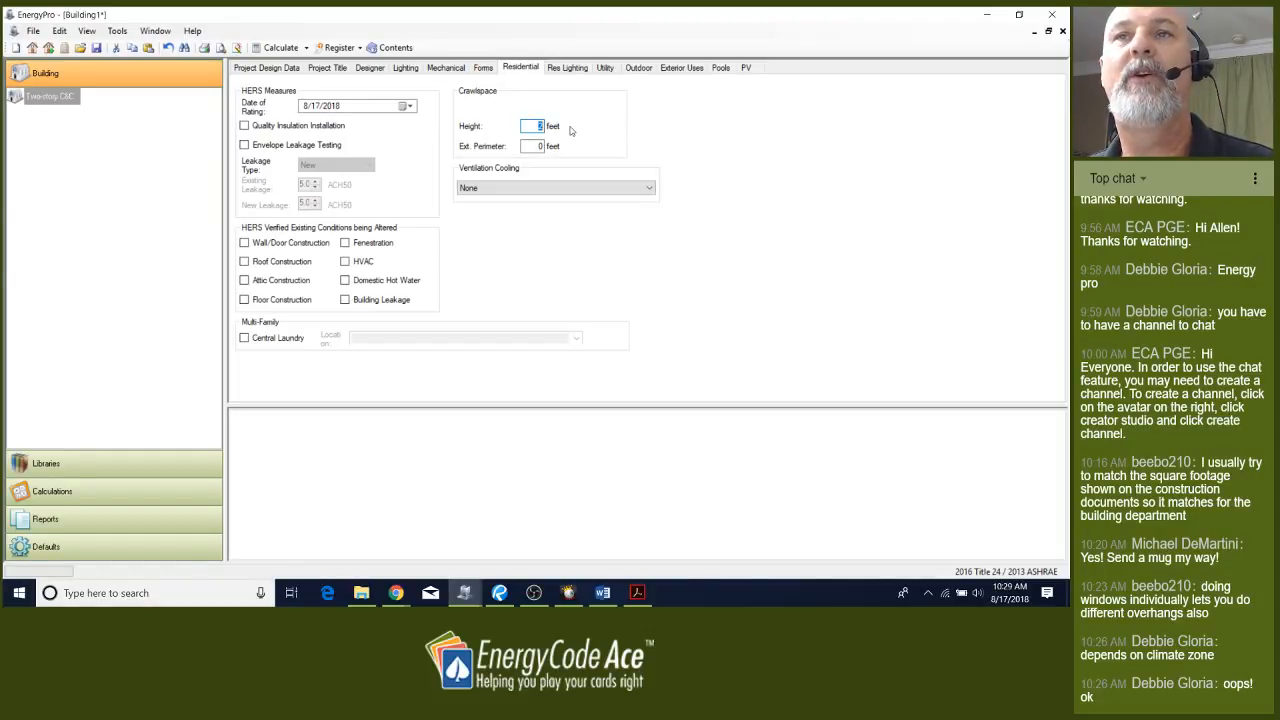
click(502, 595)
scroll(470, 330, down, 1)
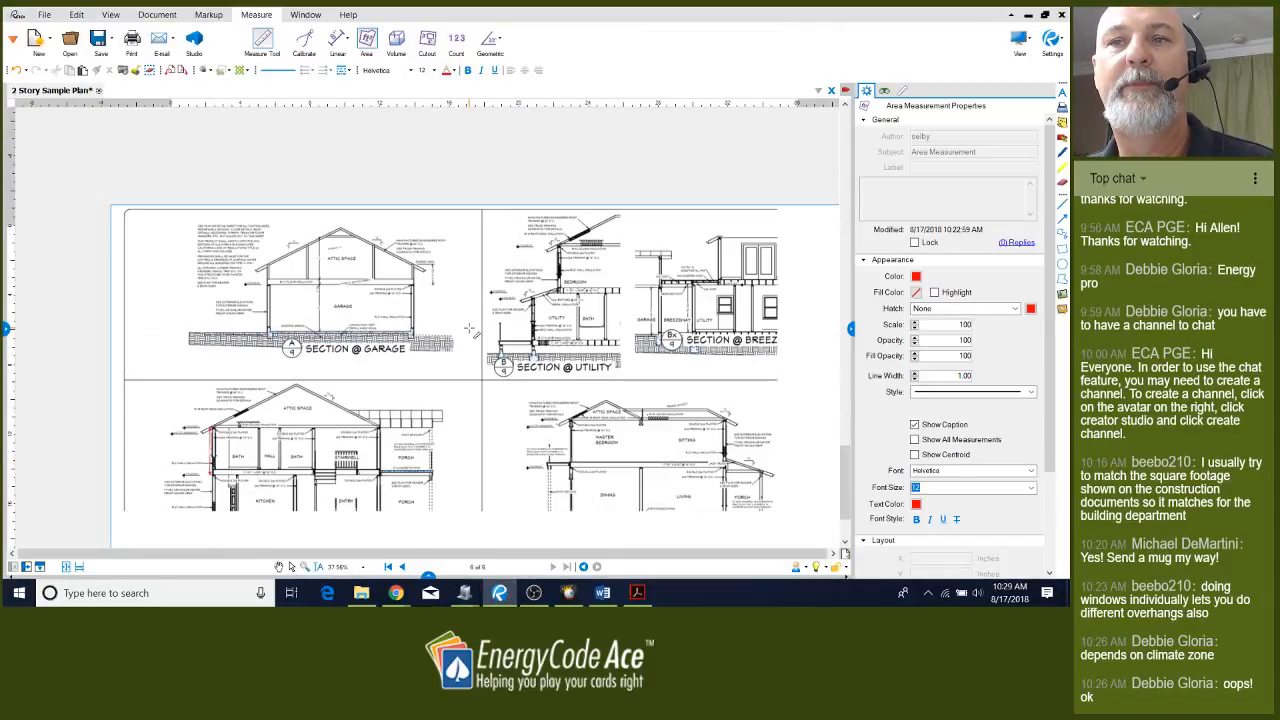
scroll(345, 493, down, 1)
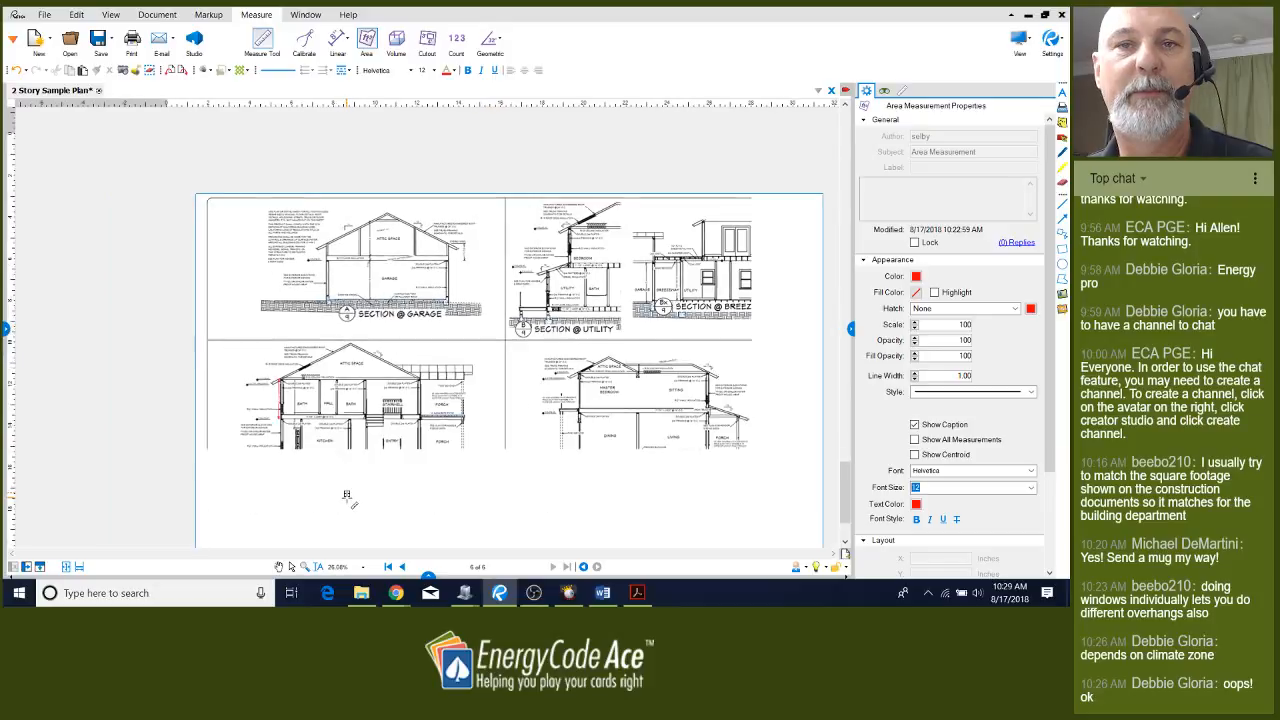
scroll(346, 494, up, 2)
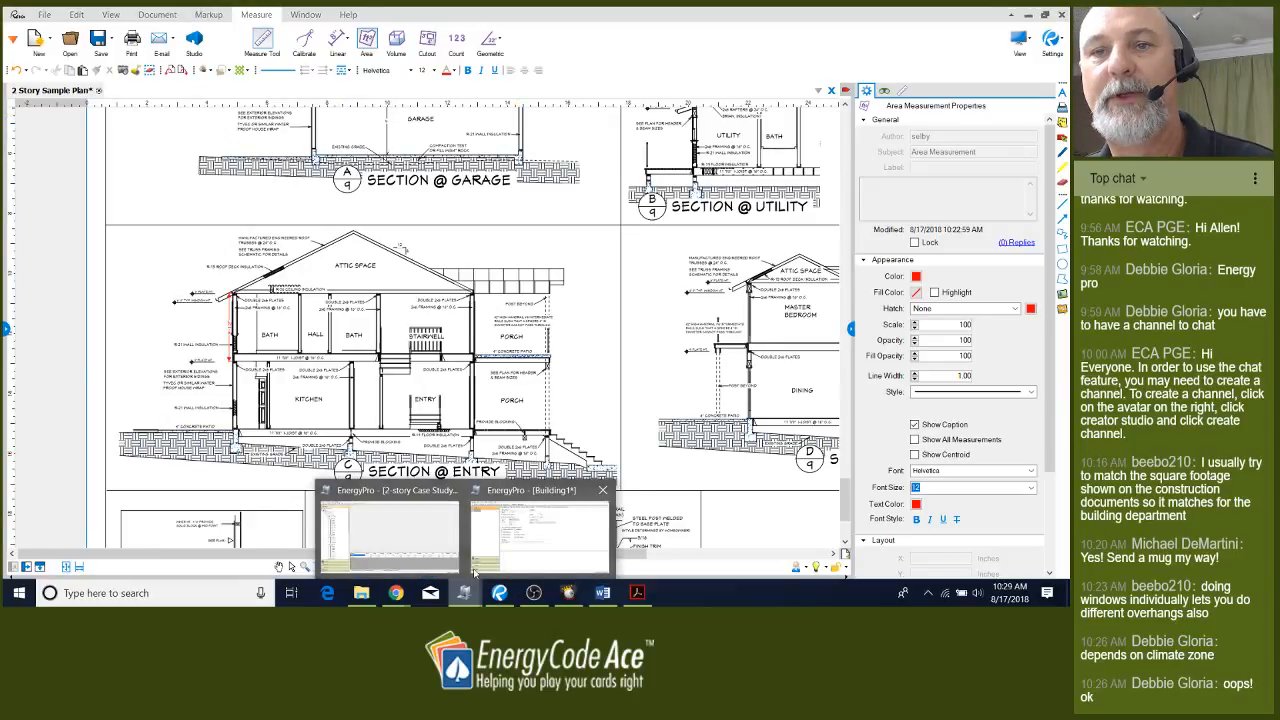
Return to EnergyPro and set the crawlspace height to 2 feet and its exterior perimeter to 184 feet
click(474, 572)
text(2)
key(Tab)
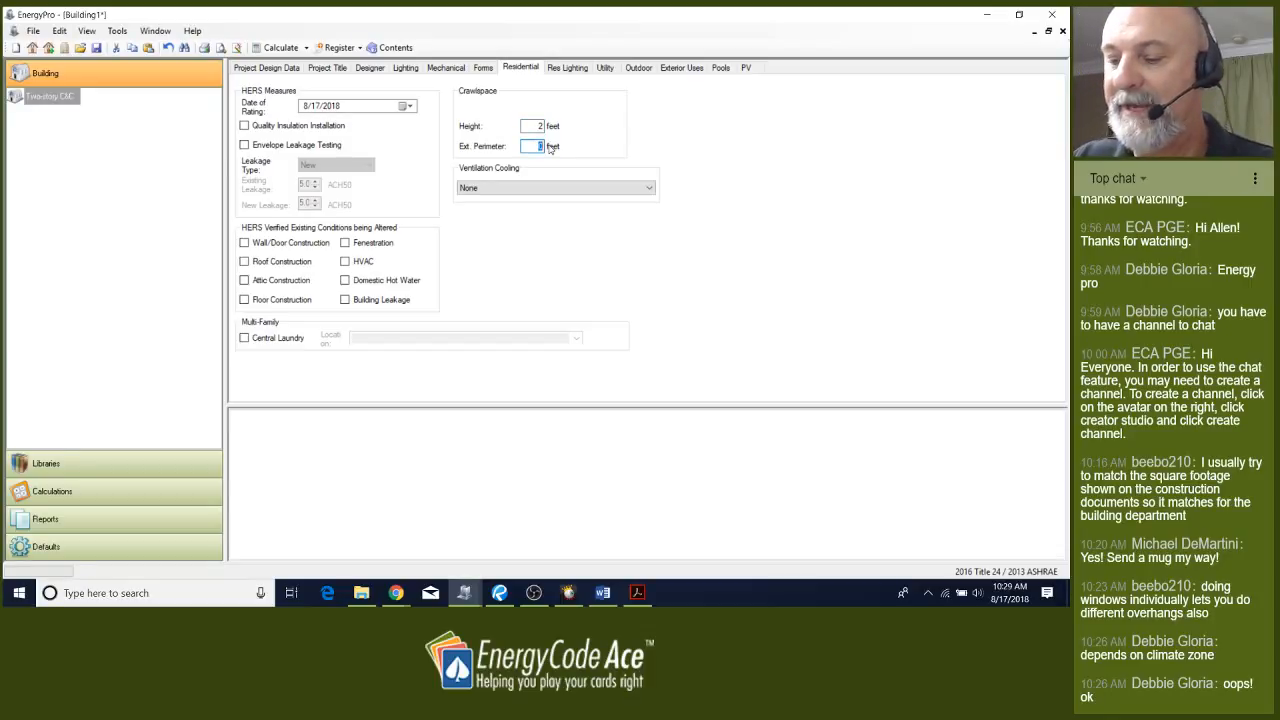
text(184)
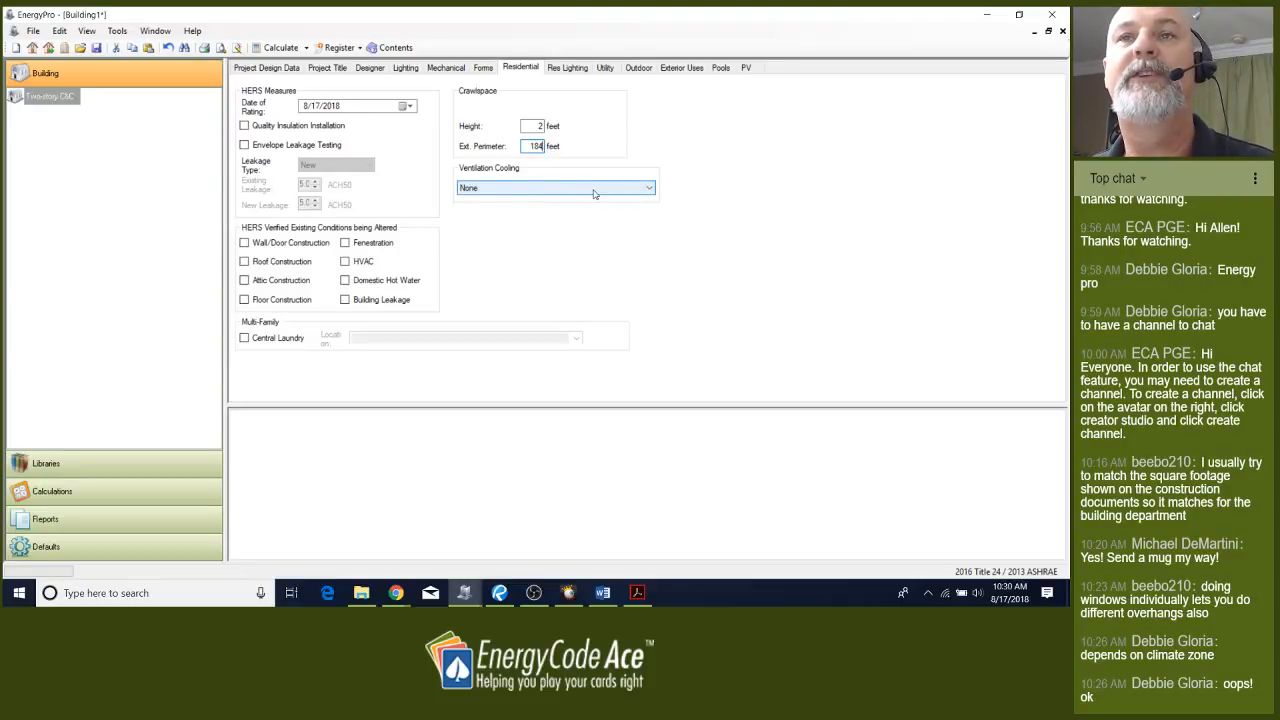
Switch to the plan set and examine the Title 24 energy features summary on page 2 for the ventilation equipment
click(499, 593)
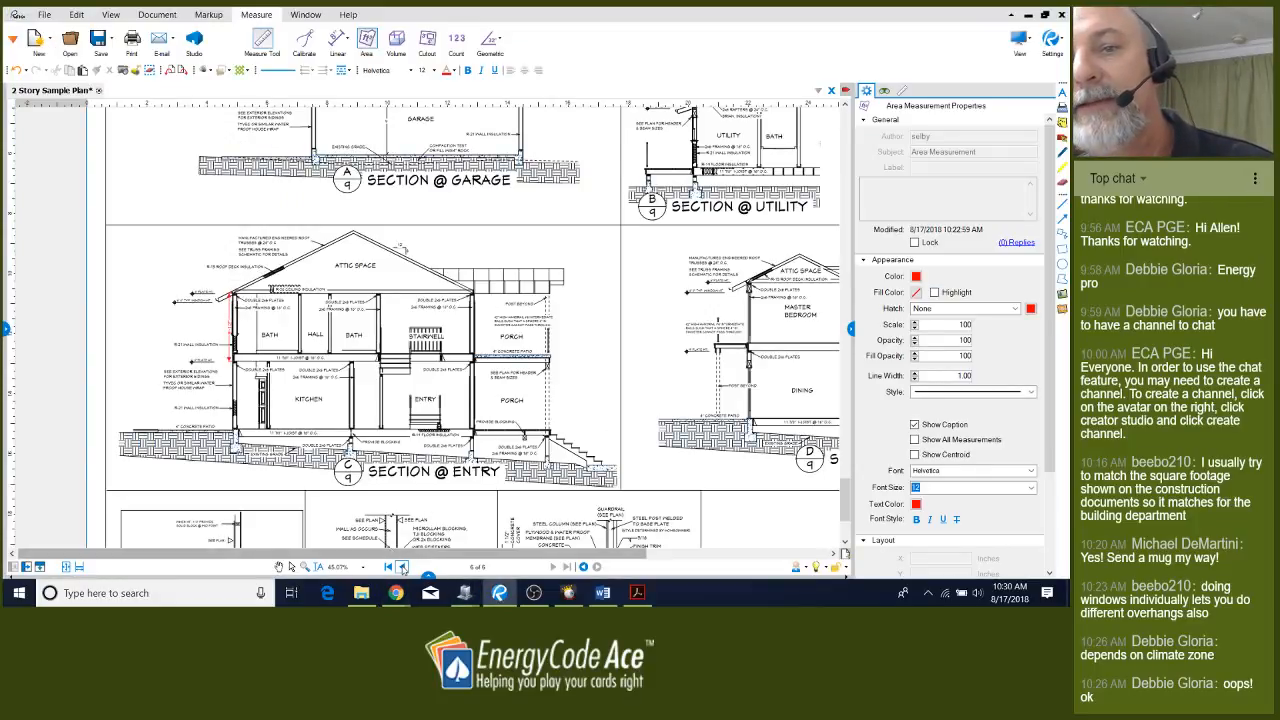
click(402, 566)
click(402, 566)
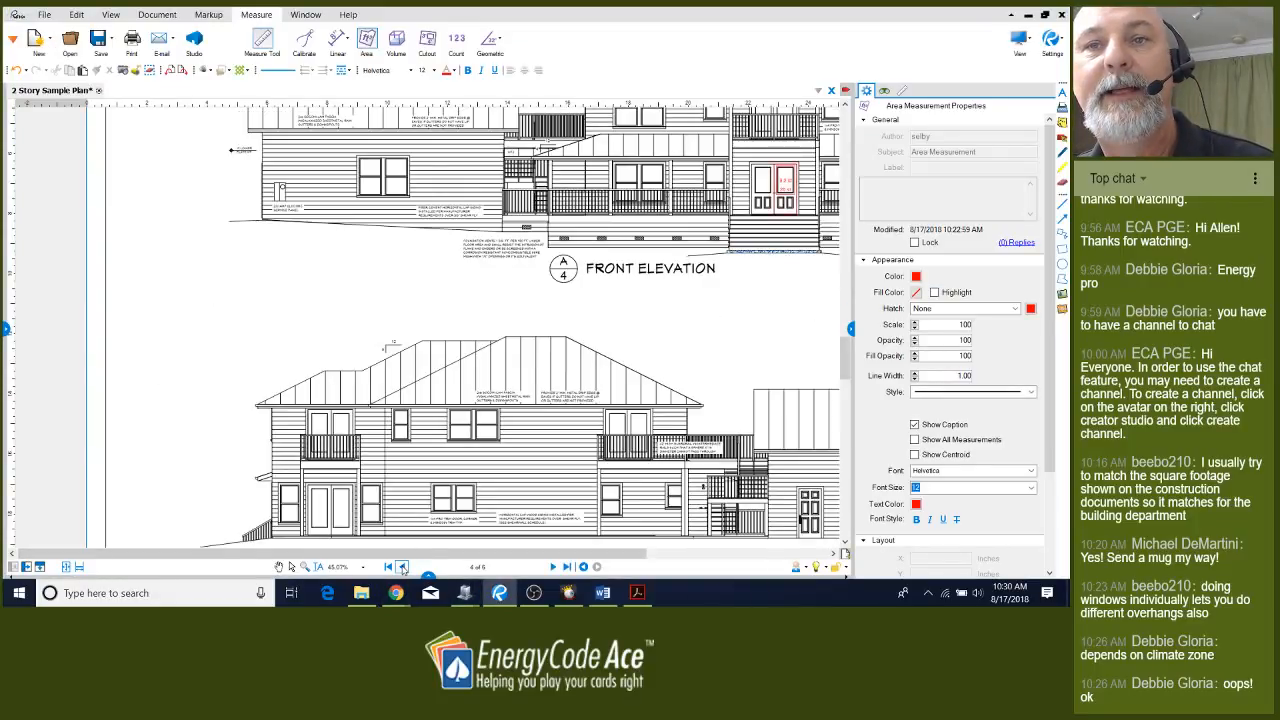
click(402, 566)
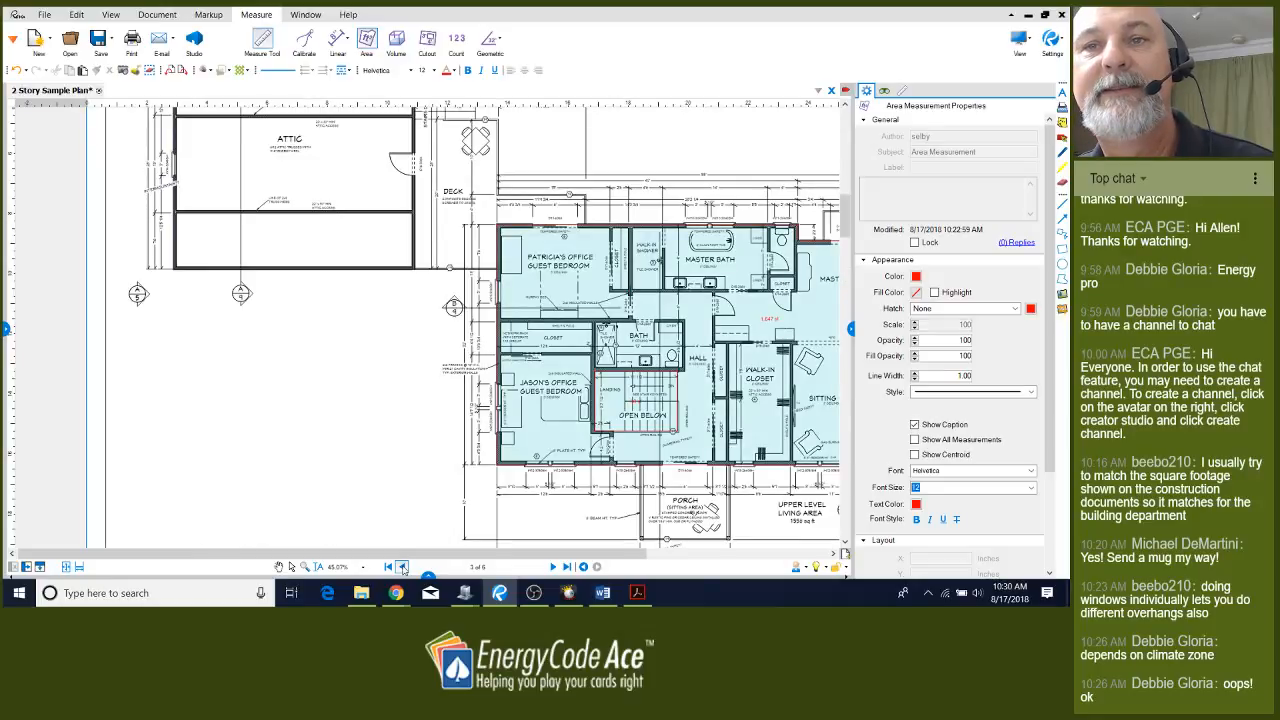
click(402, 566)
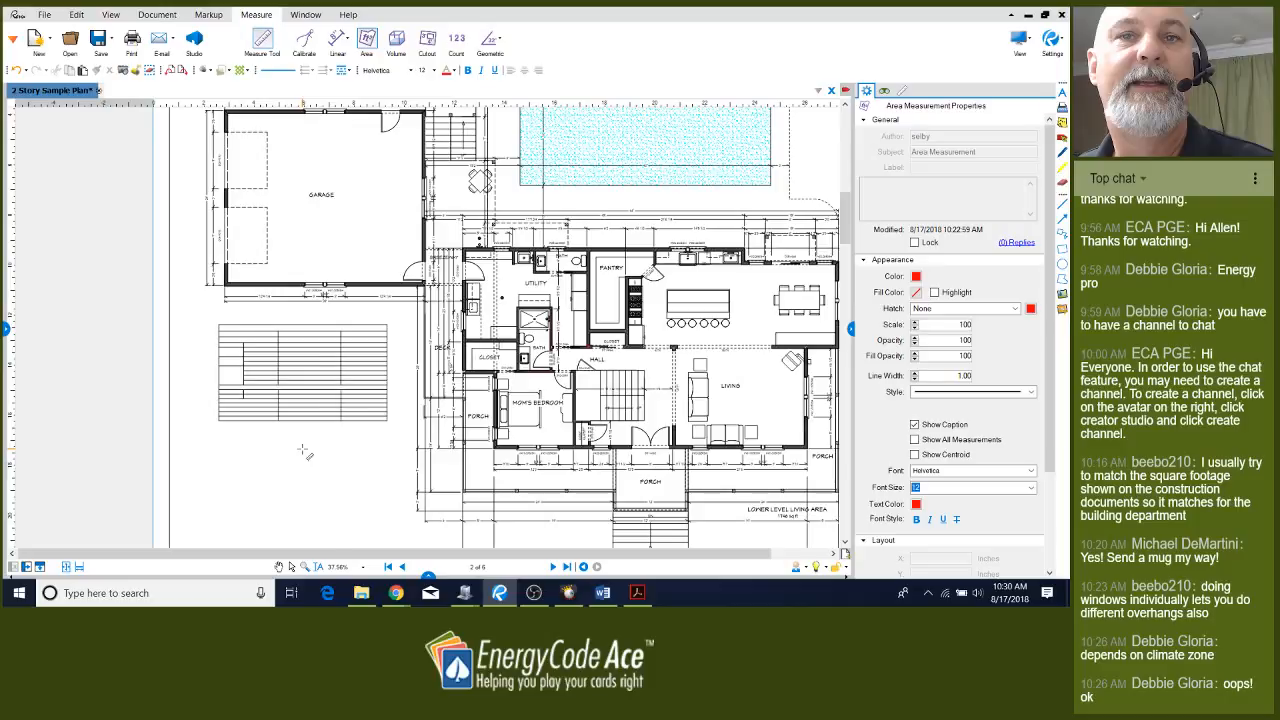
scroll(258, 395, up, 4)
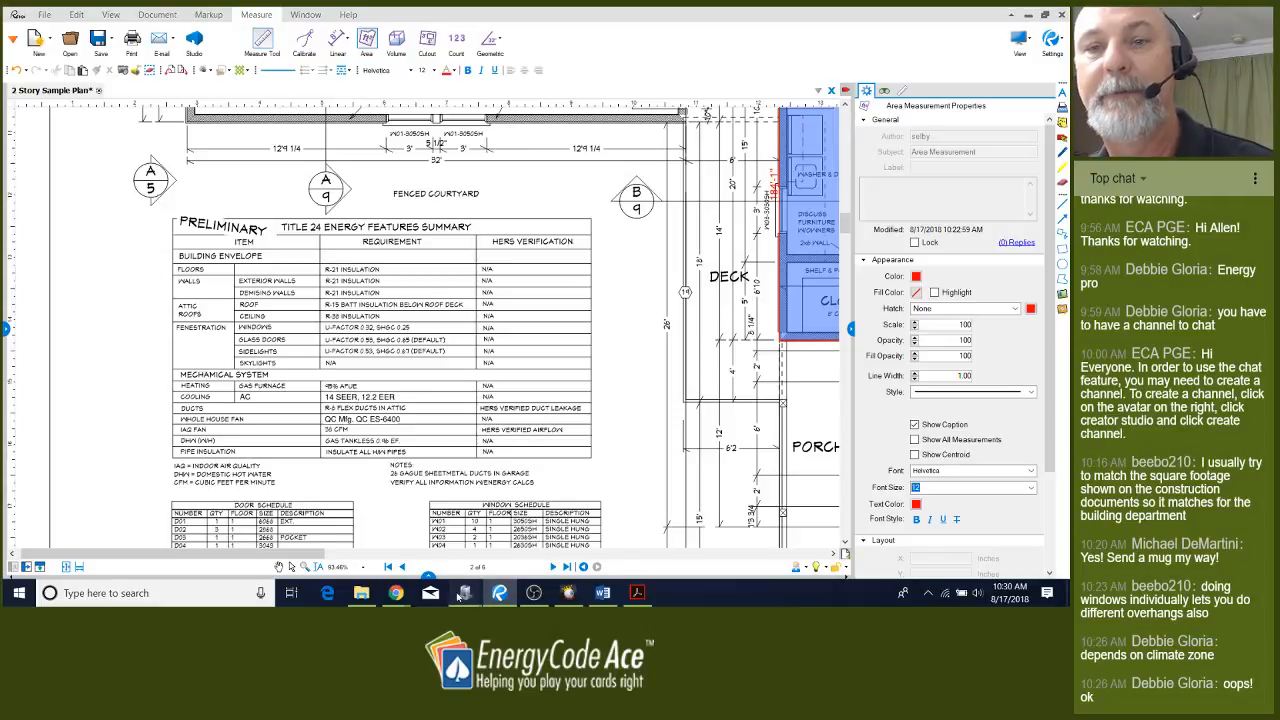
Return to EnergyPro and set the building's ventilation cooling to Whole House Fan
mouse_move(459, 597)
click(514, 542)
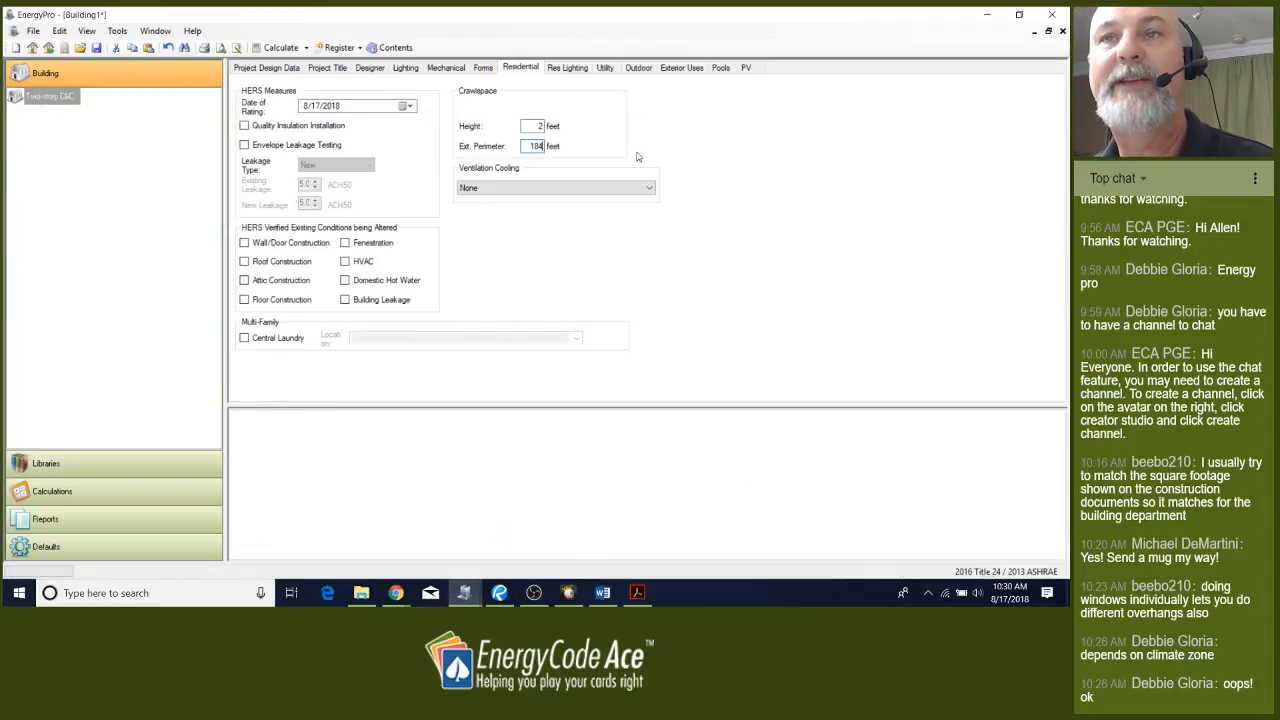
click(588, 190)
click(583, 209)
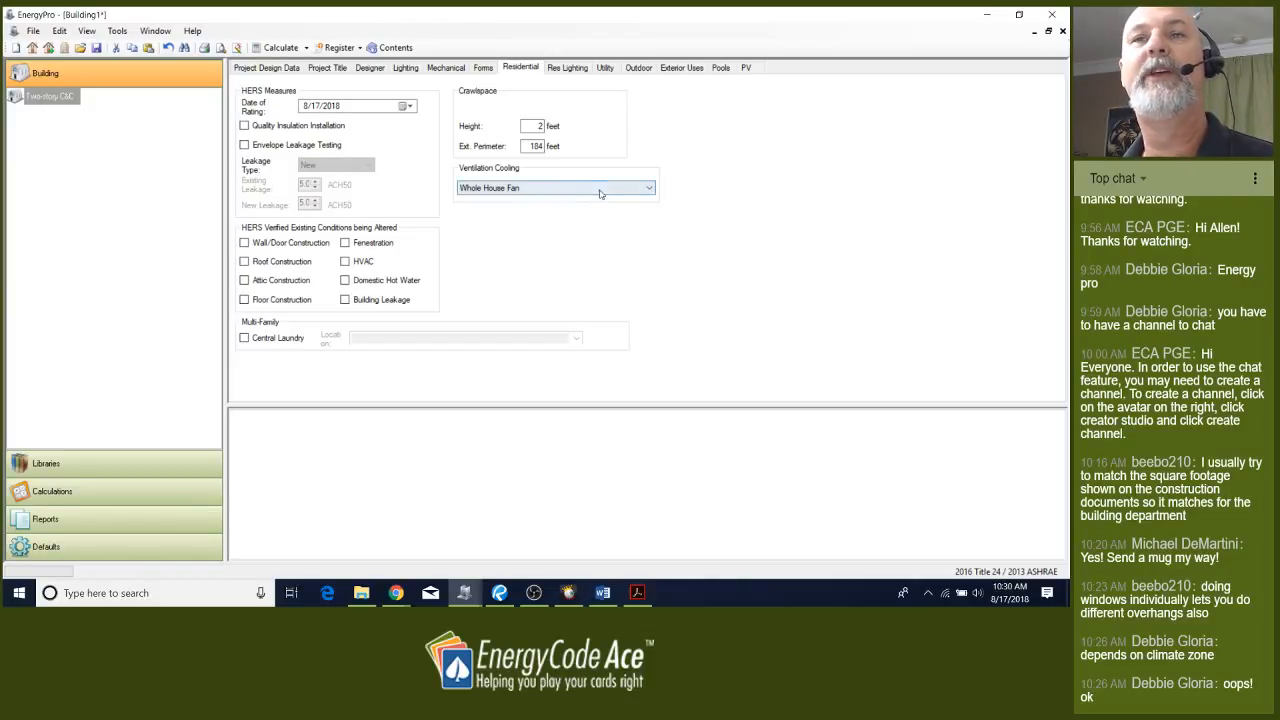
click(601, 193)
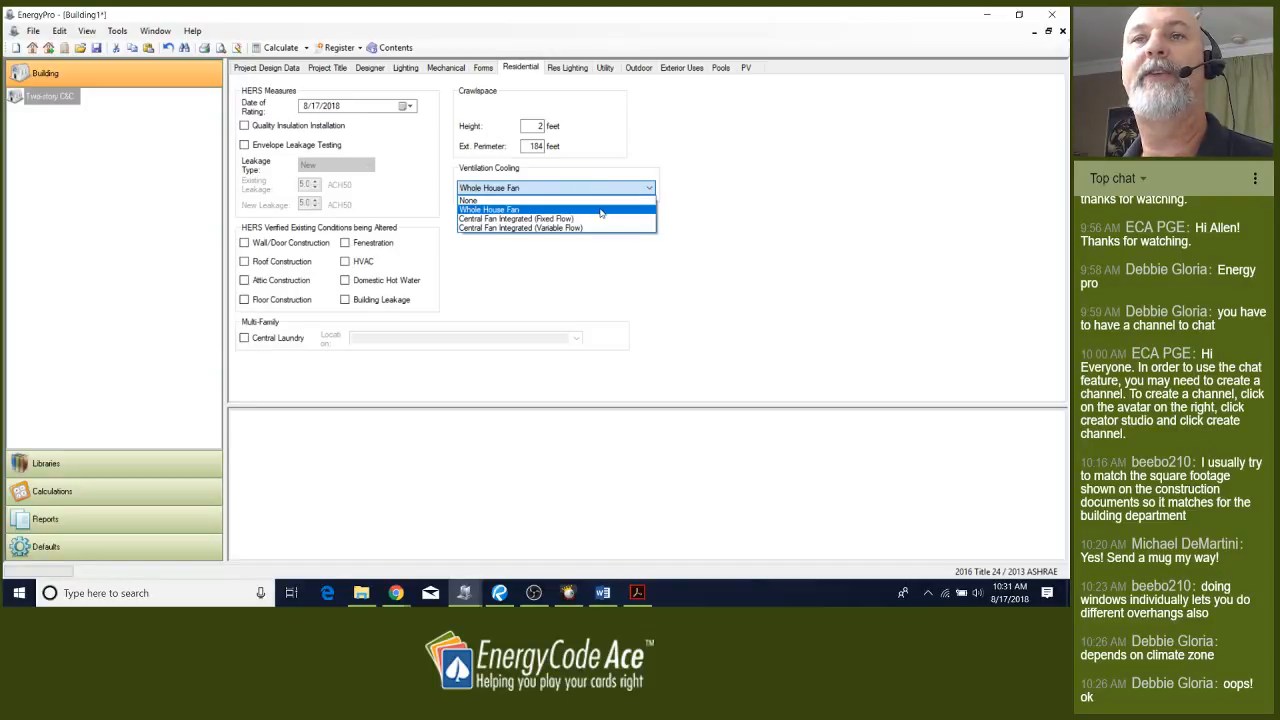
click(601, 212)
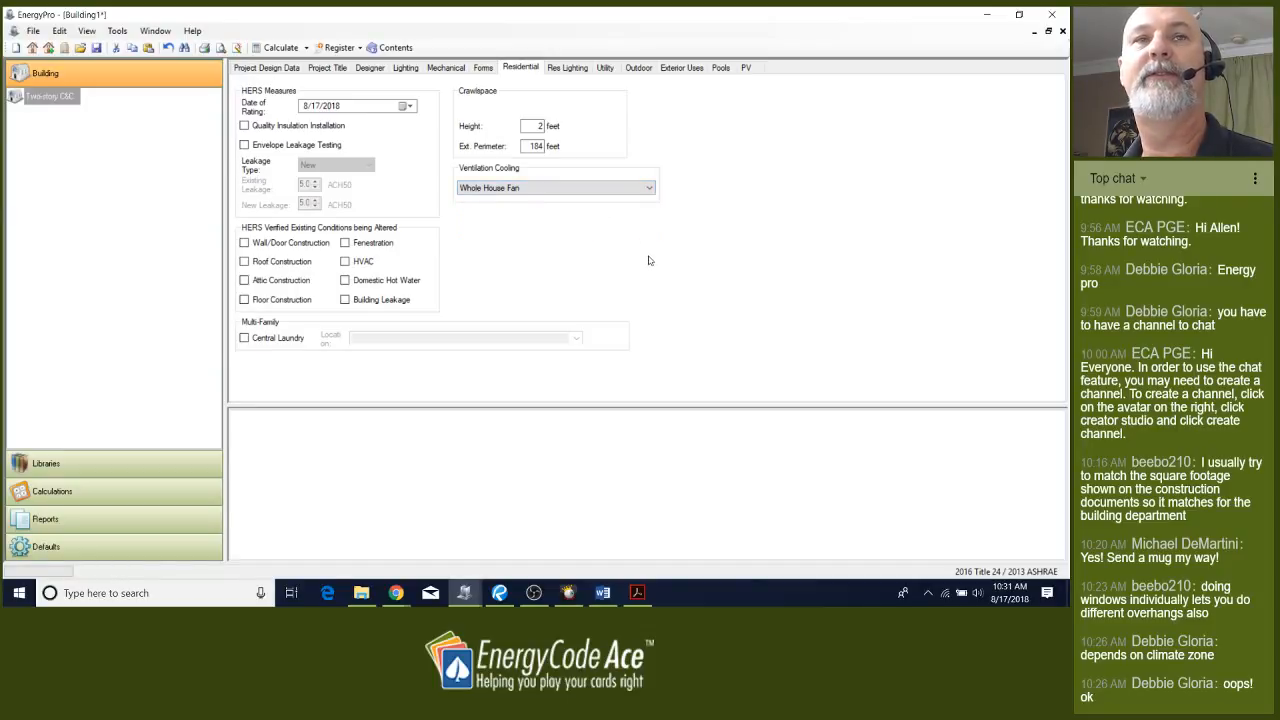
Add a plant to the two-story building in the project tree
right_click(64, 97)
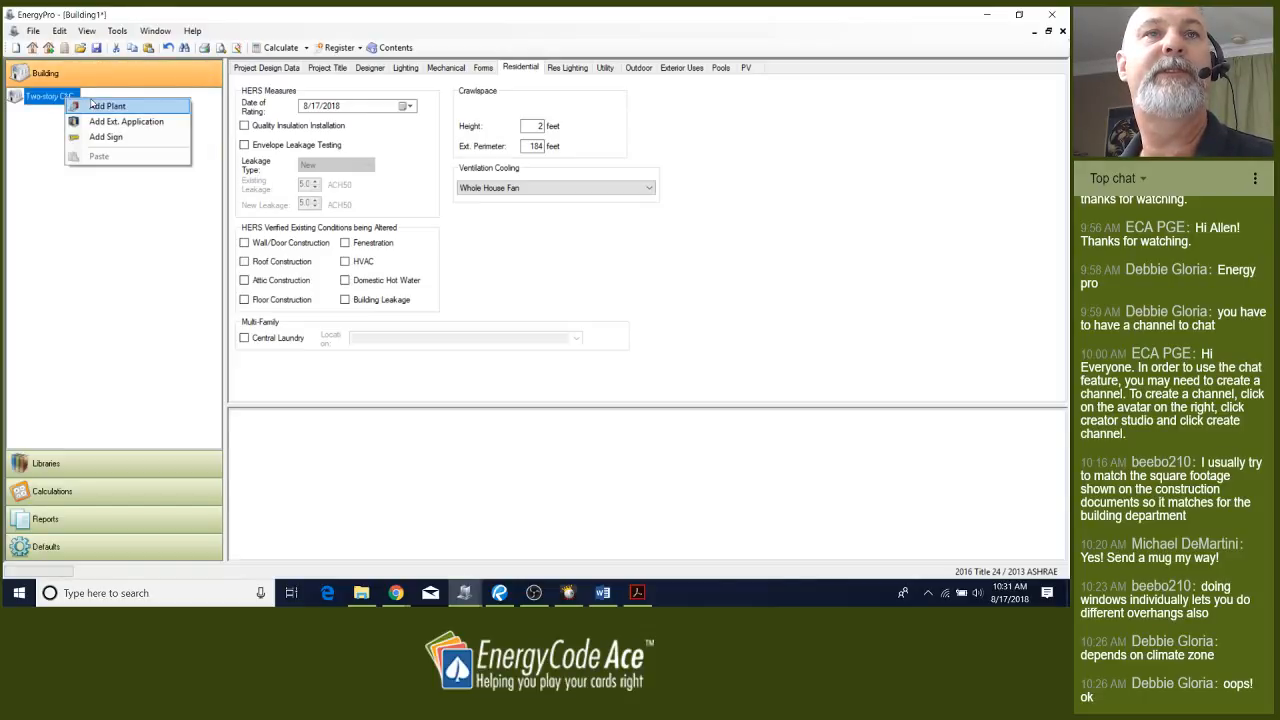
click(92, 102)
right_click(60, 97)
click(62, 113)
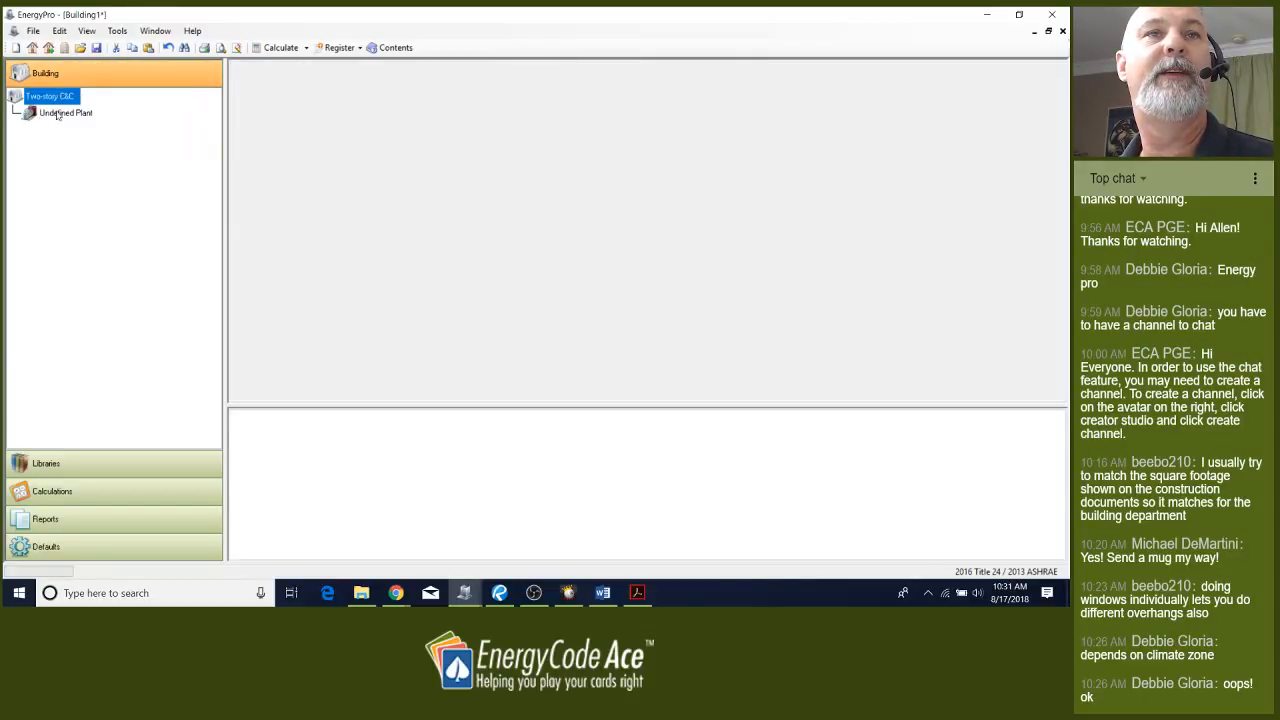
Add a system to the new plant and a zone under that system
right_click(64, 113)
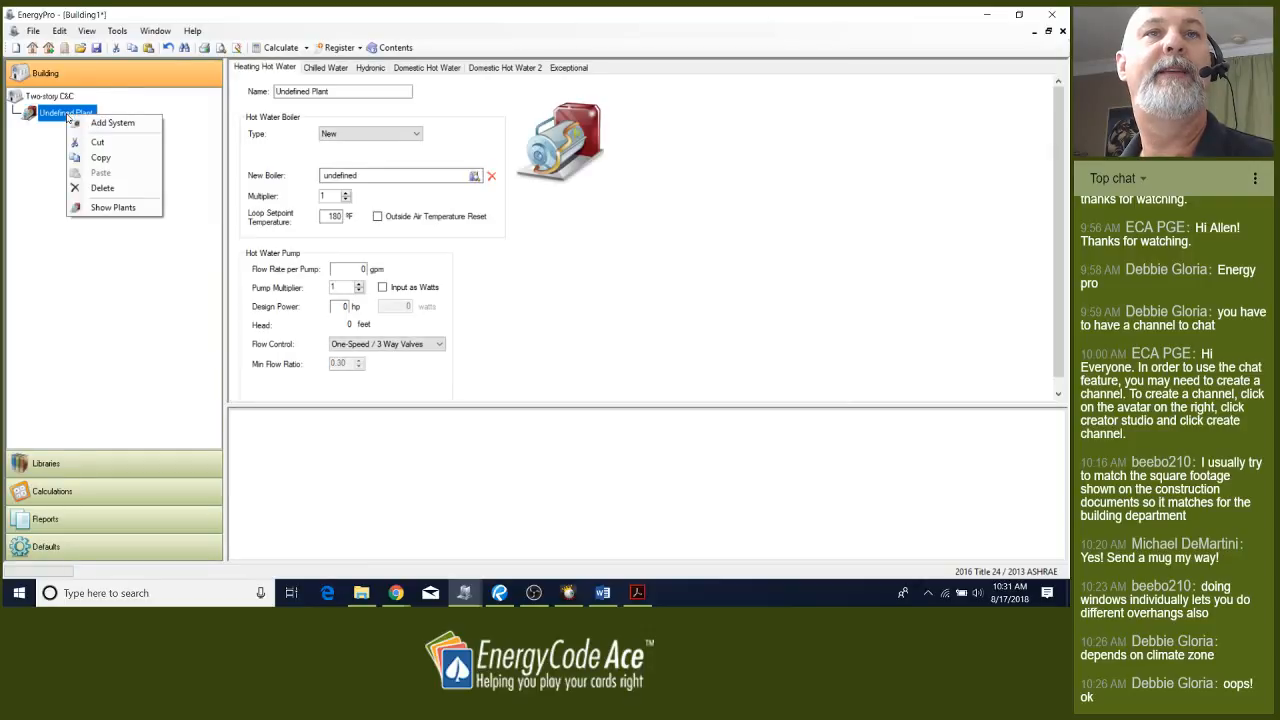
click(98, 122)
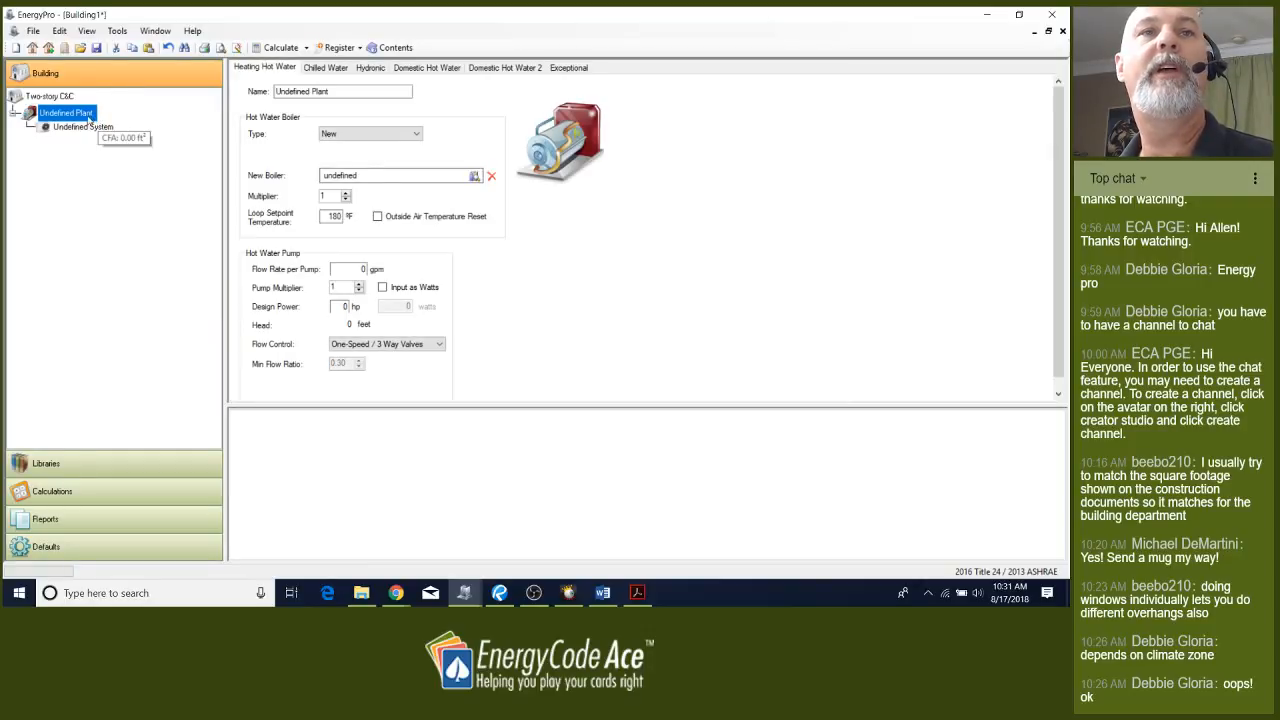
click(86, 128)
right_click(90, 130)
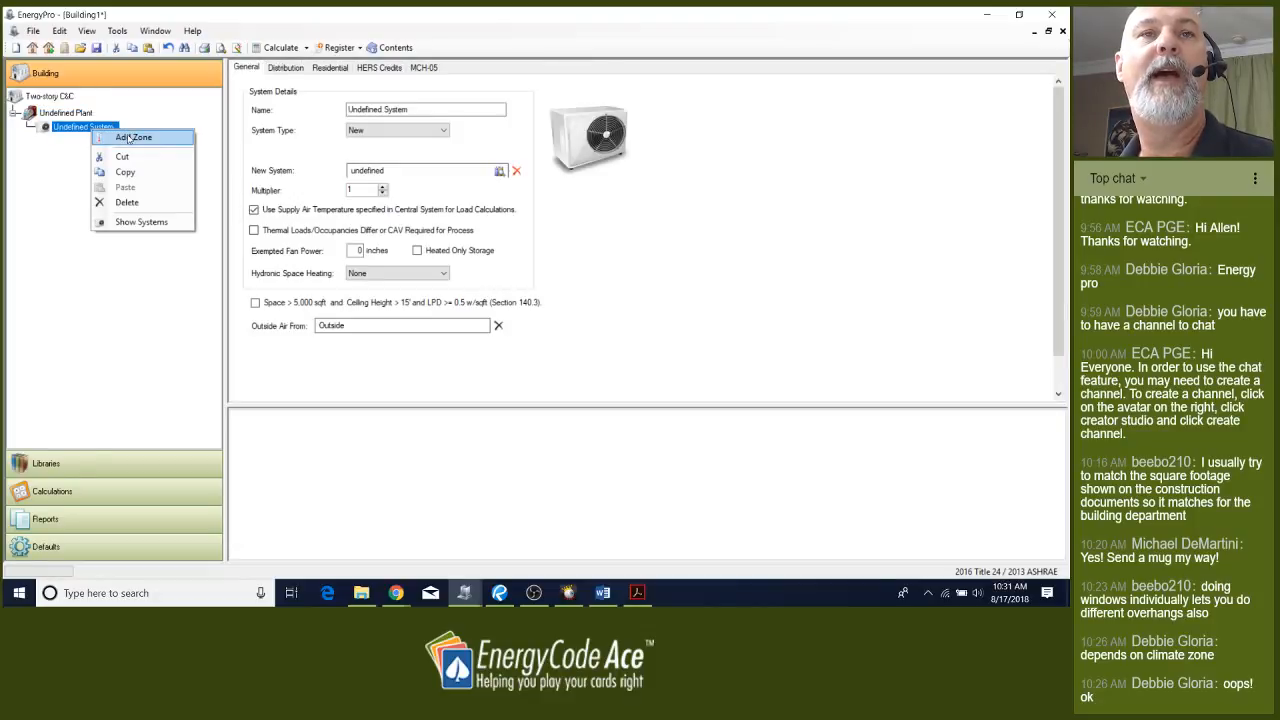
click(127, 136)
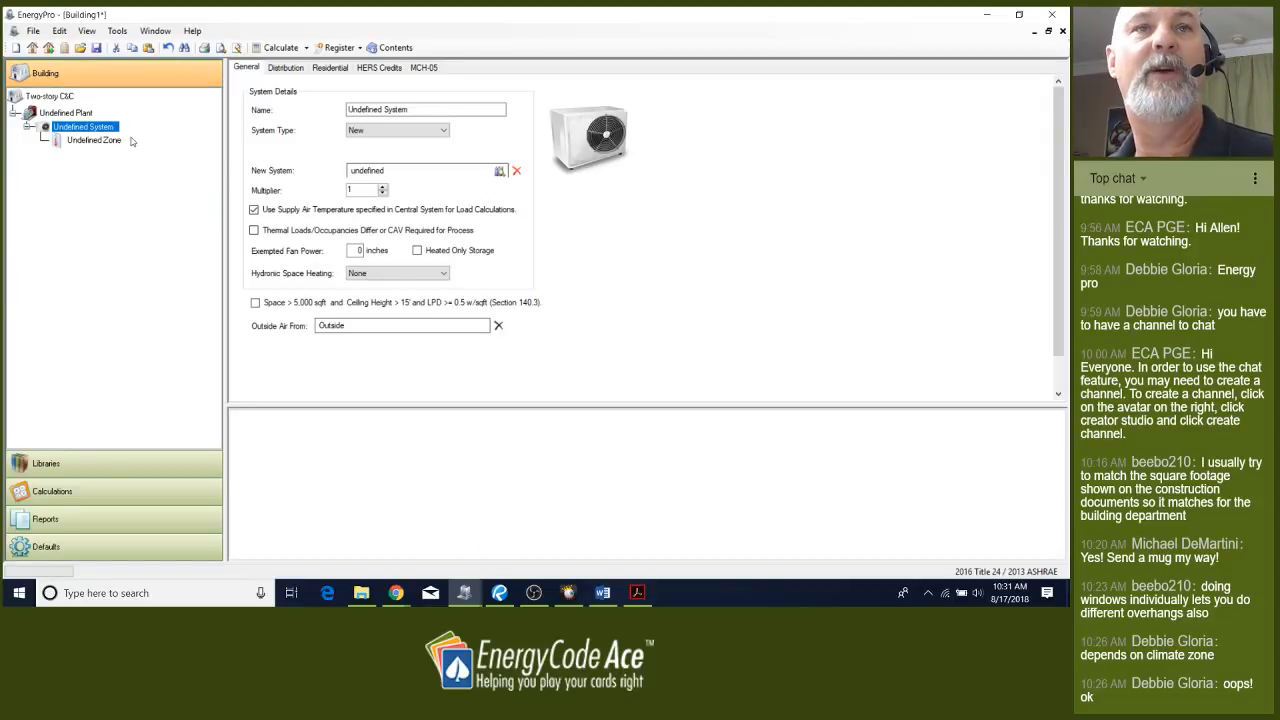
Add a second system to the plant, with its own zone
click(67, 114)
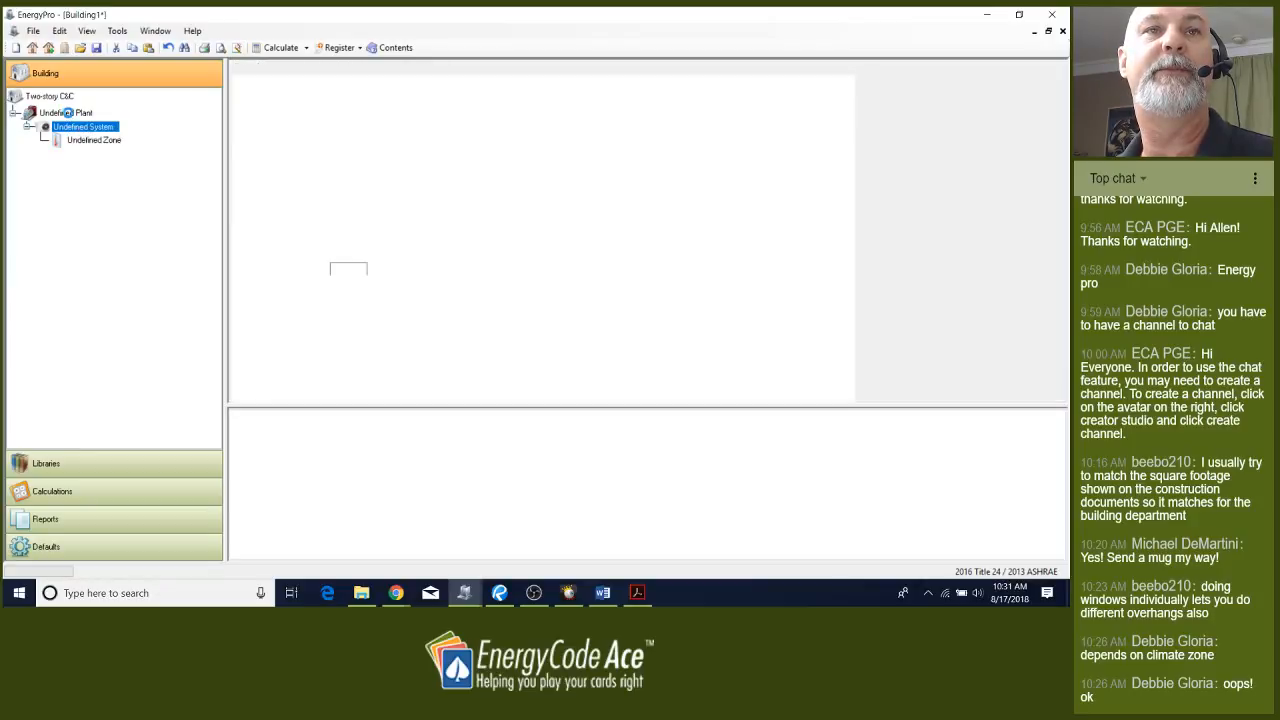
right_click(68, 114)
click(106, 127)
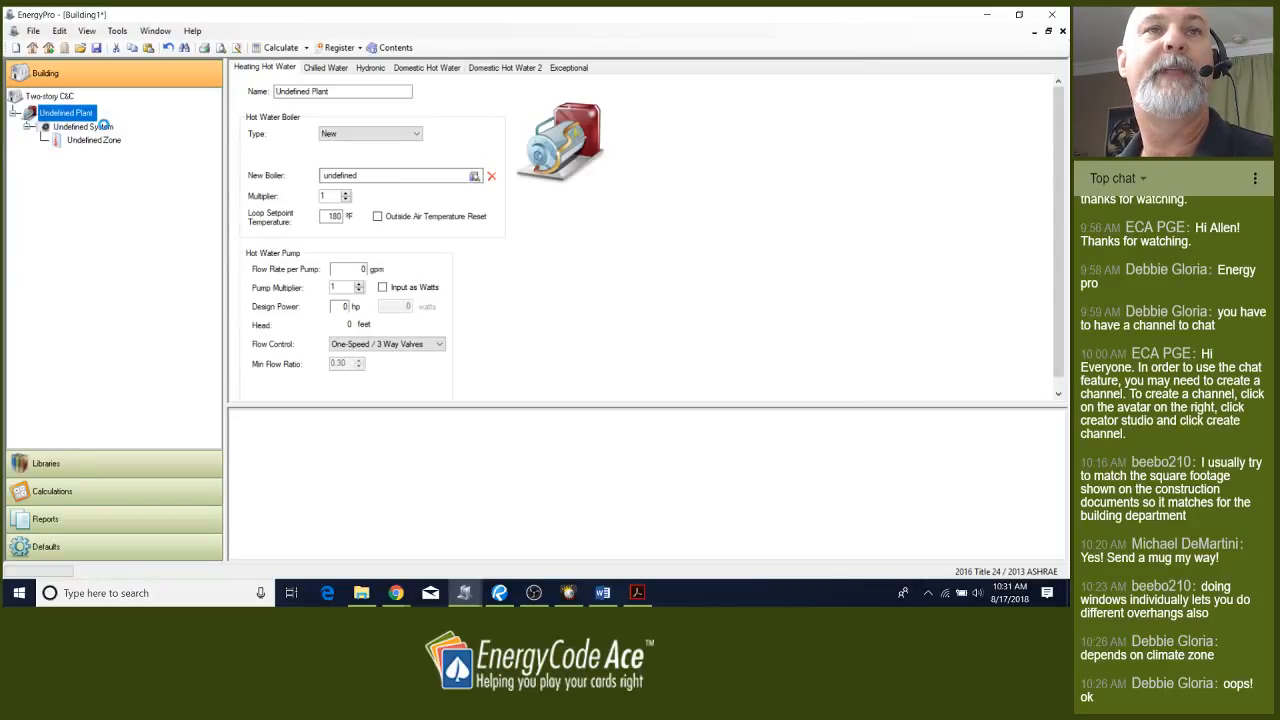
right_click(92, 156)
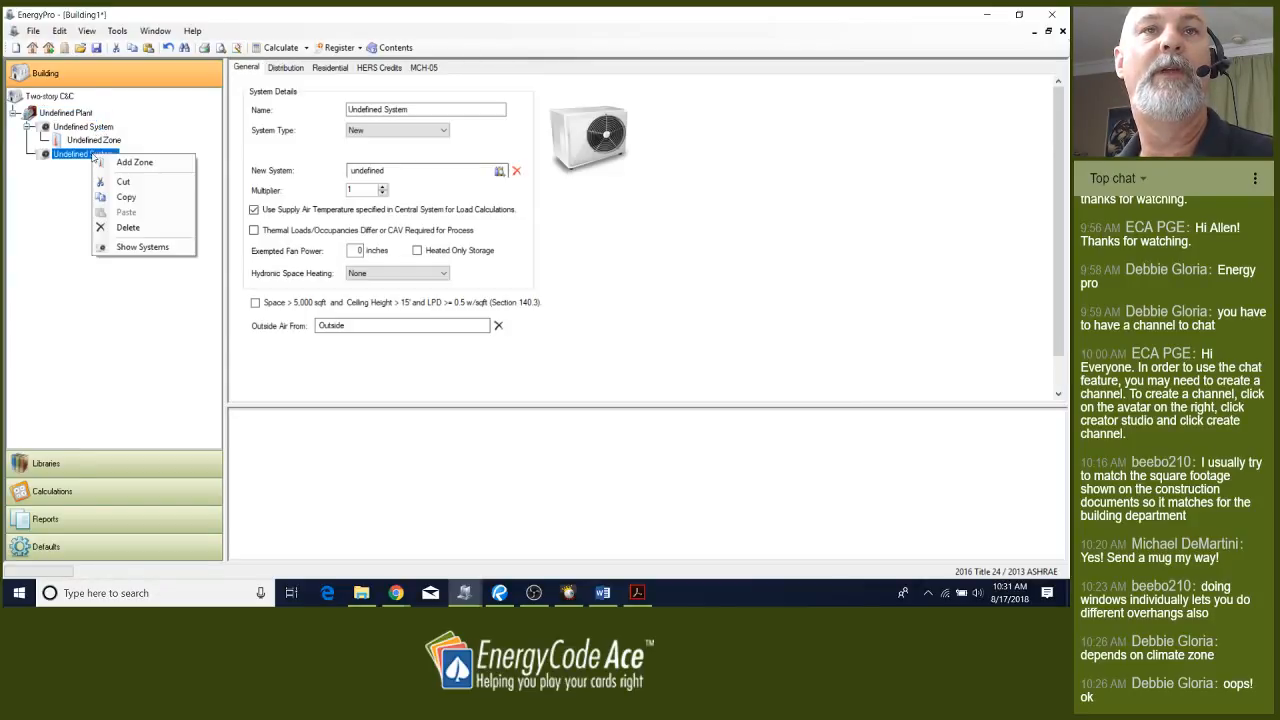
click(122, 163)
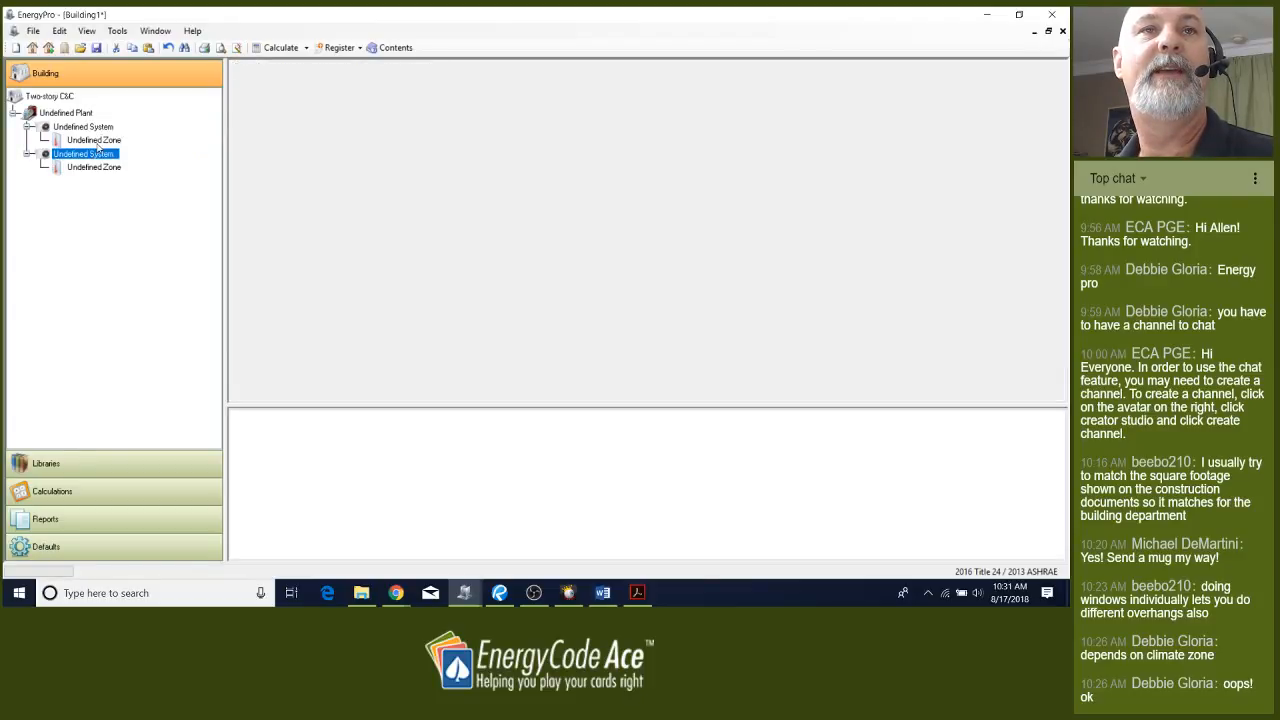
Rename the zone under the first system as Lower Floor
click(95, 141)
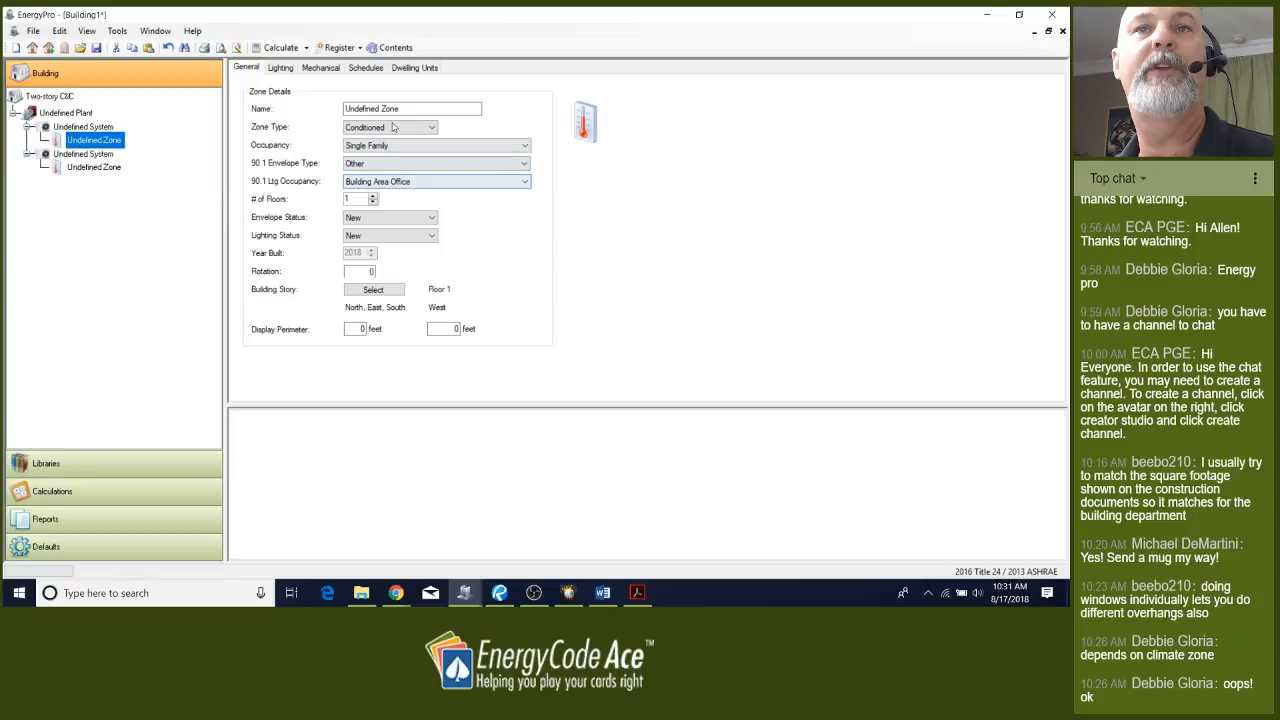
key(Tab)
text(L)
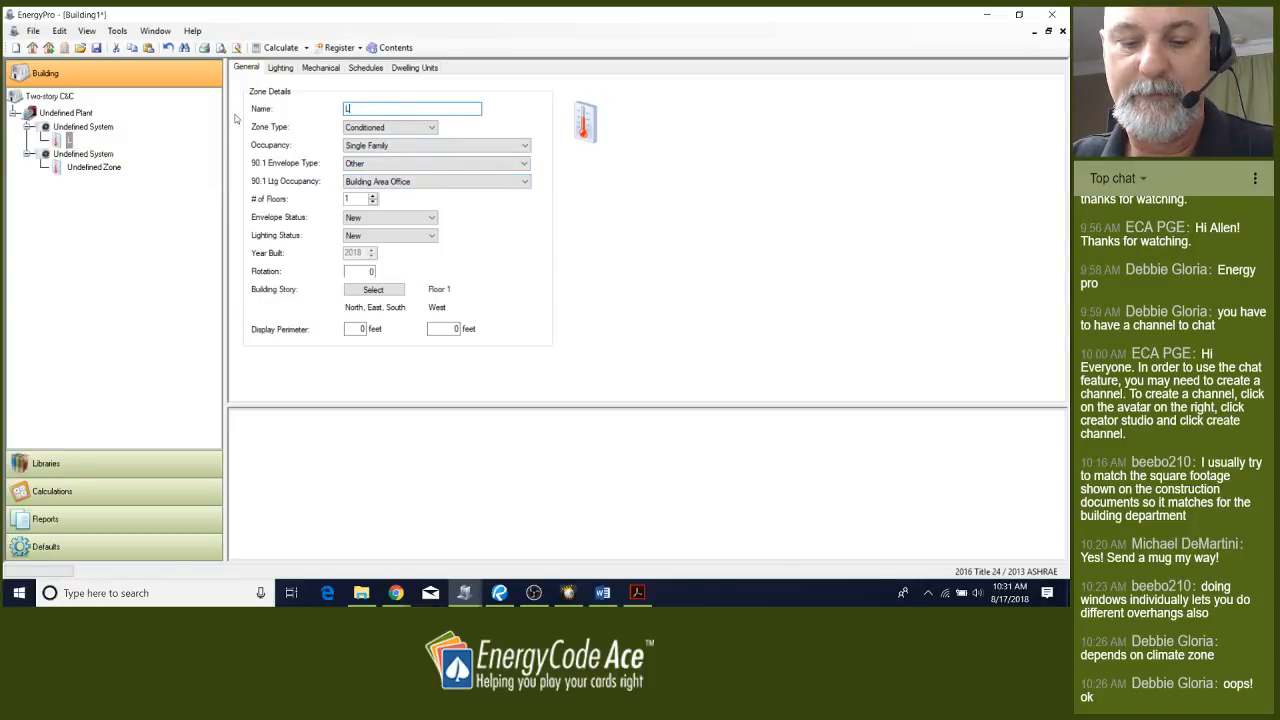
text(ower)
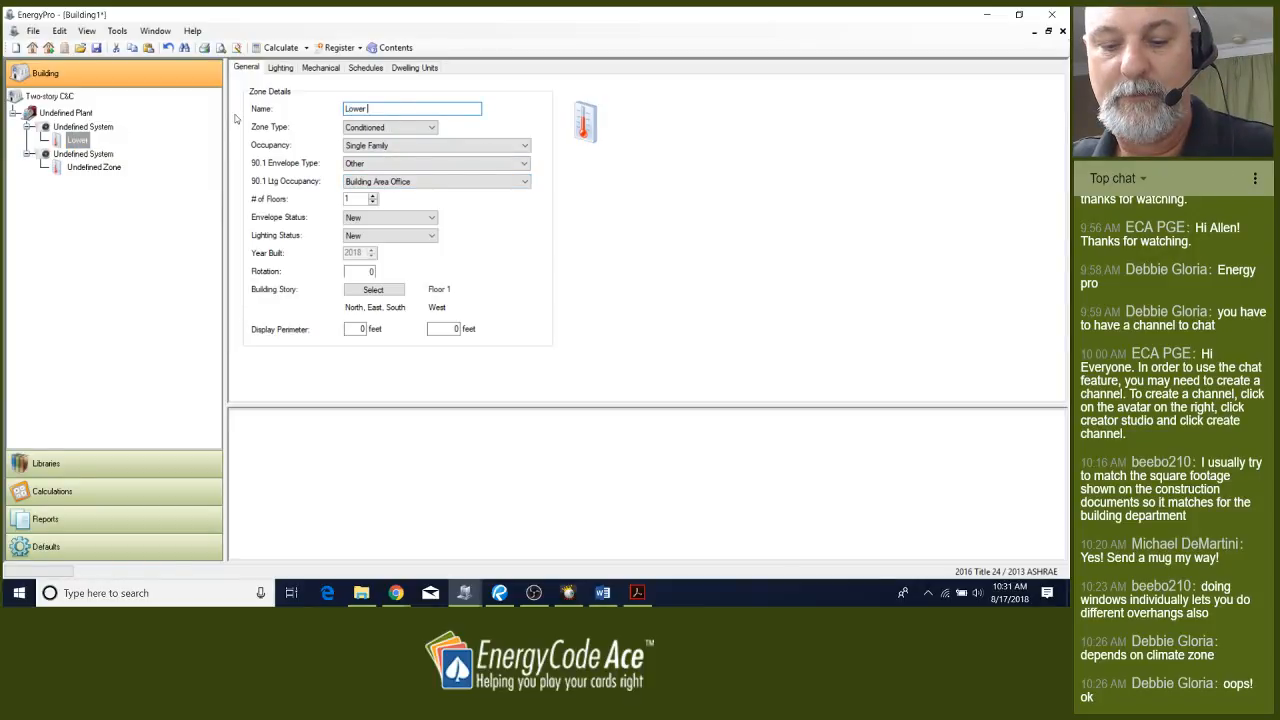
text( Floor)
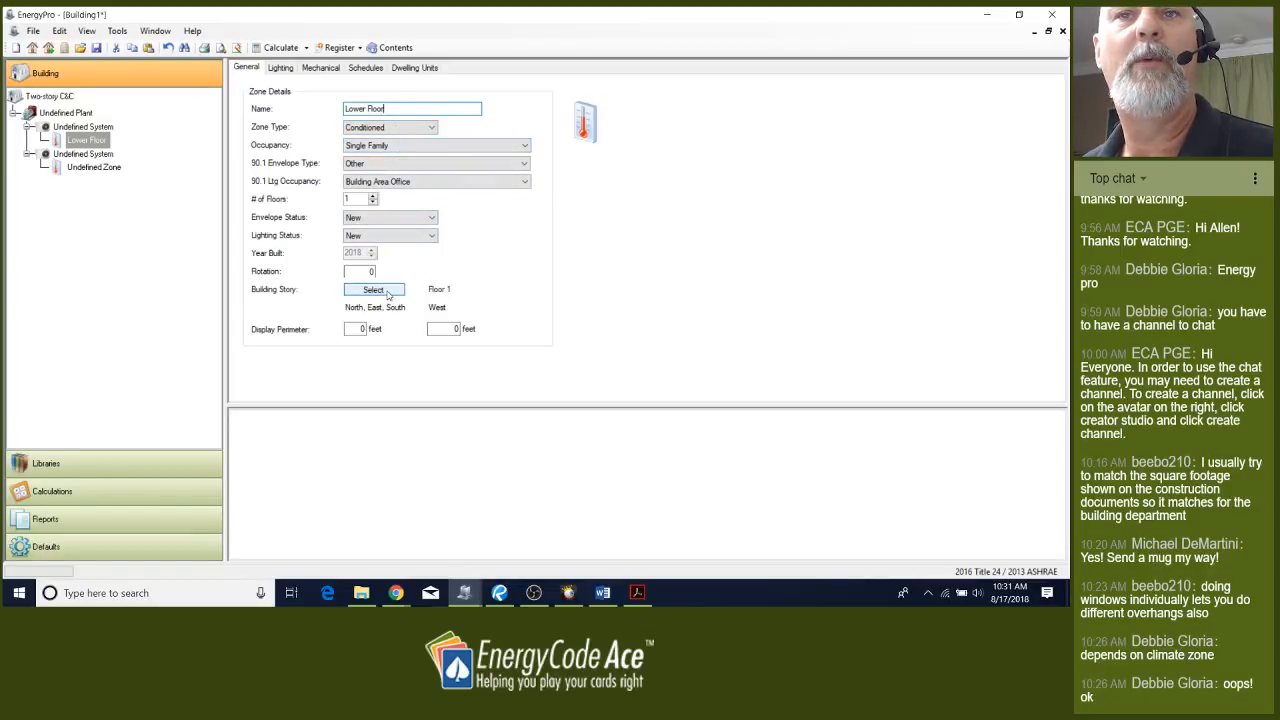
In the building story settings, give Floor 1 a 9-foot ceiling height, 2-foot elevation above grade and 10-foot floor-to-floor height
click(374, 290)
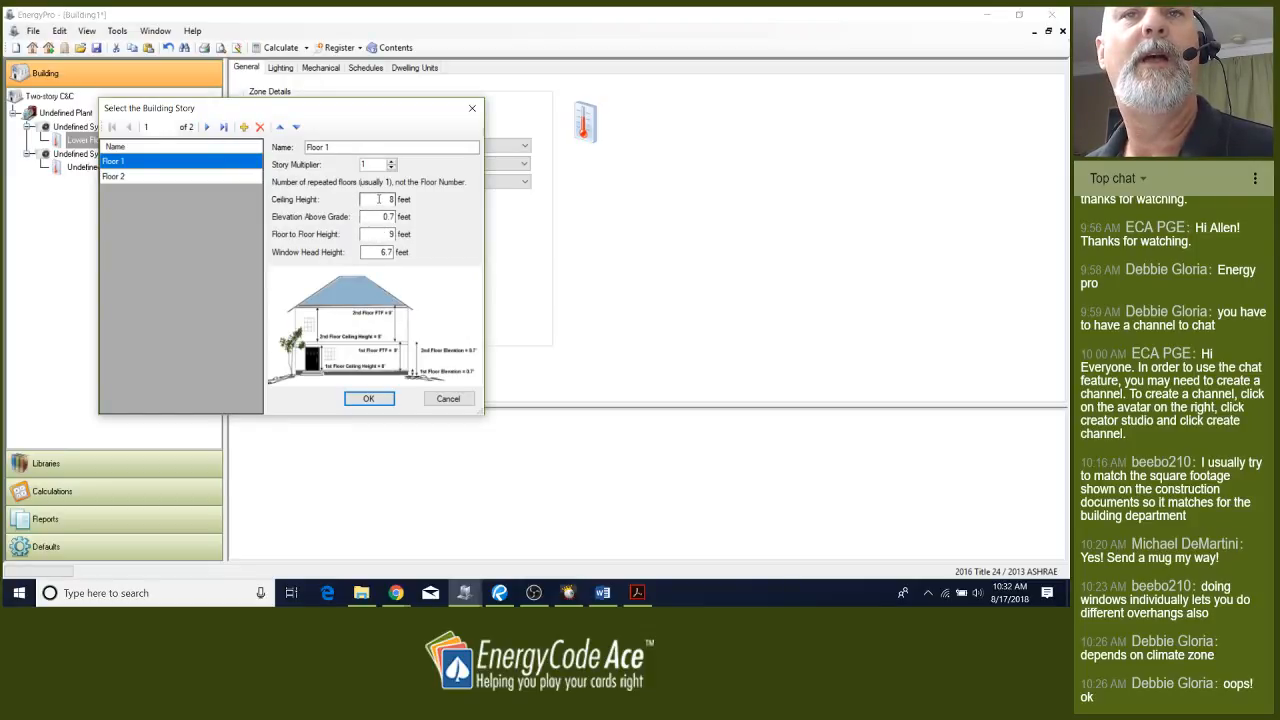
double_click(380, 199)
text(9)
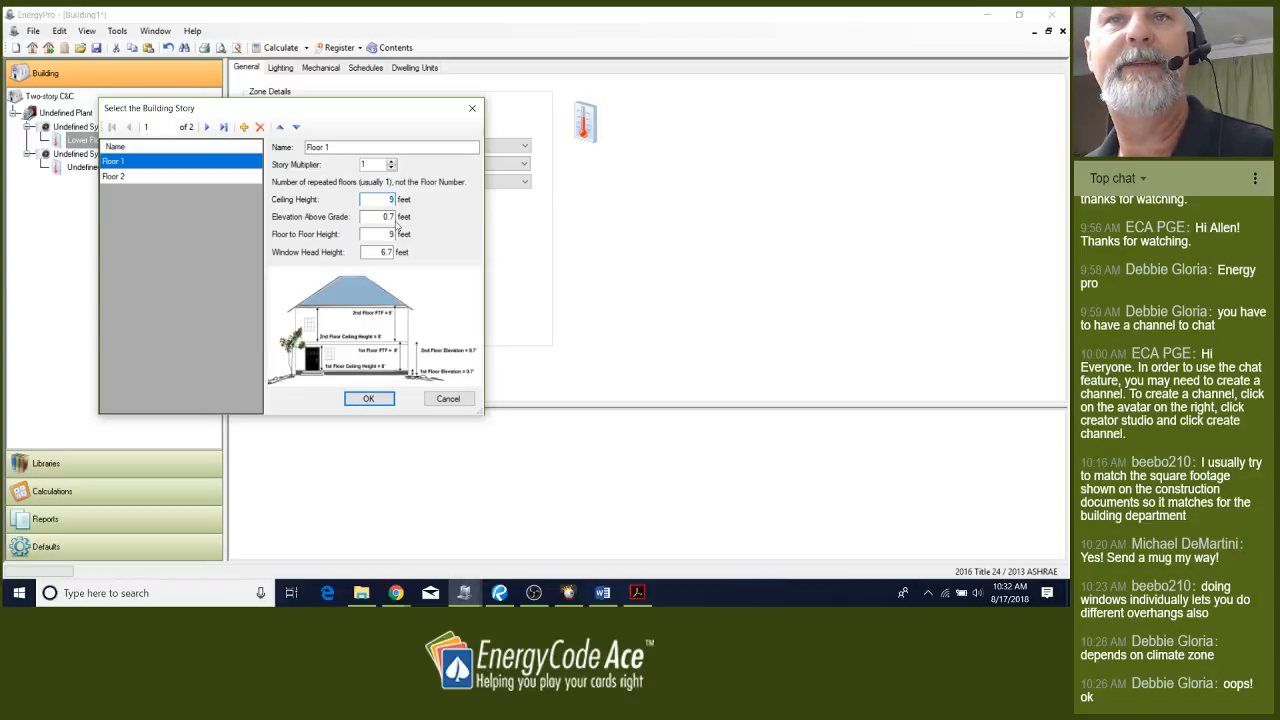
double_click(384, 216)
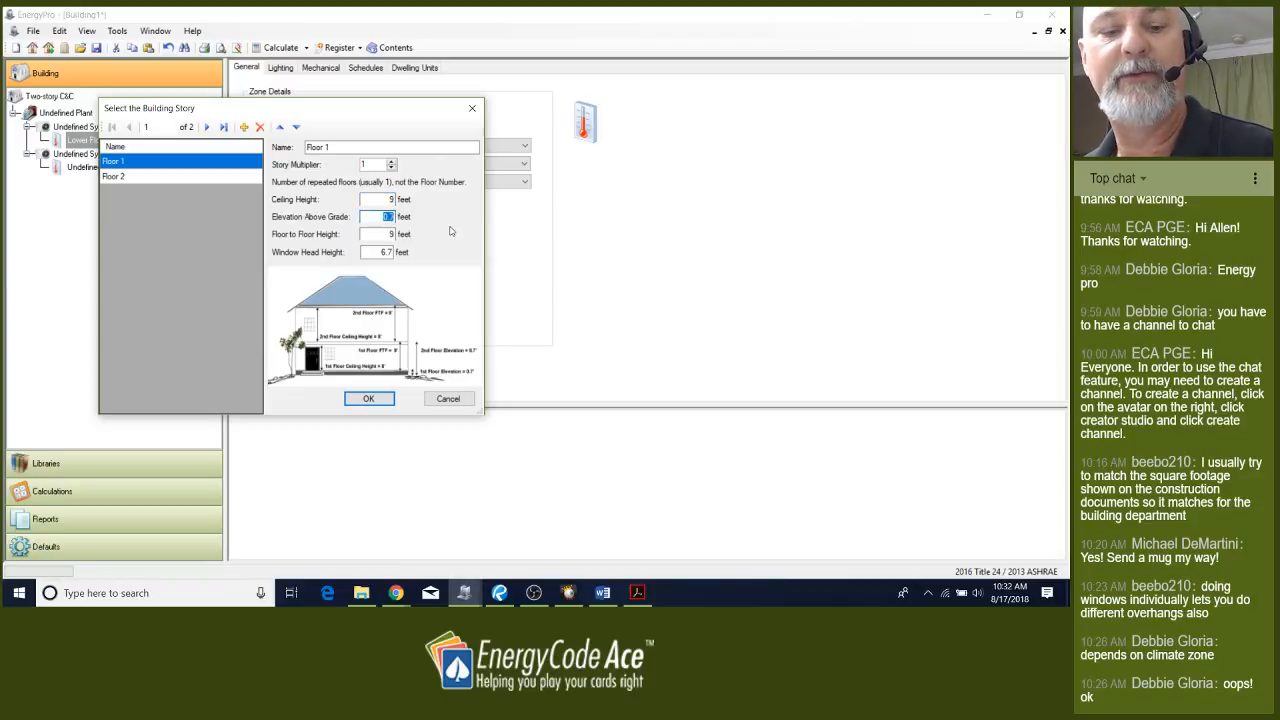
text(2)
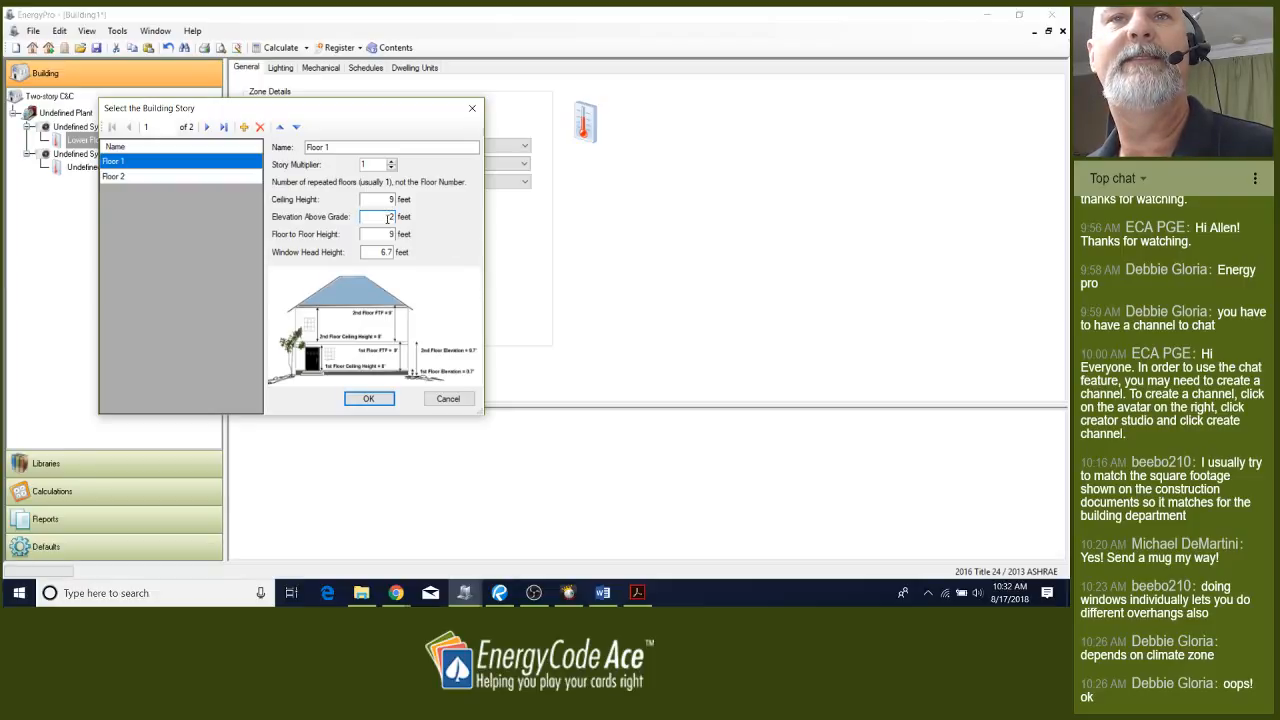
key(Tab)
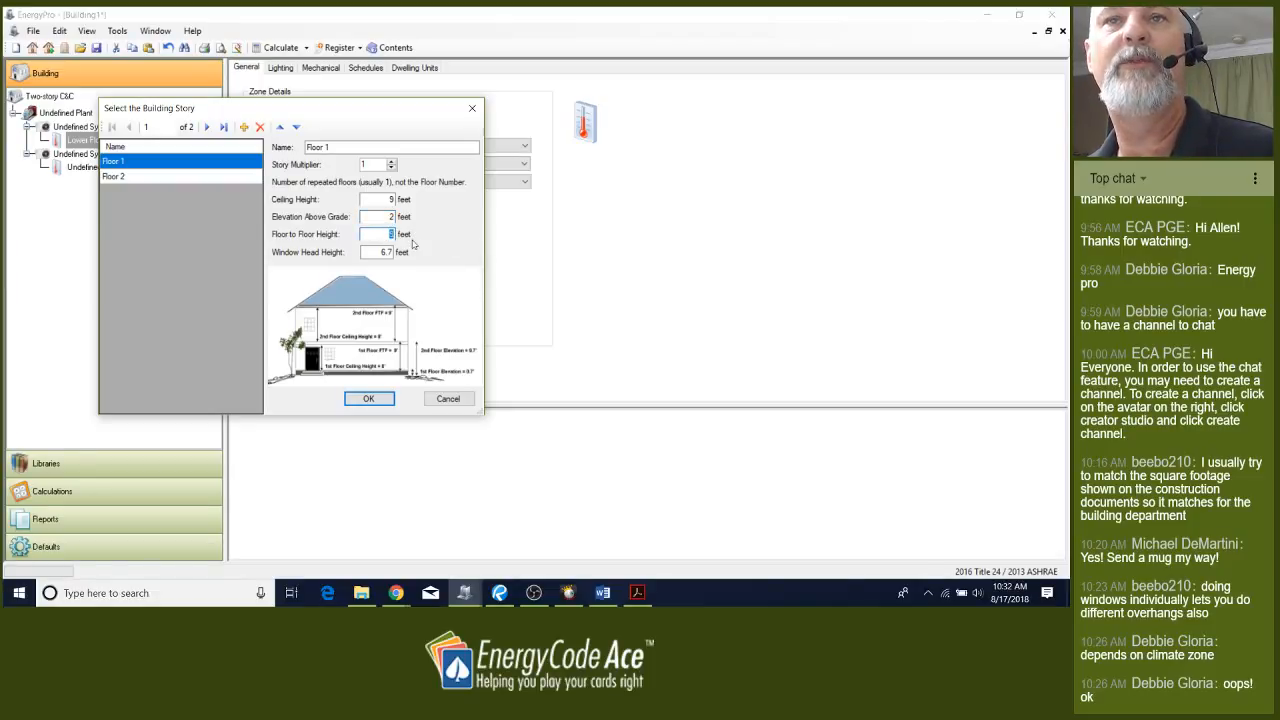
text(10)
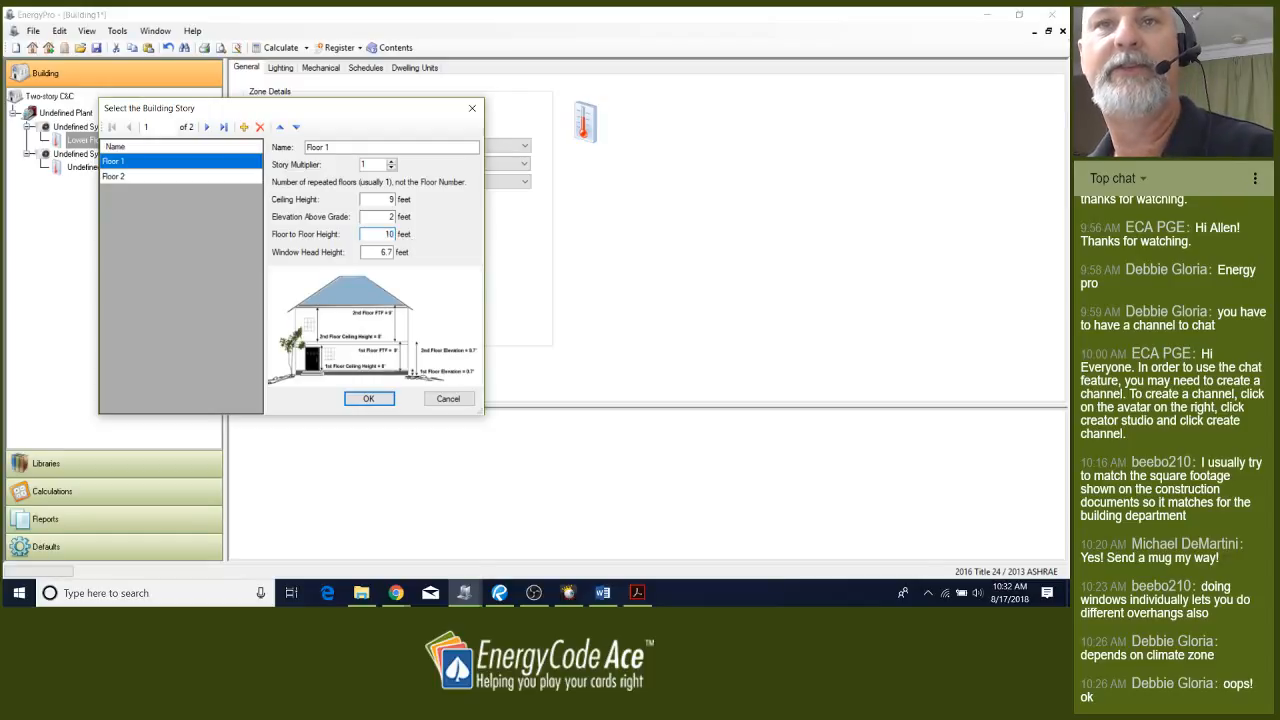
click(380, 252)
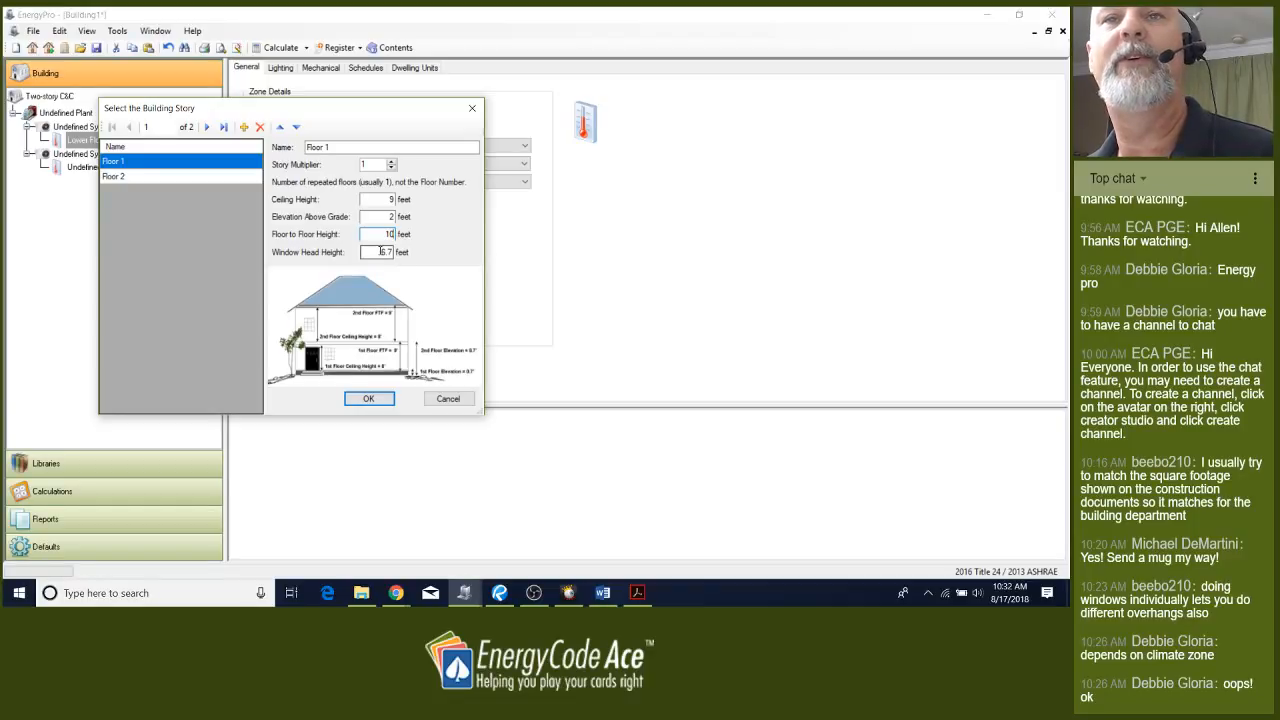
Set Floor 2's elevation above grade to 12 feet and assign Floor 1 as the Lower Floor zone's building story
click(159, 177)
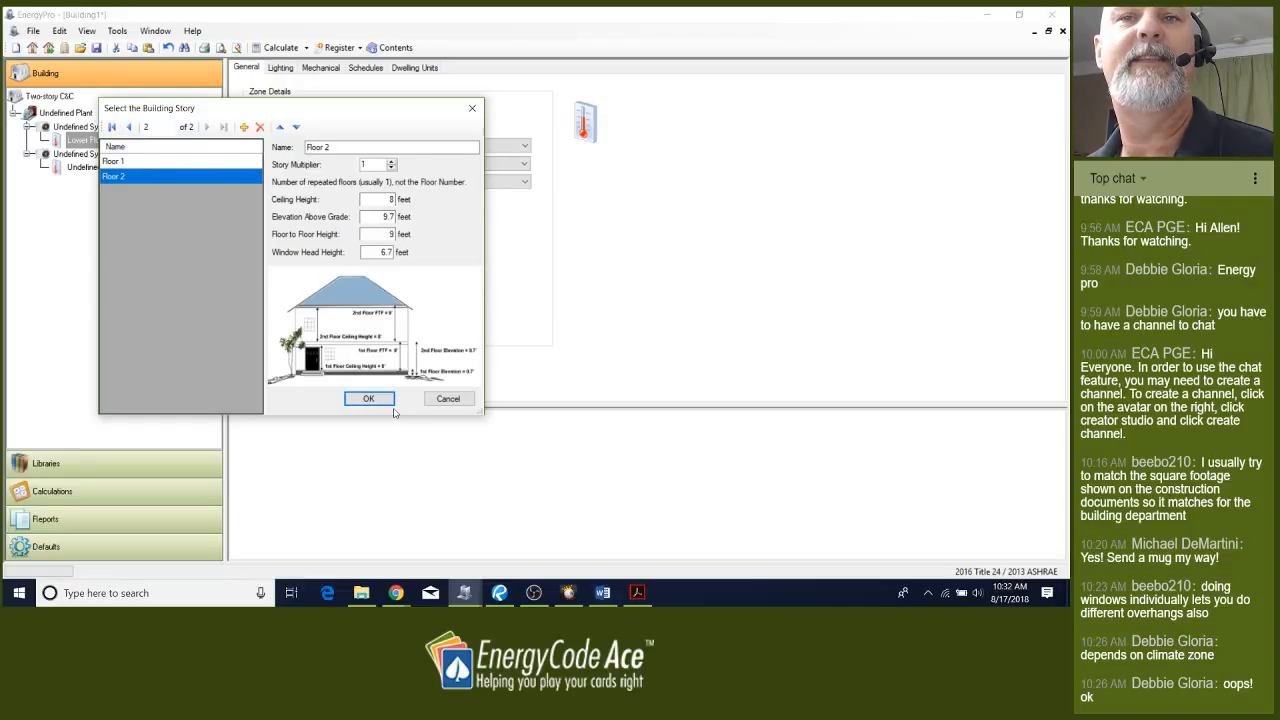
double_click(379, 198)
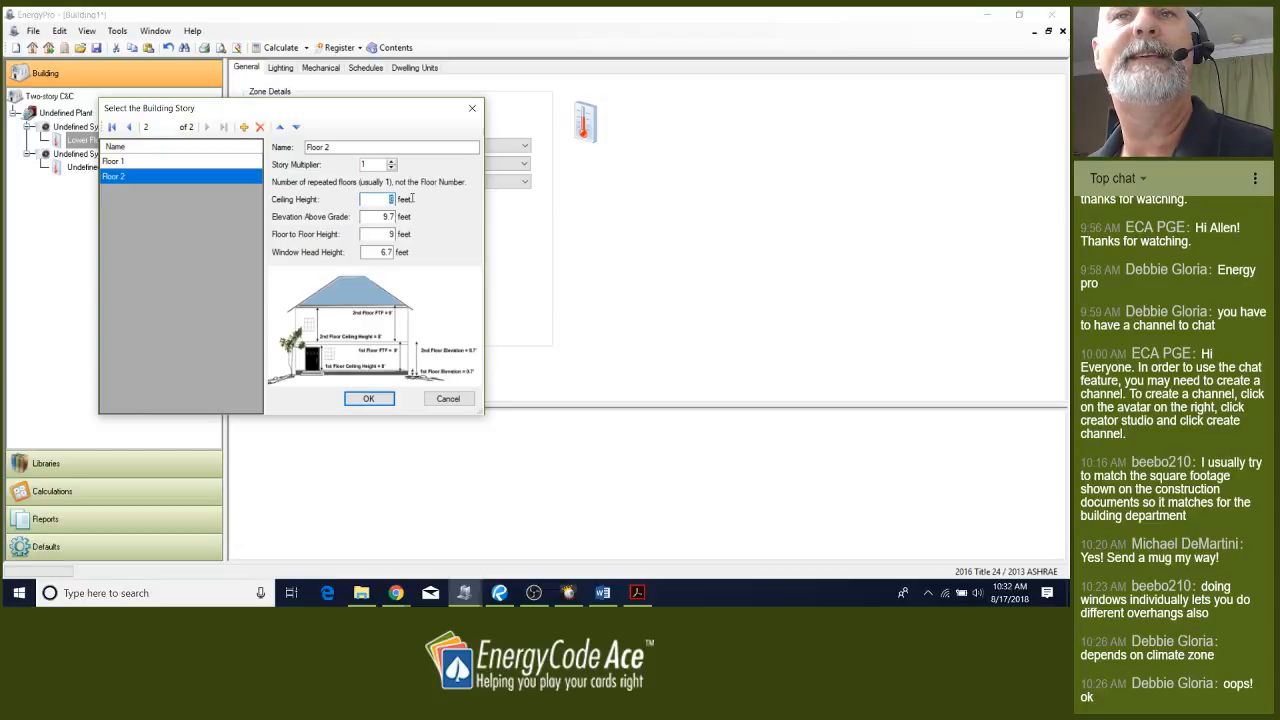
double_click(366, 216)
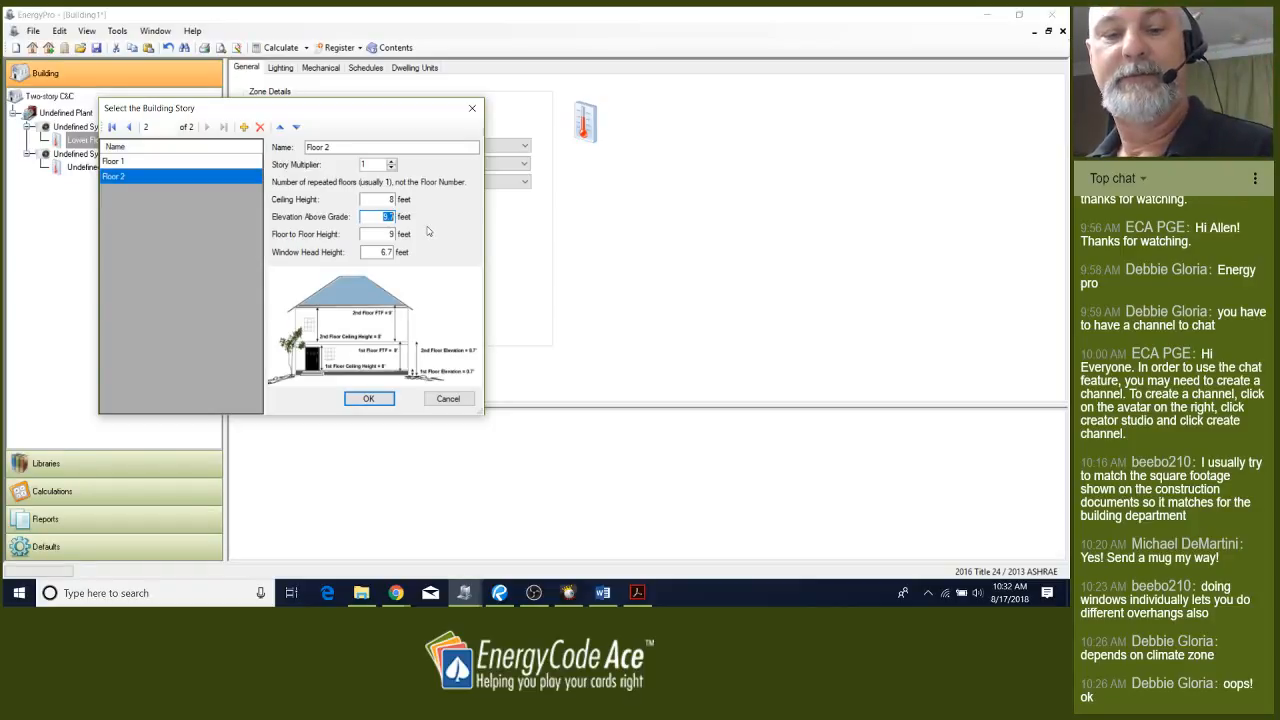
text(12)
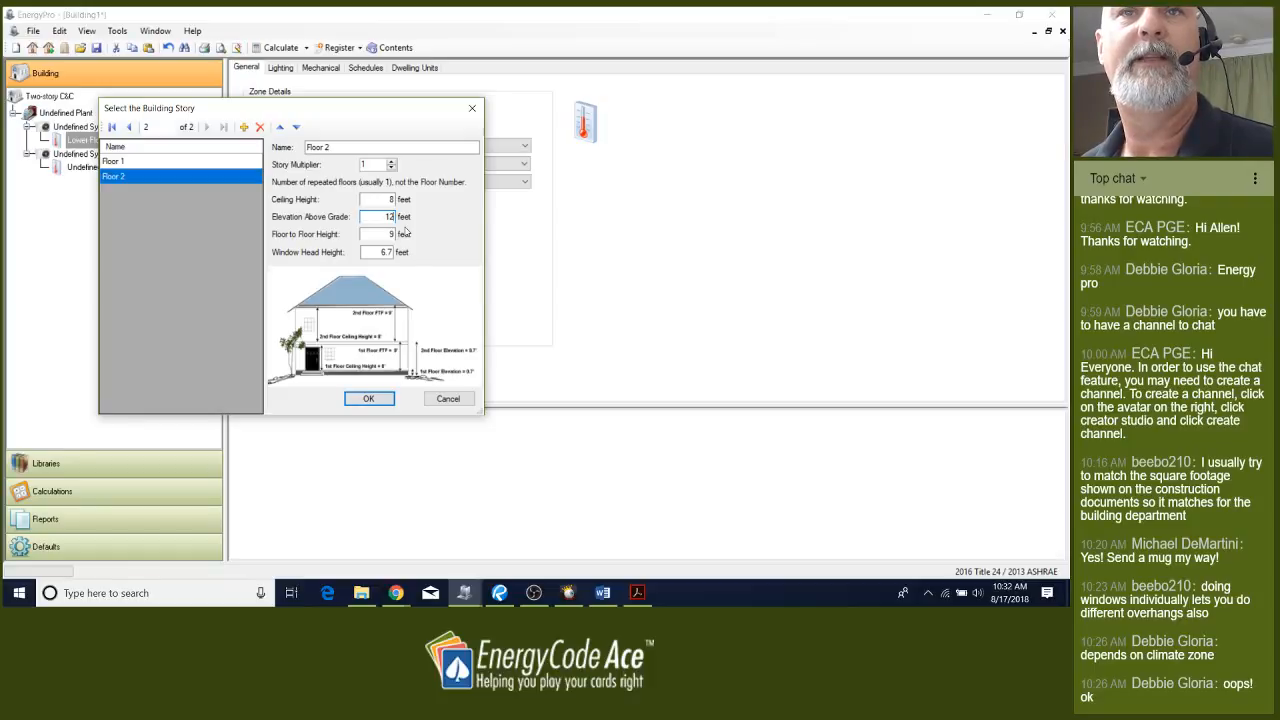
click(381, 233)
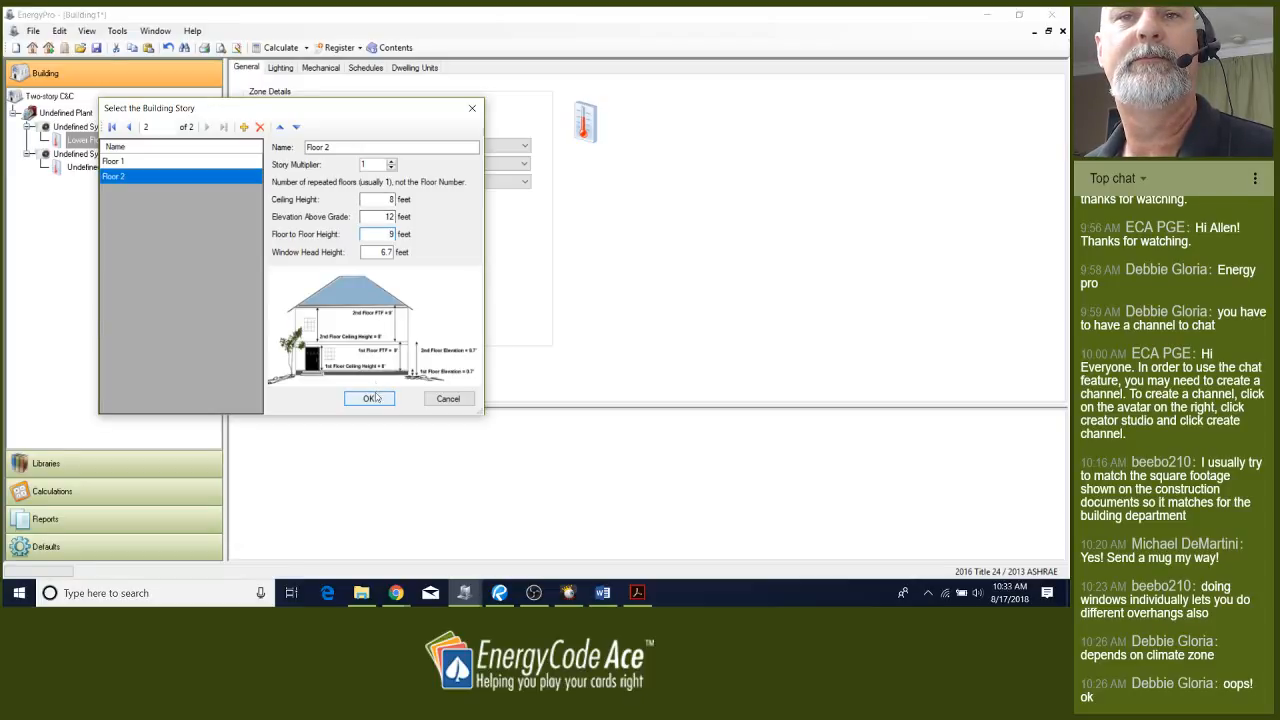
click(204, 161)
click(368, 404)
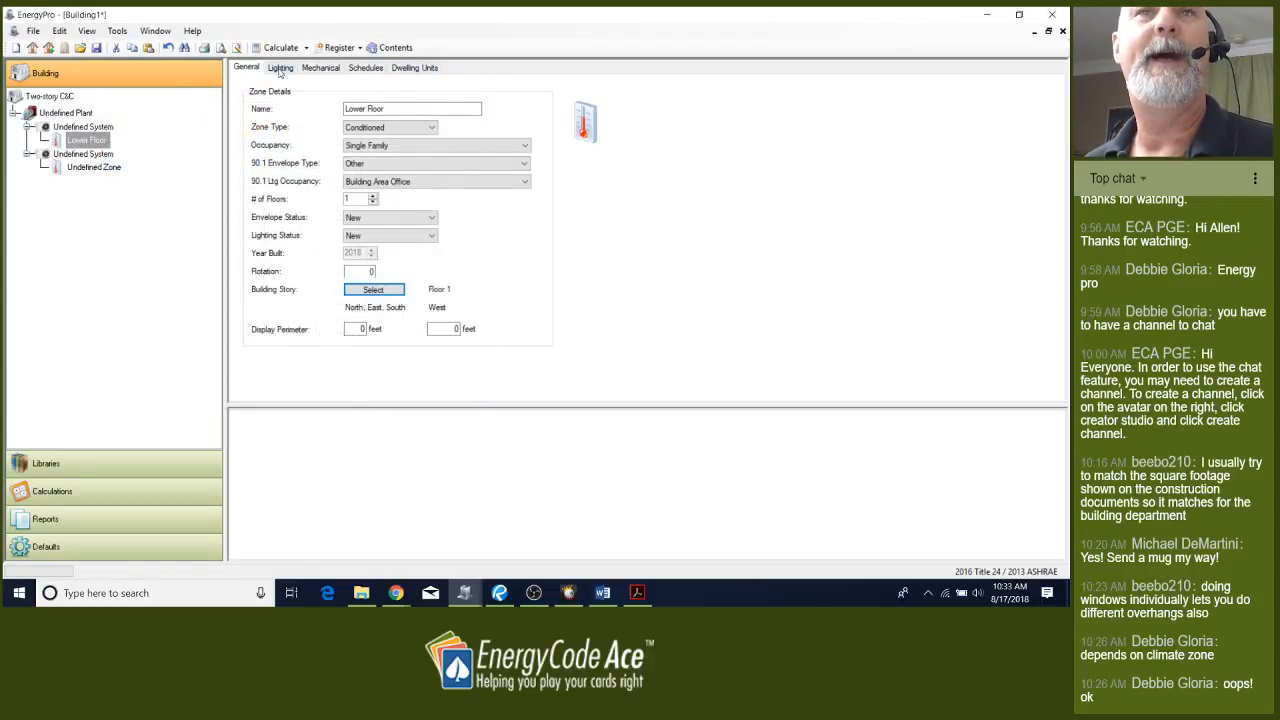
Open the Lower Floor zone's dwelling unit data, and switch to the Bluebeam plan set to check the floor plan and living areas
click(410, 70)
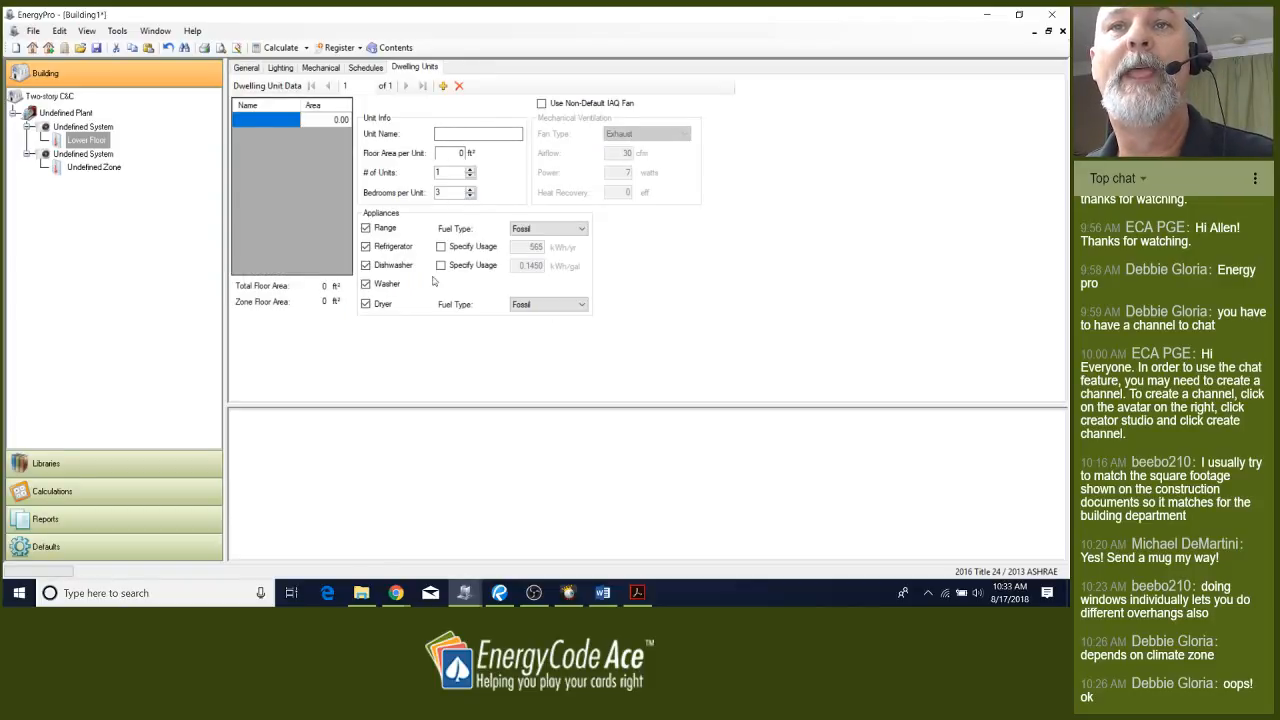
mouse_move(499, 595)
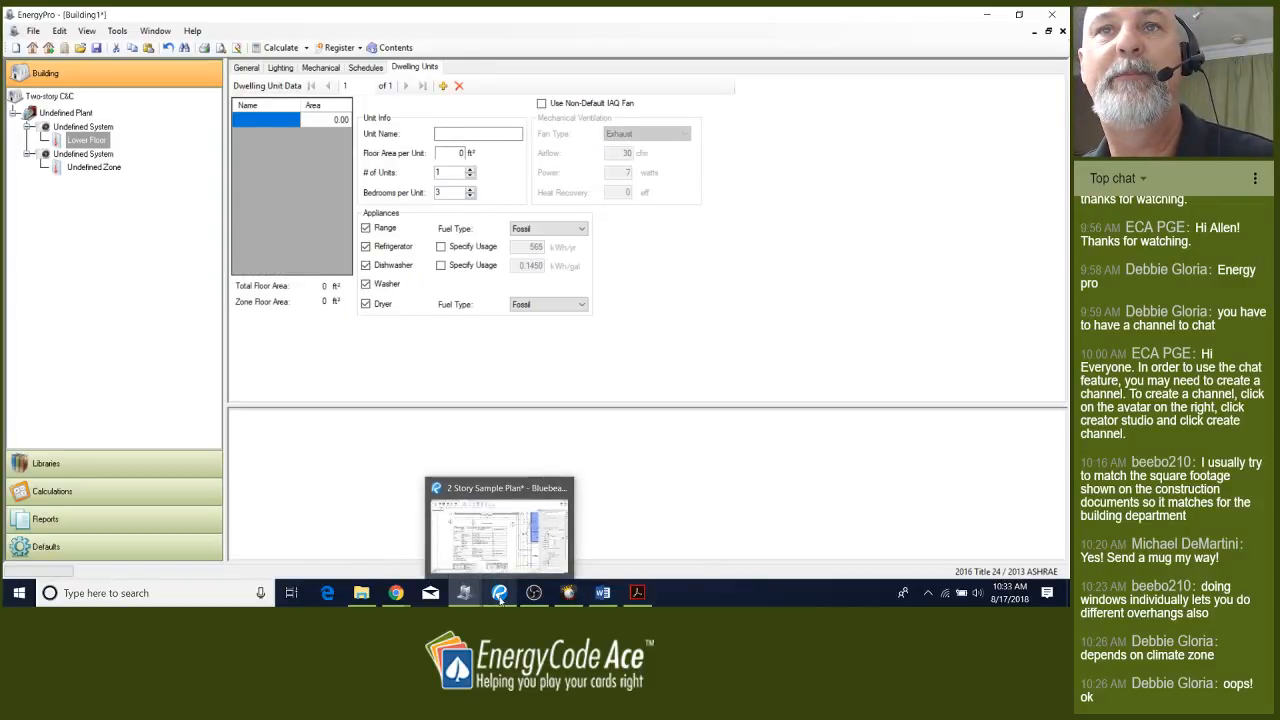
click(500, 595)
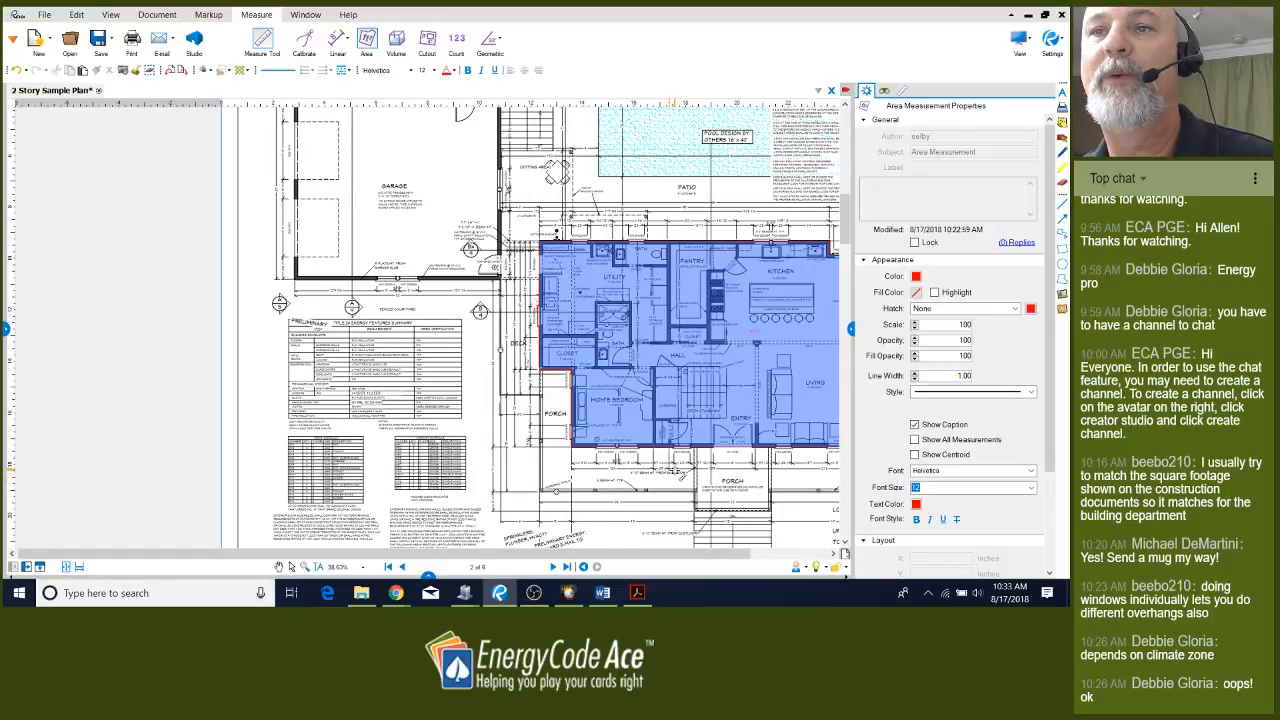
scroll(712, 489, down, 1)
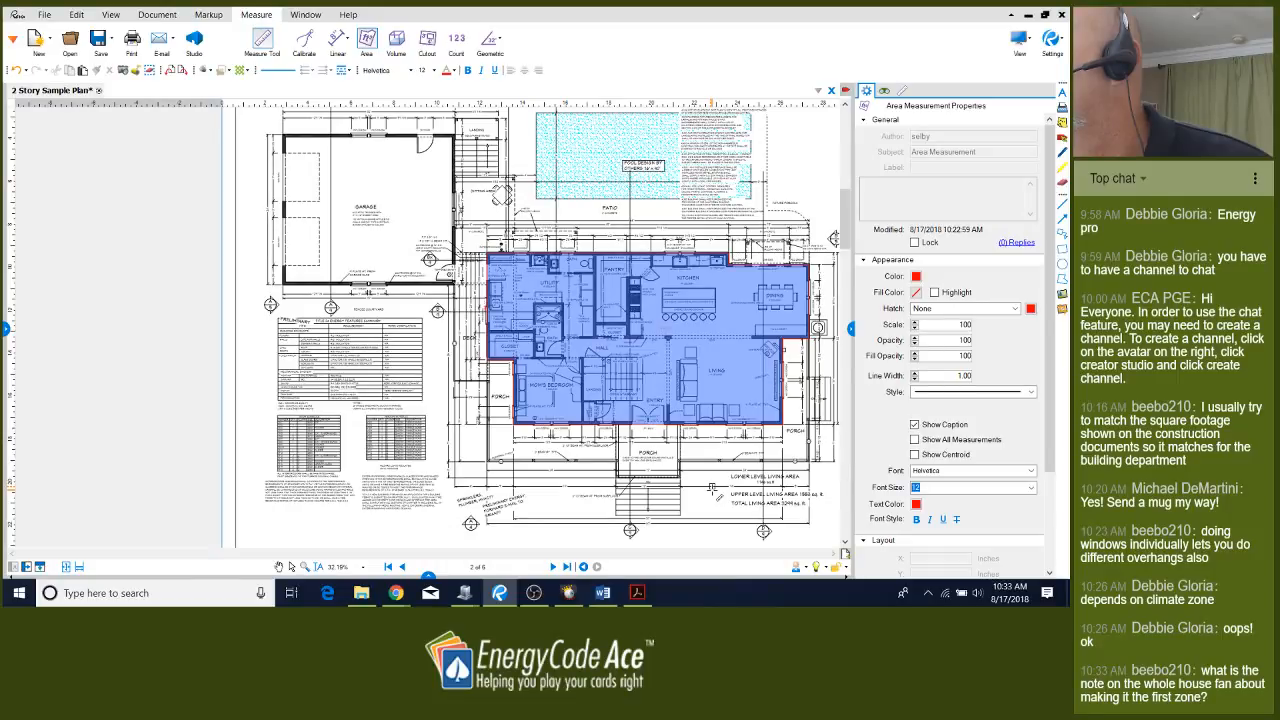
Return to the Building1 model in EnergyPro, review the building's residential ventilation cooling setting, and reopen the Lower Floor zone's dwelling unit data
mouse_move(464, 592)
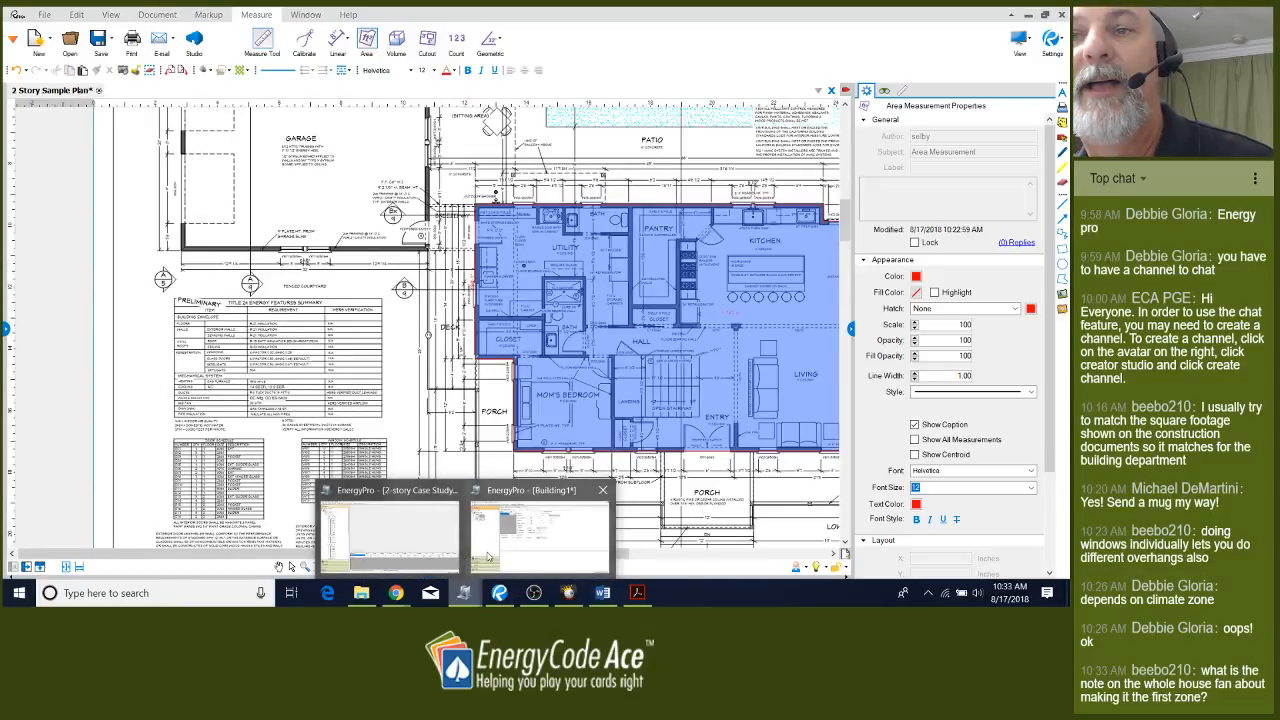
click(488, 556)
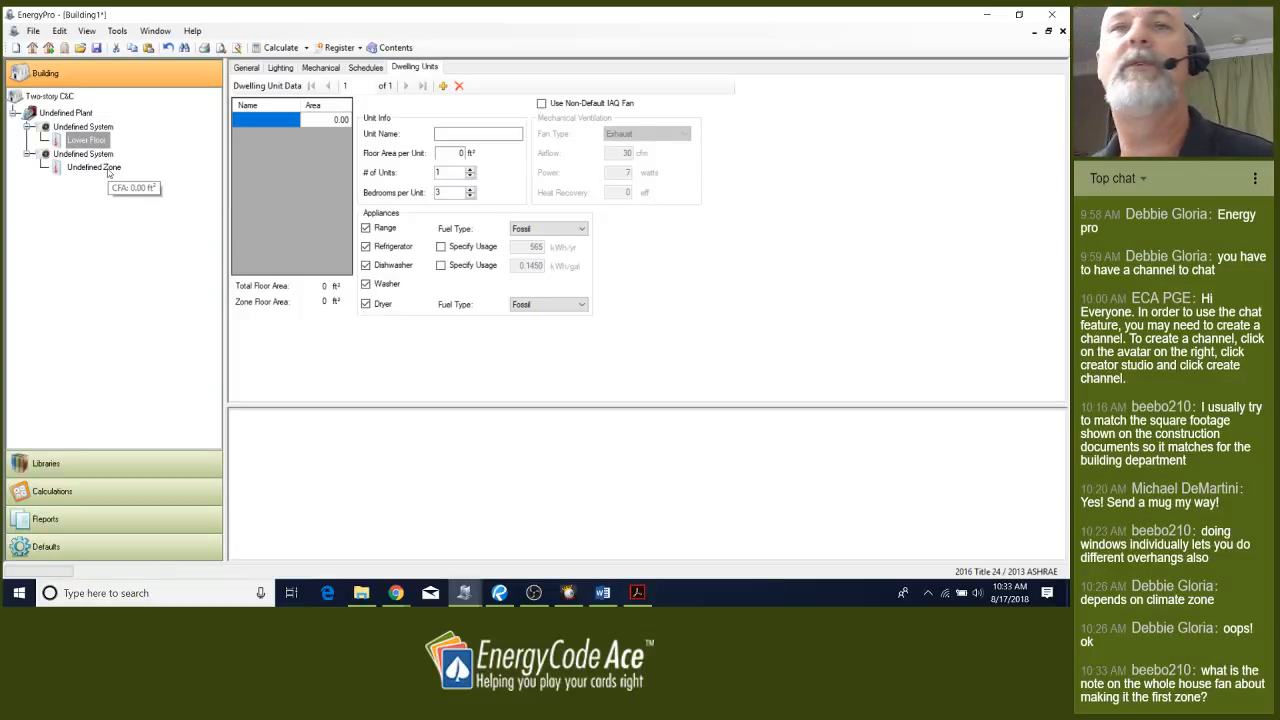
click(64, 97)
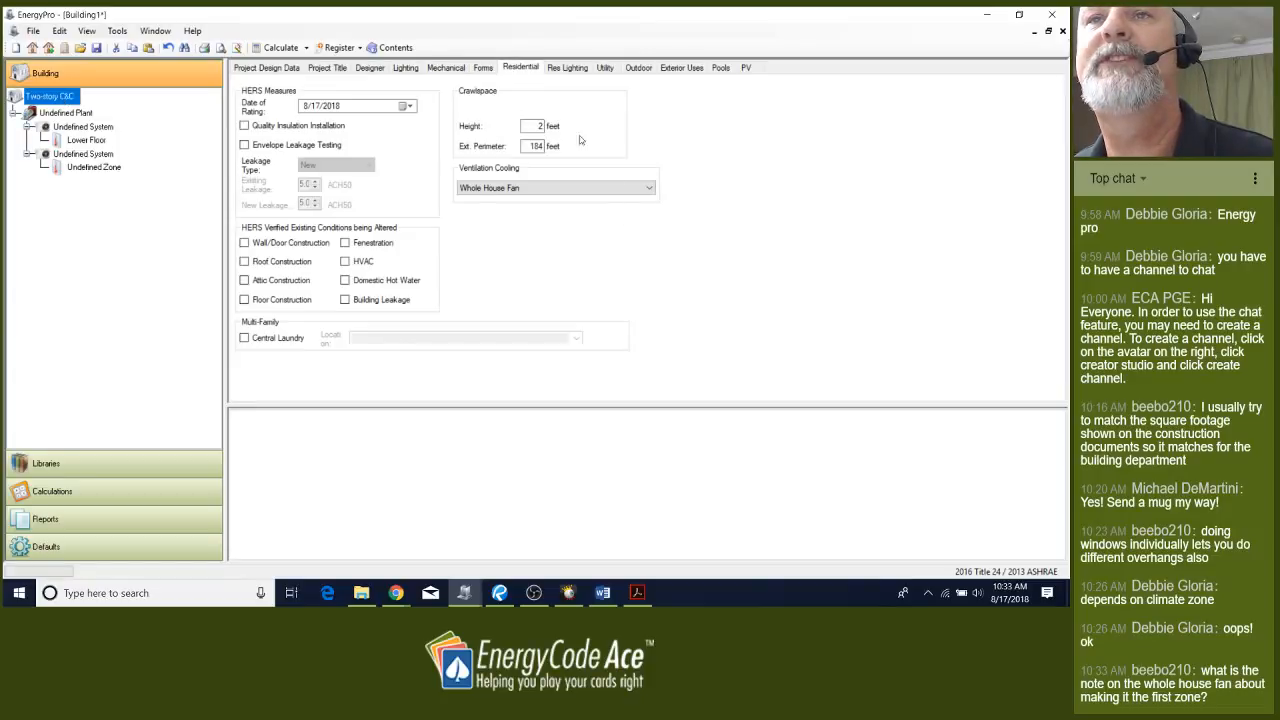
click(93, 142)
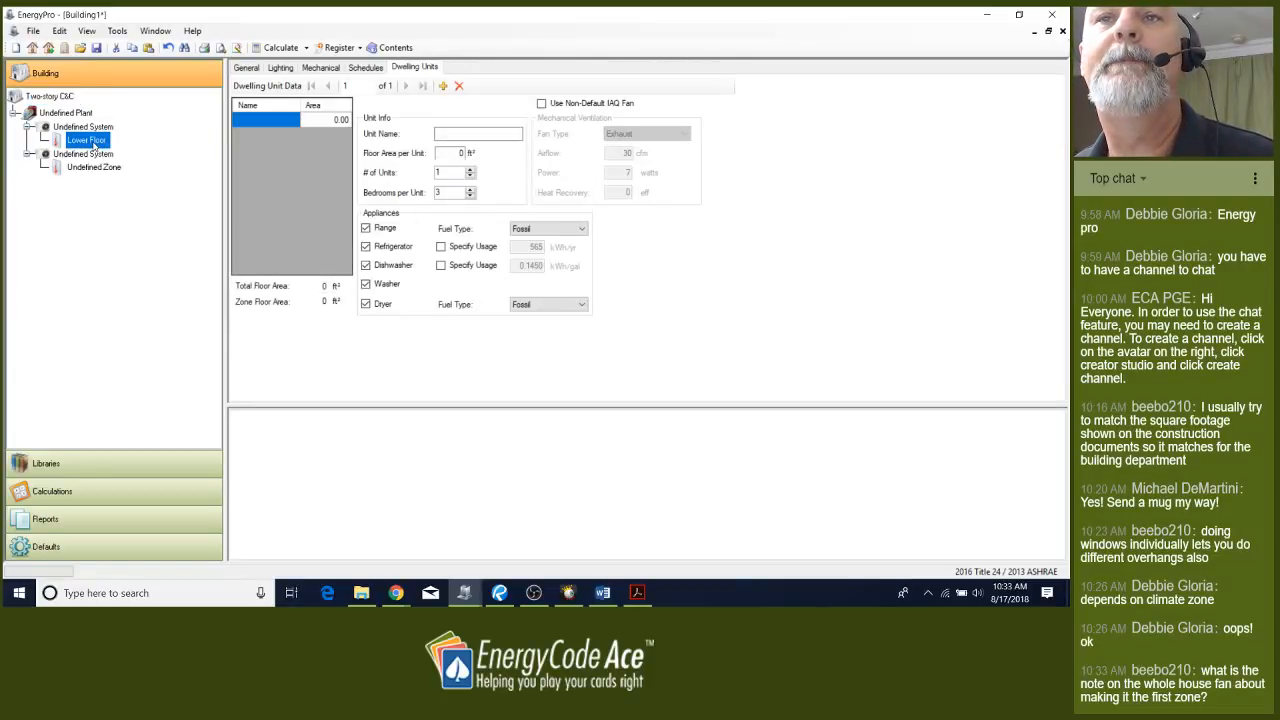
Set the Lower Floor zone's dwelling unit to 1 bedroom and exclude its range, refrigerator, dishwasher, washer and dryer
click(470, 196)
click(470, 196)
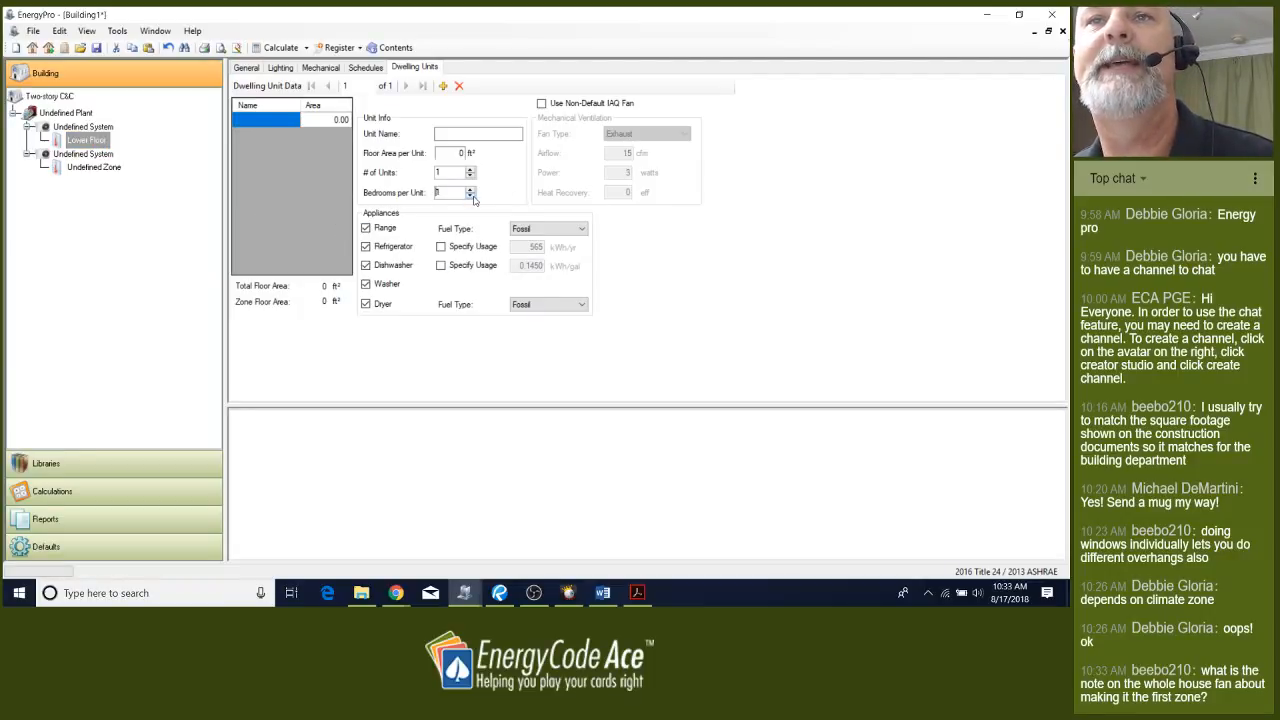
click(366, 228)
click(366, 246)
click(366, 265)
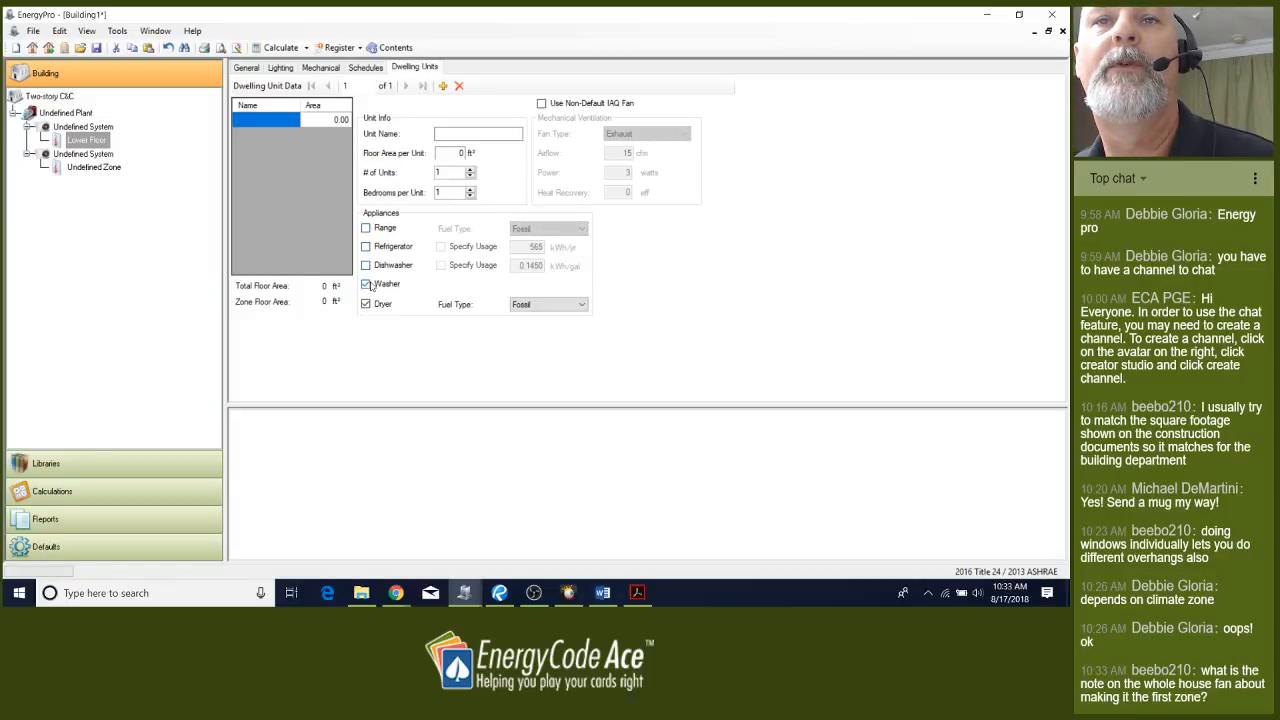
click(366, 284)
click(366, 304)
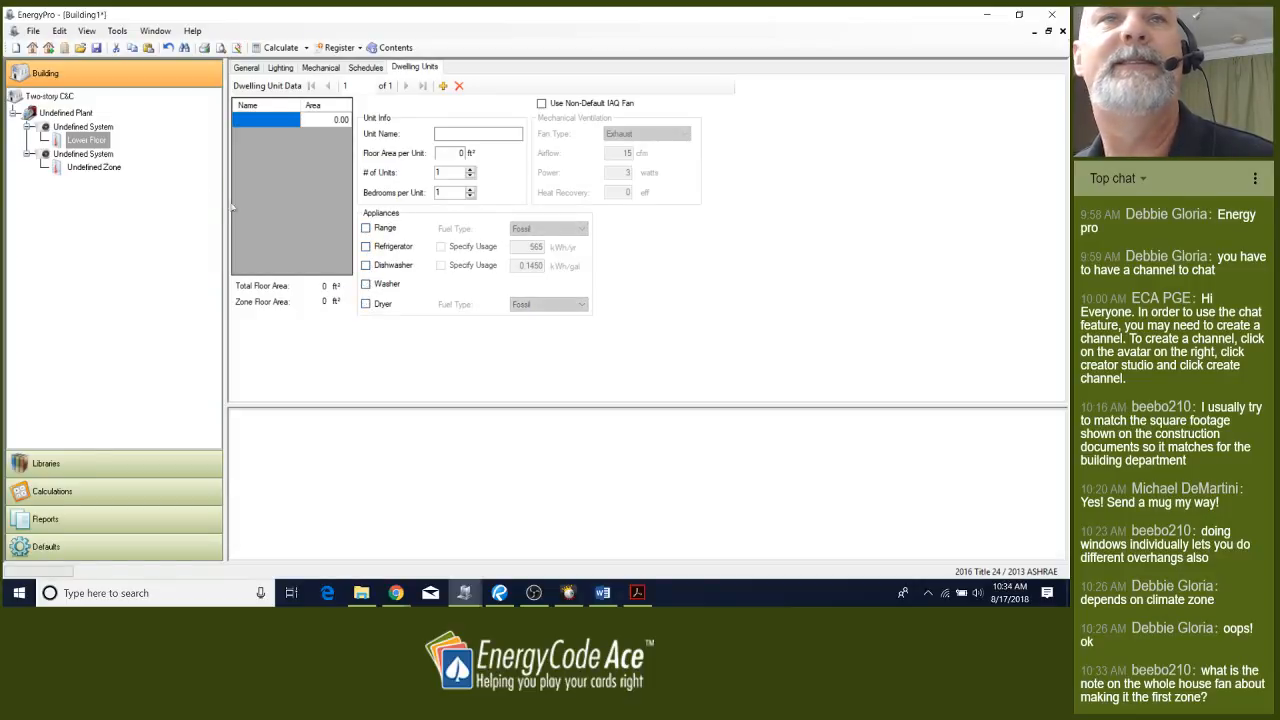
Add a room to the Lower Floor zone, name it Lower Floor and set its area to 1747 ft²
right_click(101, 142)
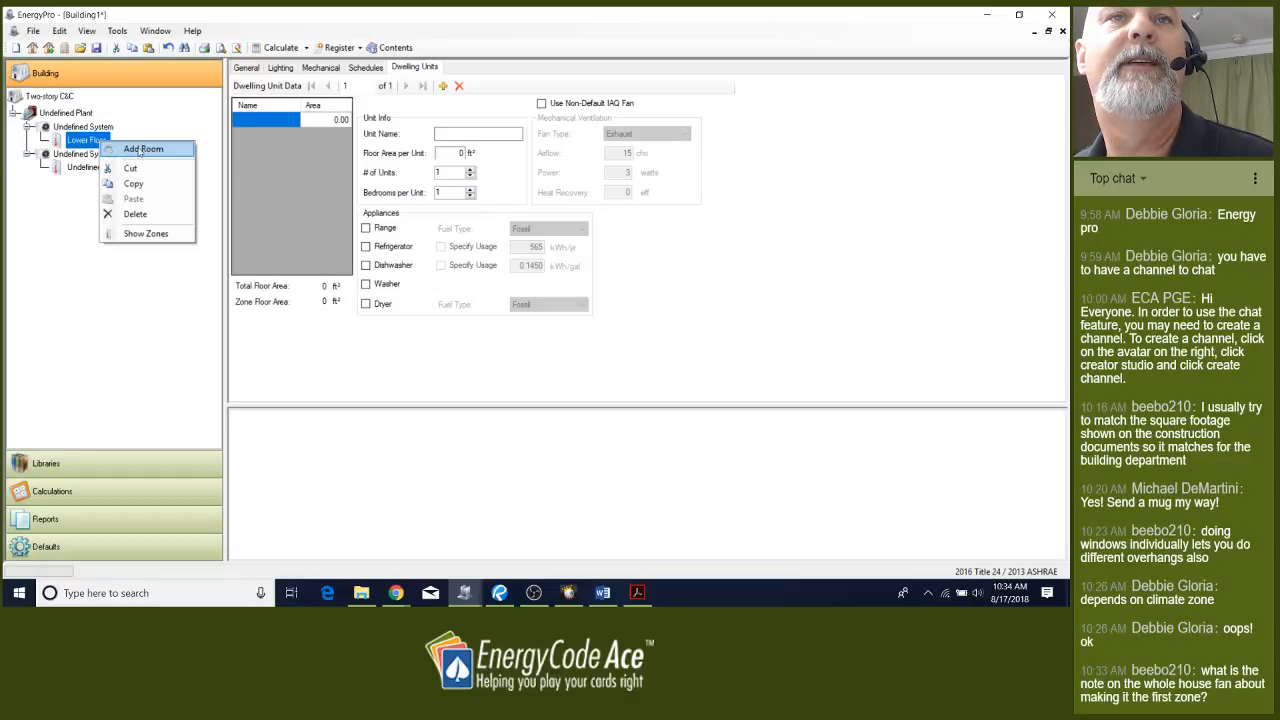
click(140, 149)
click(120, 157)
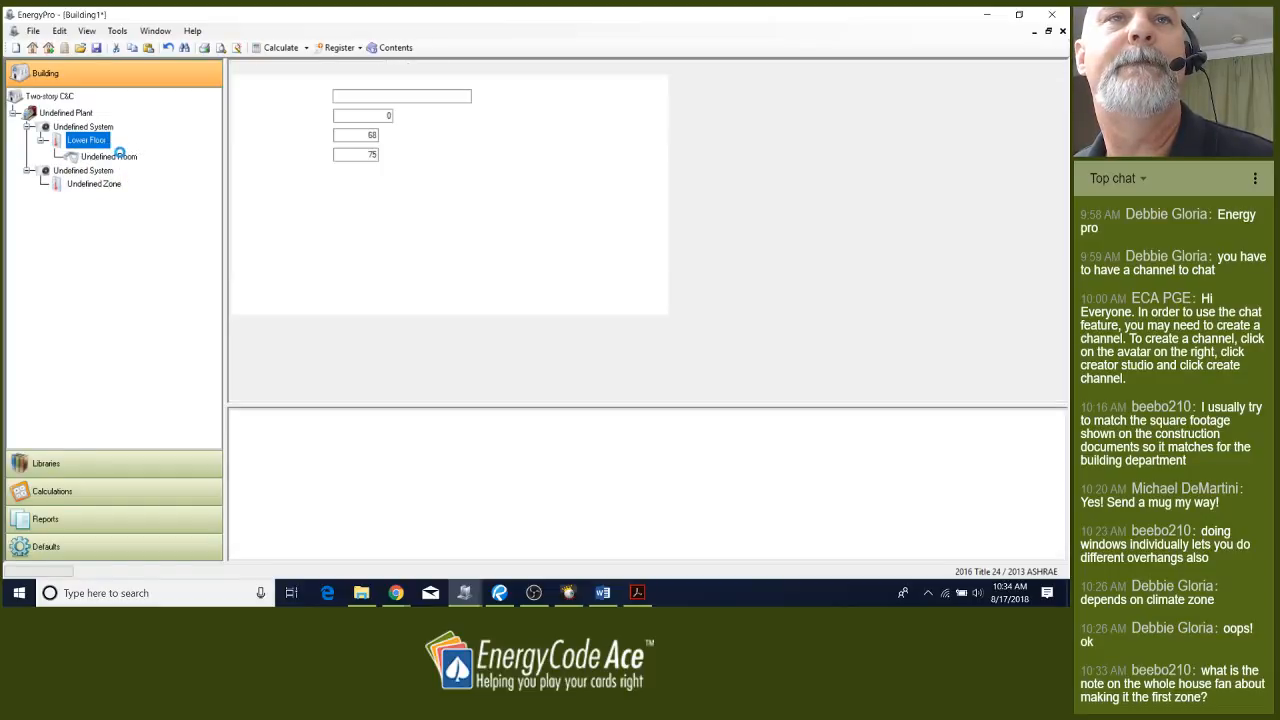
click(396, 97)
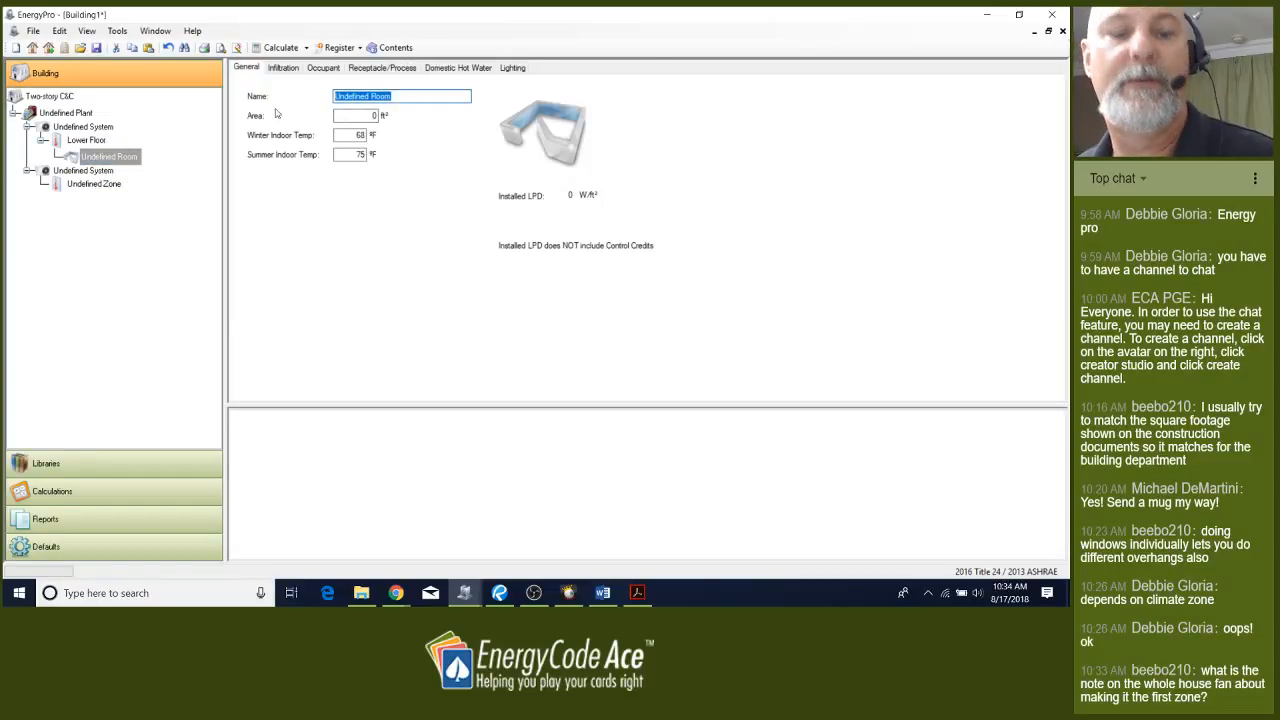
text(Lo)
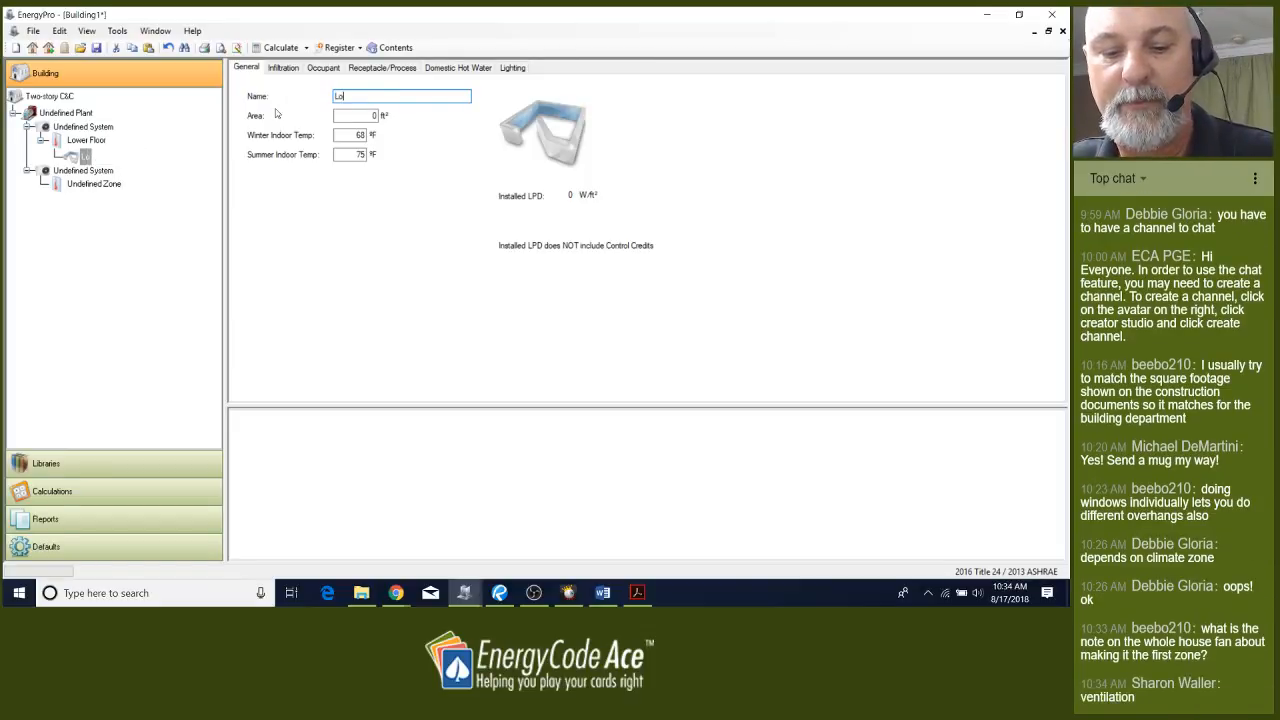
text(wer Floor)
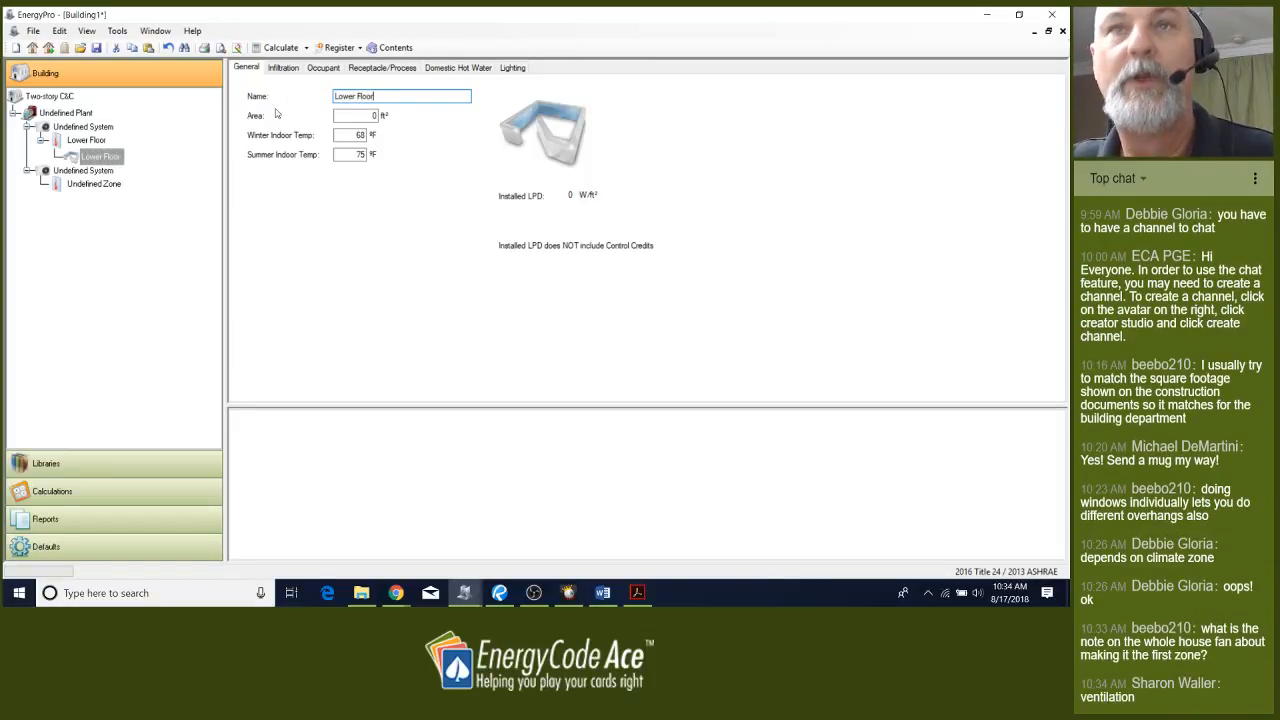
click(335, 117)
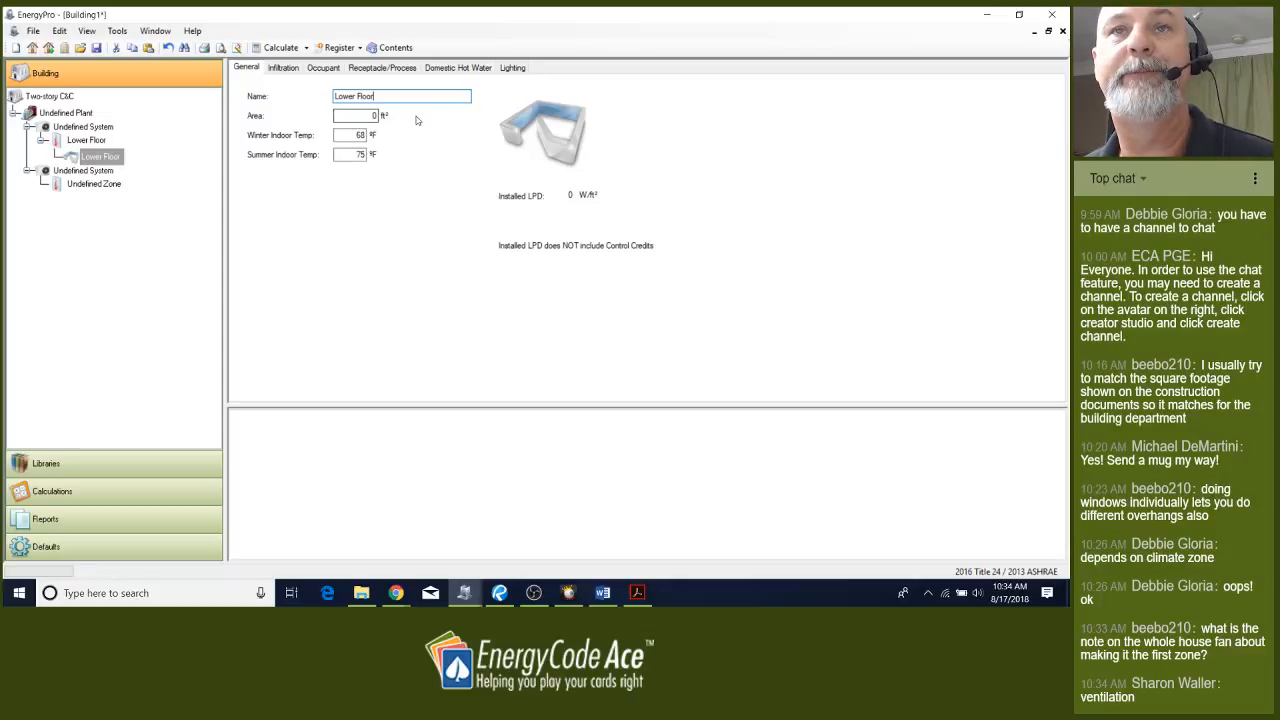
text(1743)
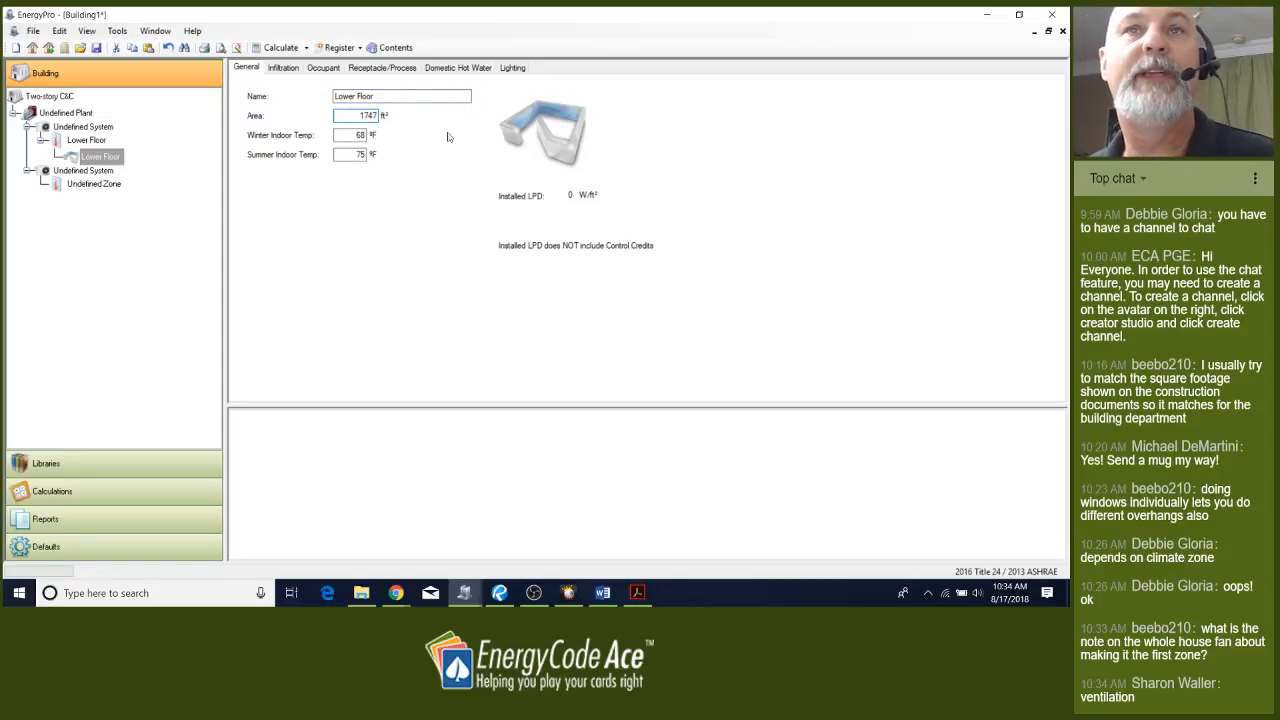
Add a roof to the Lower Floor room
right_click(104, 158)
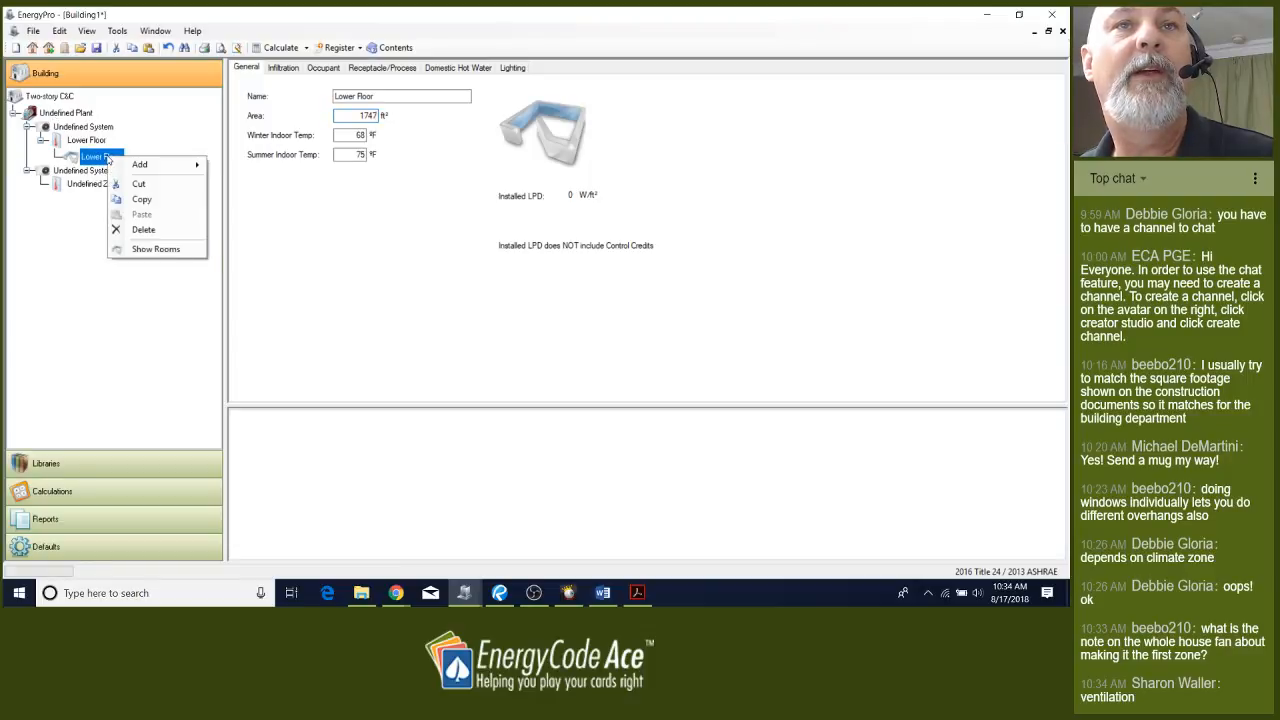
mouse_move(130, 170)
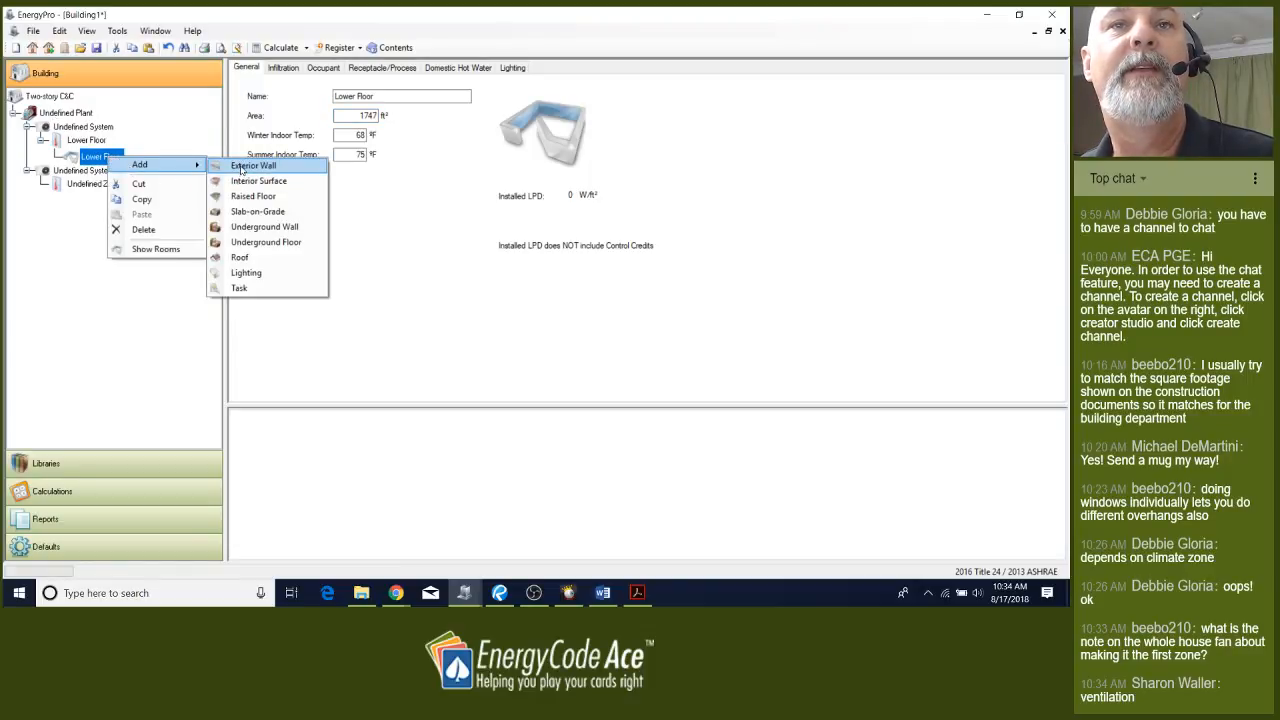
click(250, 257)
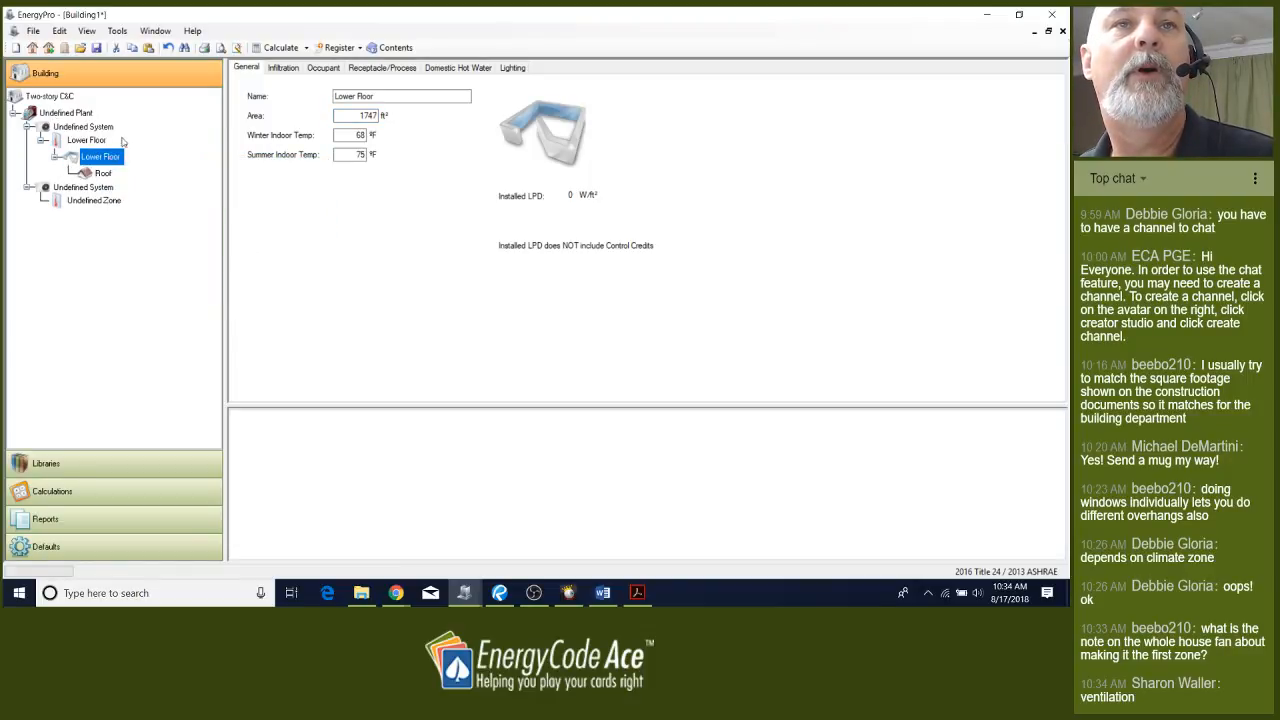
Add four exterior walls and a raised floor to the Lower Floor room
right_click(116, 158)
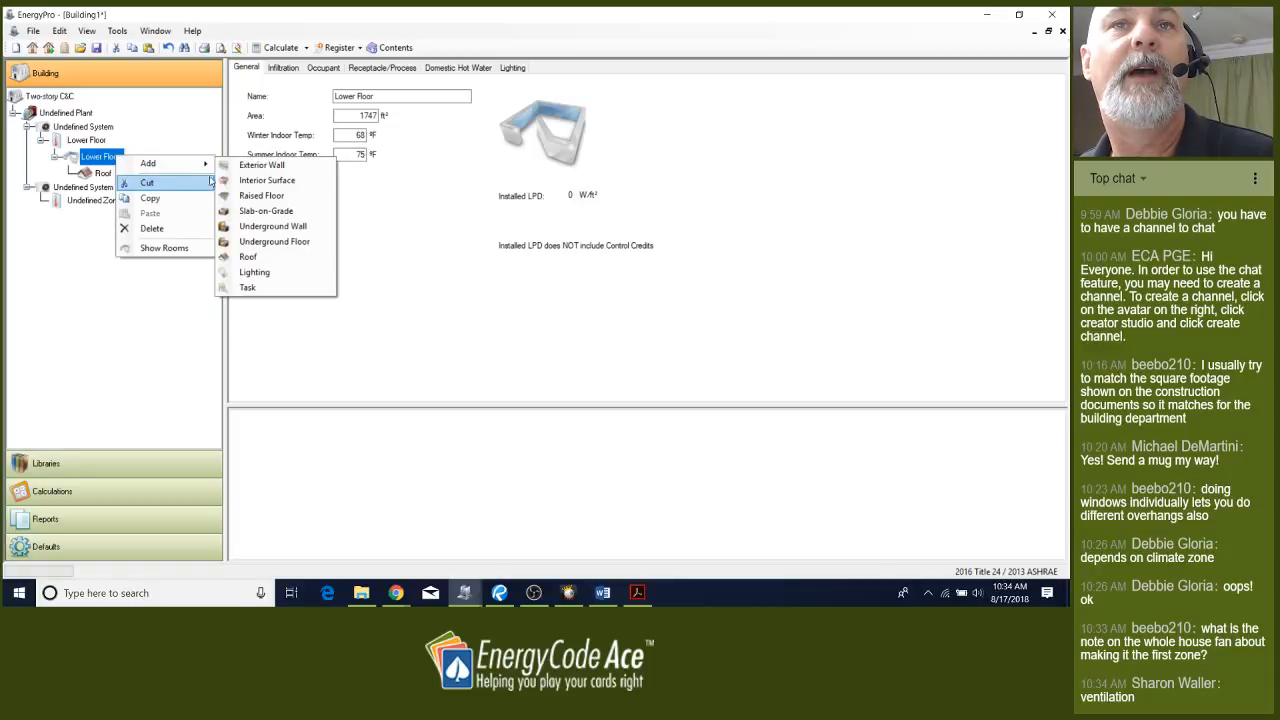
click(255, 165)
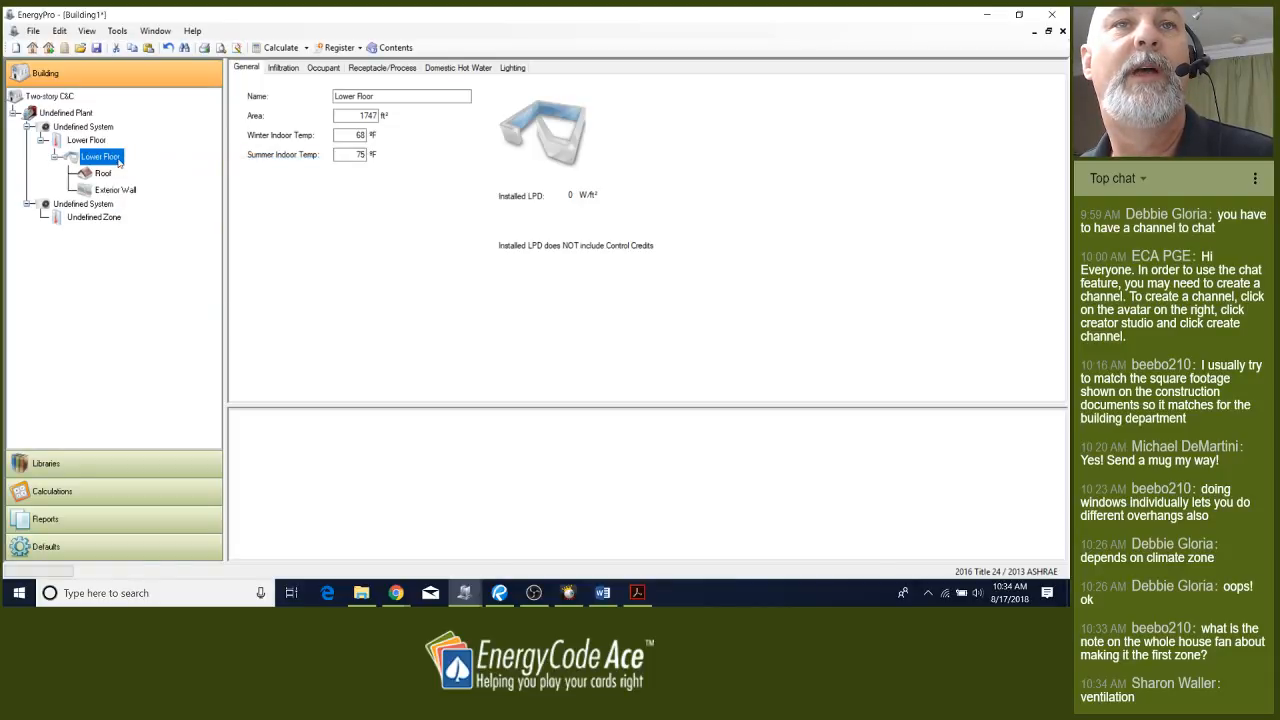
right_click(118, 160)
mouse_move(145, 168)
click(250, 166)
right_click(116, 156)
click(240, 166)
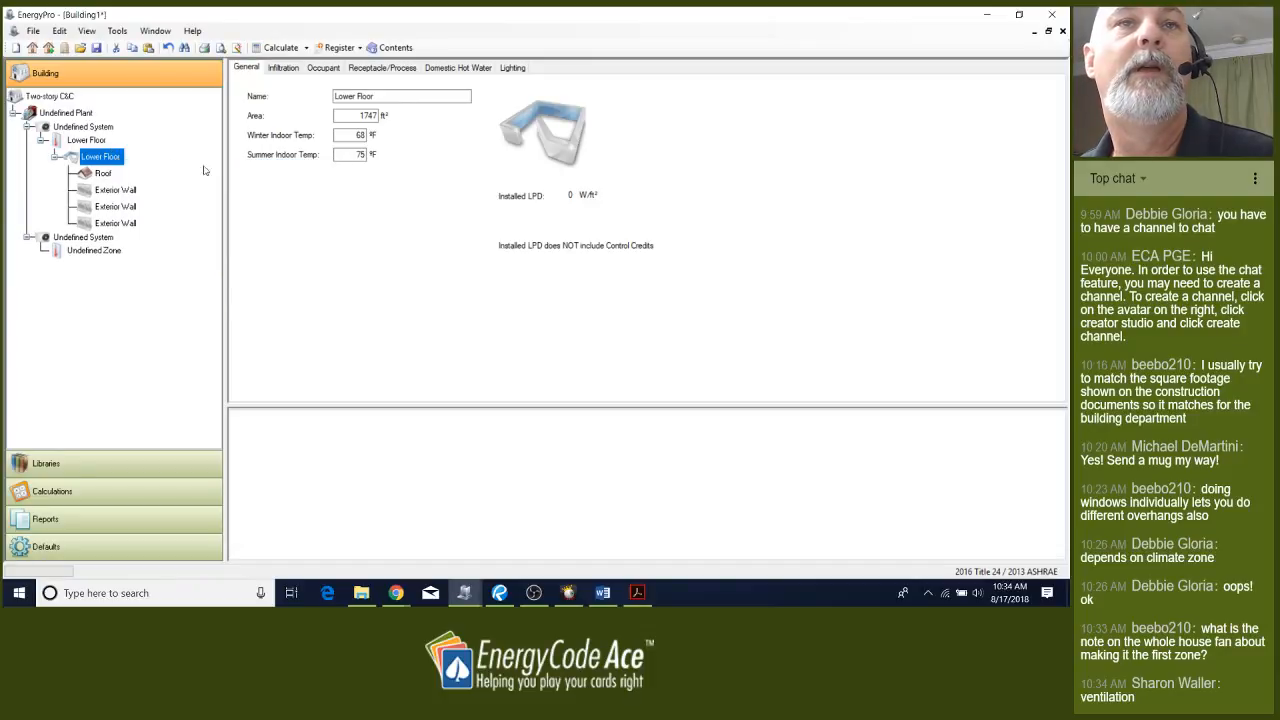
right_click(117, 157)
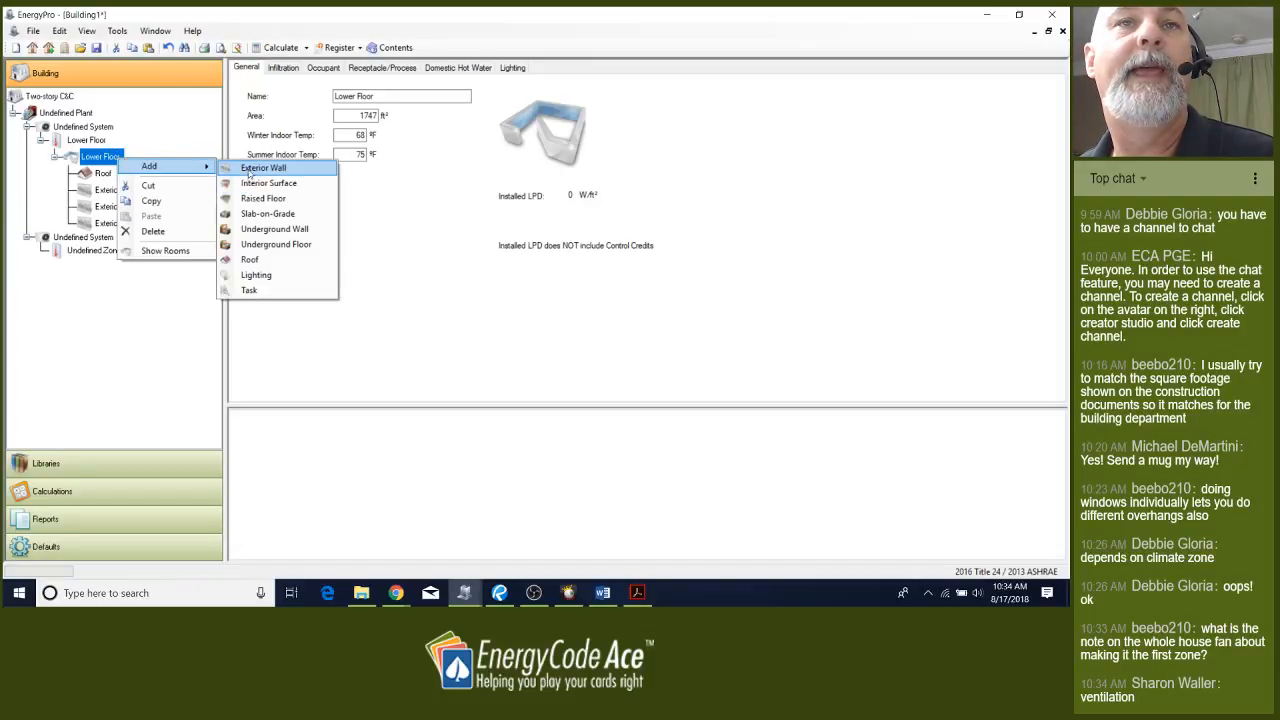
click(249, 172)
right_click(113, 155)
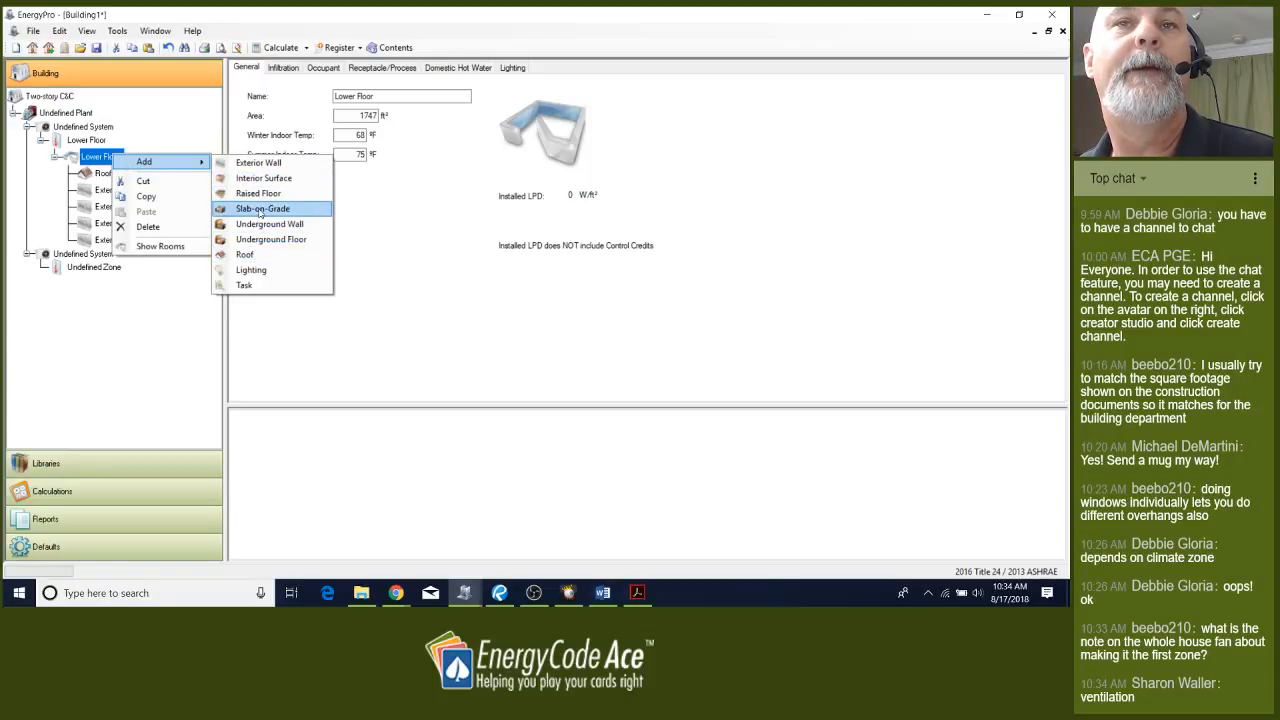
click(259, 195)
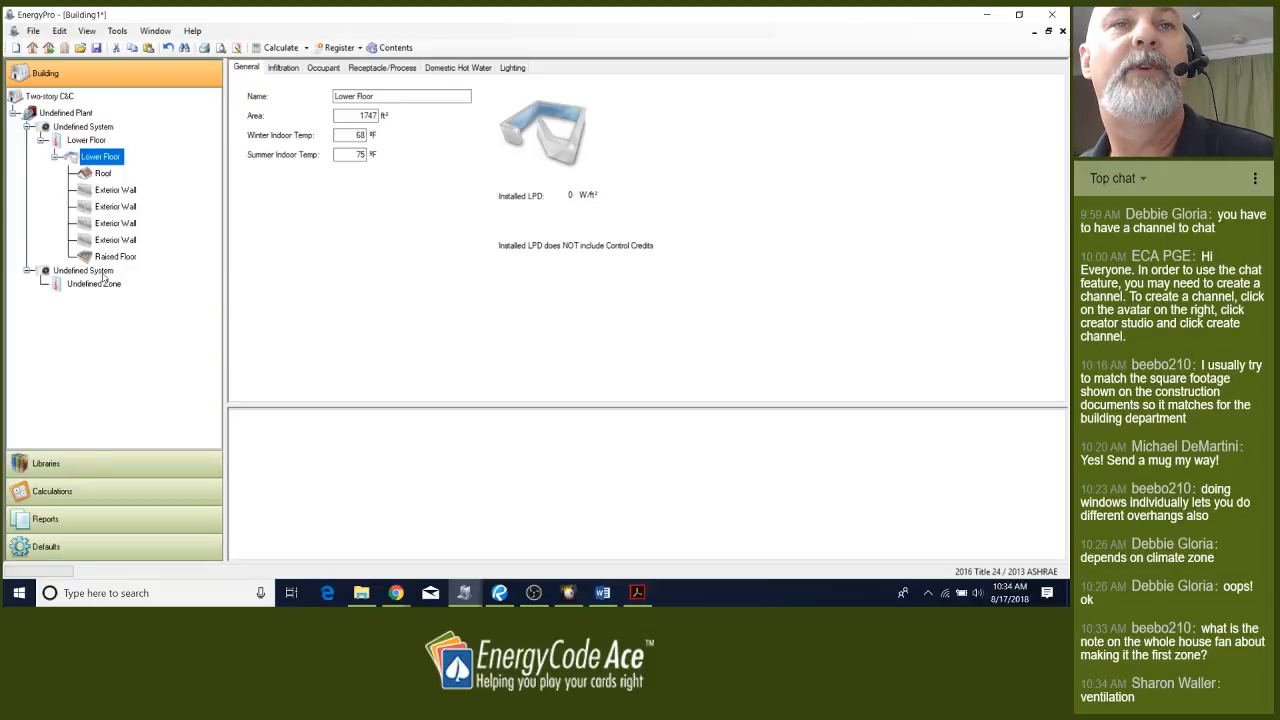
Set the area of the Lower Floor room's roof to 100 ft²
click(103, 174)
click(338, 94)
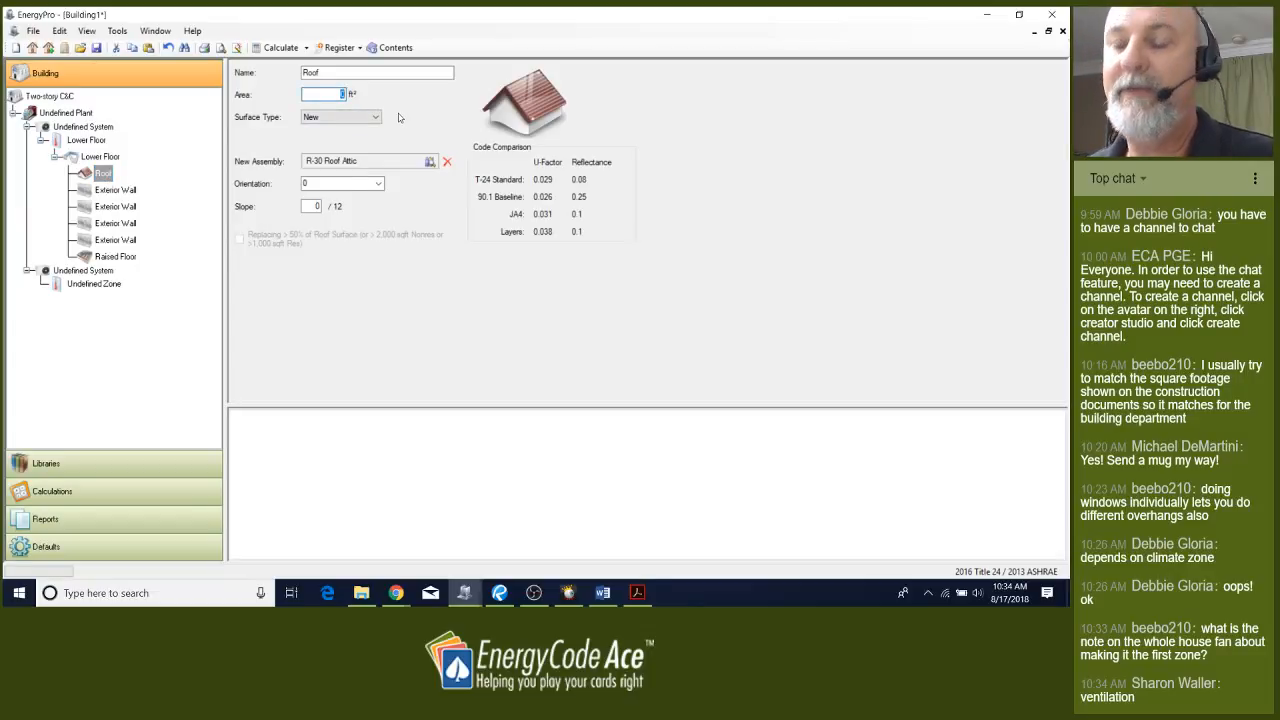
text(100)
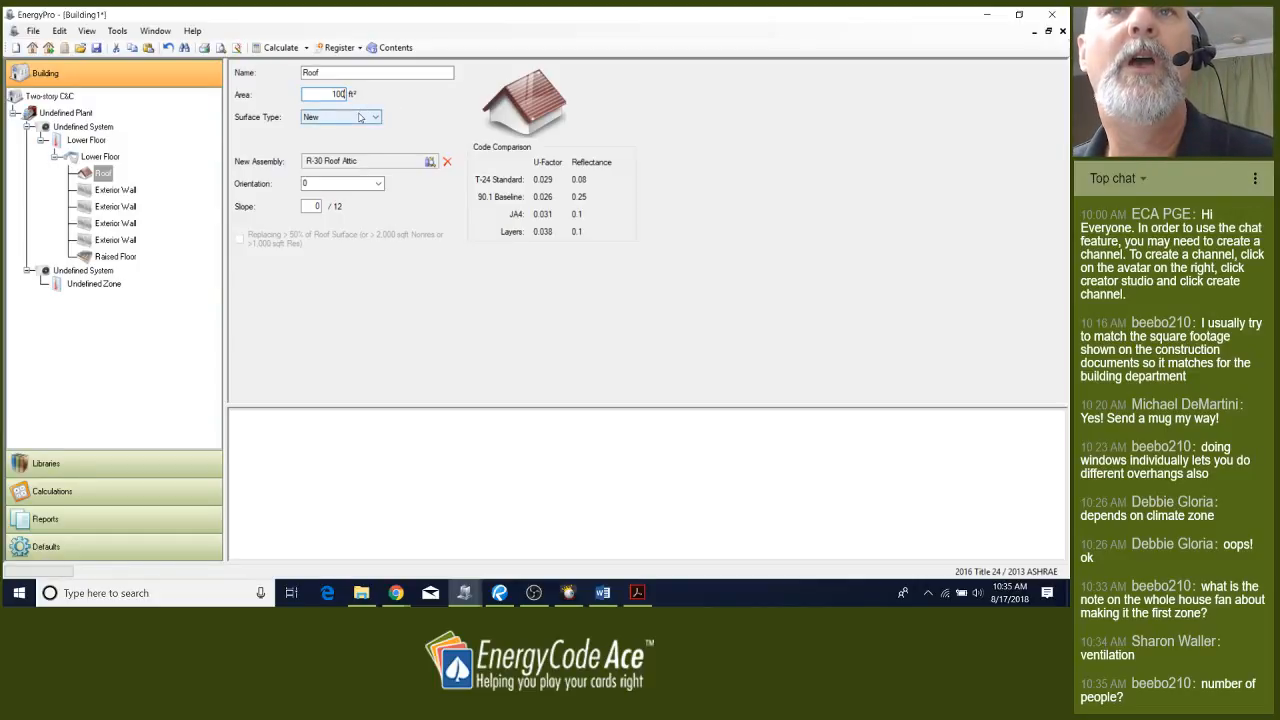
From the roof's assembly library, create a copy of R-19 Roof No Attic and name it R-22 Rafter
double_click(368, 162)
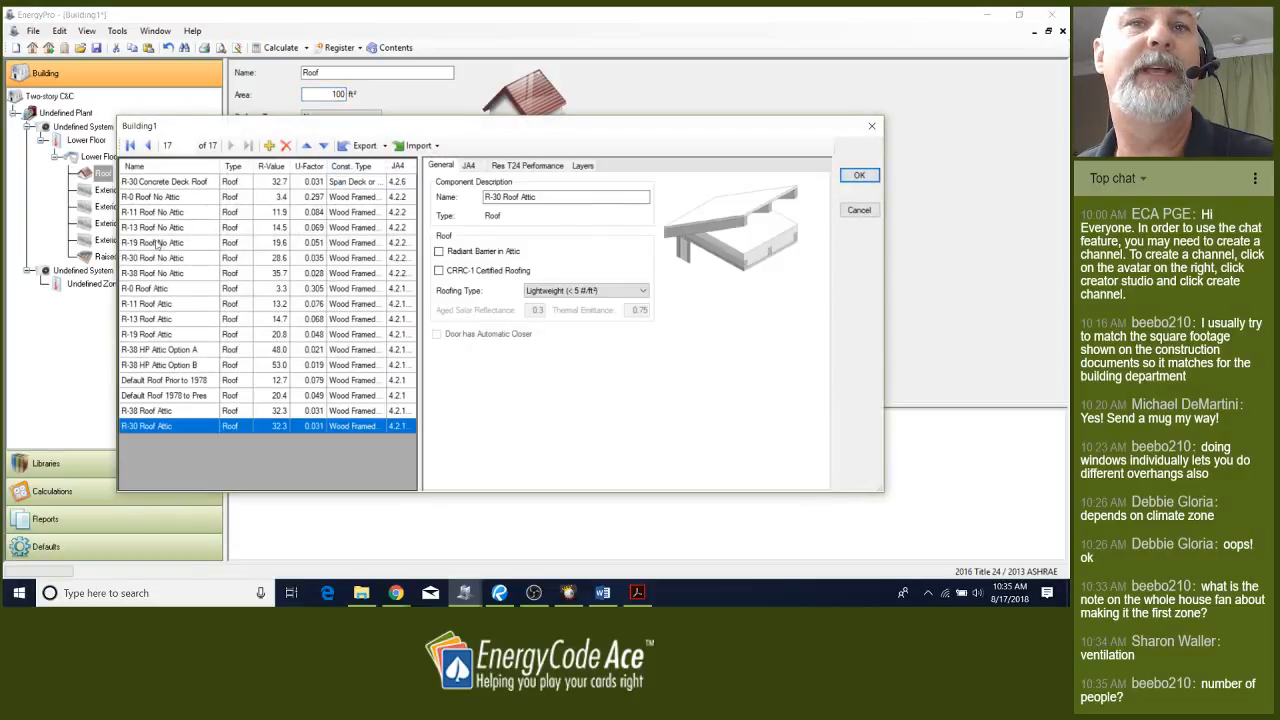
drag(355, 126, 408, 138)
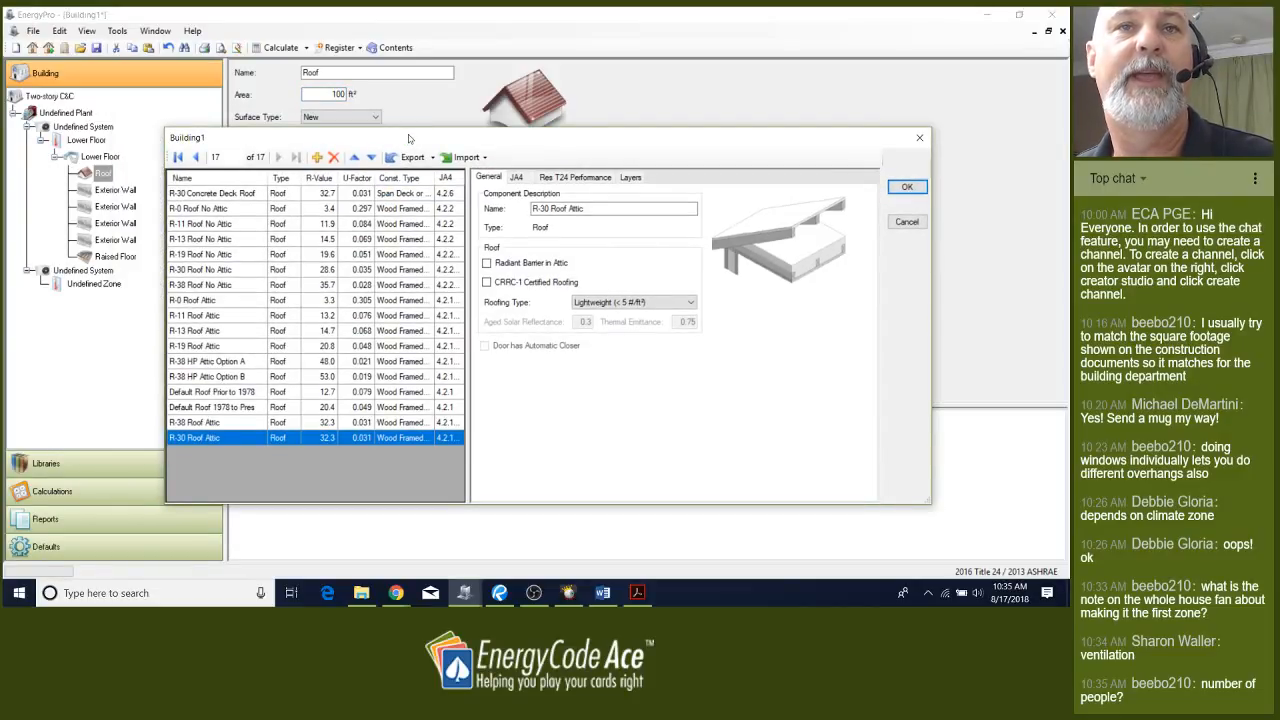
click(212, 257)
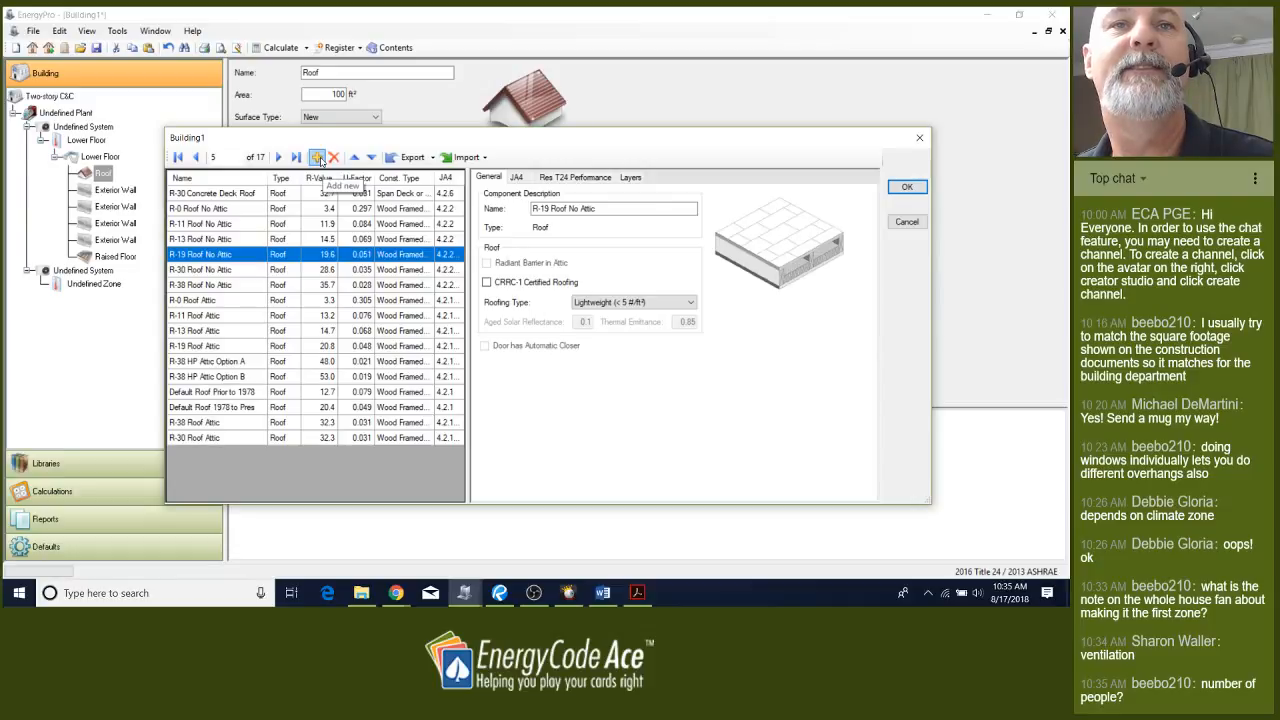
click(316, 158)
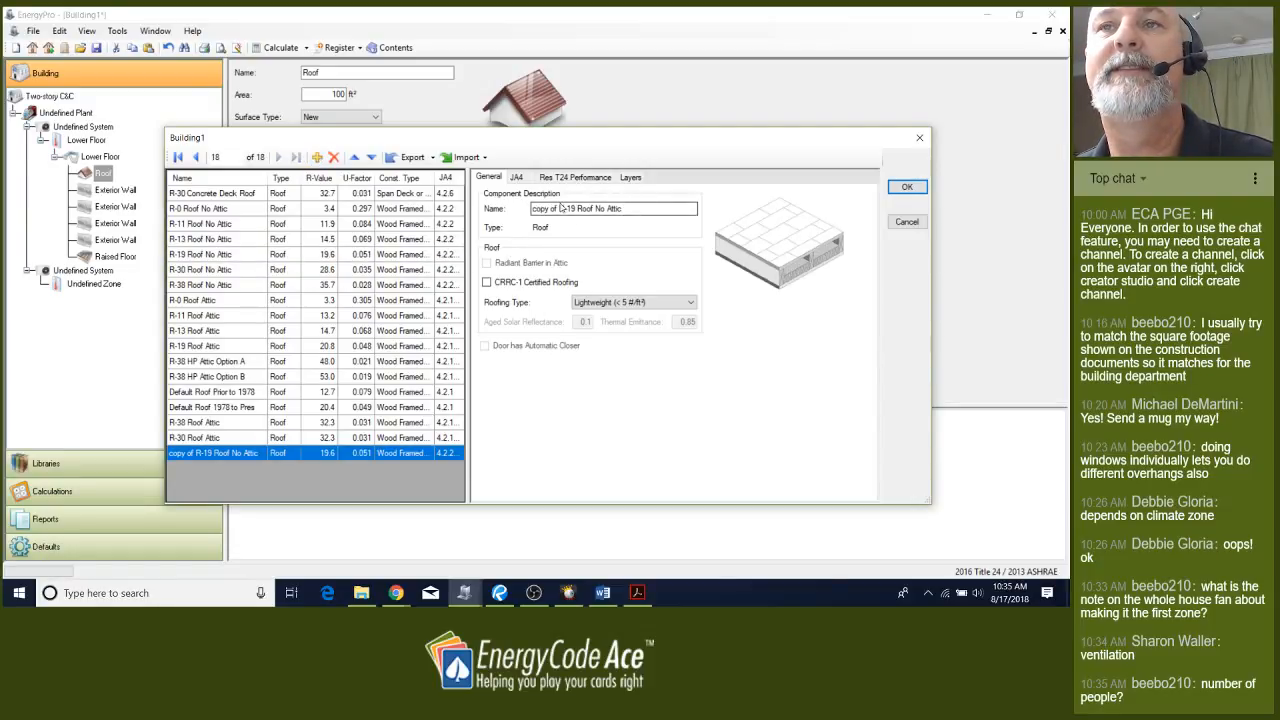
click(636, 209)
drag(636, 209, 531, 209)
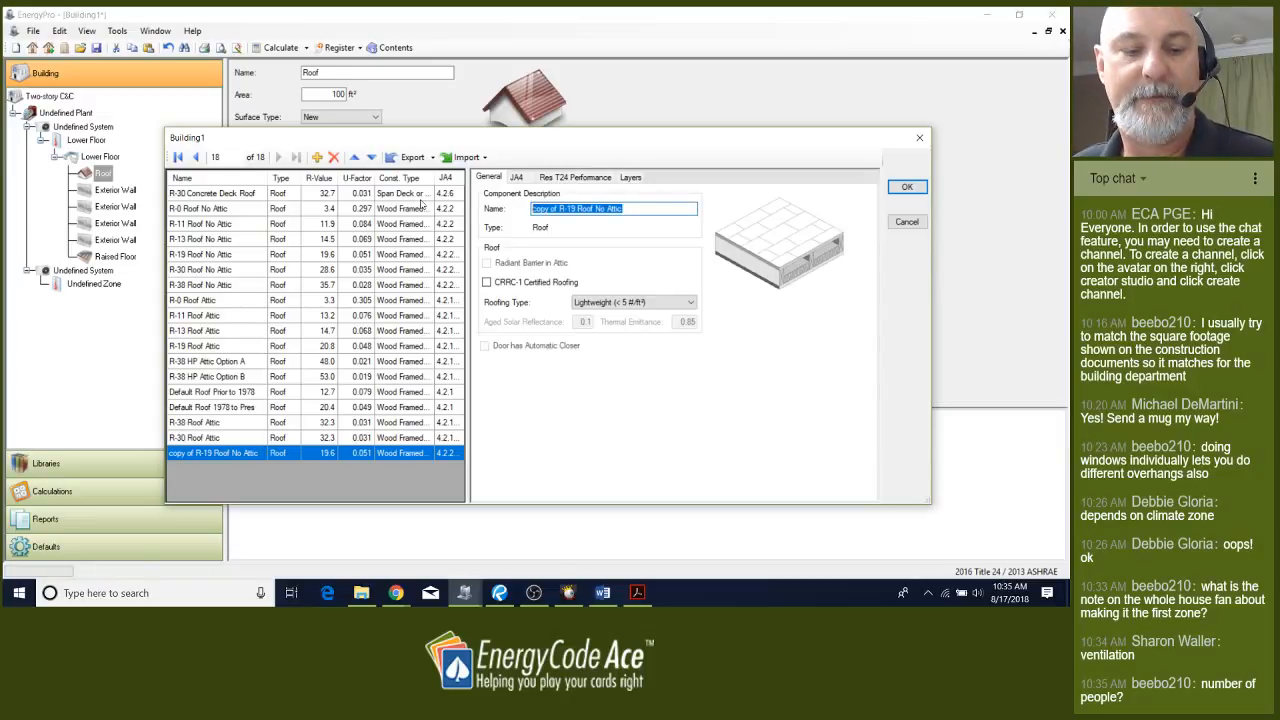
text(R-22 R)
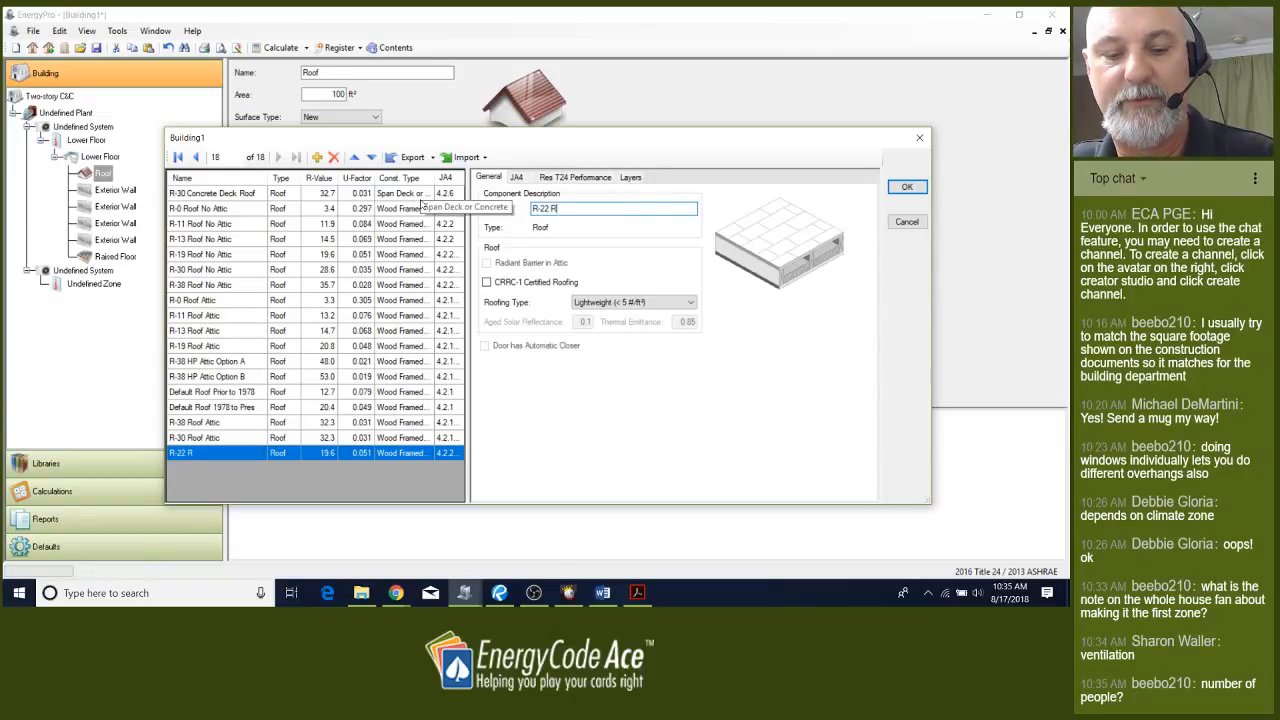
text(after)
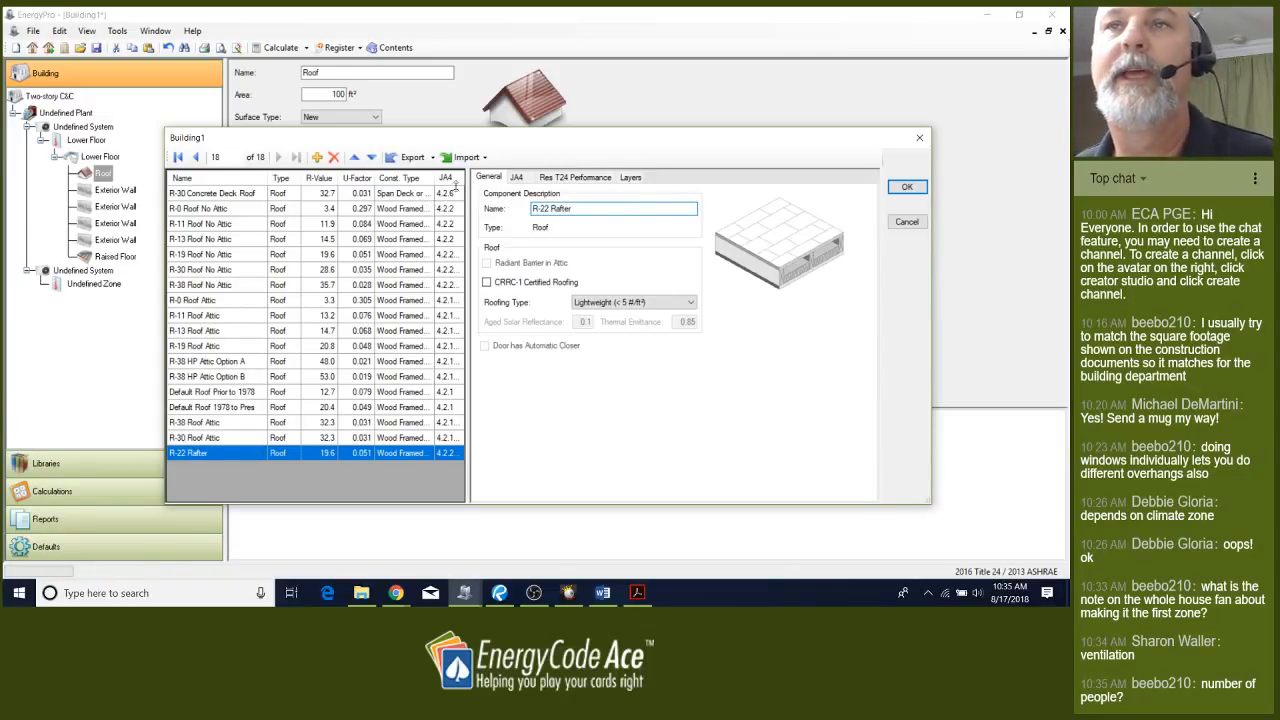
Set the R-22 Rafter assembly's cavity insulation to R 22 and framing to 2x6 @ 24 in. O.C., and assign it to the roof
click(595, 178)
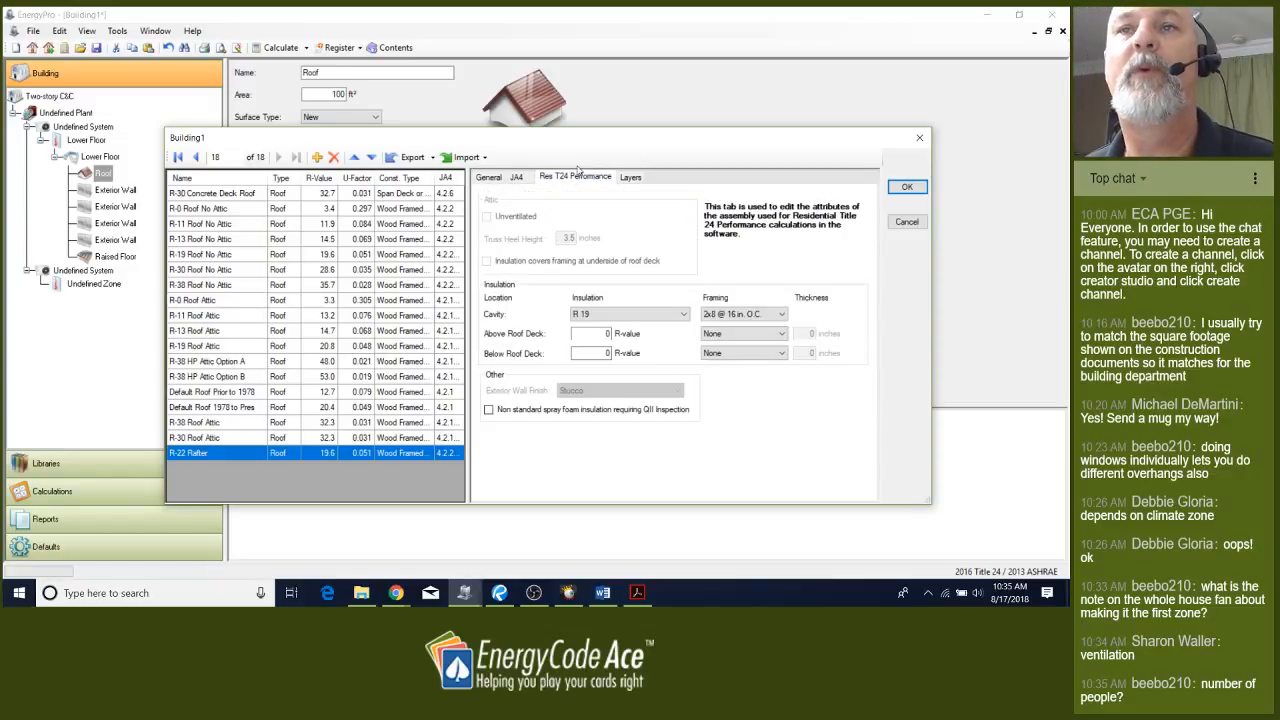
click(660, 316)
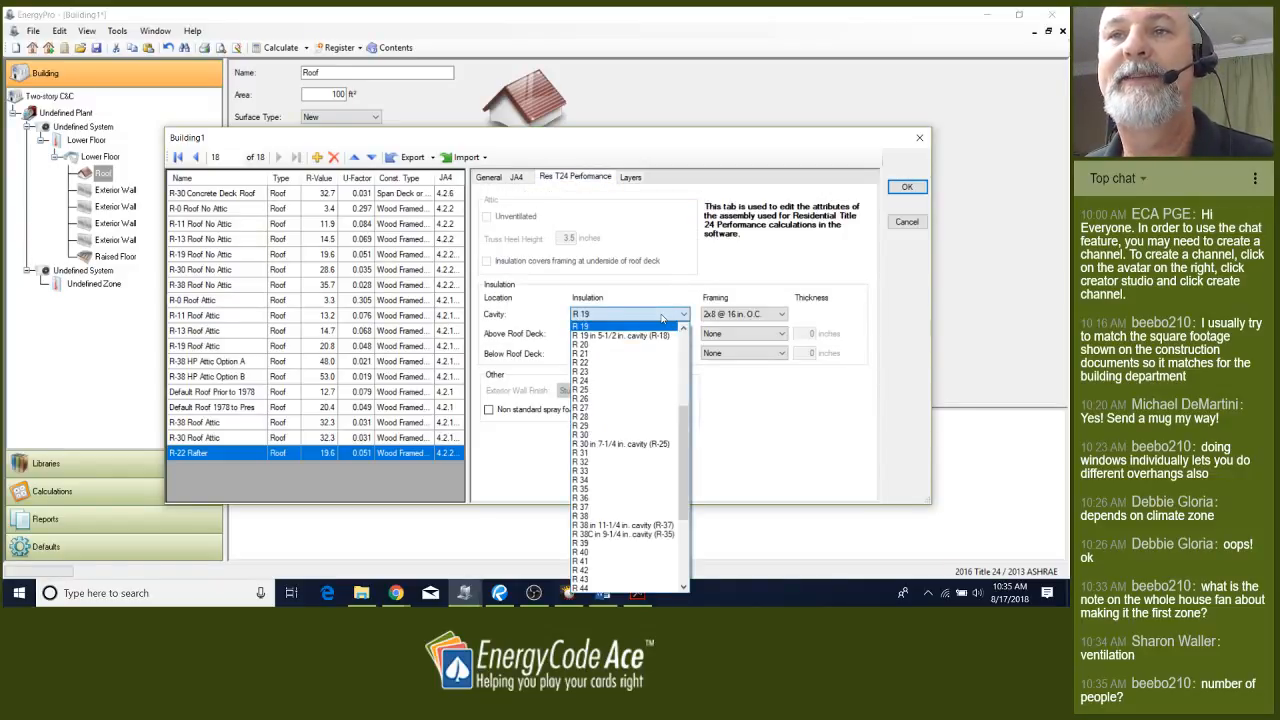
click(648, 364)
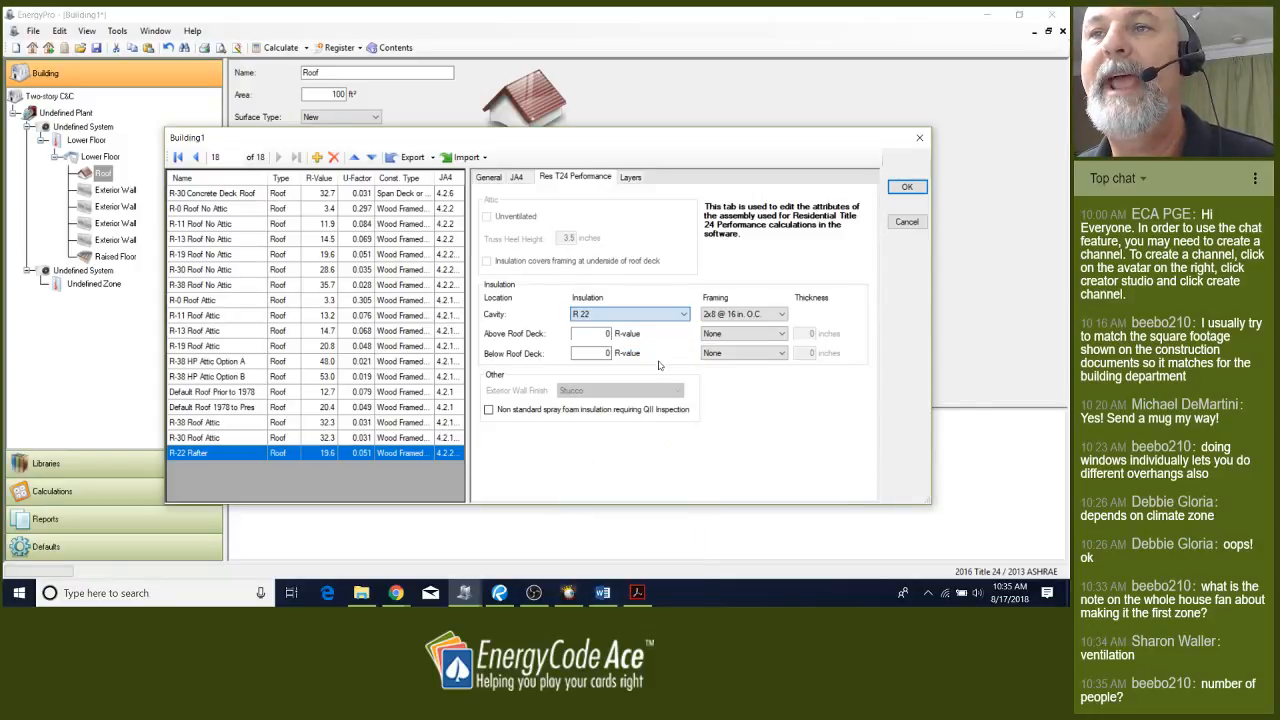
click(782, 315)
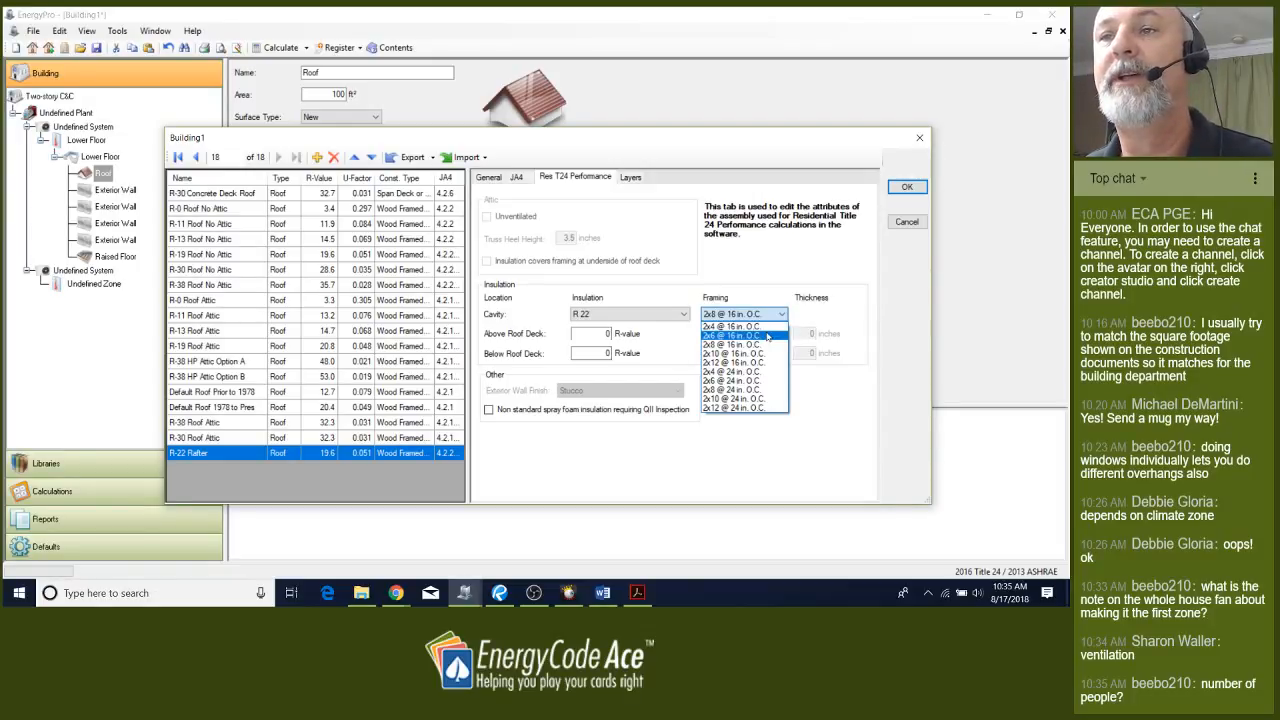
click(767, 336)
click(779, 315)
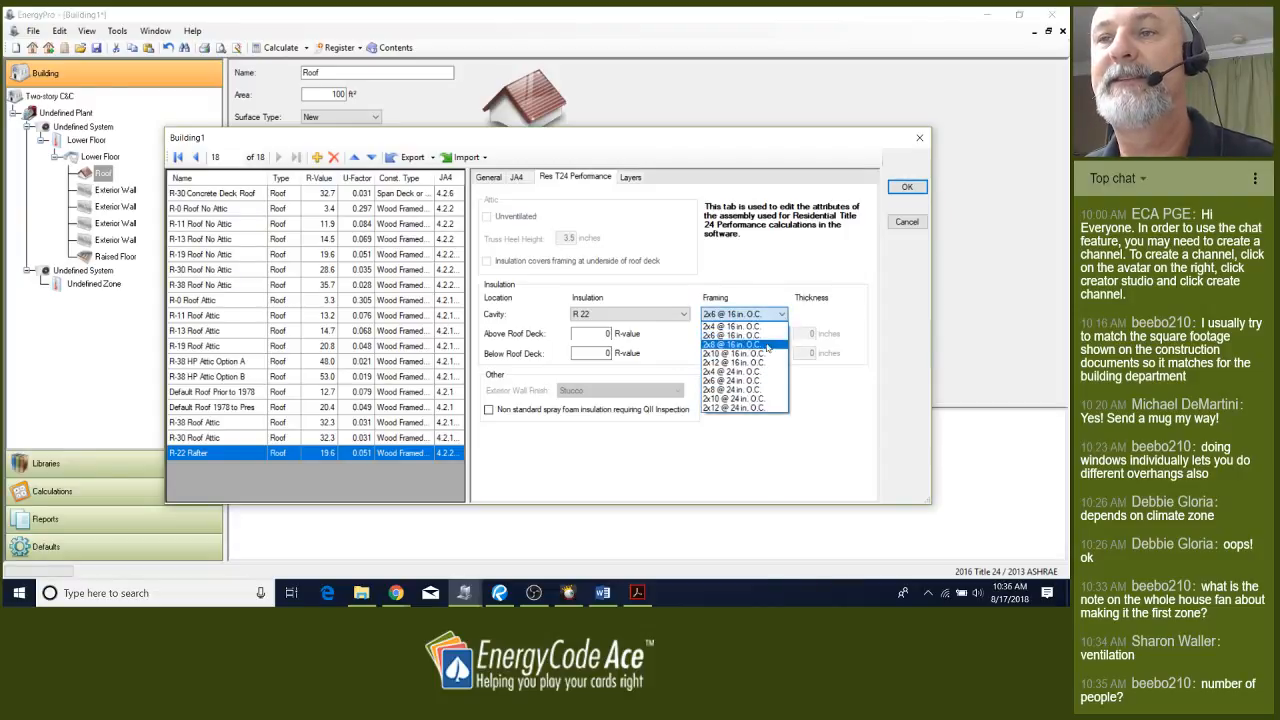
click(759, 381)
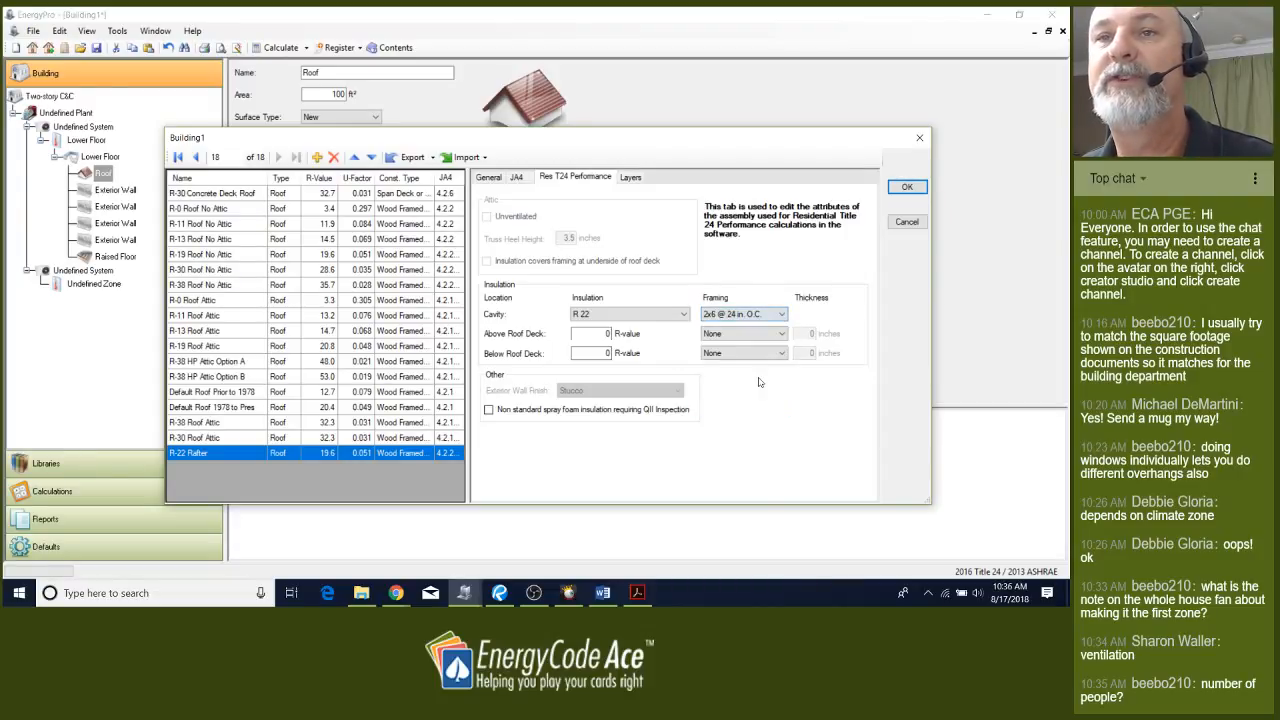
click(596, 334)
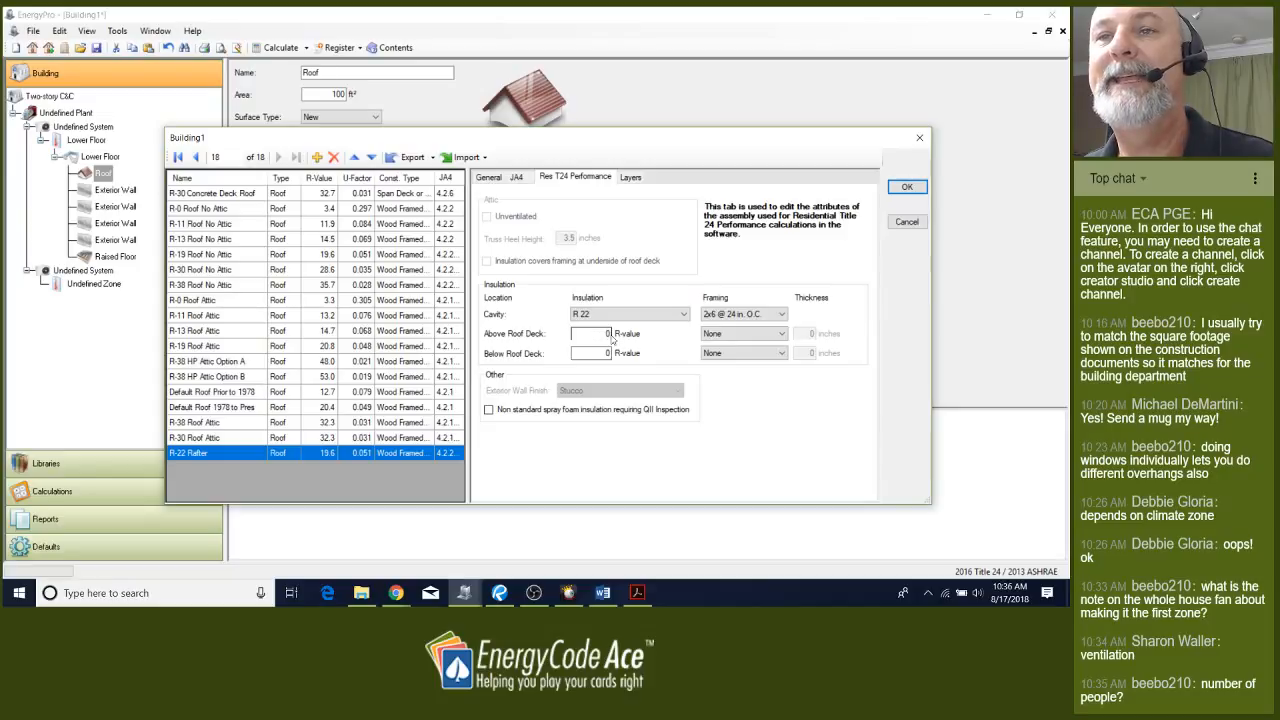
click(604, 353)
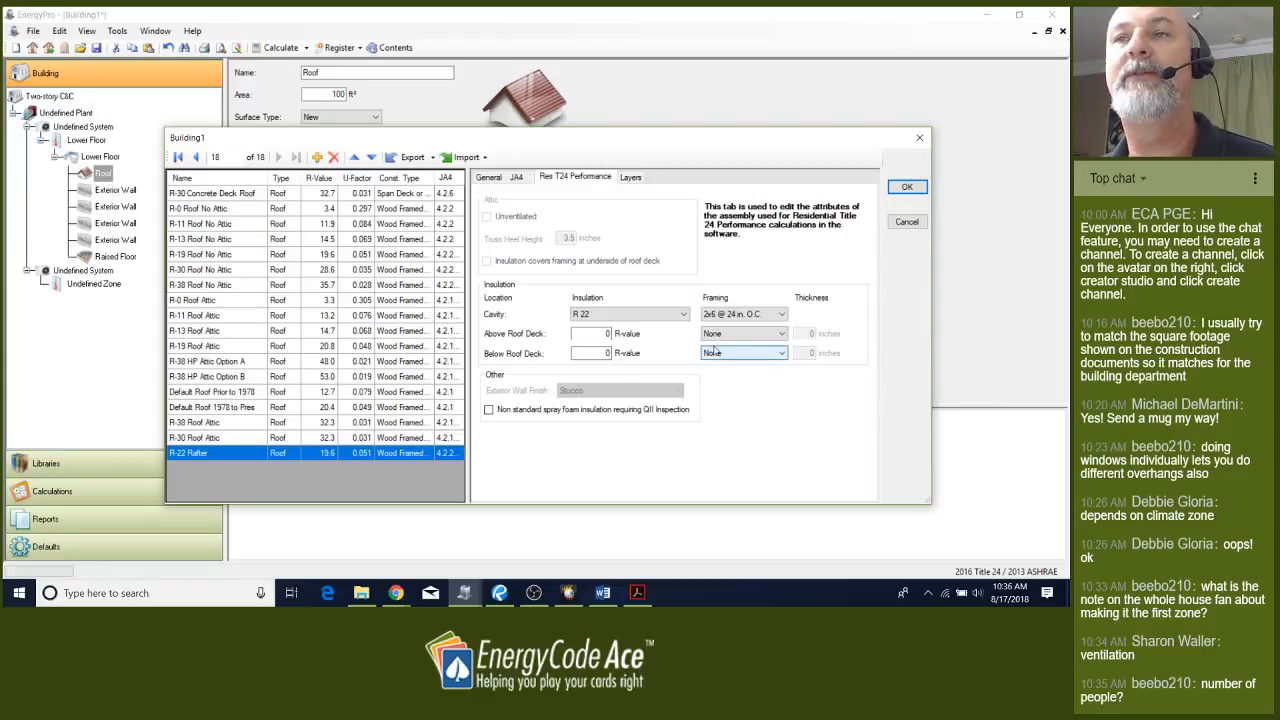
click(905, 188)
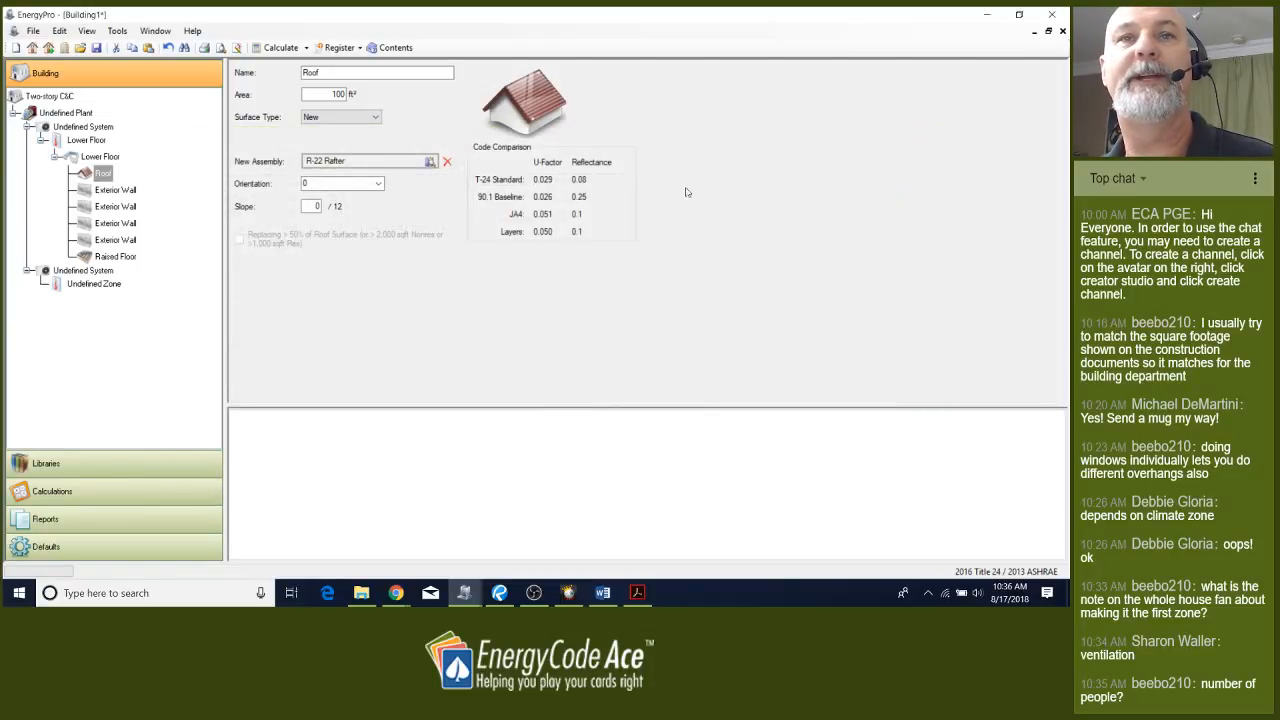
Switch to the 2 Story Sample Plan in Bluebeam Revu and measure the lower roof's slope angle in the utility section on page 6
click(333, 182)
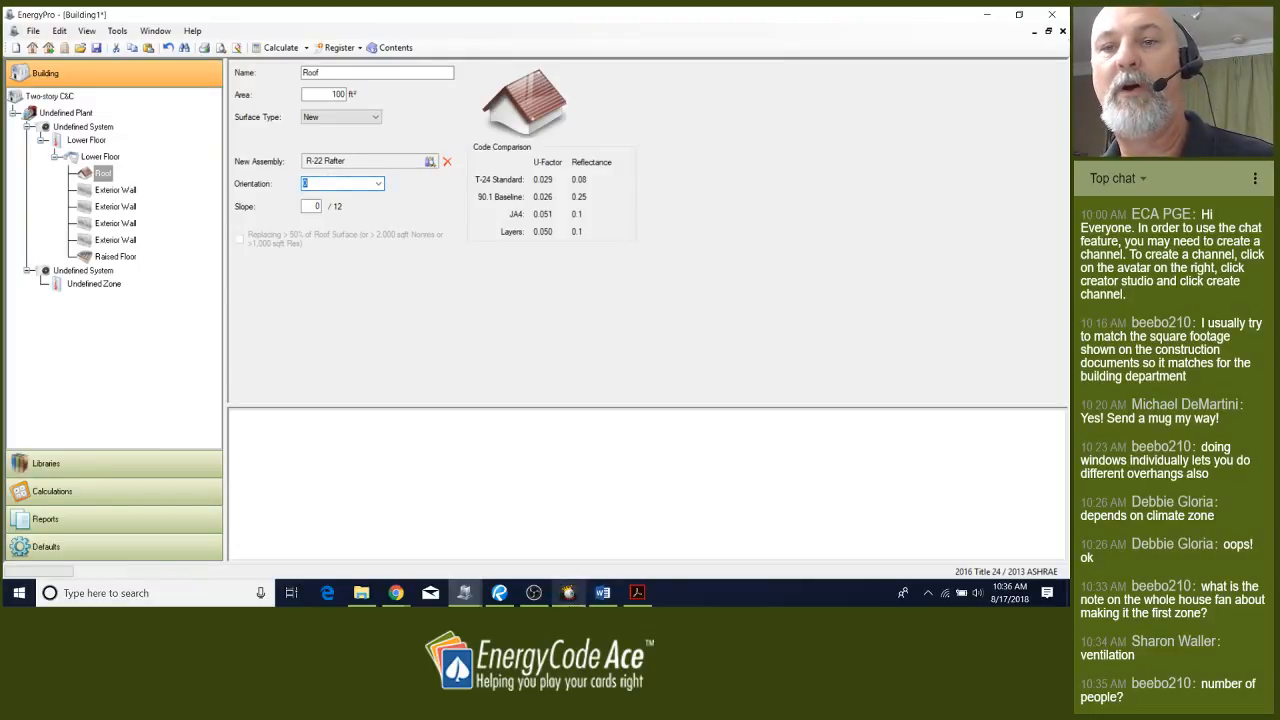
click(499, 593)
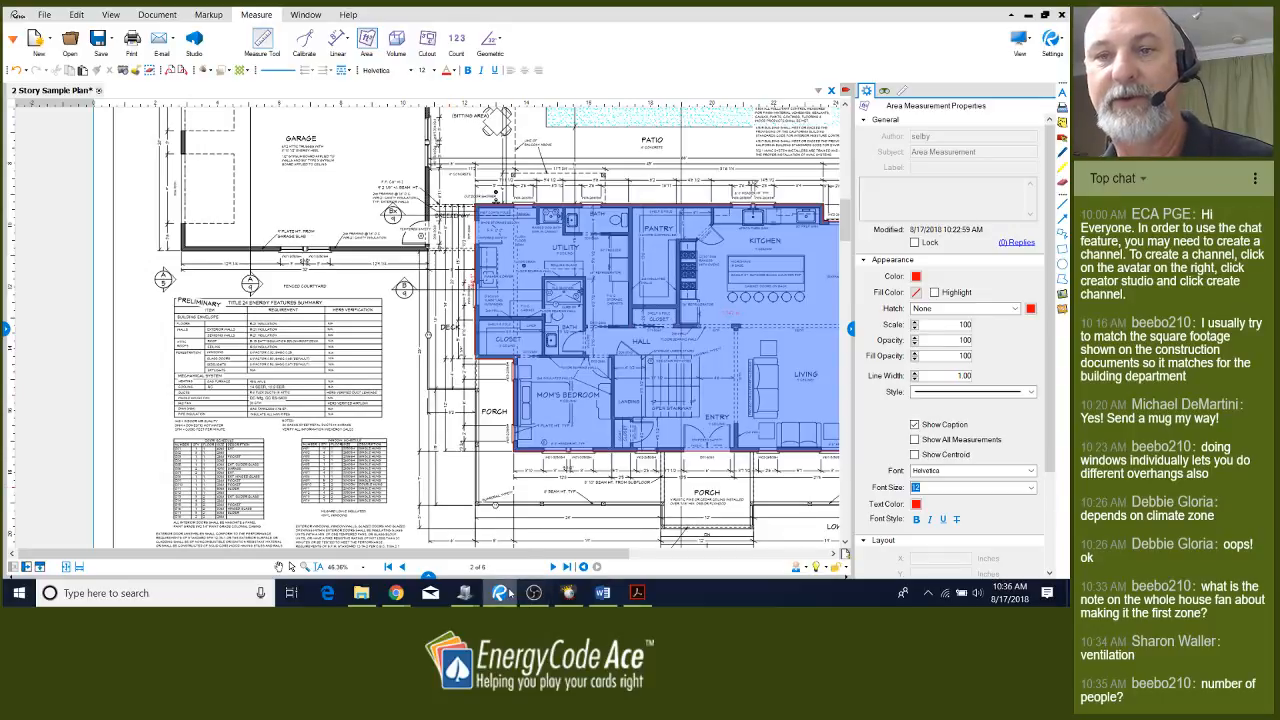
click(553, 566)
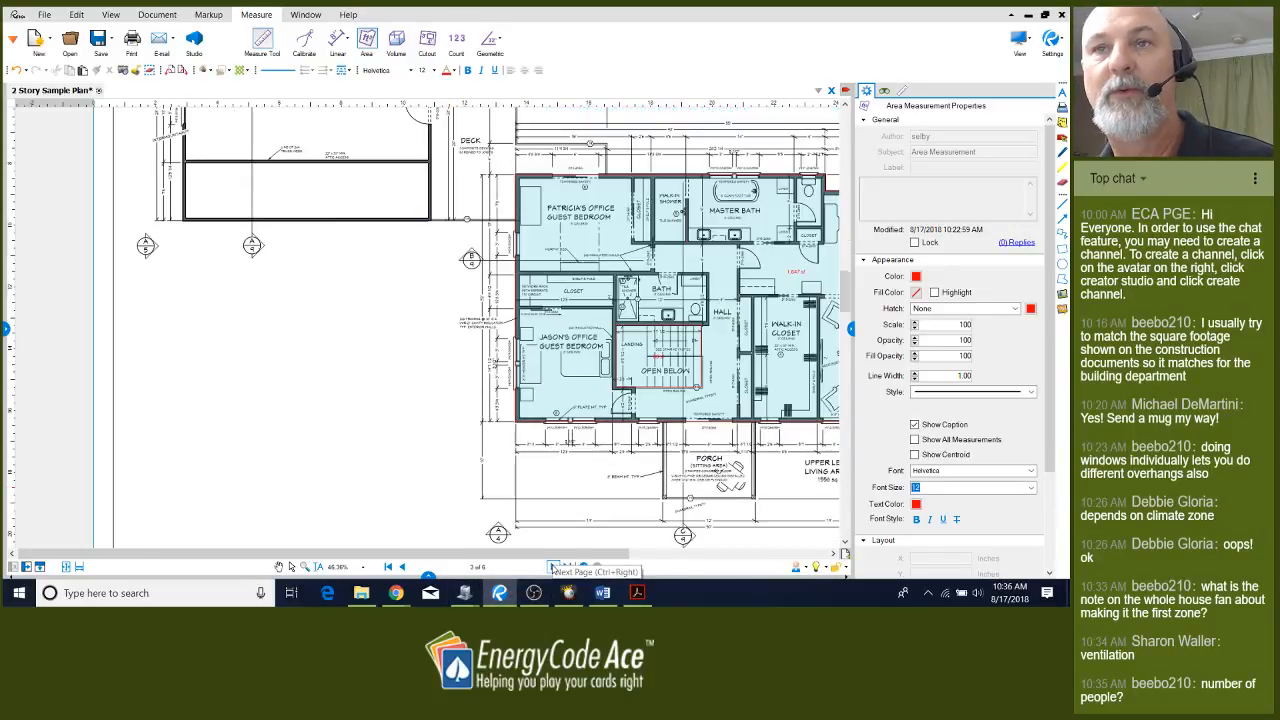
click(553, 566)
click(553, 566)
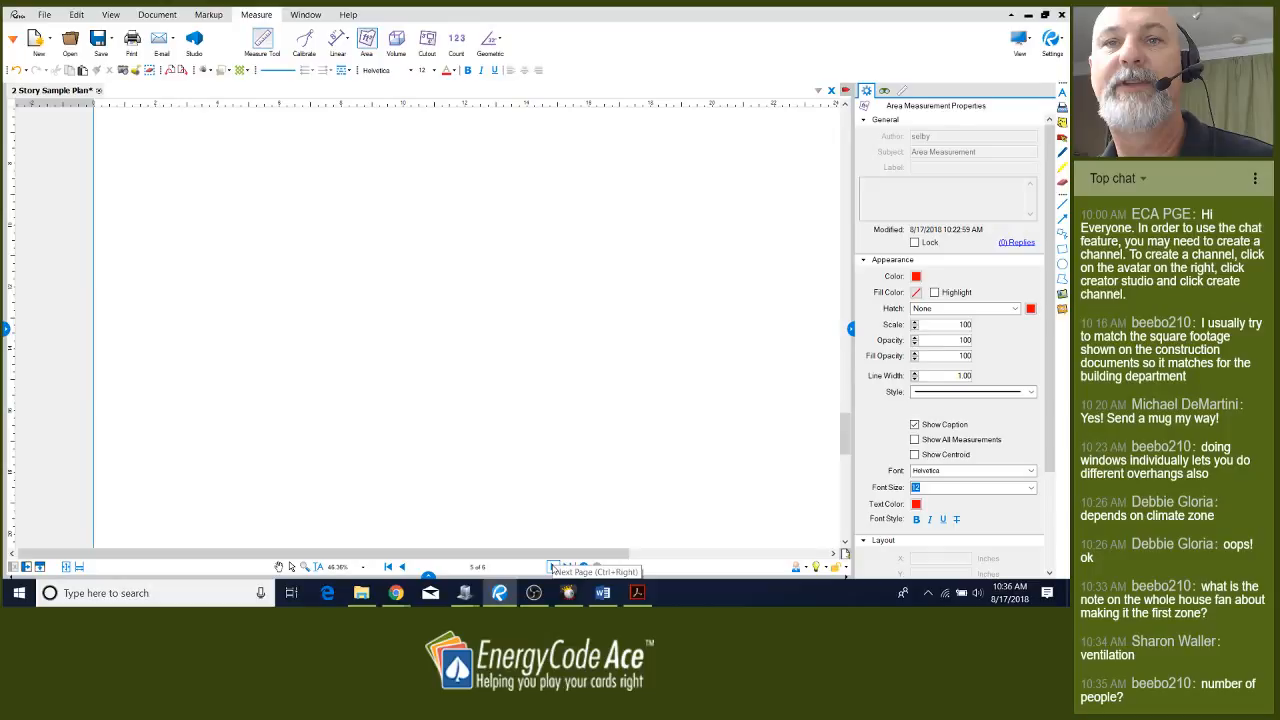
click(553, 566)
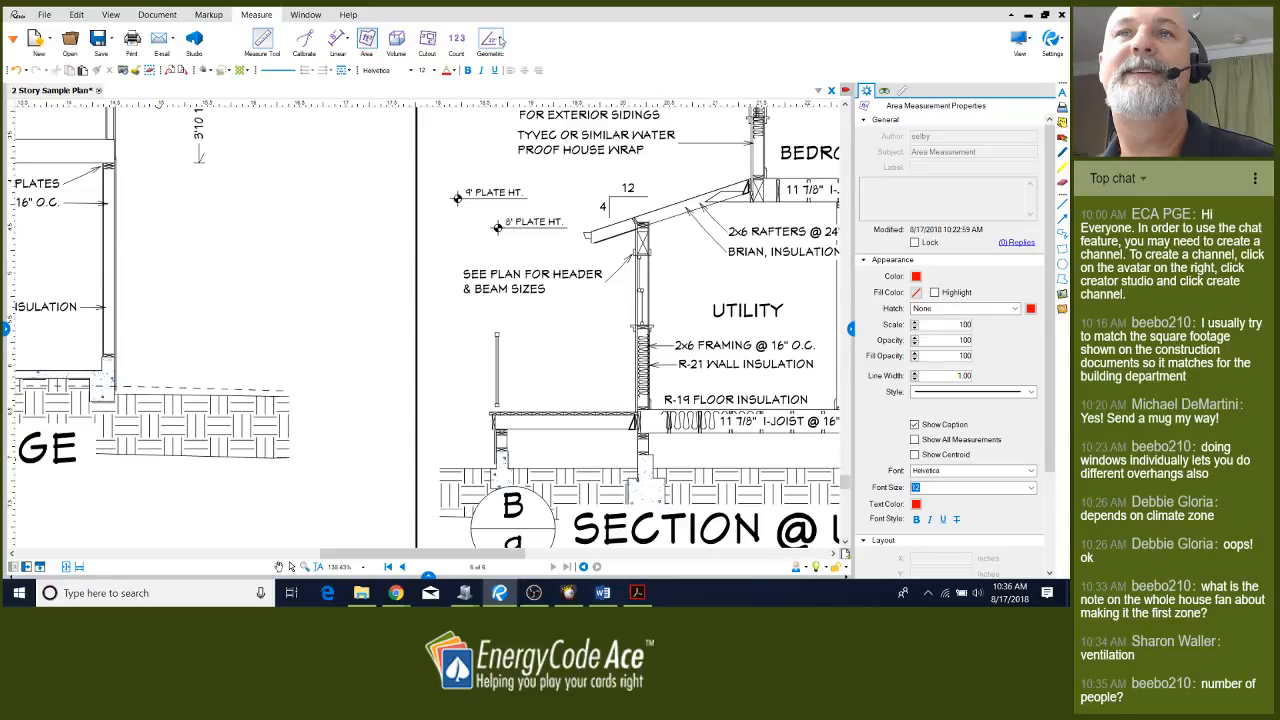
key(shift+alt+g)
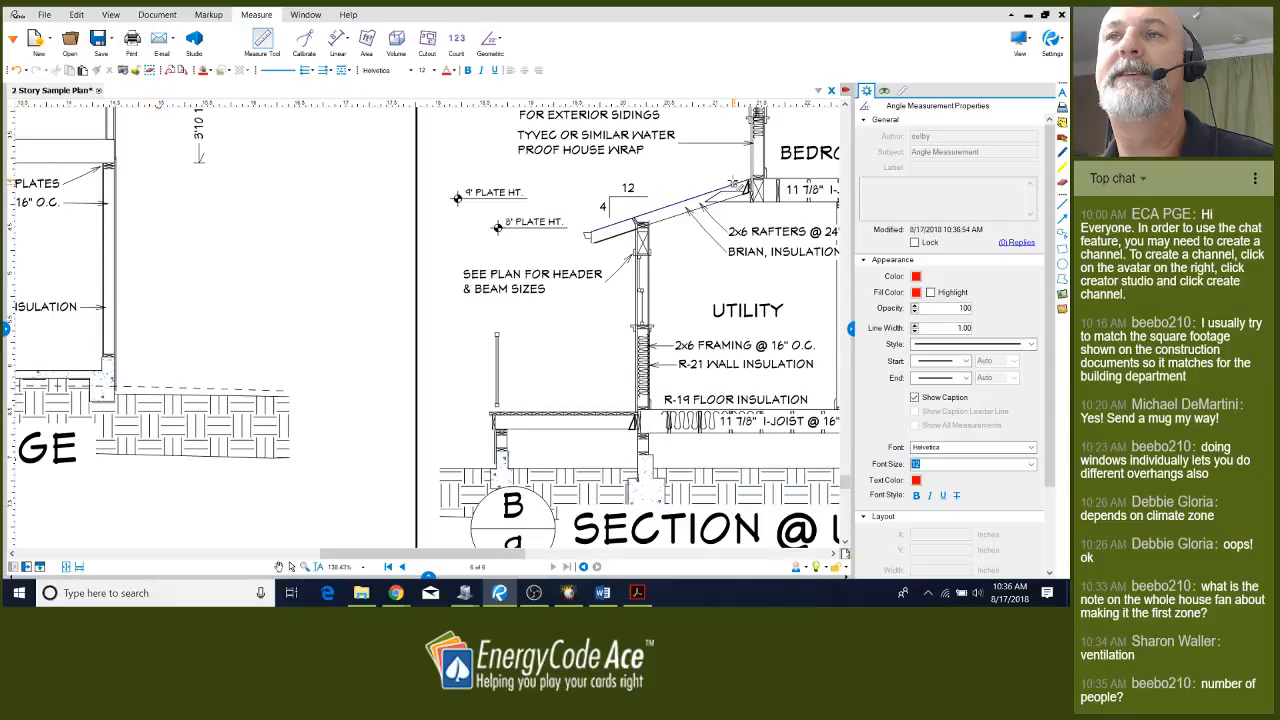
click(734, 184)
click(600, 184)
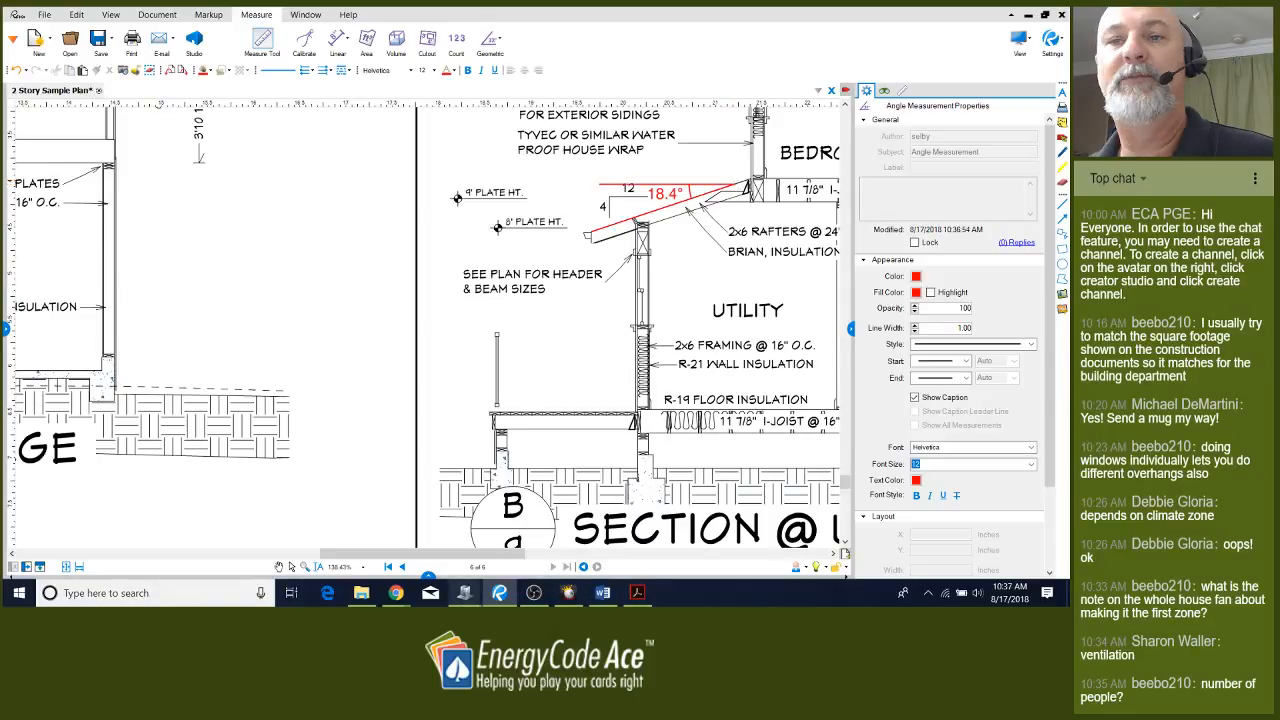
Back in EnergyPro, set the Lower Floor roof's orientation to 134 and its slope to 18.4
click(470, 594)
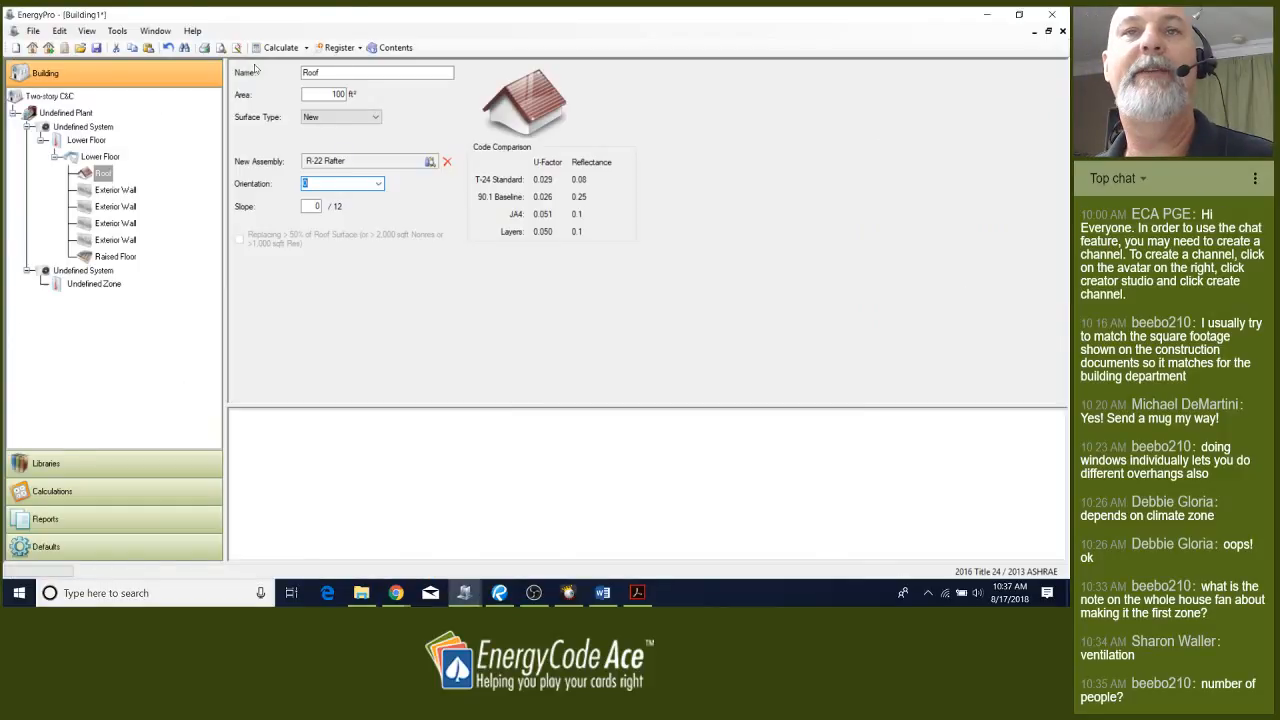
text(134)
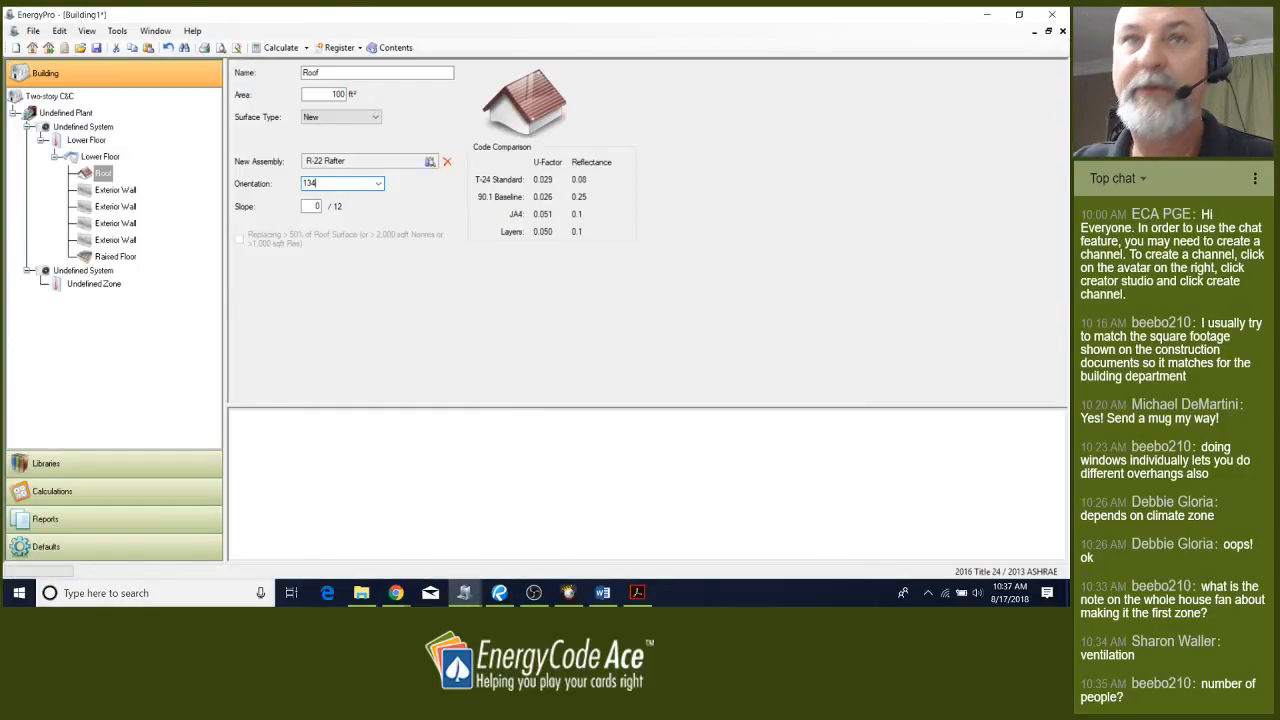
double_click(316, 206)
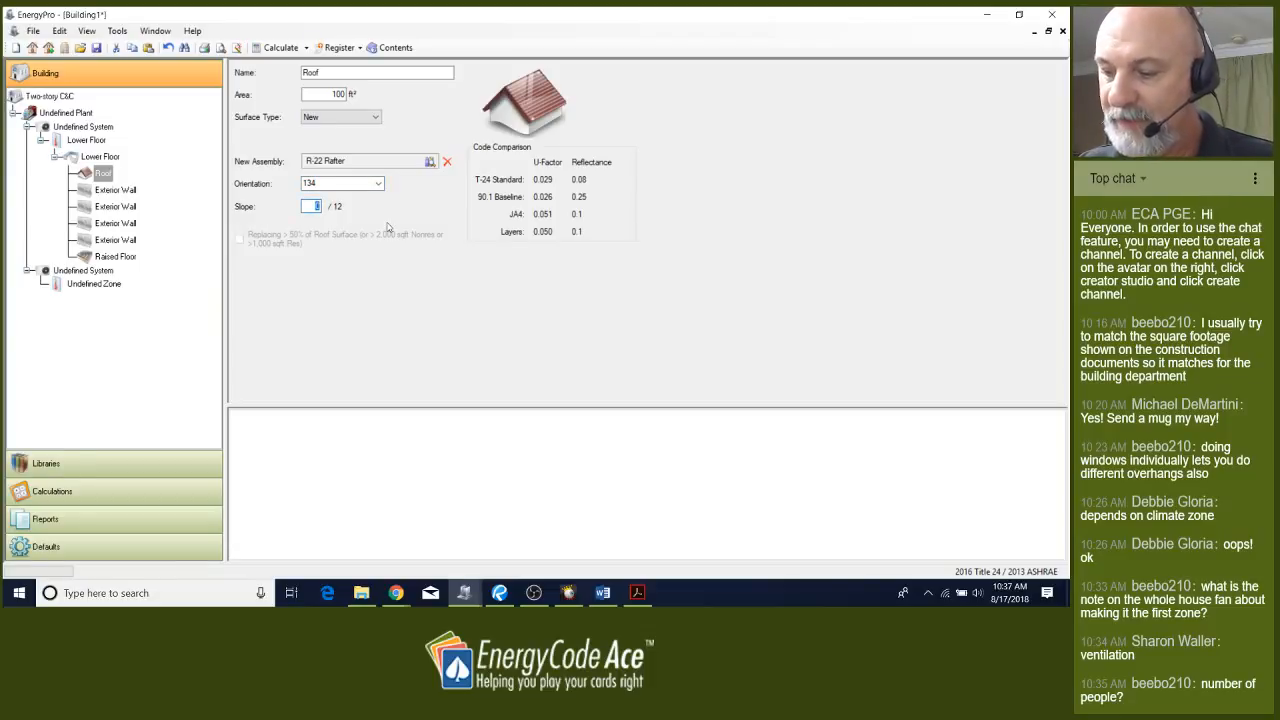
text(18.4)
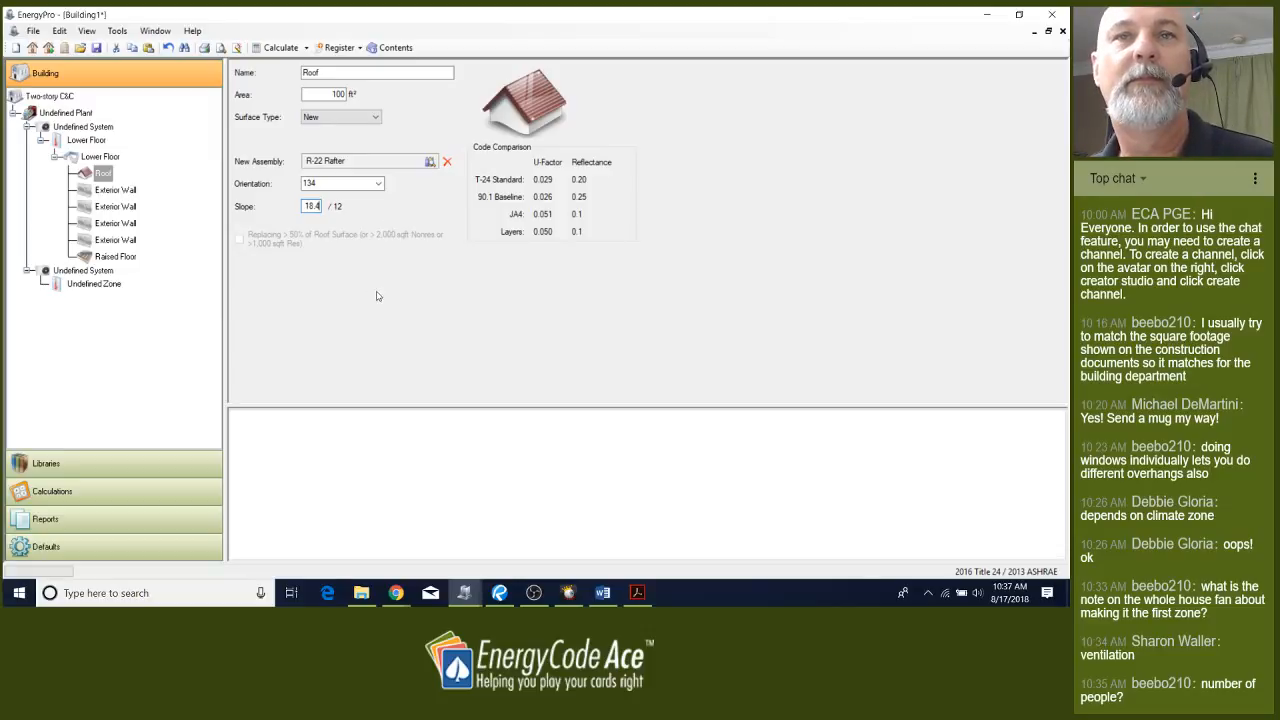
Rename the first exterior wall of the Lower Floor room as Front Wall and set its area to 570 ft²
click(107, 191)
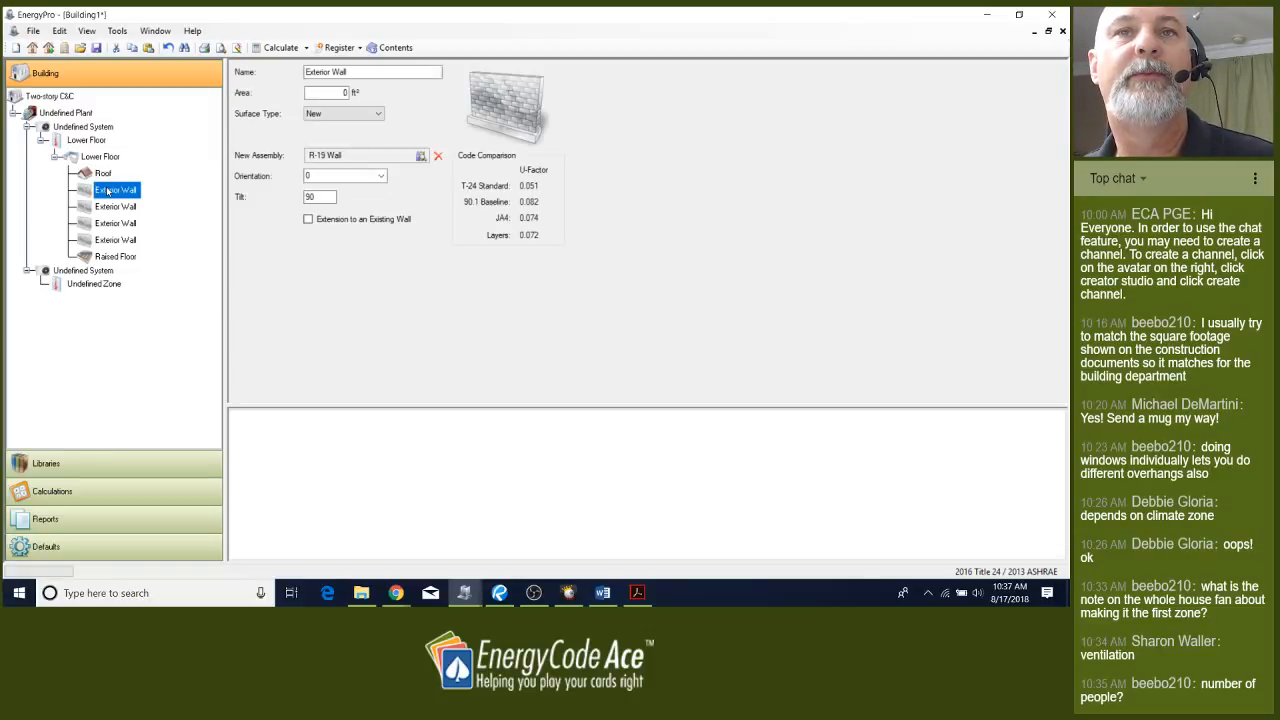
double_click(318, 72)
text(Front)
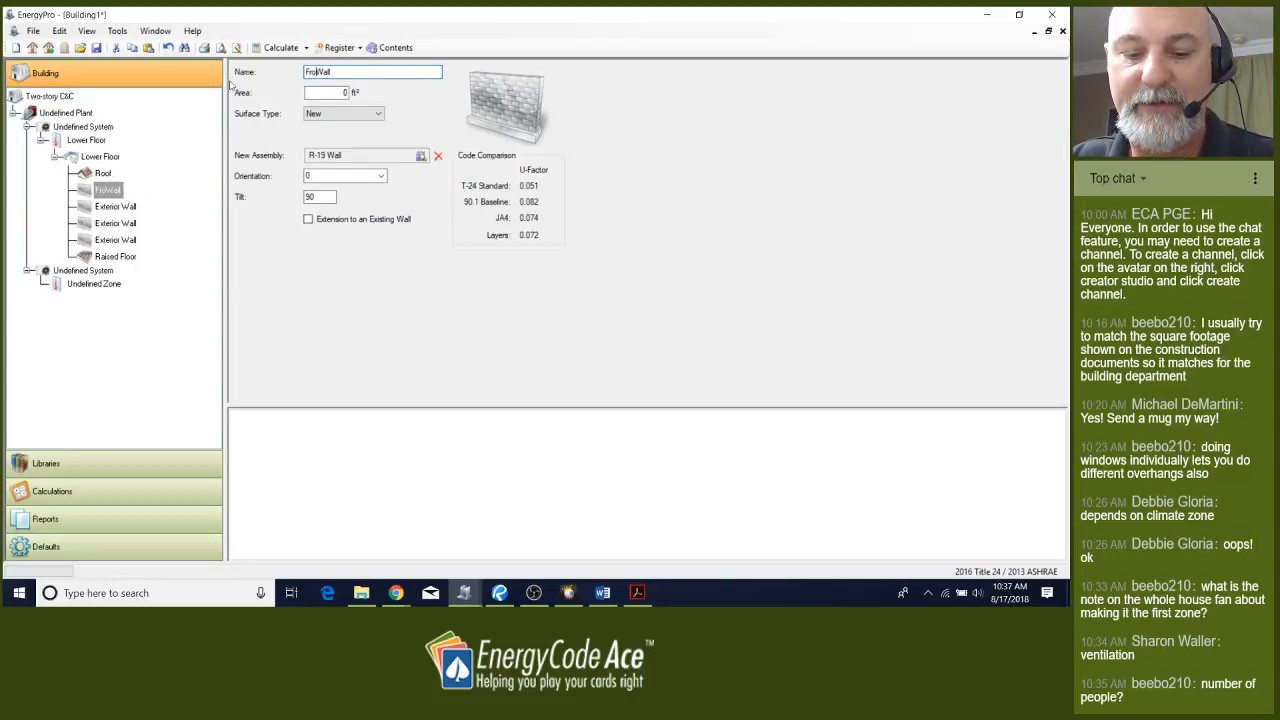
key(Tab)
text(570)
Assign the R-21 Wall assembly to the Front Wall and set its orientation to 46
double_click(369, 162)
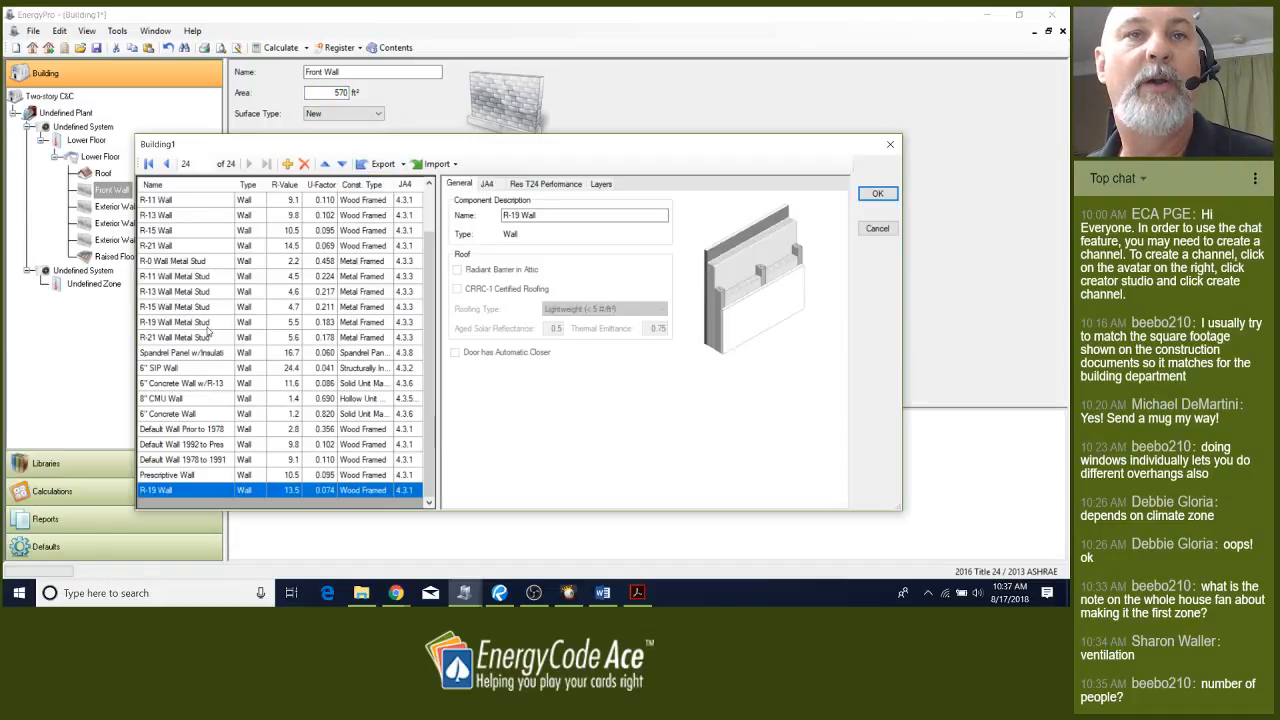
click(195, 245)
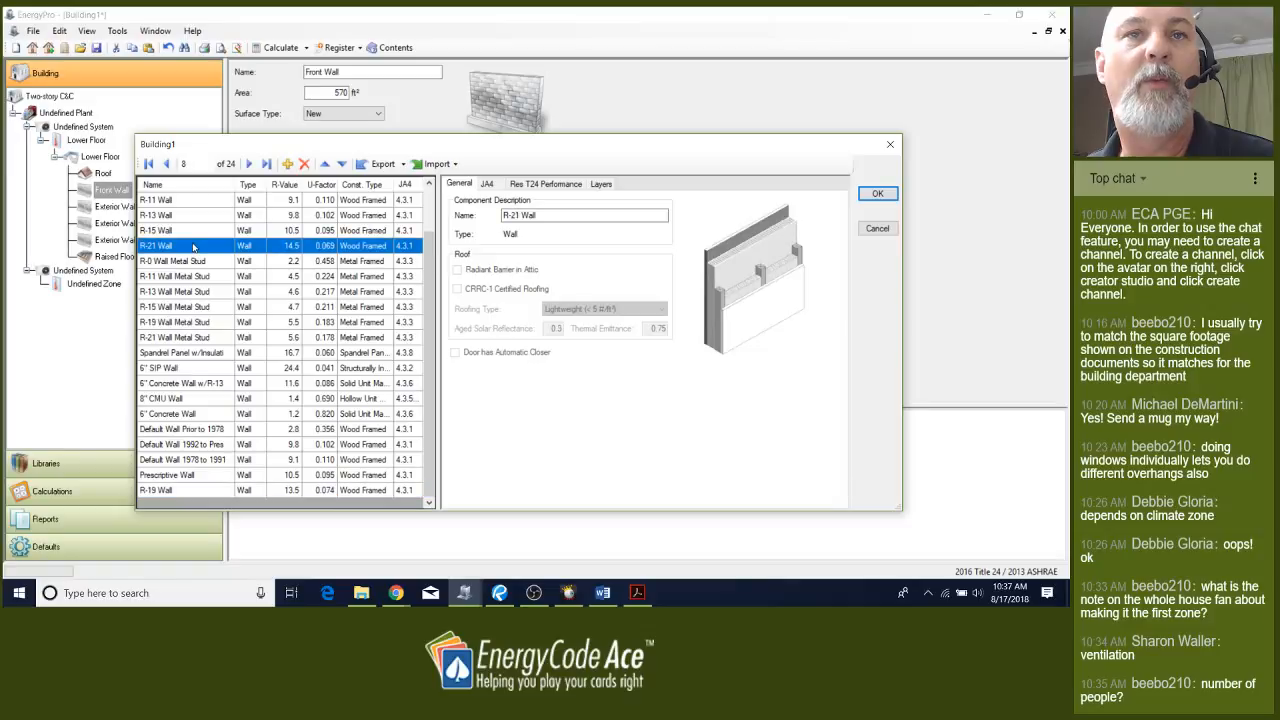
click(879, 194)
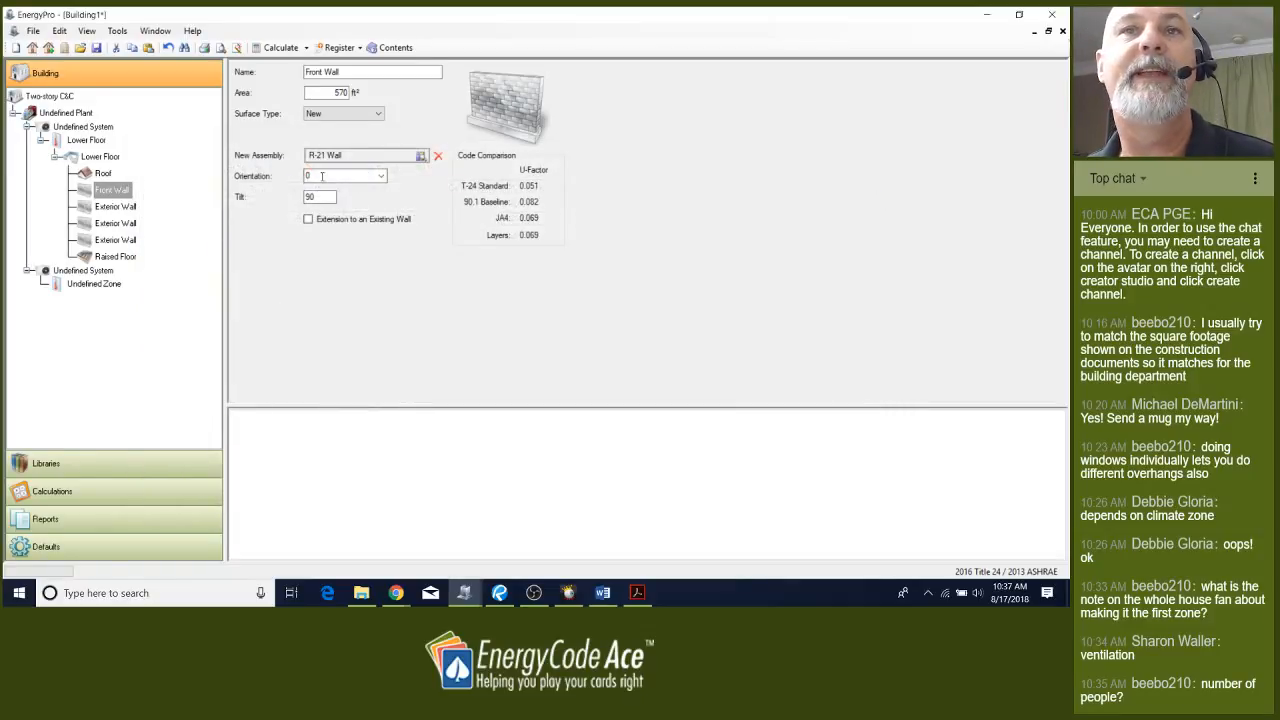
click(330, 176)
text(45)
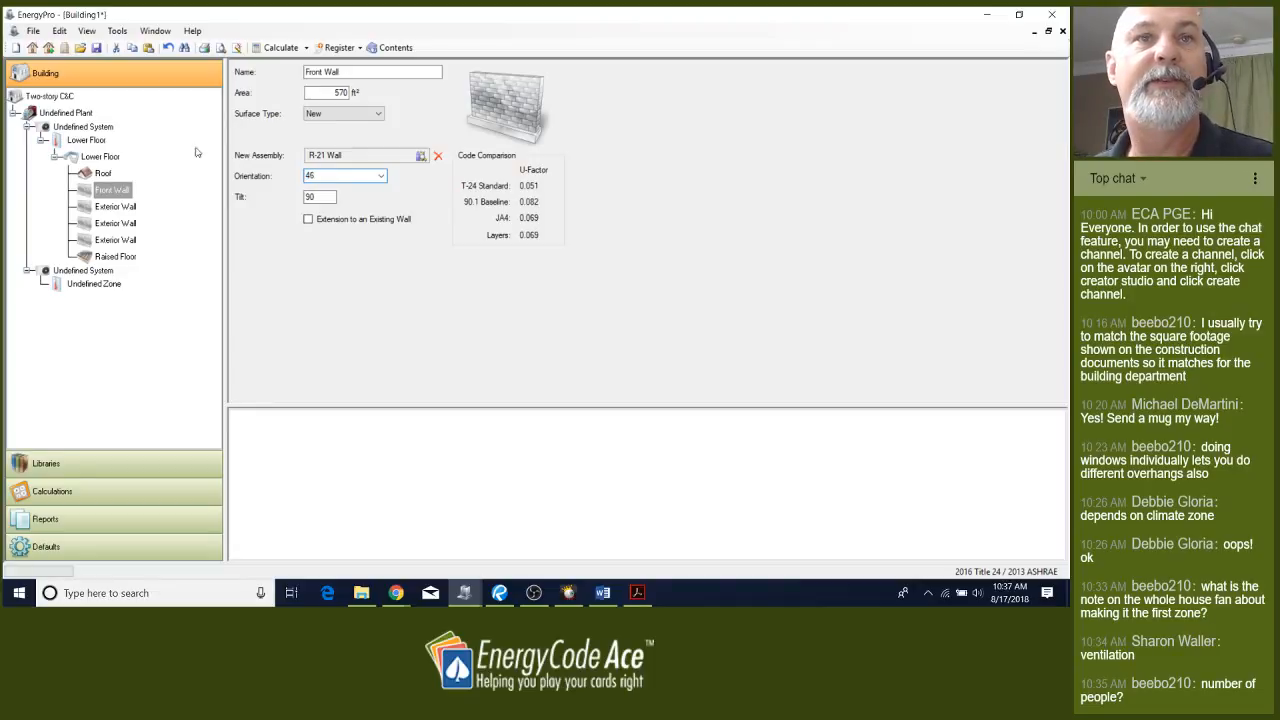
click(112, 190)
Rename the second exterior wall of the Lower Floor room as Left Wall and set its area to 304 ft²
click(114, 207)
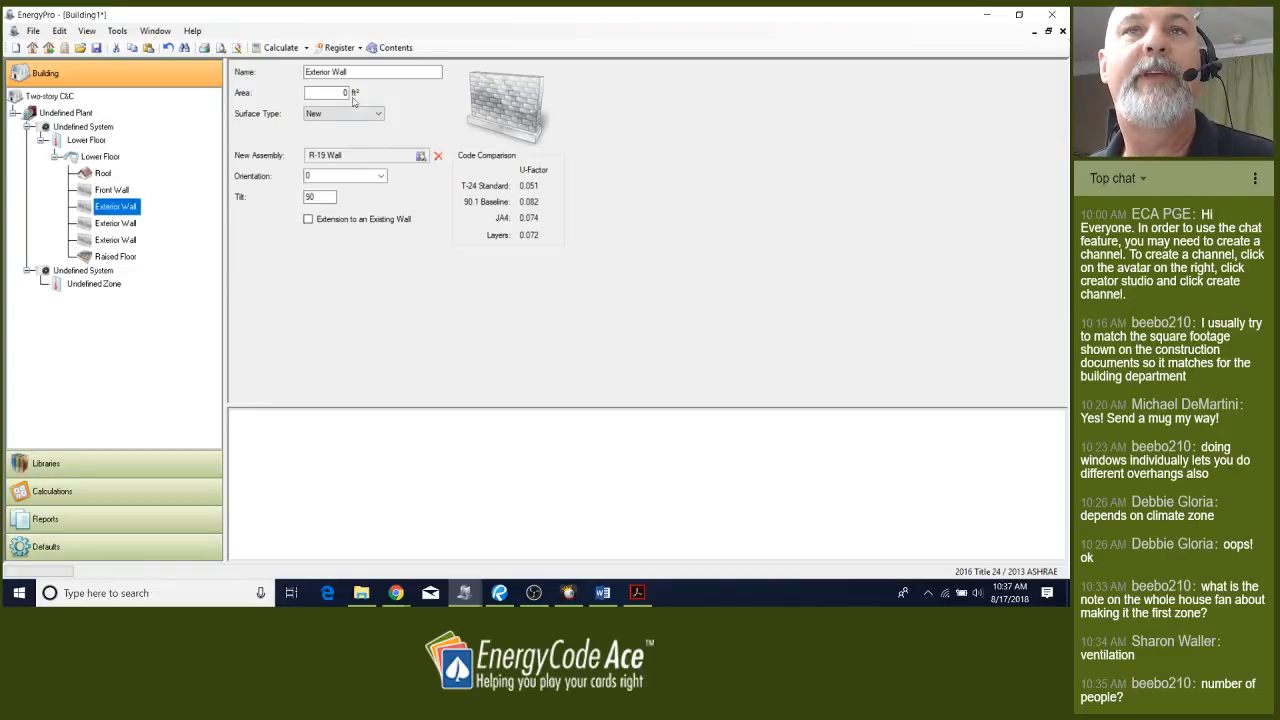
double_click(328, 72)
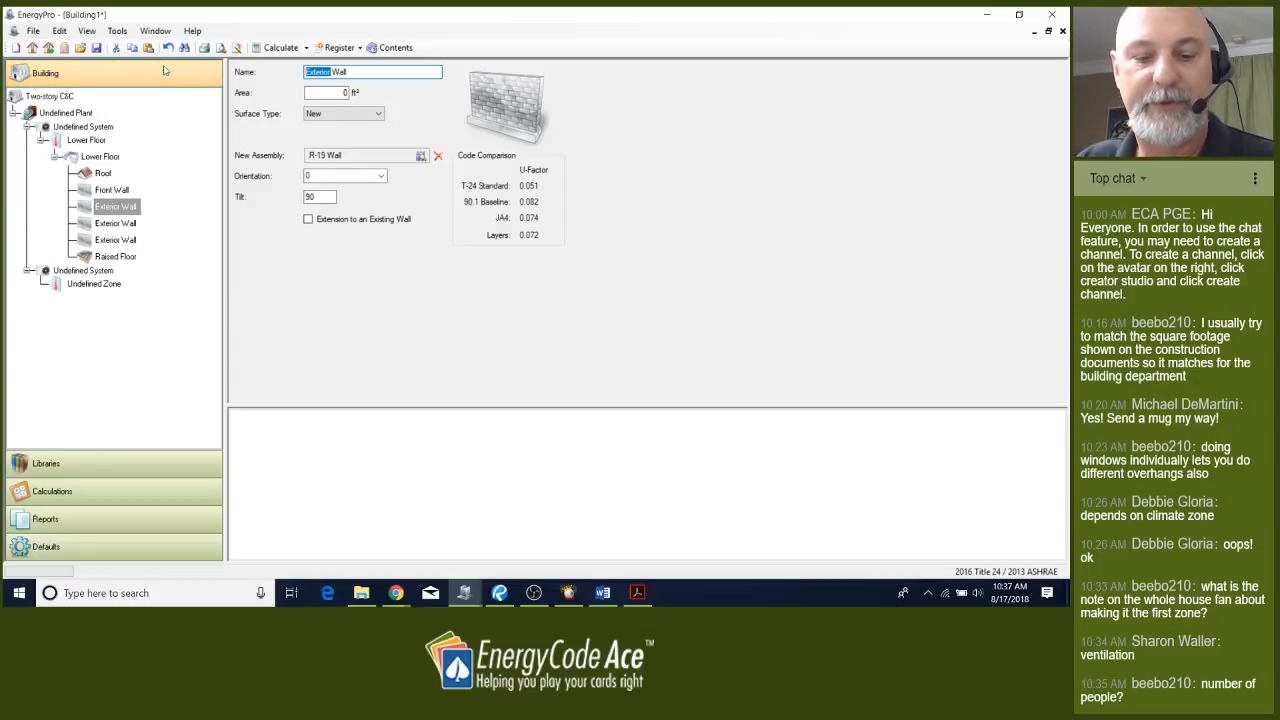
text(Left)
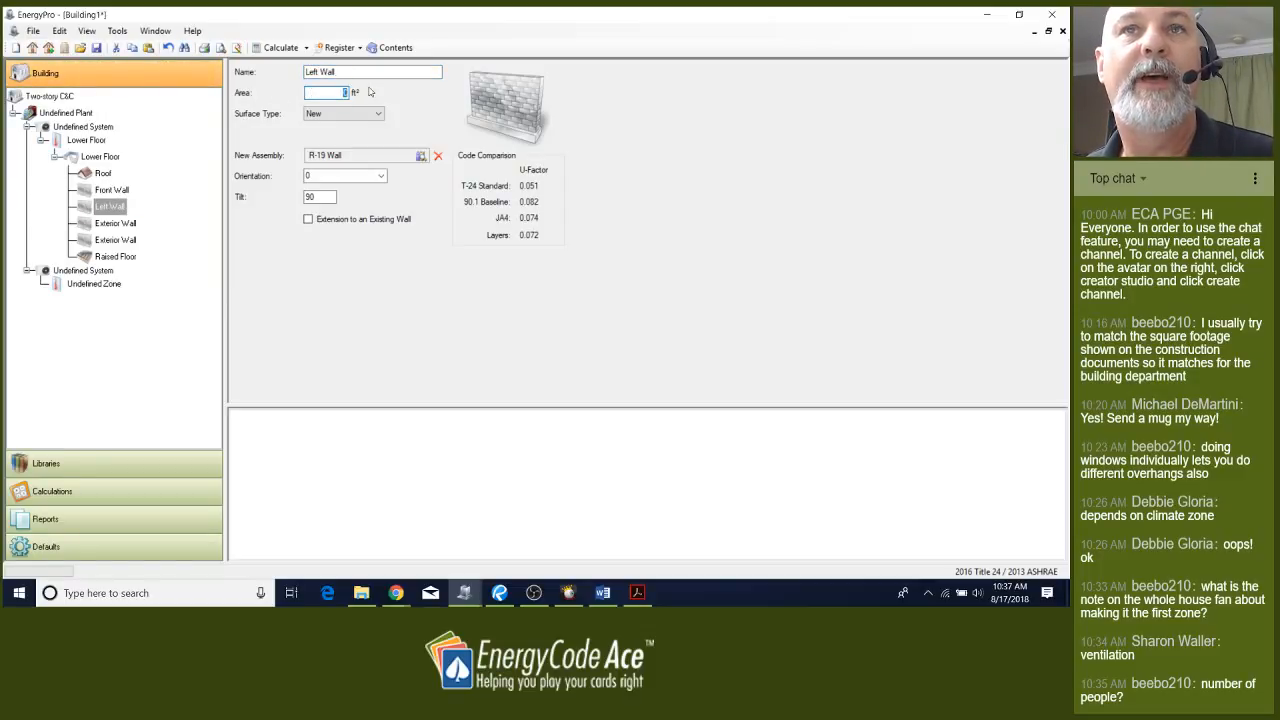
key(Tab)
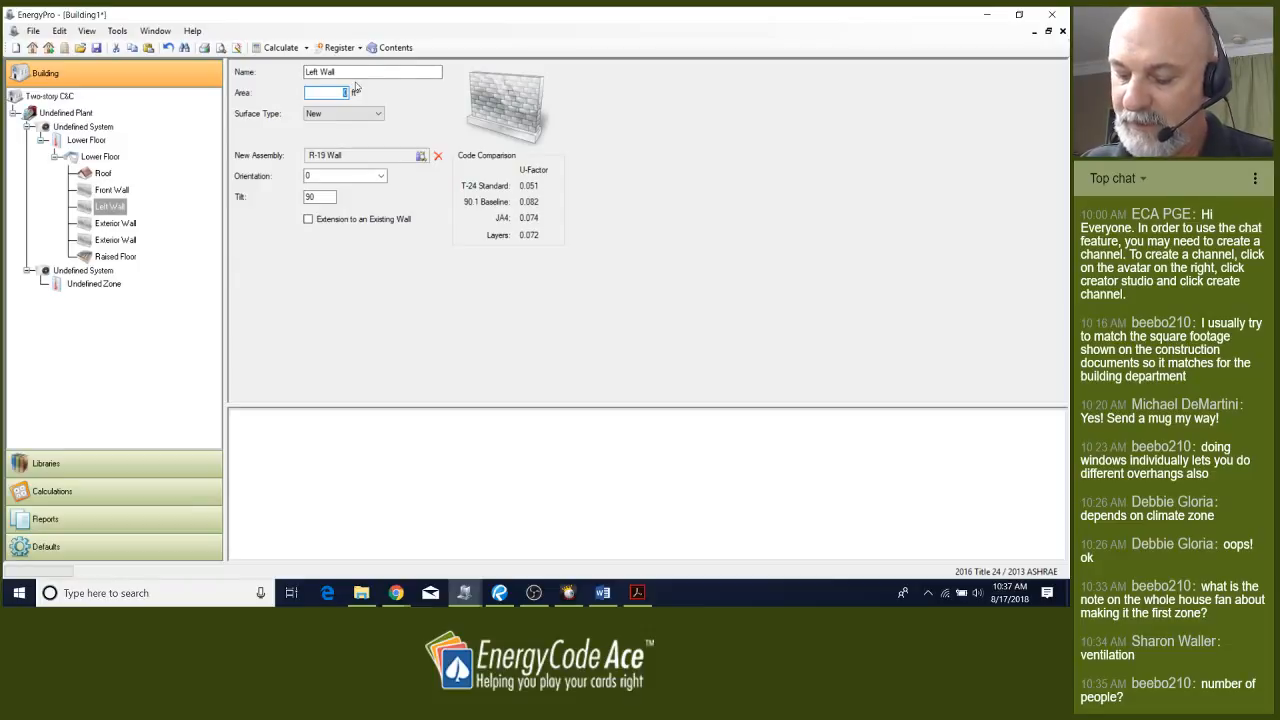
text(304)
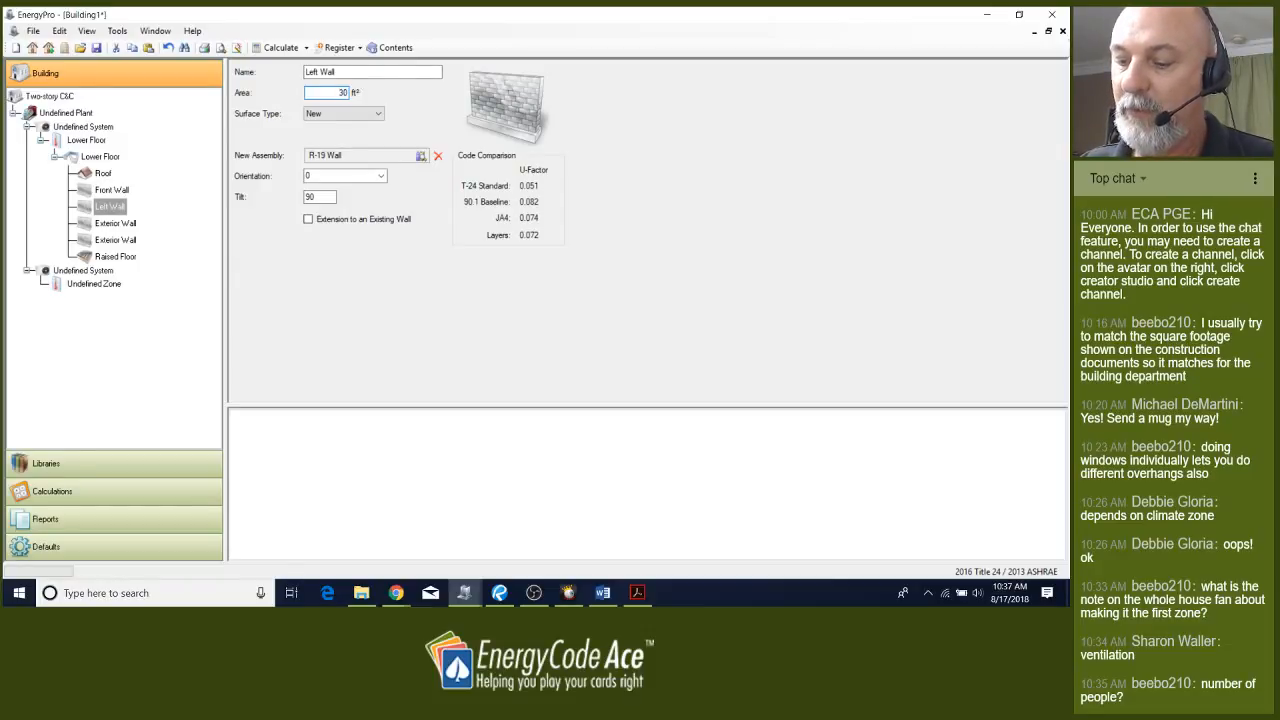
Assign the R-21 Wall assembly to the Left Wall and set its orientation to 136
click(374, 157)
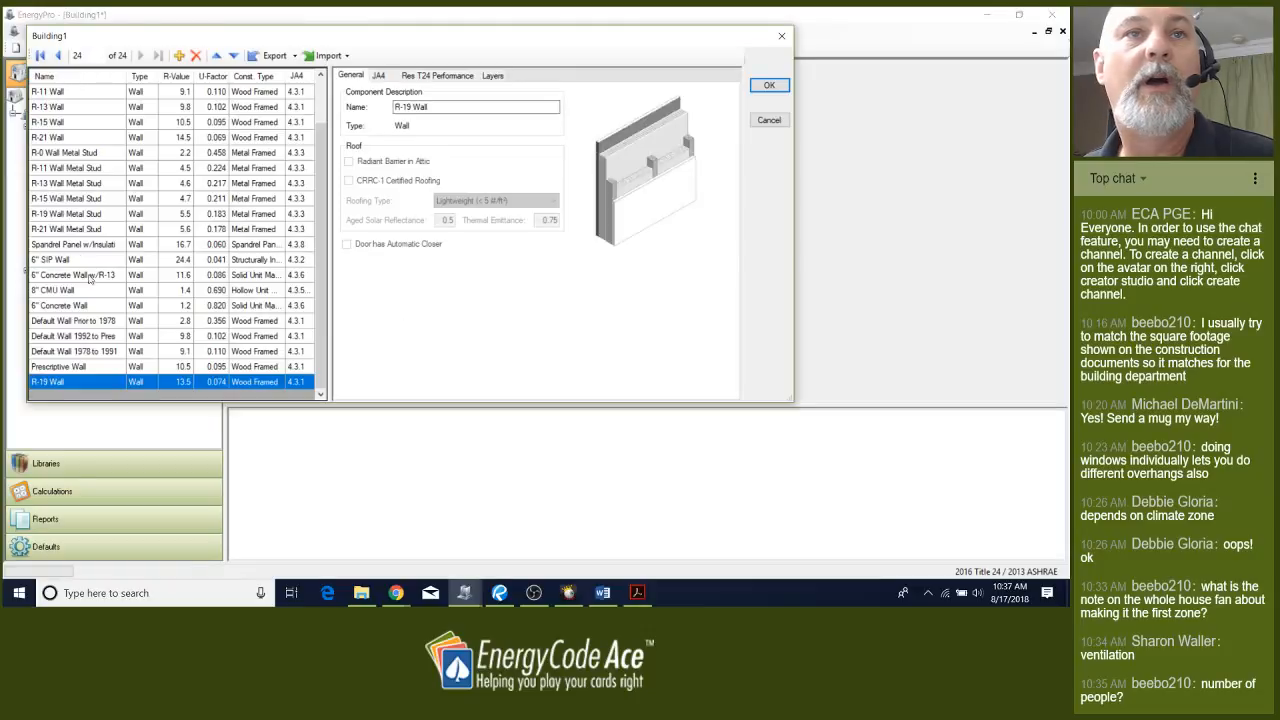
click(72, 141)
click(767, 87)
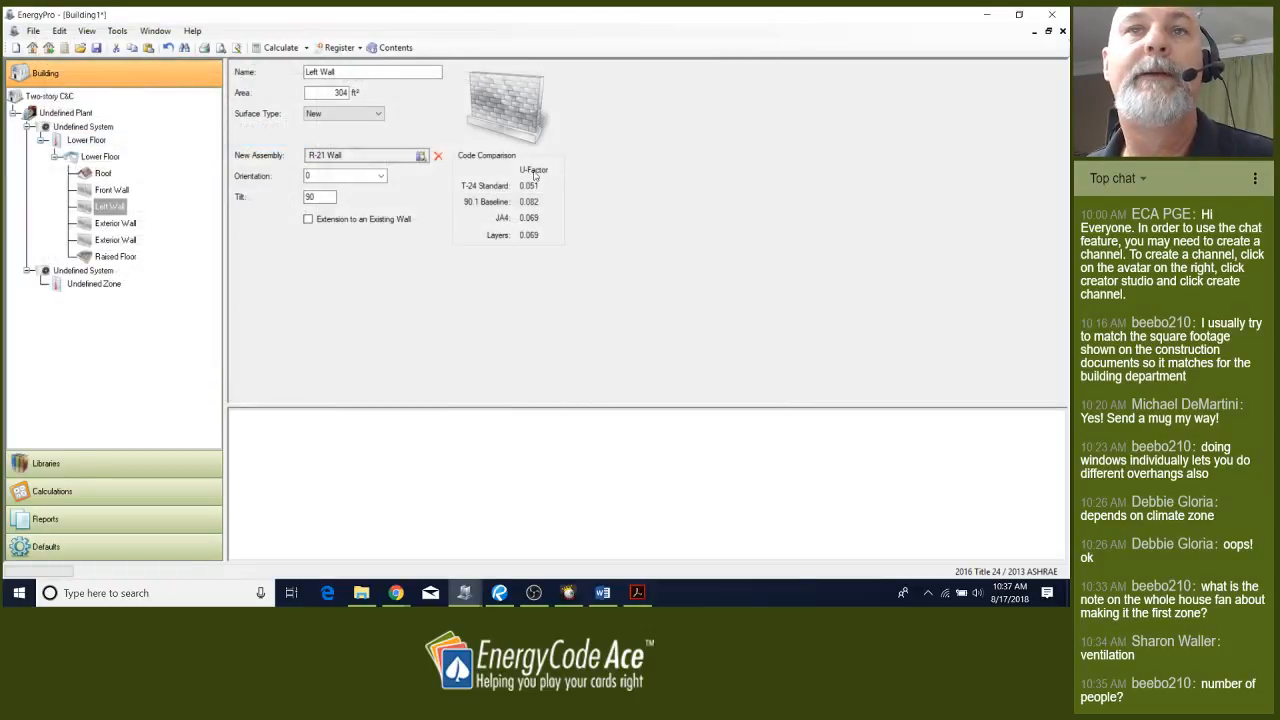
click(362, 175)
text(135)
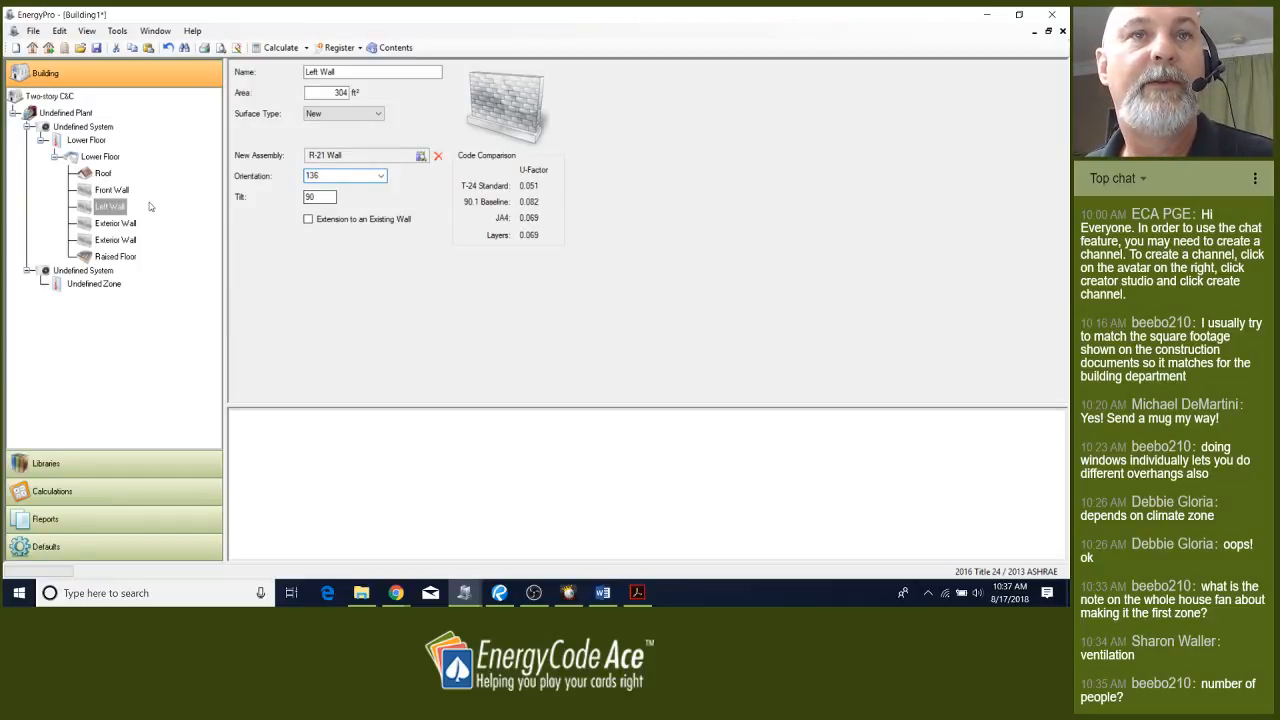
Rename the third exterior wall of the Lower Floor room as Rear Wall and set its area to 570 ft²
click(127, 223)
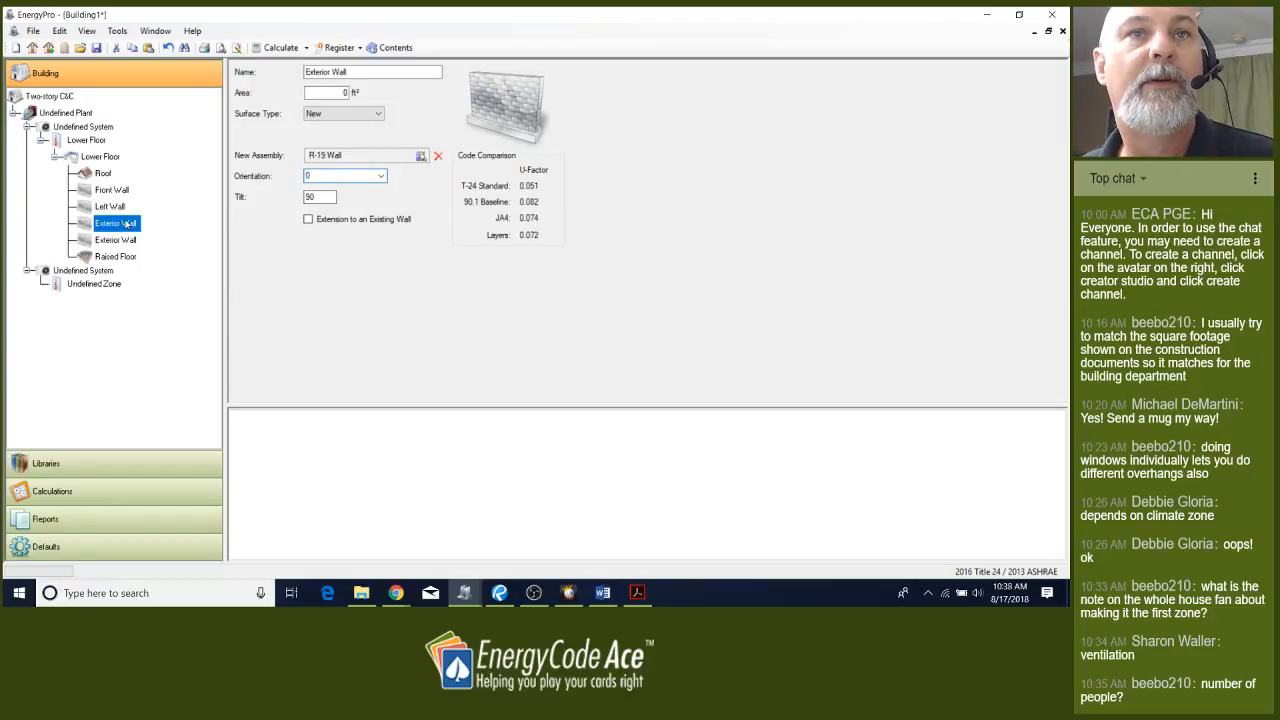
double_click(322, 72)
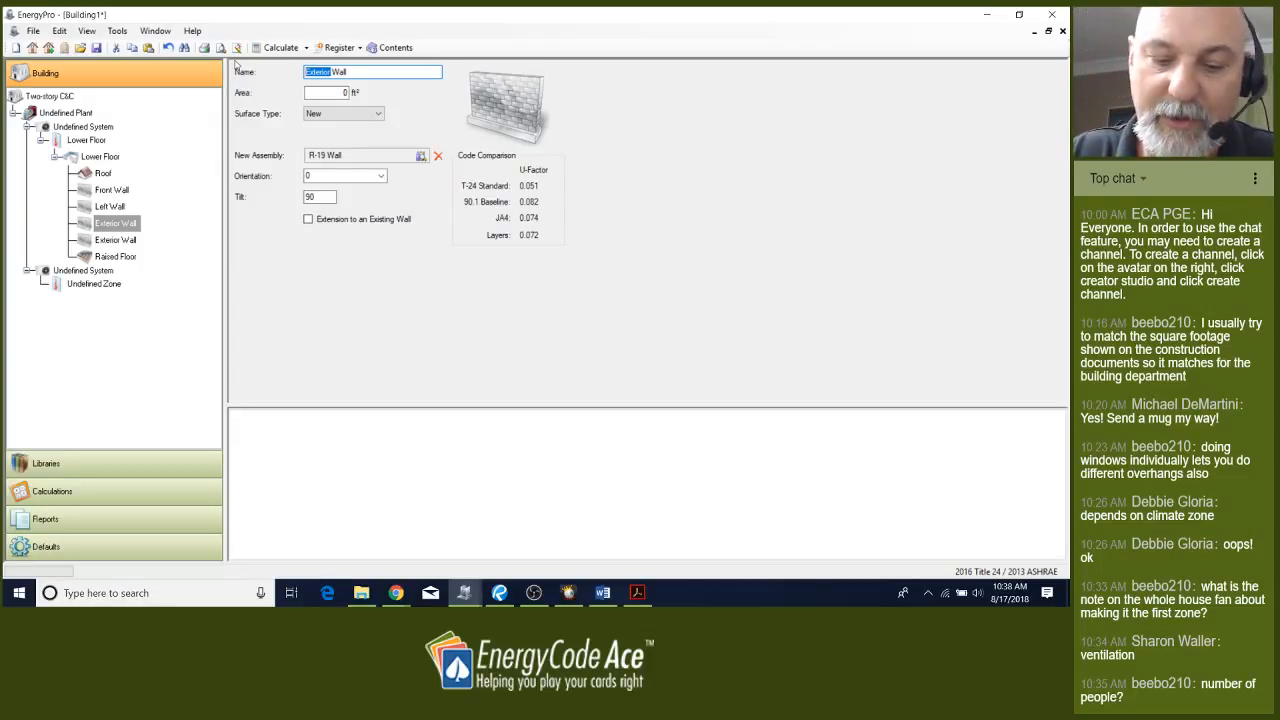
text(Rear W)
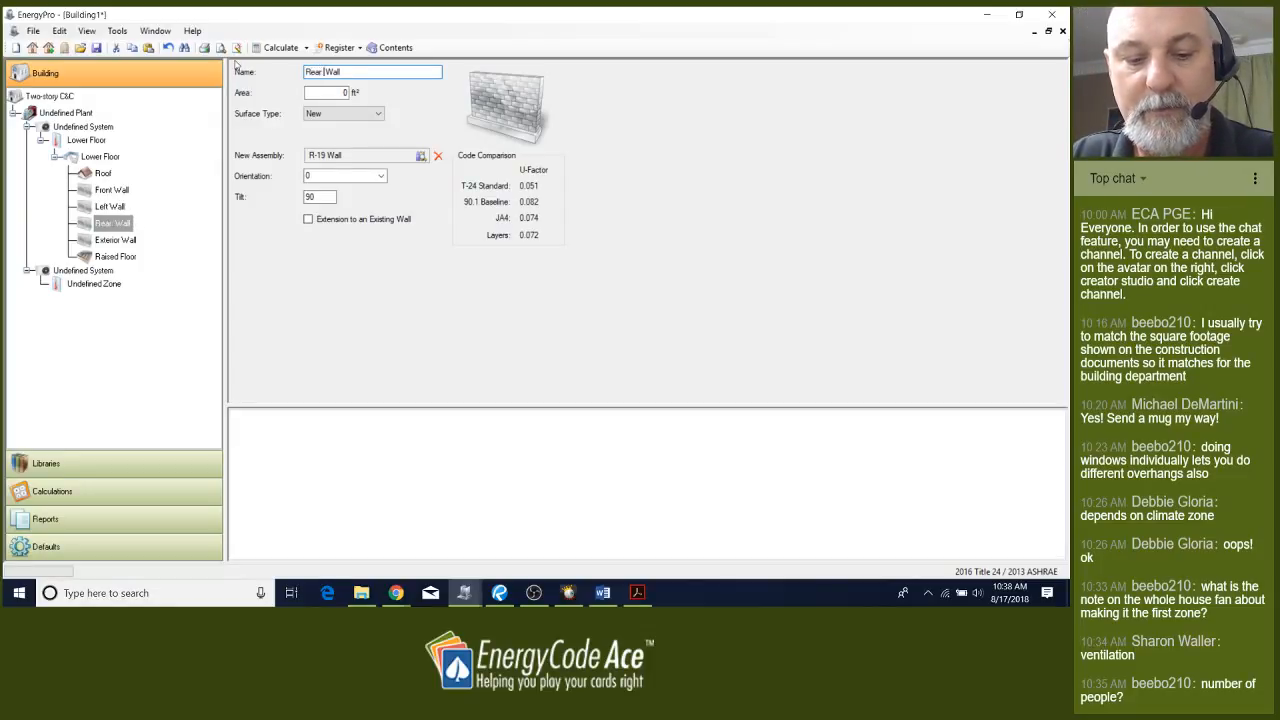
key(BackSpace)
key(BackSpace)
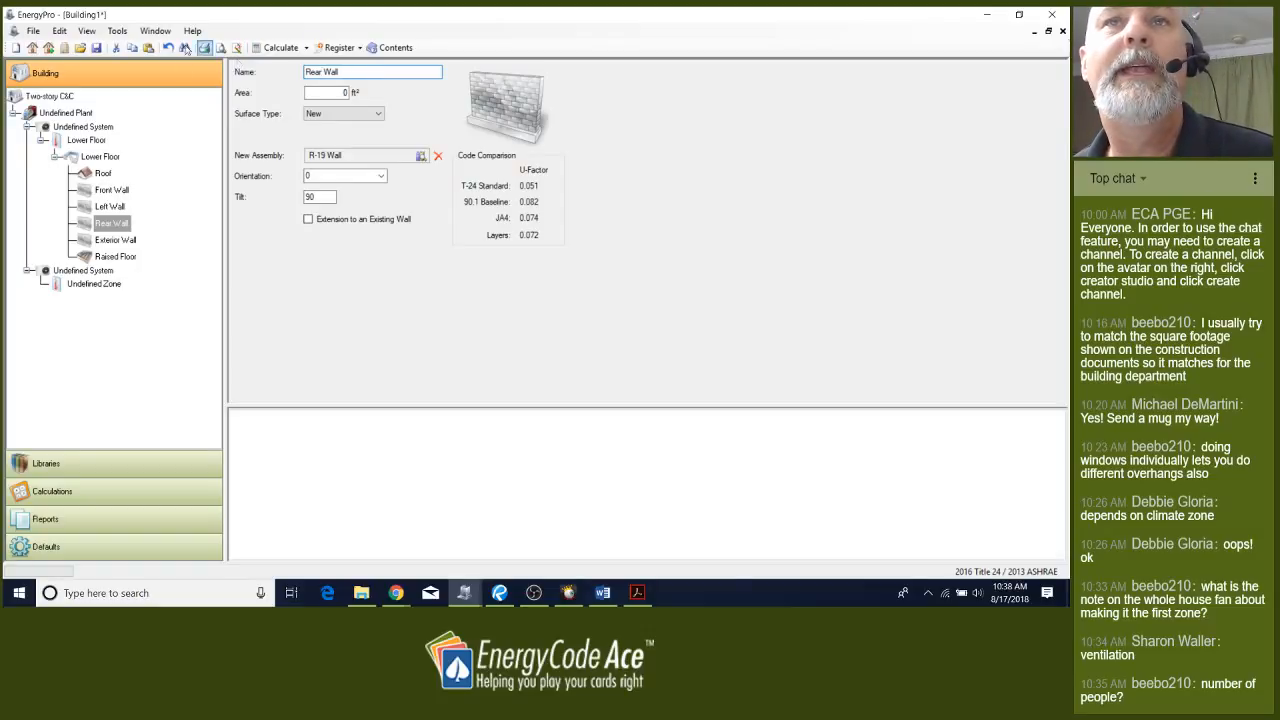
click(337, 91)
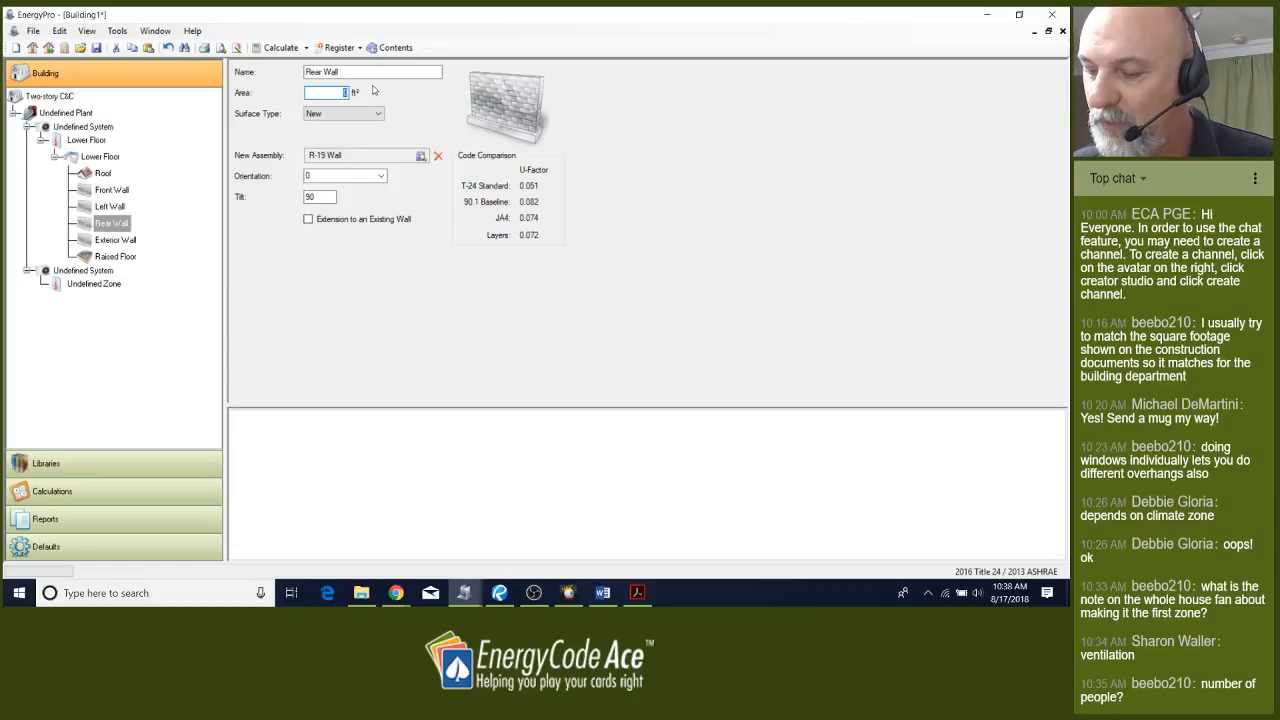
text(570)
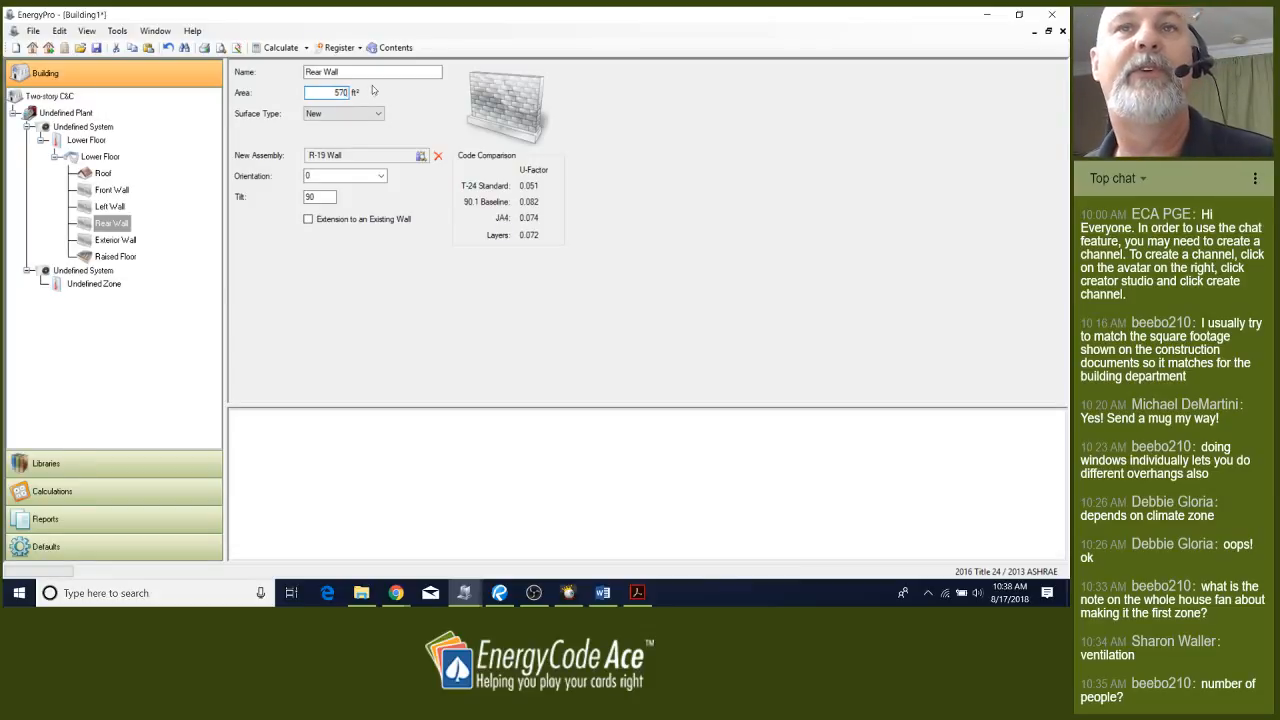
Assign the R-21 Wall assembly to the Rear Wall and set its orientation to 226
double_click(369, 160)
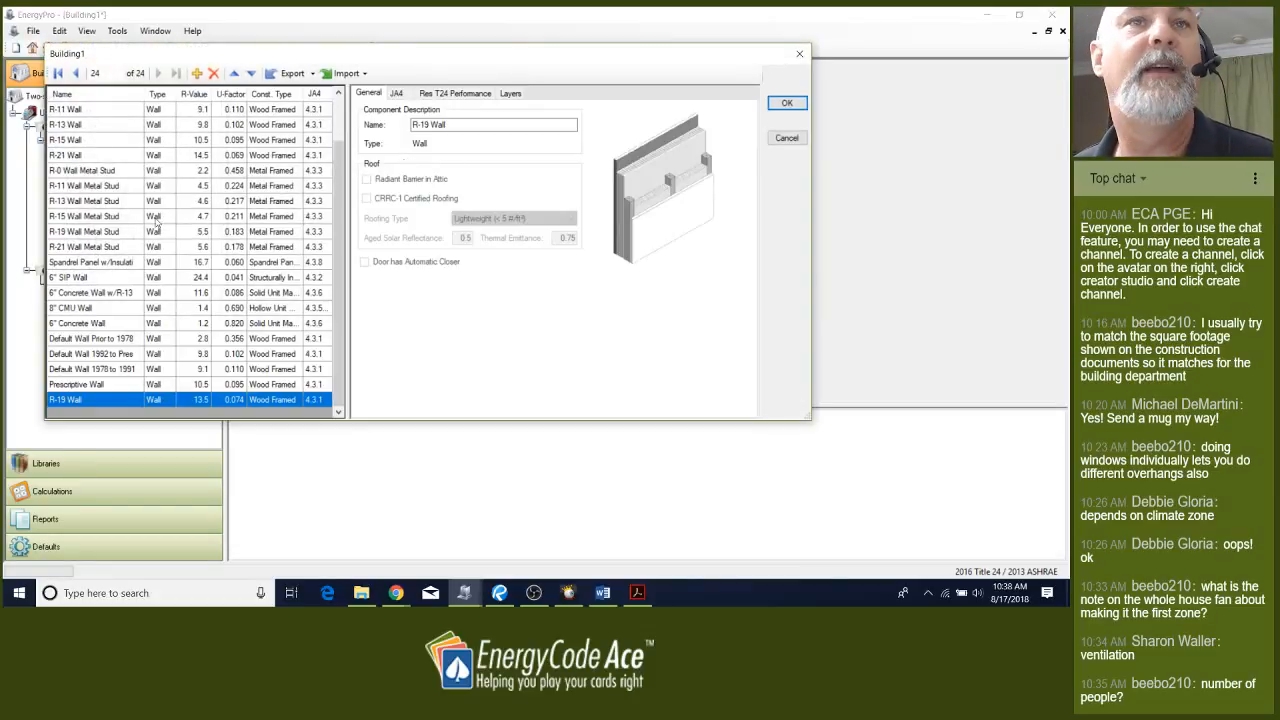
click(100, 155)
click(787, 103)
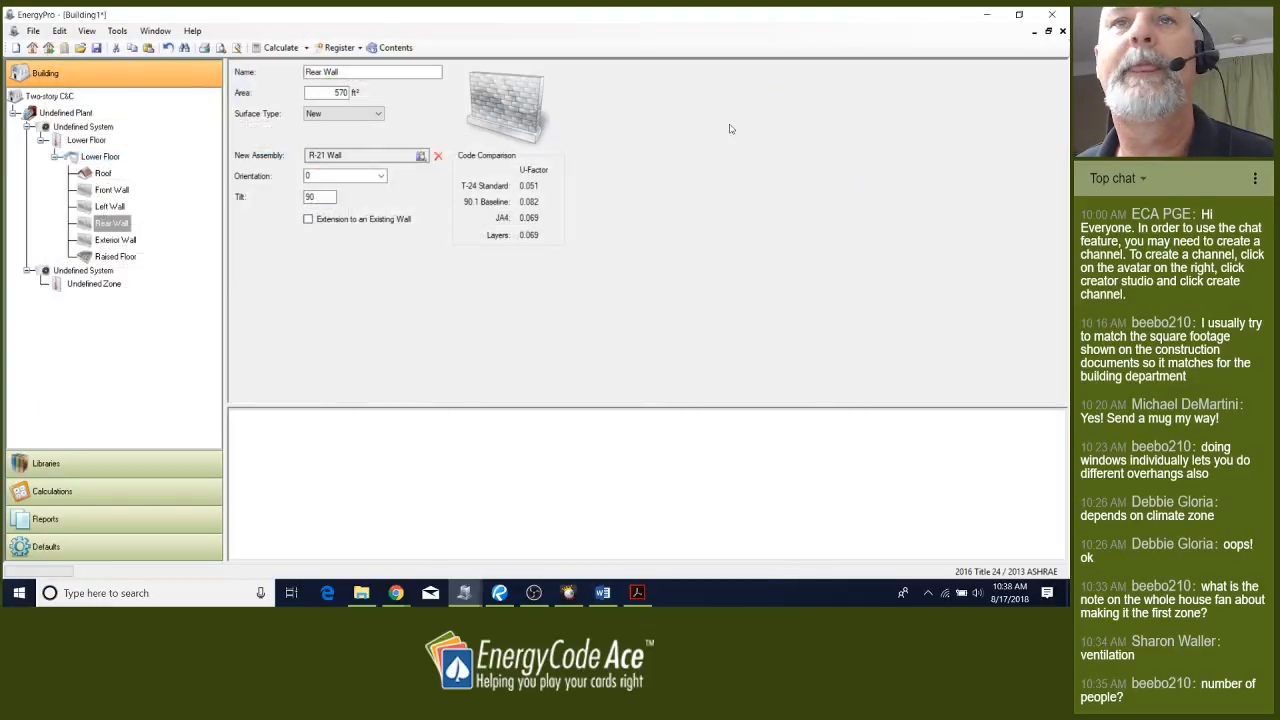
double_click(346, 175)
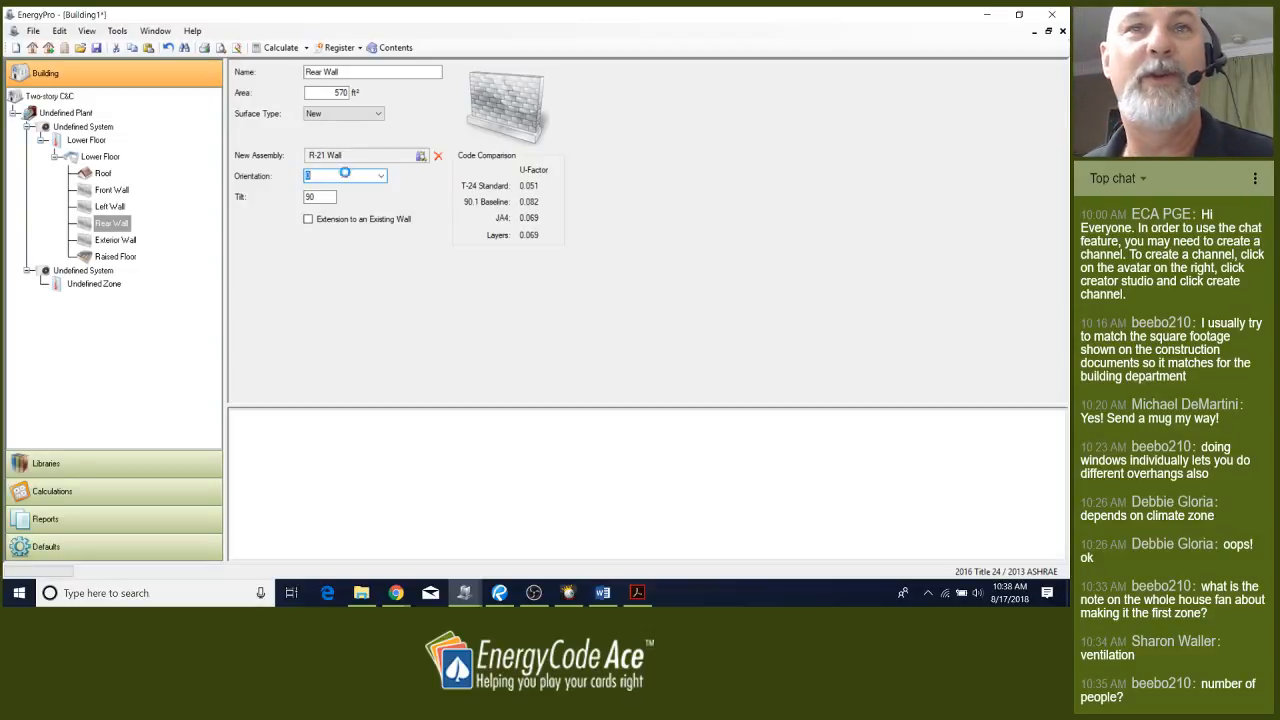
text(226)
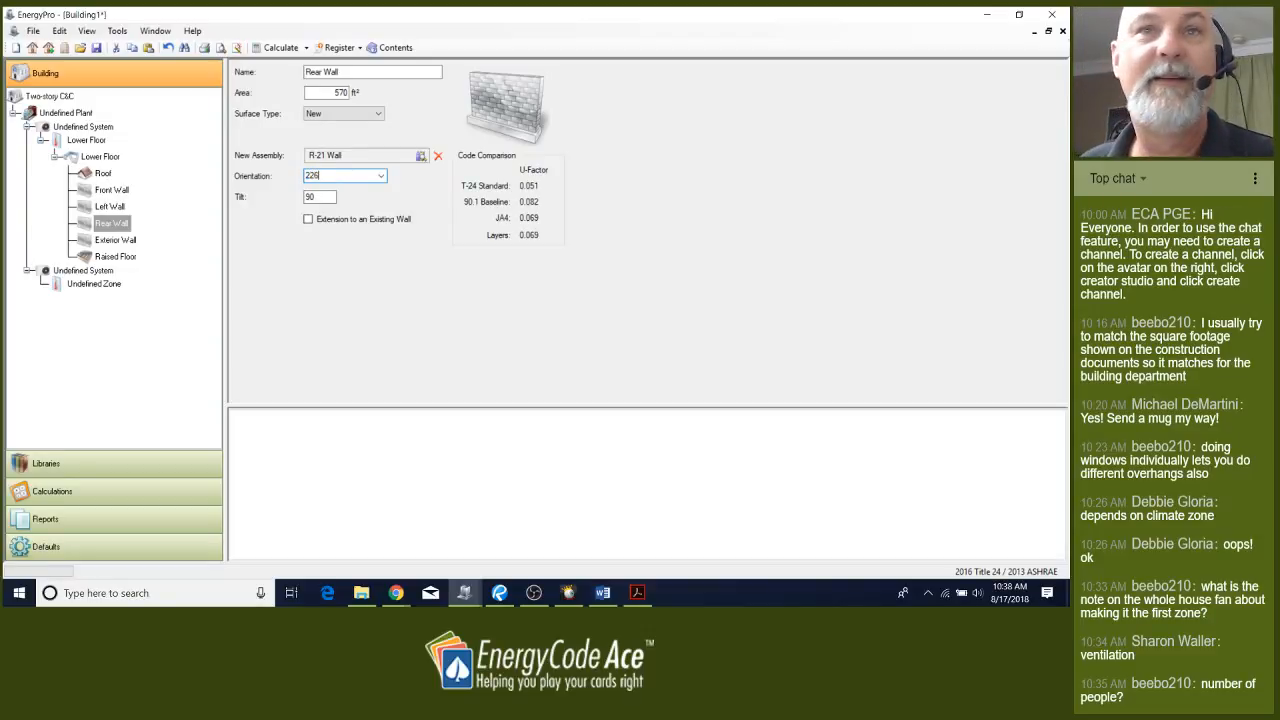
Rename the fourth exterior wall of the Lower Floor room as Right Wall and set its area to 304 ft²
click(108, 240)
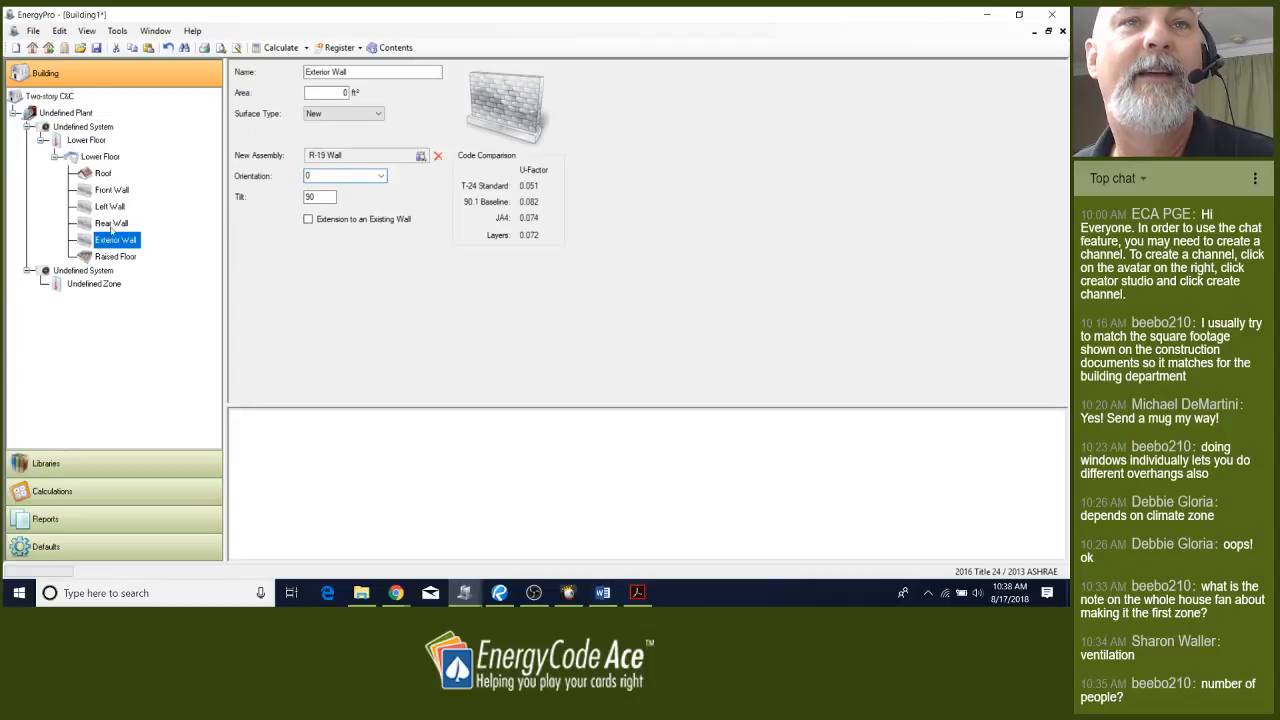
double_click(328, 71)
text(Right)
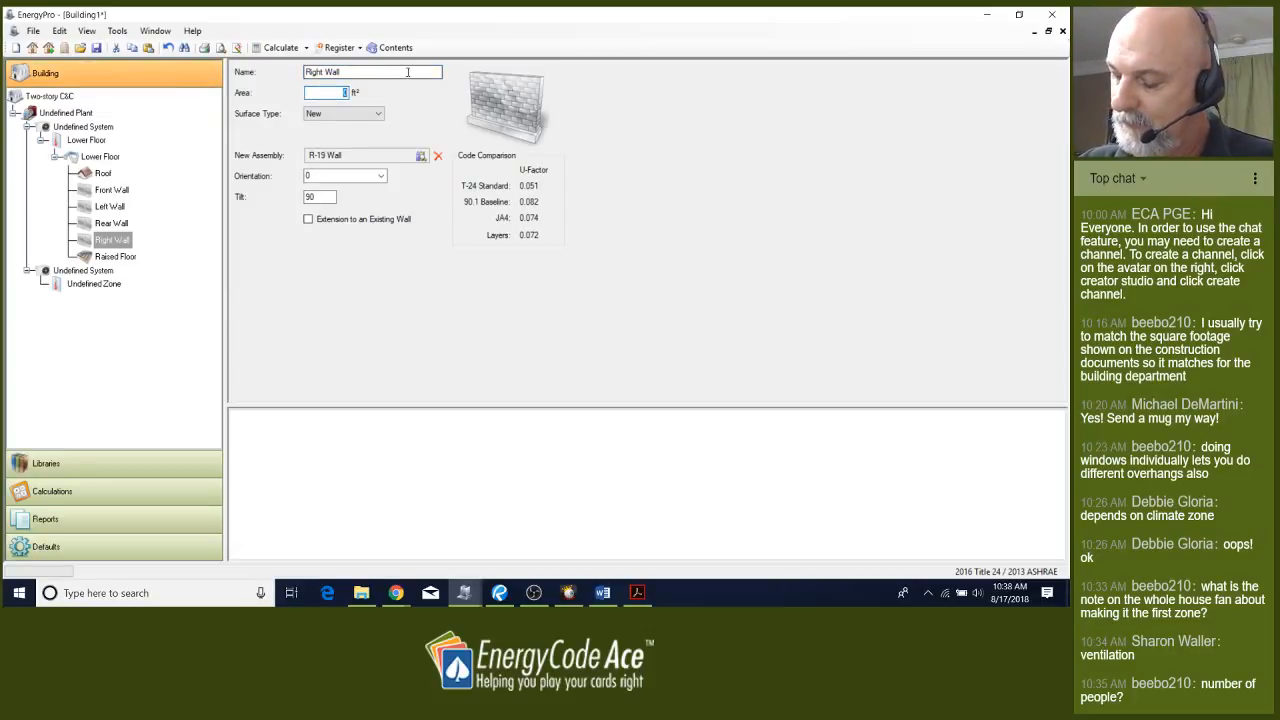
text(304)
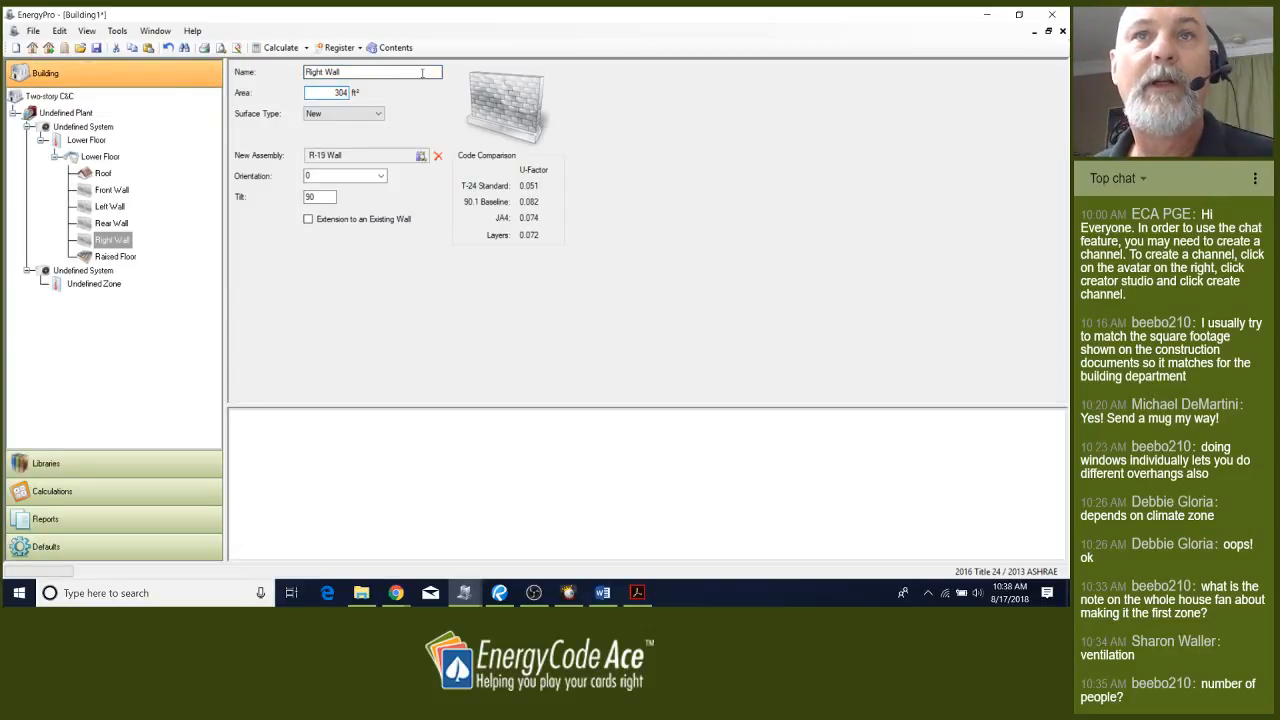
Assign the R-21 Wall assembly to the Right Wall and set its orientation to 316
click(108, 224)
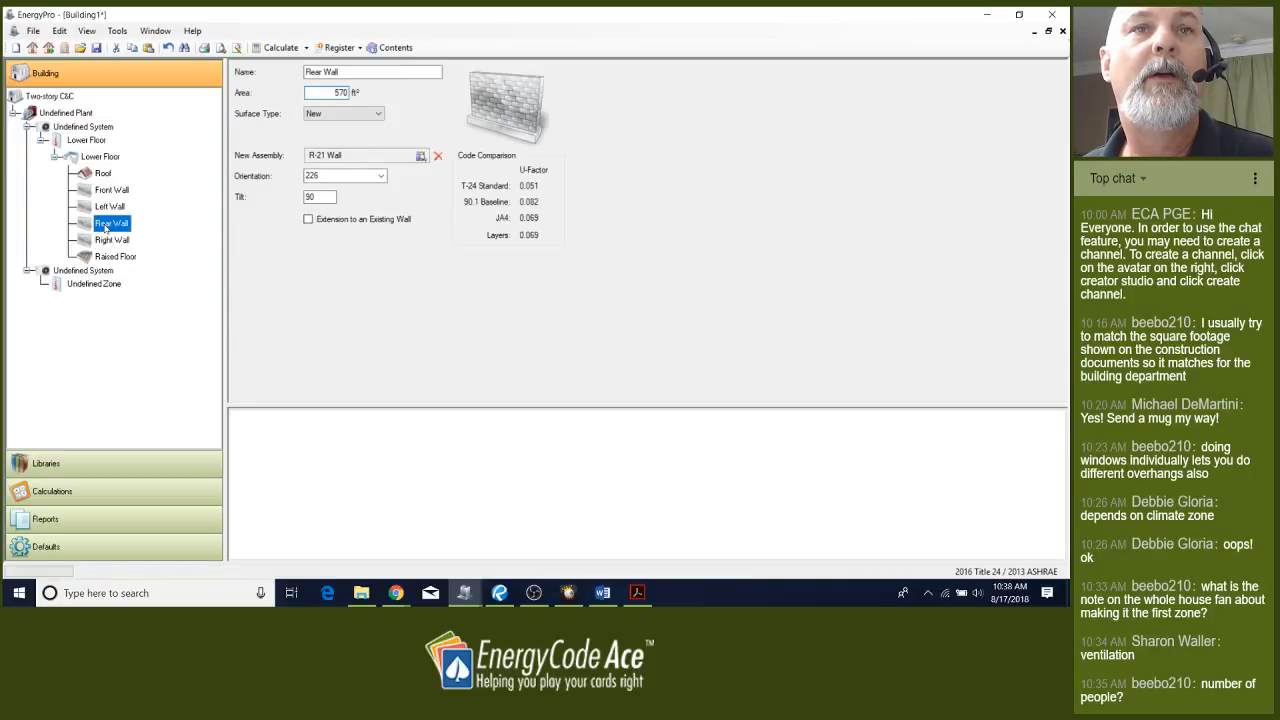
click(112, 240)
click(354, 160)
click(97, 174)
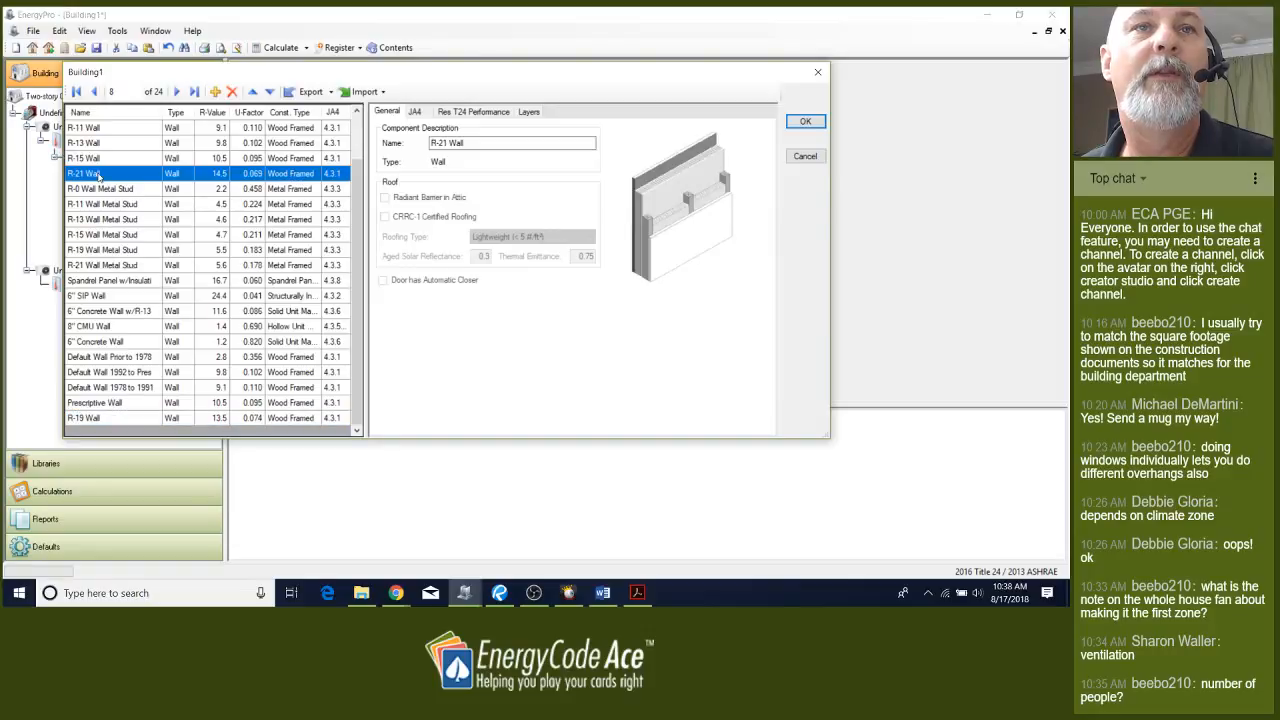
click(806, 124)
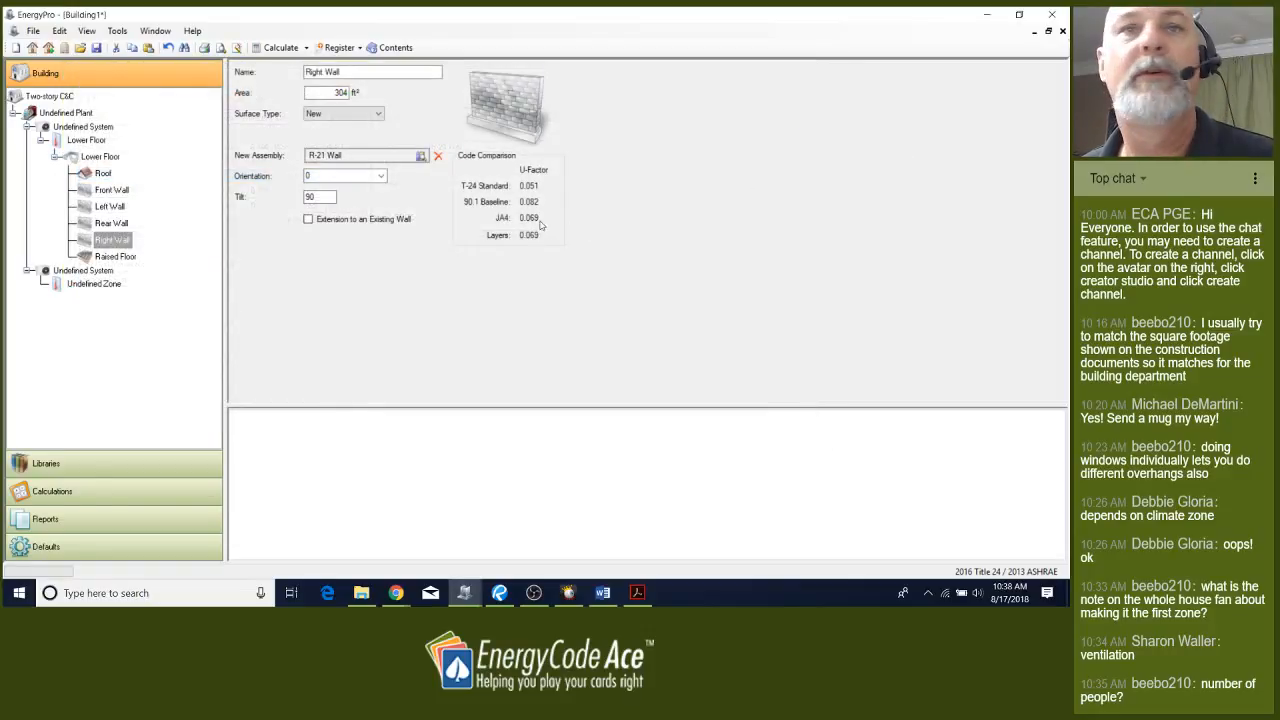
click(320, 174)
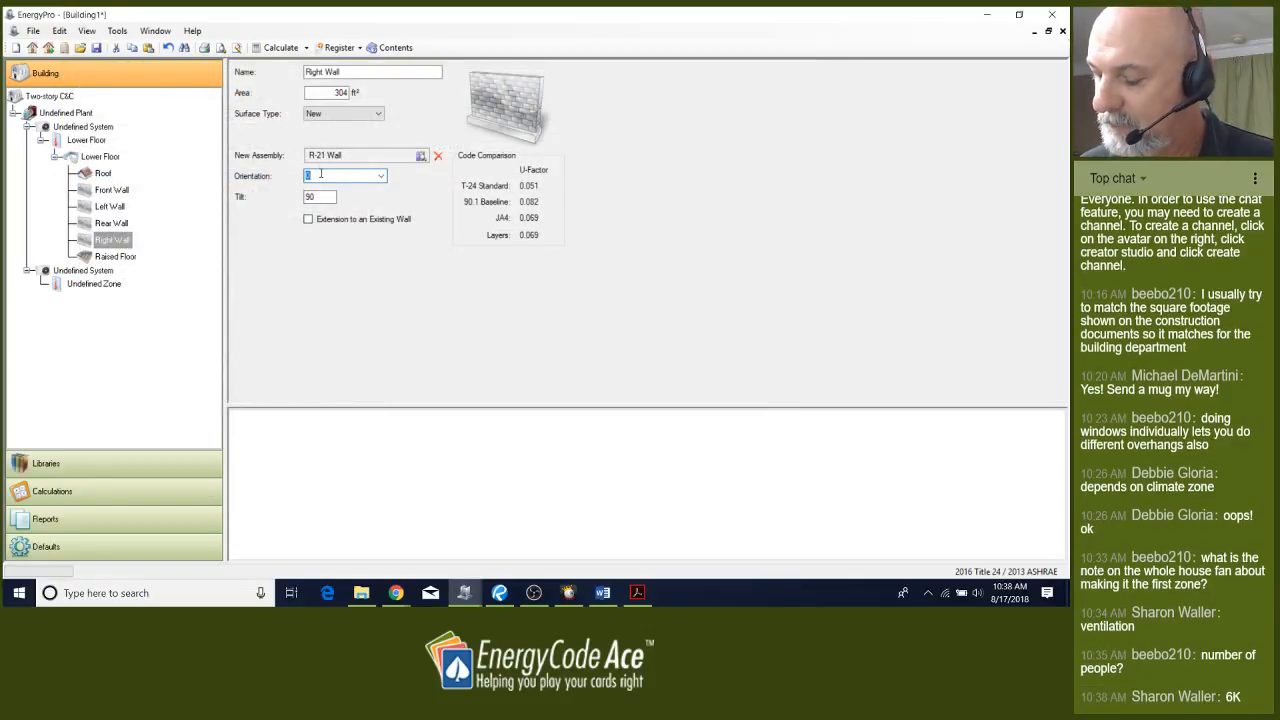
text(316)
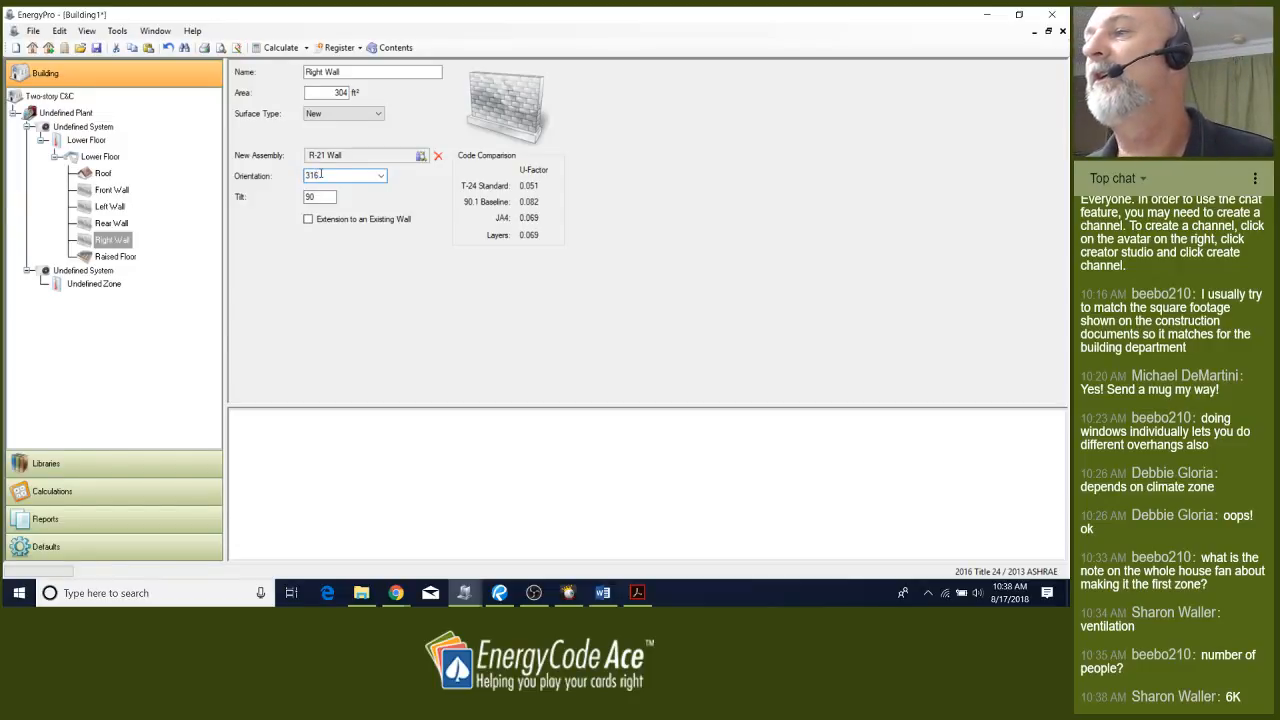
Set the area of the Lower Floor room's Raised Floor to 1741 ft²
click(118, 257)
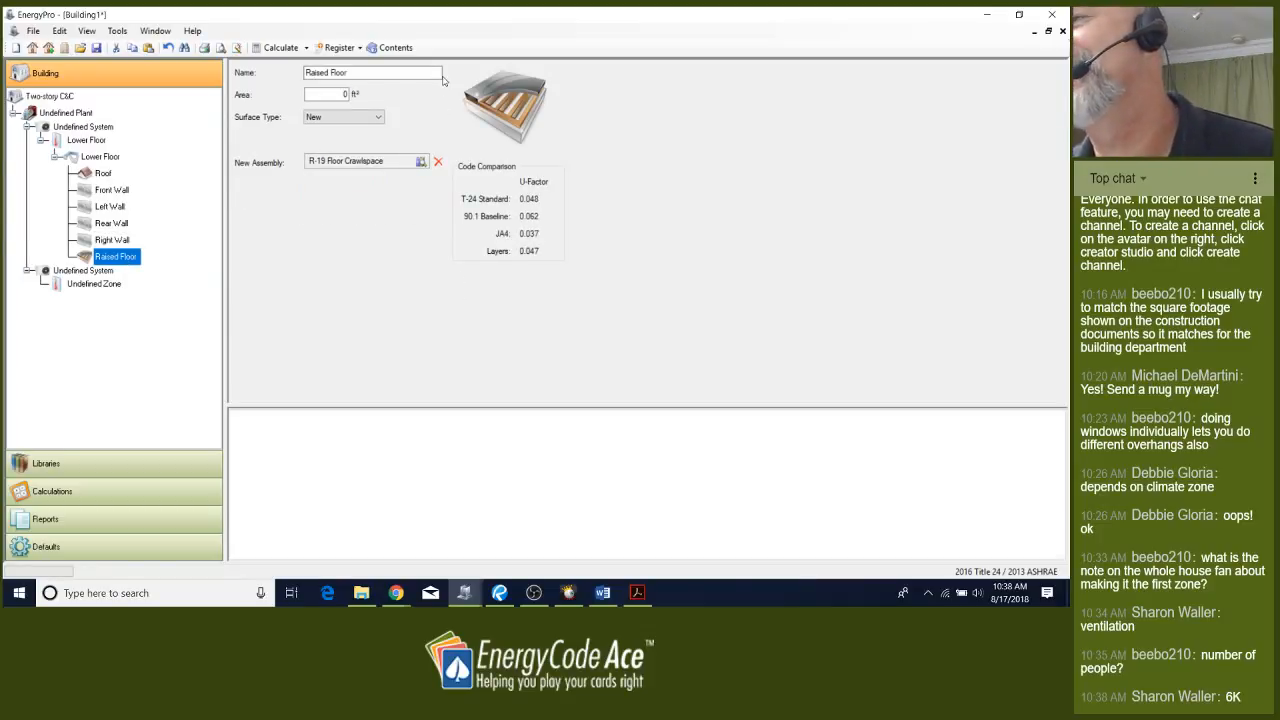
click(337, 94)
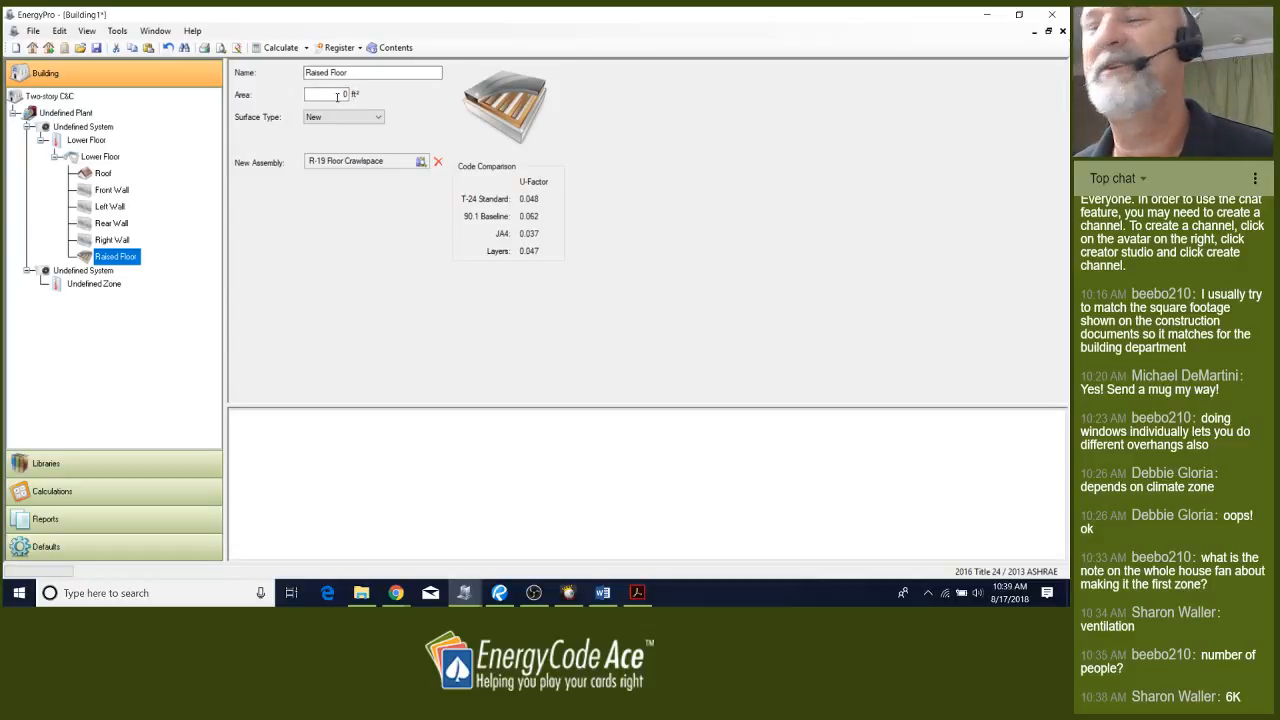
double_click(337, 94)
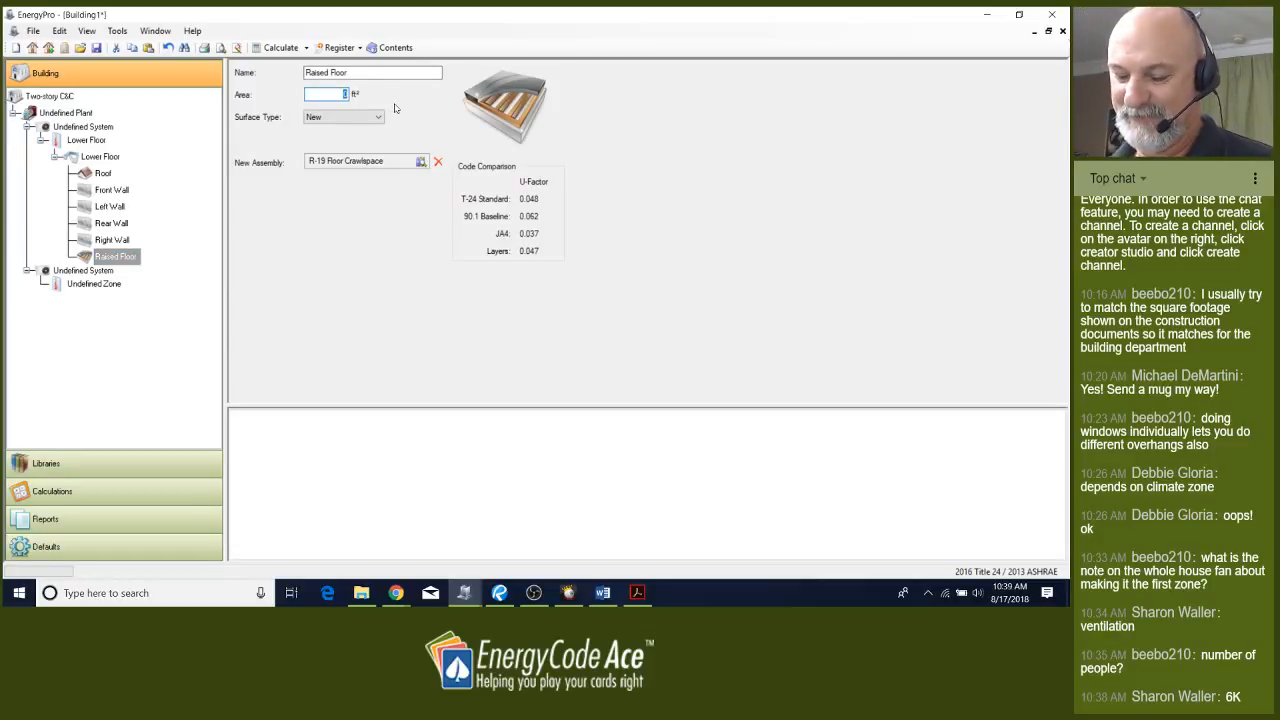
text(11)
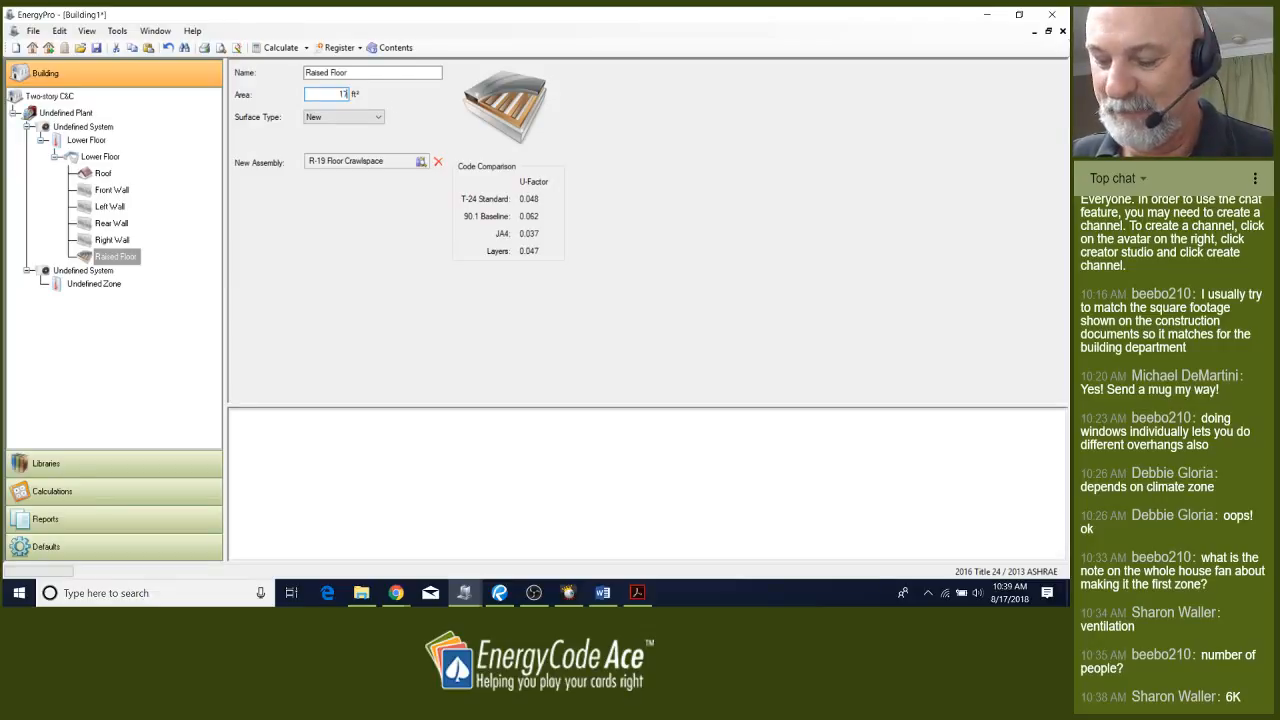
text(41)
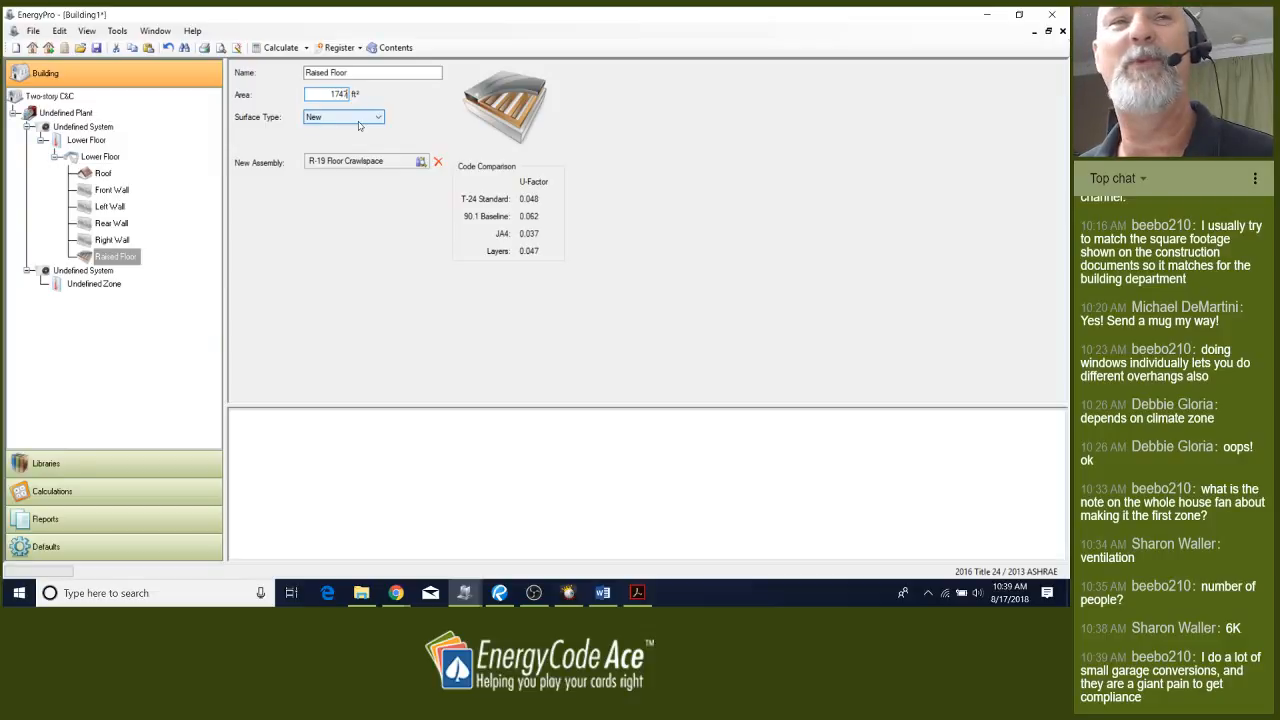
Select the Front, Left, Rear and Right Walls together, and open the editing options of the second system's Undefined Zone
click(107, 192)
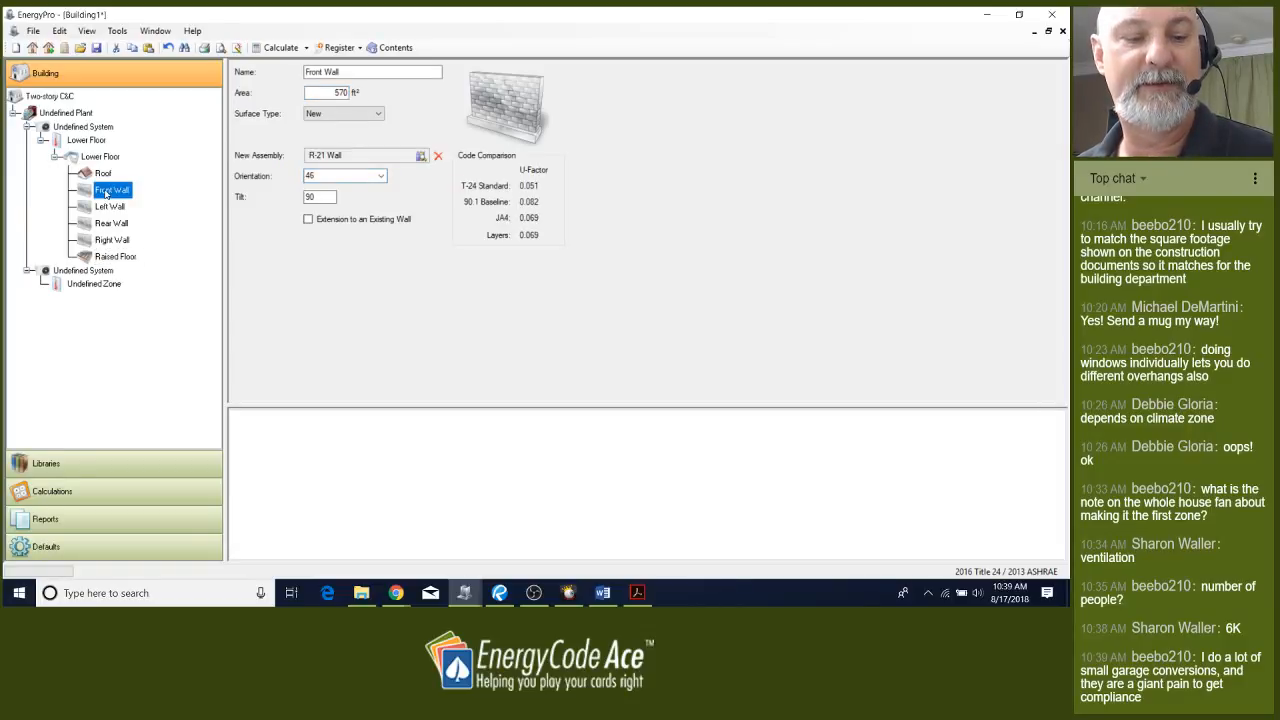
shift+click(111, 240)
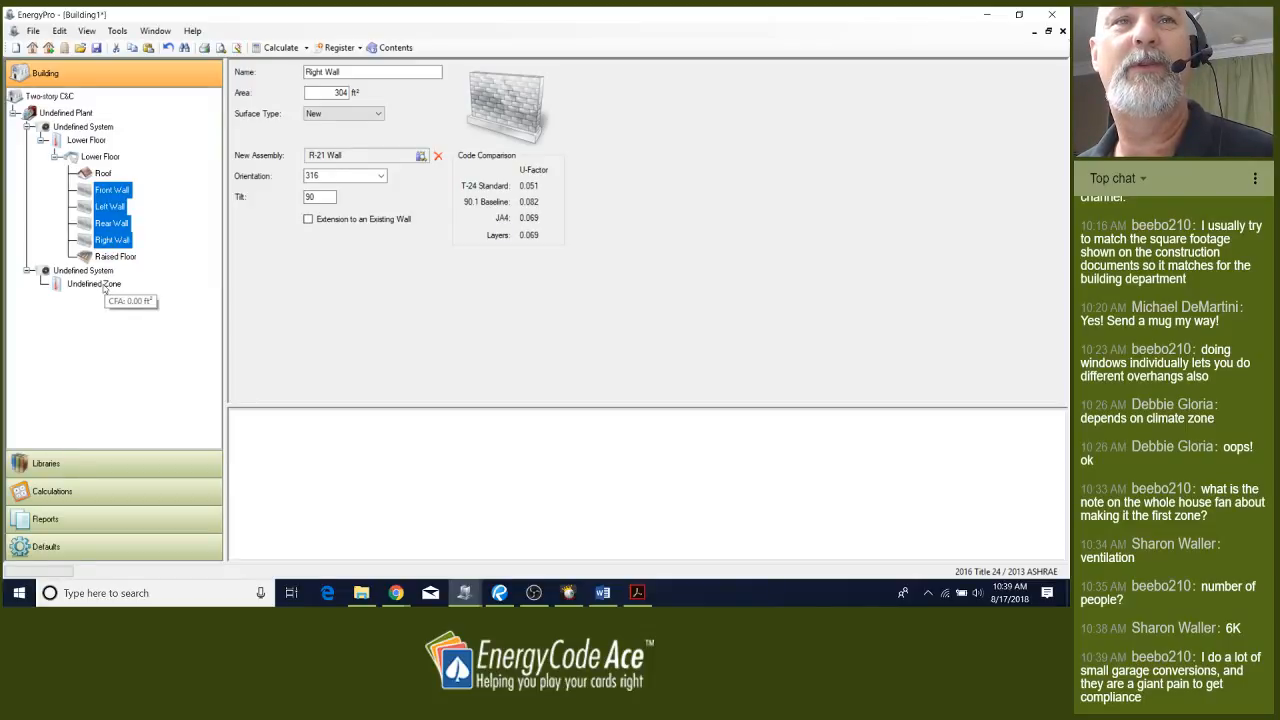
click(104, 287)
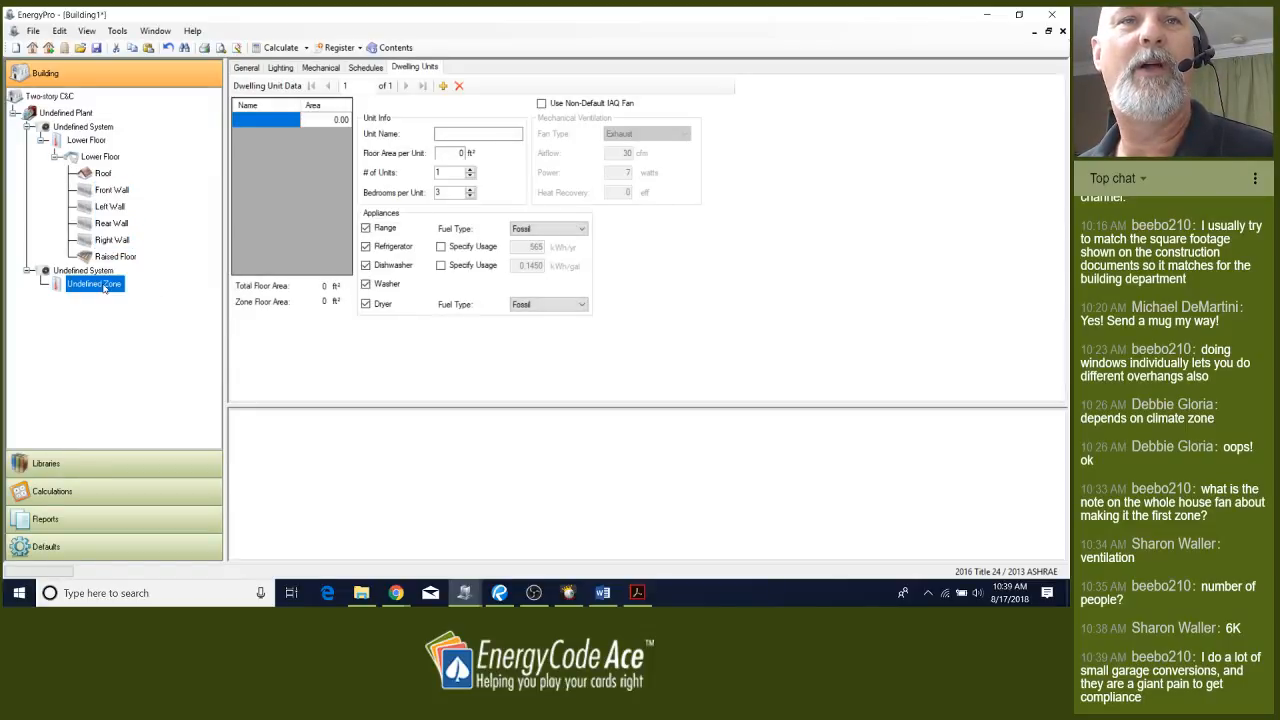
right_click(105, 288)
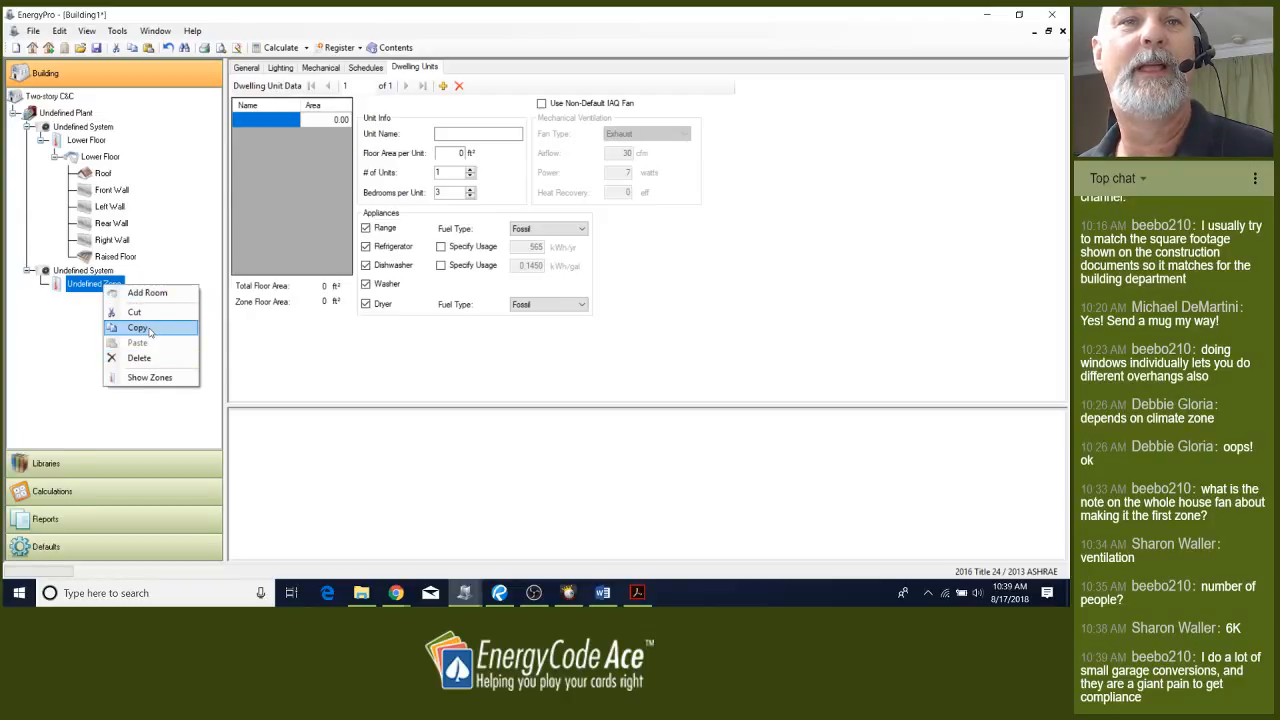
Try to copy the lower floor's Front Wall into the undefined zone of the second system
click(110, 206)
click(112, 189)
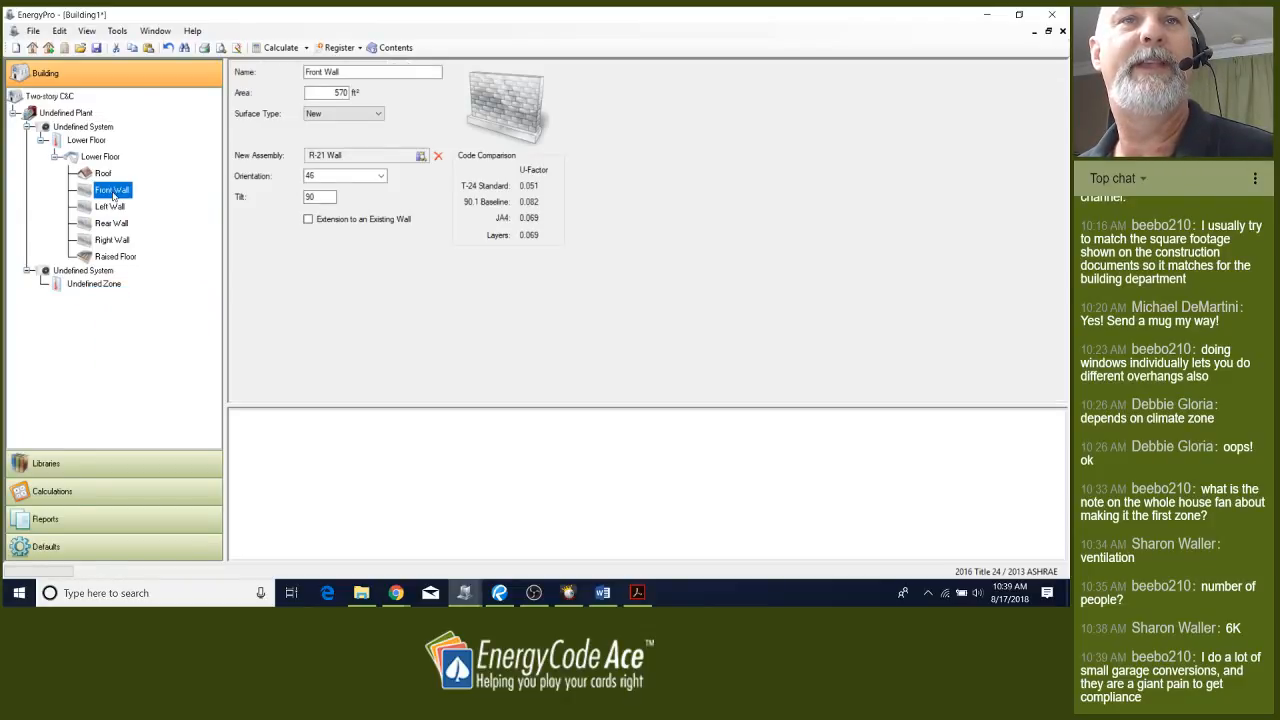
right_click(113, 191)
click(104, 283)
click(104, 284)
right_click(103, 284)
click(130, 325)
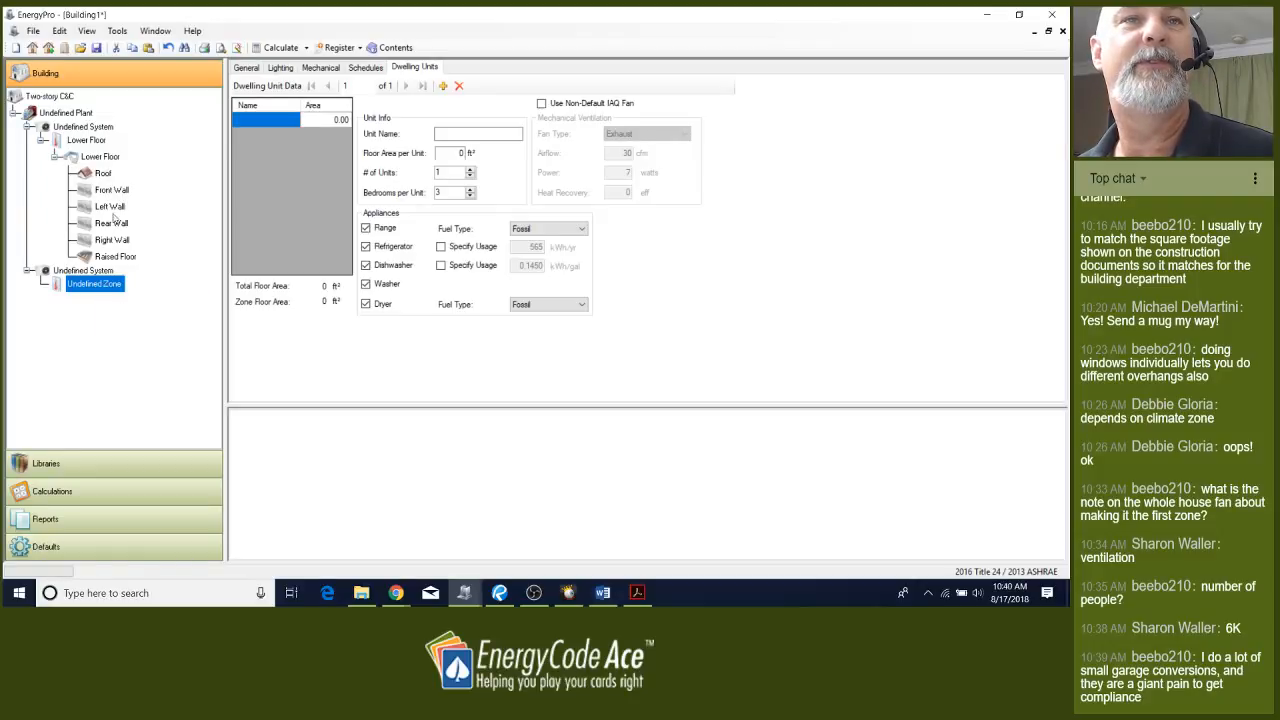
click(110, 190)
right_click(110, 190)
click(133, 247)
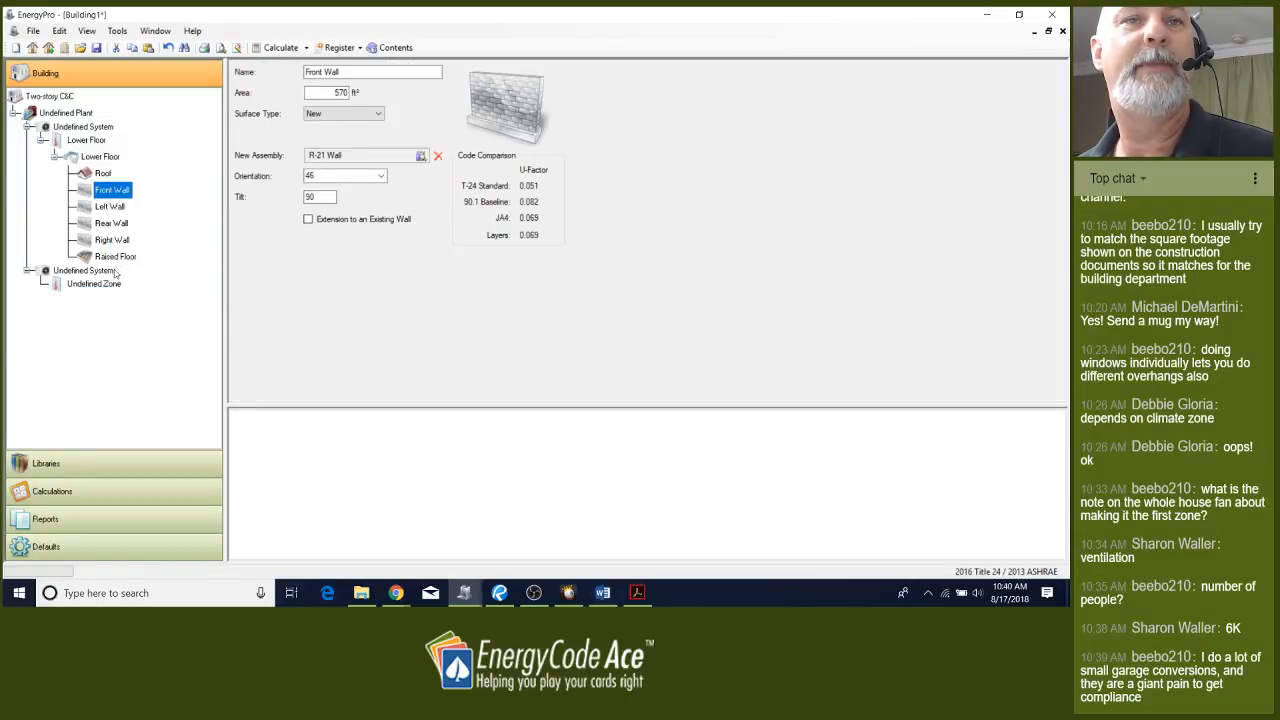
Add a room to the second system's undefined zone, naming it Upper Floor with an area of 1647 ft²
right_click(104, 284)
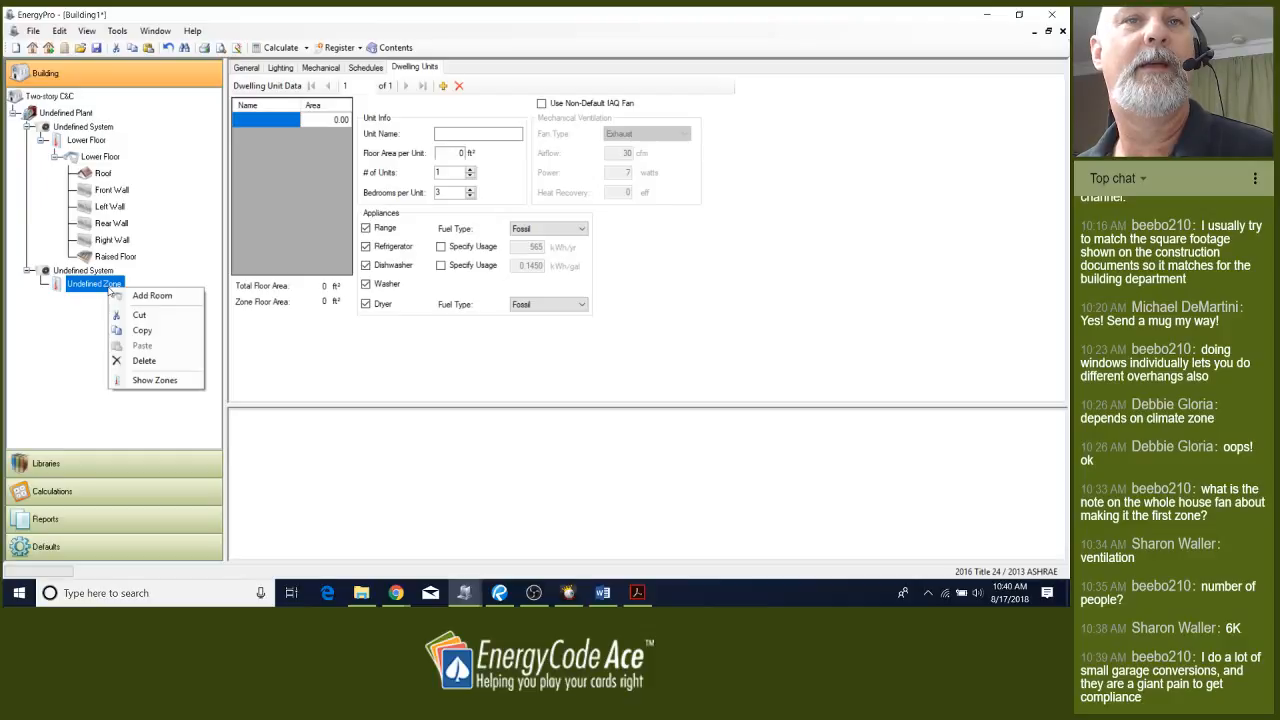
click(147, 295)
click(127, 300)
key(Tab)
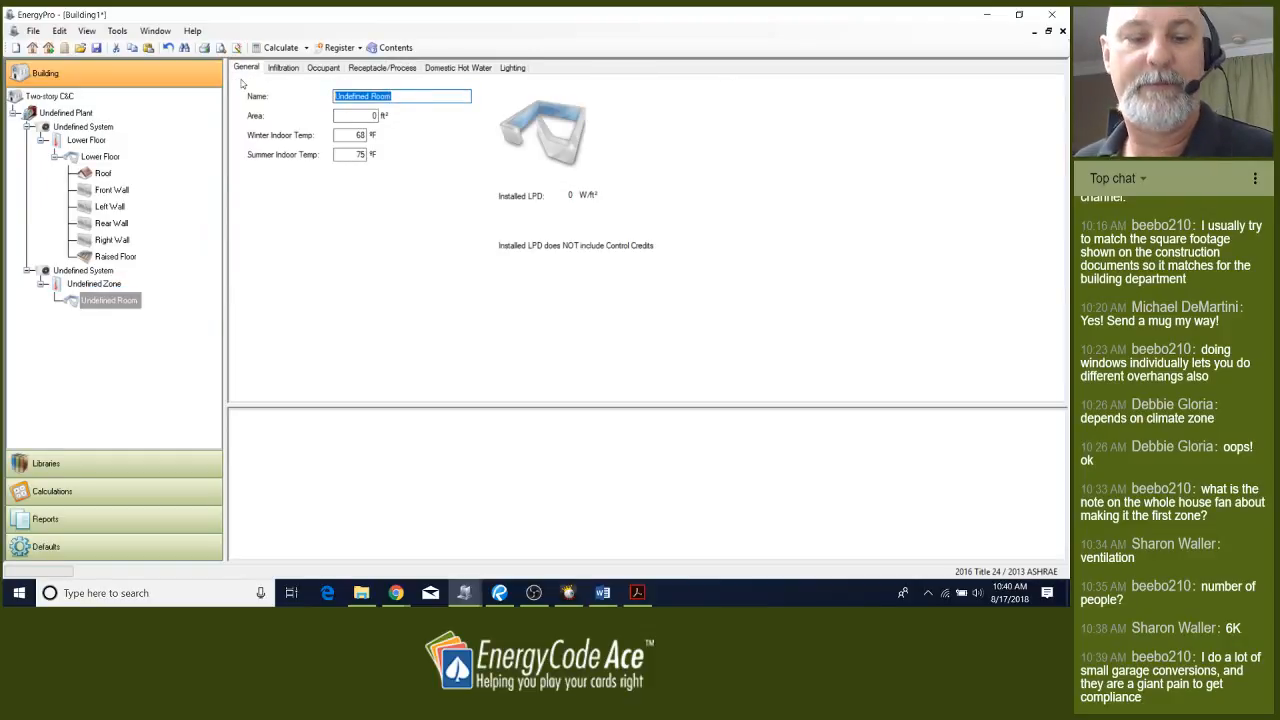
text(Upp)
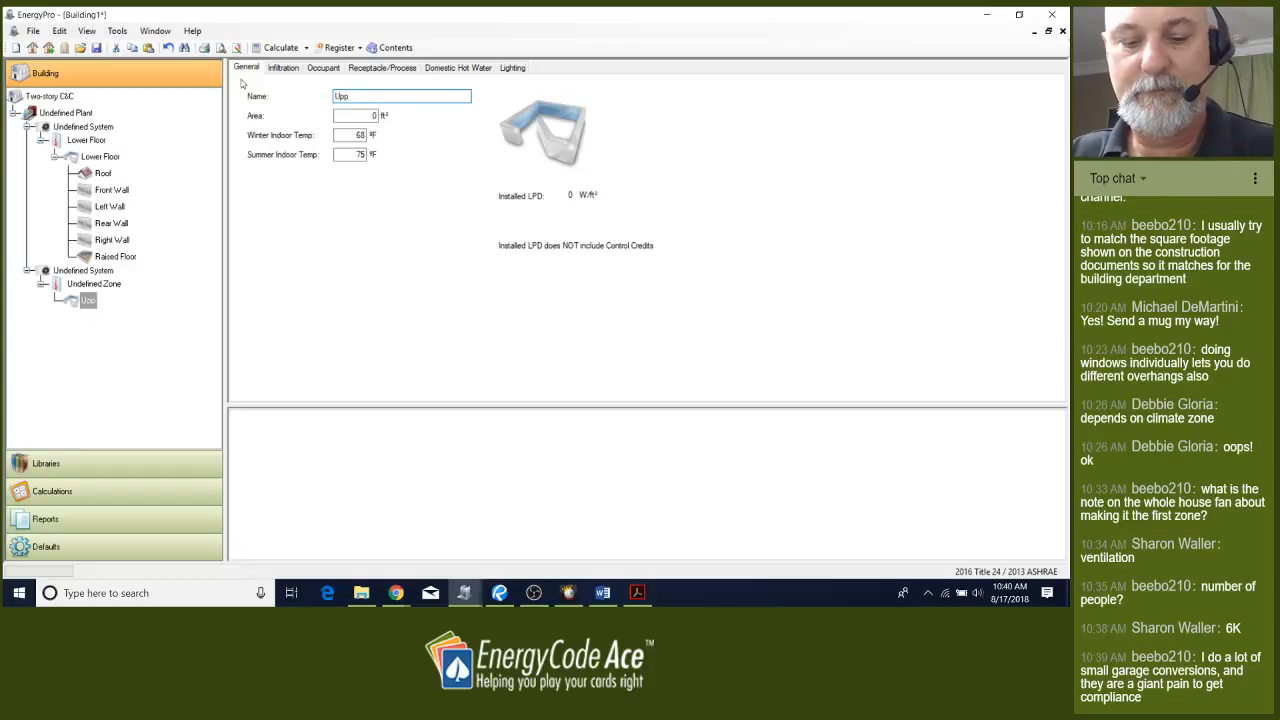
text(er Floor)
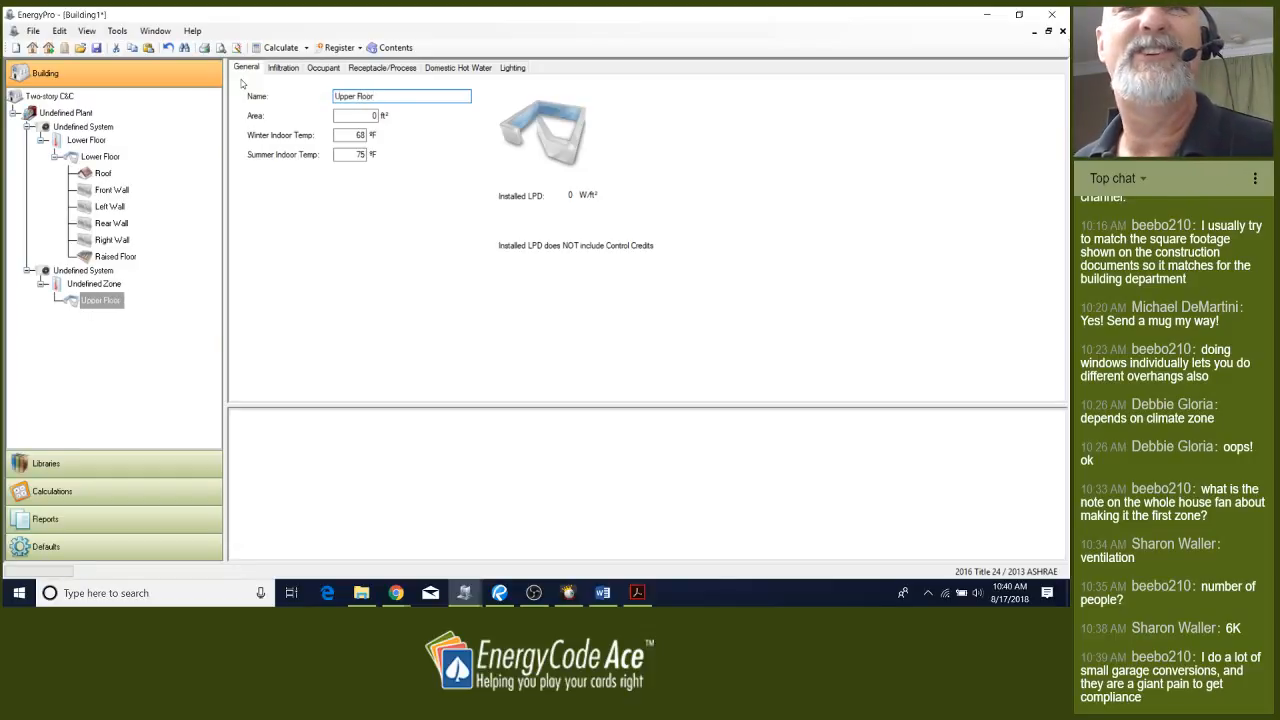
click(360, 115)
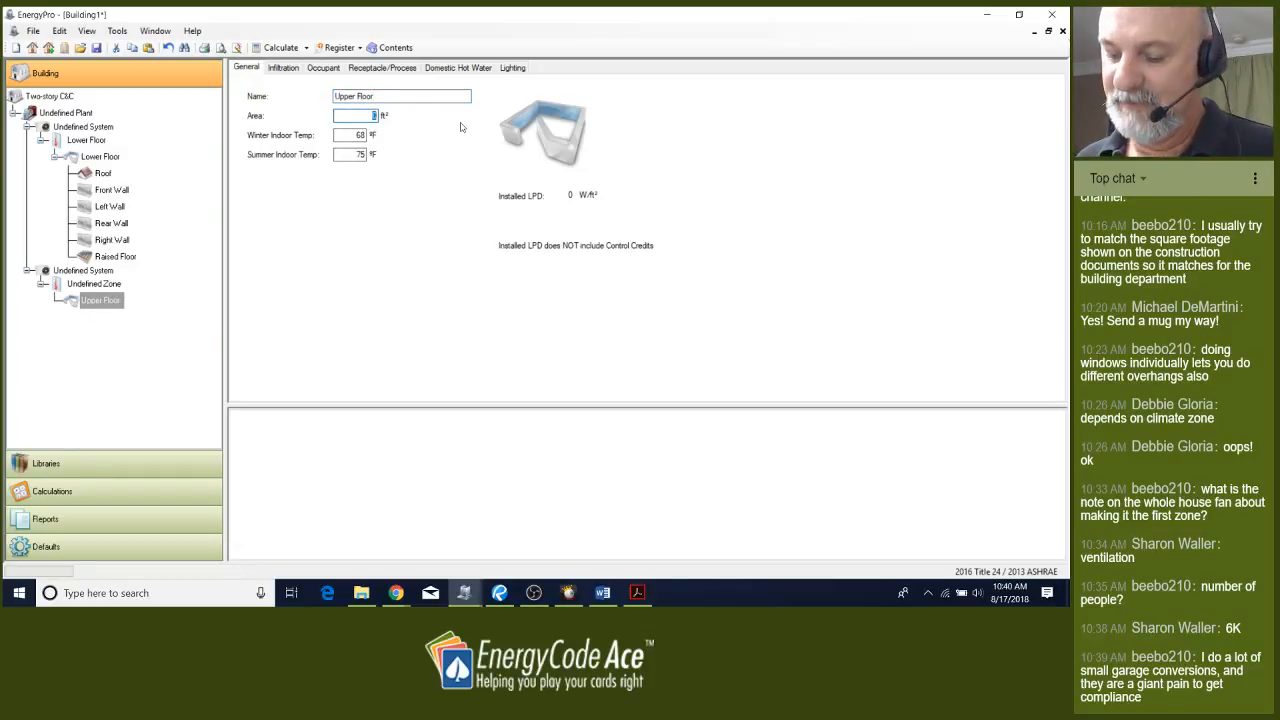
text(1643)
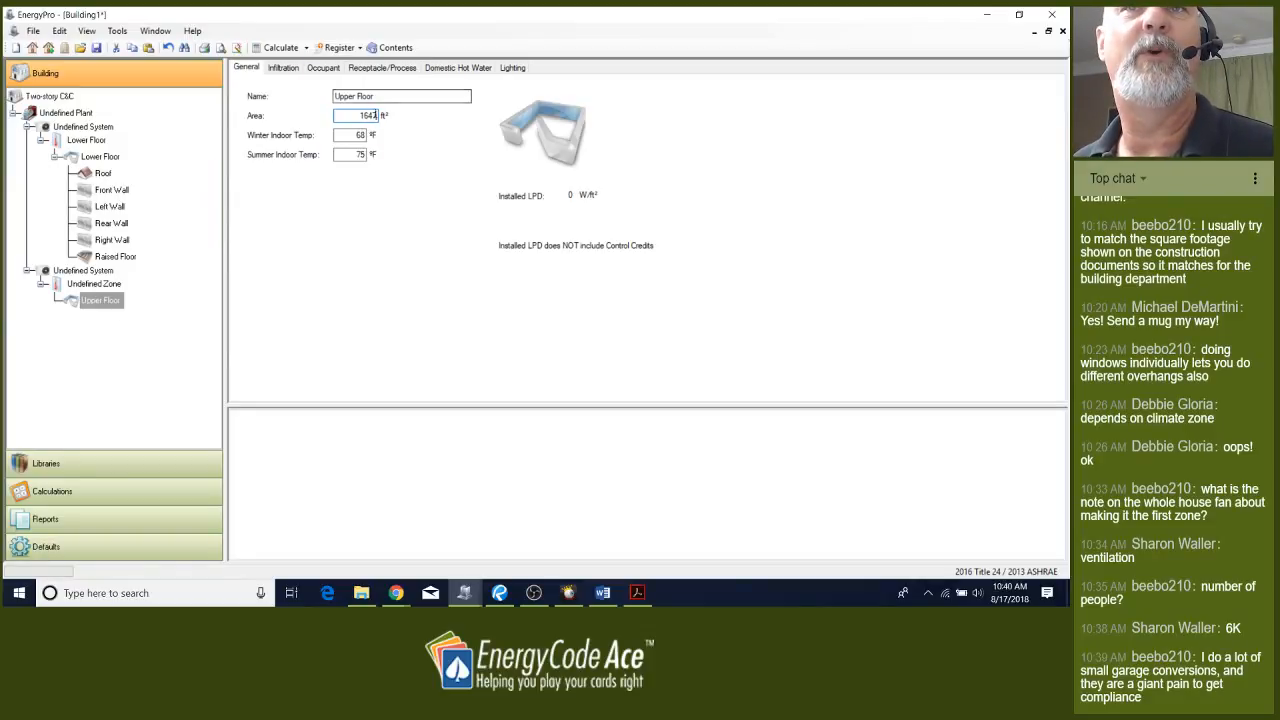
Reuse the room's name to rename its zone as Upper Floor, and assign the zone to building story Floor 2
click(392, 95)
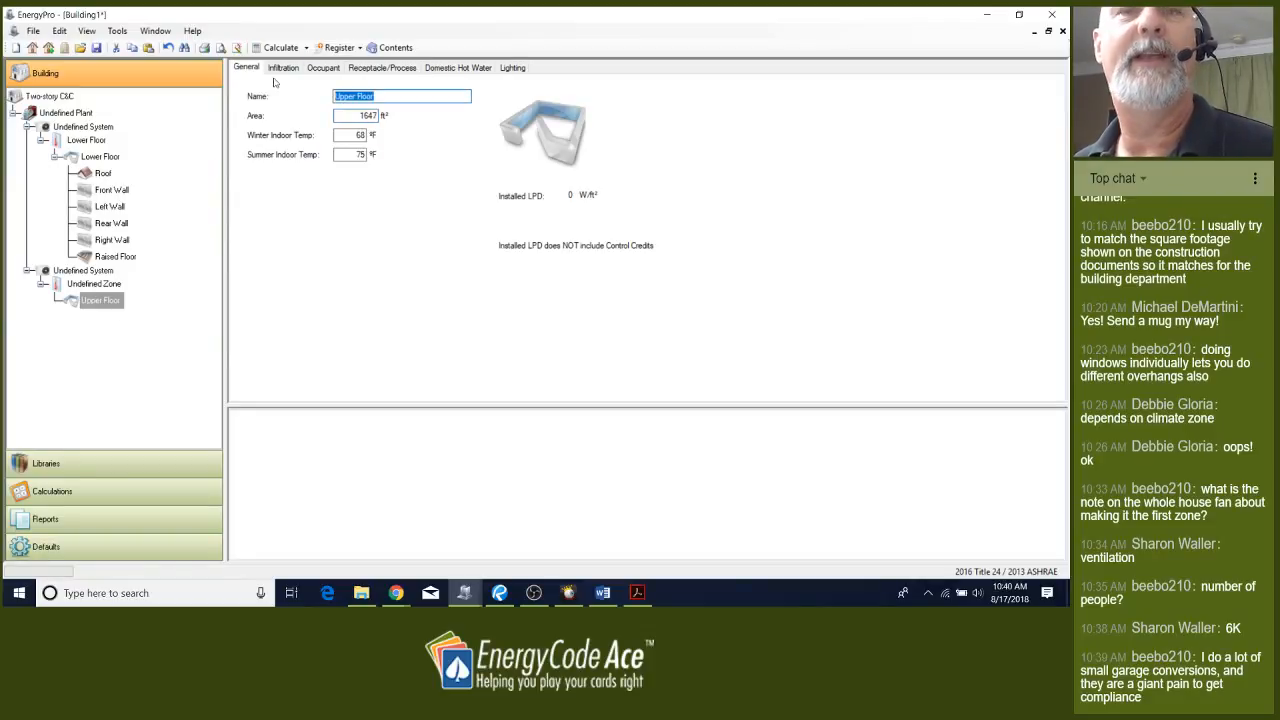
click(104, 286)
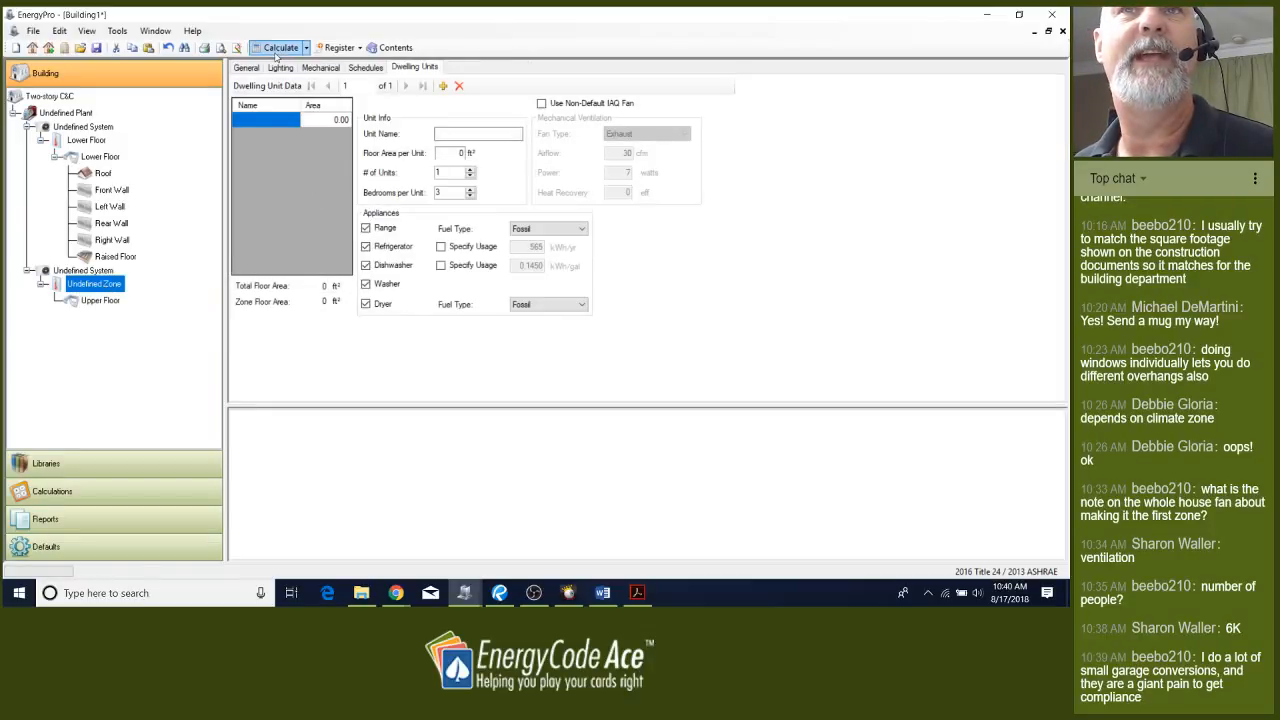
click(246, 71)
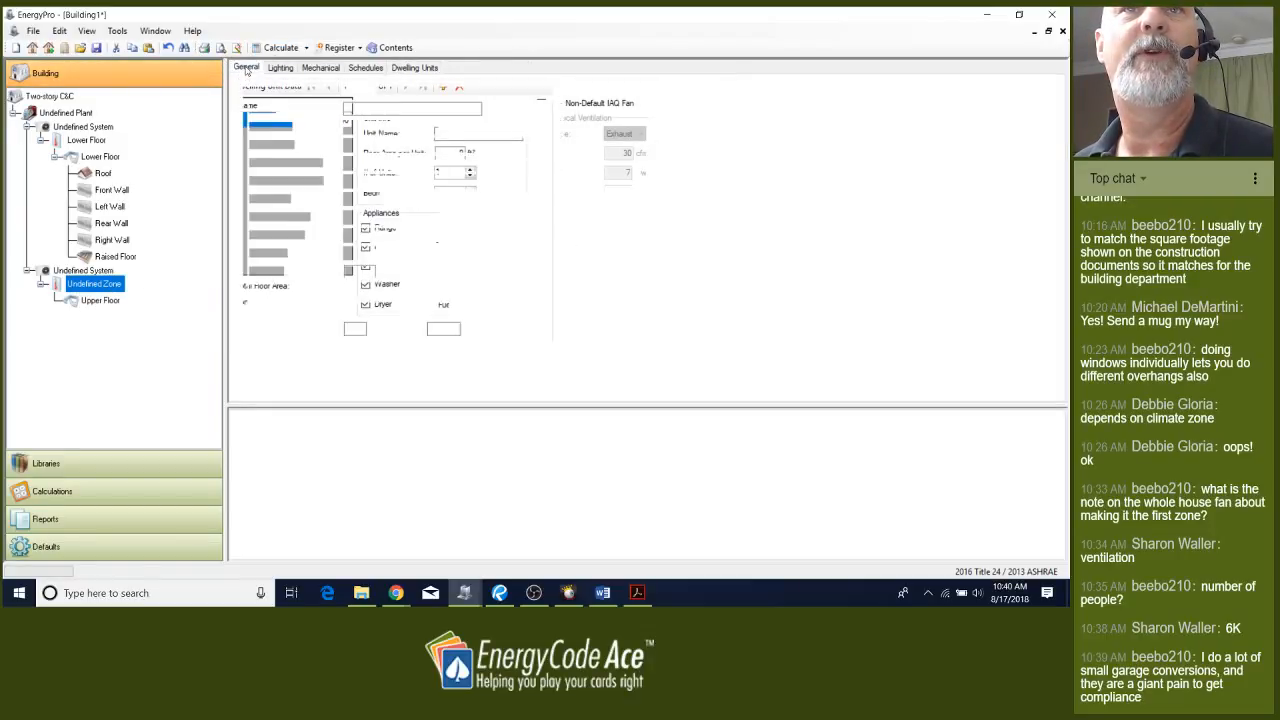
drag(409, 109, 281, 84)
key(ctrl+v)
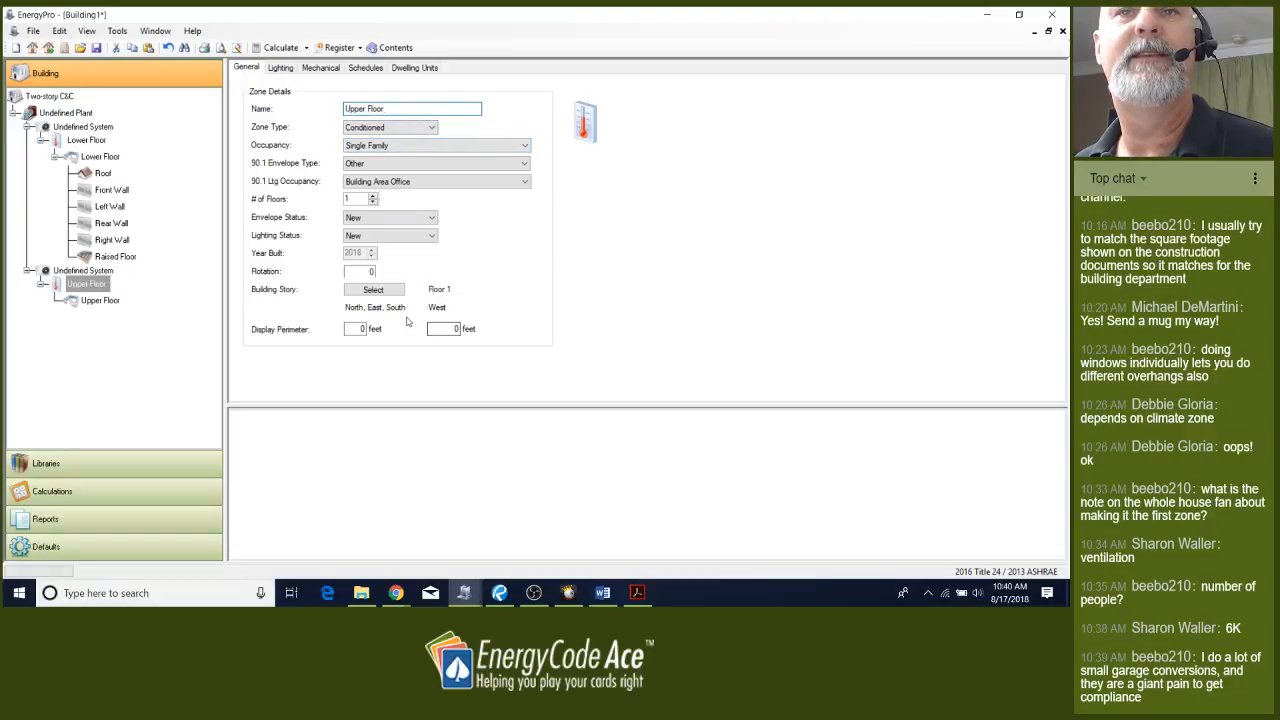
click(395, 289)
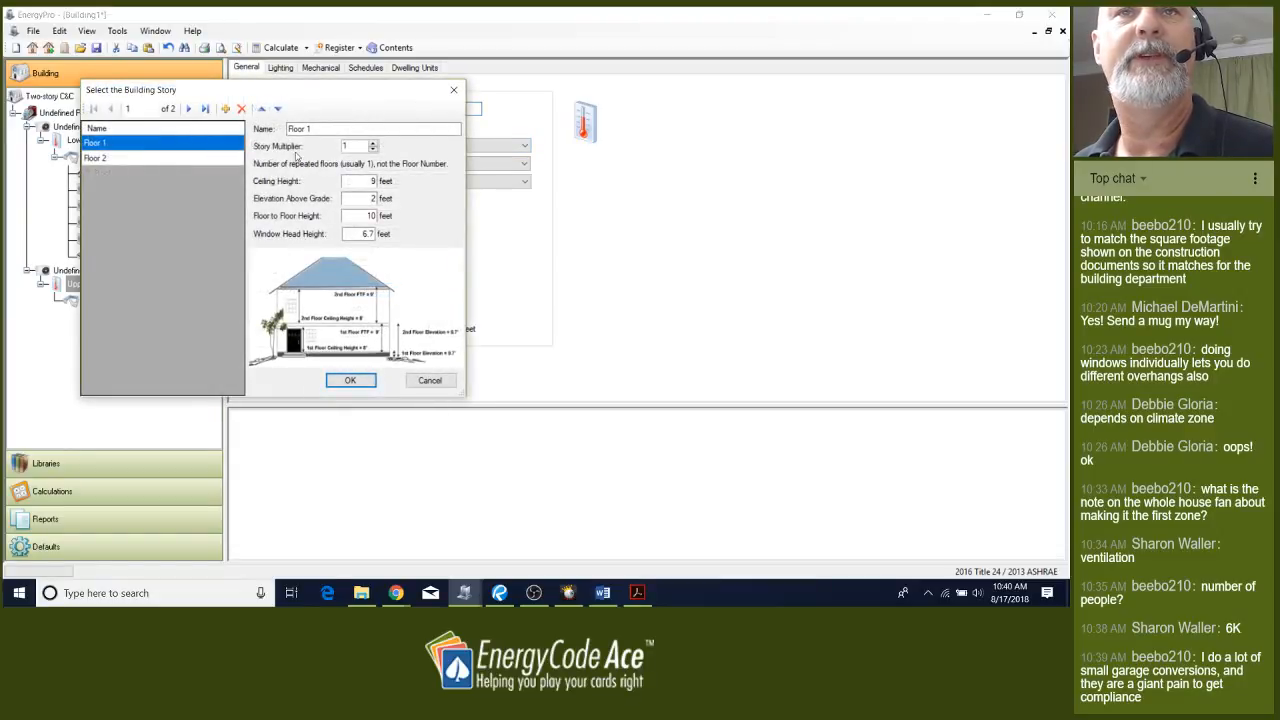
click(218, 160)
click(349, 380)
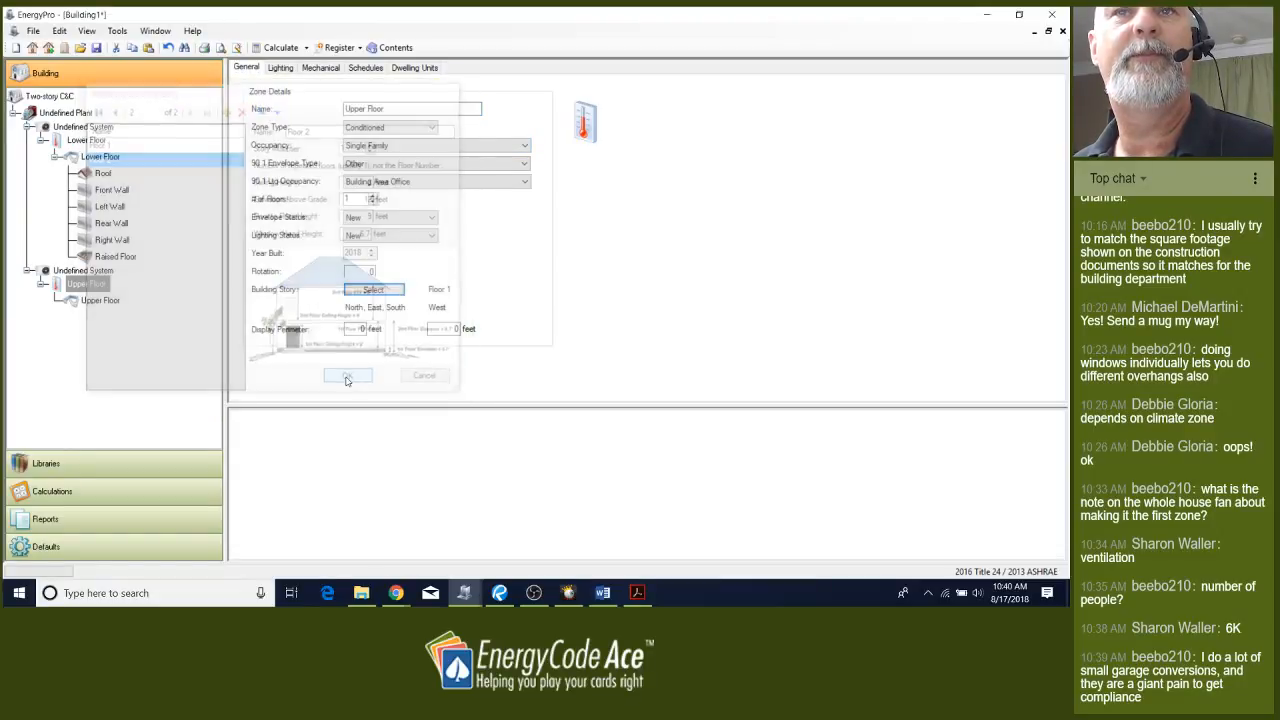
Switch to the 2 Story Sample Plan drawings and examine the upper floor plan on page 3
click(414, 67)
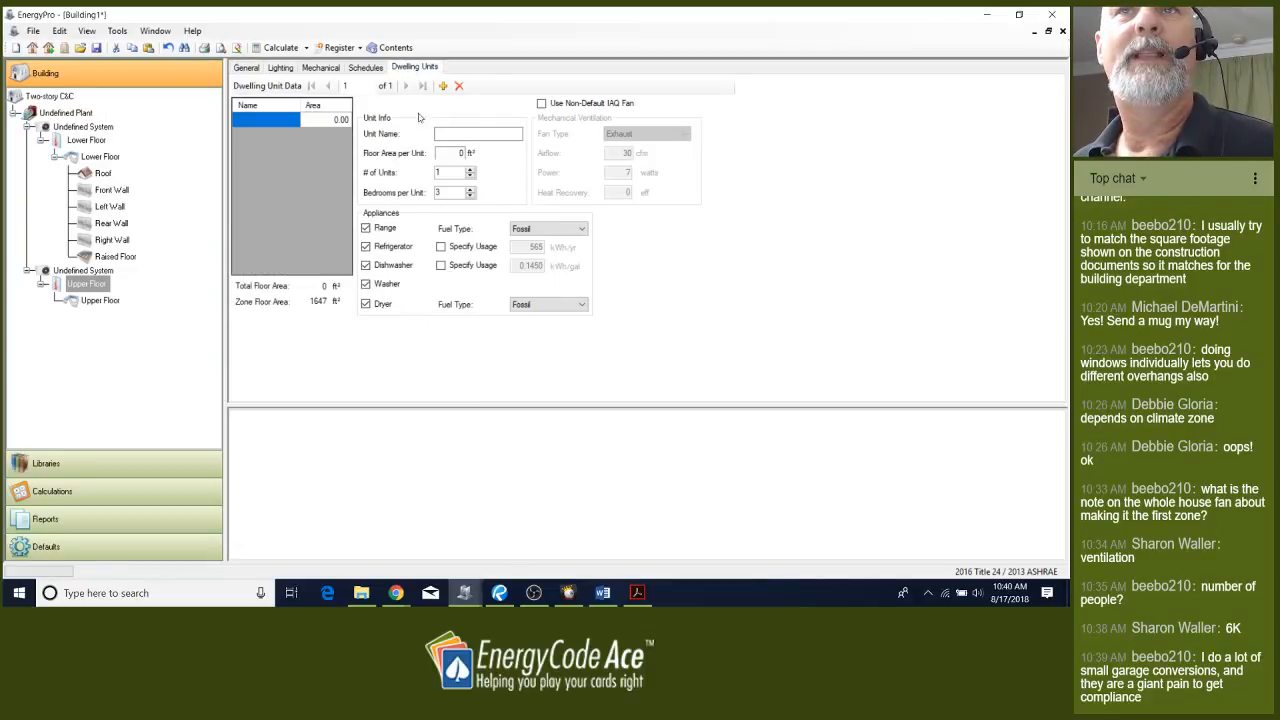
click(510, 593)
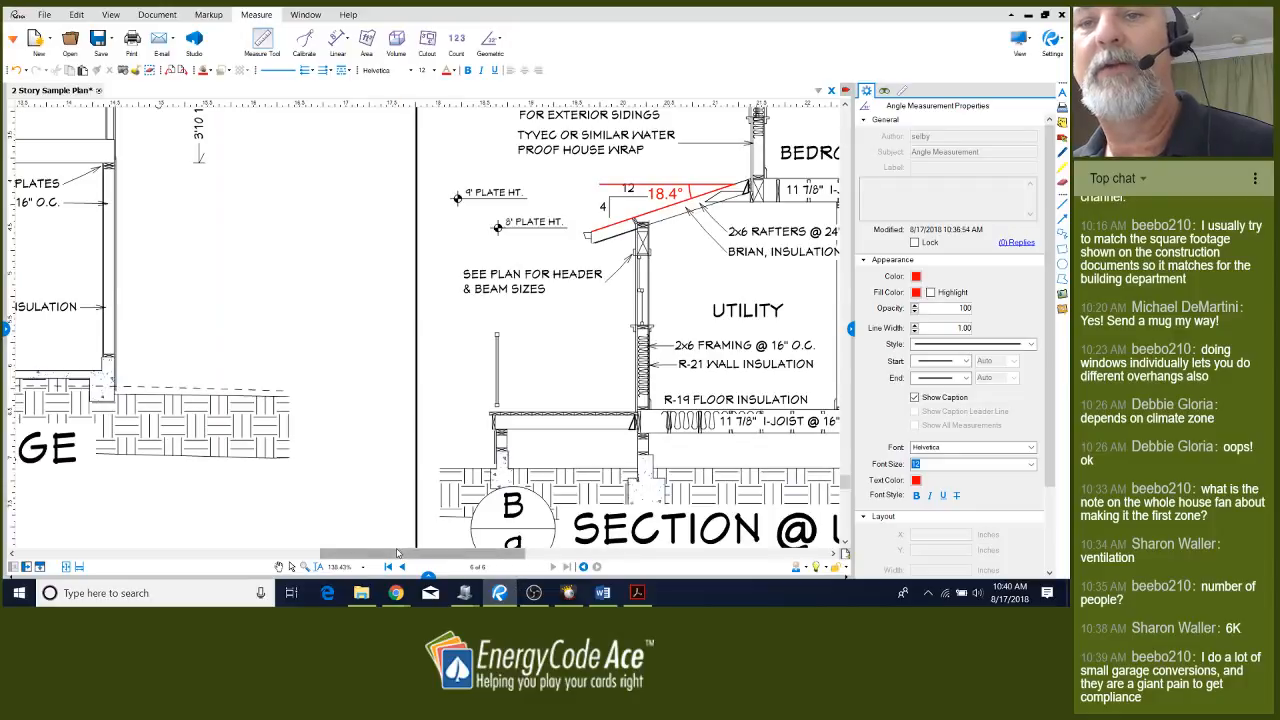
click(401, 567)
click(401, 567)
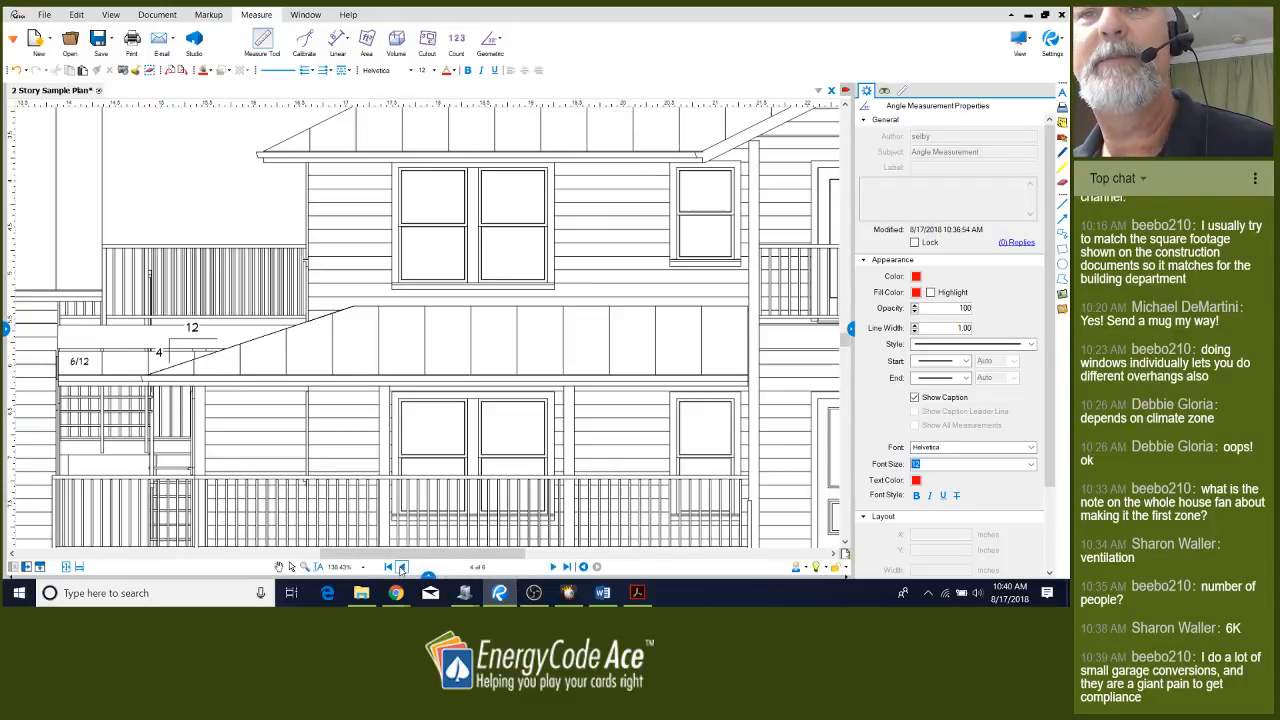
click(401, 567)
scroll(523, 207, down, 5)
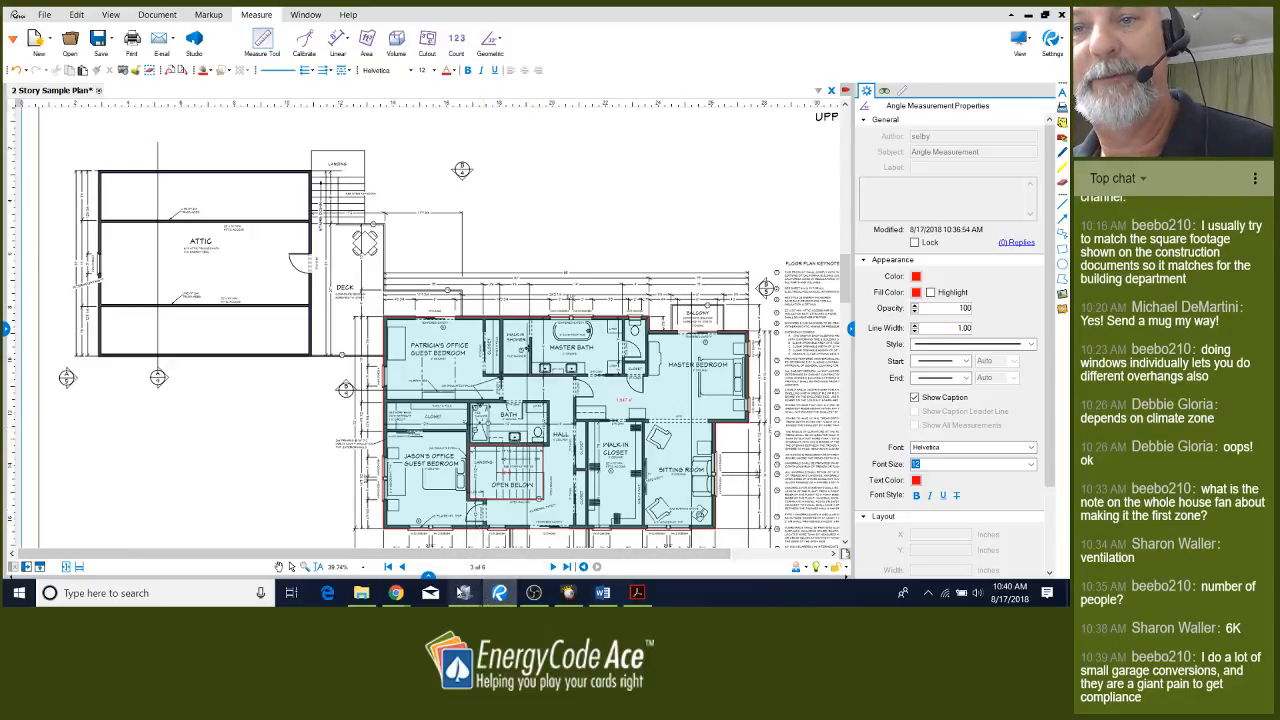
Return to EnergyPro and exclude the range, refrigerator, dishwasher, washer and dryer from the Upper Floor zone's dwelling unit
click(464, 593)
click(524, 535)
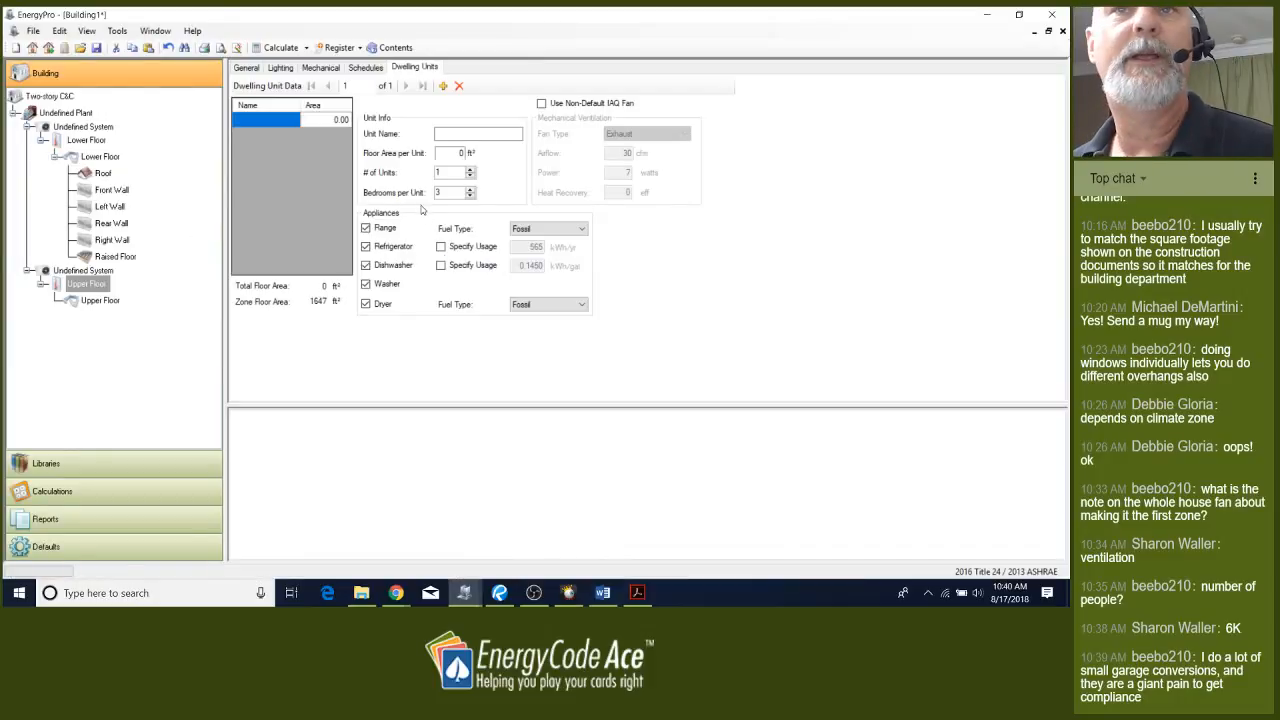
click(366, 228)
click(366, 246)
click(366, 265)
click(366, 284)
click(366, 304)
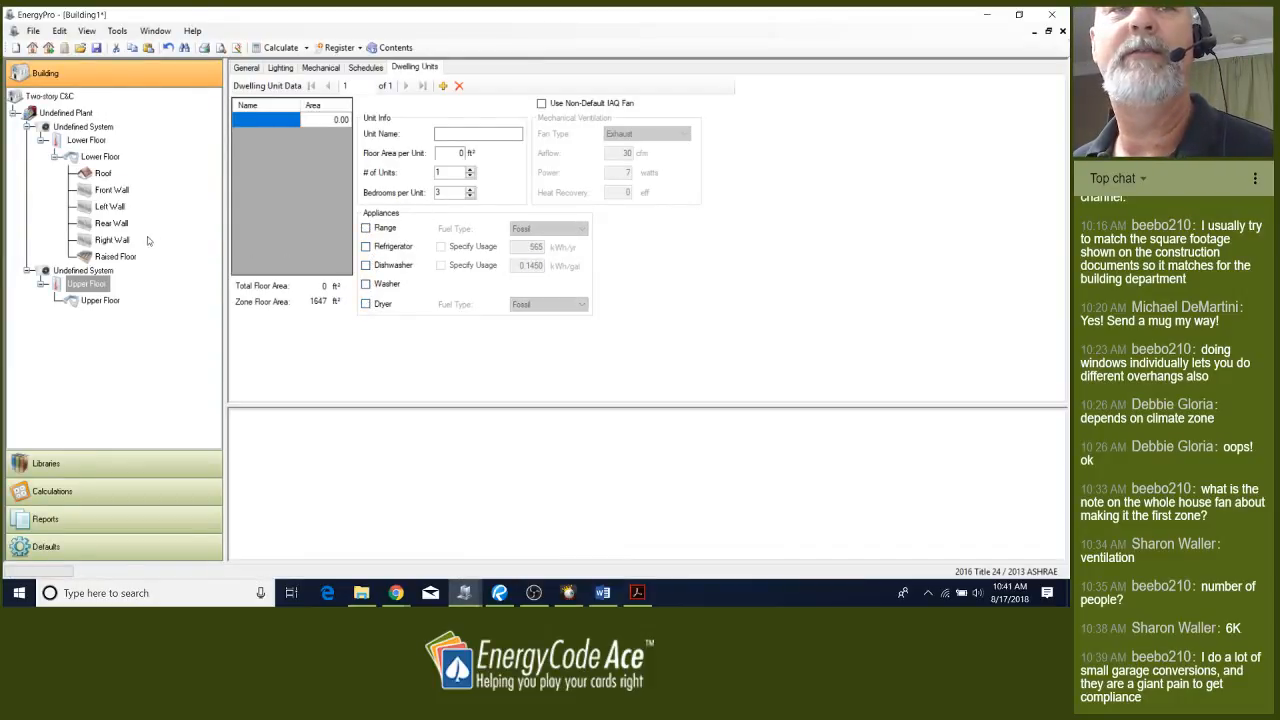
click(246, 67)
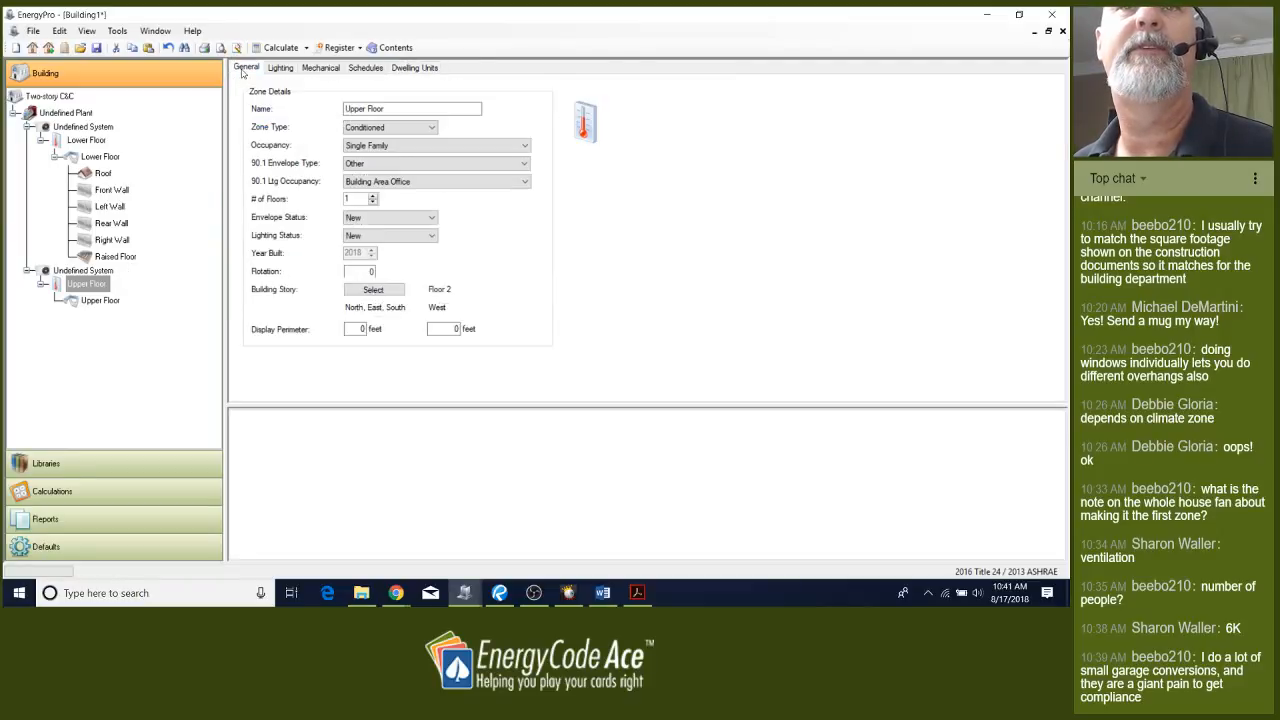
Try to copy the lower floor's Front, Left, Rear and Right walls together into the Upper Floor room
click(101, 301)
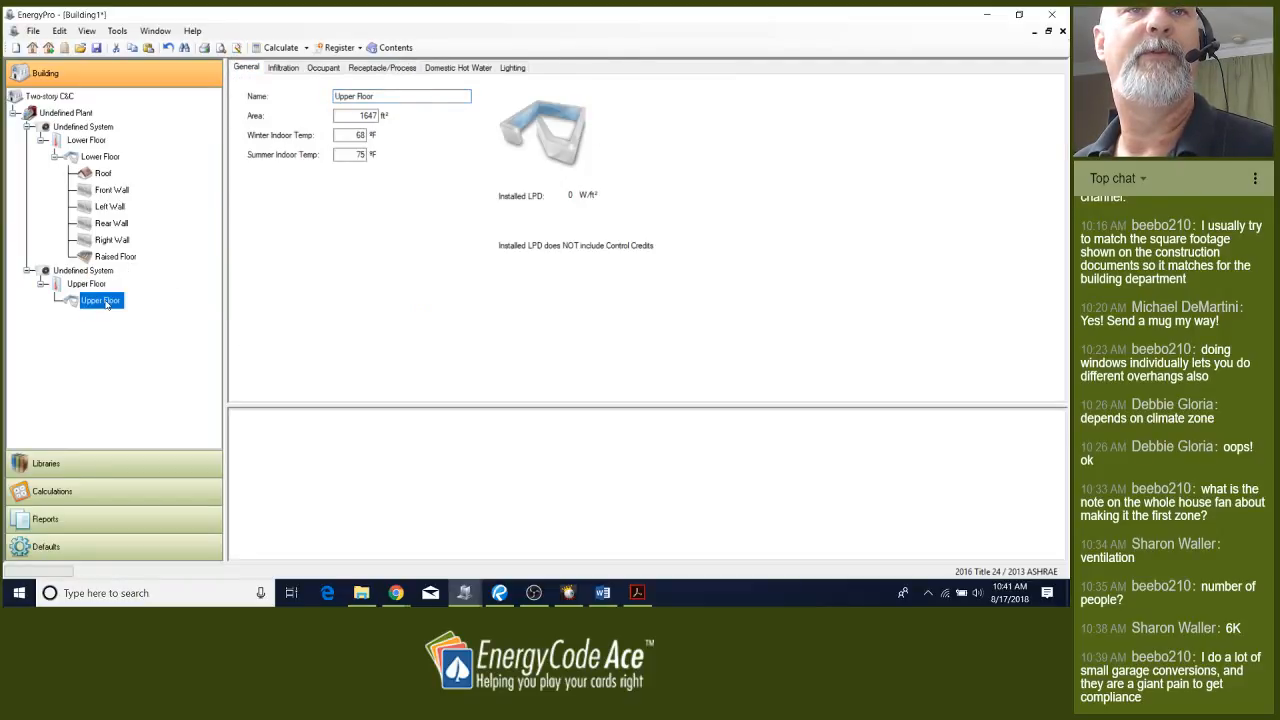
click(108, 192)
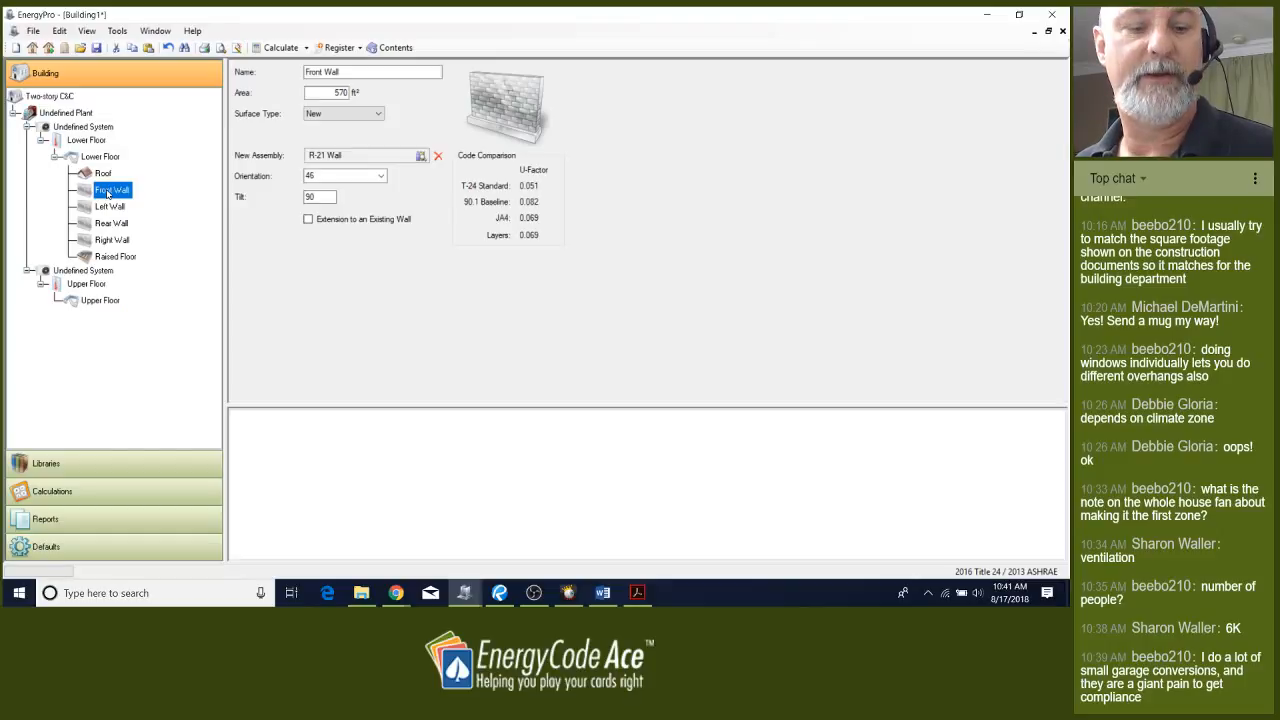
shift+click(117, 243)
right_click(117, 243)
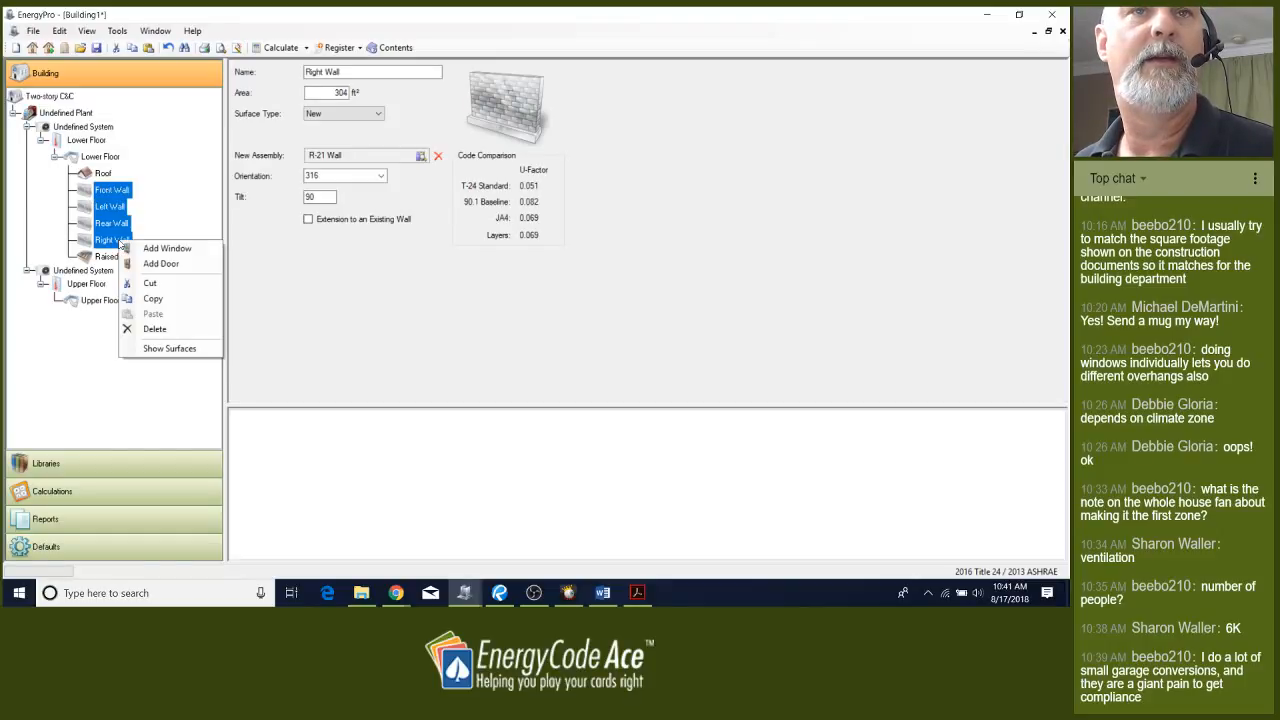
click(160, 299)
click(108, 300)
right_click(120, 300)
click(156, 356)
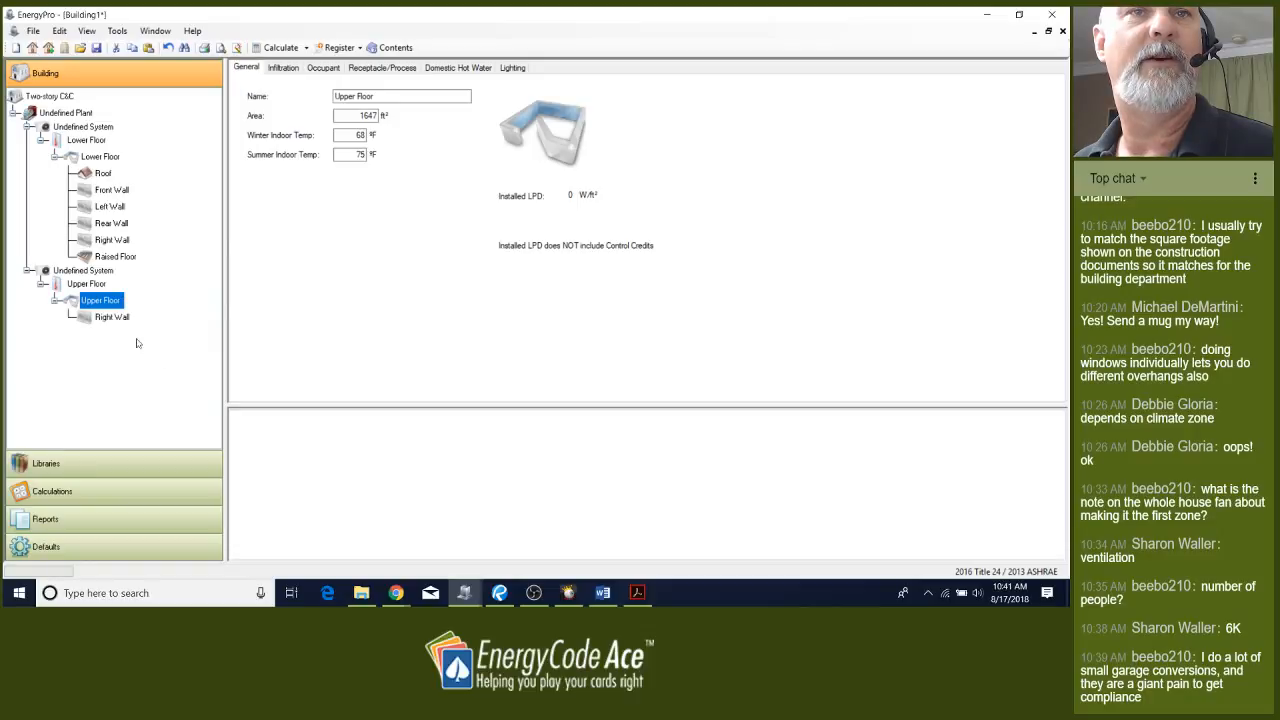
Copy the lower floor's Left Wall into the Upper Floor room
click(110, 206)
right_click(108, 205)
click(140, 266)
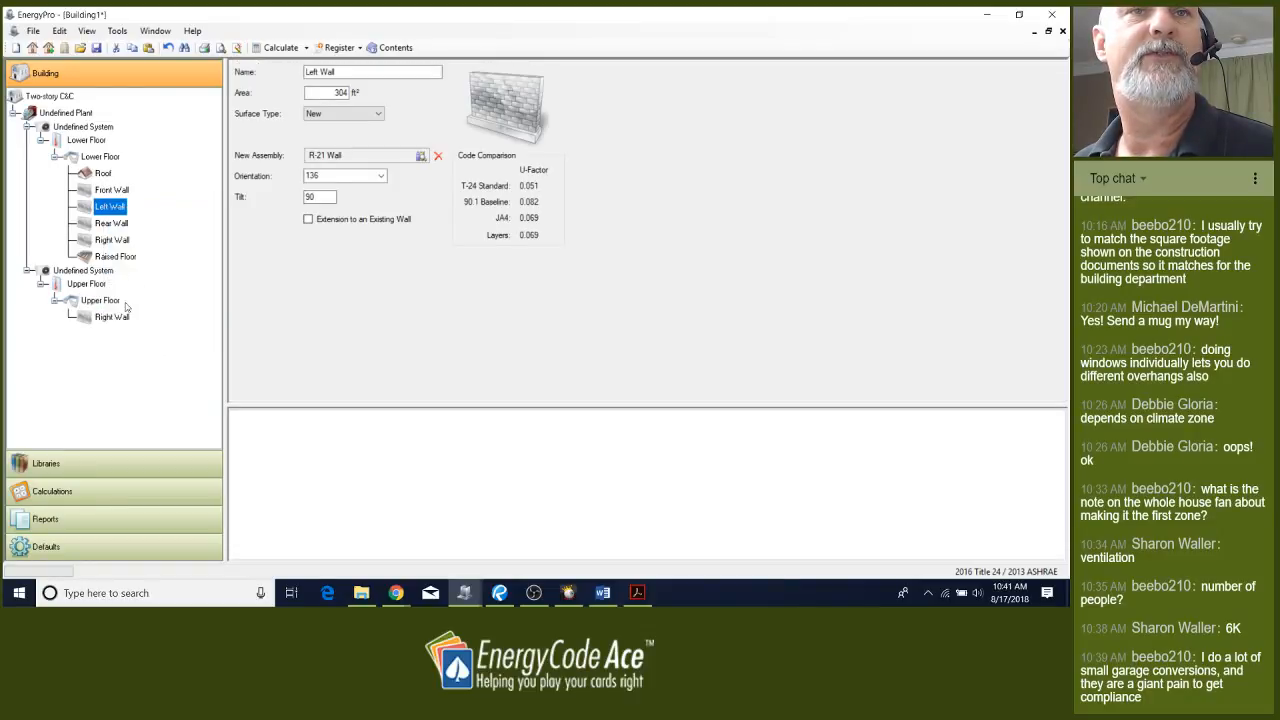
click(112, 300)
right_click(118, 300)
click(150, 352)
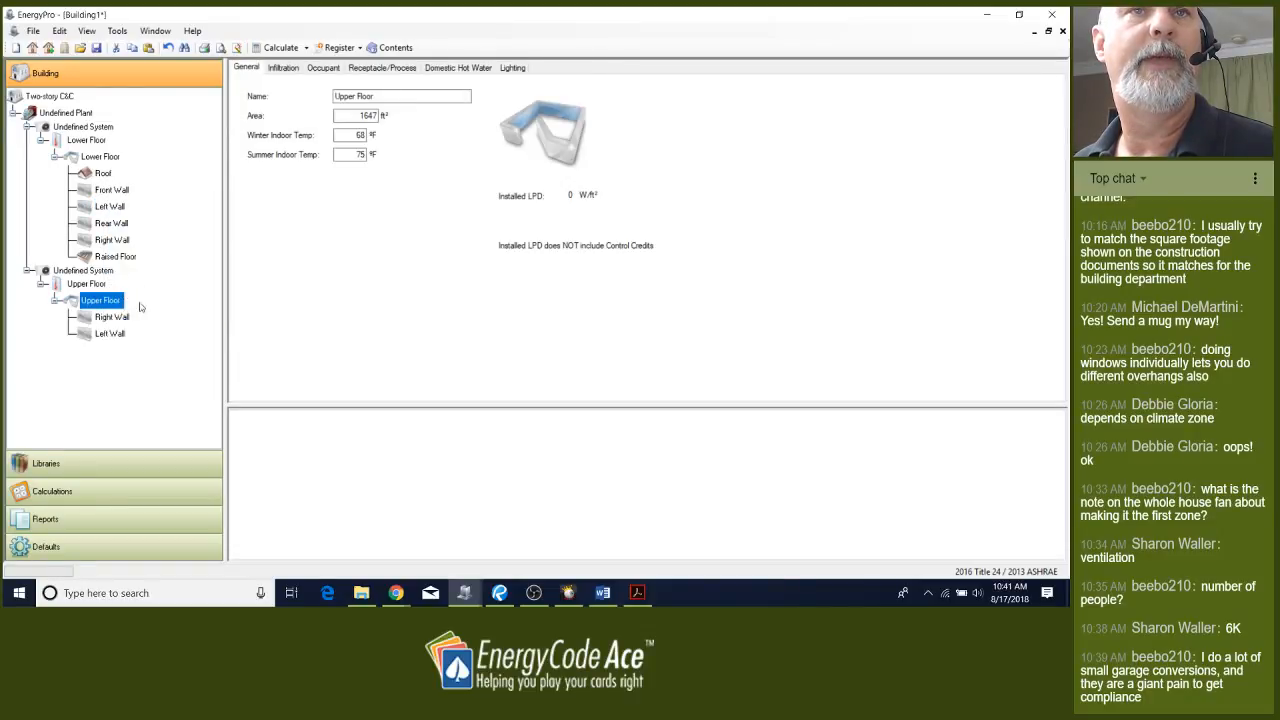
Copy the lower floor's Rear Wall into the Upper Floor room
click(112, 223)
right_click(112, 224)
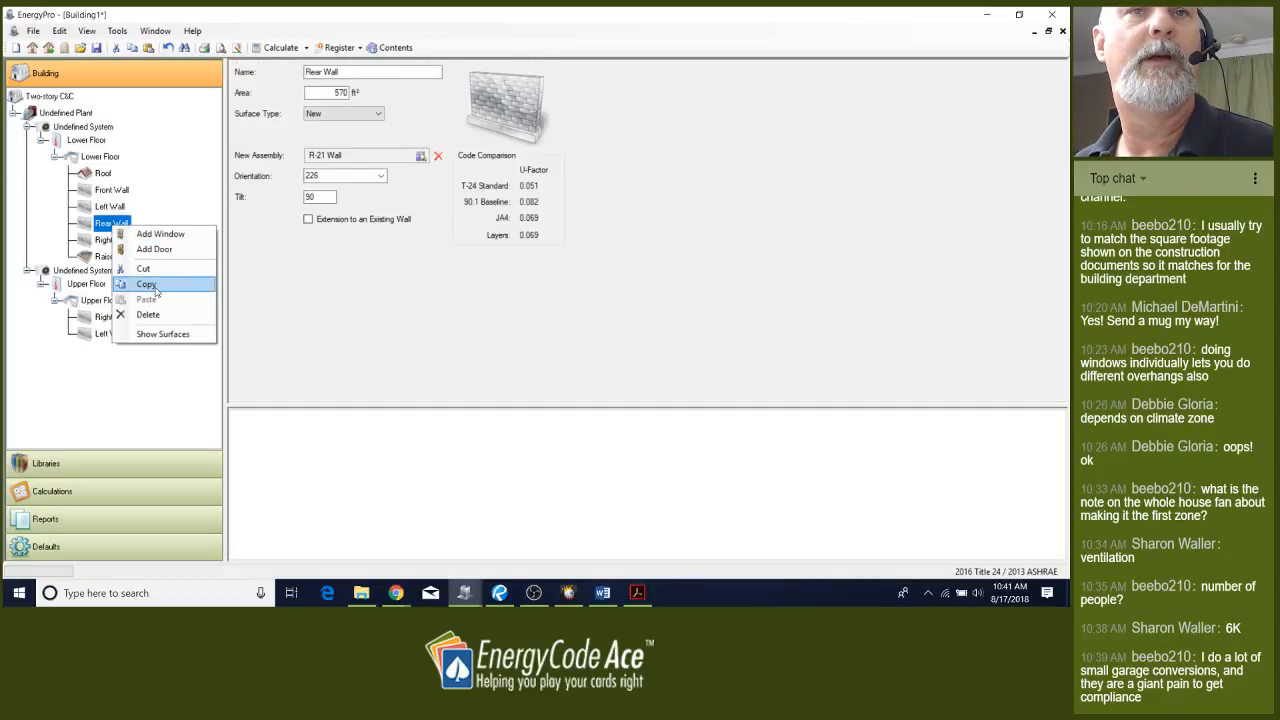
click(150, 285)
click(100, 300)
right_click(112, 300)
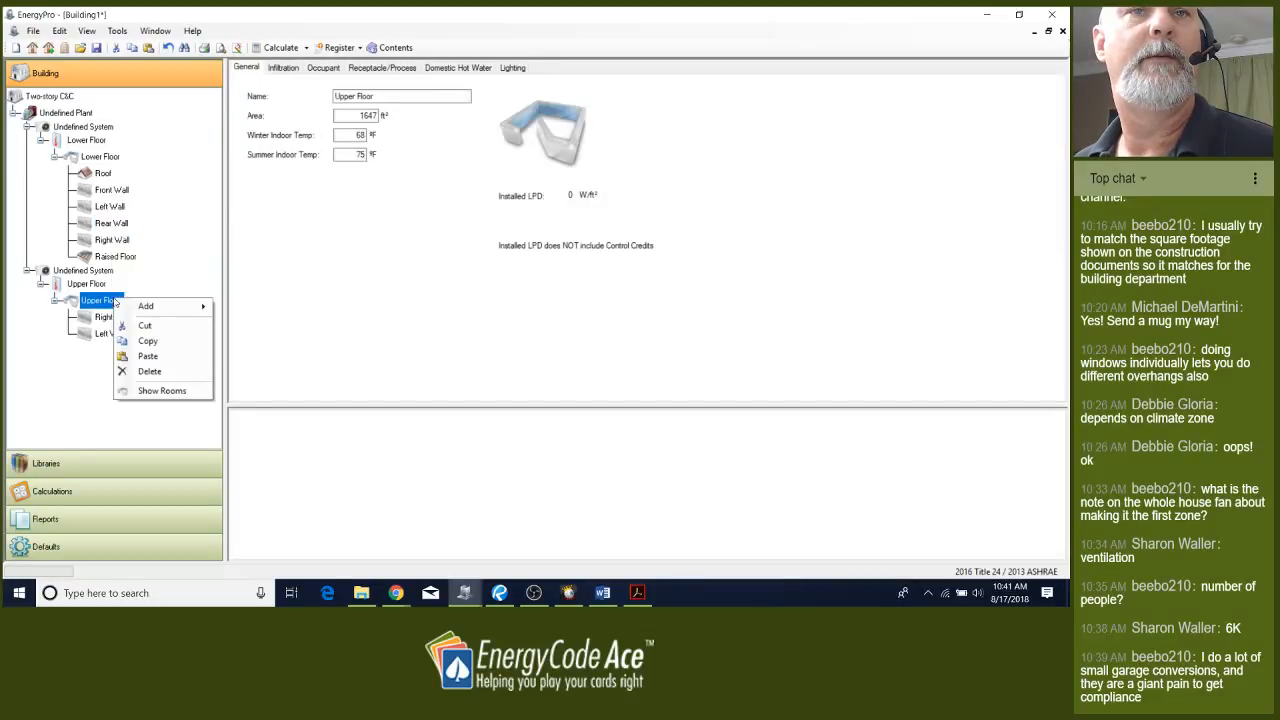
click(147, 356)
Copy the lower floor's Right Wall into the Upper Floor room
click(115, 241)
right_click(115, 241)
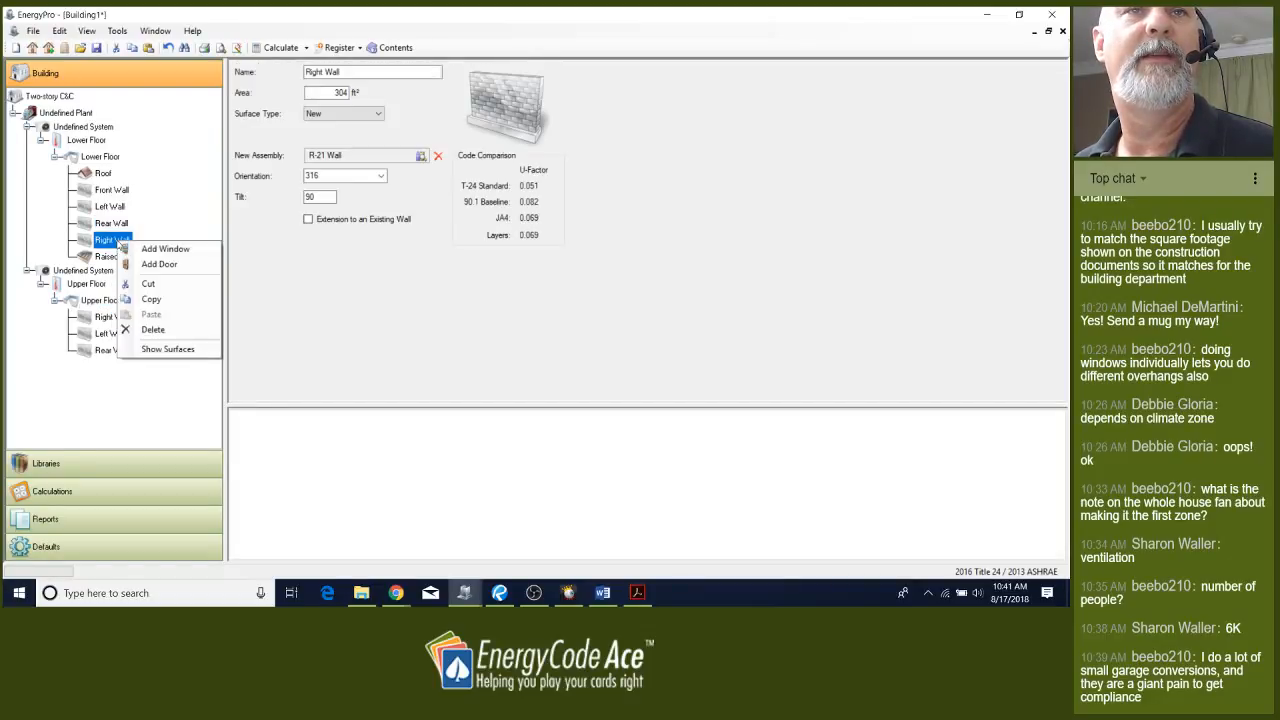
click(150, 299)
click(122, 301)
right_click(124, 303)
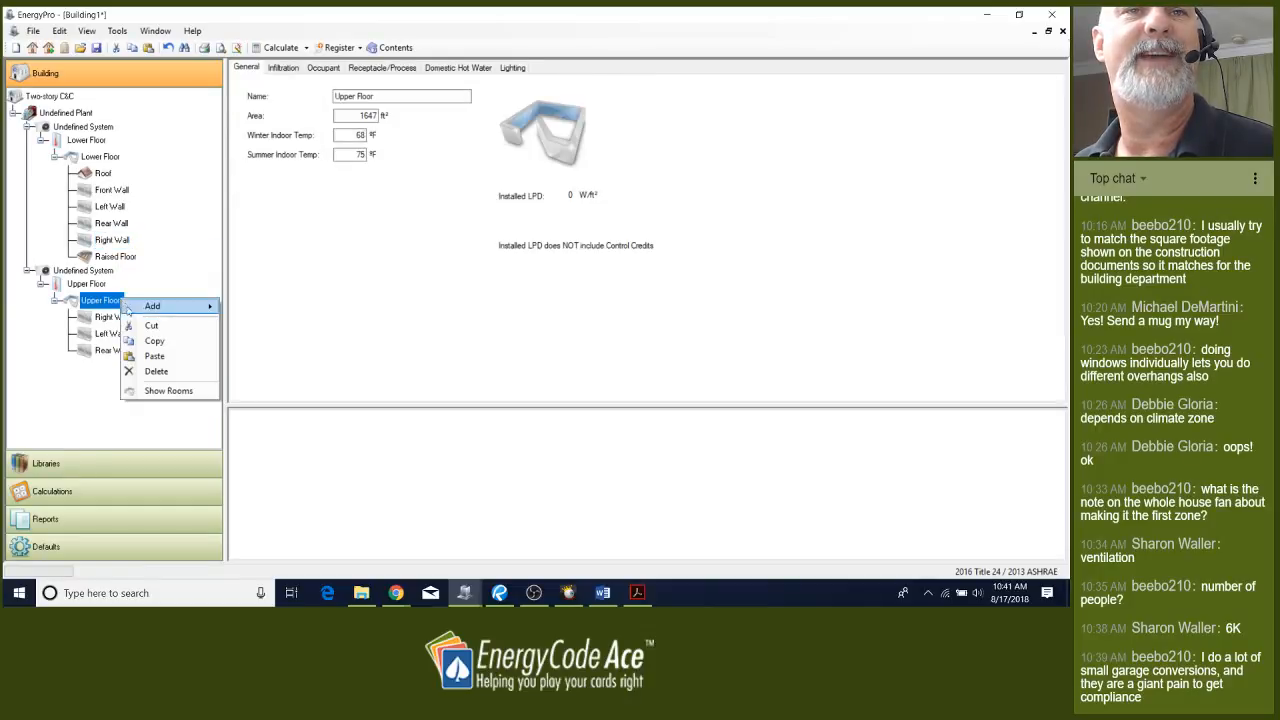
click(153, 357)
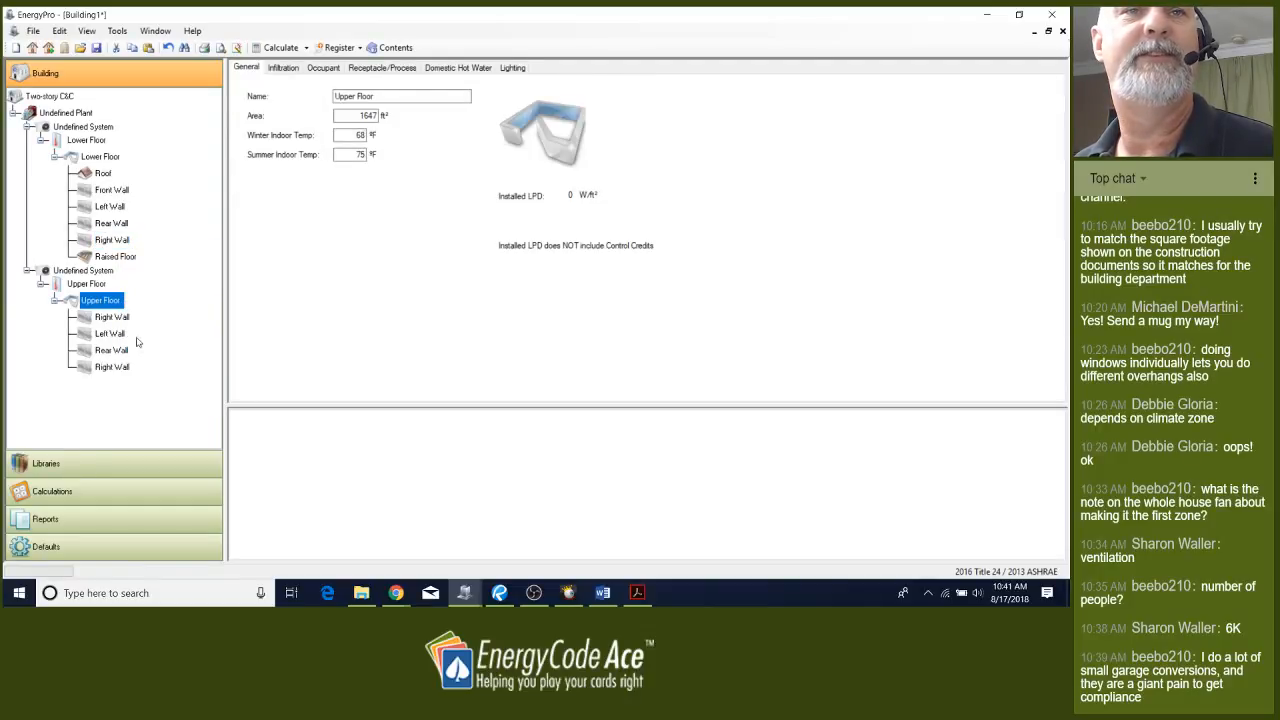
Add a roof and an interior surface to the Upper Floor room
right_click(112, 308)
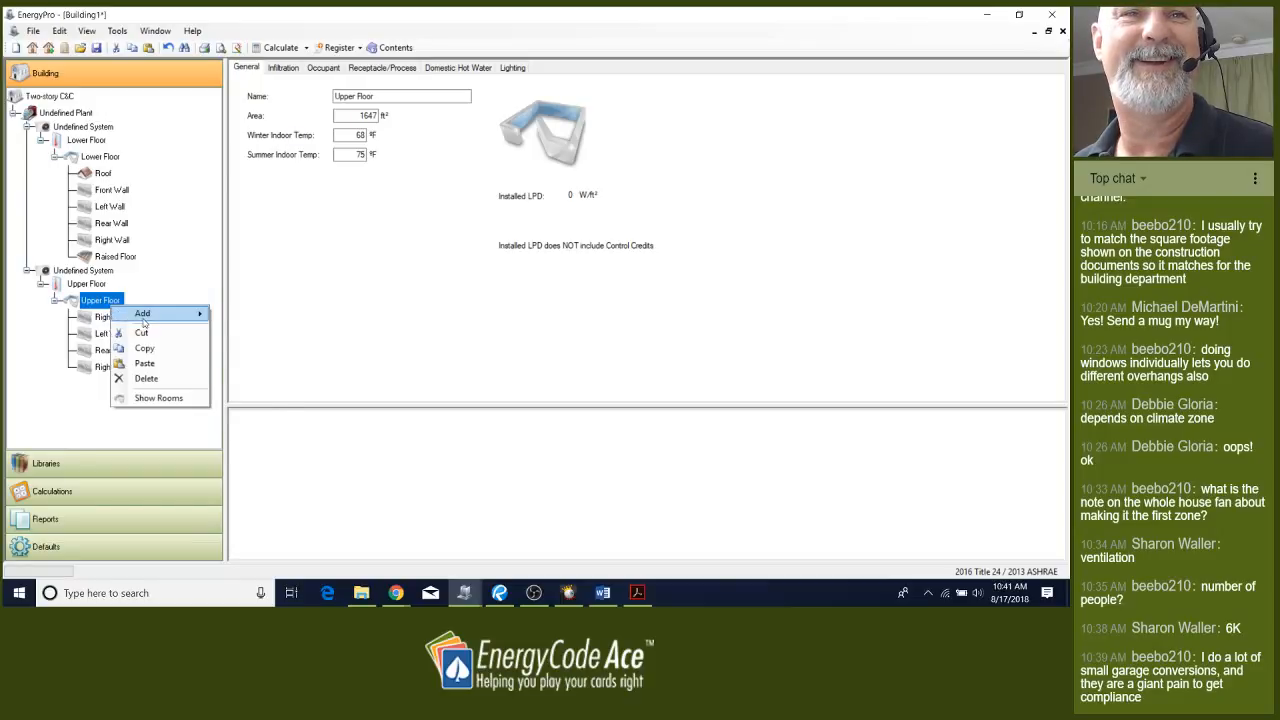
mouse_move(147, 316)
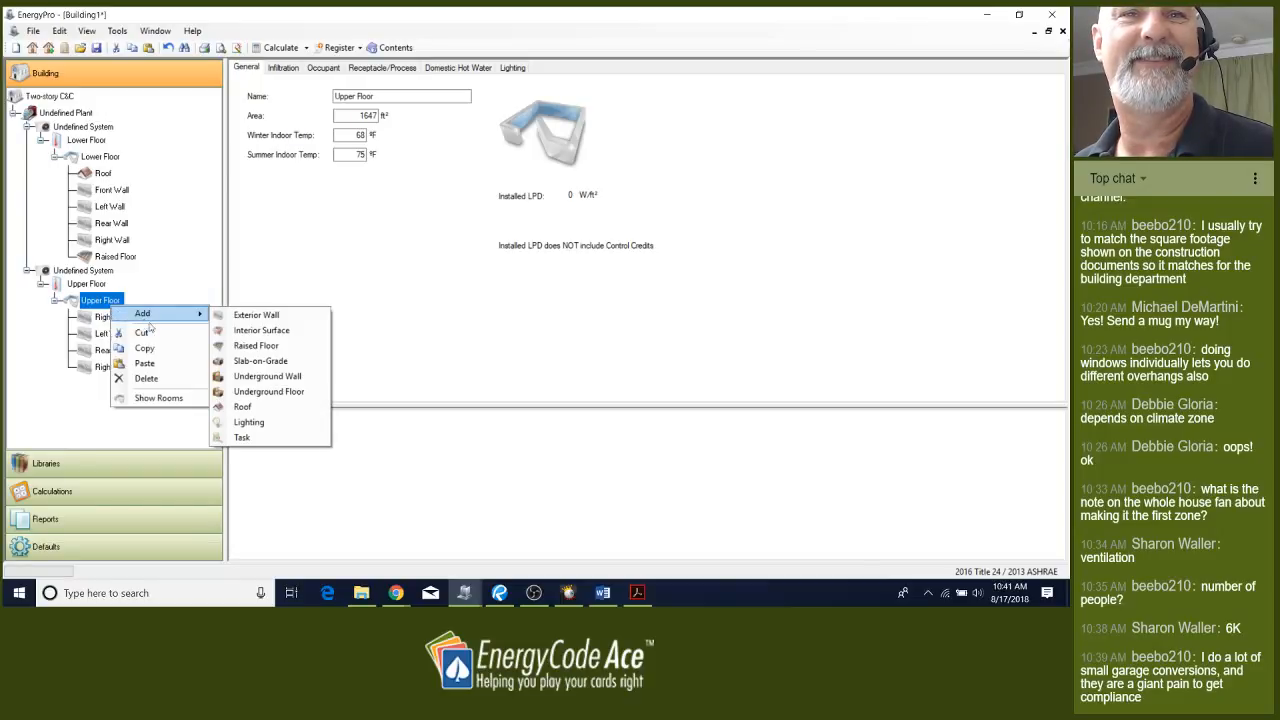
click(242, 406)
right_click(117, 298)
mouse_move(138, 313)
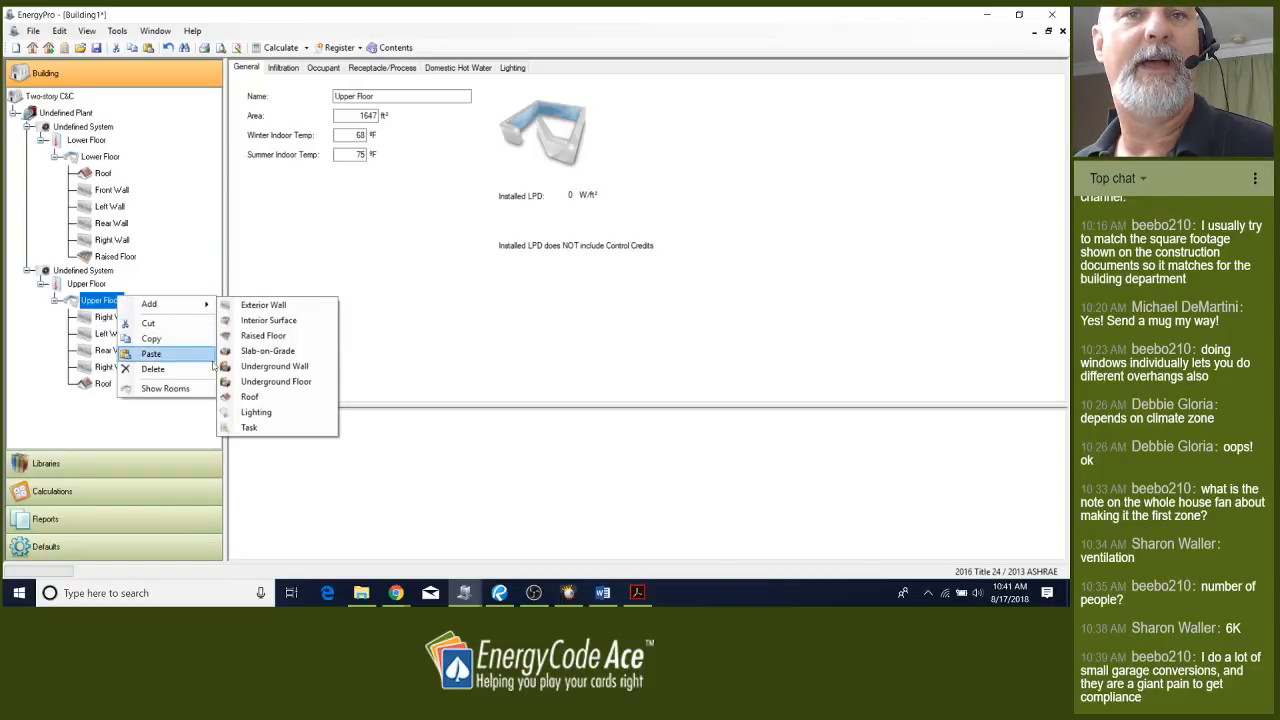
click(258, 322)
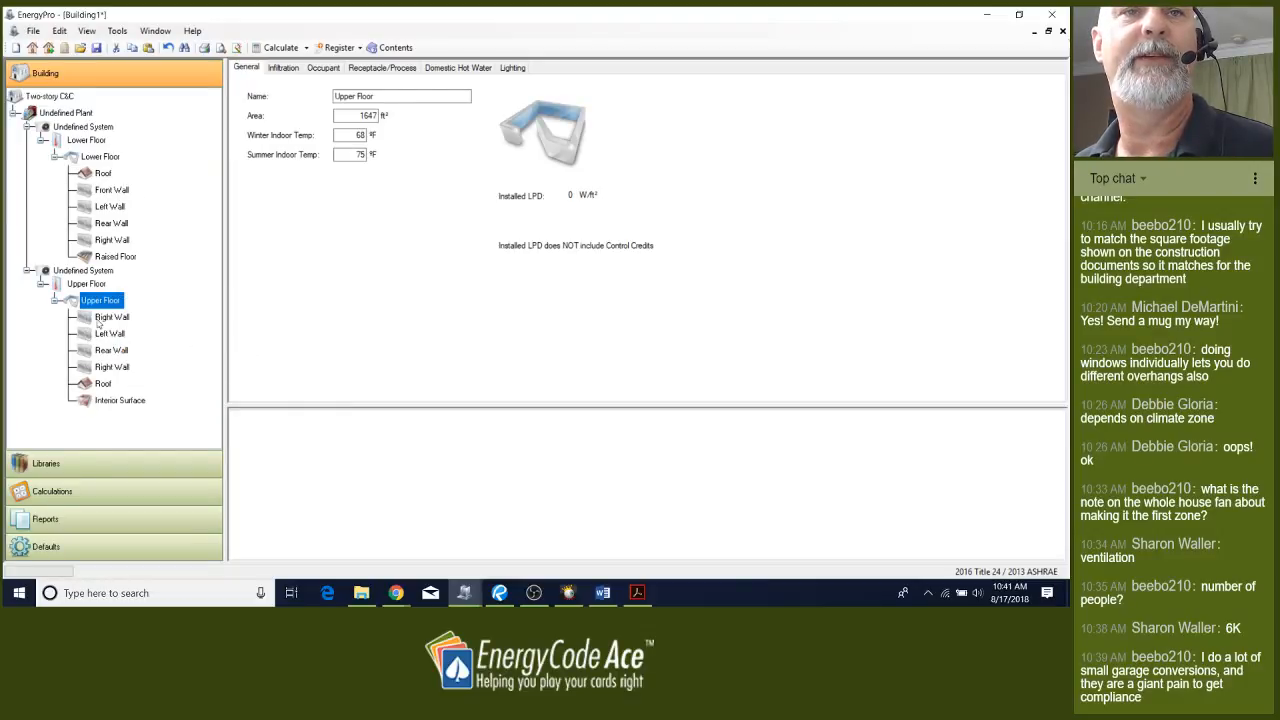
Set the area of the upper floor's first Right Wall to 495 ft² and its Left Wall to 288 ft²
click(113, 191)
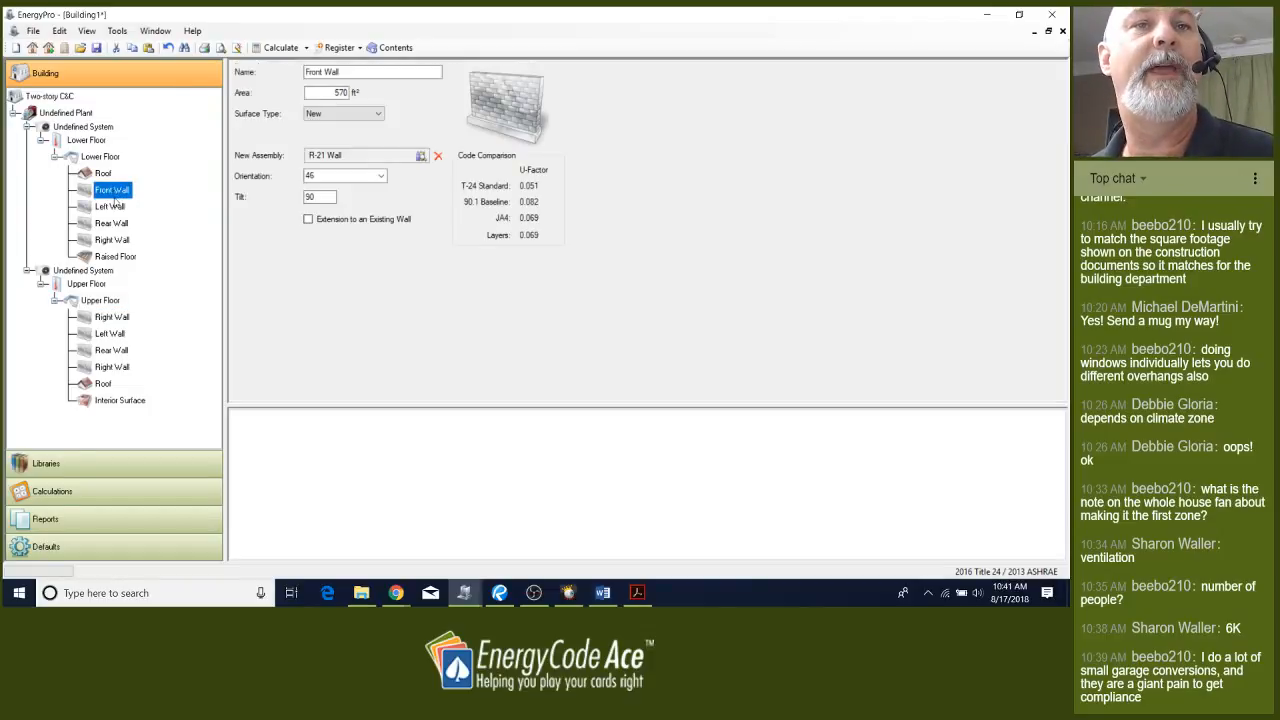
click(108, 318)
double_click(338, 92)
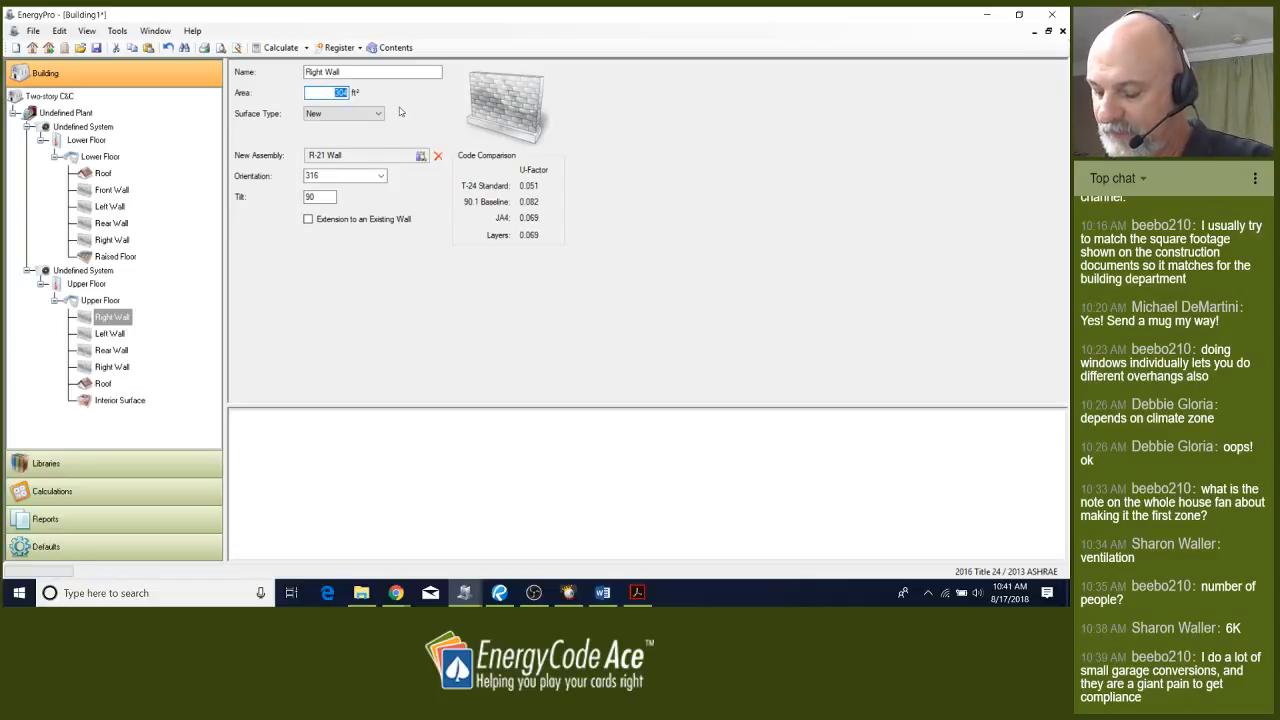
text(495)
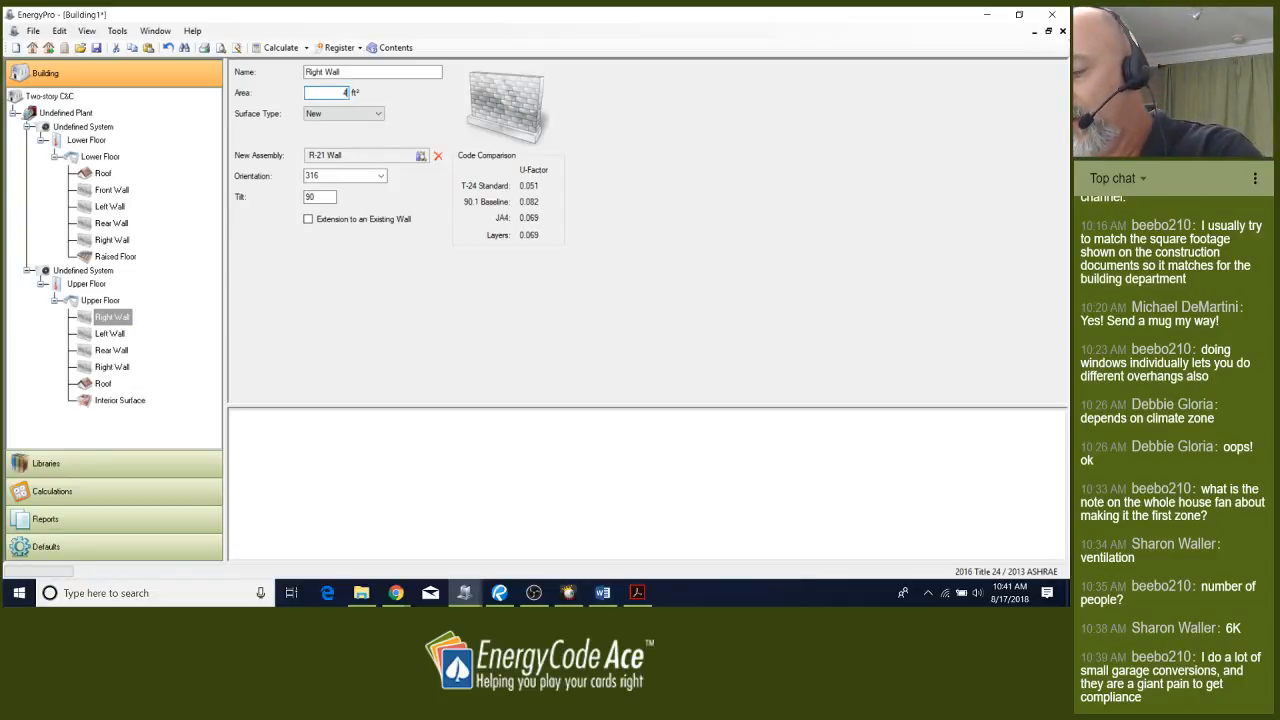
click(118, 334)
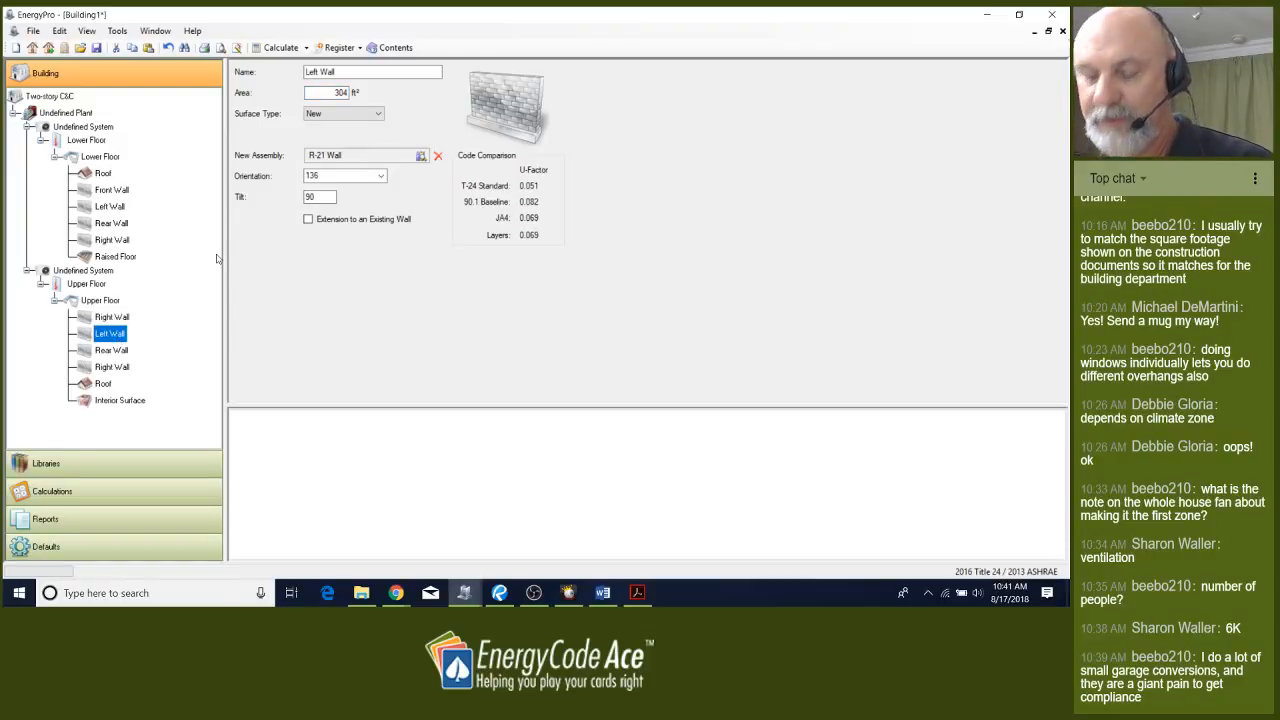
click(318, 92)
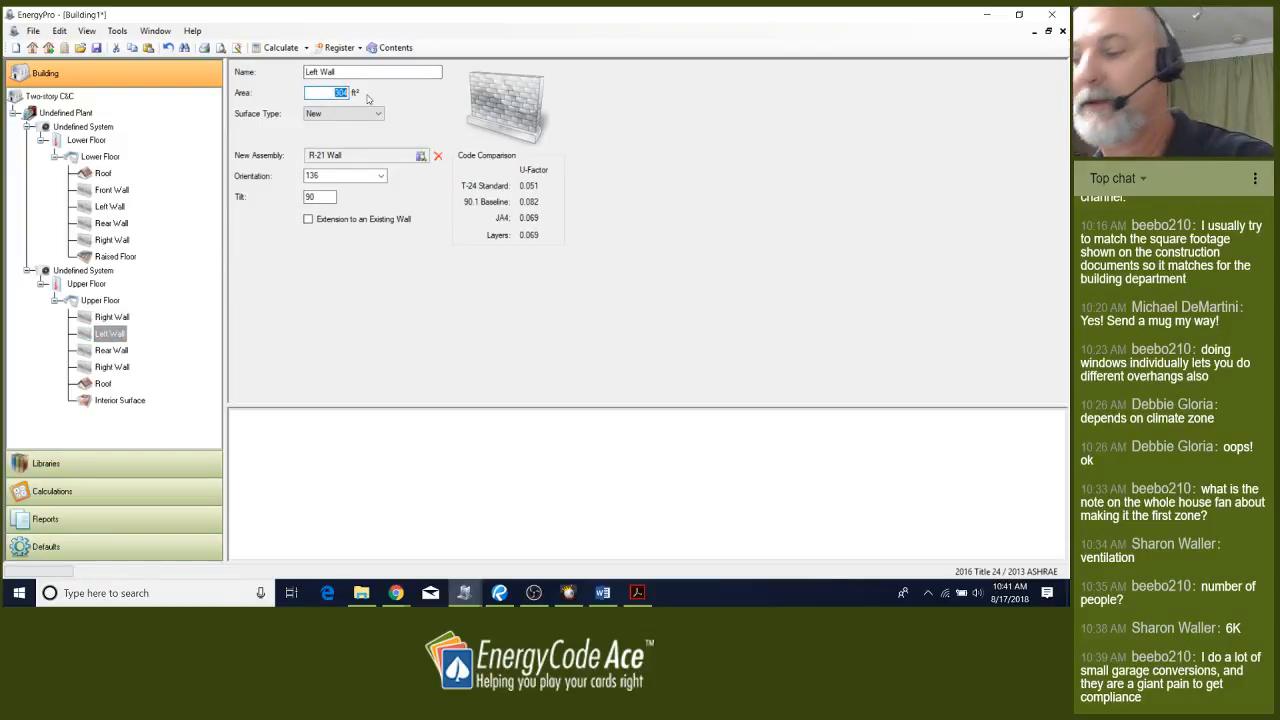
text(288)
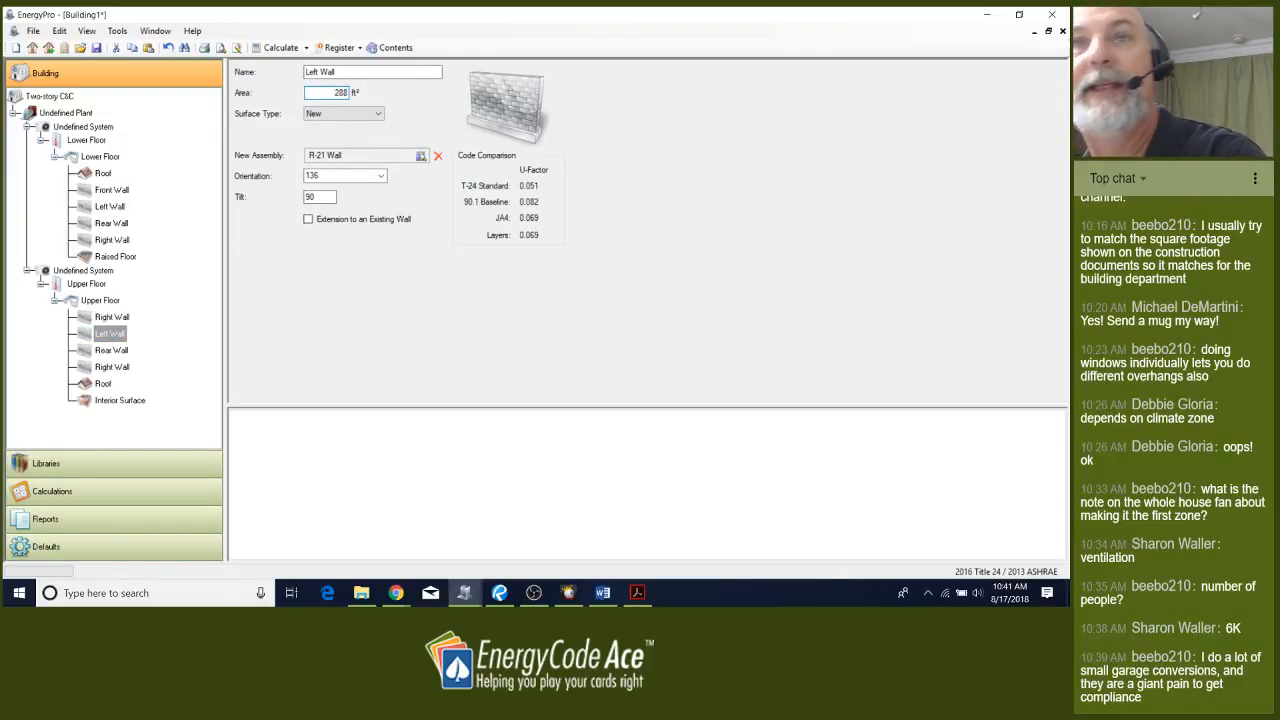
Set the area of the upper floor's Rear Wall to 495 ft² and its last Right Wall to 288 ft²
click(133, 351)
click(335, 92)
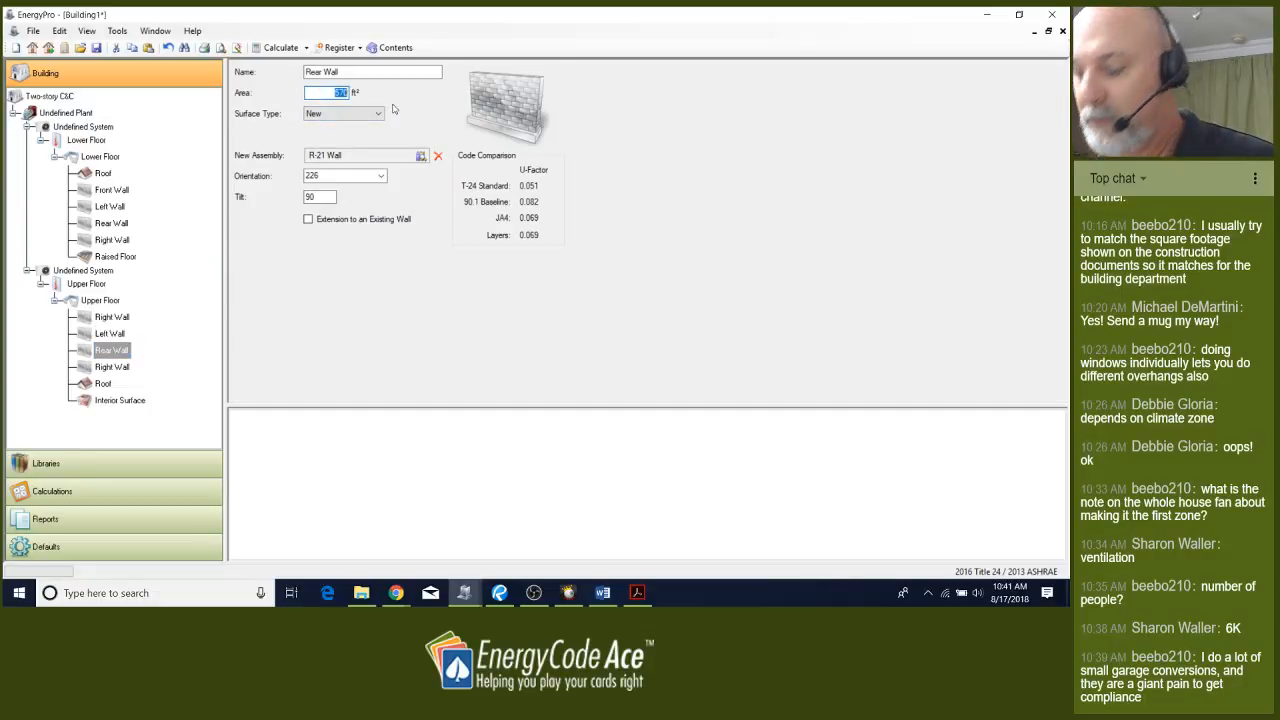
text(495)
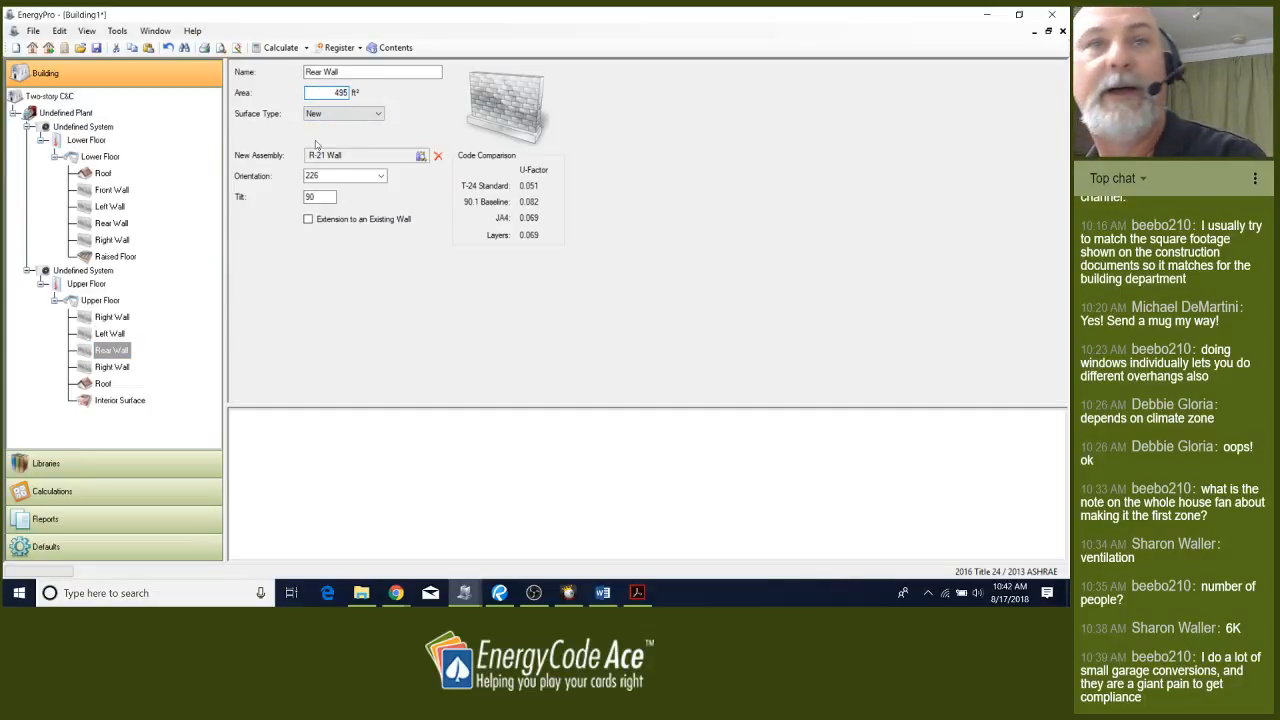
click(125, 366)
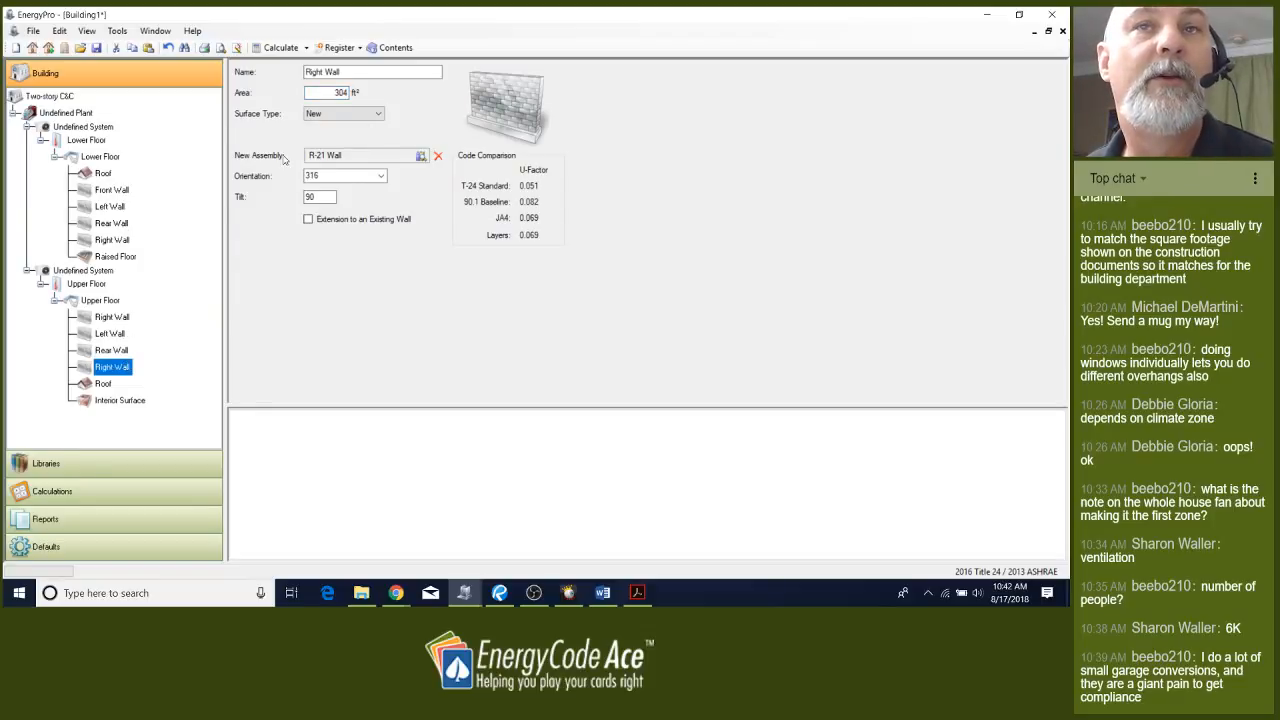
click(323, 93)
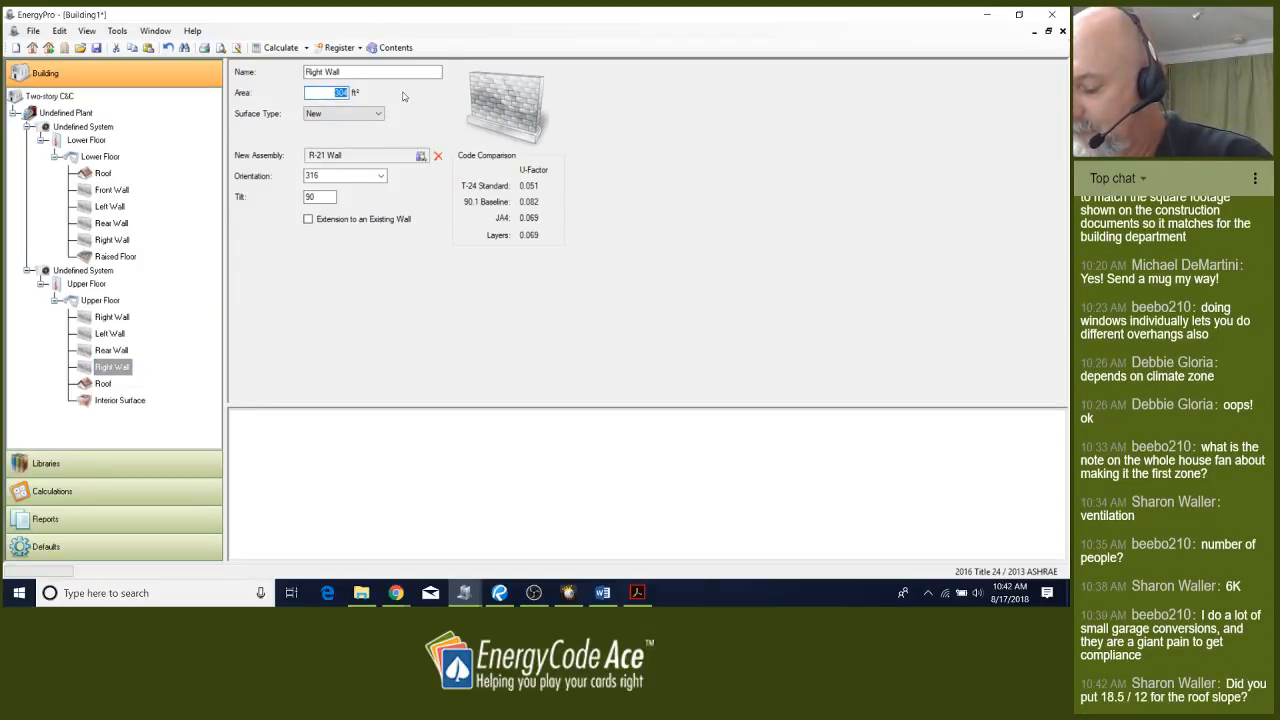
text(288)
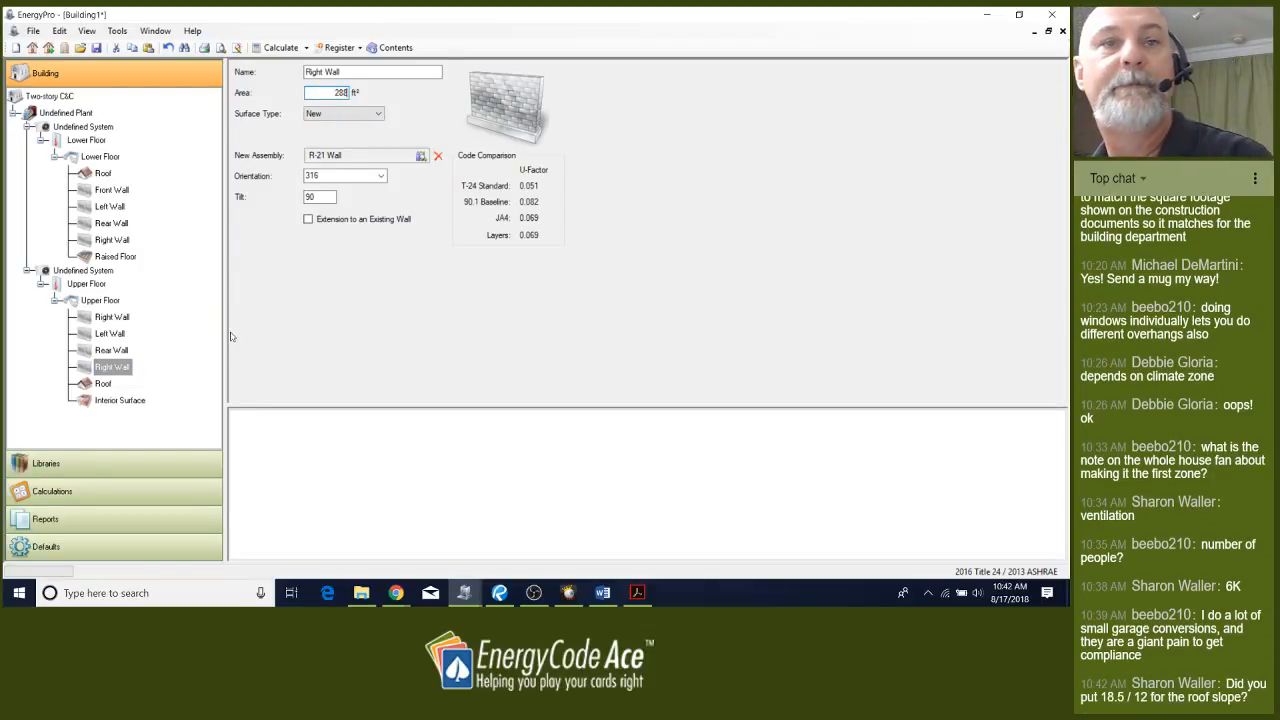
Set the area of the upper floor's roof to 1647 ft²
click(102, 384)
click(326, 95)
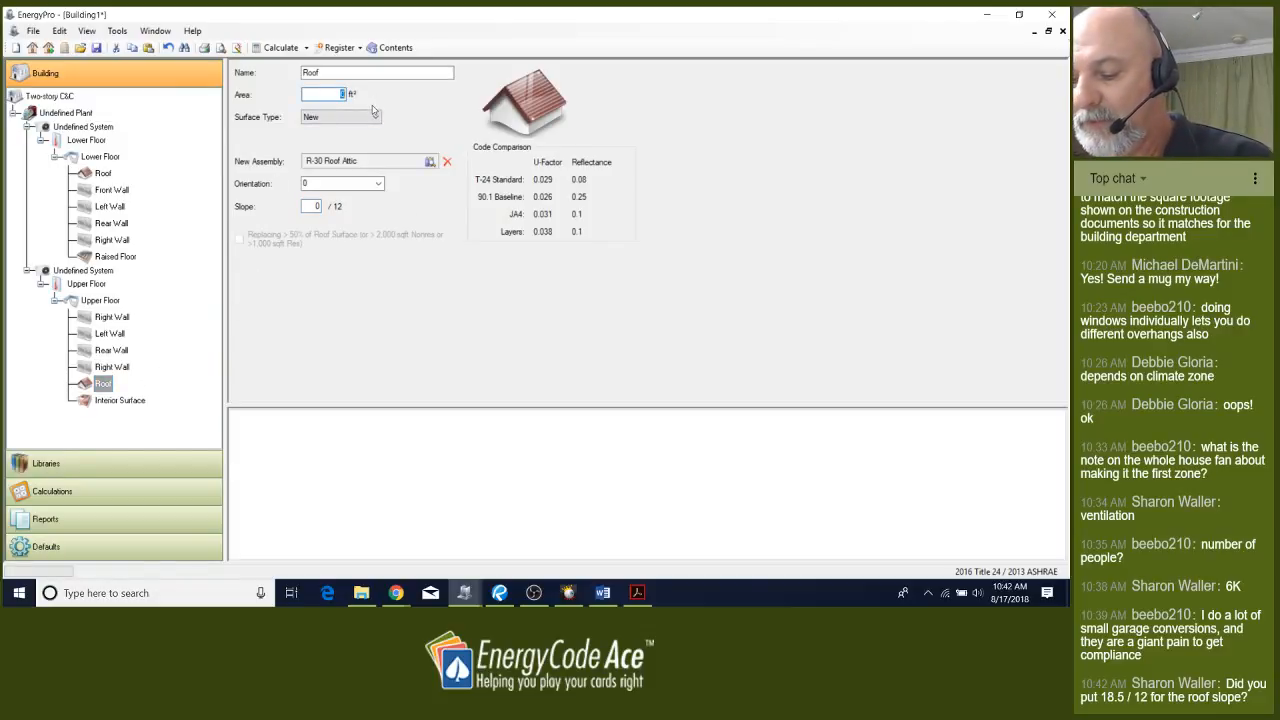
text(1647)
Create a new roof assembly based on R-38 Roof Attic and name it "R-38 + R-15 Roof Attic"
click(370, 166)
drag(432, 114, 546, 128)
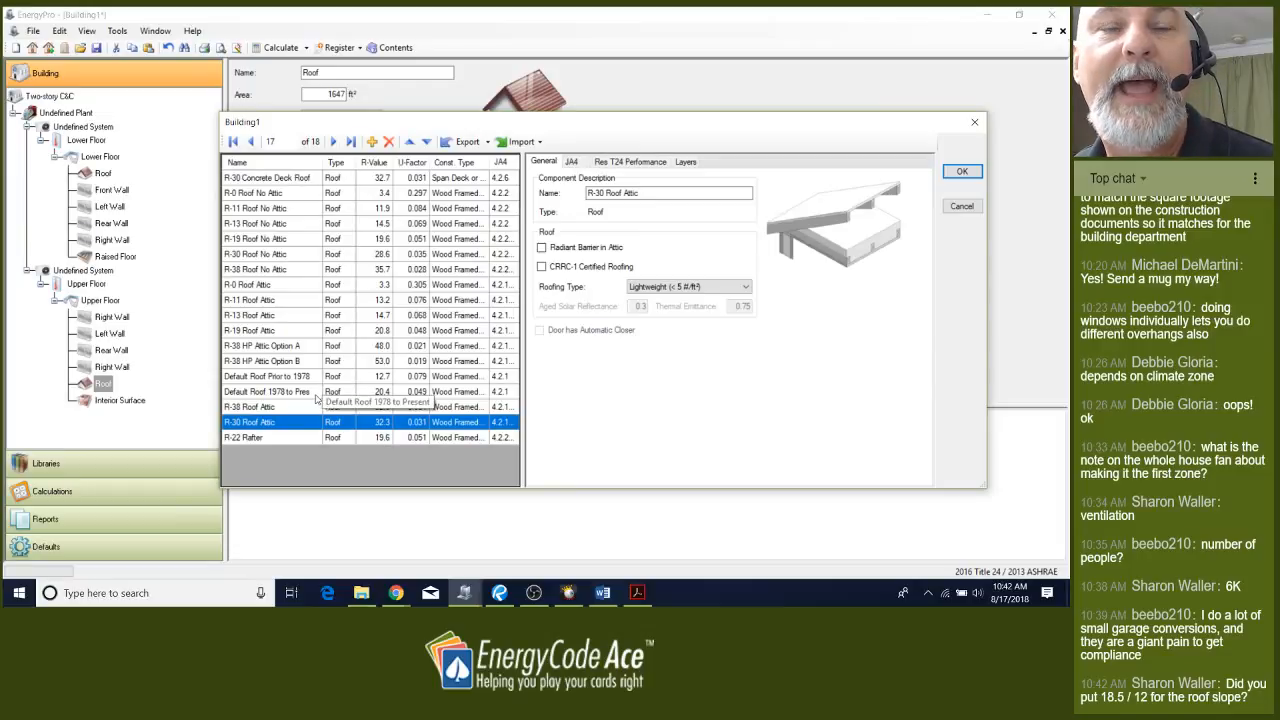
click(283, 408)
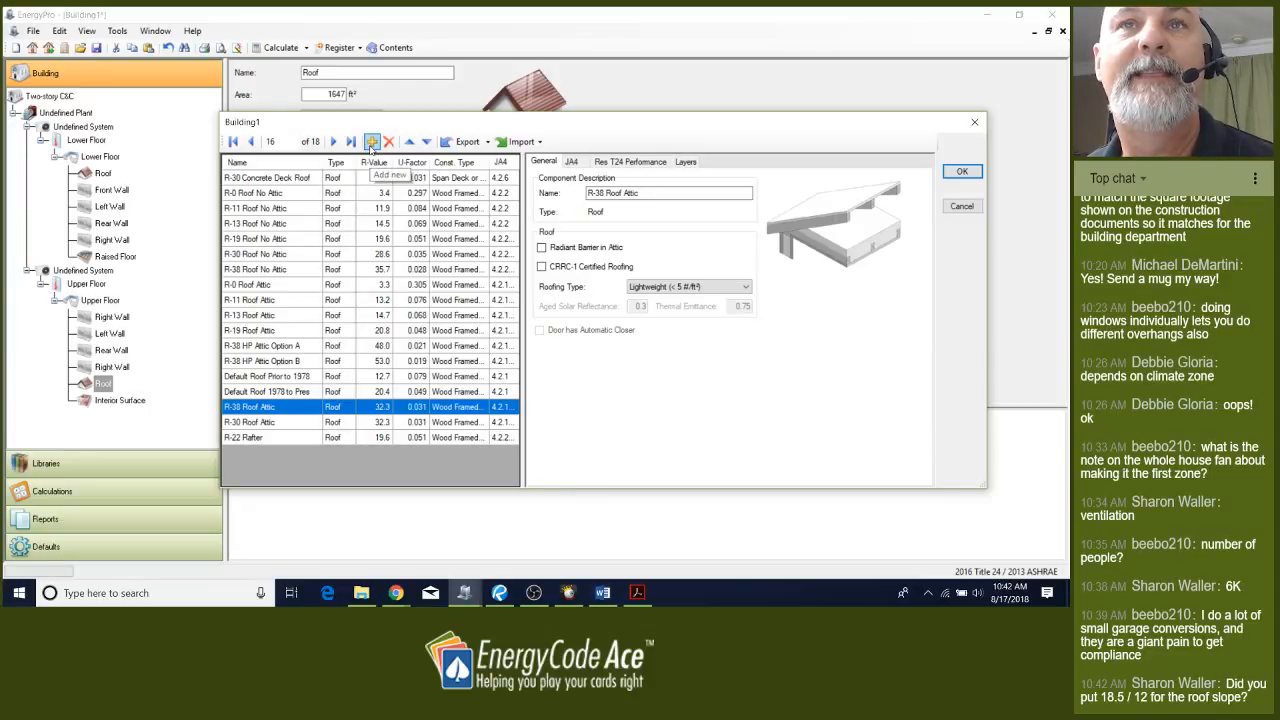
click(371, 143)
click(614, 193)
drag(614, 193, 507, 195)
key(BackSpace)
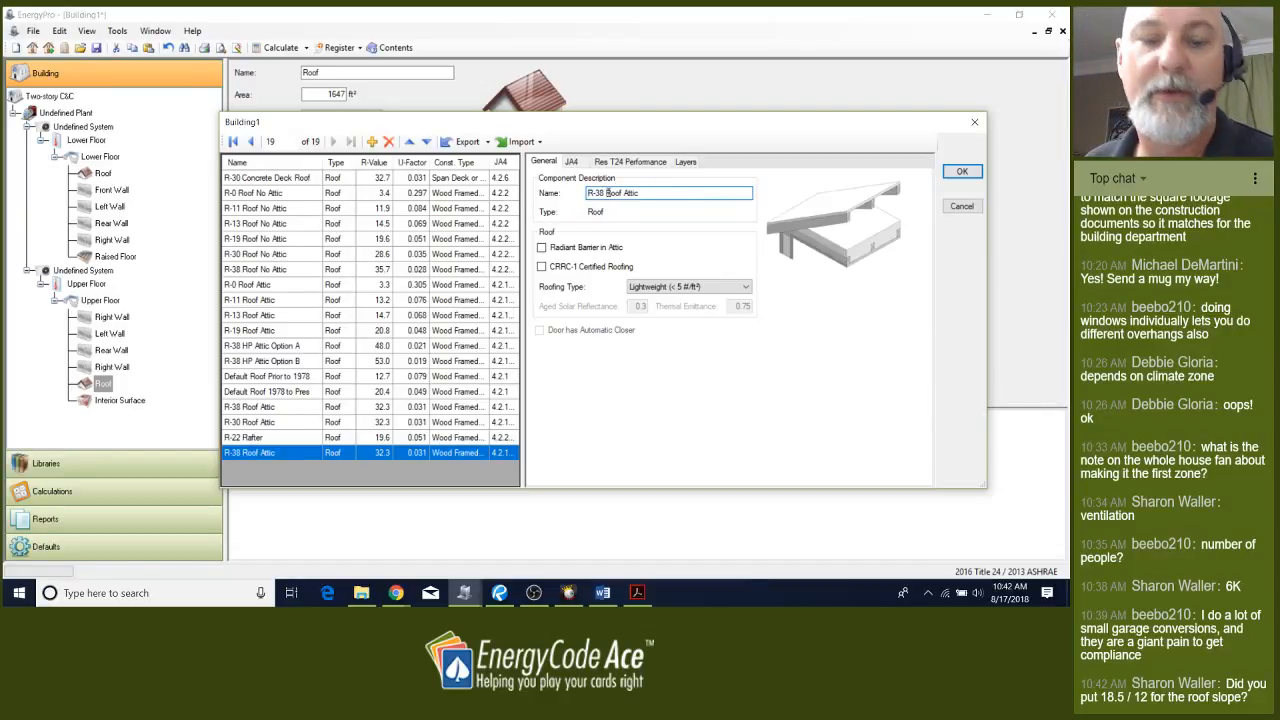
text(+ R-15)
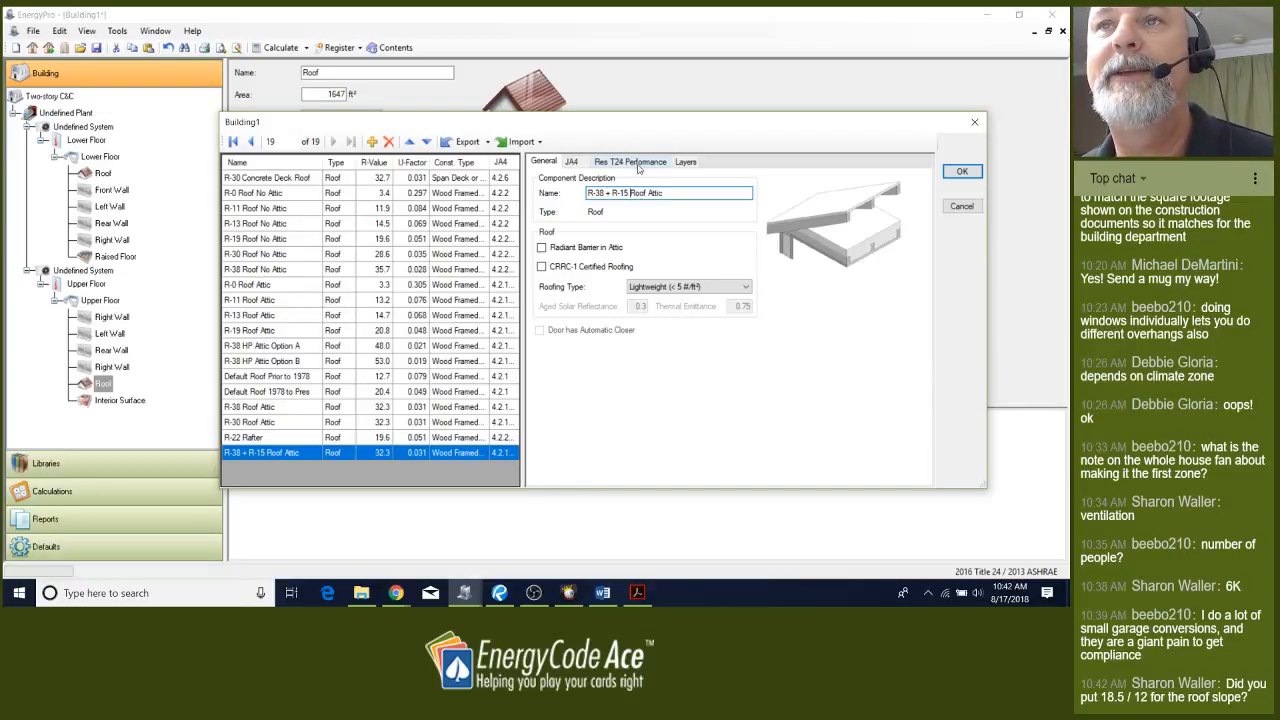
Set the new assembly's below-roof-deck insulation to R-value 15 for residential Title 24 performance and assign it to the upper roof
click(639, 163)
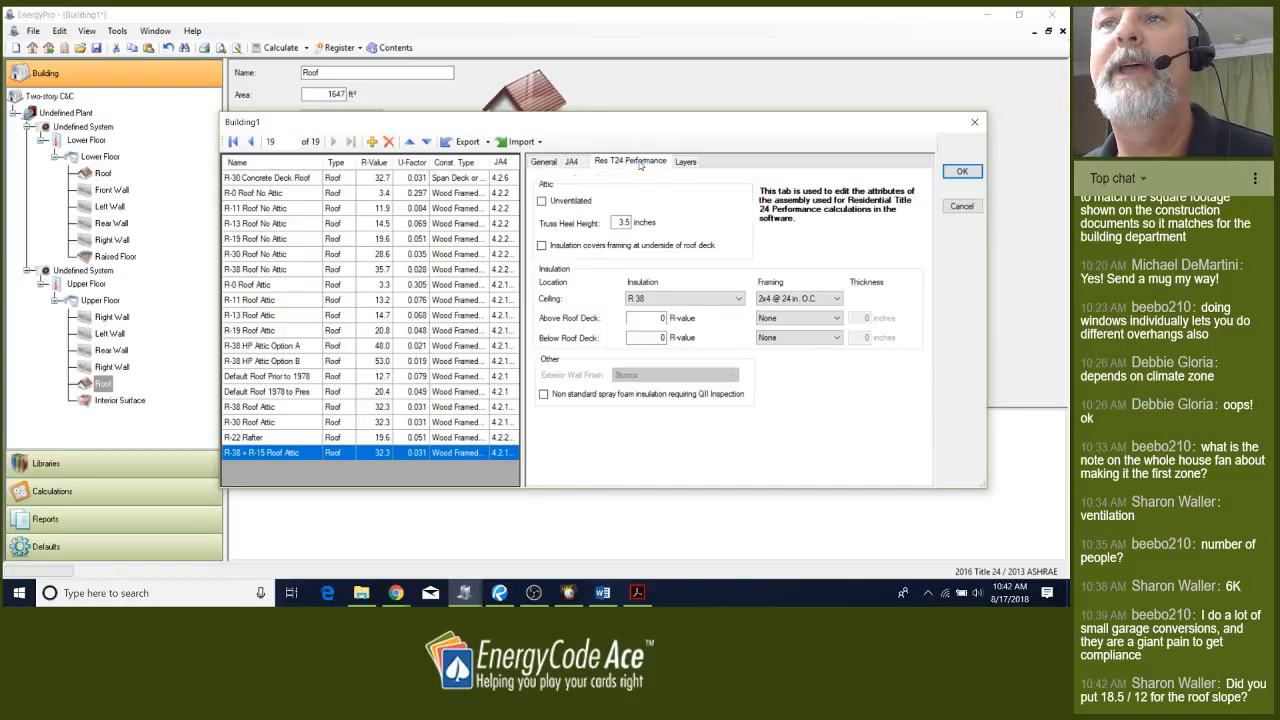
click(631, 299)
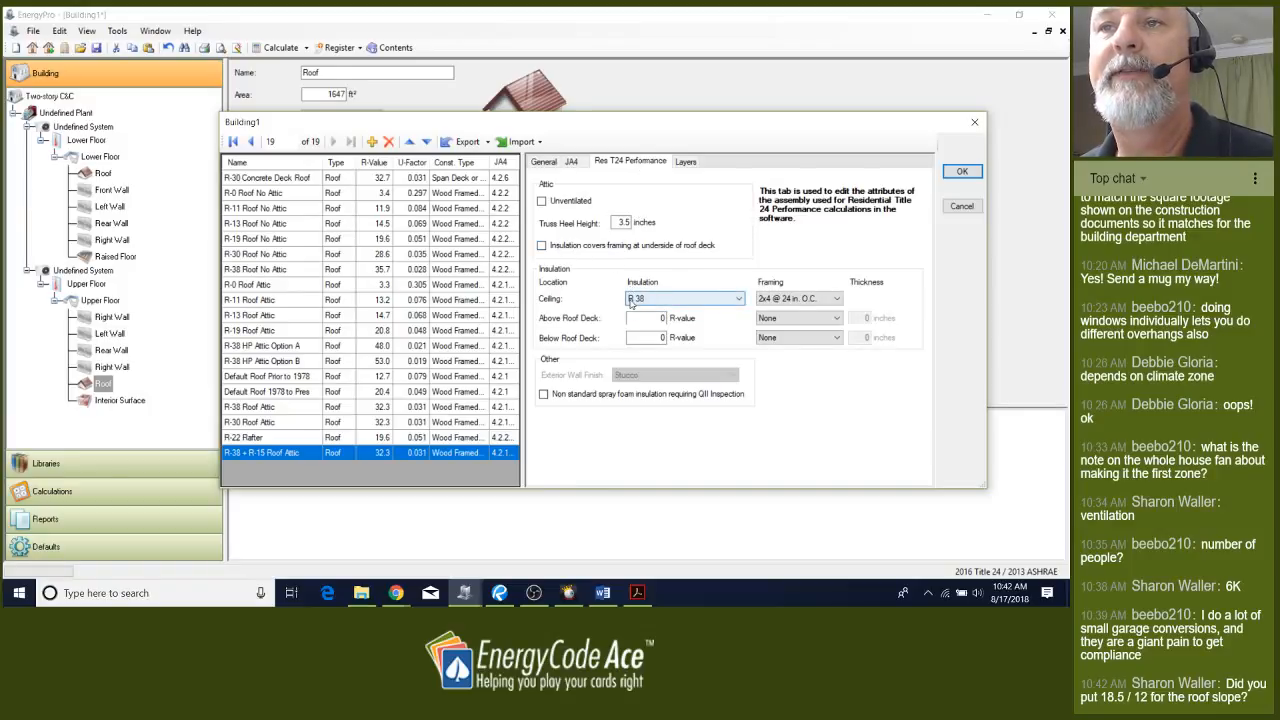
key(Tab)
key(Tab)
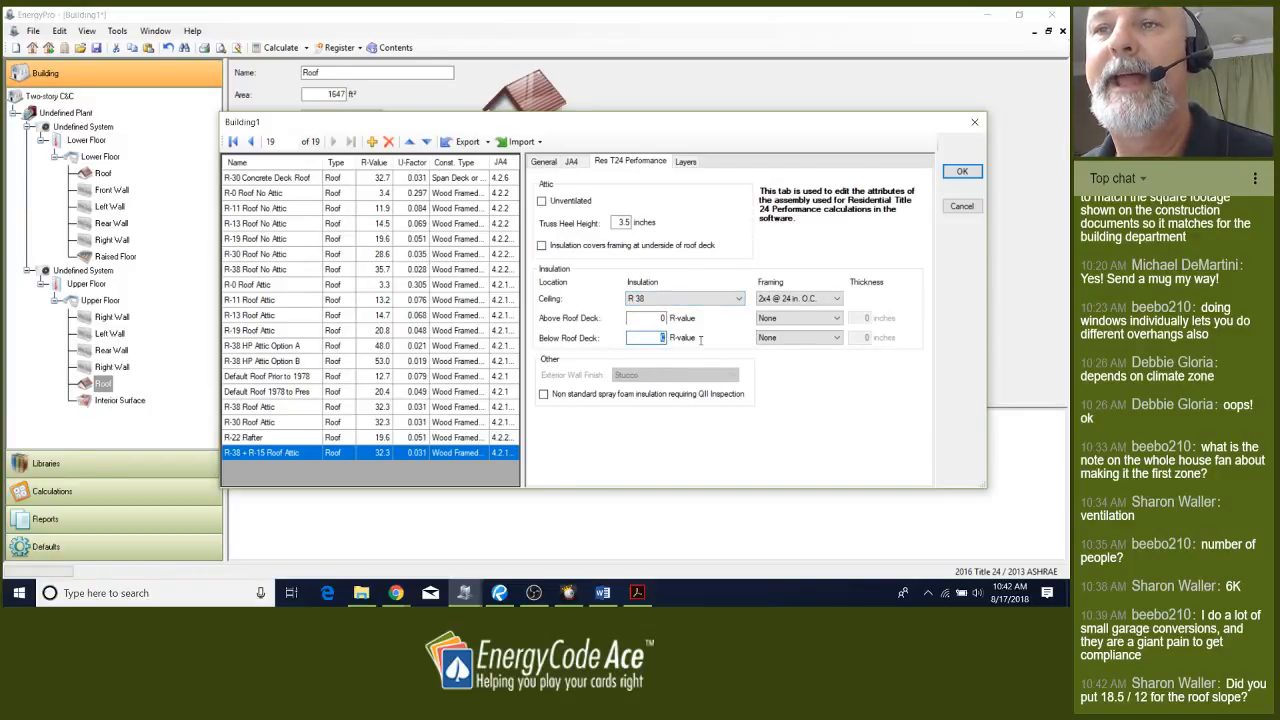
text(15)
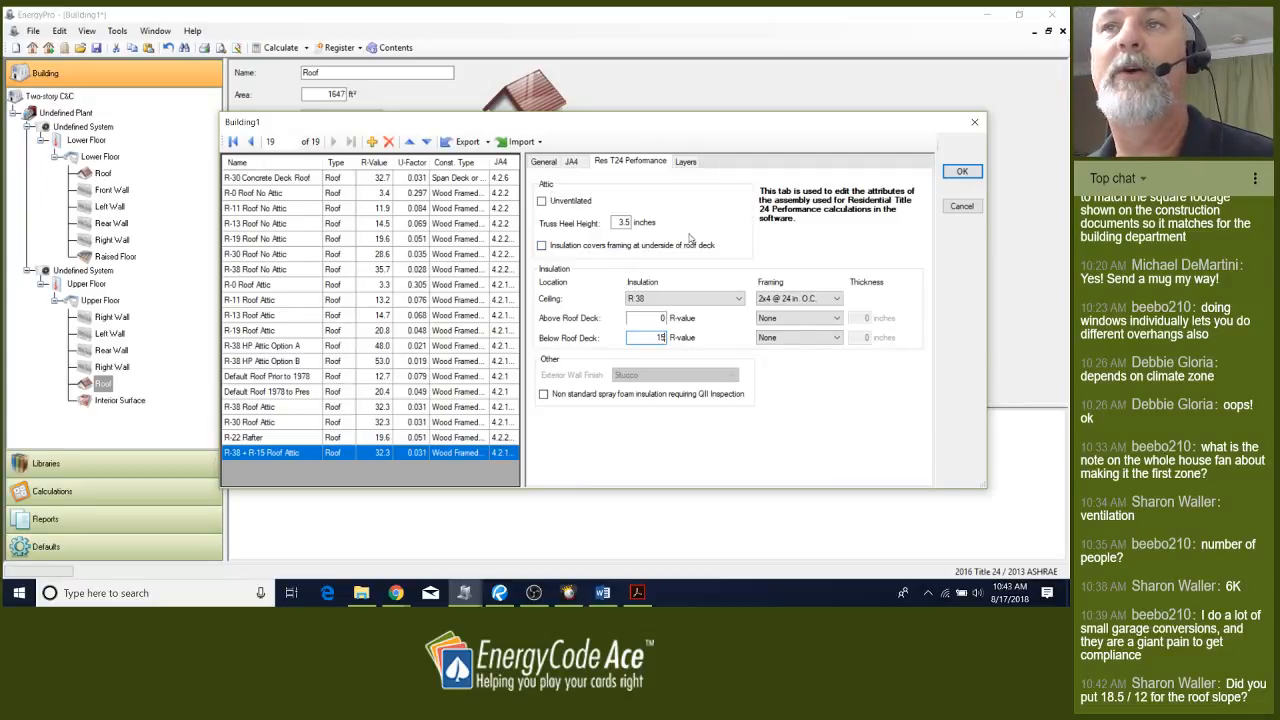
click(962, 172)
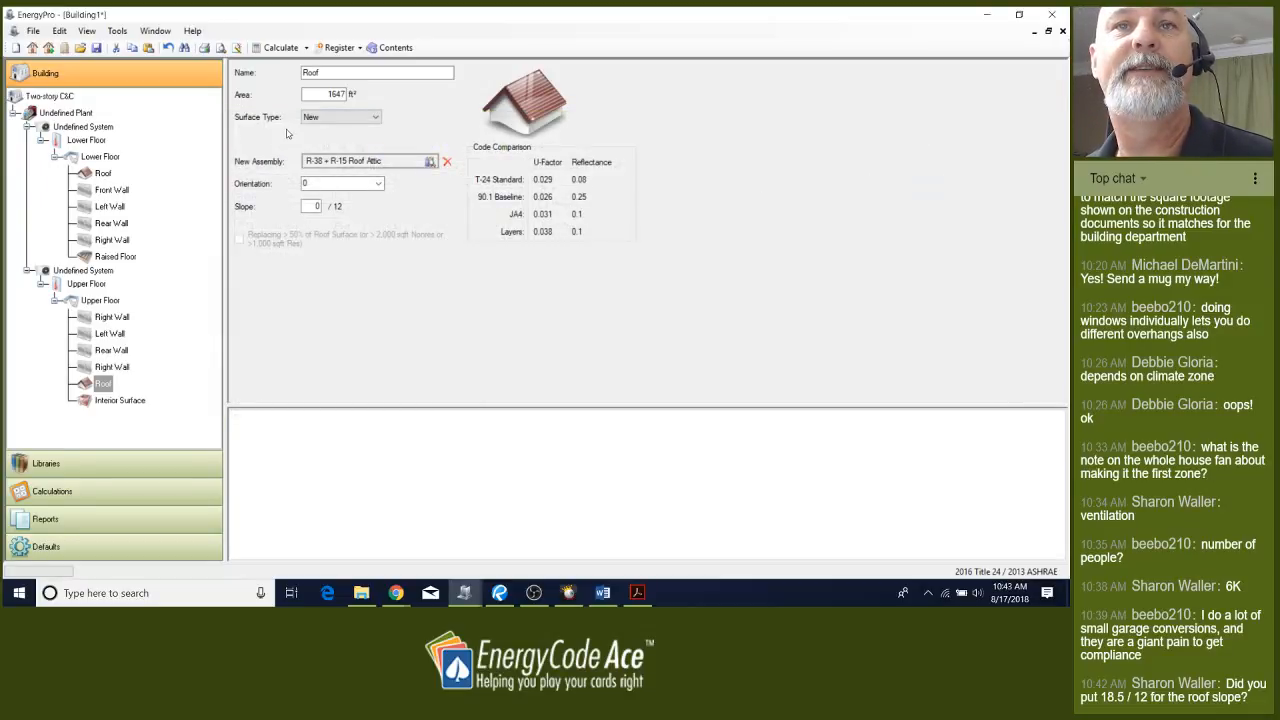
Set the upper roof's orientation to 46 and its slope to 6/12, taking the pitch from the elevation sheet of the plans in Bluebeam Revu
click(331, 182)
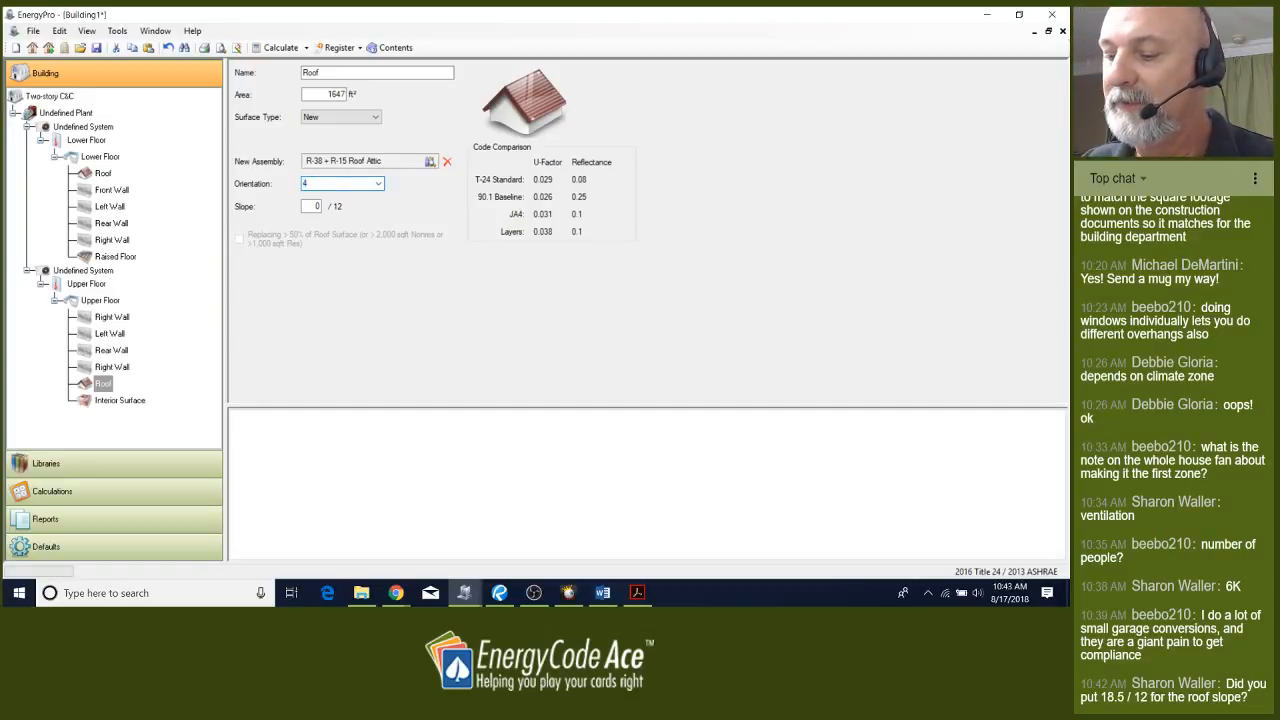
click(310, 206)
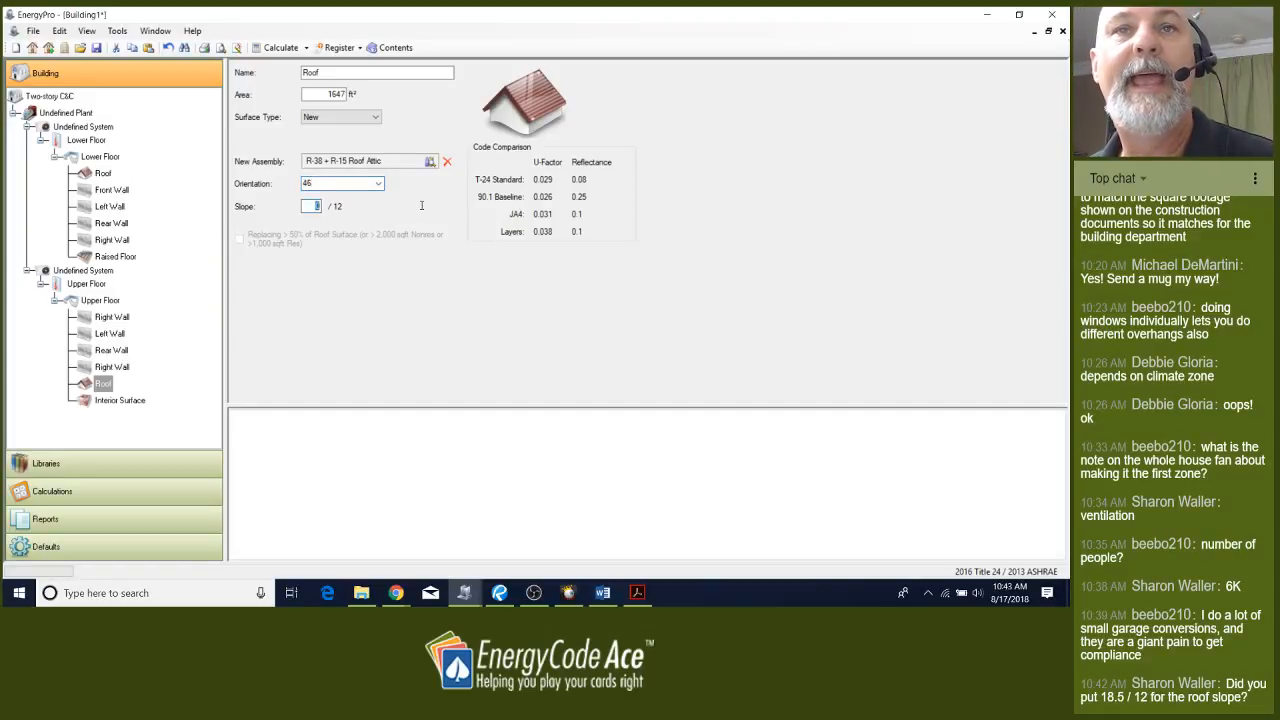
click(500, 592)
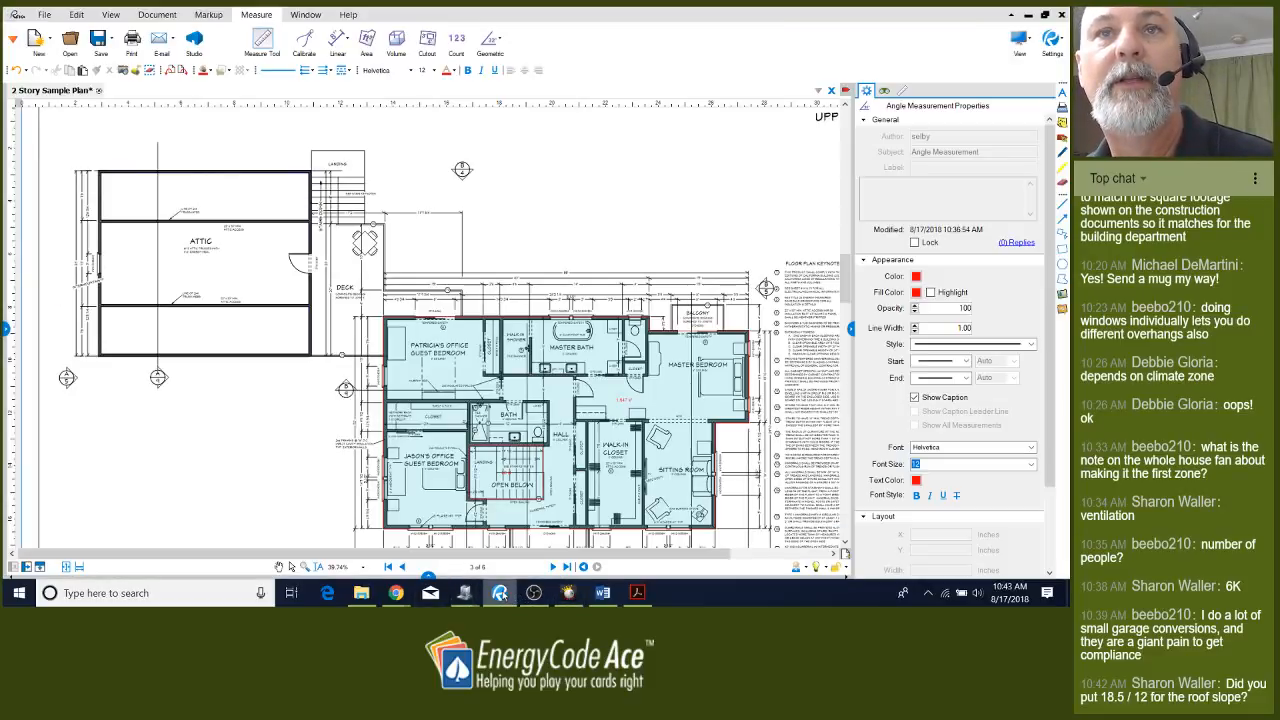
scroll(590, 386, down, 2)
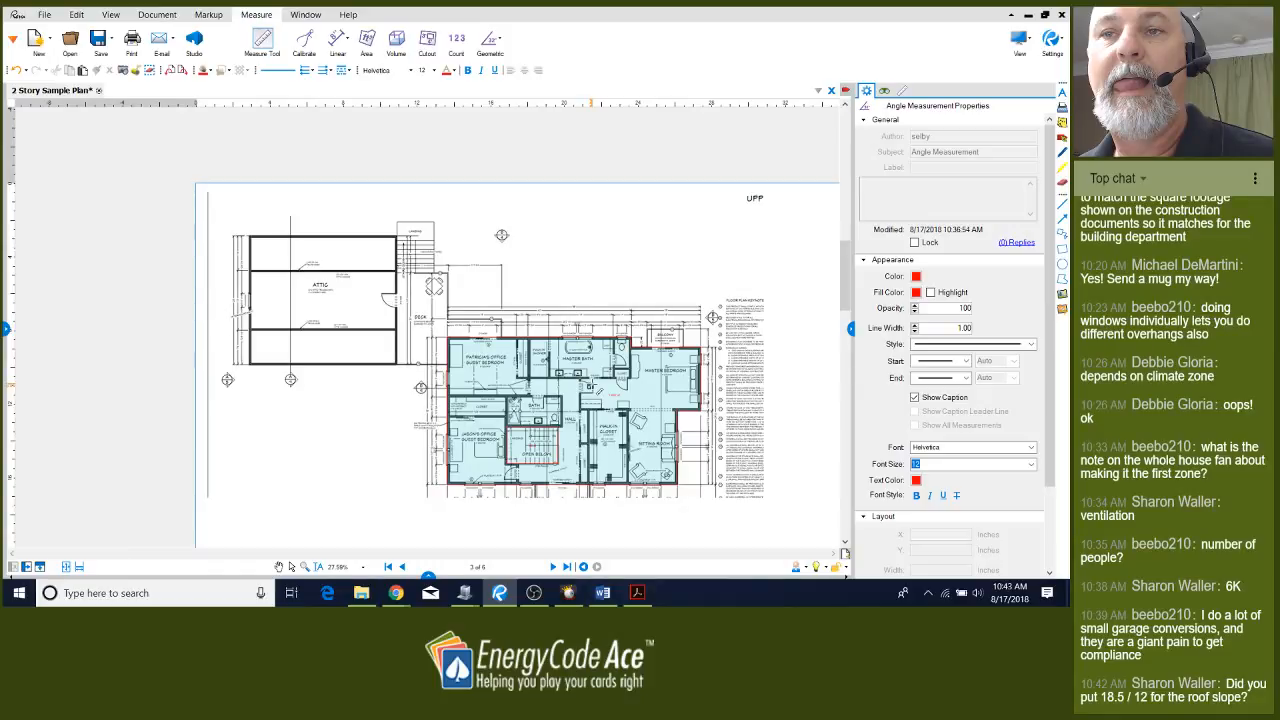
scroll(519, 328, down, 1)
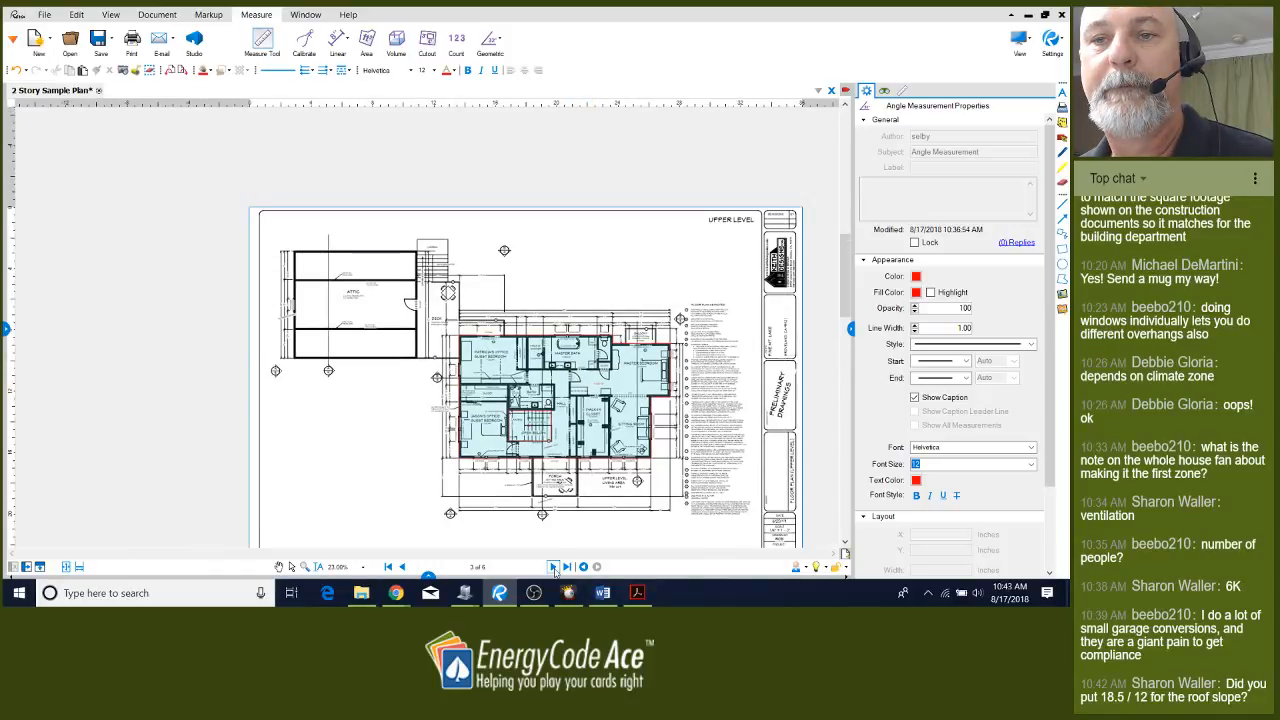
click(553, 567)
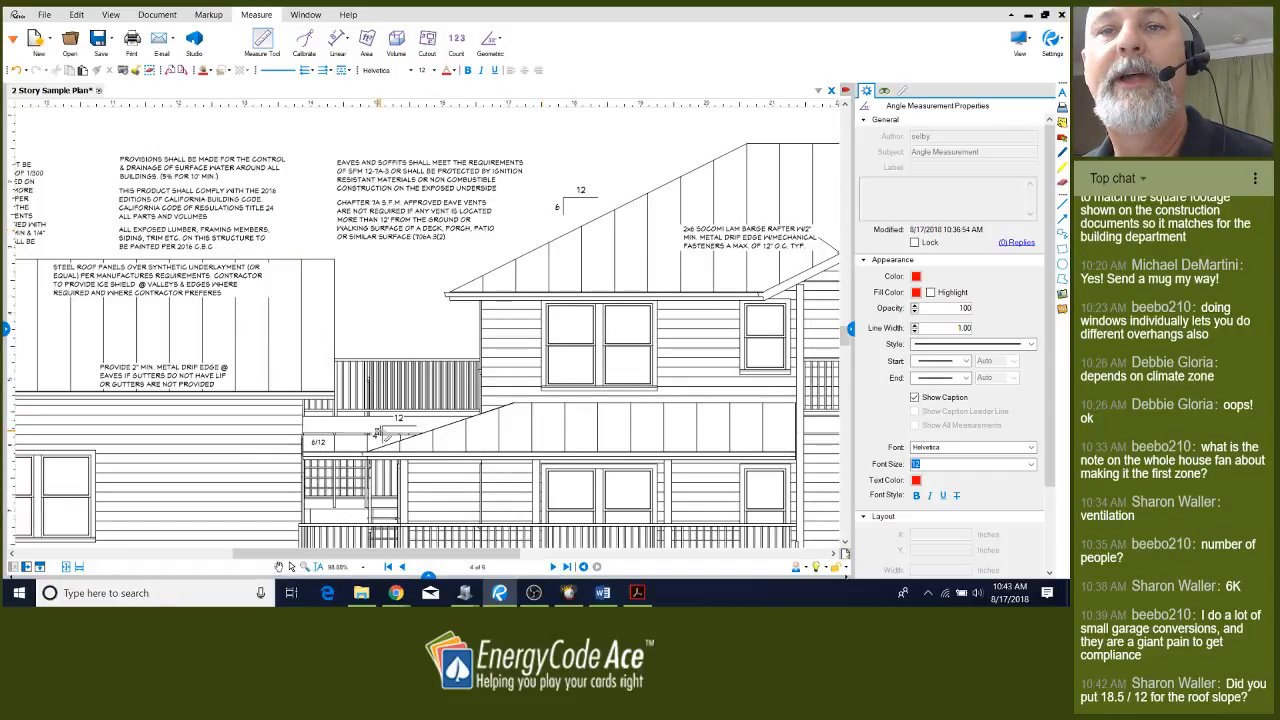
mouse_move(470, 596)
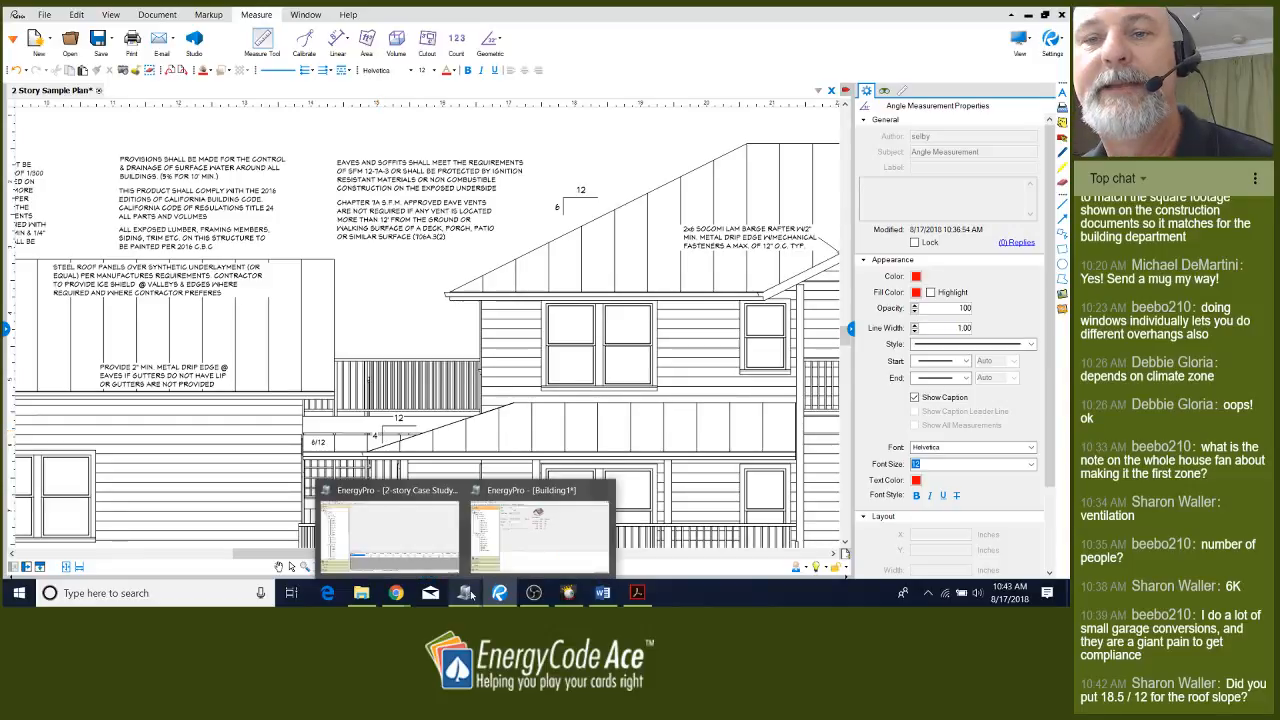
click(508, 563)
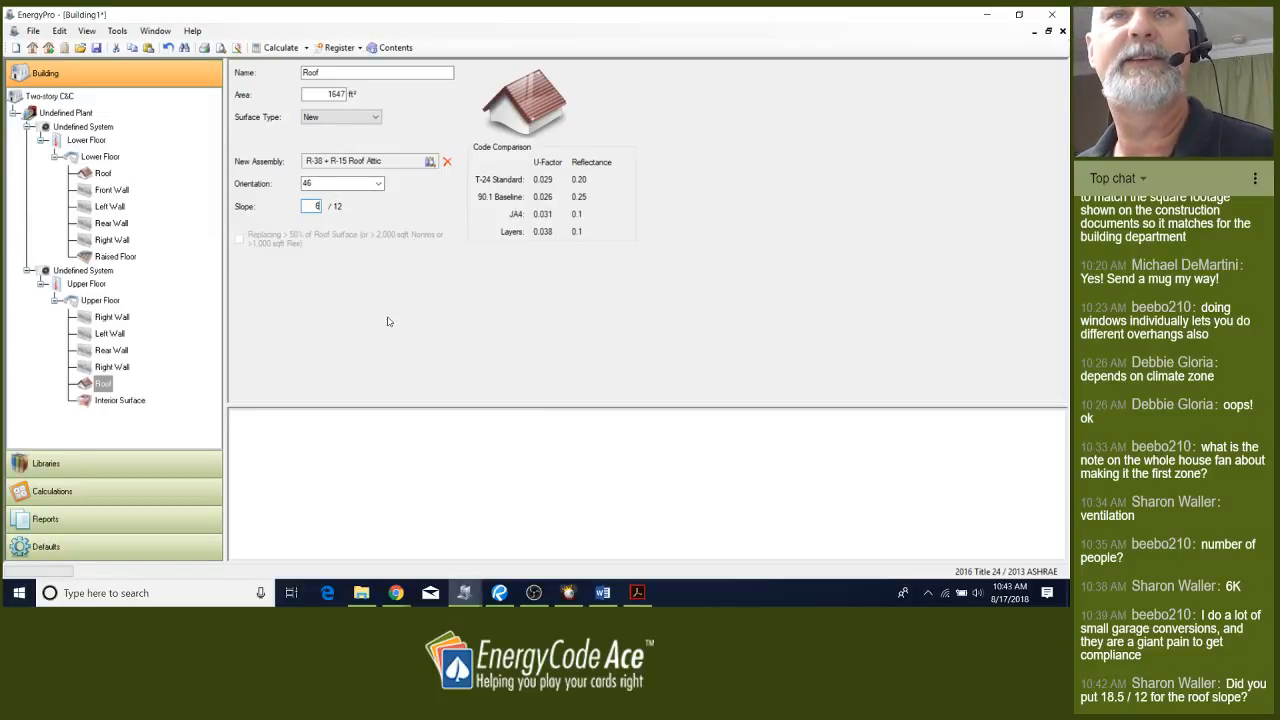
Correct the slope of the lower floor's roof to 4/12
click(103, 174)
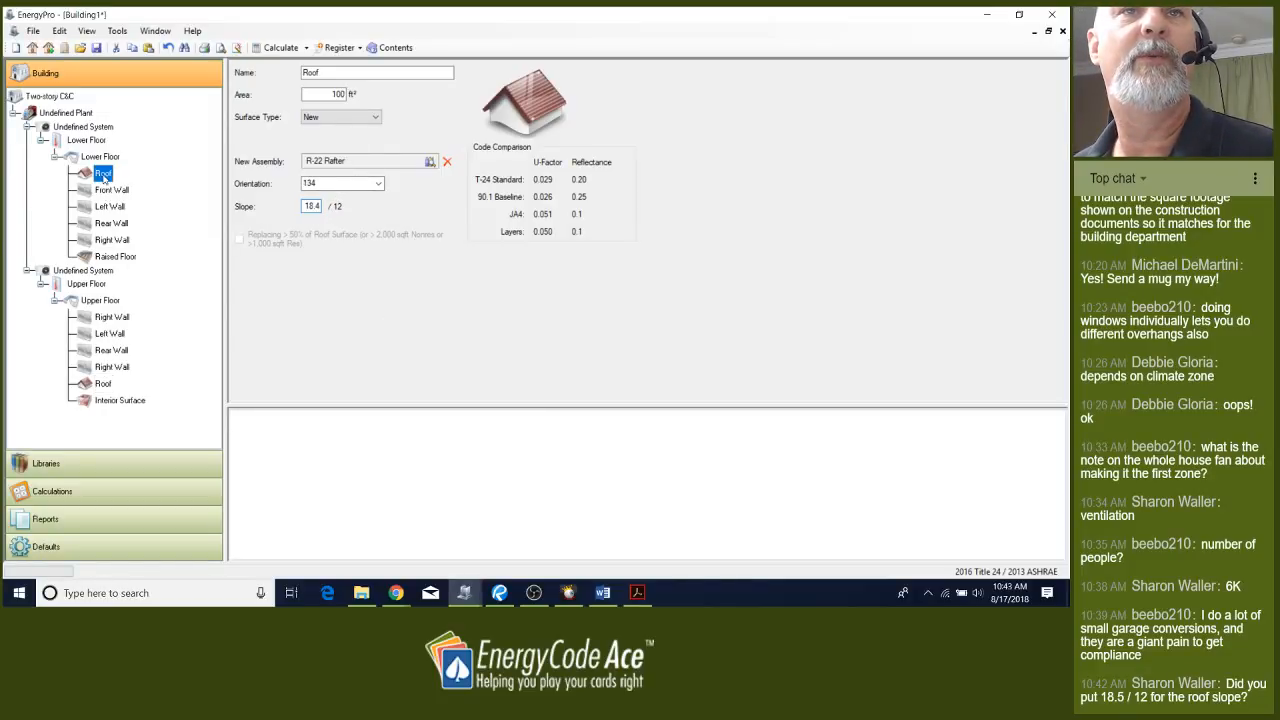
double_click(311, 206)
text(4)
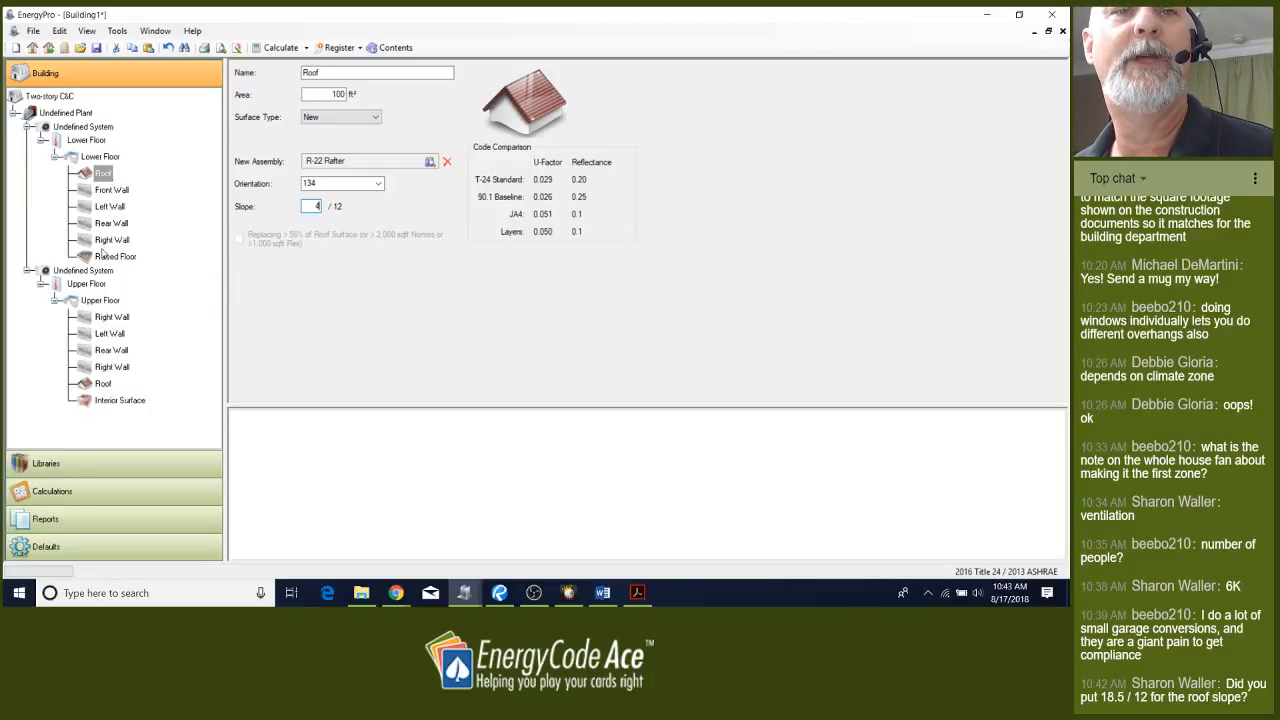
Set the area of the upper floor's interior surface to 1647 ft²
click(112, 401)
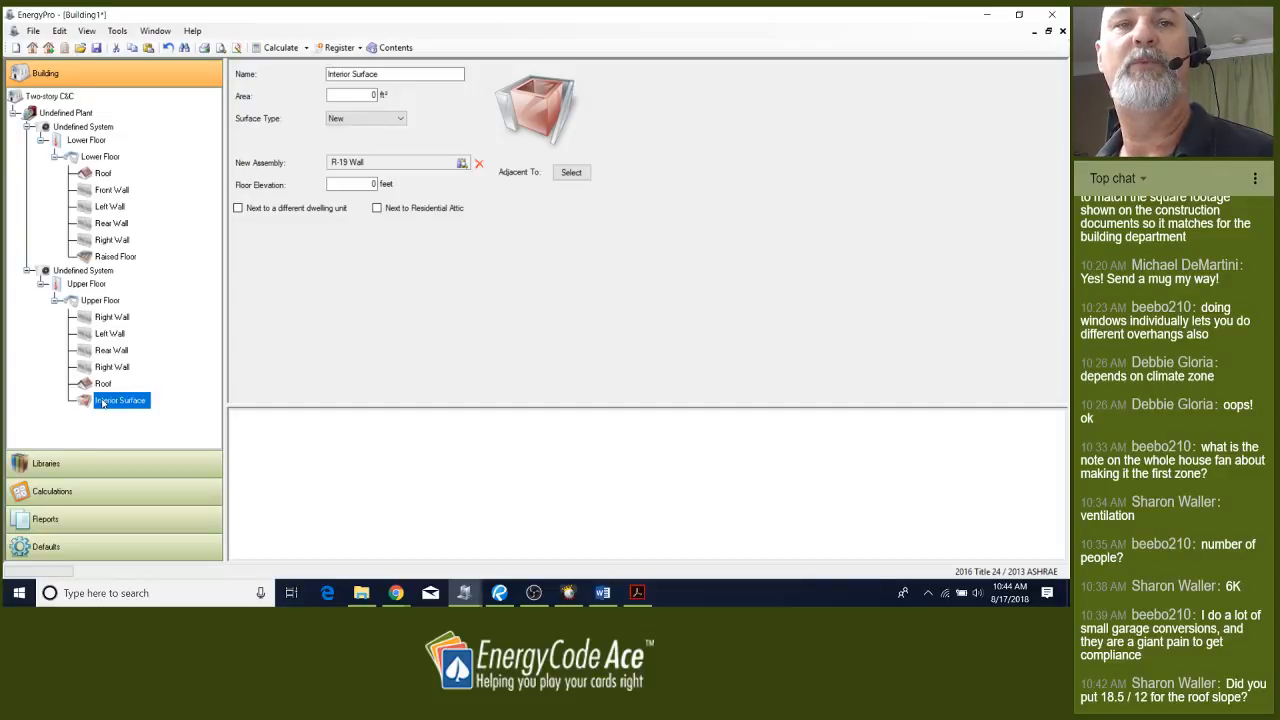
click(372, 95)
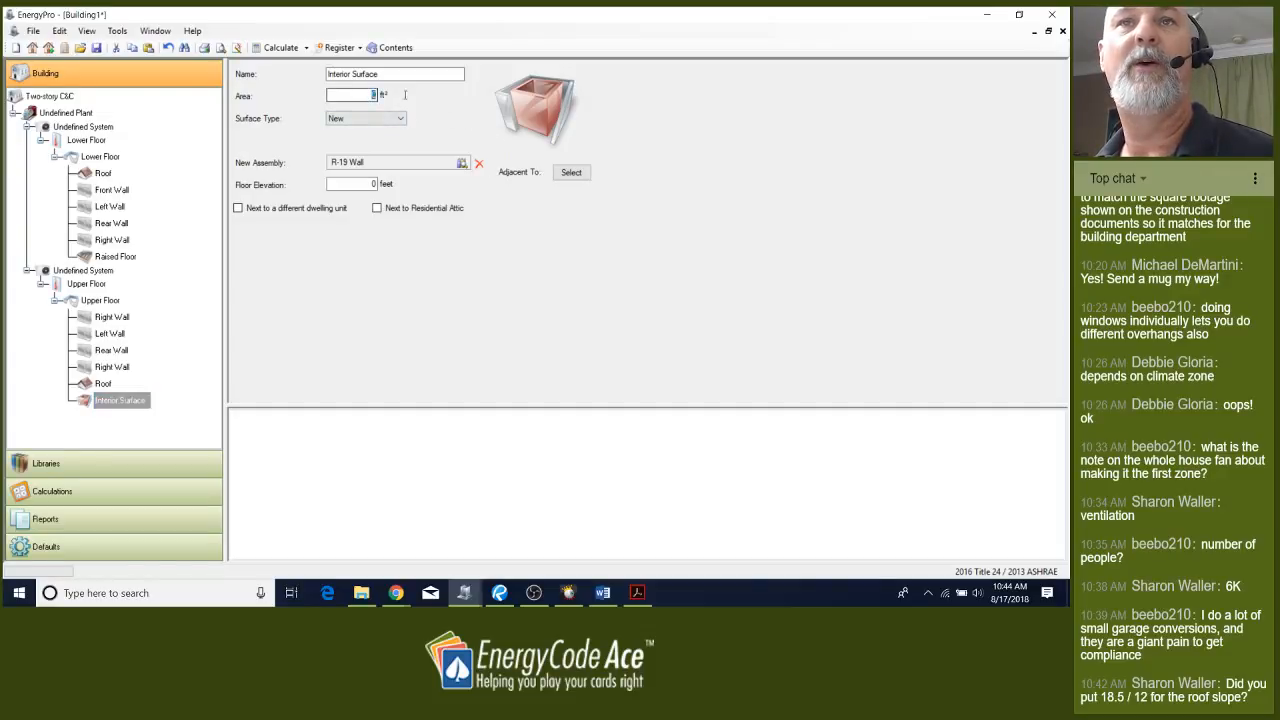
text(1643)
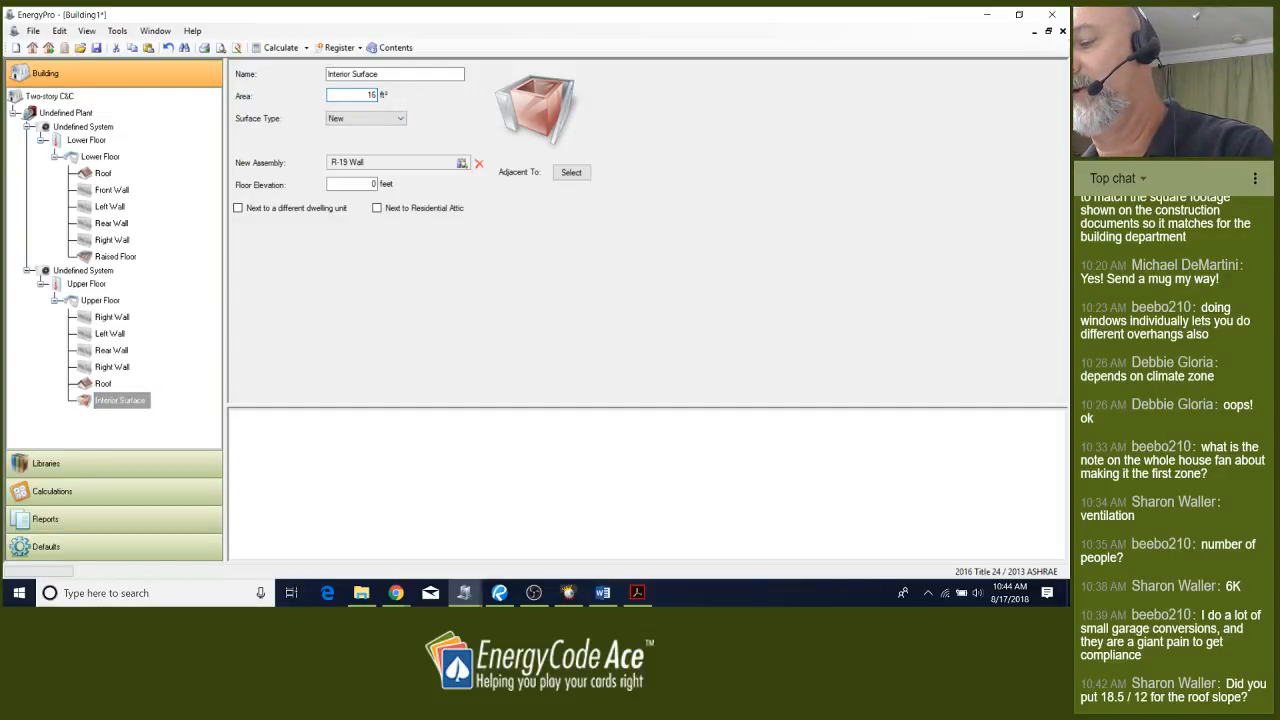
Assign the R-0 Floor No Crawlspace assembly to the upper floor's interior surface, sorting the assembly library by type to find it
double_click(411, 168)
drag(438, 133, 516, 136)
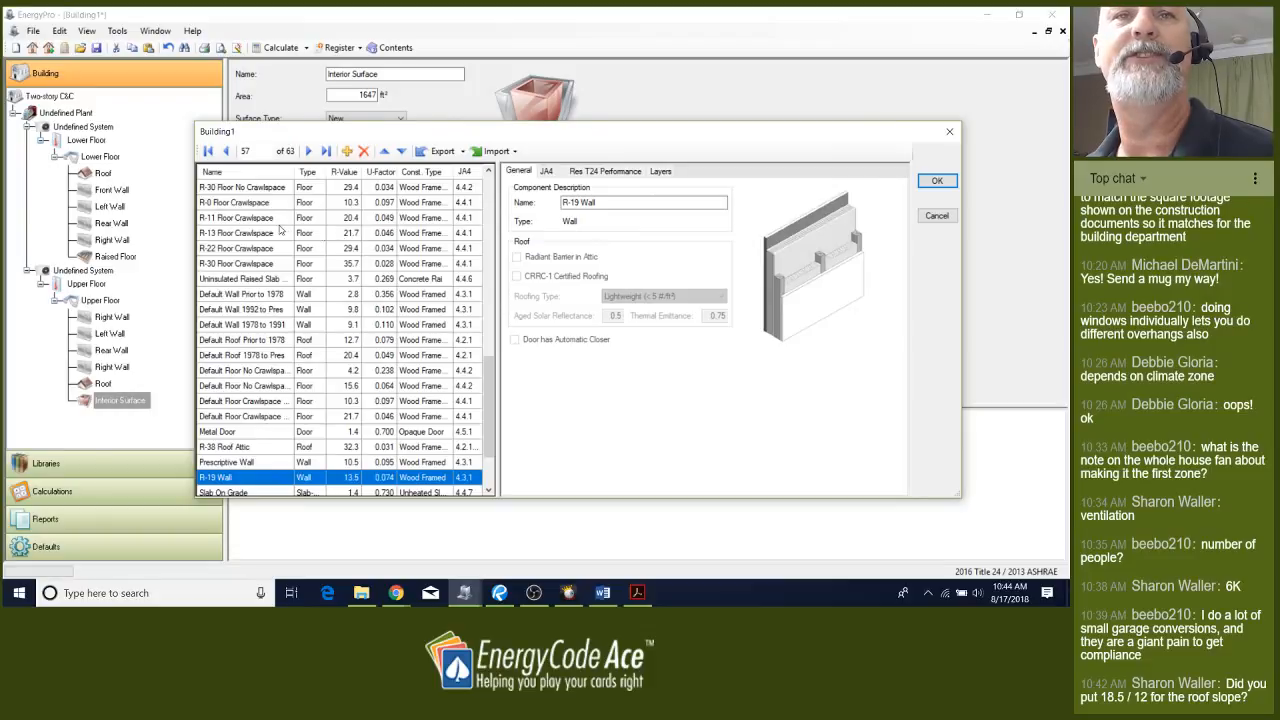
scroll(281, 296, down, 2)
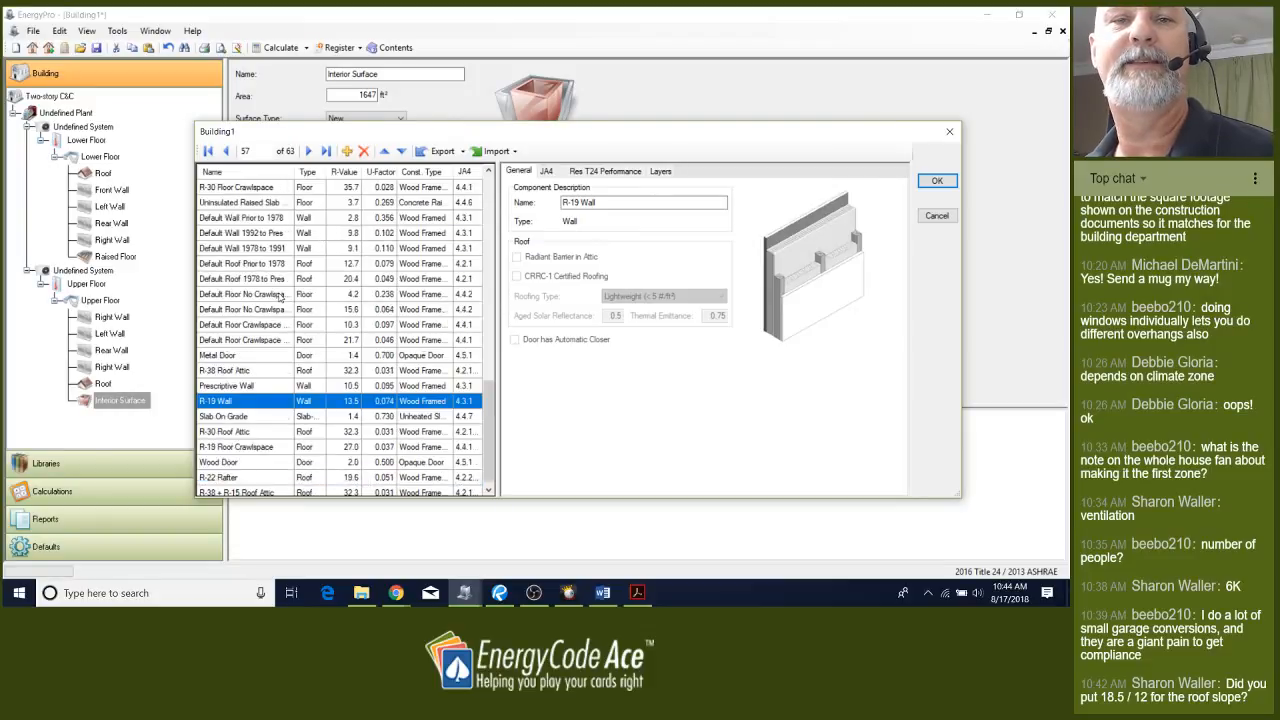
click(310, 174)
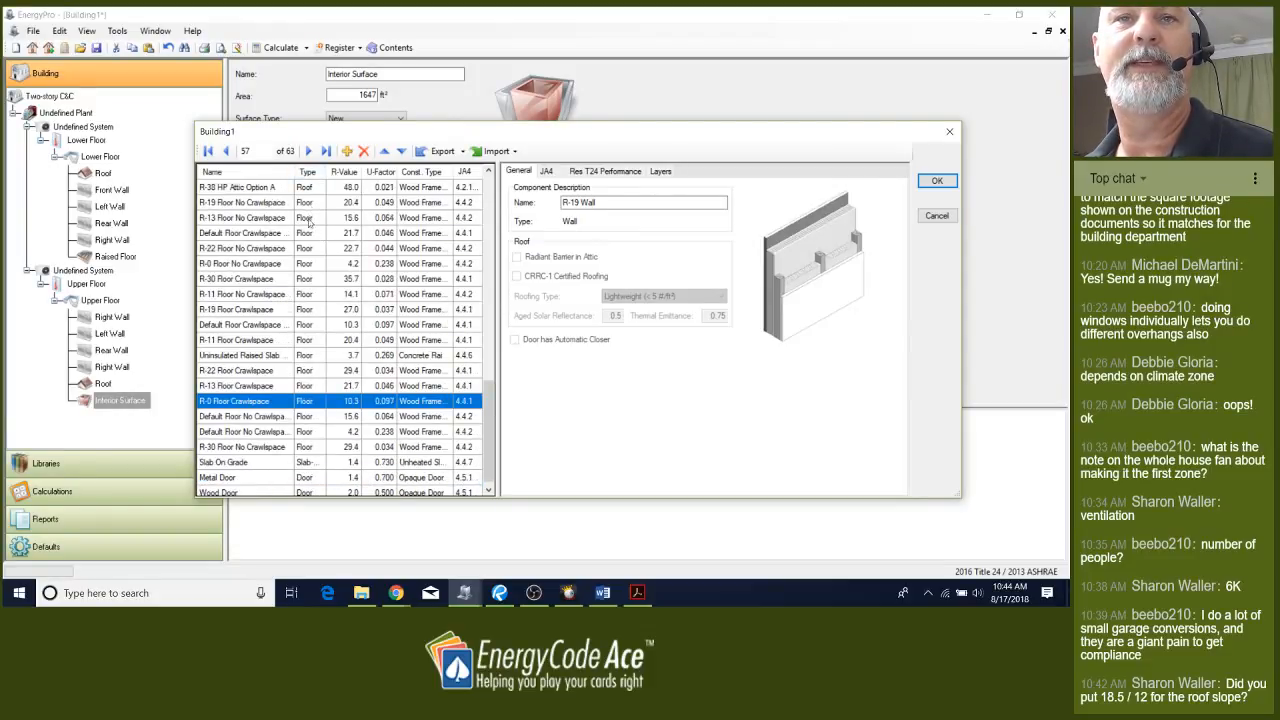
scroll(305, 250, down, 1)
scroll(303, 280, up, 3)
scroll(305, 290, down, 3)
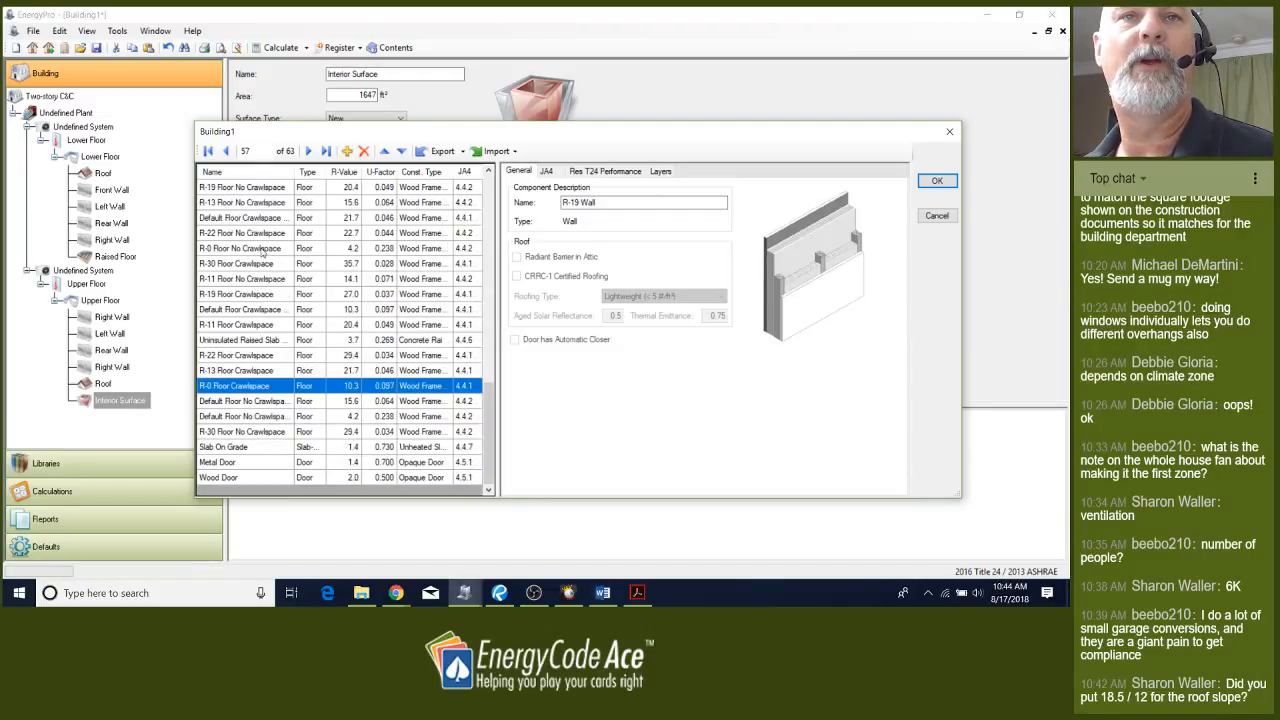
click(246, 250)
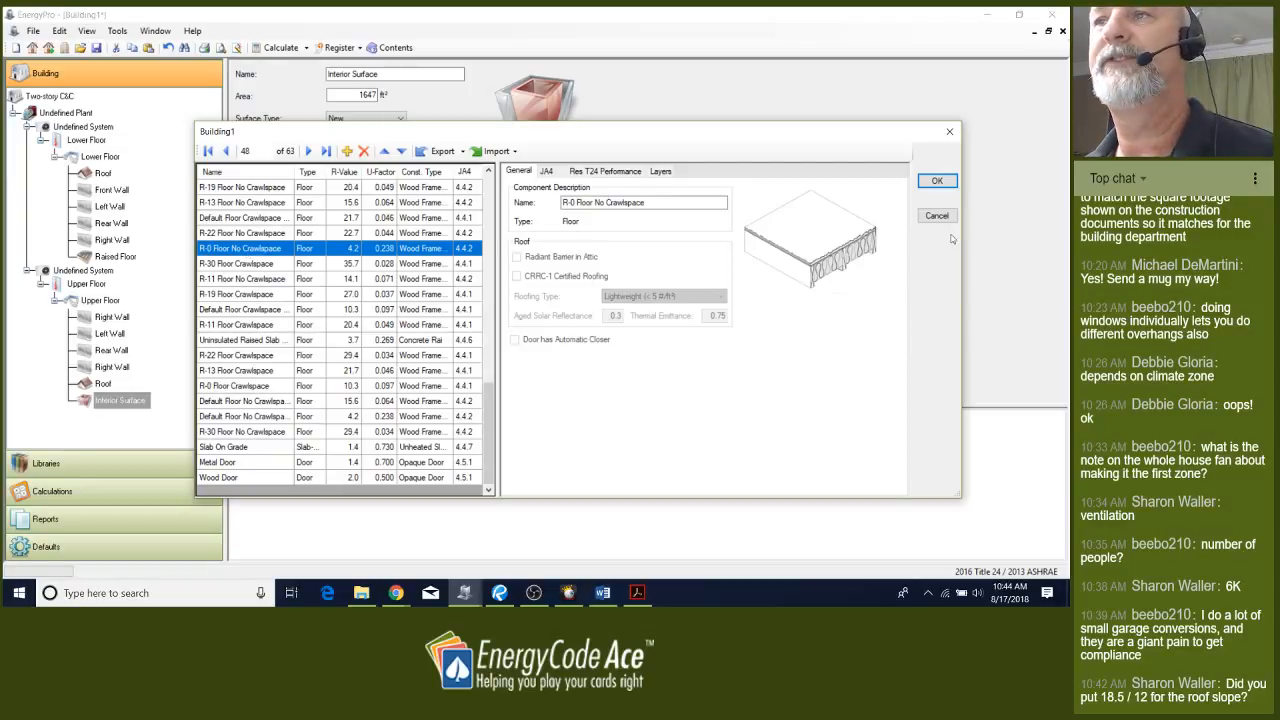
click(937, 180)
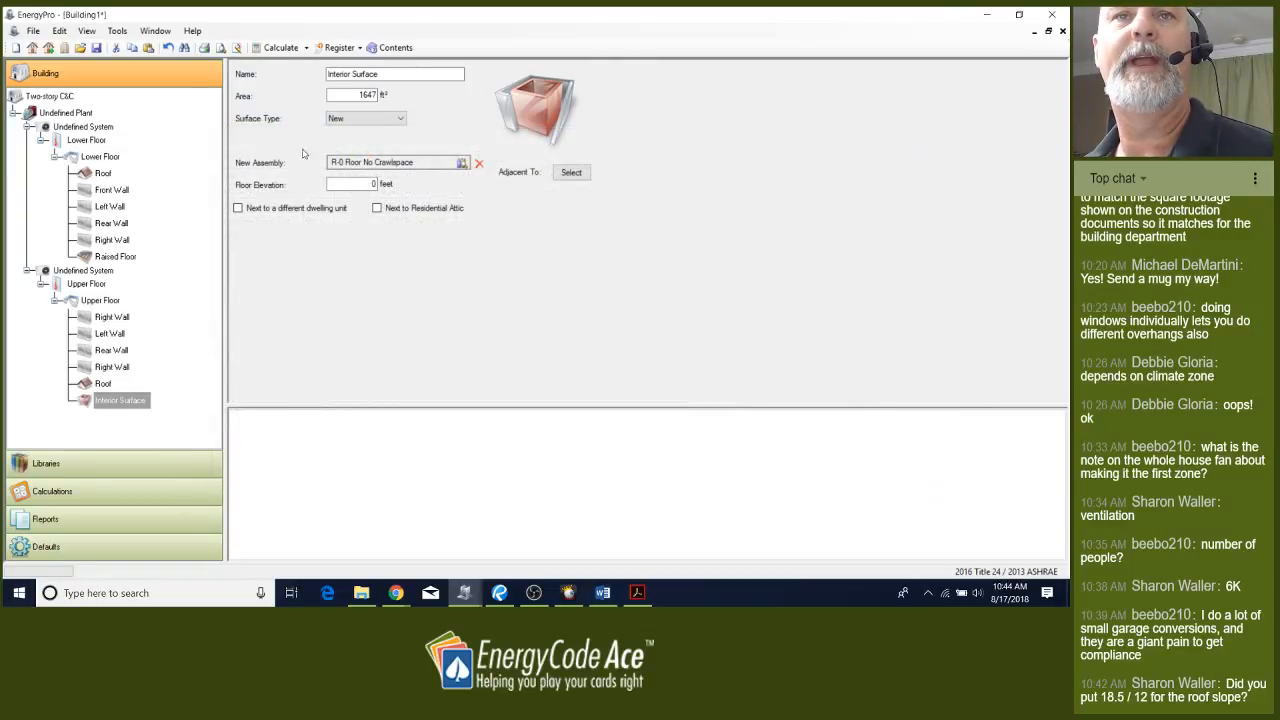
Set the interior surface's floor elevation to 12 feet and make it adjacent to the Lower Floor zone
click(357, 182)
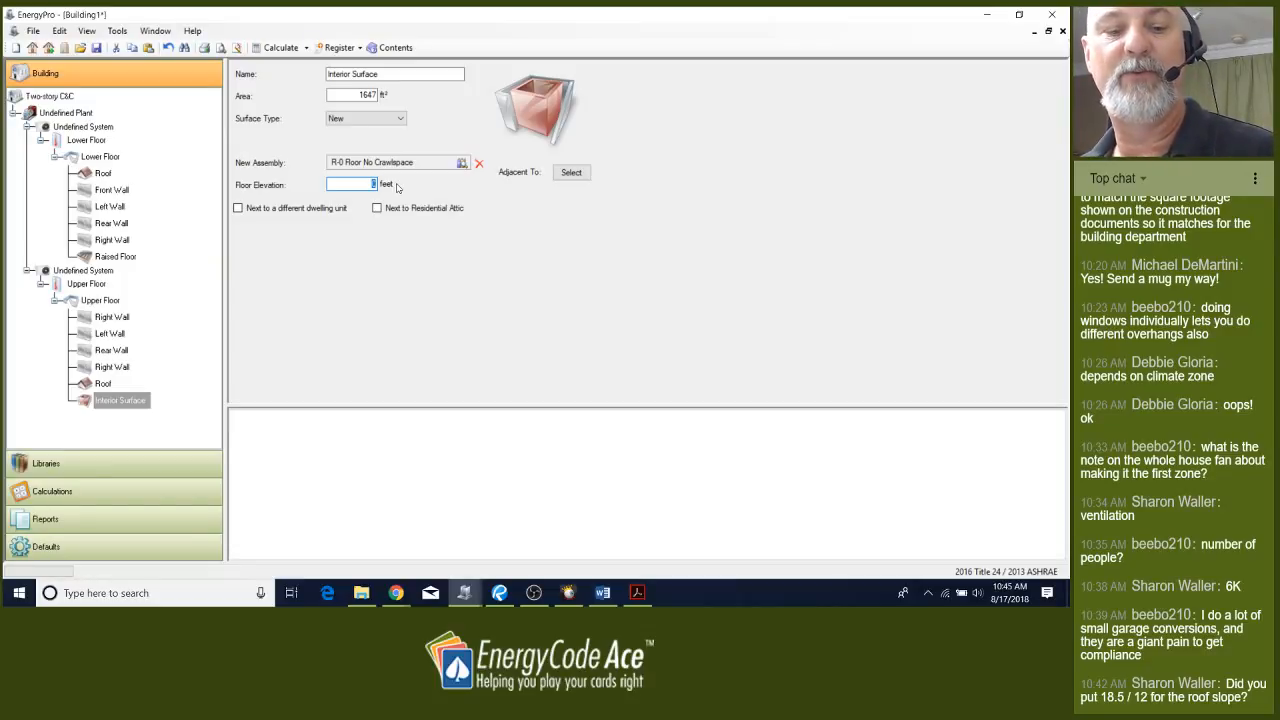
text(12)
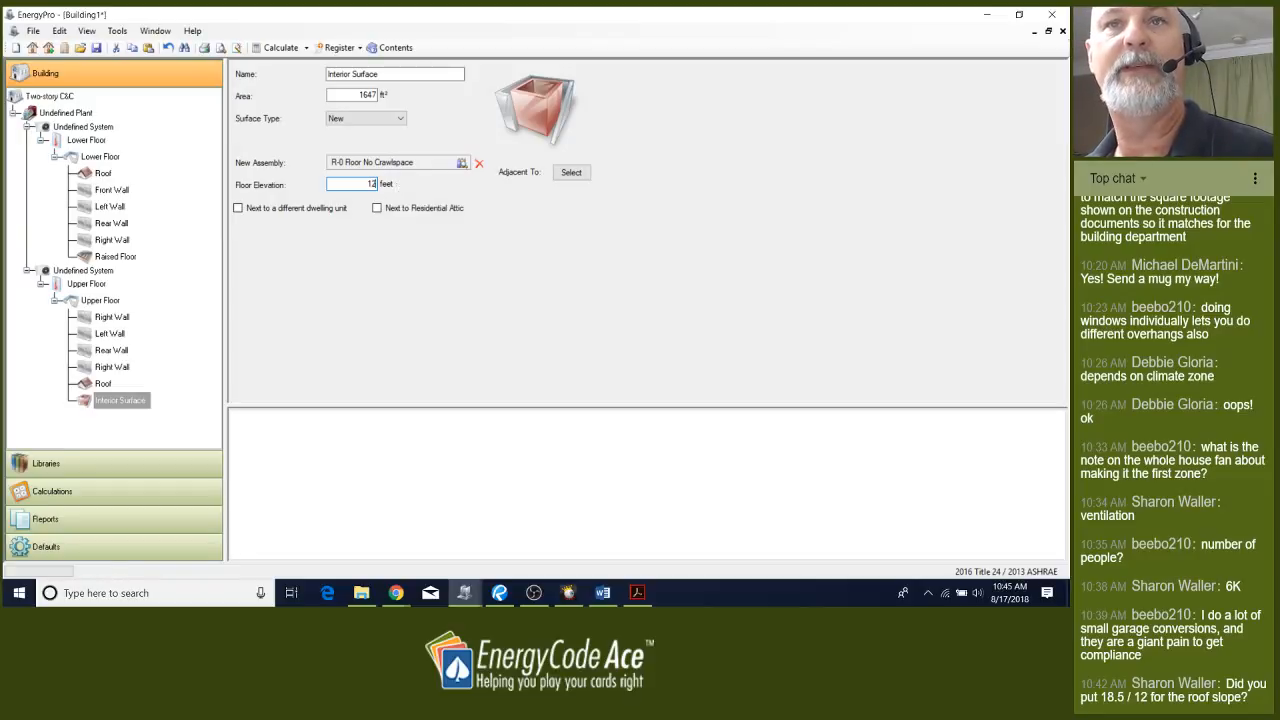
click(584, 174)
click(584, 174)
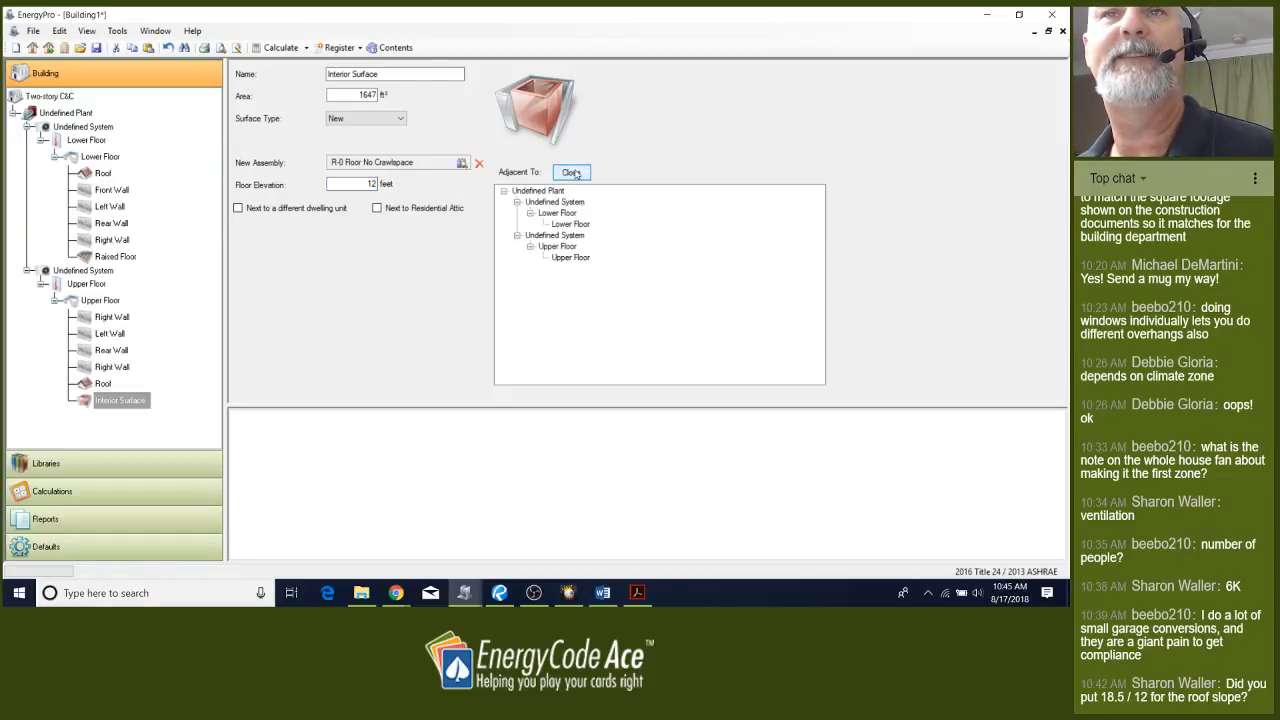
click(580, 225)
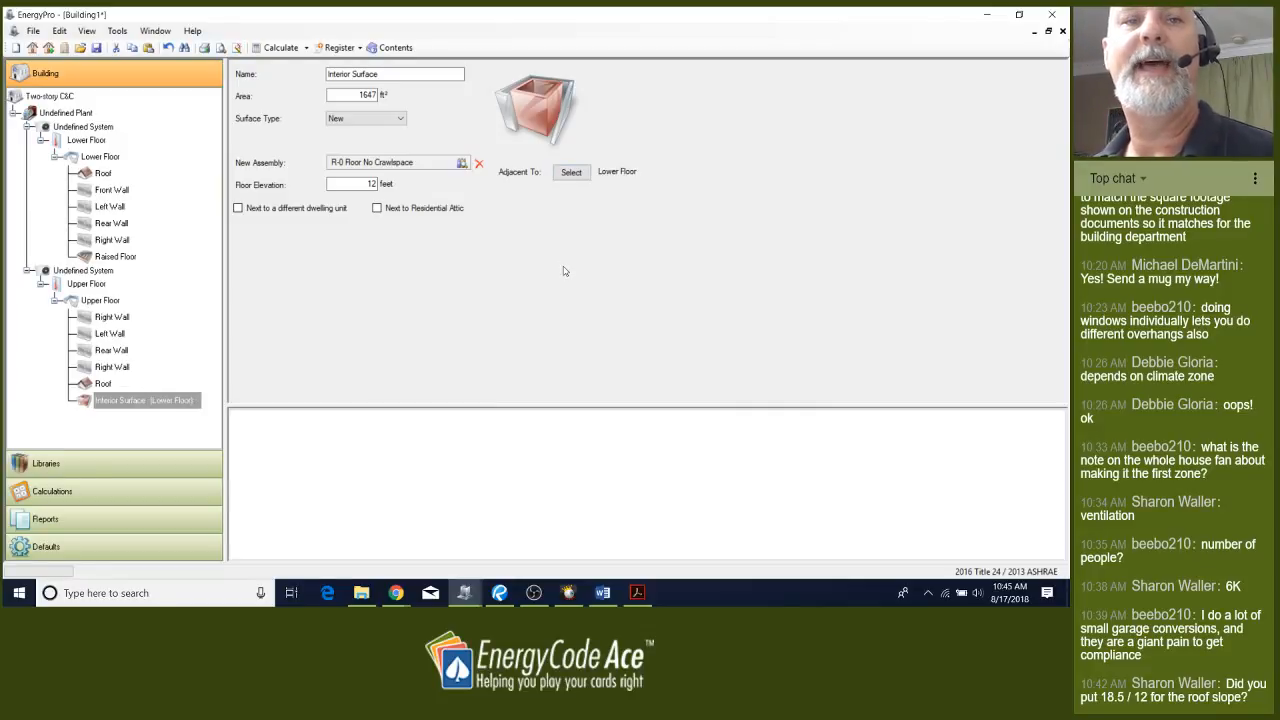
double_click(368, 184)
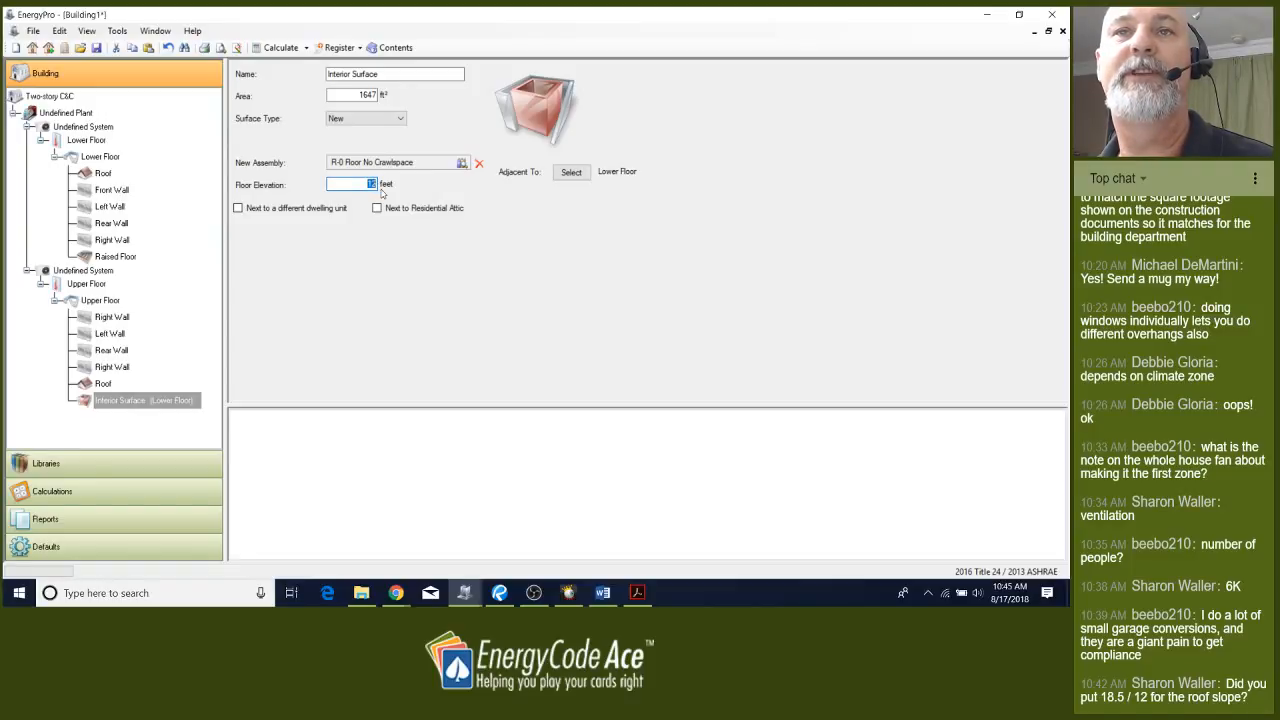
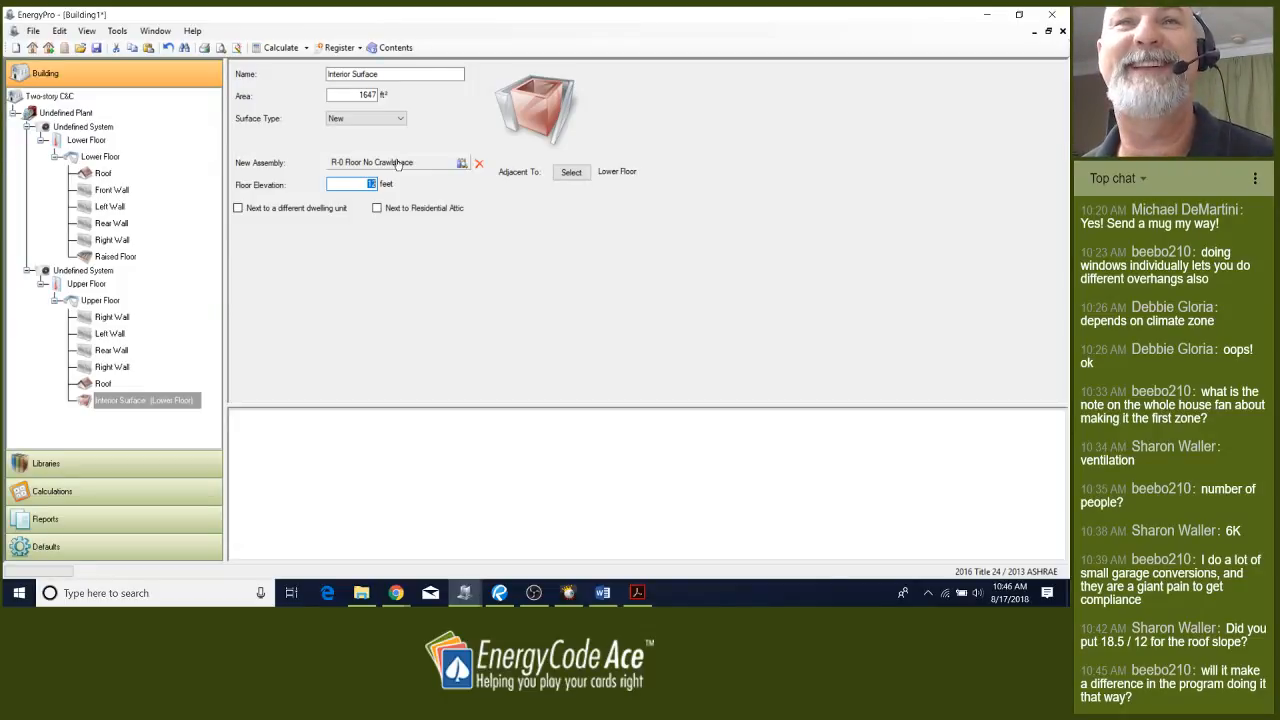
Add a 15 ft² window with Residential Prescriptive fenestration to the lower floor's front wall
click(110, 190)
right_click(110, 190)
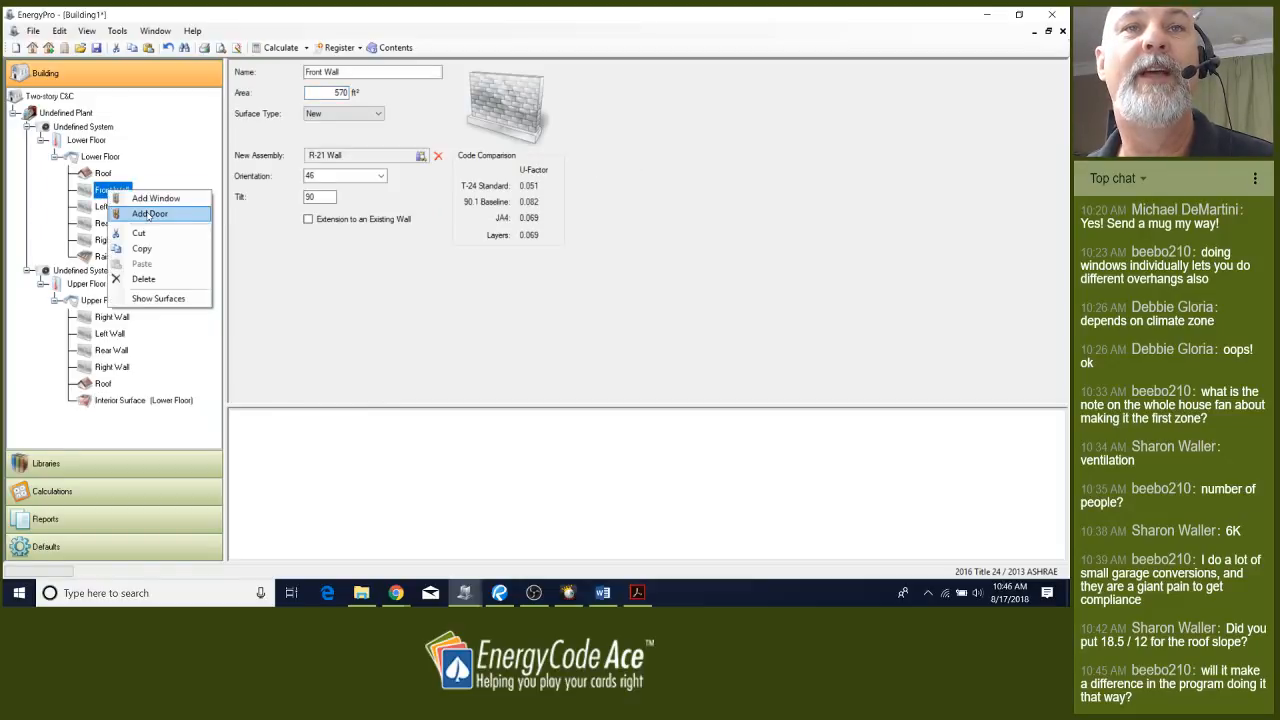
click(152, 198)
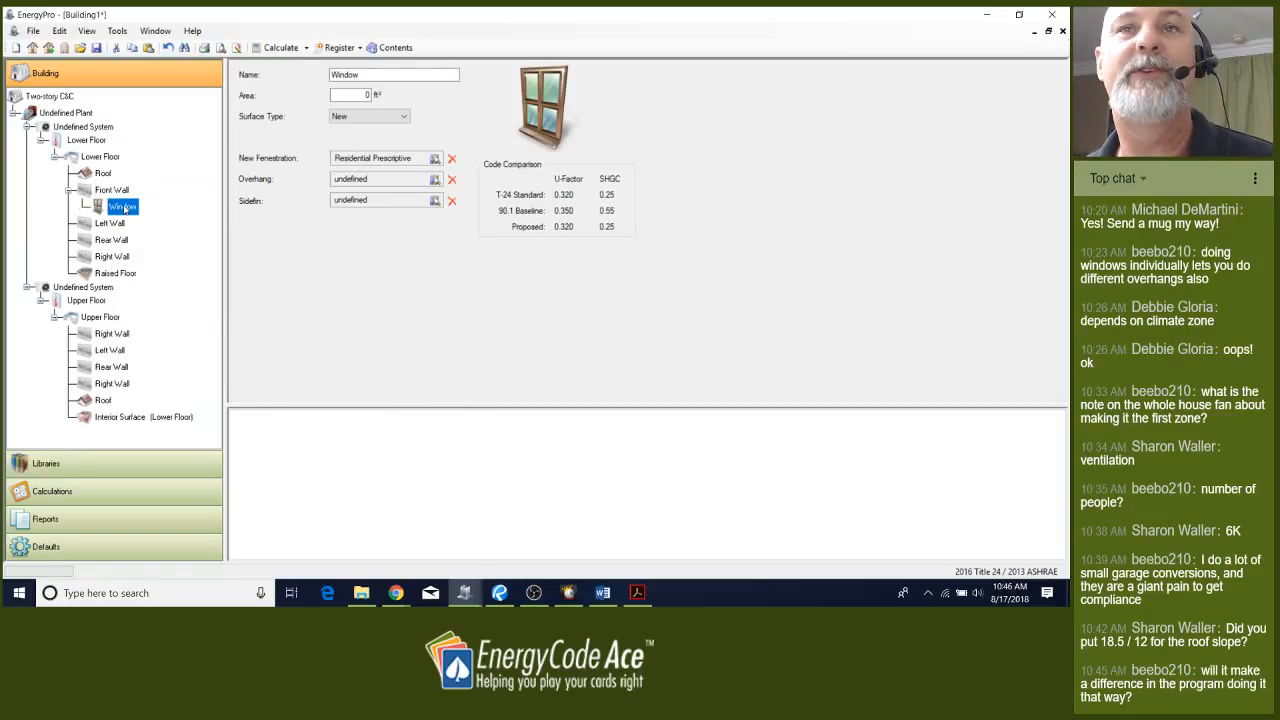
click(373, 160)
double_click(373, 160)
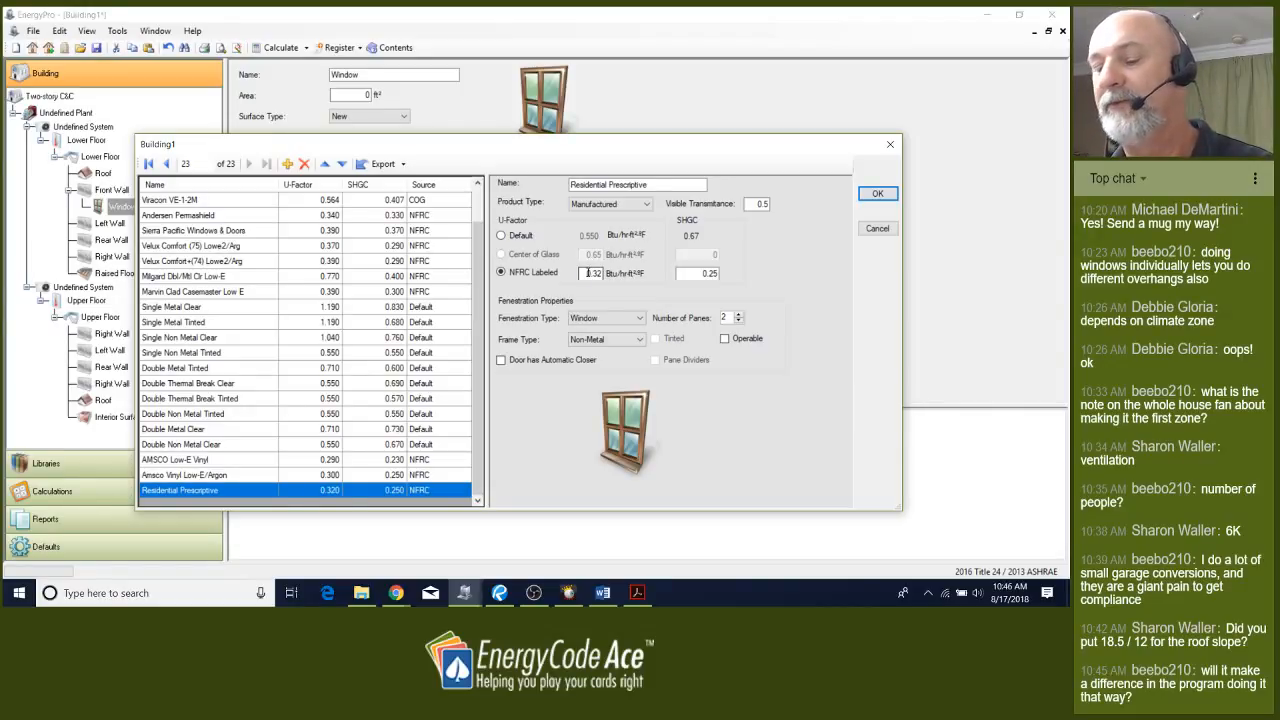
click(874, 194)
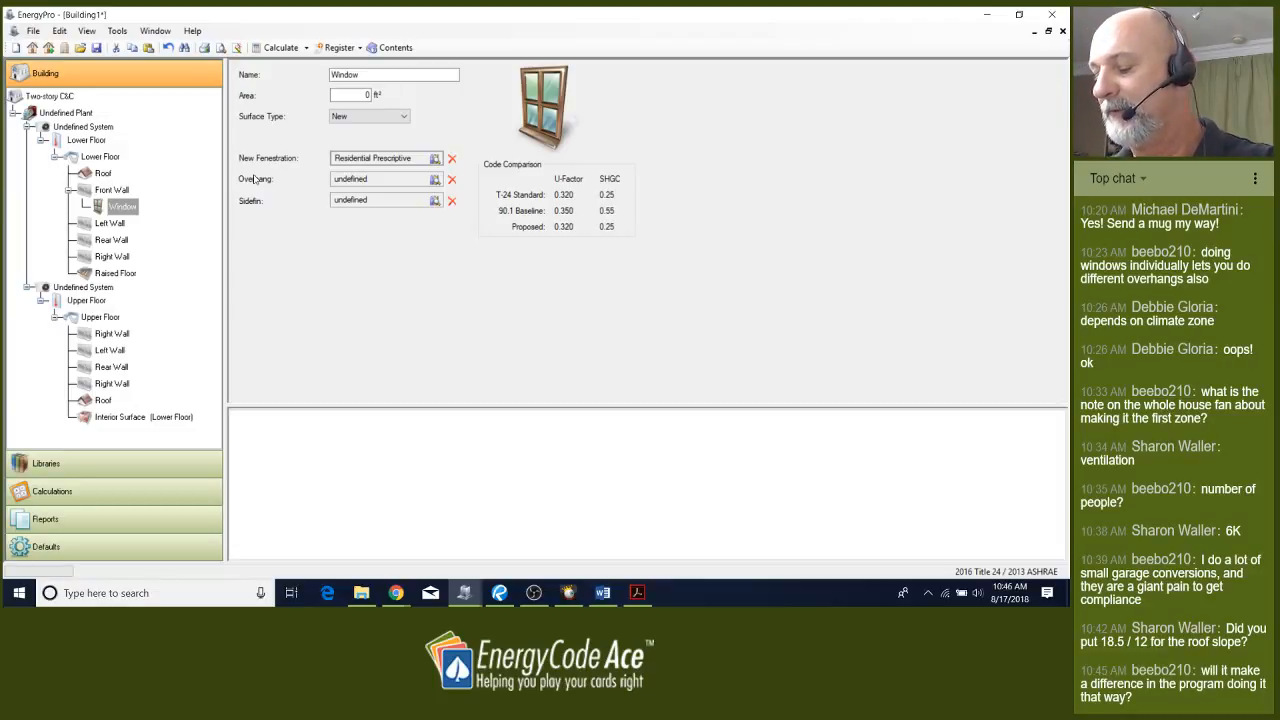
click(366, 95)
text(15)
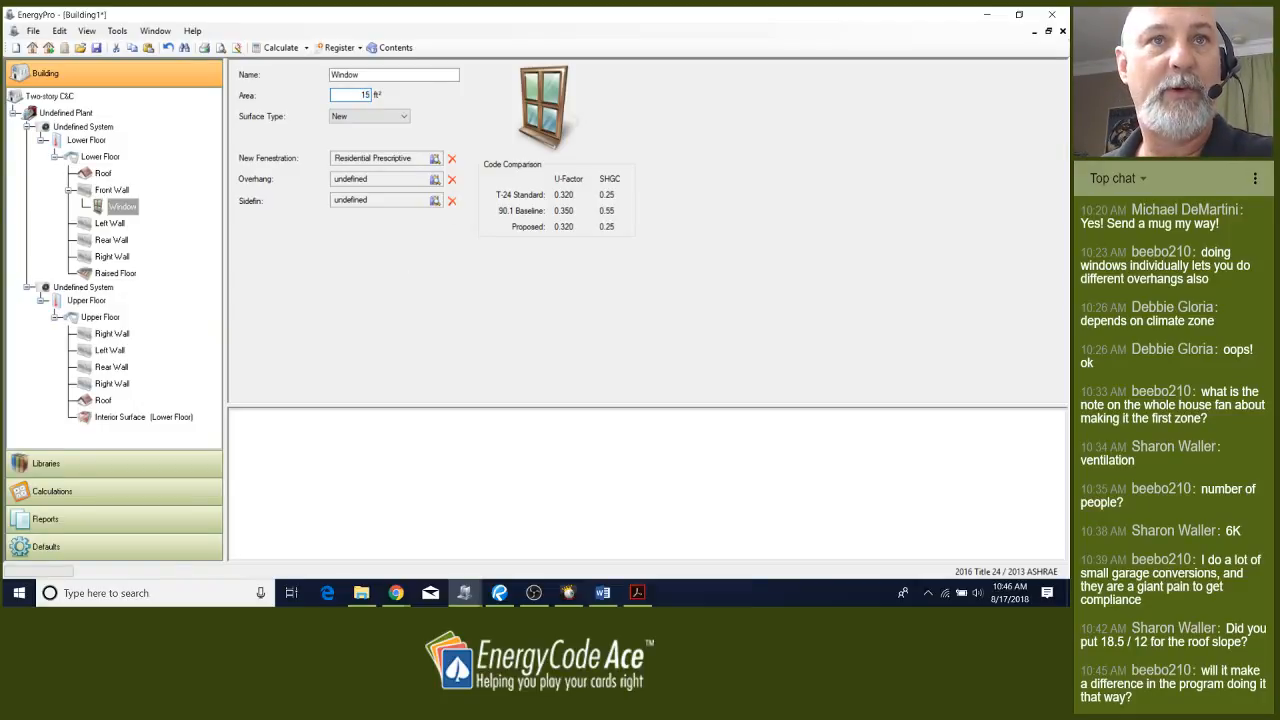
Add a second and a third window to the lower floor's front wall
right_click(118, 192)
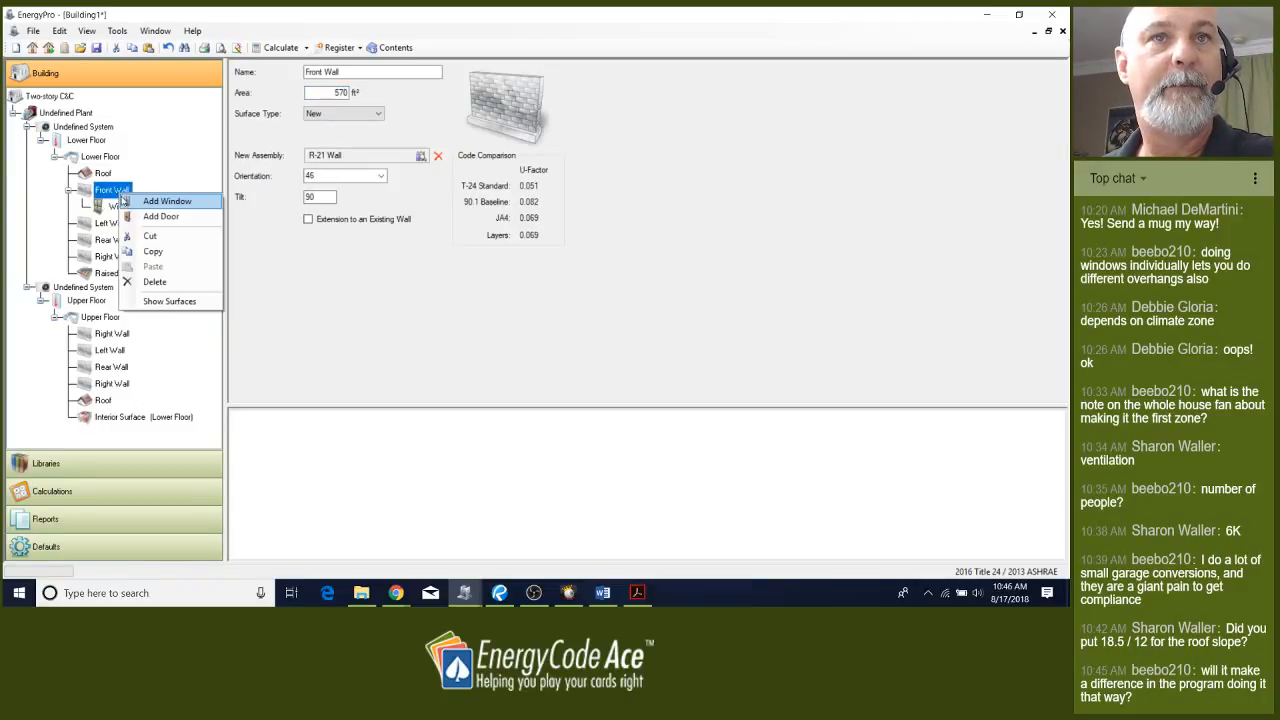
click(145, 200)
click(121, 224)
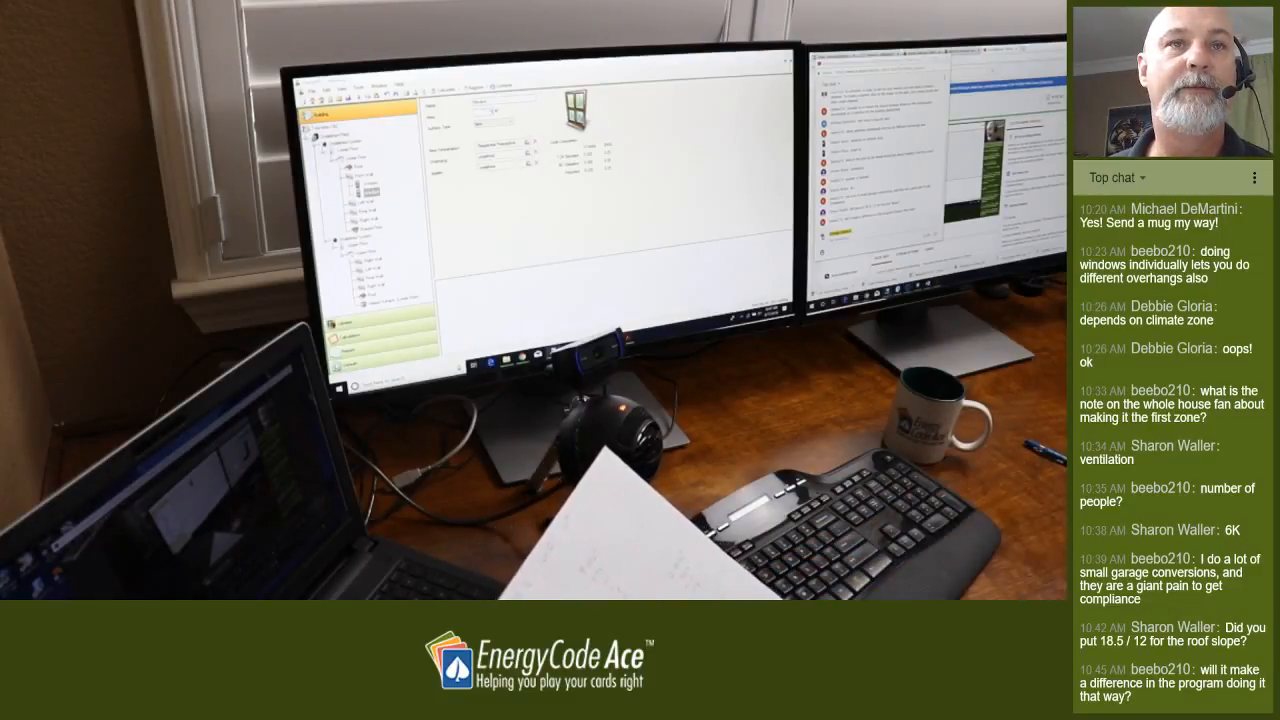
right_click(366, 175)
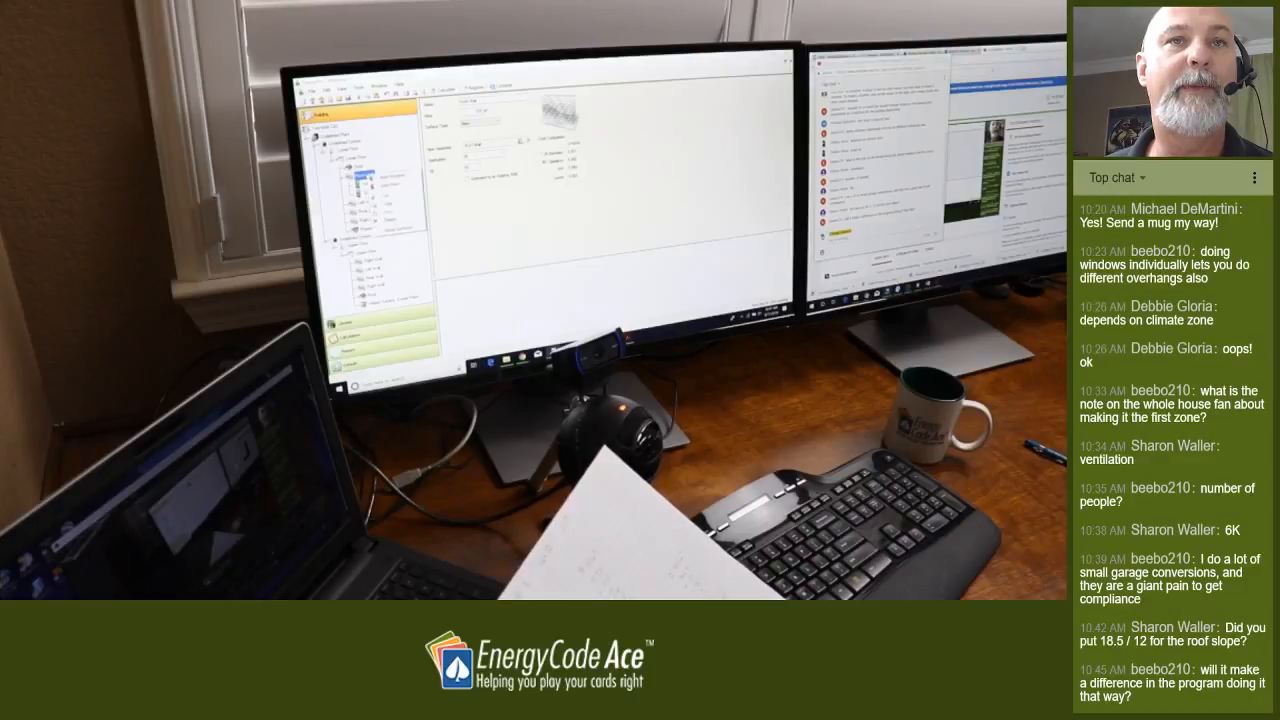
click(396, 177)
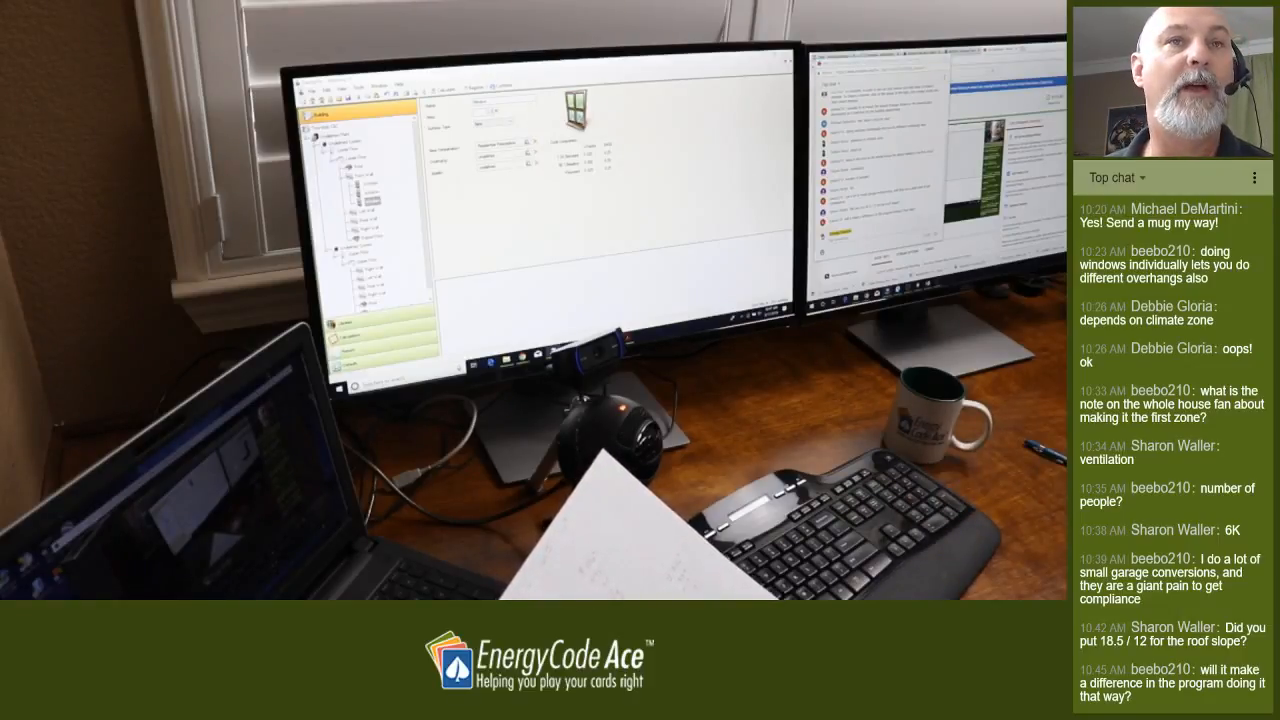
Add a fourth window to the lower floor's front wall and rename it as the door's glazing
click(364, 175)
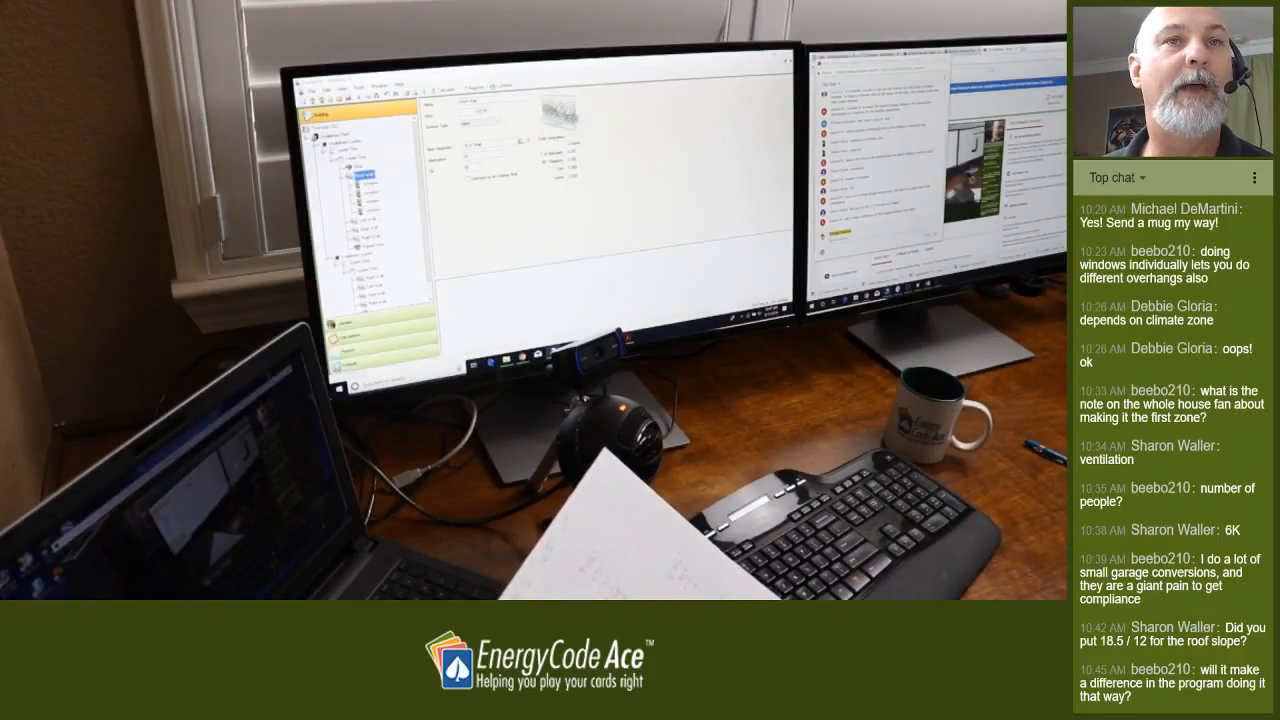
click(372, 208)
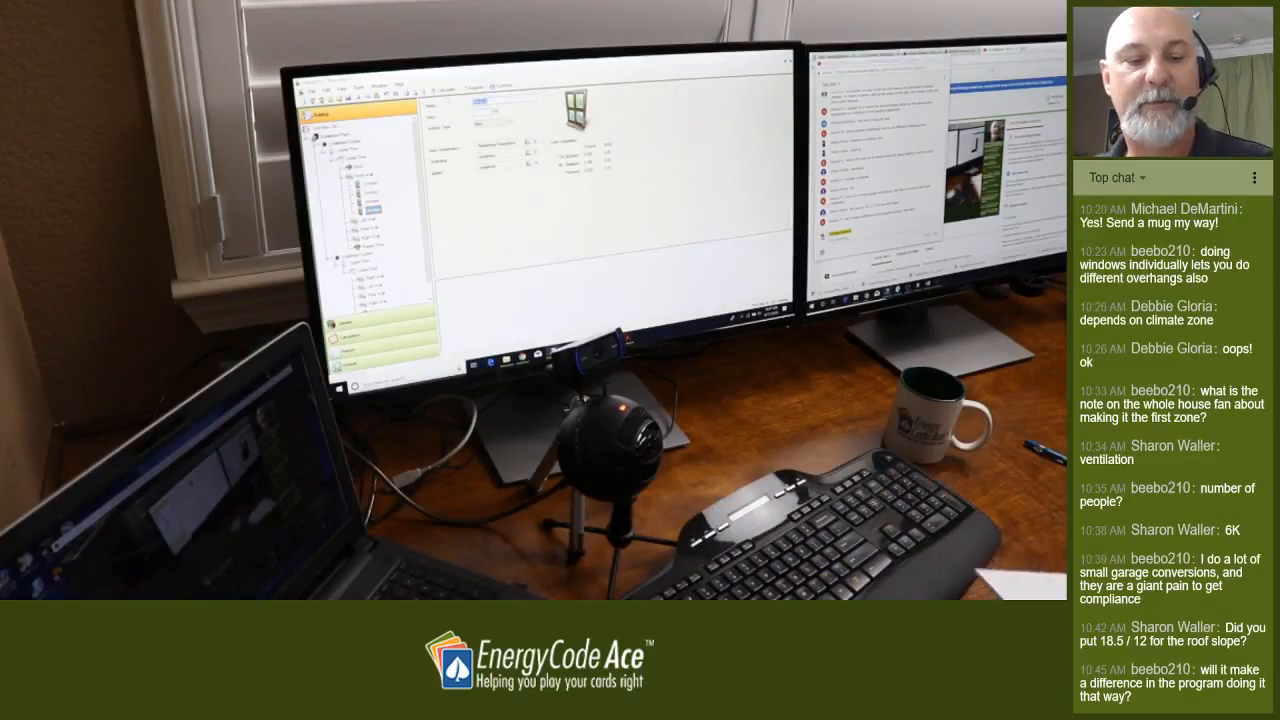
text(Din)
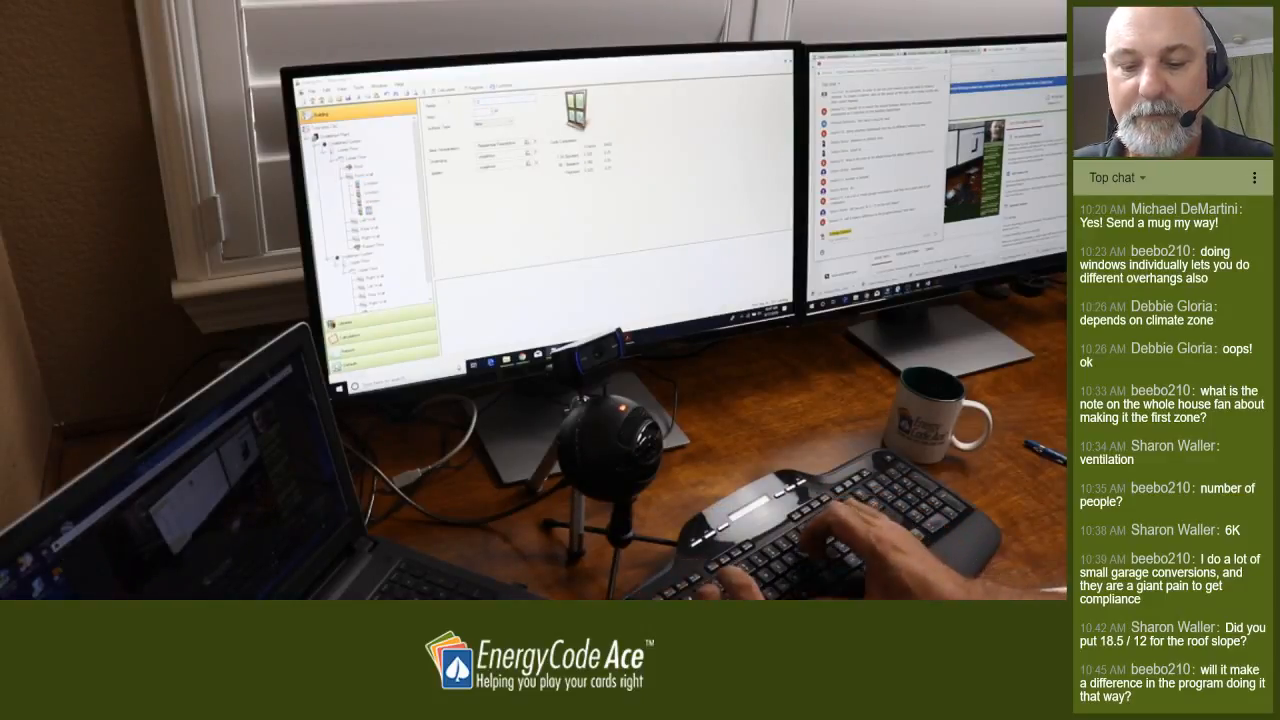
text(ht door)
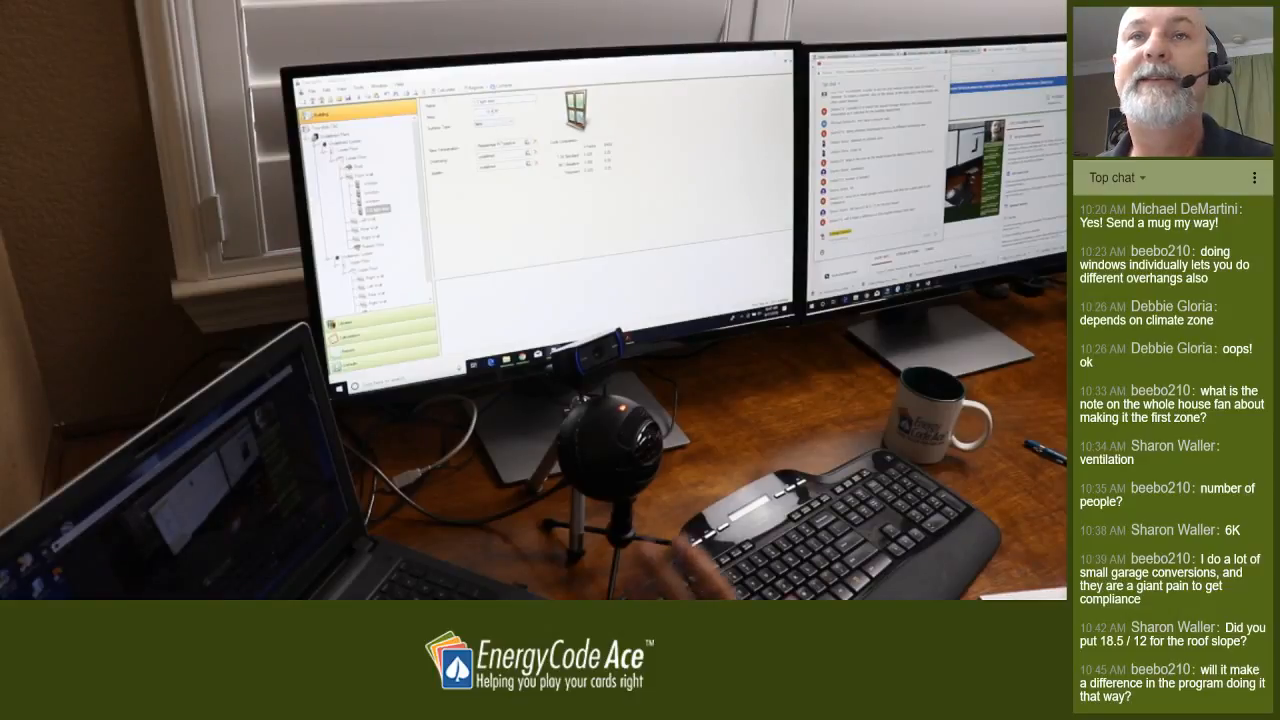
Duplicate the Double Non Metal Clear fenestration for the door's glazing and edit the copy's name
click(528, 142)
key(Return)
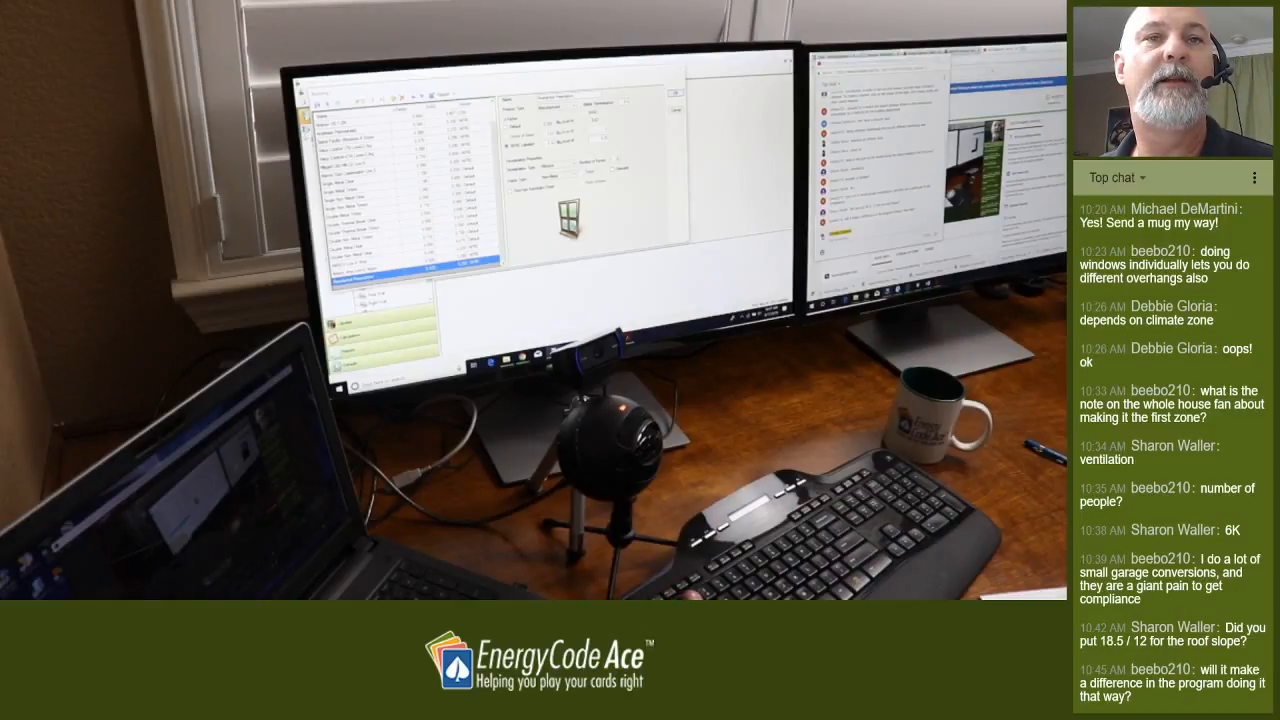
click(369, 255)
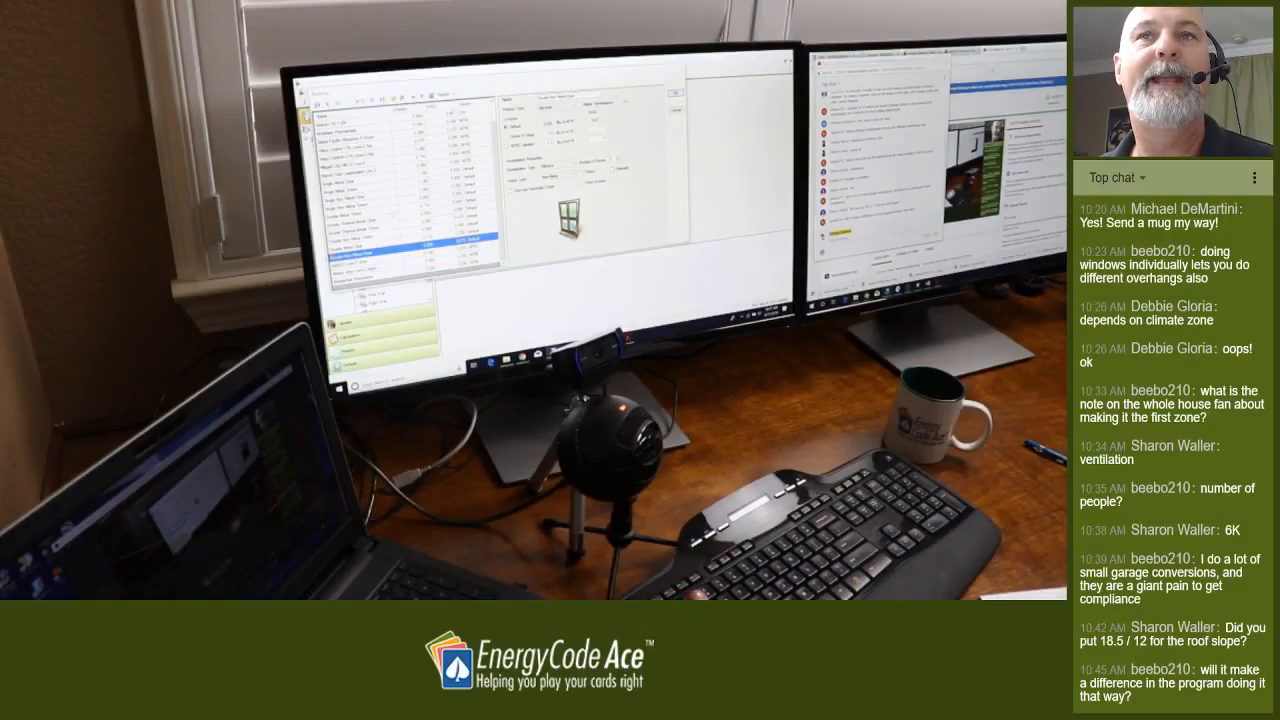
click(382, 99)
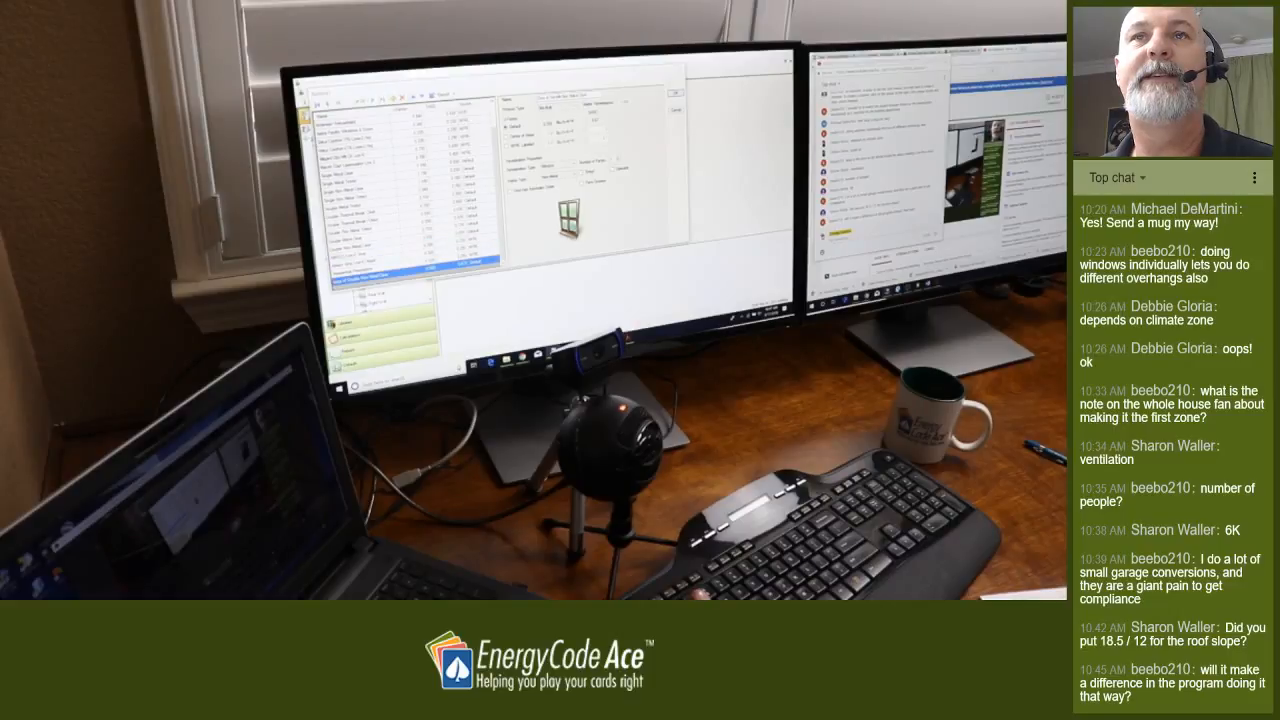
drag(551, 97, 537, 98)
key(Delete)
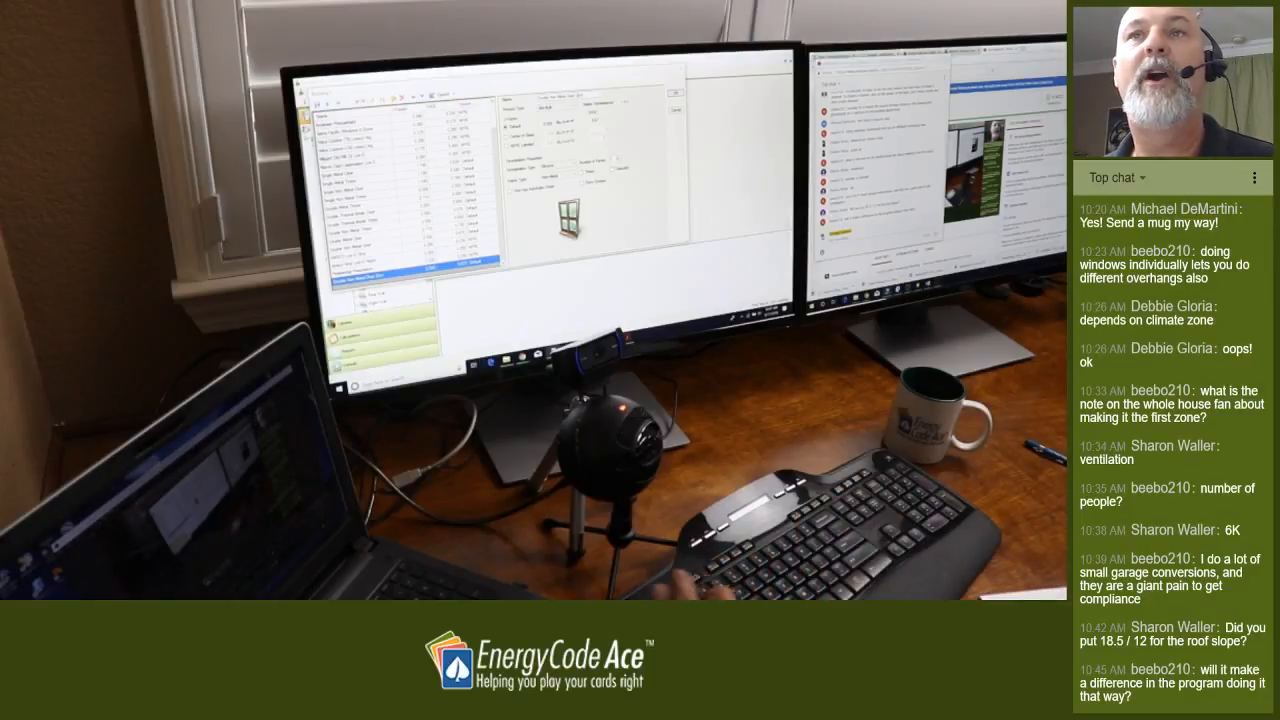
Change the copied fenestration's type to suit the door and choose its product type
click(558, 167)
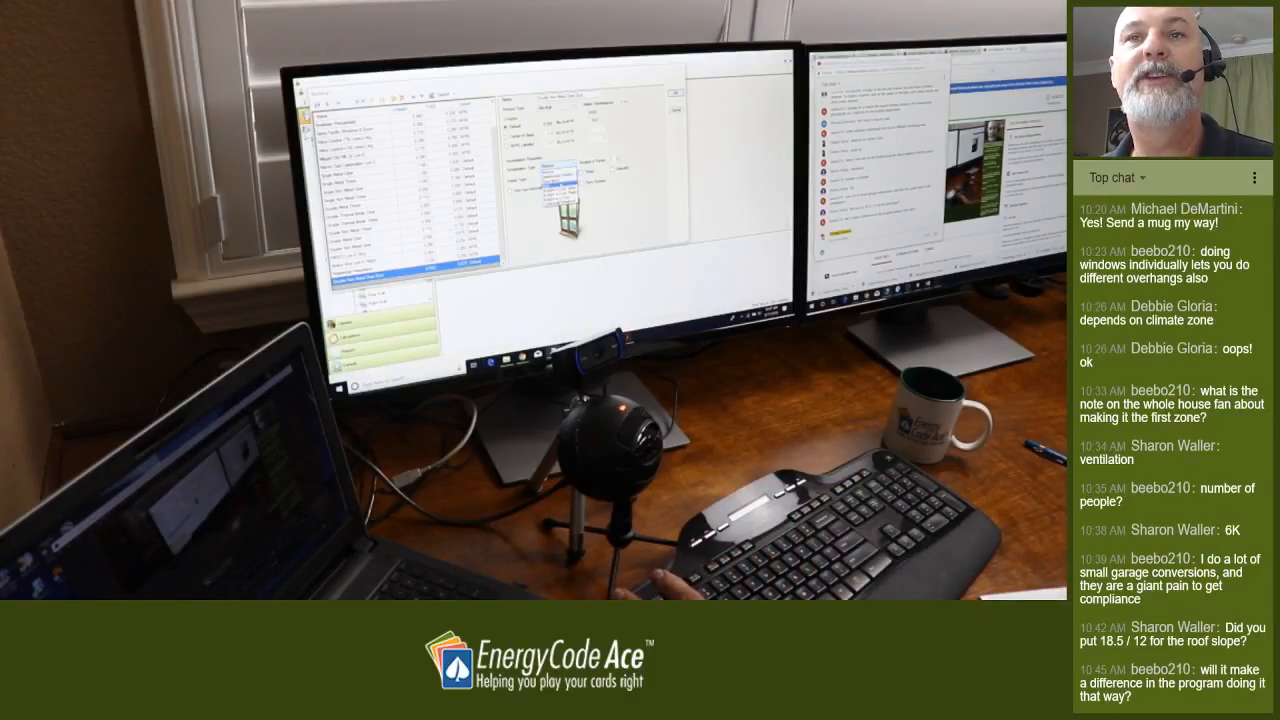
click(562, 186)
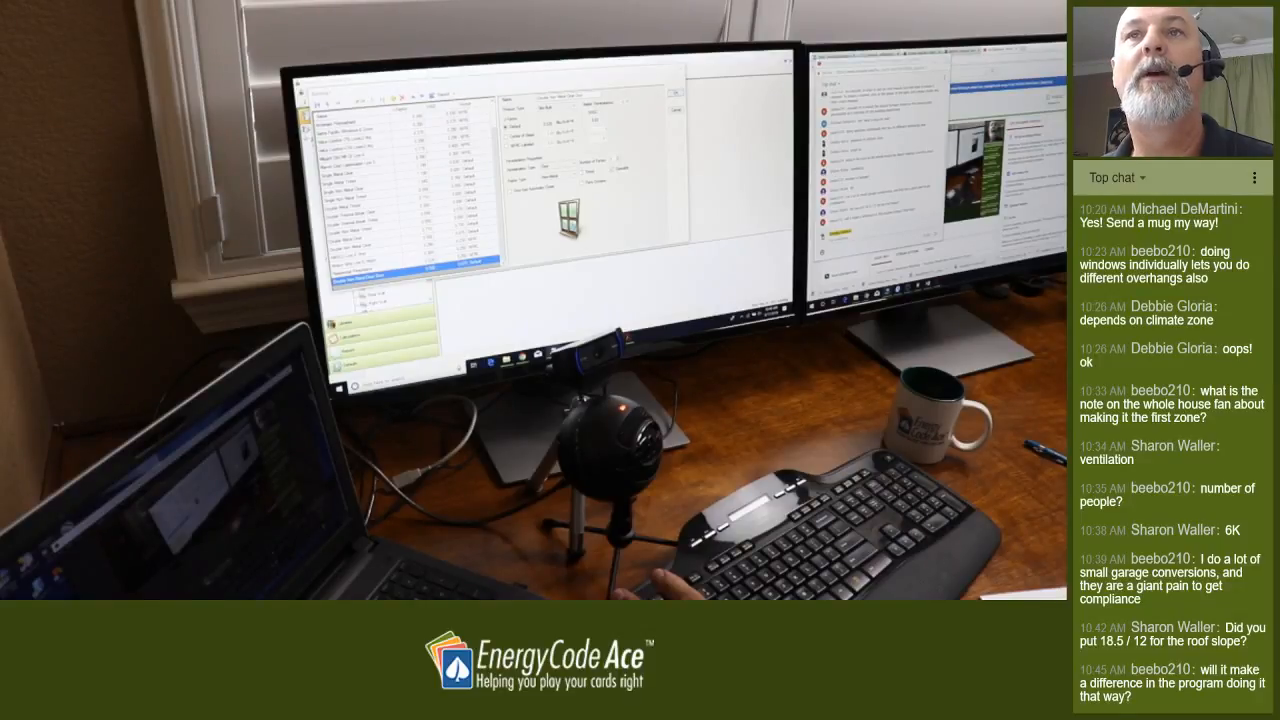
click(561, 106)
click(557, 117)
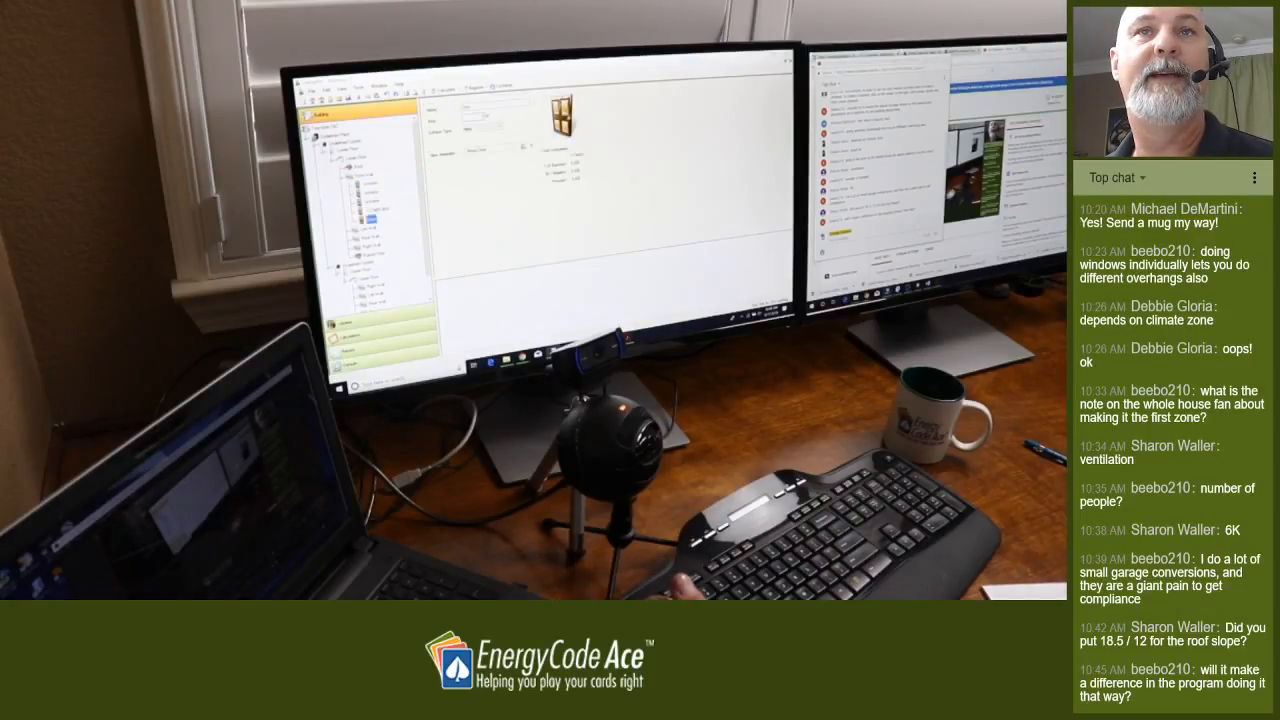
Name the front wall's door Front Doors, set its area to 21.6 ft² and keep Wood Door as its assembly
click(490, 106)
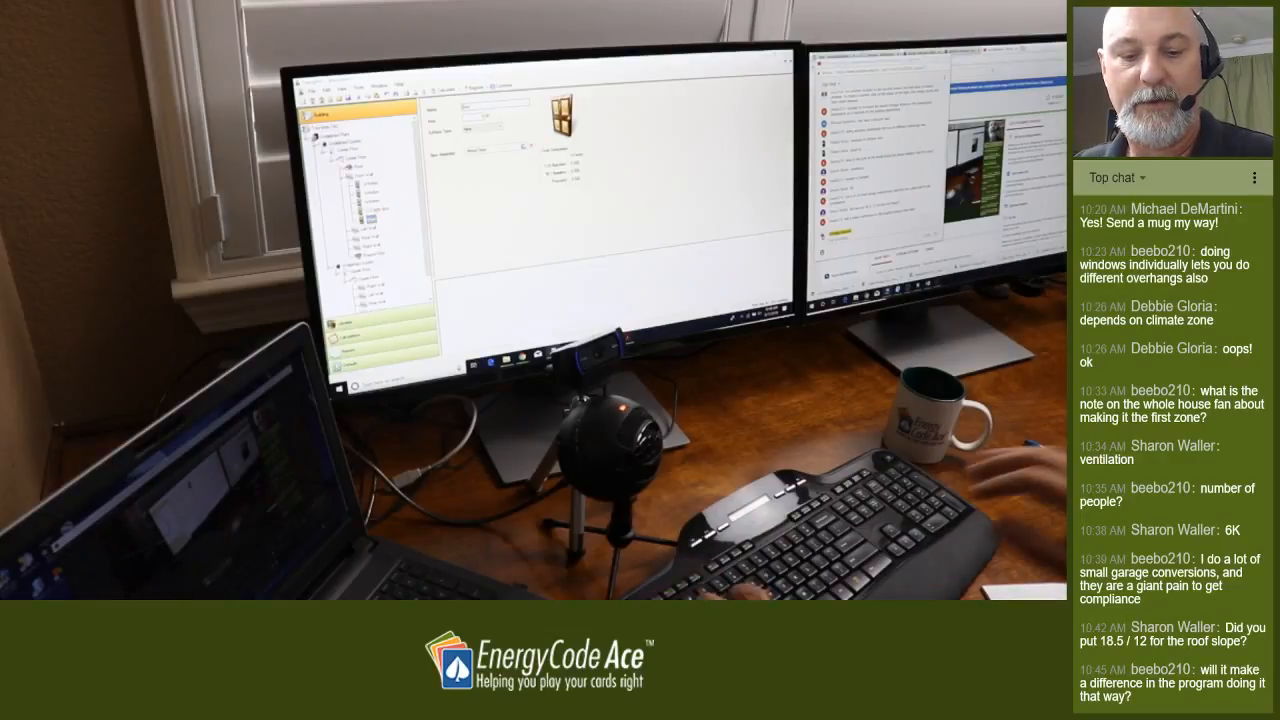
text(Bedroomor)
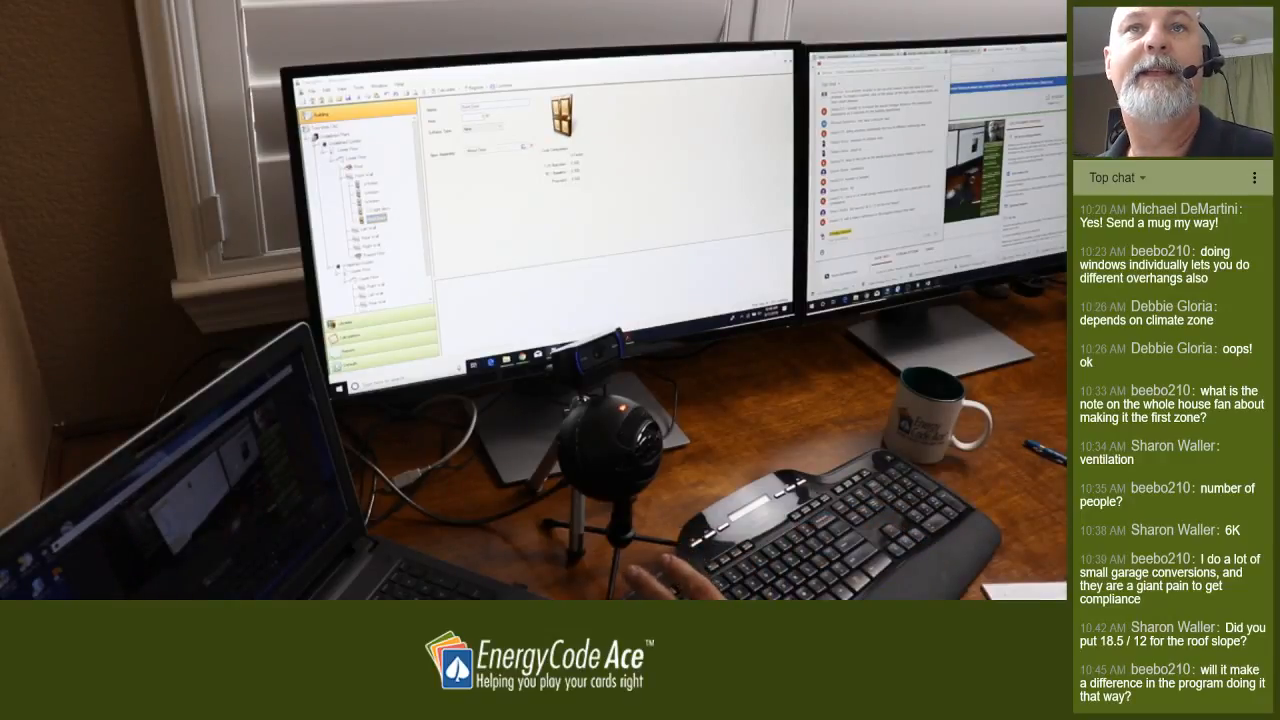
key(Tab)
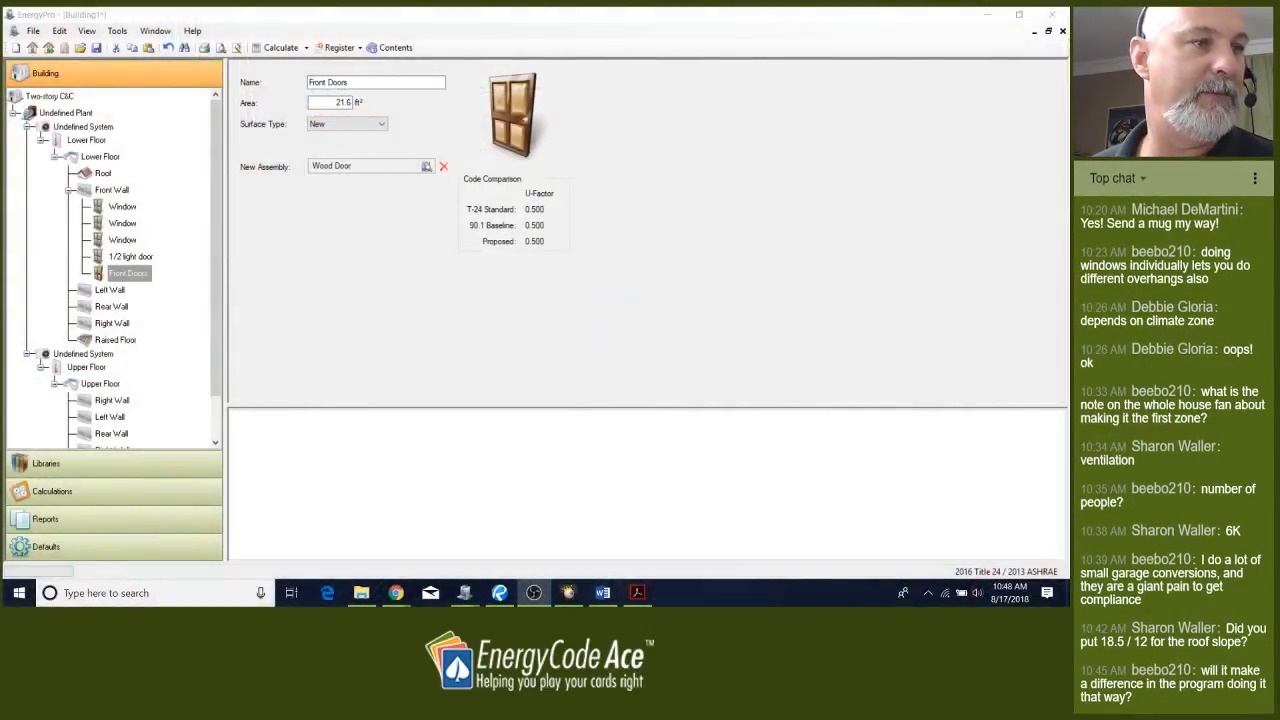
click(360, 175)
click(360, 175)
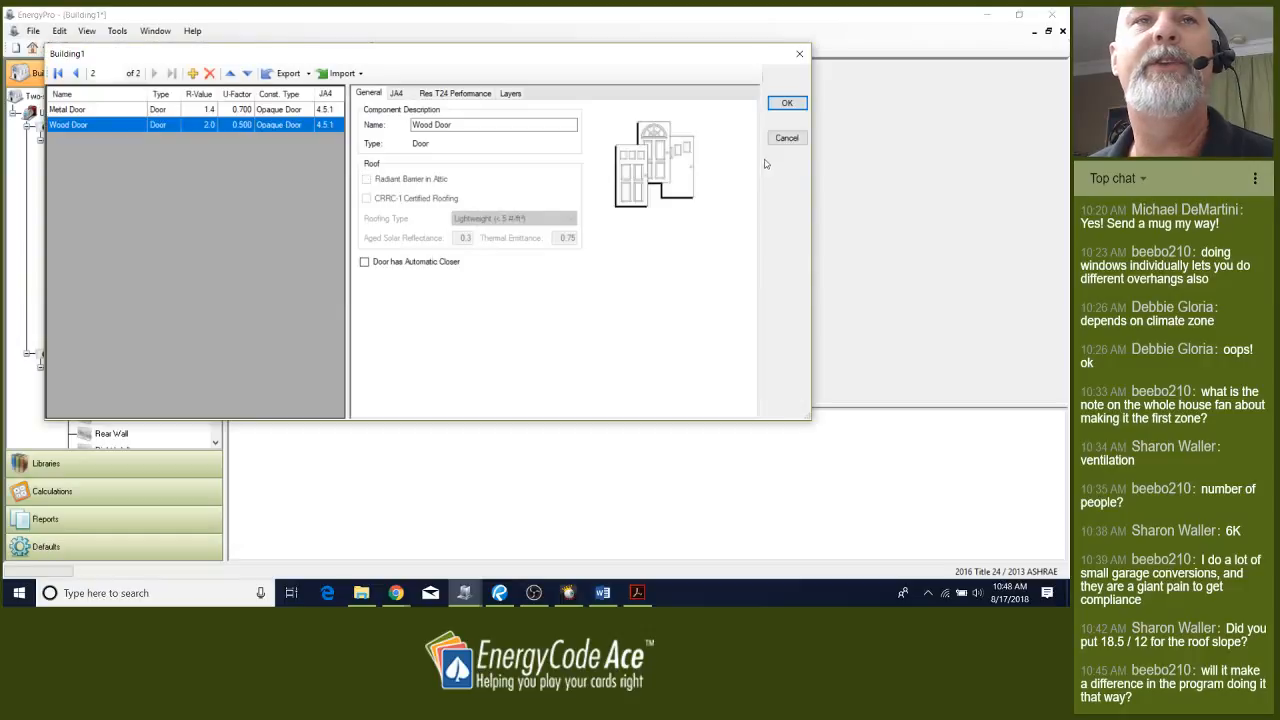
click(787, 105)
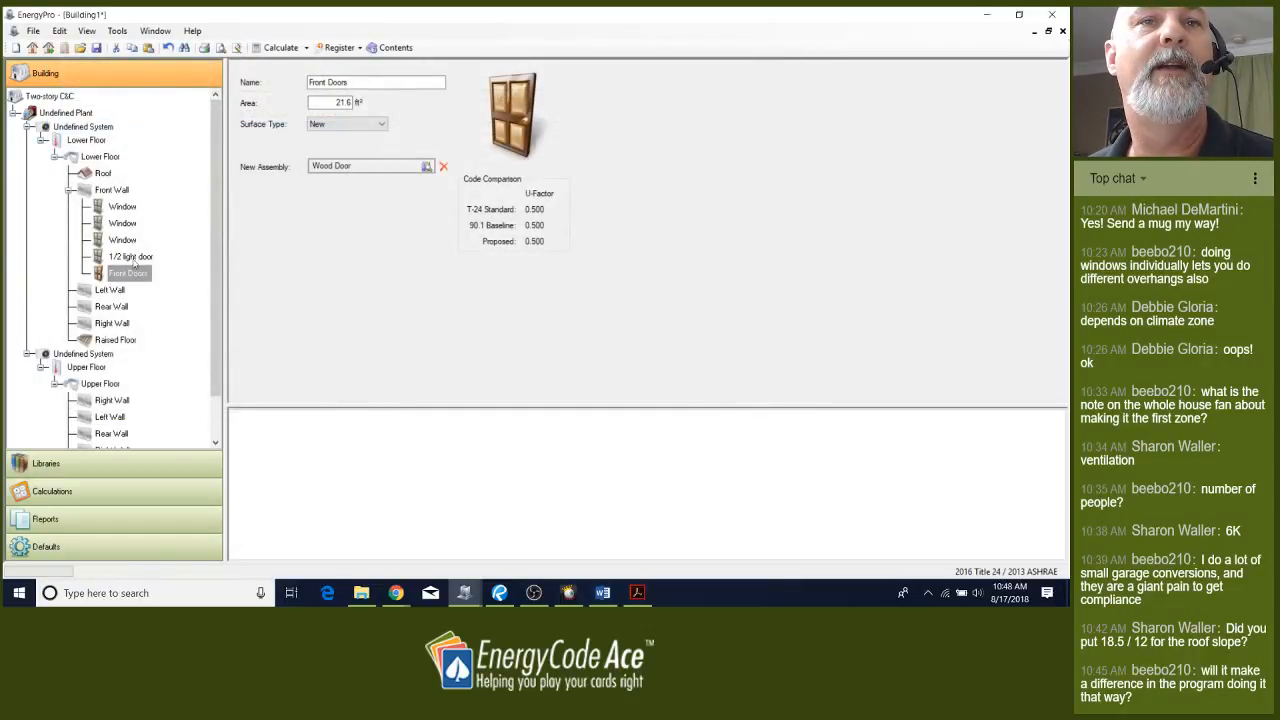
Add a window after the front doors on the lower floor's front wall and set its area to 10.8 ft²
click(112, 189)
right_click(112, 189)
click(140, 195)
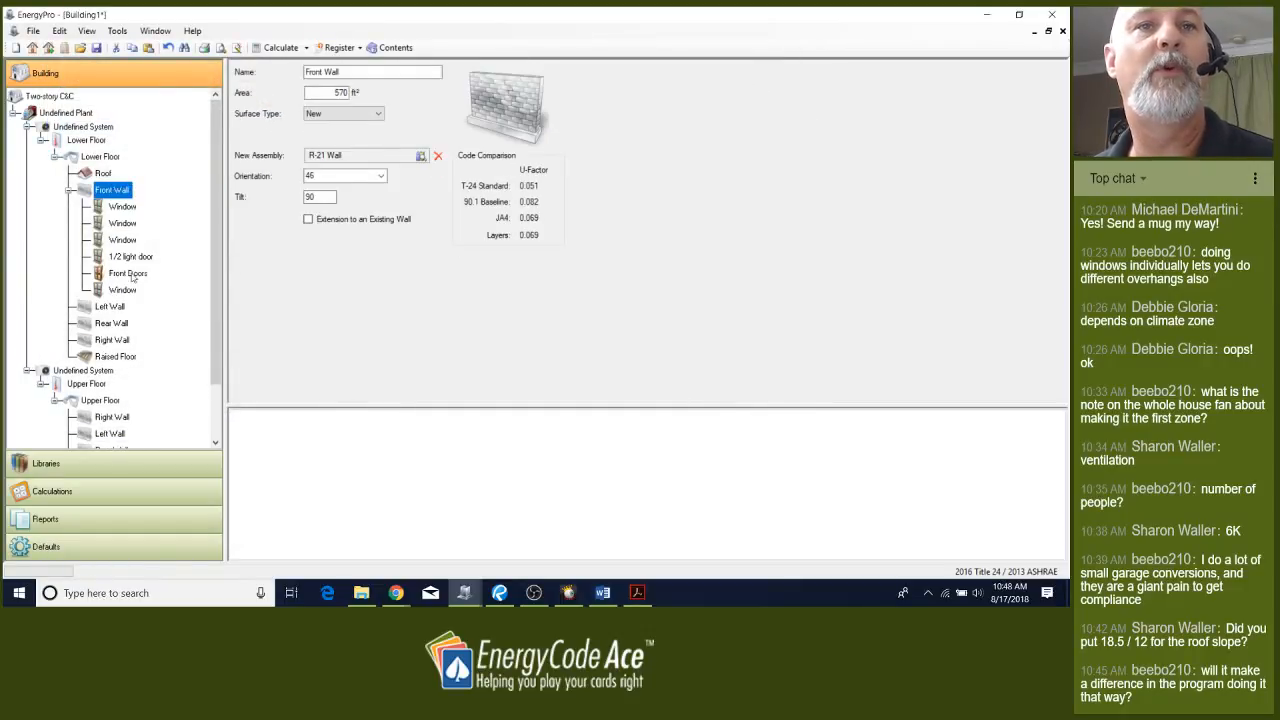
click(122, 290)
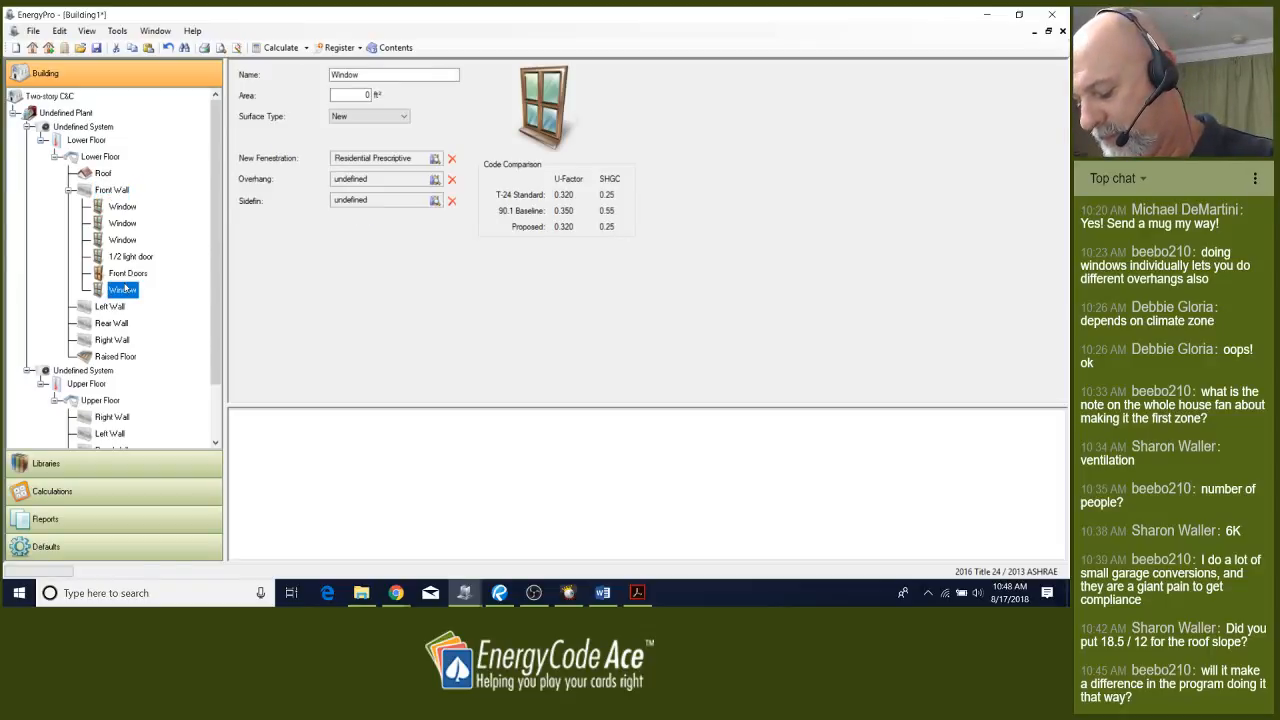
click(350, 95)
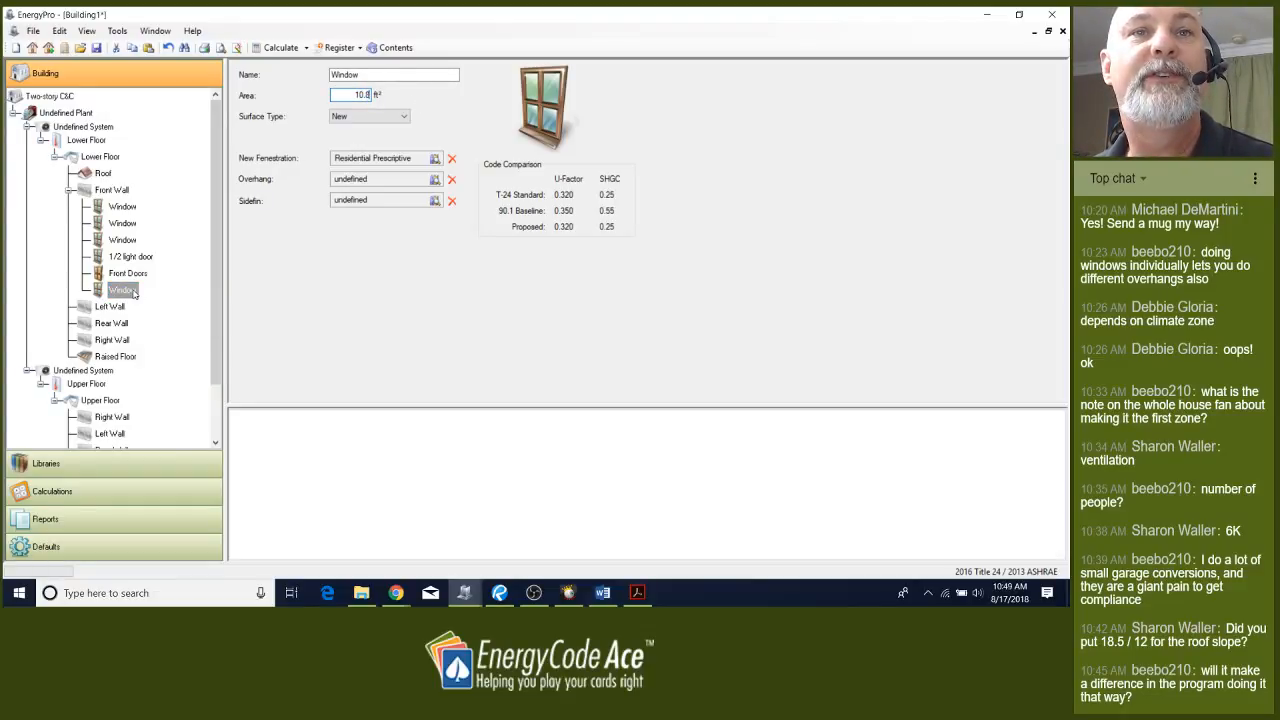
Add another 10.8 ft² window to the lower floor's front wall
click(113, 192)
right_click(118, 192)
click(131, 268)
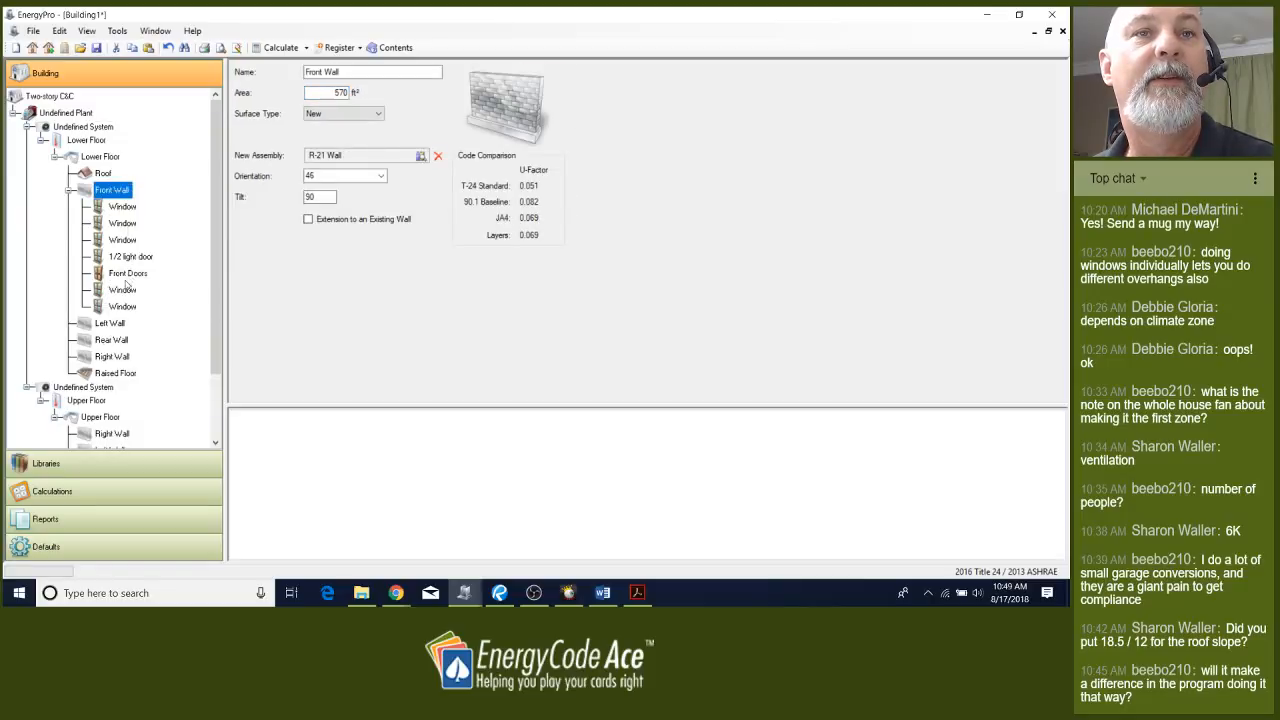
click(128, 308)
click(355, 94)
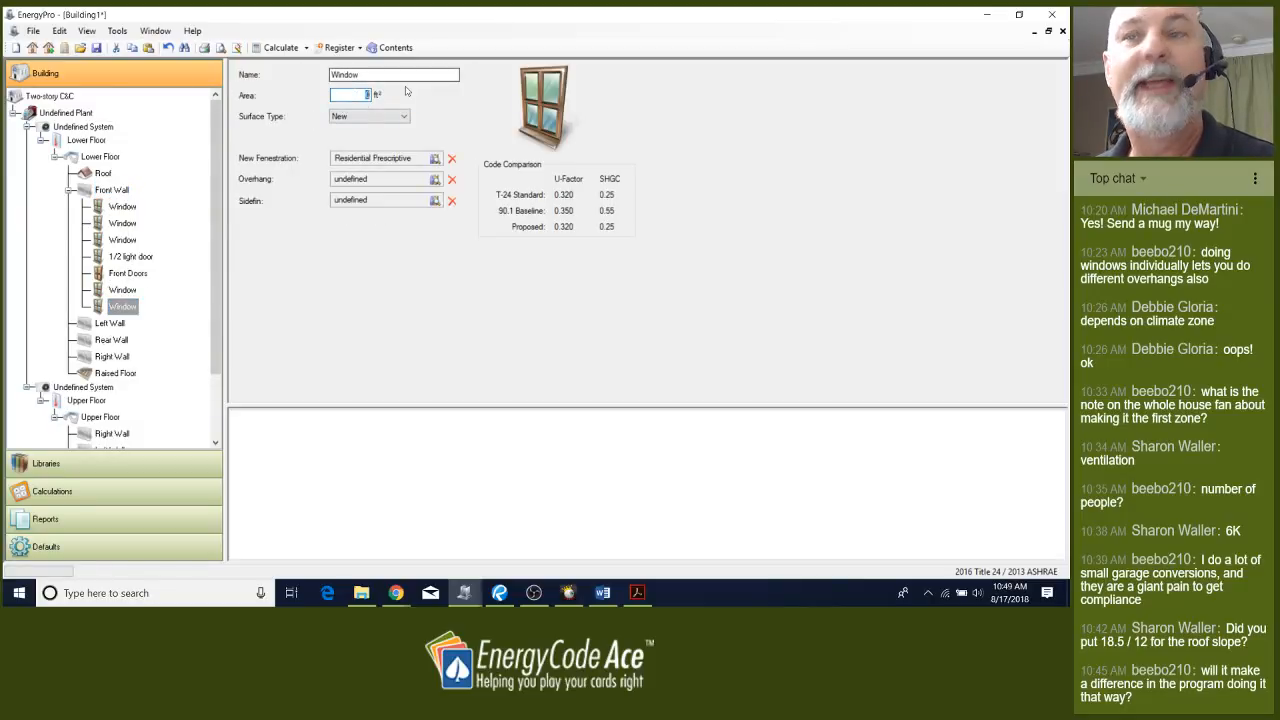
text(10.)
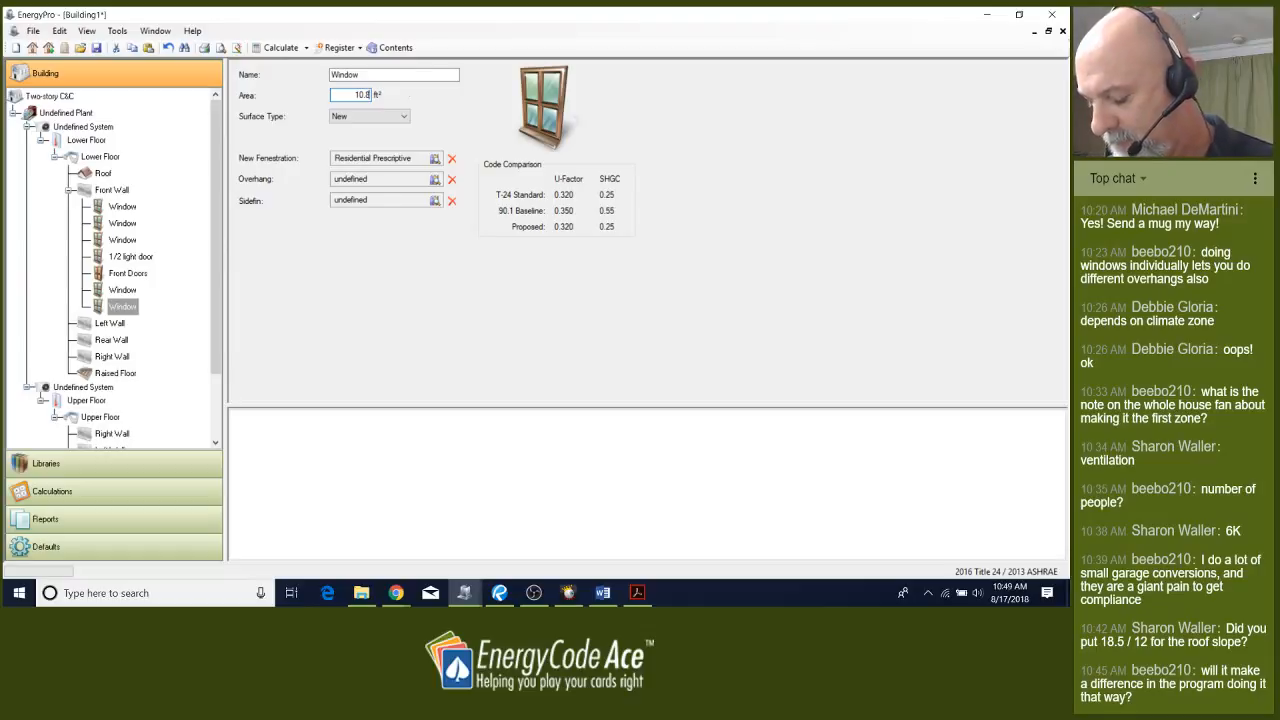
text(8)
Copy the front wall's third window, the 12.5 ft² one, and paste it onto the same wall
click(124, 240)
right_click(125, 240)
click(157, 260)
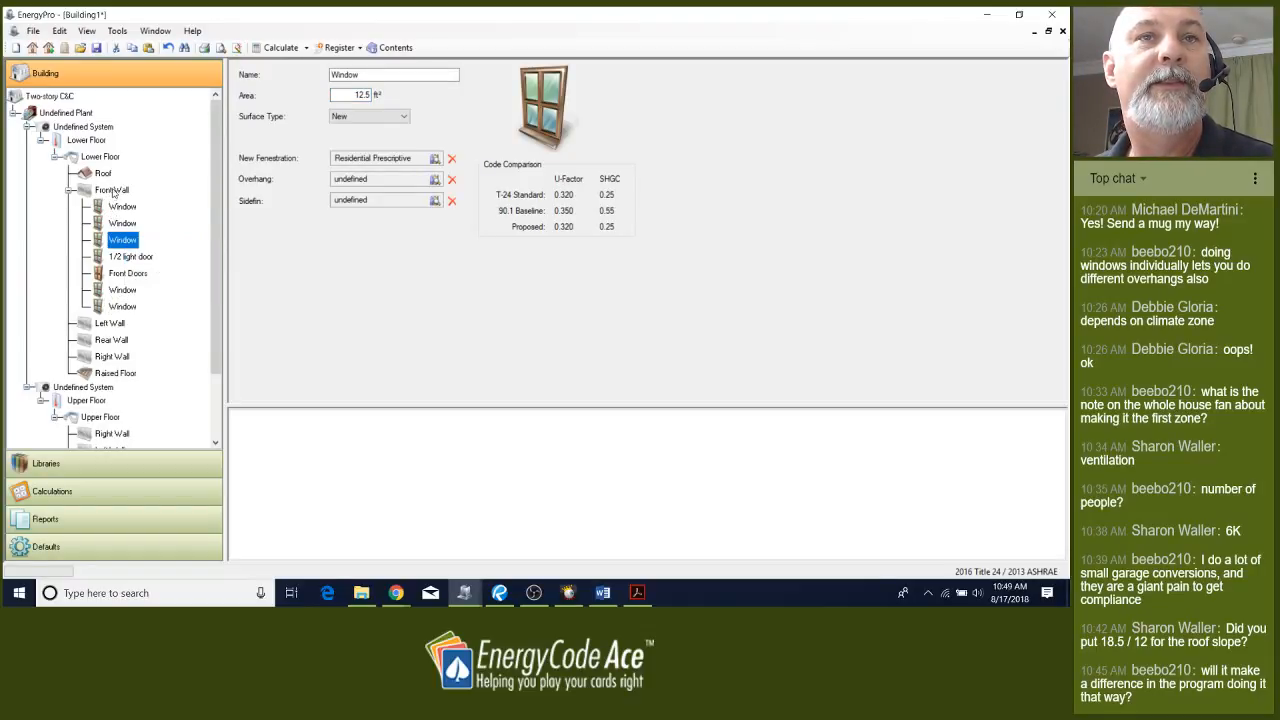
click(112, 190)
right_click(112, 190)
click(145, 262)
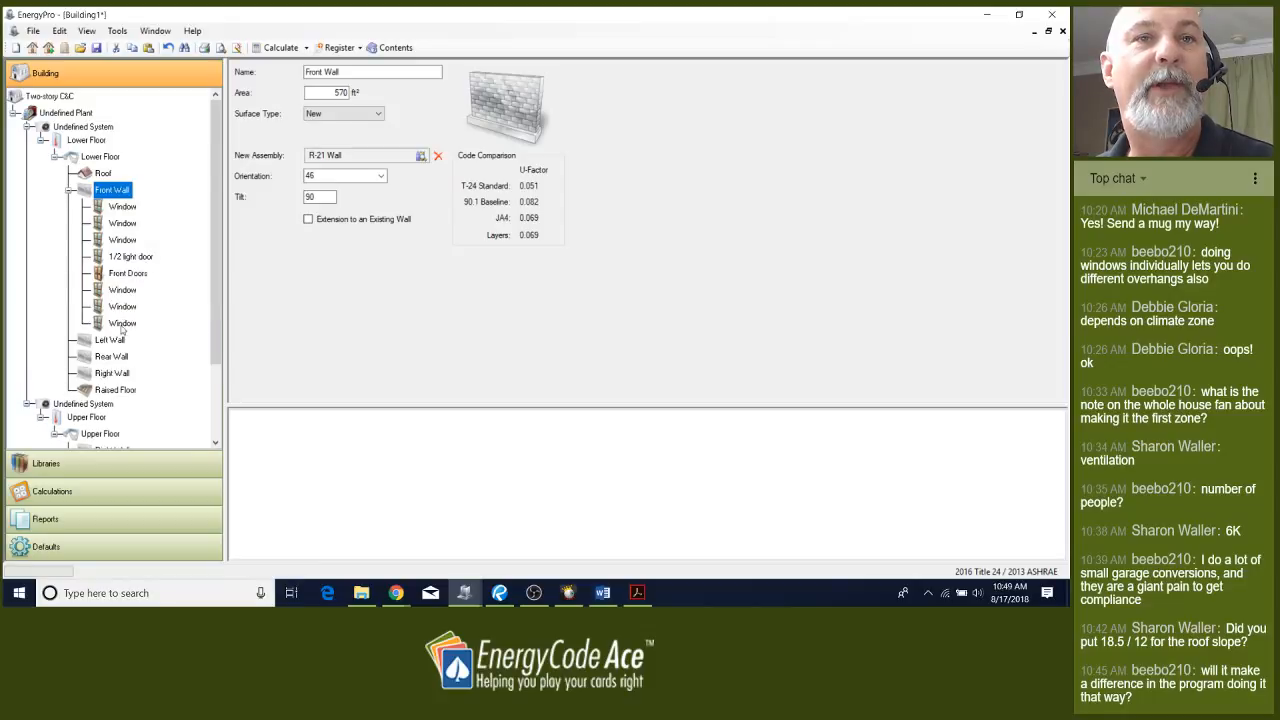
click(123, 323)
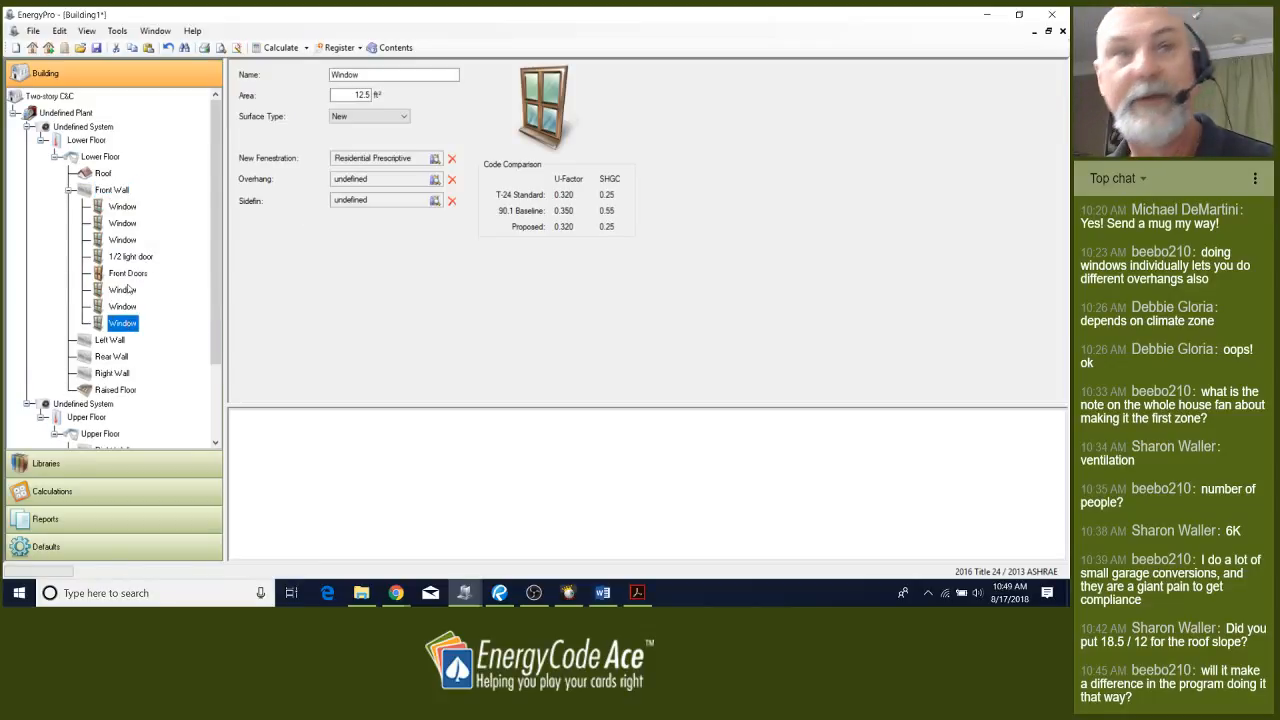
Copy the front wall's first window, the 15 ft² one, and paste it twice onto the same wall
click(125, 192)
click(124, 207)
right_click(126, 210)
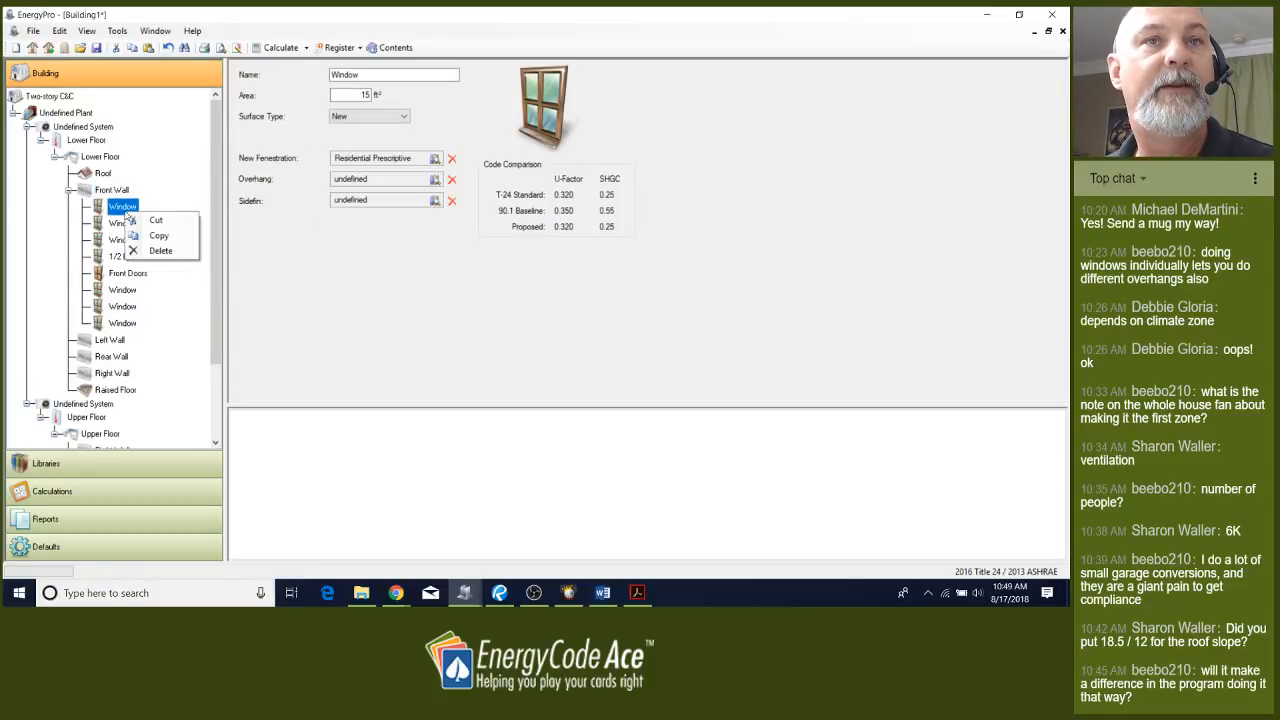
click(156, 236)
click(122, 193)
right_click(122, 193)
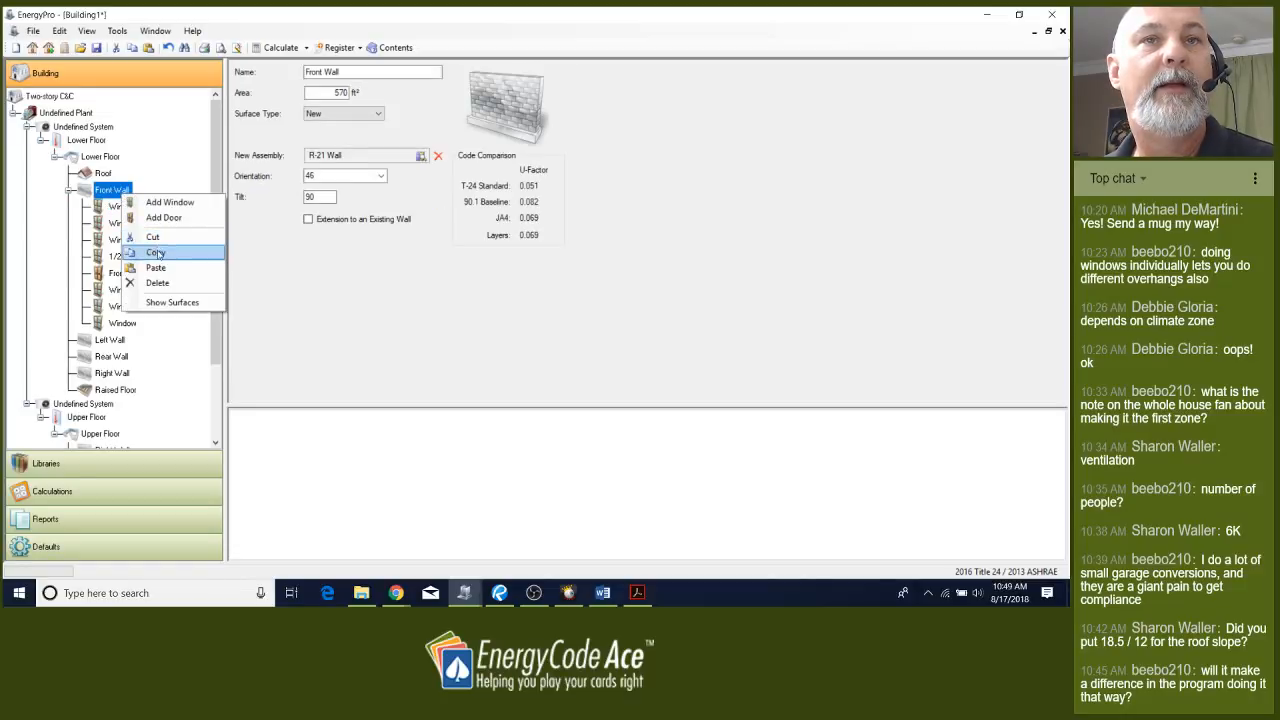
click(156, 267)
right_click(124, 190)
click(157, 264)
Add a window to the lower floor's left wall and set its area to 7 ft²
click(110, 372)
right_click(110, 372)
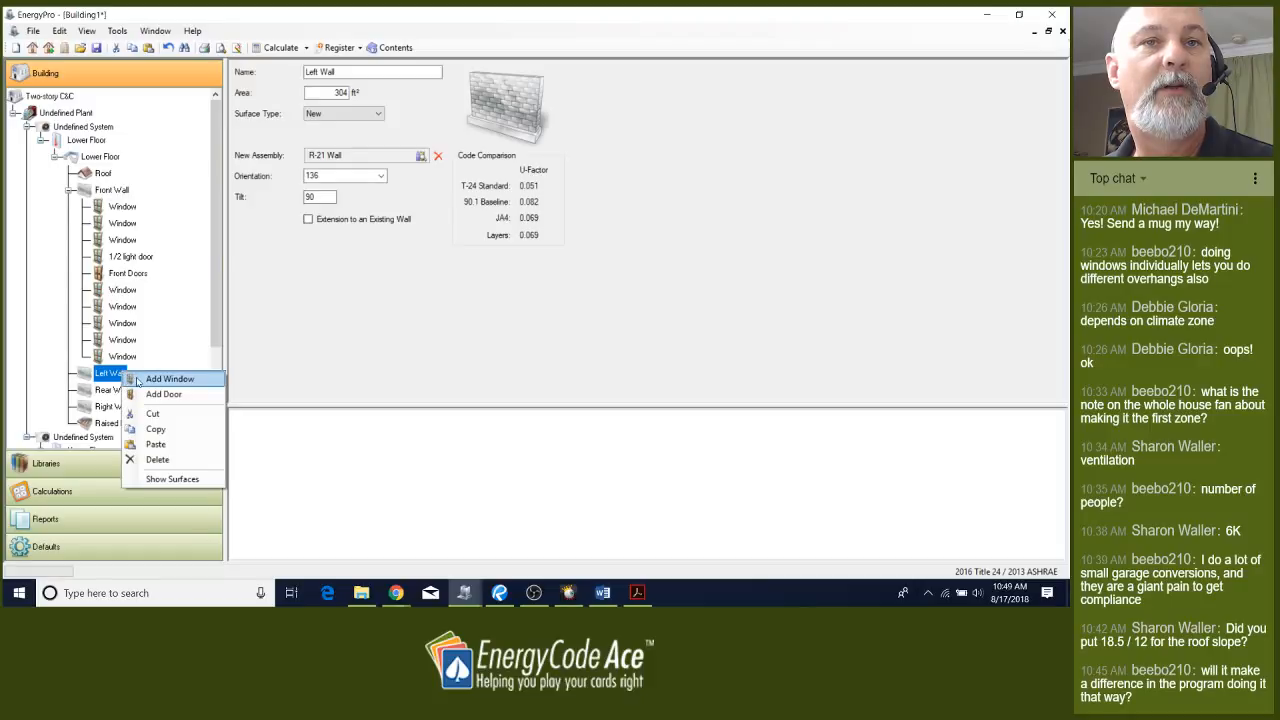
click(150, 443)
click(120, 390)
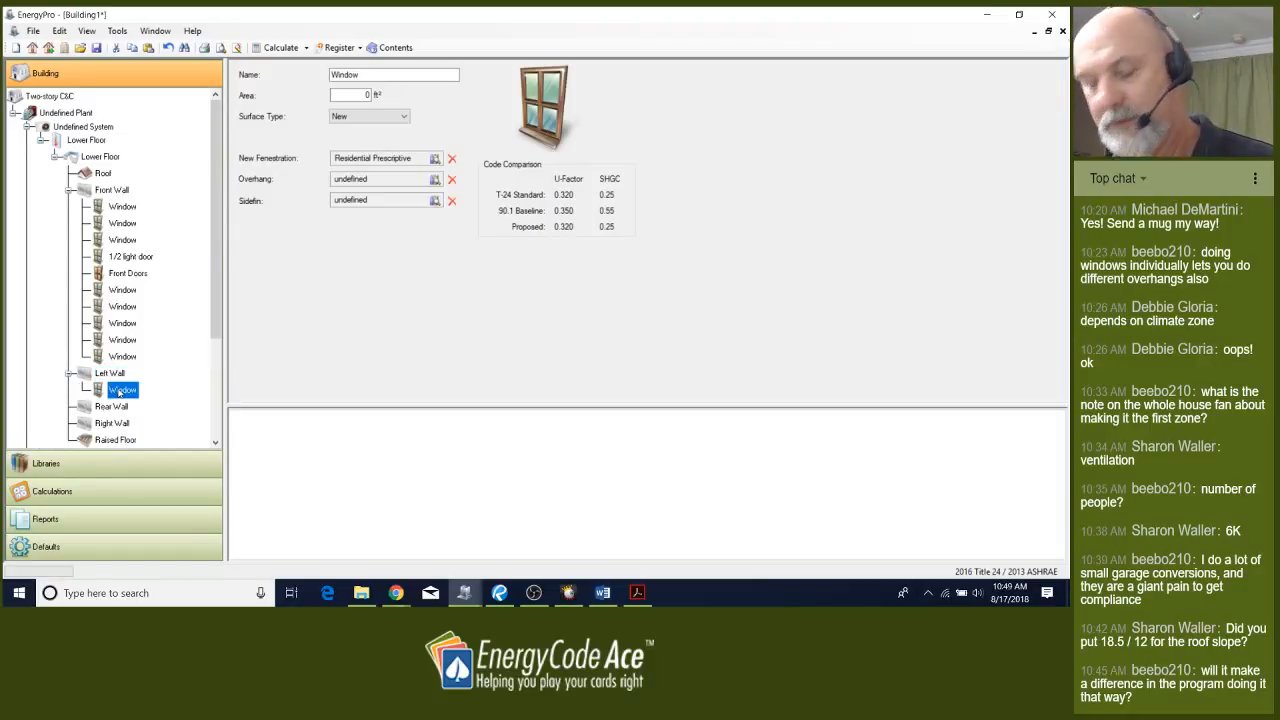
click(358, 94)
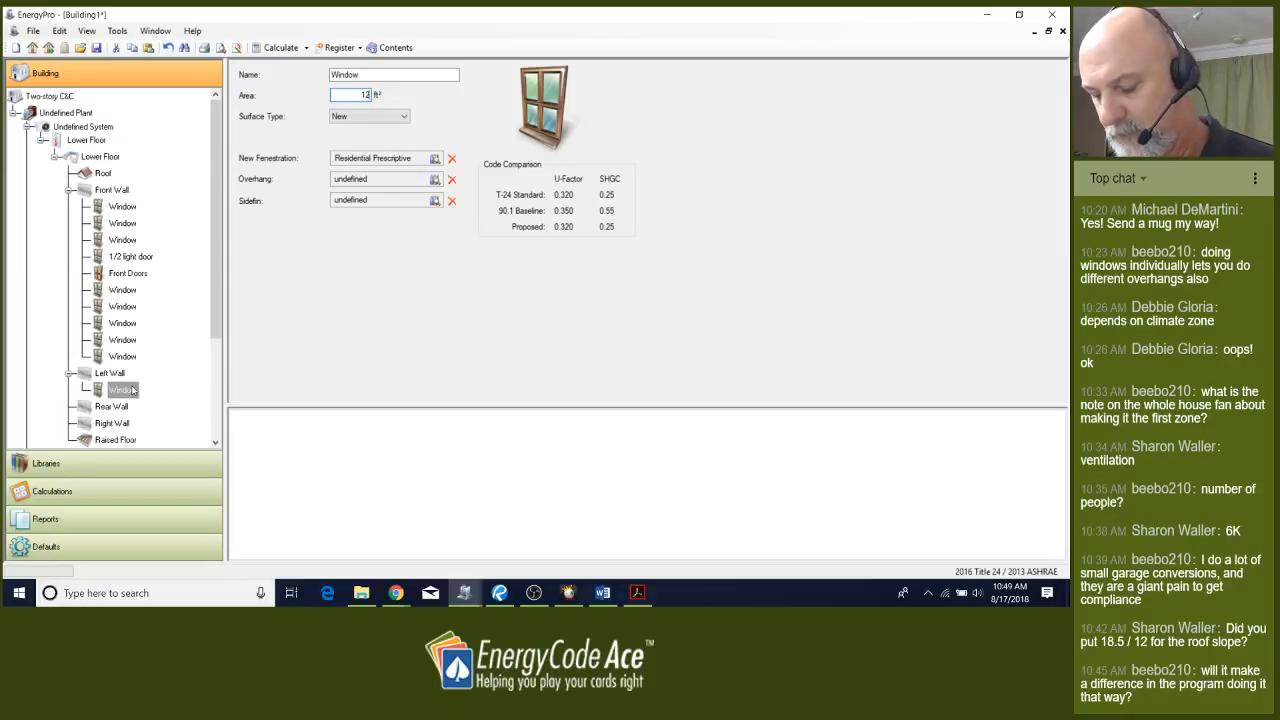
key(Return)
text(7)
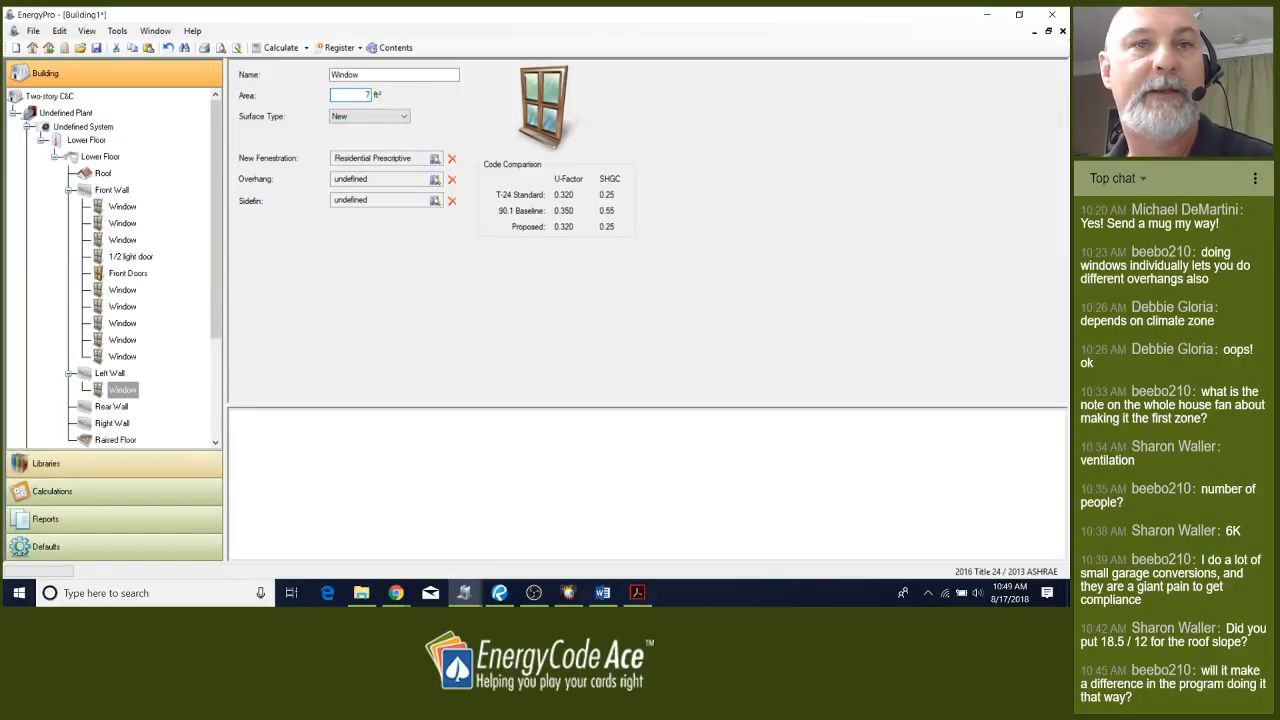
Duplicate the 7 ft² window on the lower floor's left wall
right_click(121, 389)
click(142, 413)
right_click(114, 386)
click(117, 408)
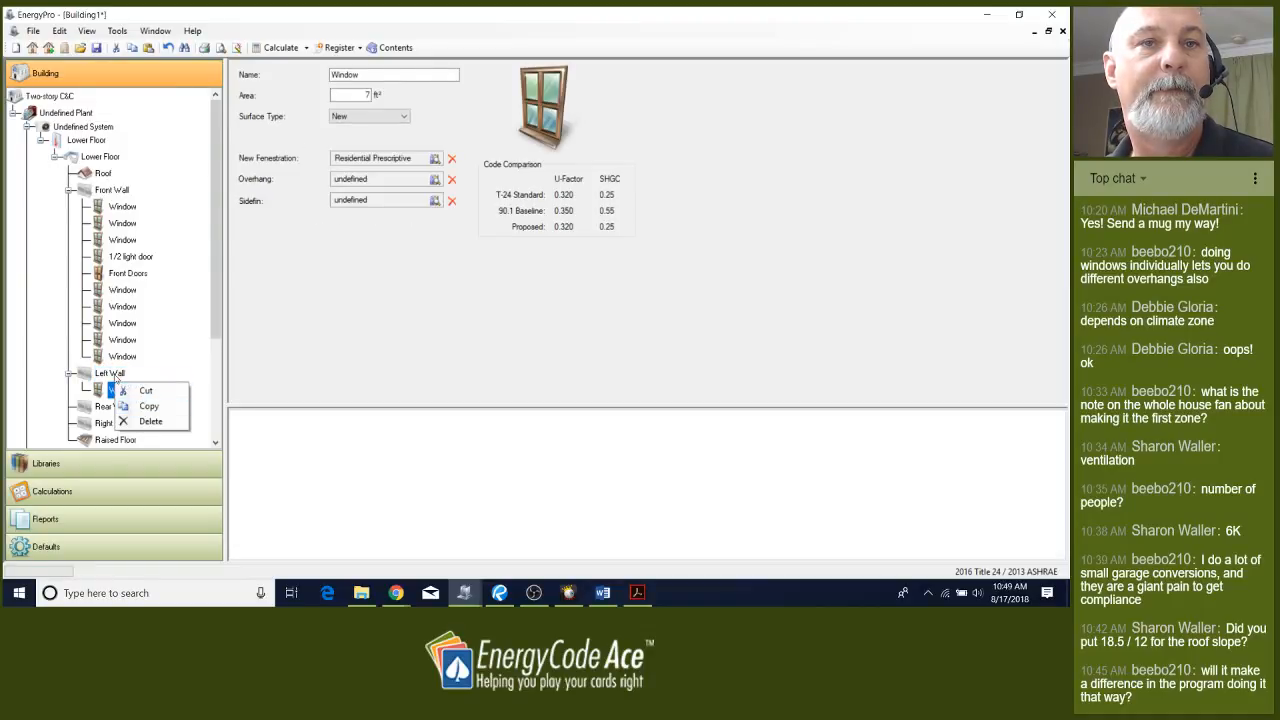
right_click(112, 374)
click(147, 450)
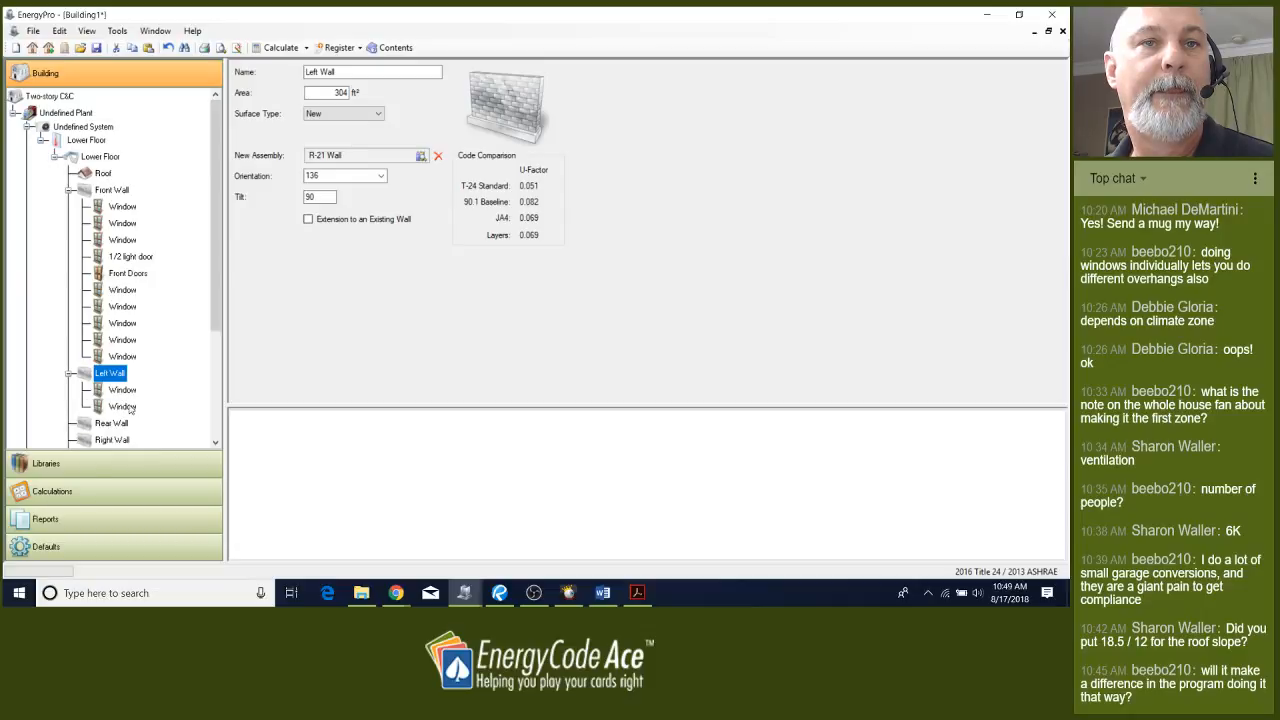
Add a third window to the lower floor's left wall and set its area to 9 ft²
right_click(112, 374)
click(149, 383)
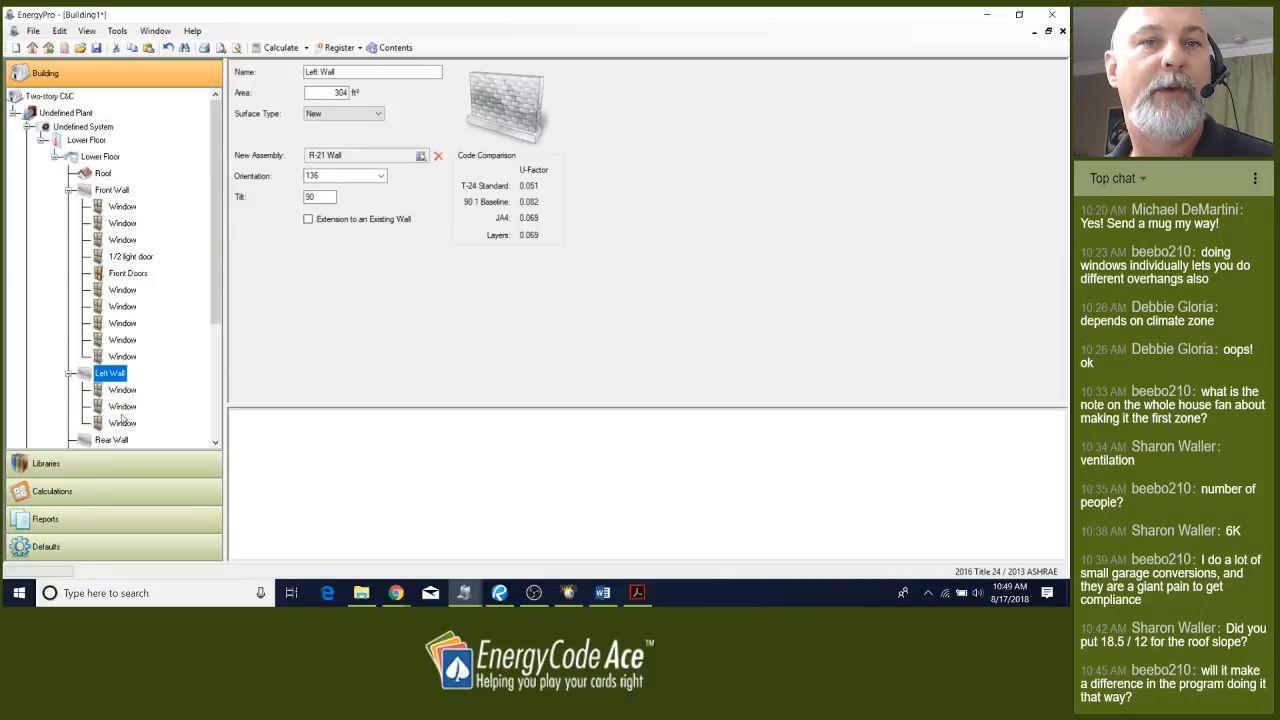
click(122, 424)
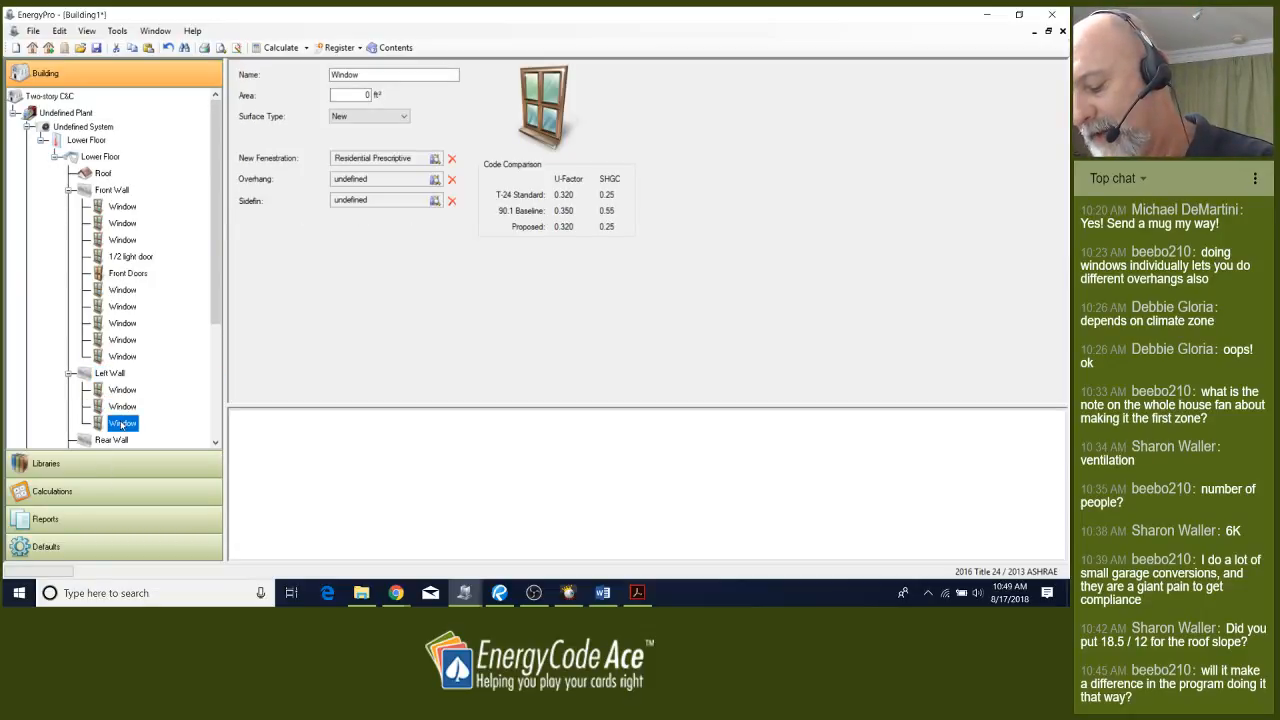
click(370, 95)
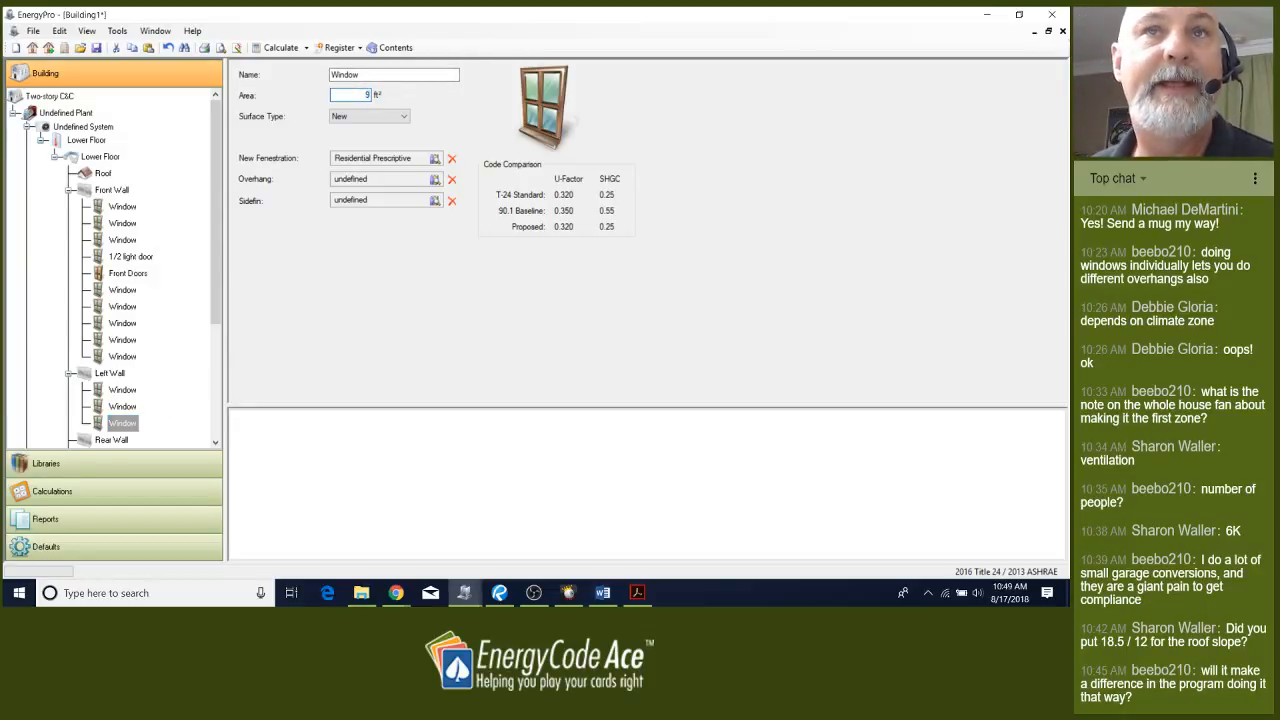
Copy the front wall's 1/2 light door onto the left wall, rename the copy French Door and set its area to 20 ft²
click(143, 258)
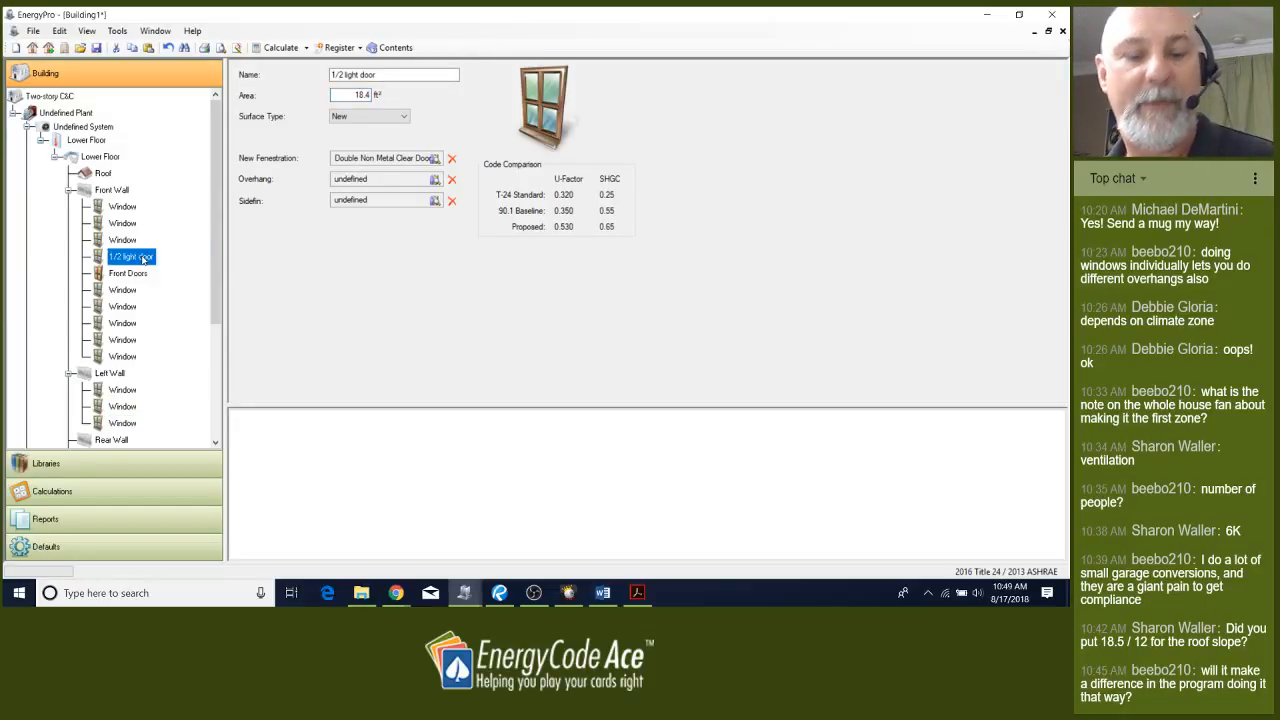
right_click(116, 374)
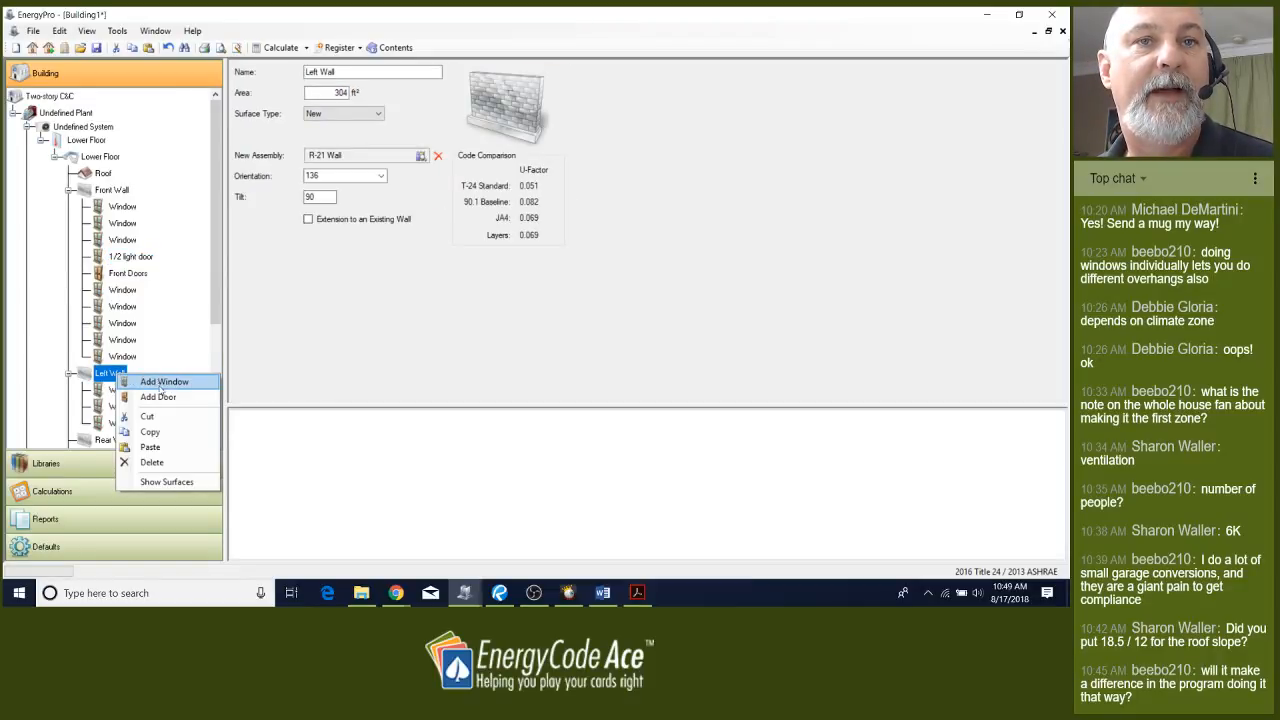
click(150, 447)
drag(385, 76, 265, 75)
text(French Door)
key(Tab)
text(2)
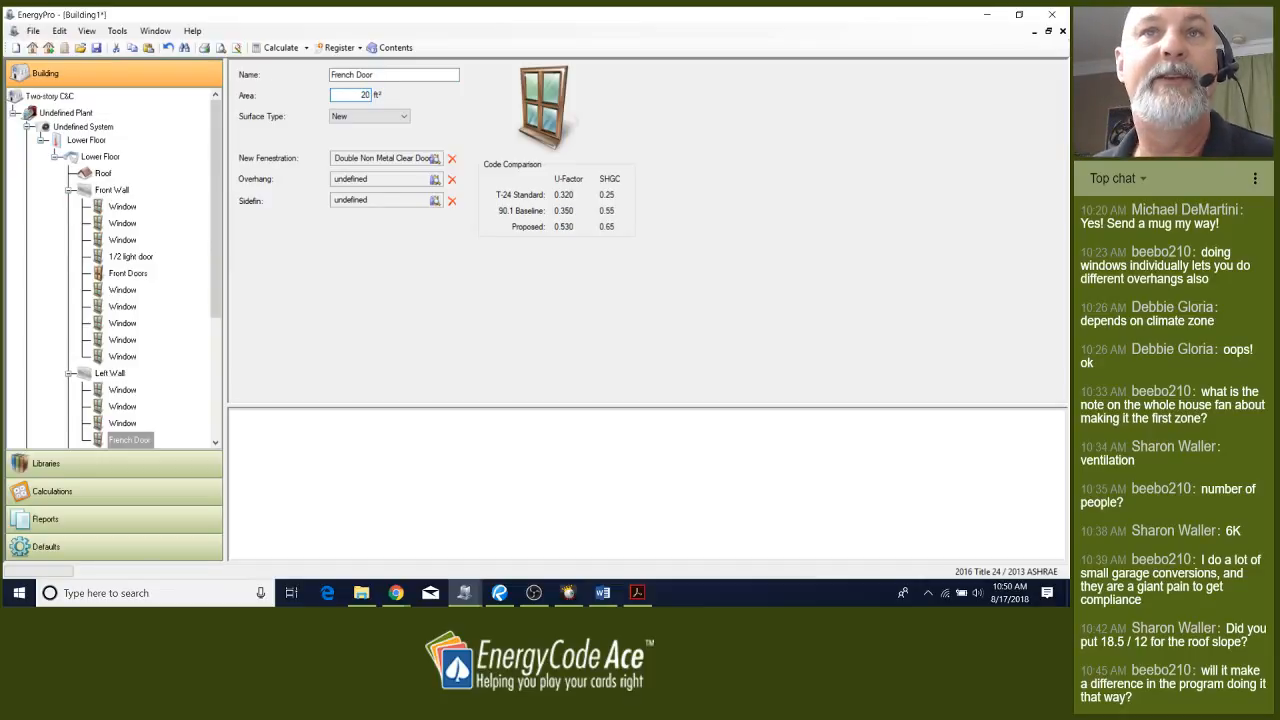
Add a window to the lower floor's rear wall and set its area to 7.5 ft²
scroll(190, 300, down, 4)
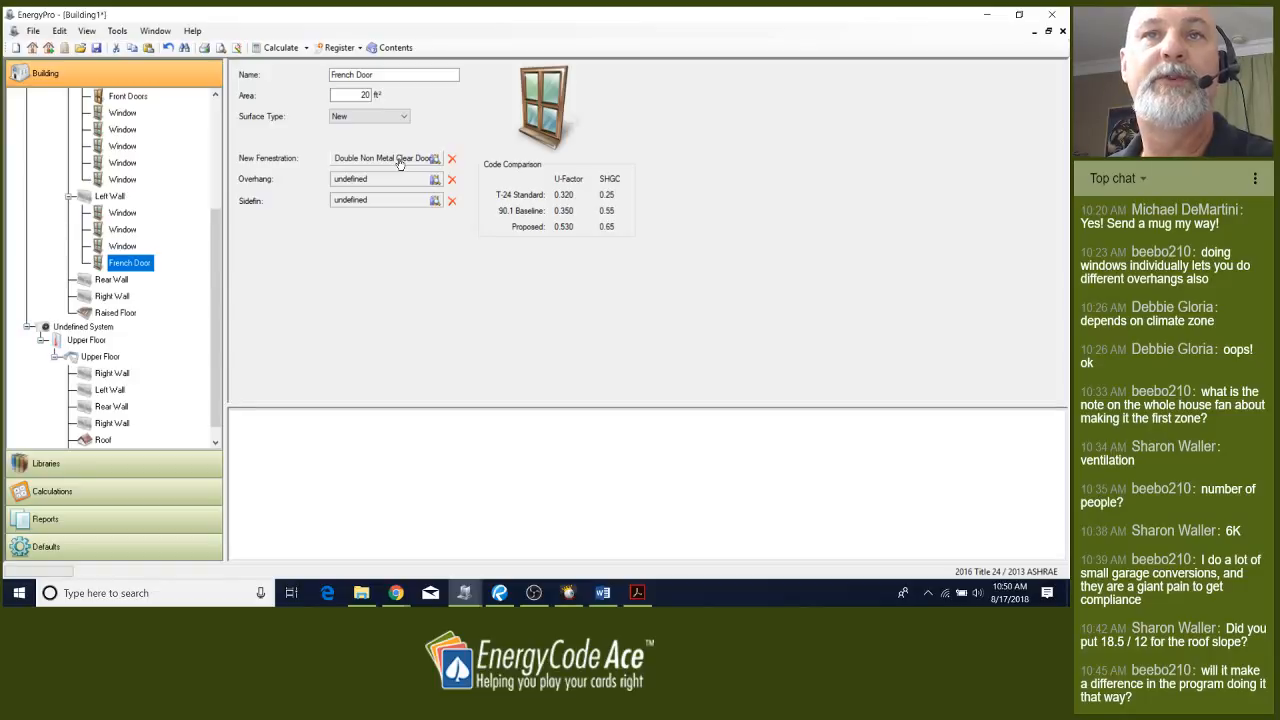
right_click(112, 279)
click(157, 294)
click(116, 296)
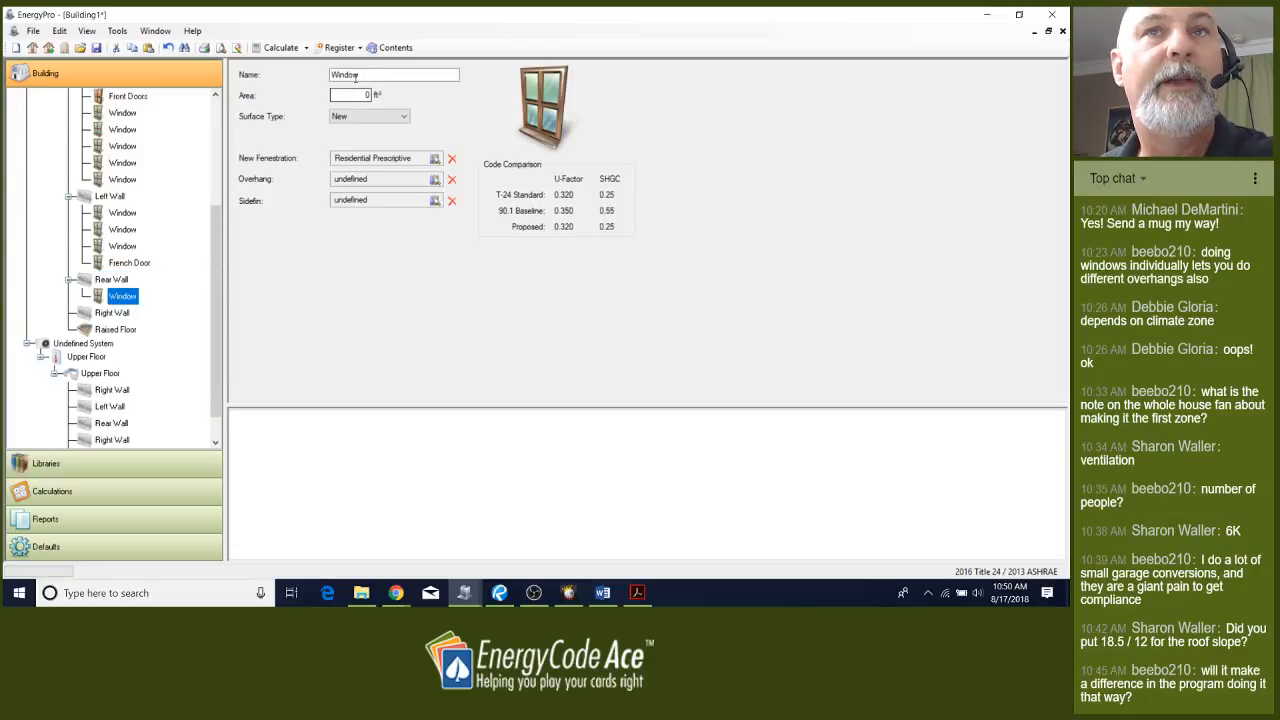
click(366, 96)
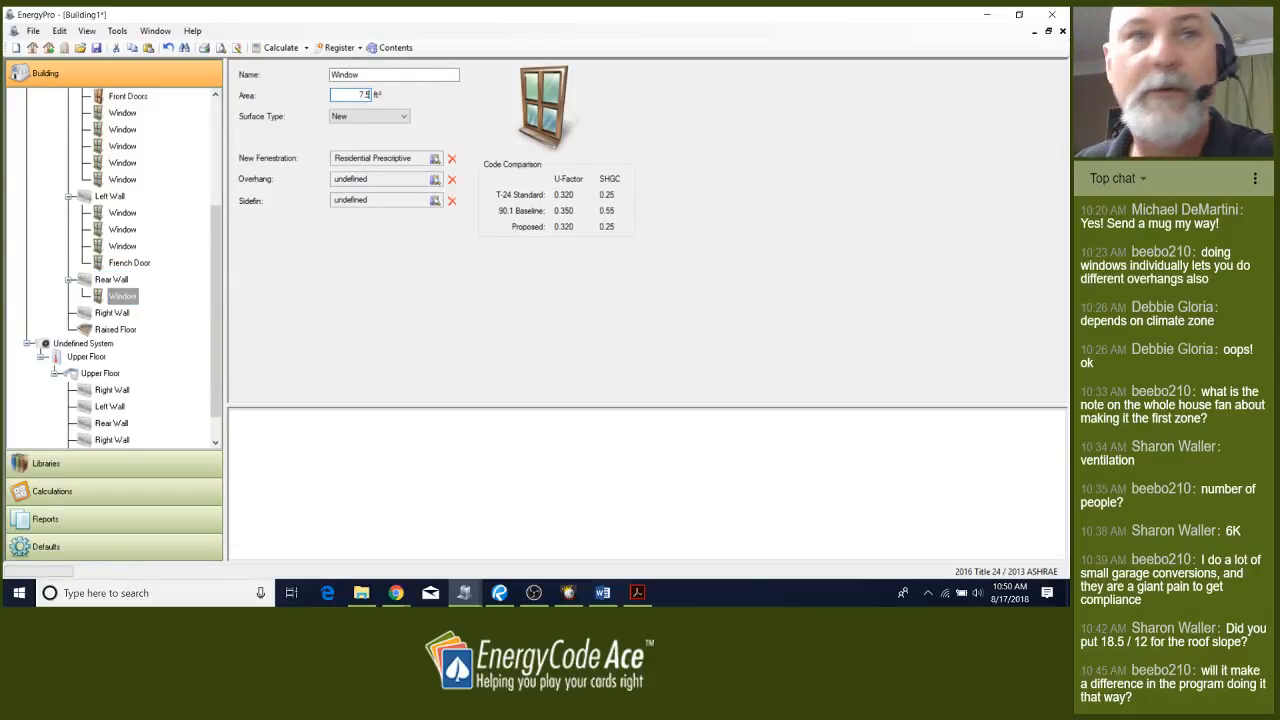
Add a second window to the lower floor's rear wall and set its area to 10 ft²
click(111, 280)
right_click(111, 283)
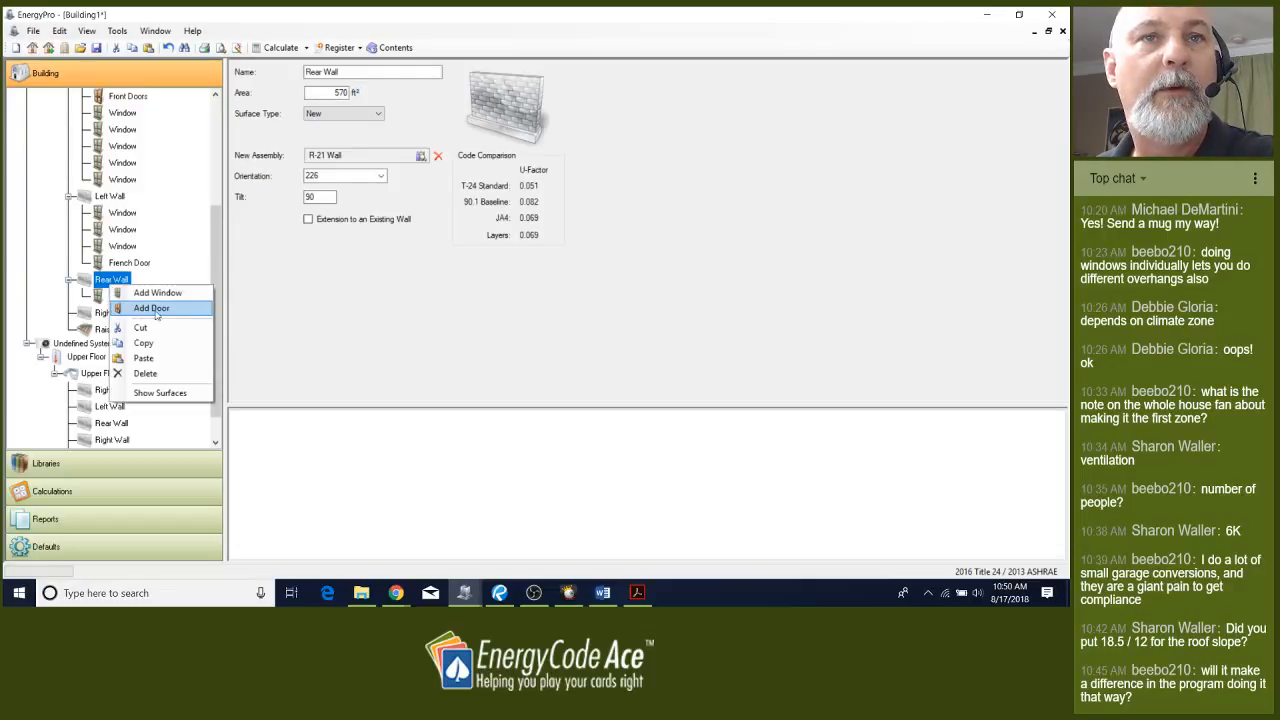
click(158, 293)
click(362, 96)
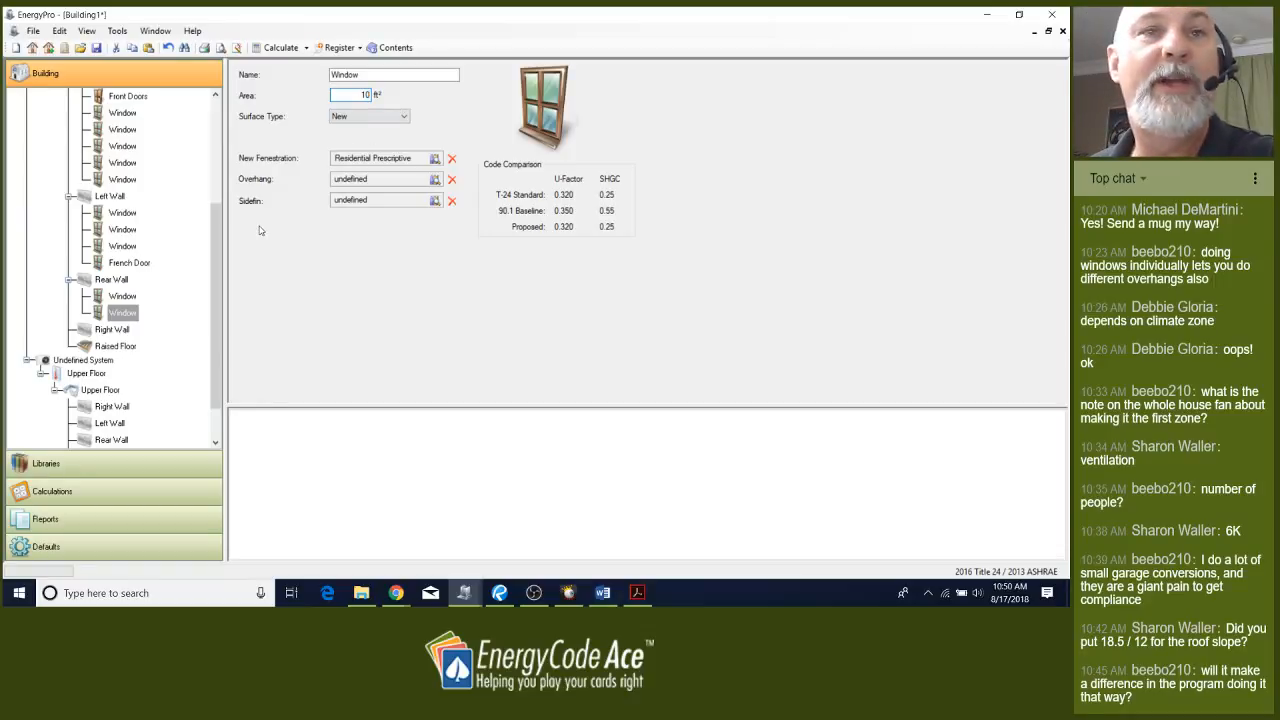
Add a third window to the lower floor's rear wall and set its area to 8.8 ft²
click(112, 279)
right_click(113, 280)
click(158, 287)
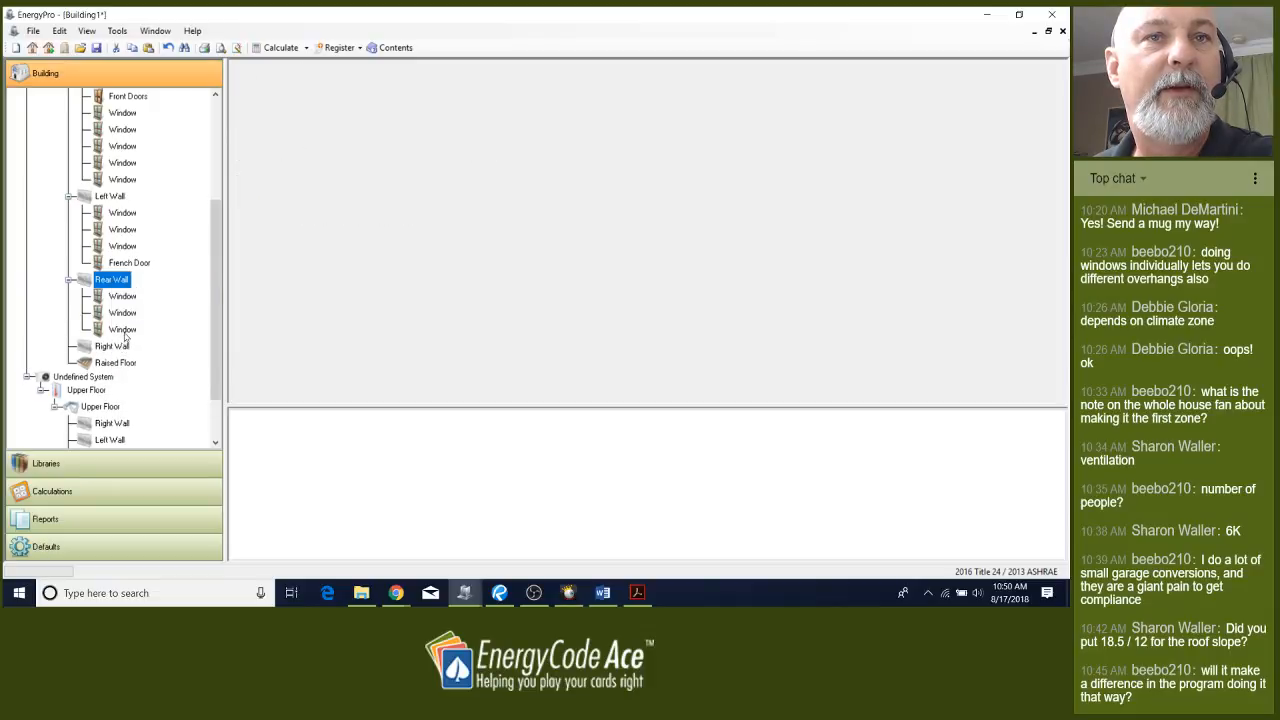
click(354, 97)
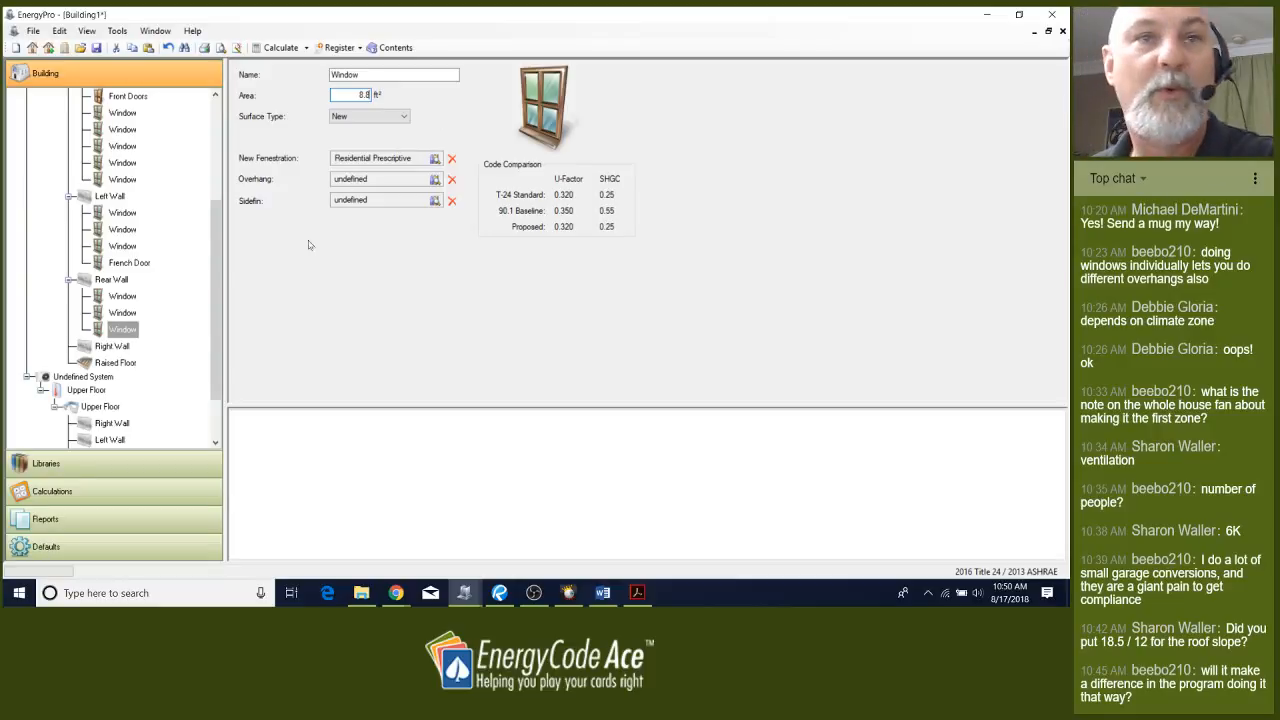
Copy the rear wall's 8.8 ft² window and paste the copy onto the same lower-floor wall
right_click(121, 333)
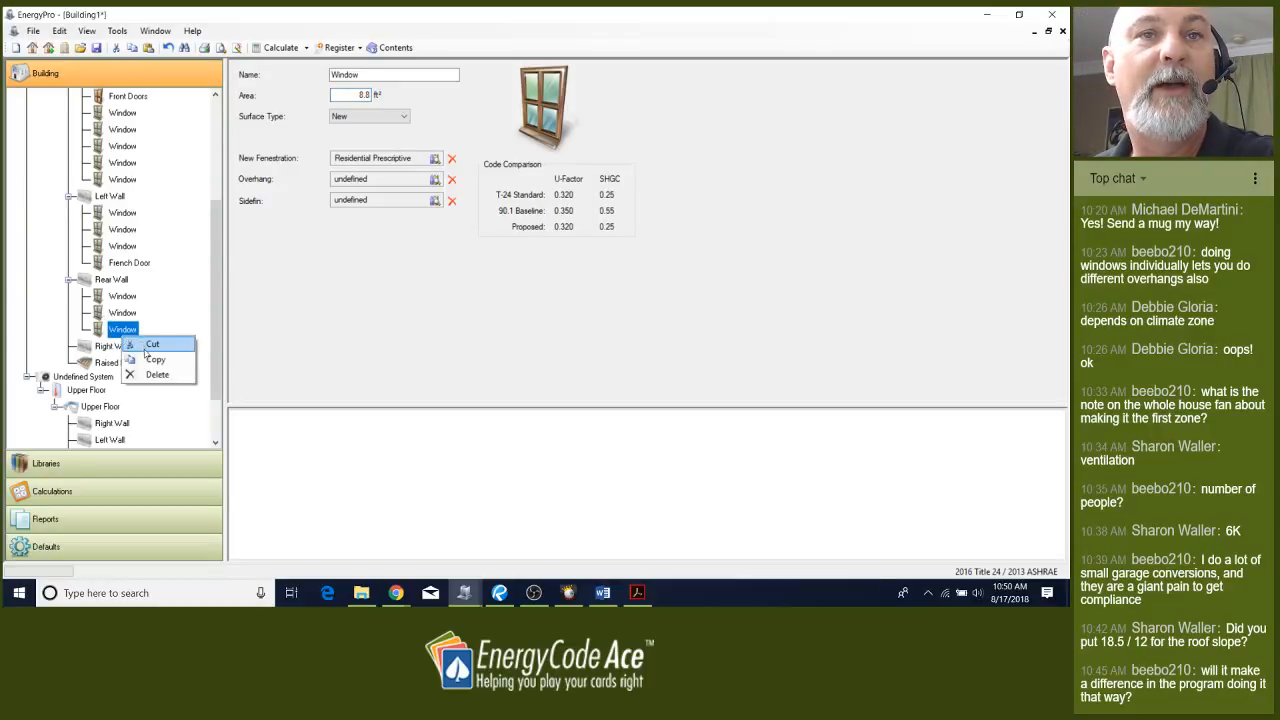
click(131, 332)
click(112, 280)
right_click(112, 280)
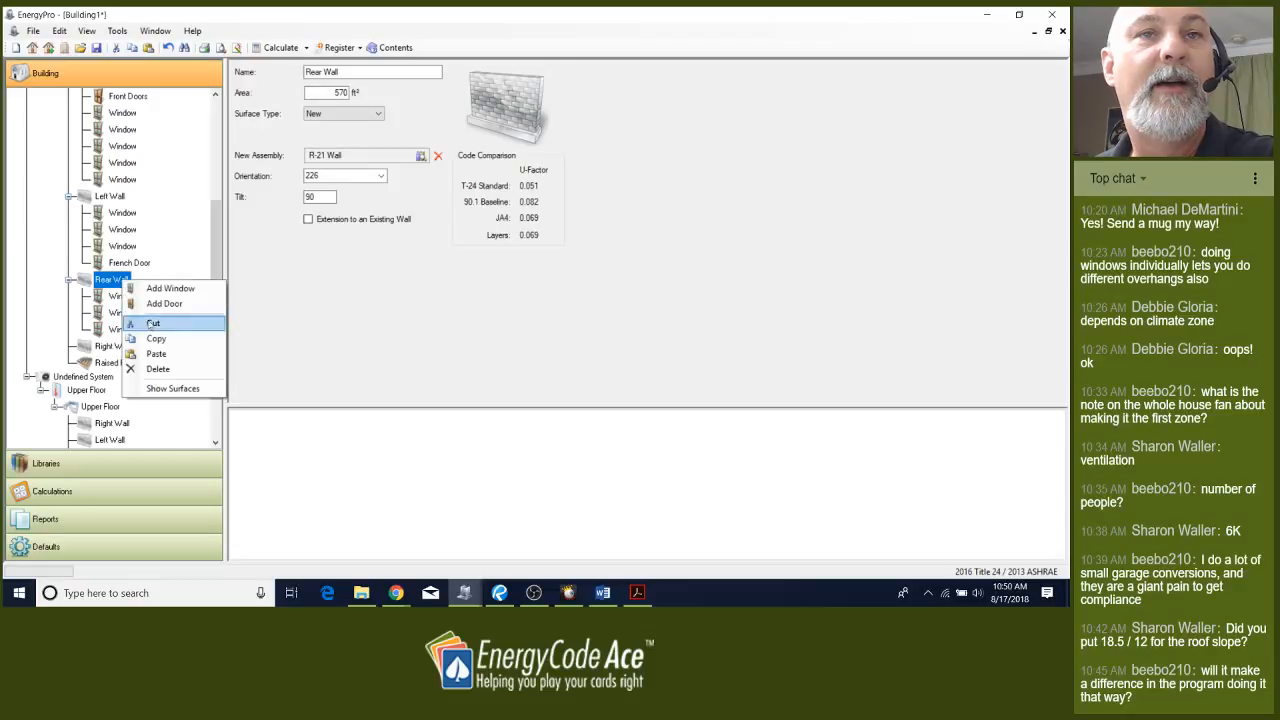
click(161, 354)
Add a fifth window to the lower floor's rear wall and set its area to 12.5 ft²
right_click(121, 289)
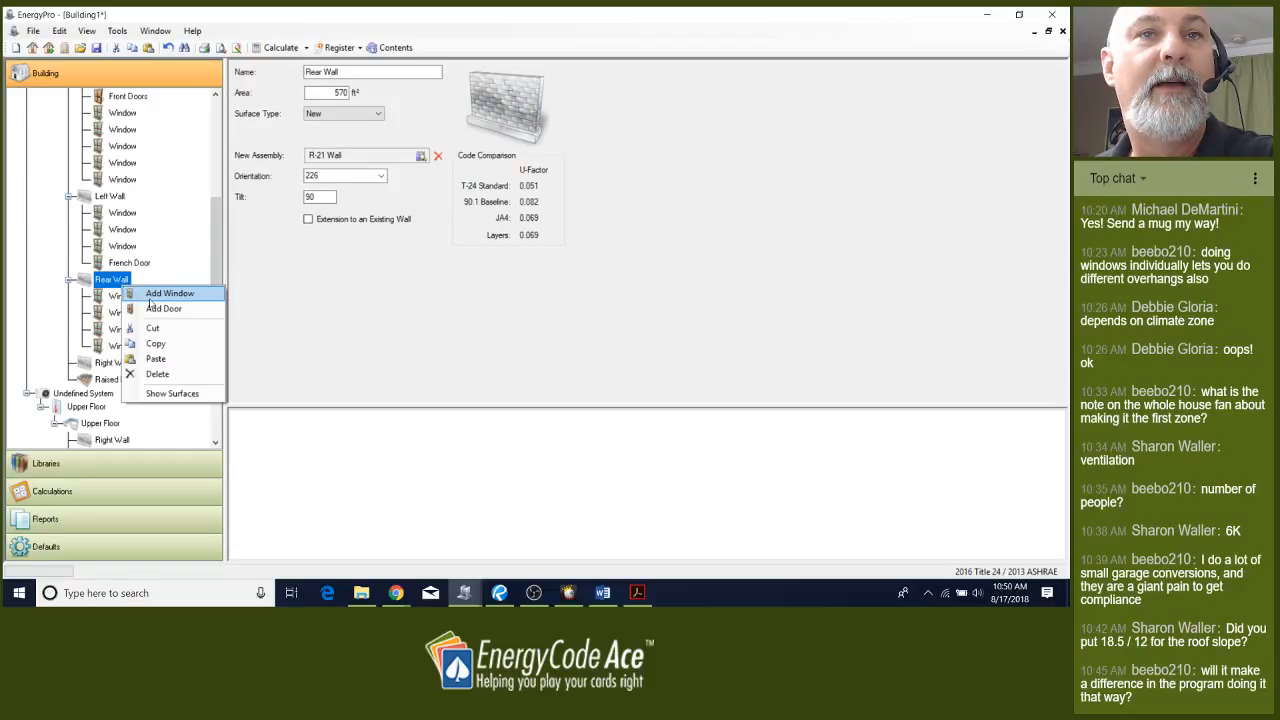
click(164, 362)
click(130, 363)
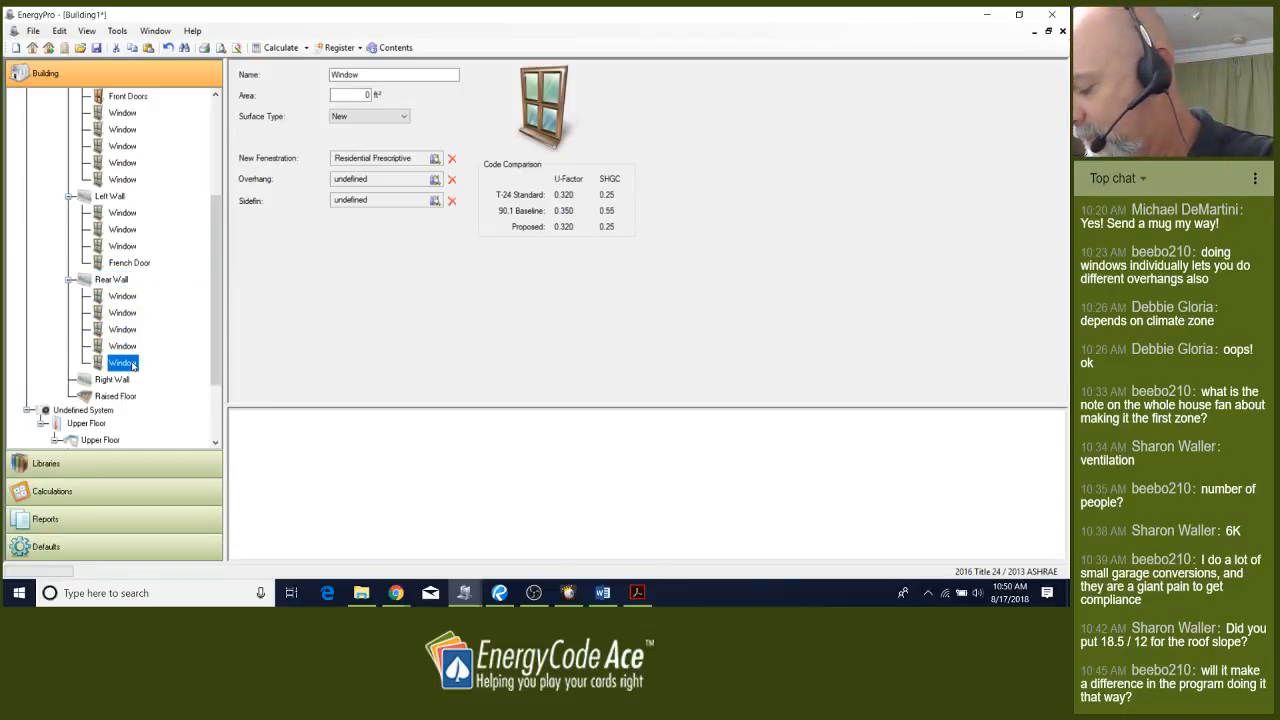
key(Tab)
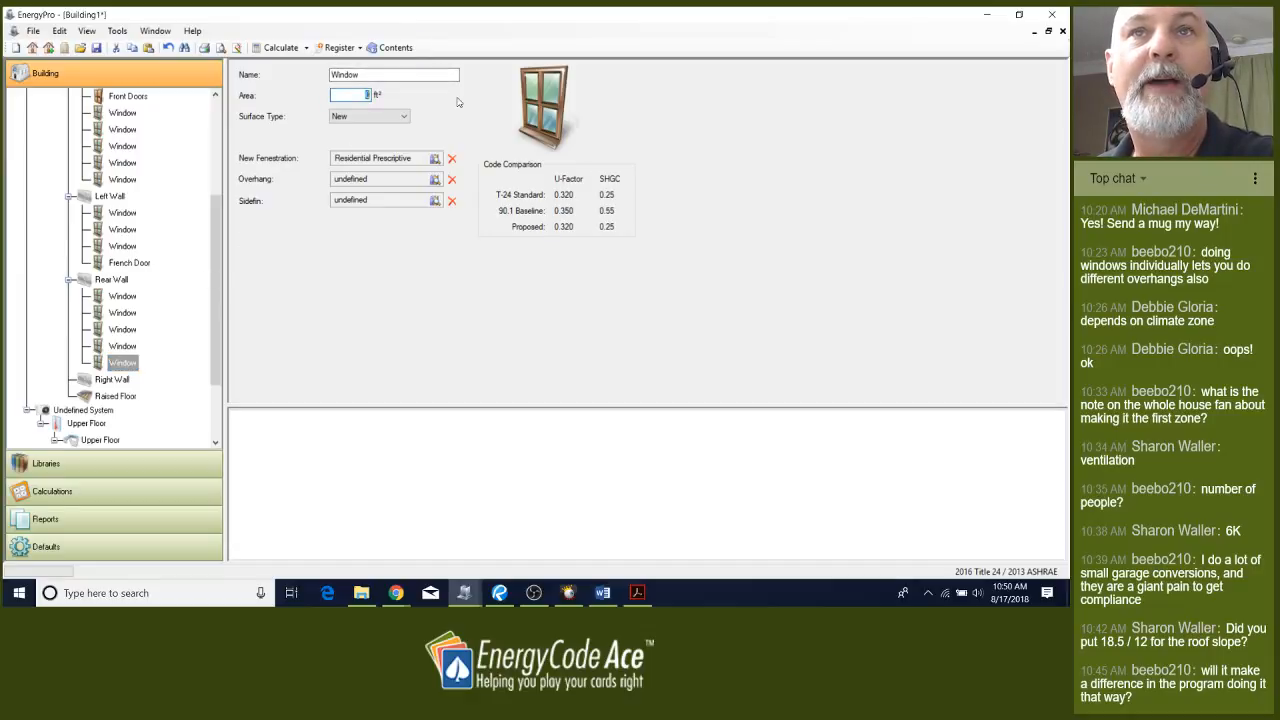
text(12.5)
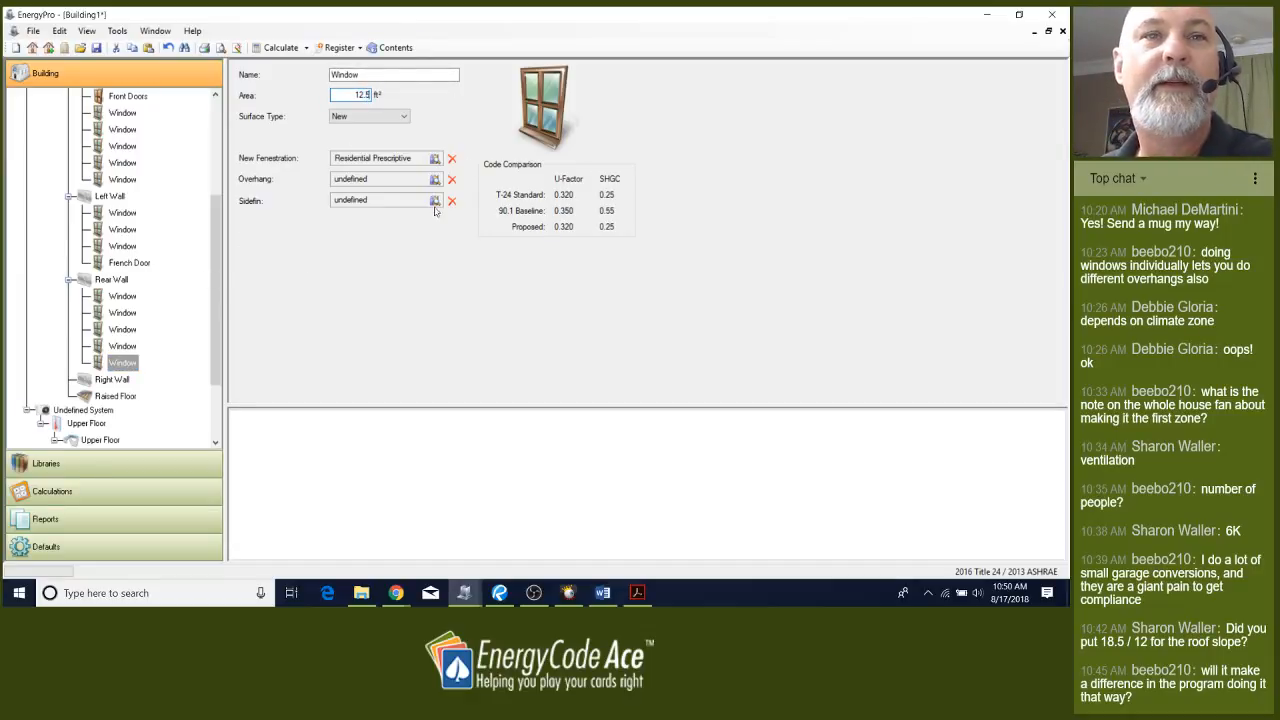
Add a sixth window to the lower floor's rear wall and set its area to 40 ft²
right_click(126, 285)
click(168, 360)
click(125, 378)
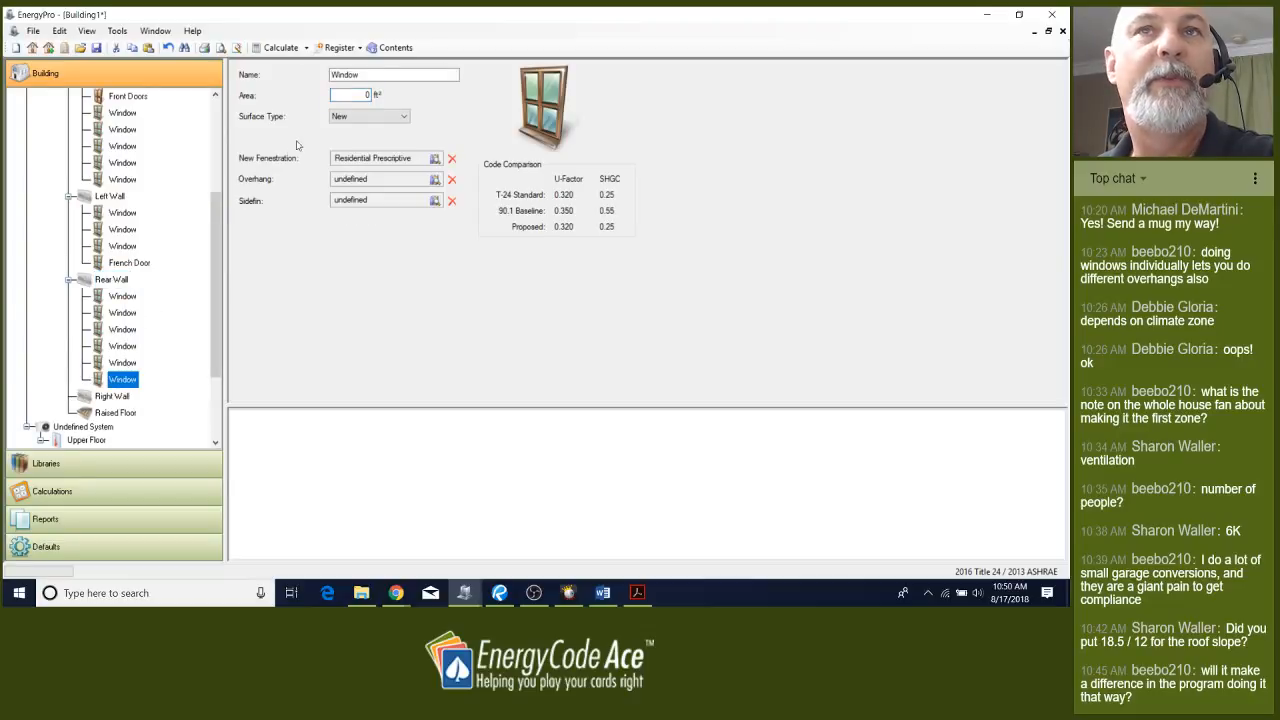
key(Tab)
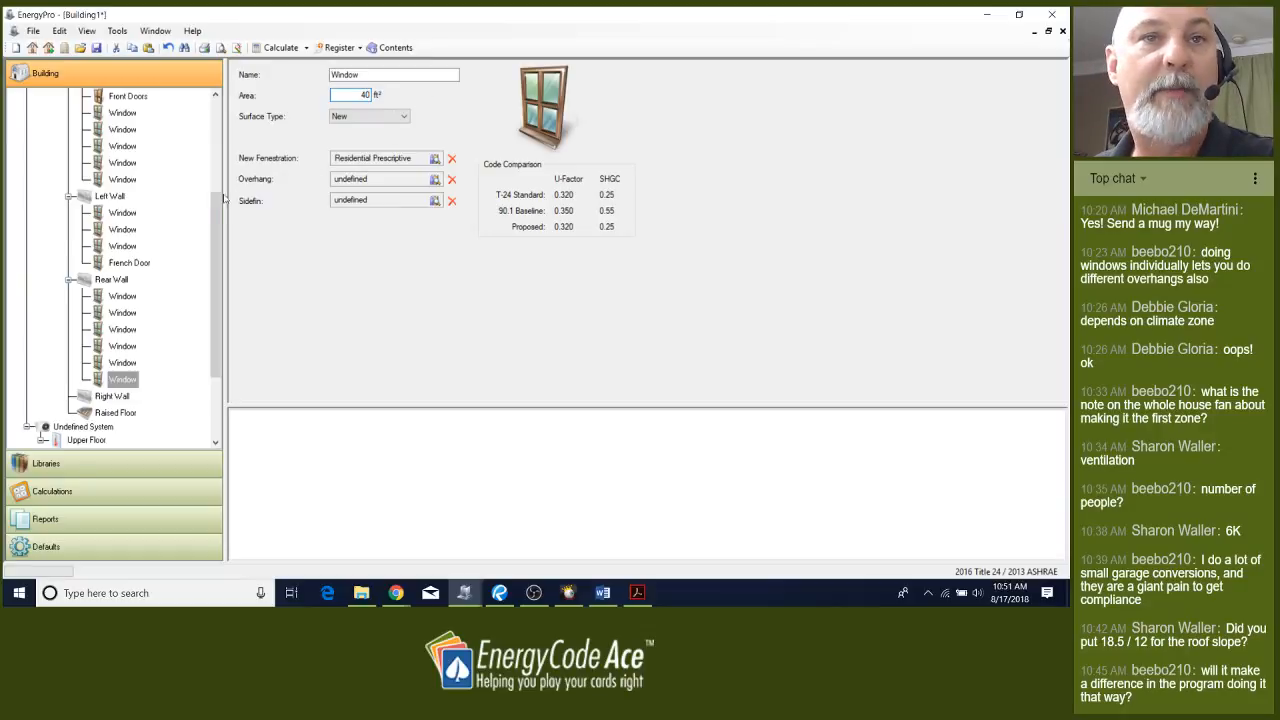
Copy the rear wall's 12.5 ft² window and paste the copy onto the same lower-floor wall
click(124, 363)
right_click(126, 363)
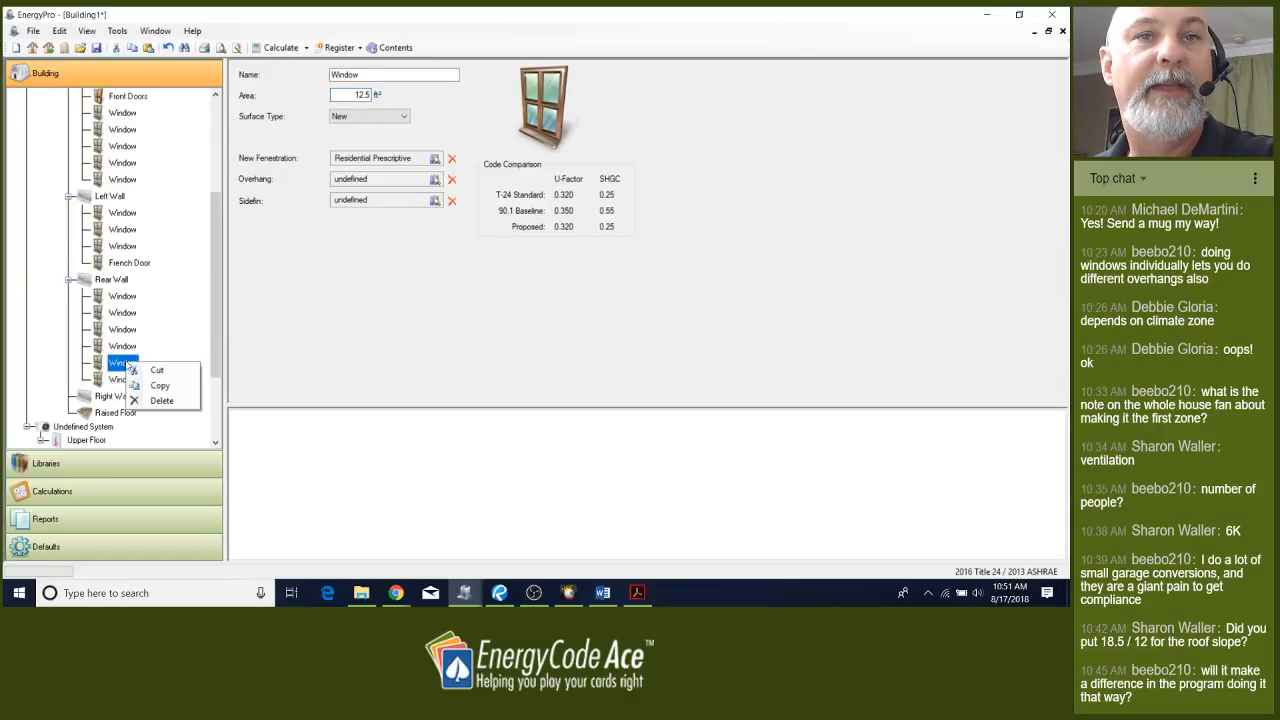
click(160, 384)
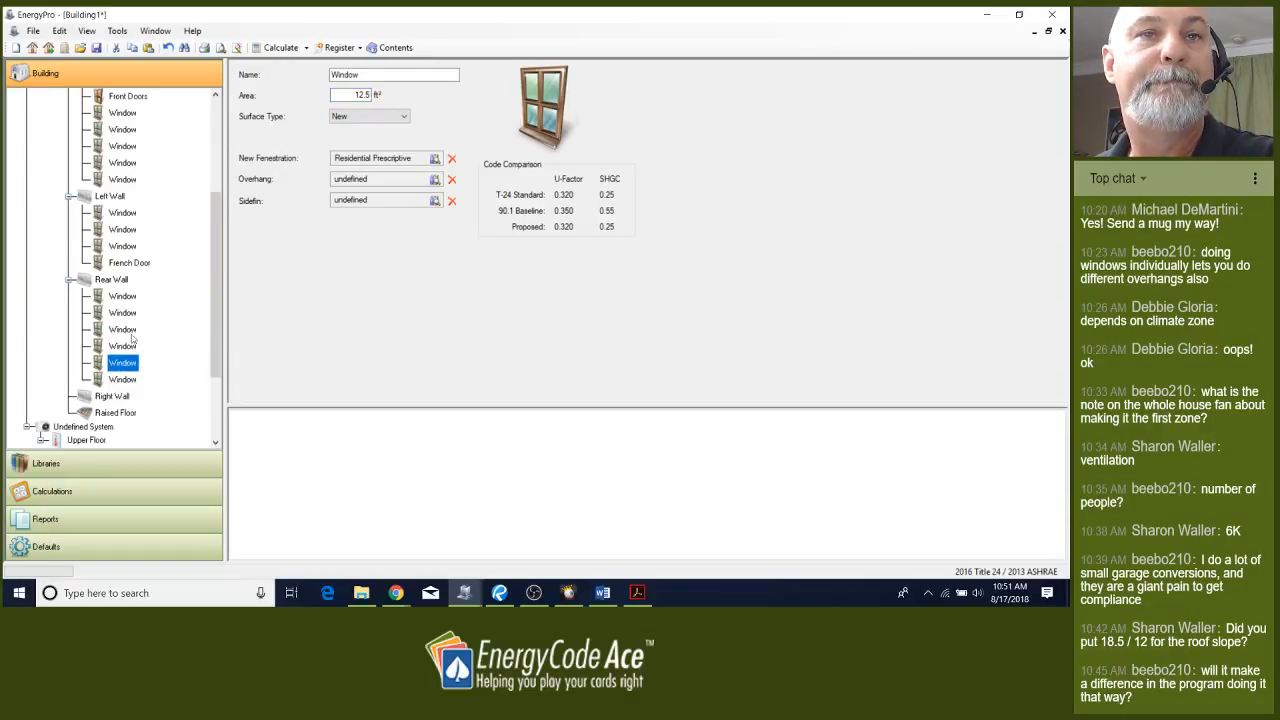
click(111, 279)
right_click(111, 279)
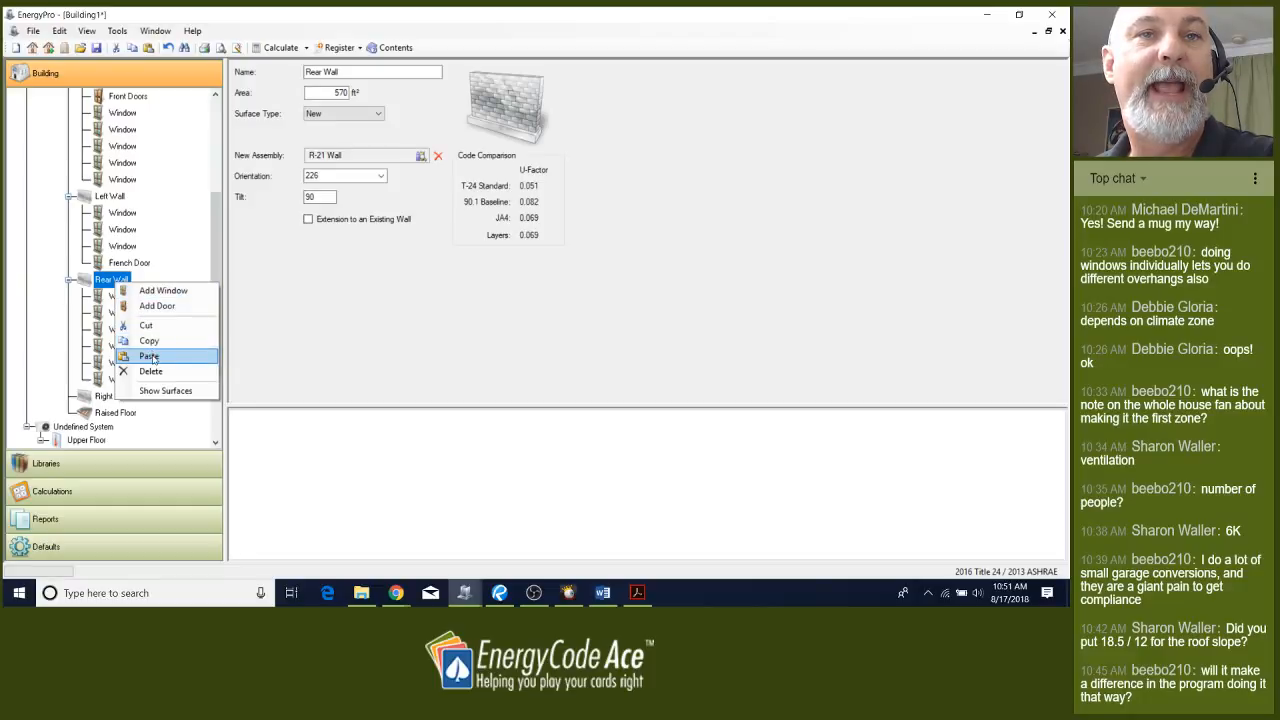
click(149, 357)
click(130, 395)
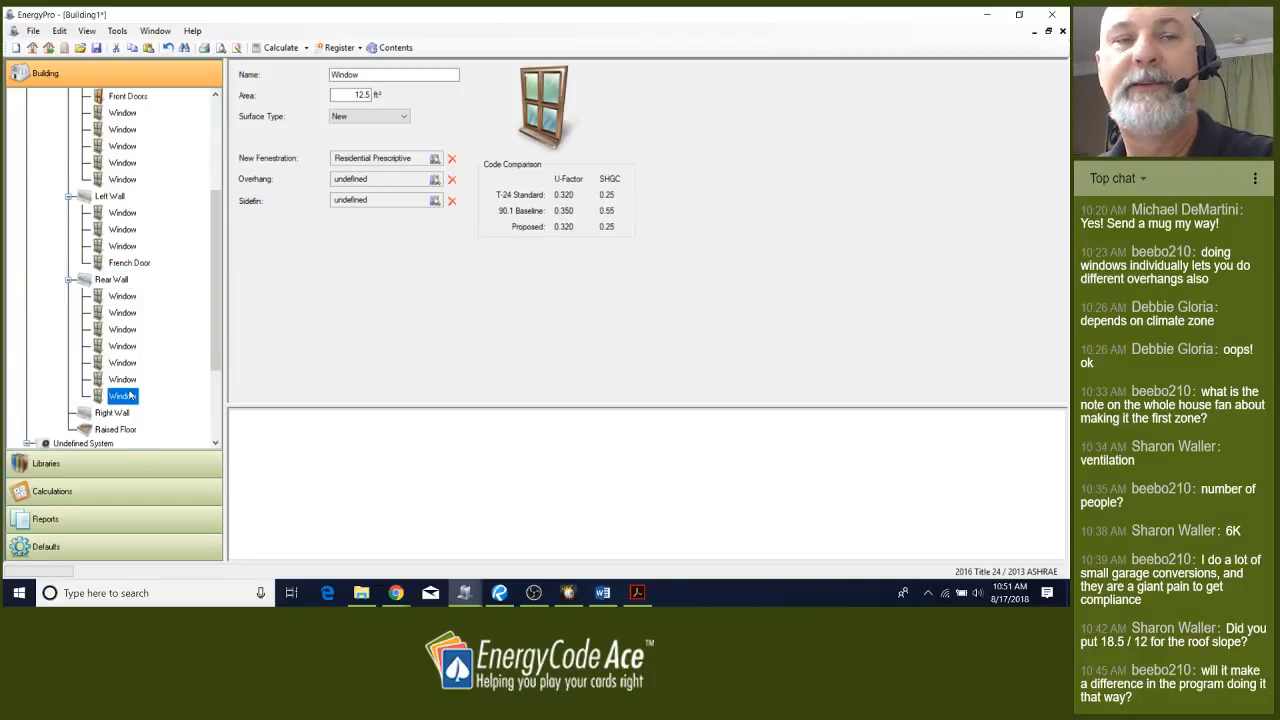
Add a window to the lower floor's right wall and set its area to 15 ft²
click(118, 413)
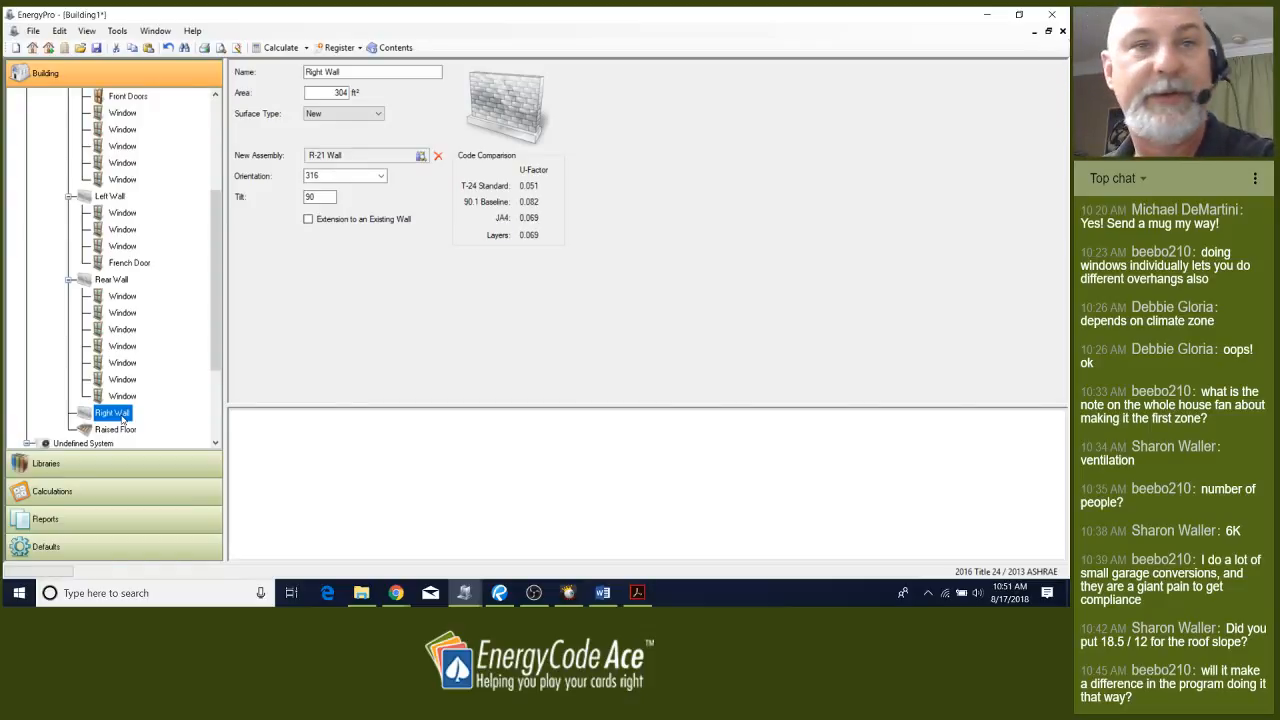
right_click(121, 418)
click(155, 428)
click(124, 430)
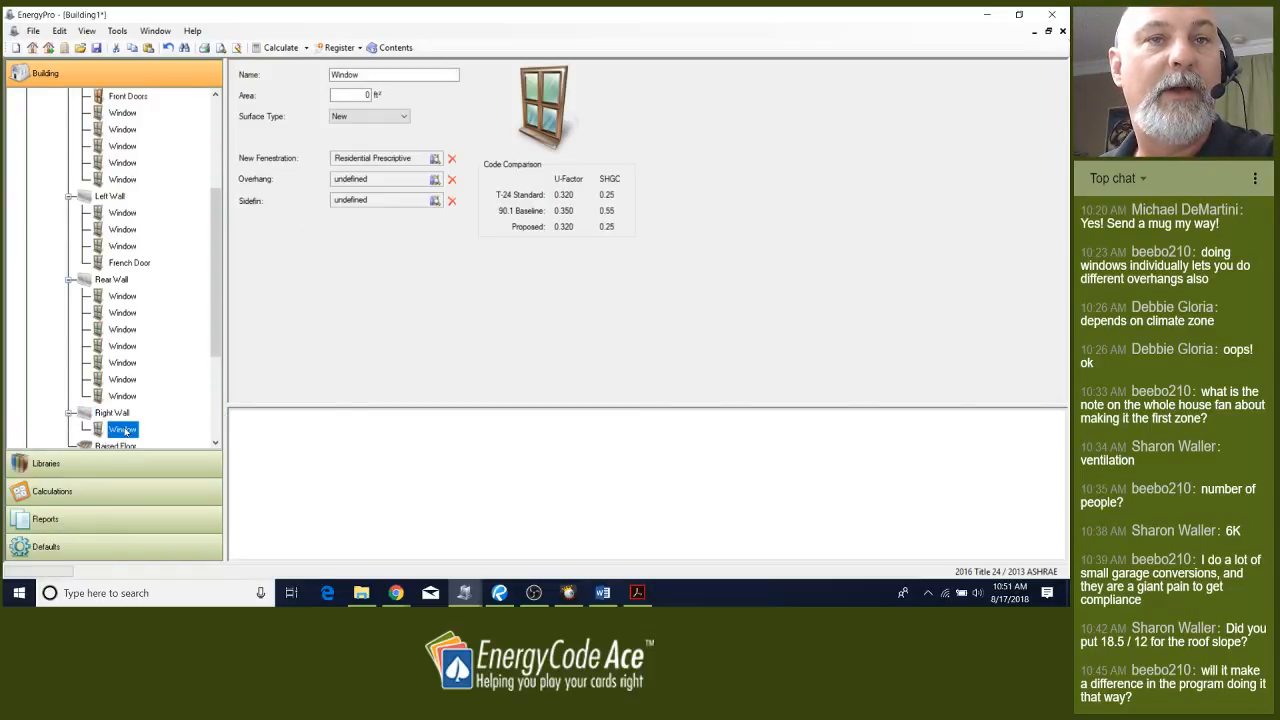
click(366, 94)
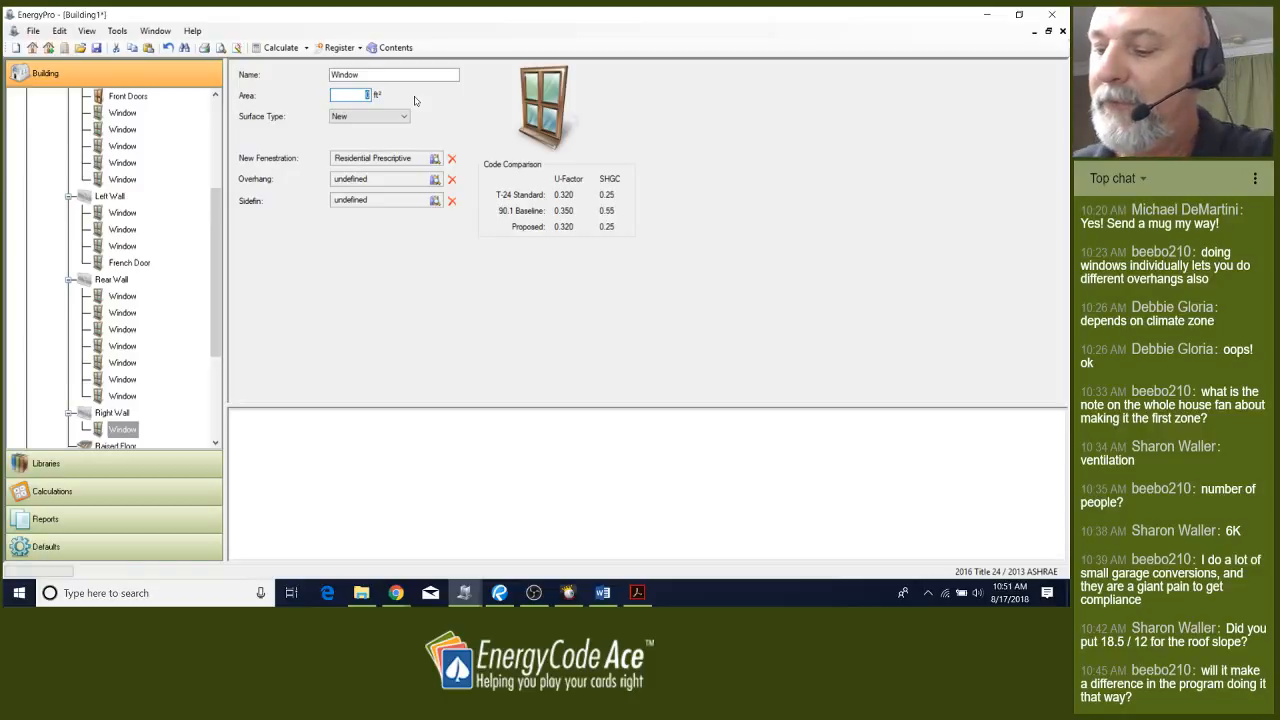
text(15)
Copy the right wall's 15 ft² window and paste three copies onto the lower floor's right wall
right_click(133, 430)
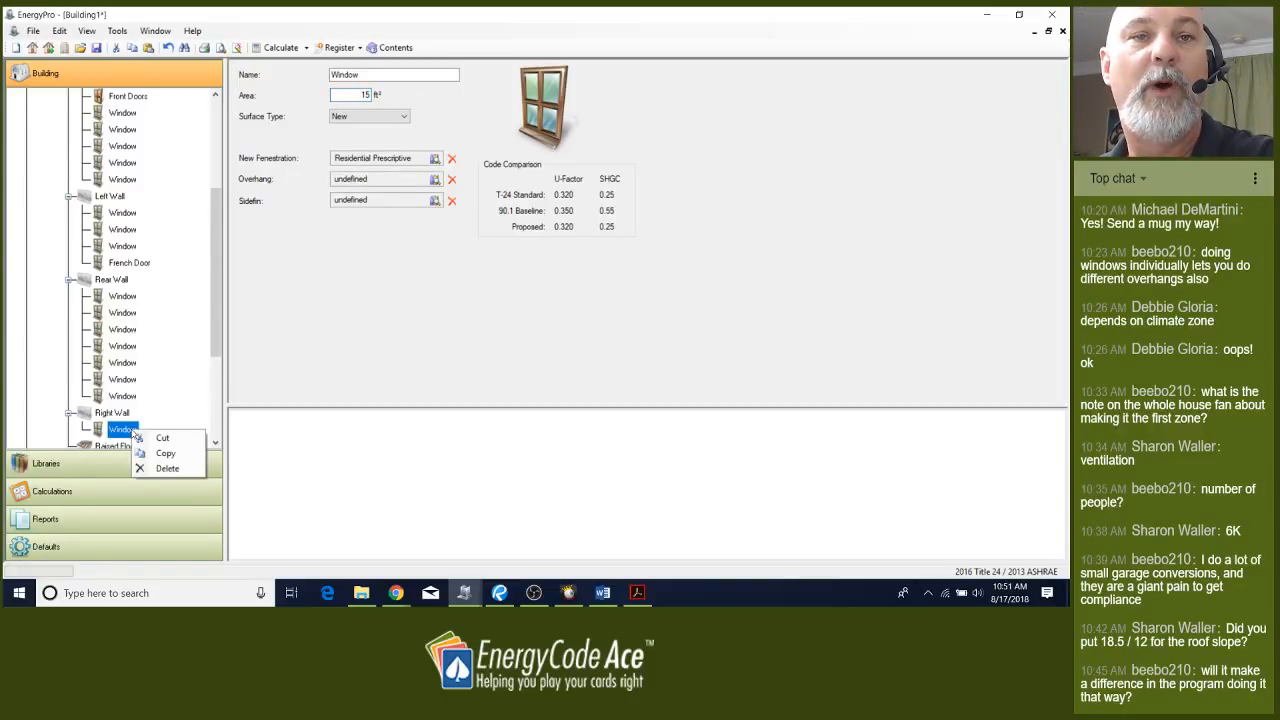
click(164, 453)
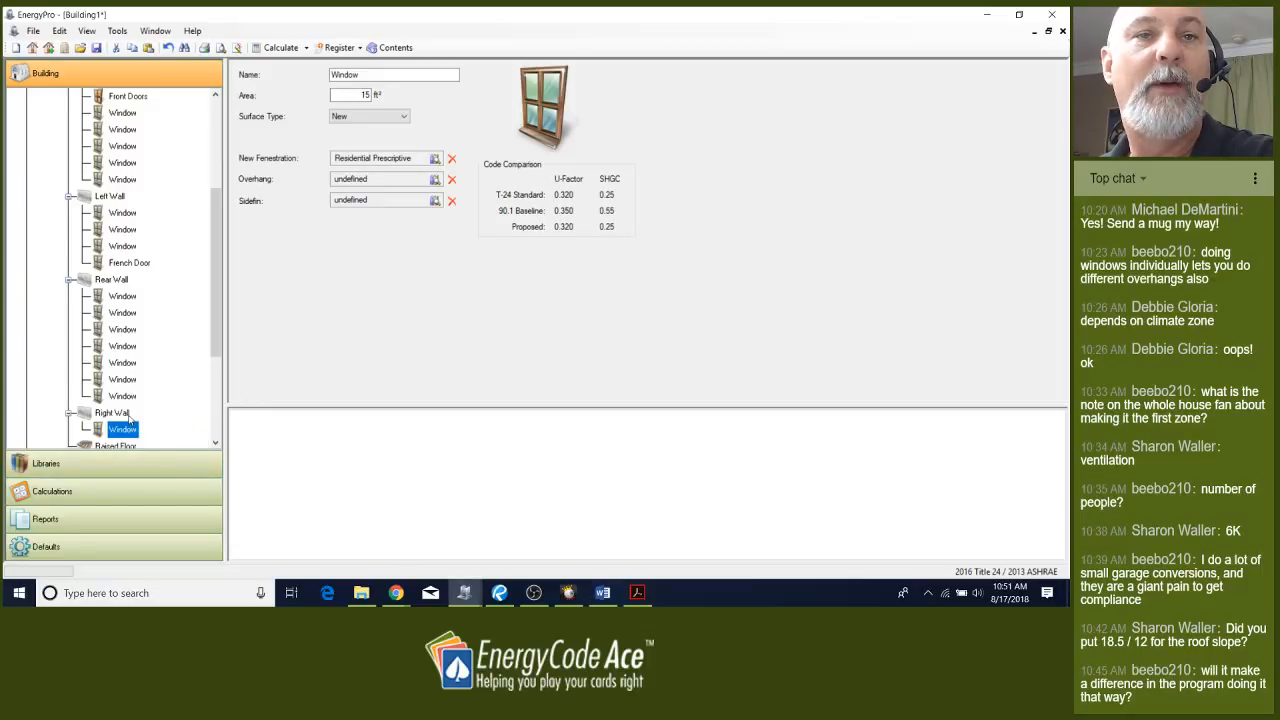
right_click(126, 415)
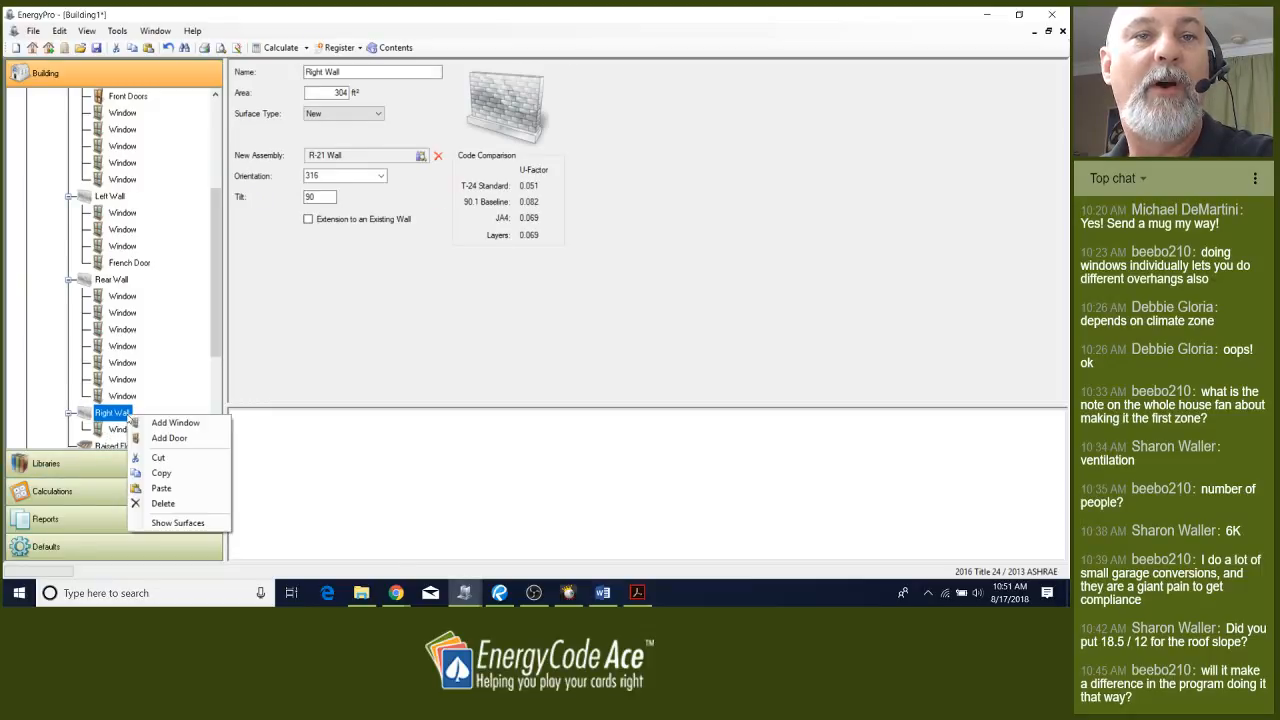
click(160, 488)
right_click(125, 396)
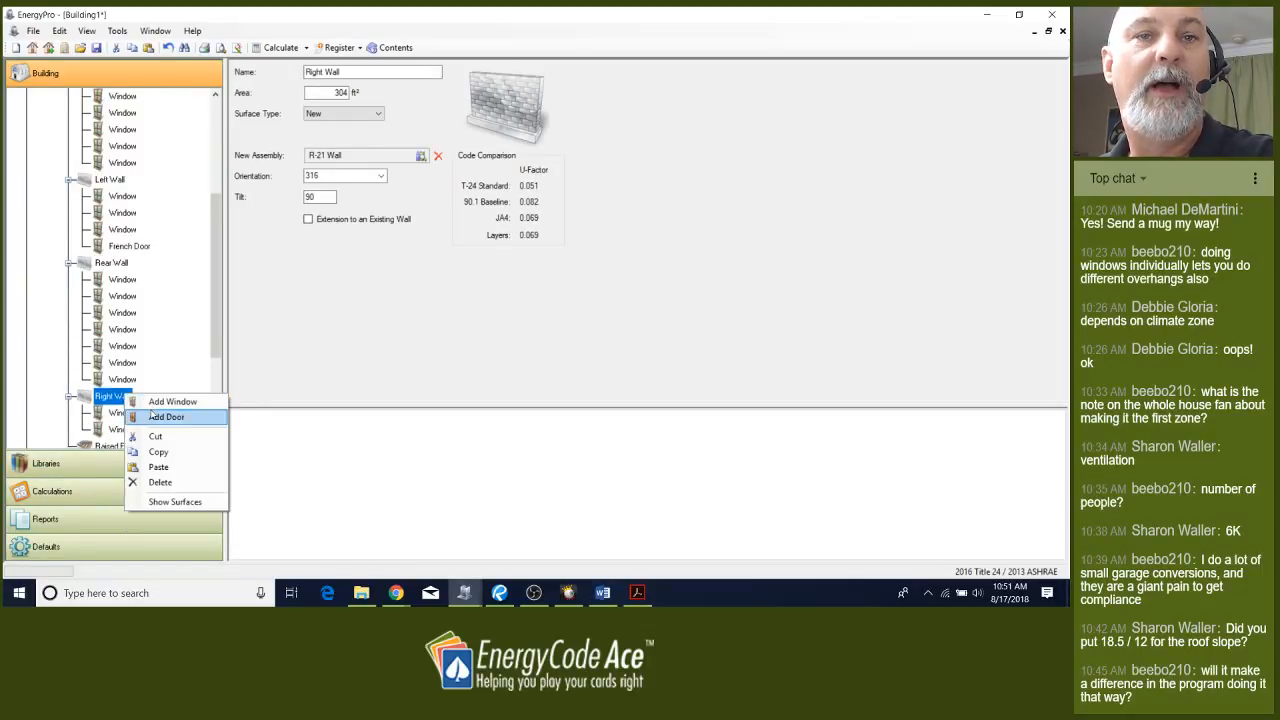
click(158, 467)
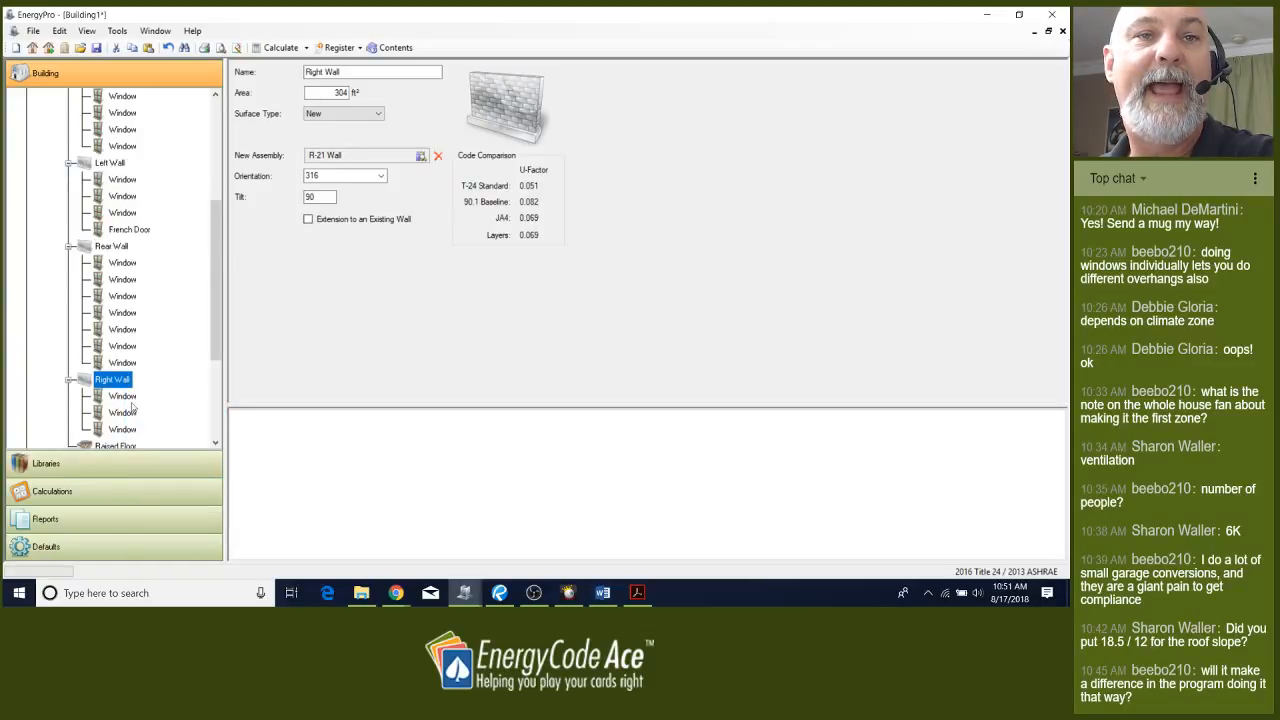
right_click(123, 380)
click(156, 451)
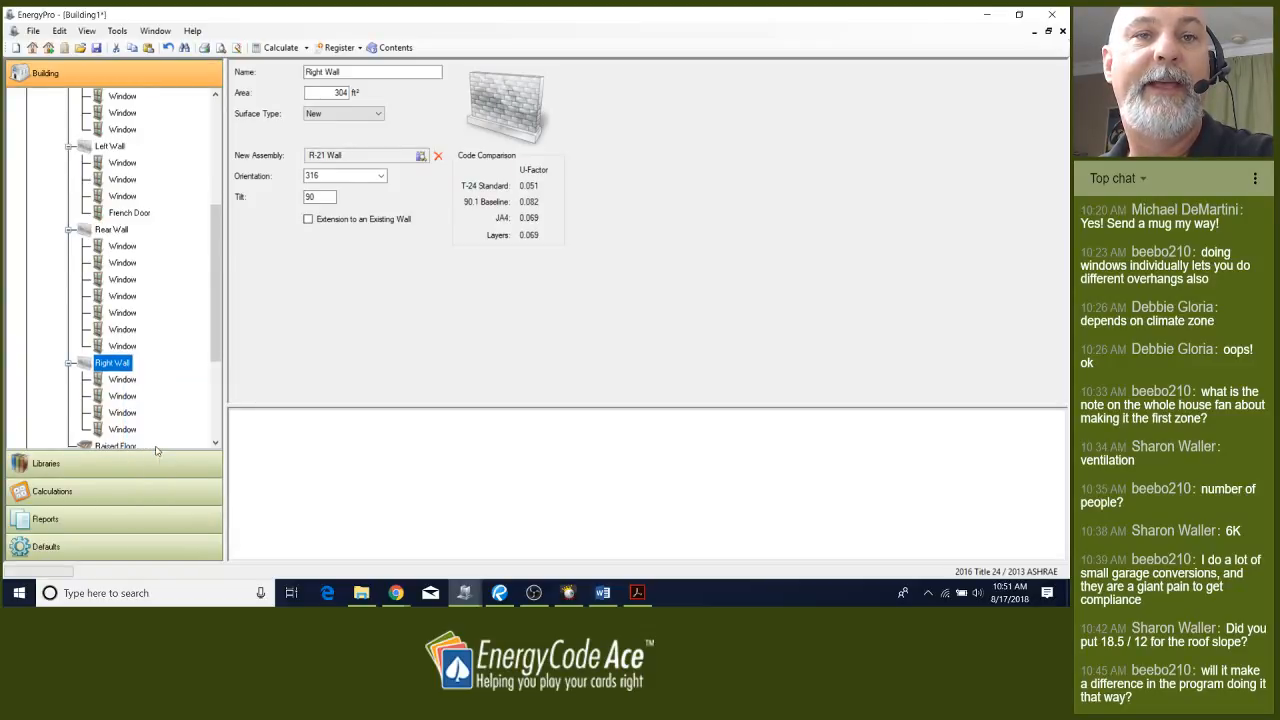
Add a window to the first wall listed under the upper floor and set its area to 15 ft²
drag(212, 360, 214, 409)
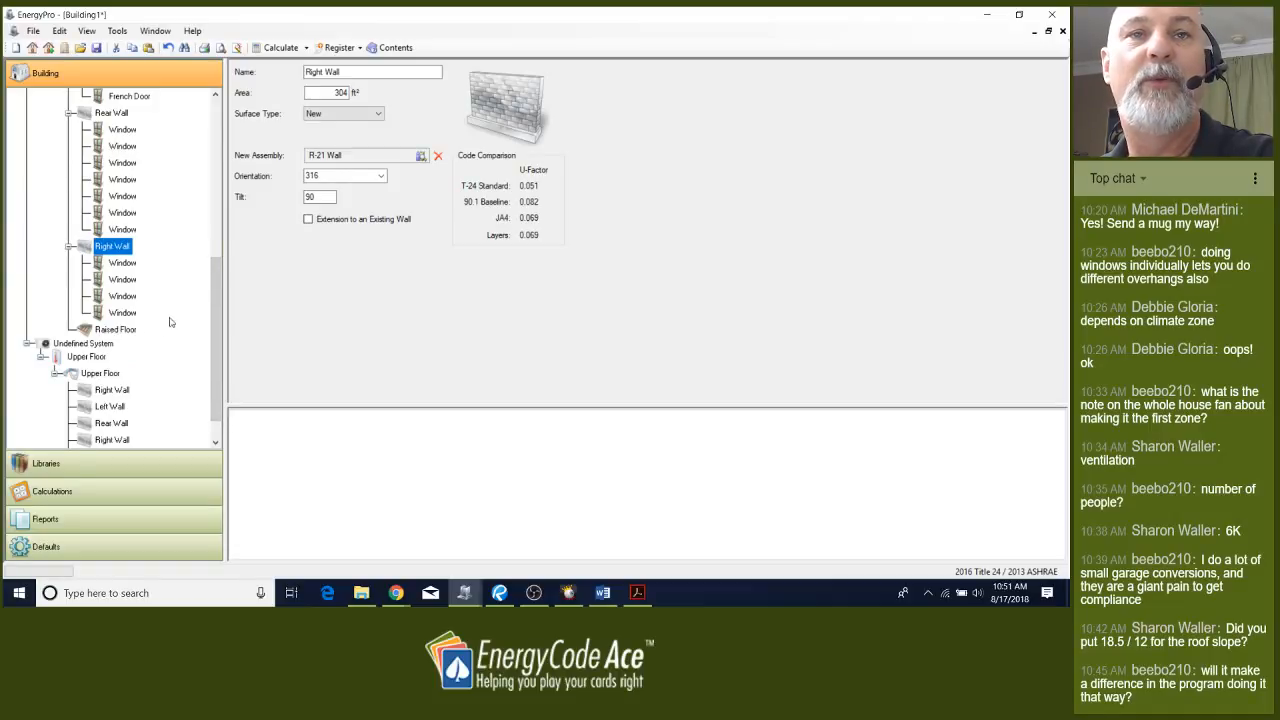
drag(214, 318, 216, 384)
click(122, 361)
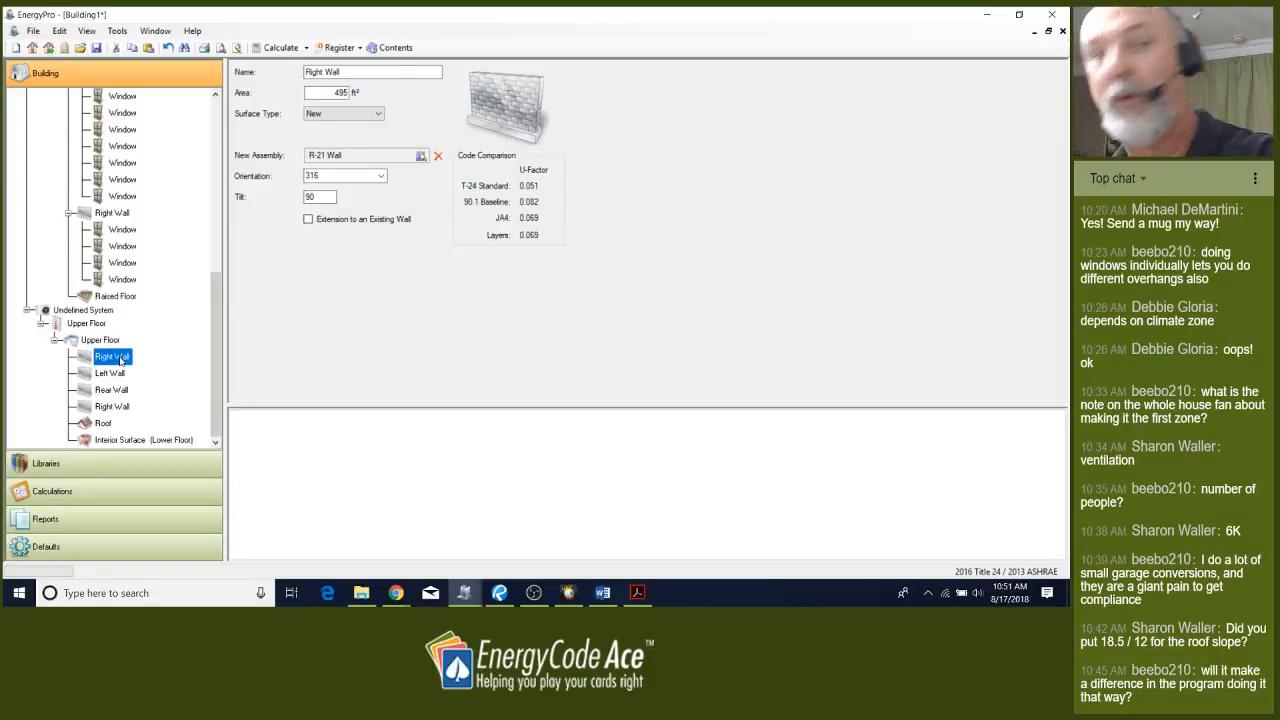
right_click(120, 361)
click(126, 366)
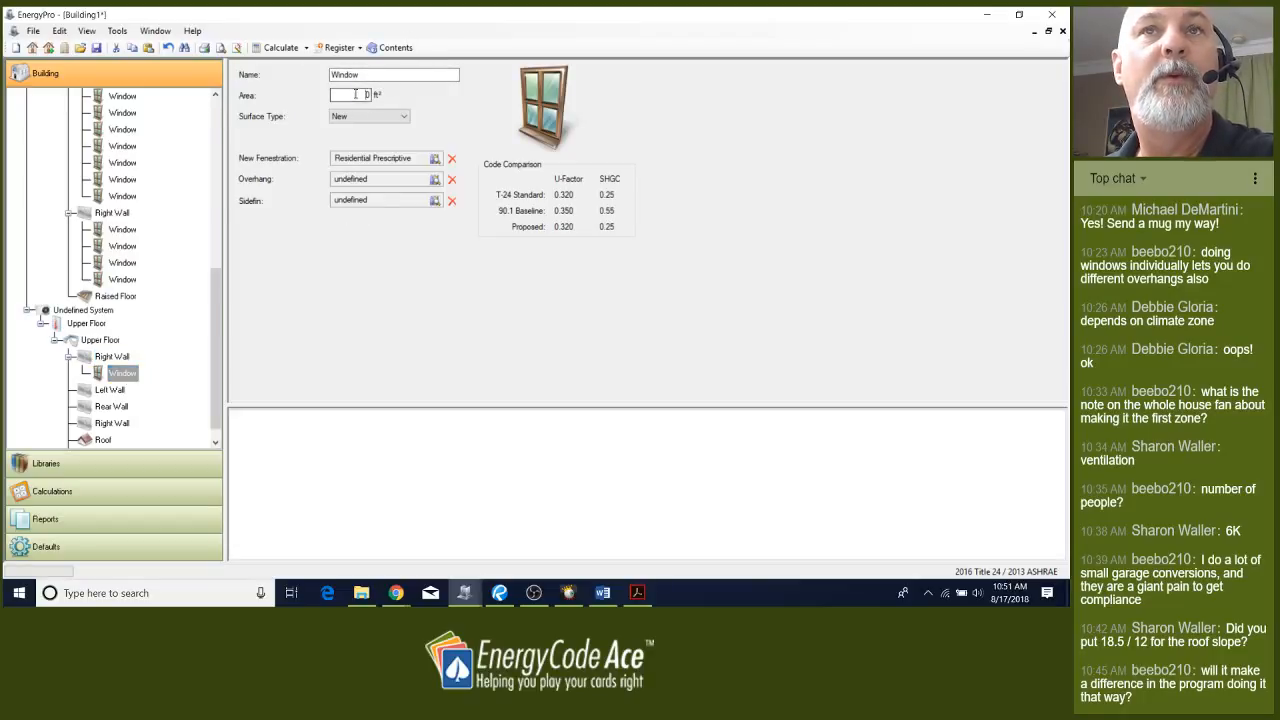
text(15)
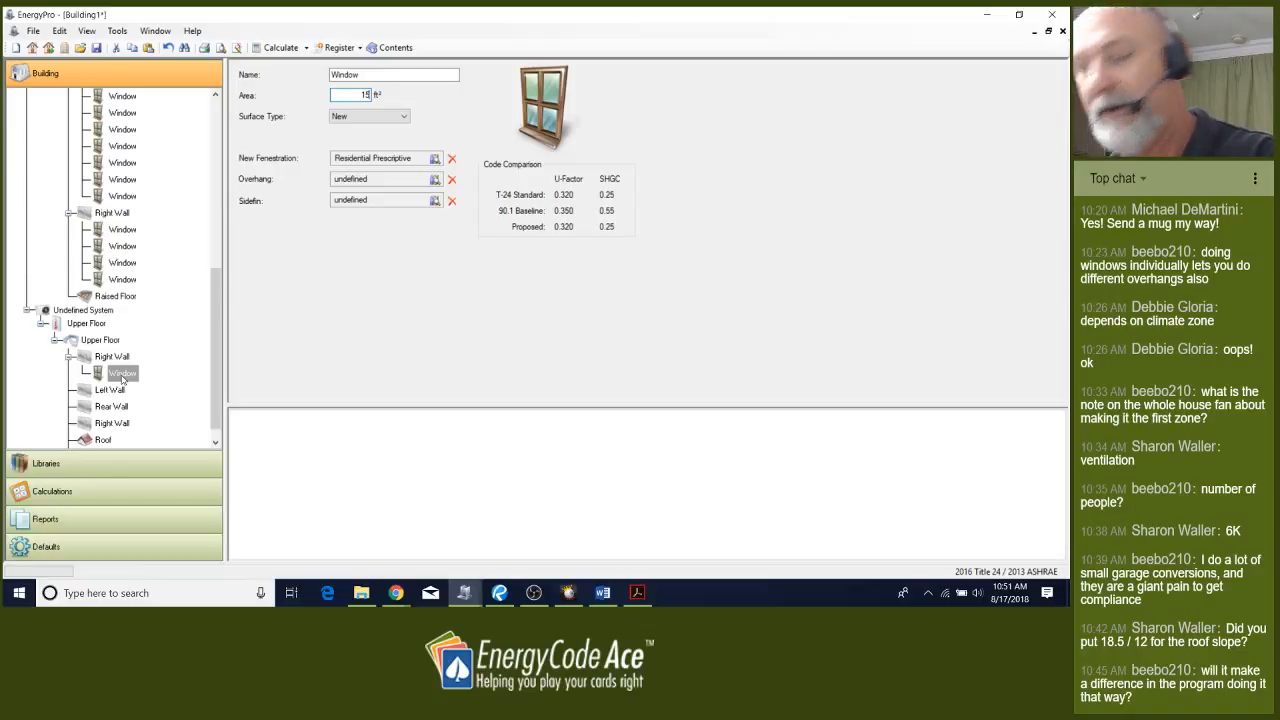
Copy the 15 ft² window on the upper floor's first wall and paste the copy onto that wall
right_click(122, 376)
click(136, 388)
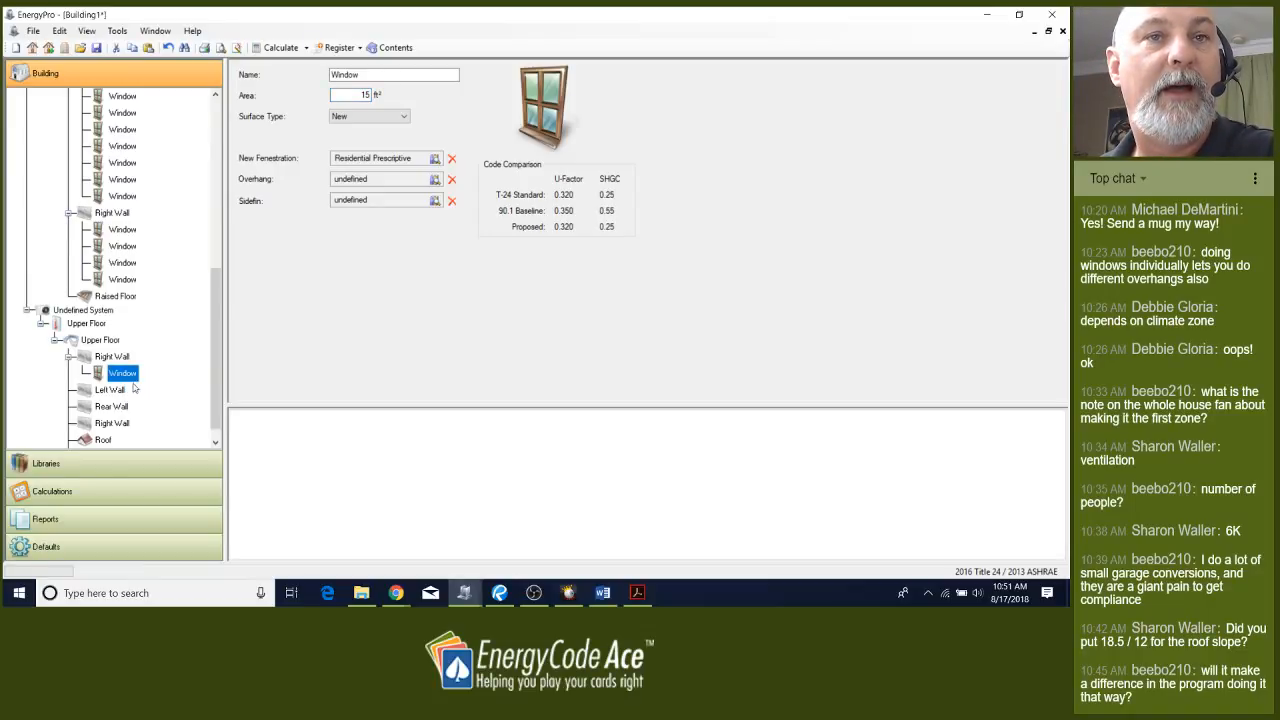
right_click(120, 358)
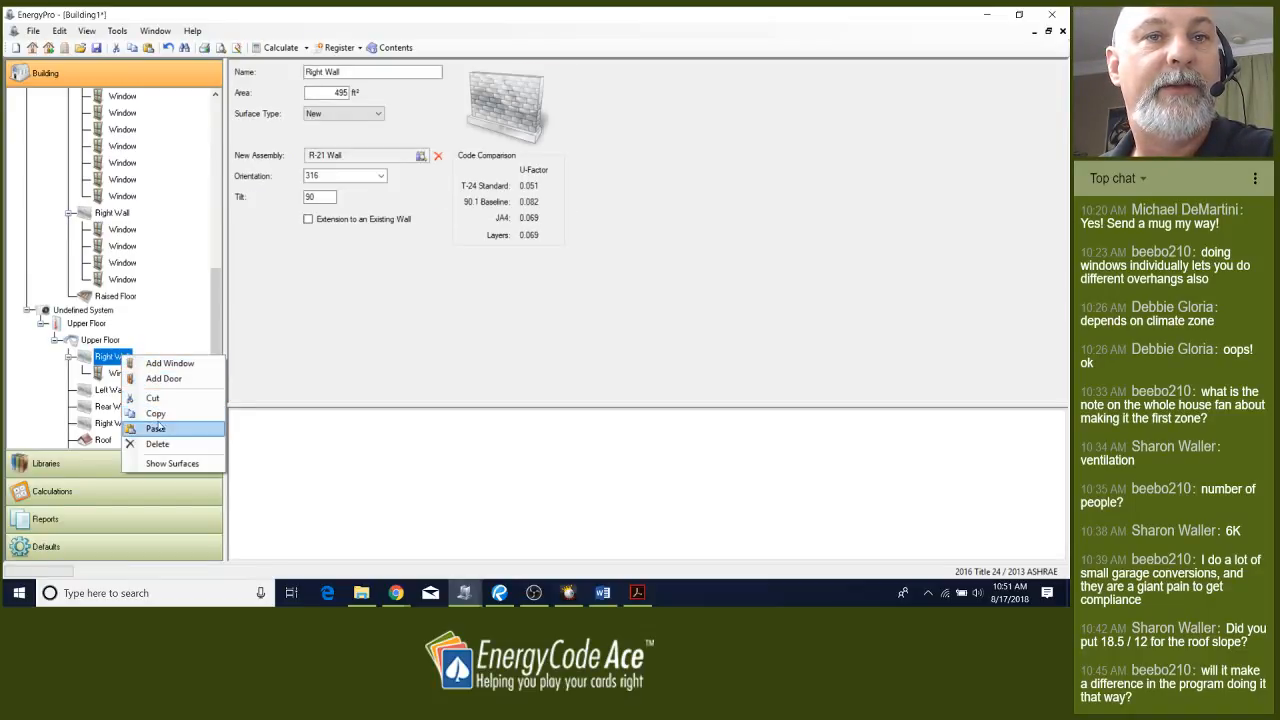
click(157, 425)
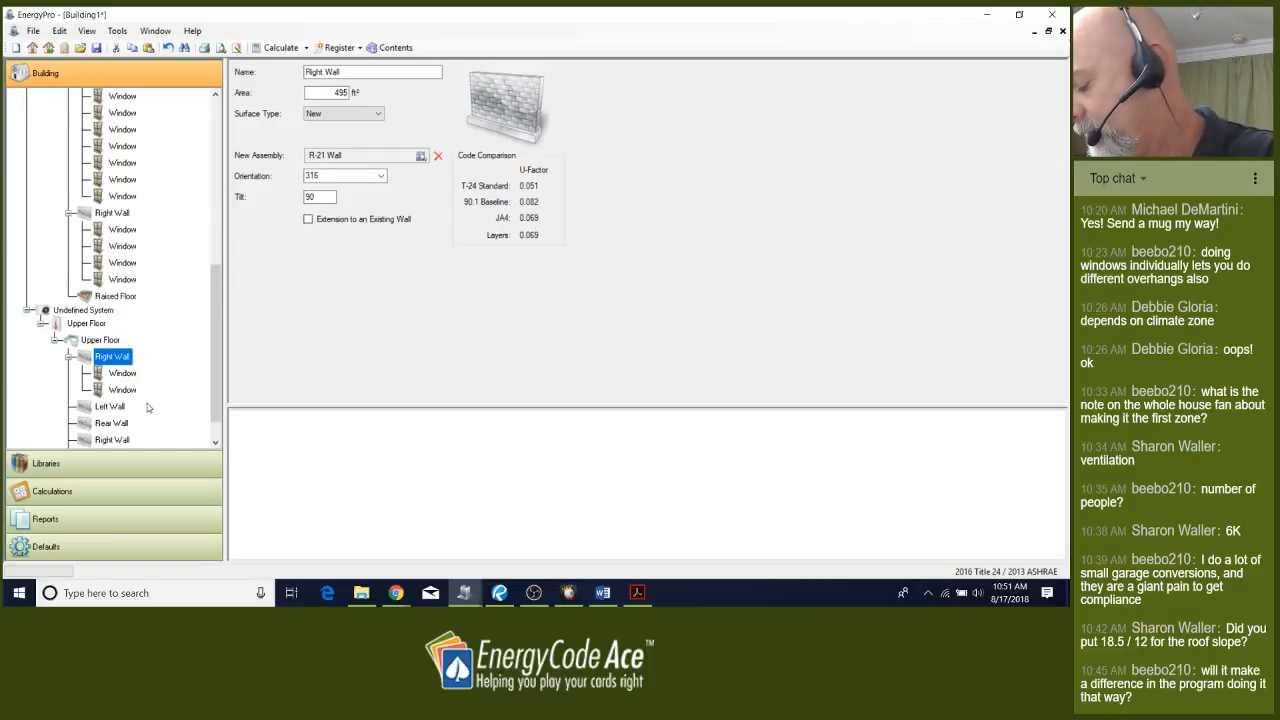
Add a third window to the upper floor's first wall and open its area for editing
right_click(128, 368)
click(155, 378)
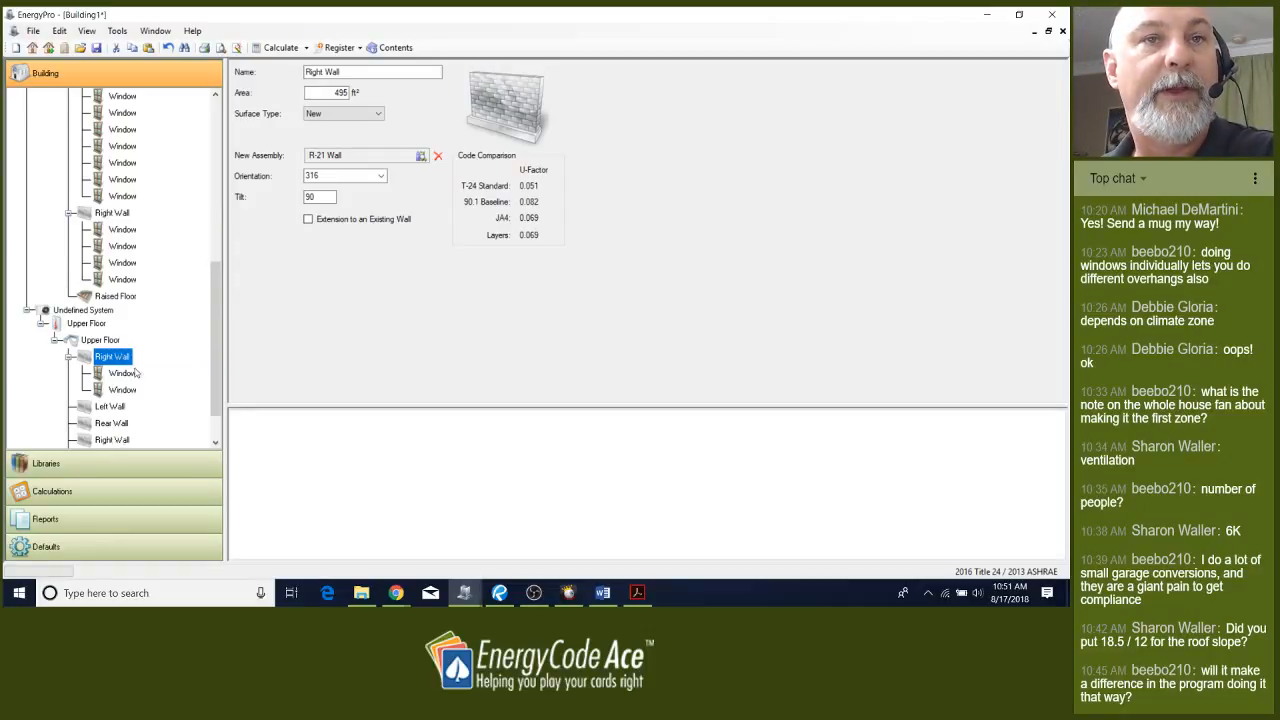
click(352, 94)
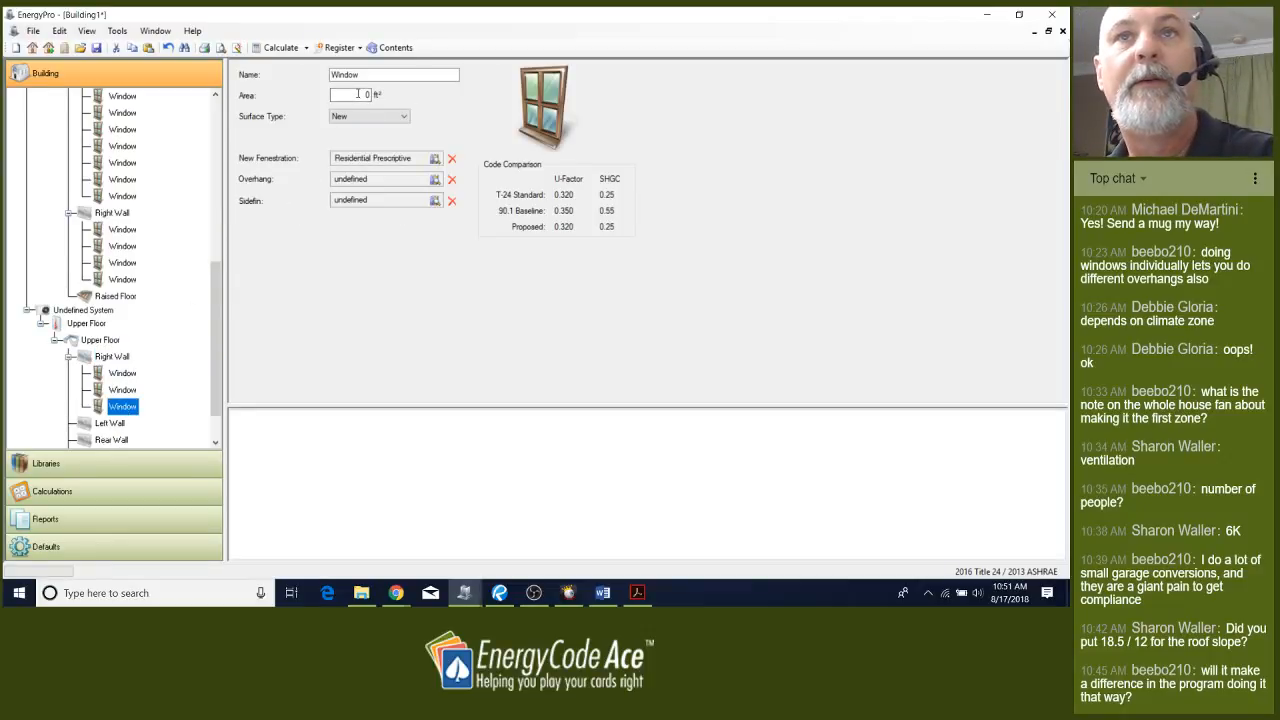
Add a fourth window to the upper floor's first wall and set its area to 40 ft²
right_click(118, 355)
click(158, 360)
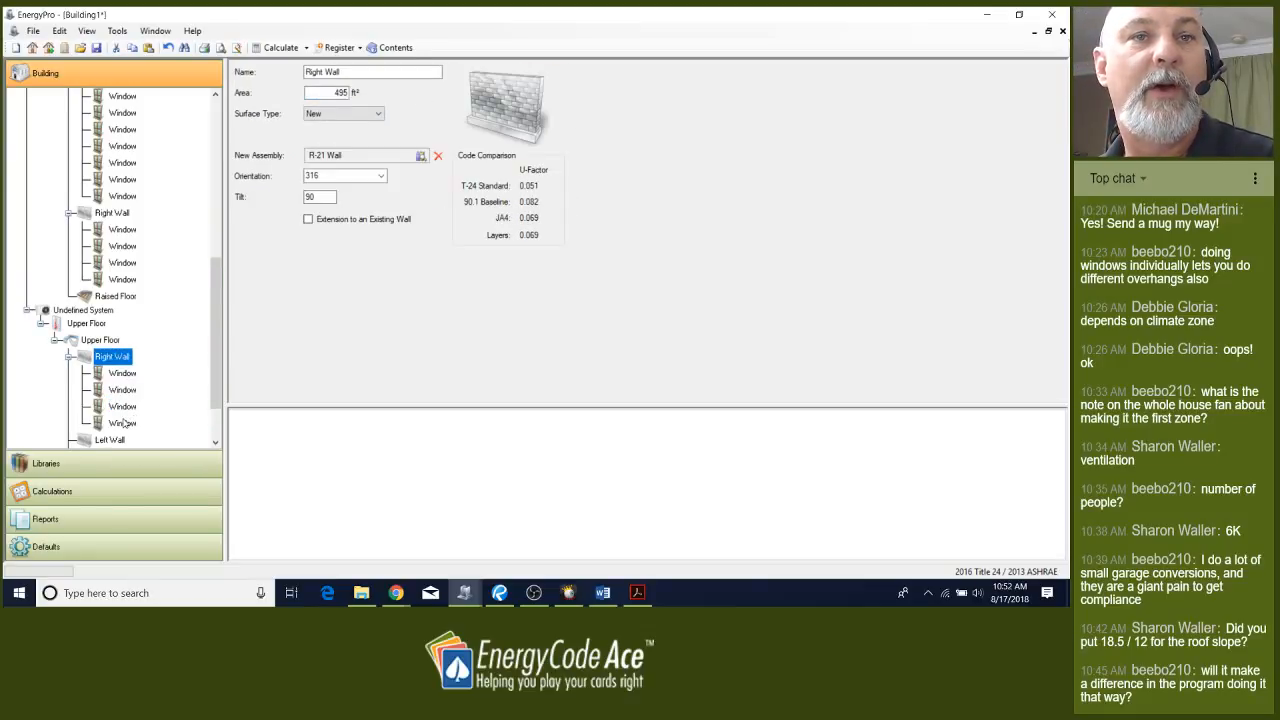
click(344, 95)
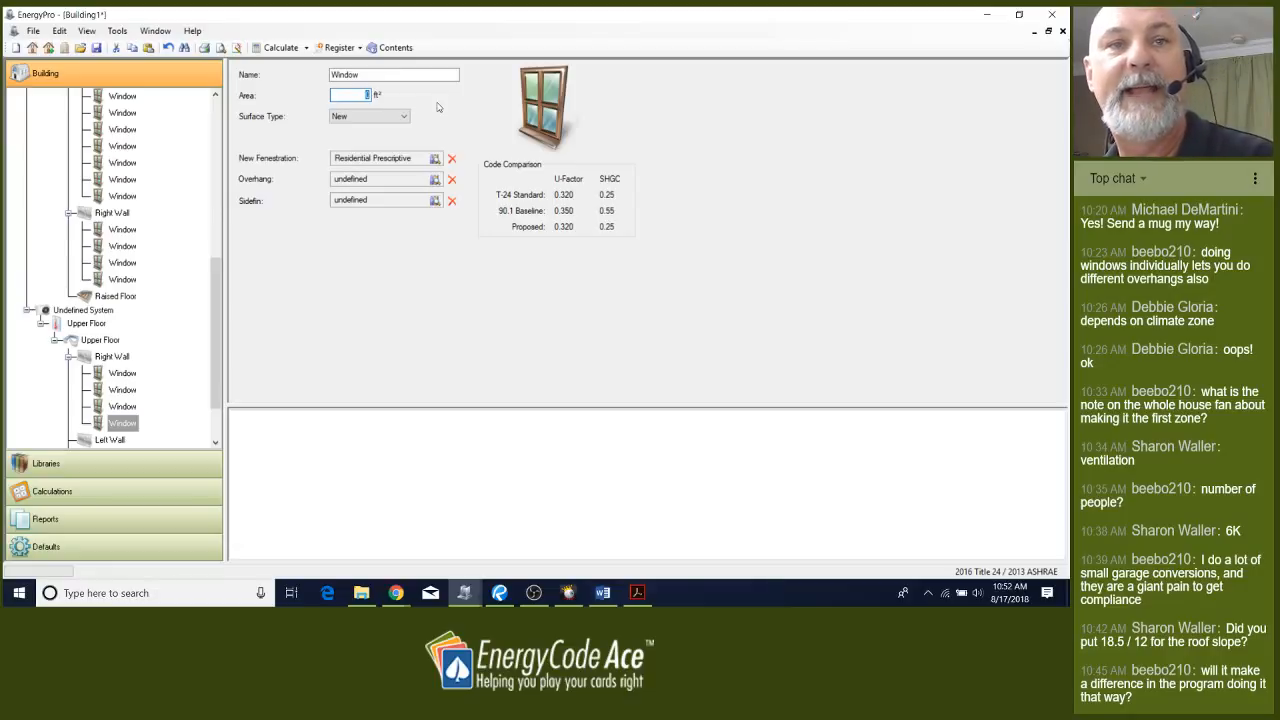
text(40)
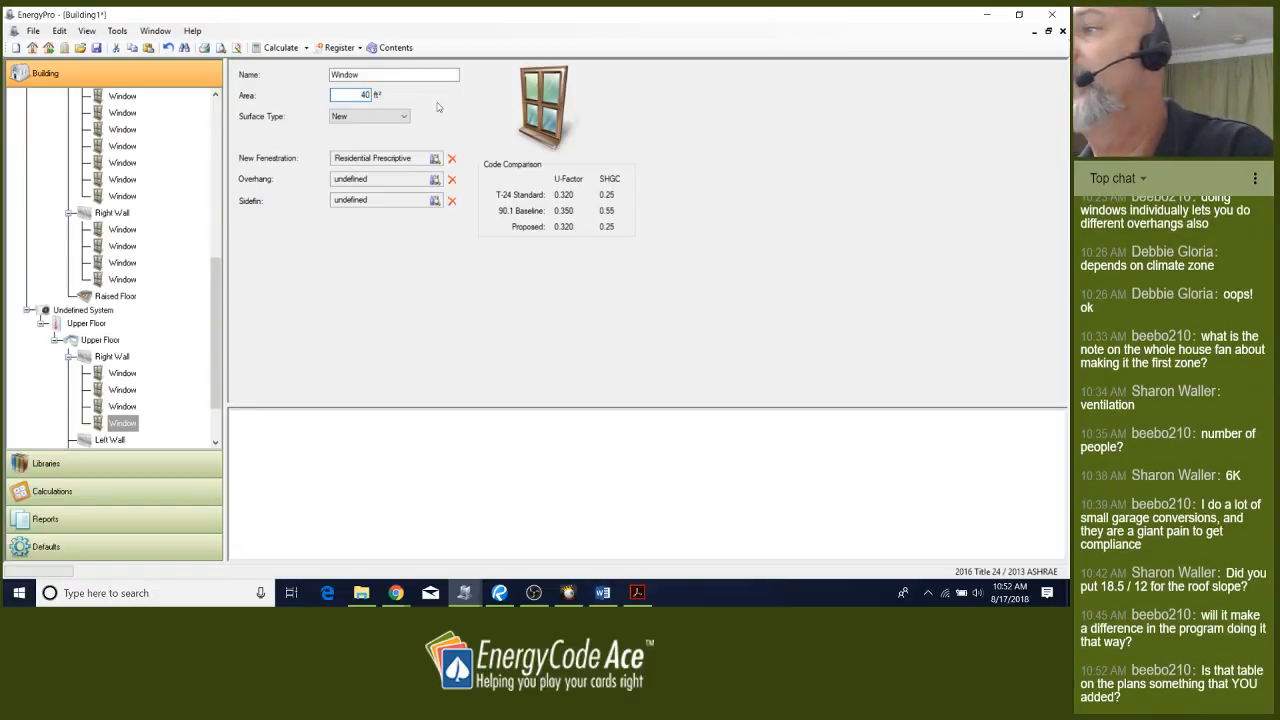
Add a fifth window to the first wall listed under the upper floor
click(118, 358)
right_click(118, 358)
click(135, 368)
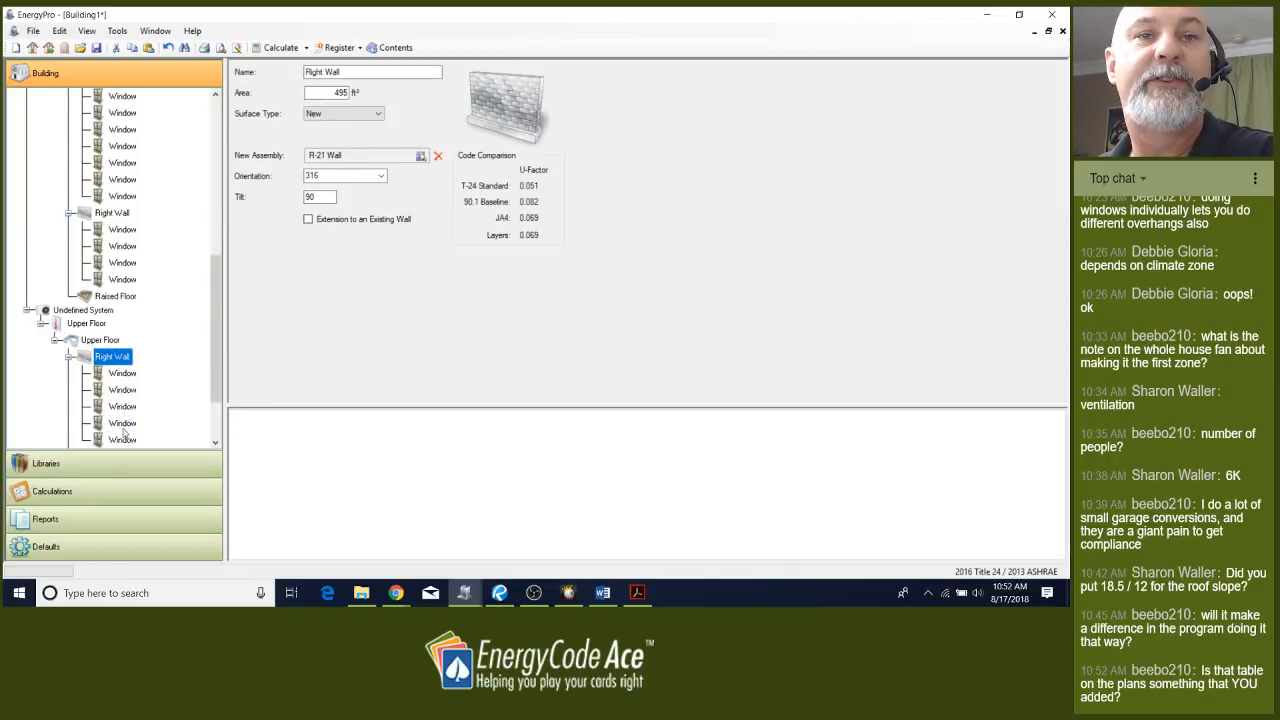
click(122, 439)
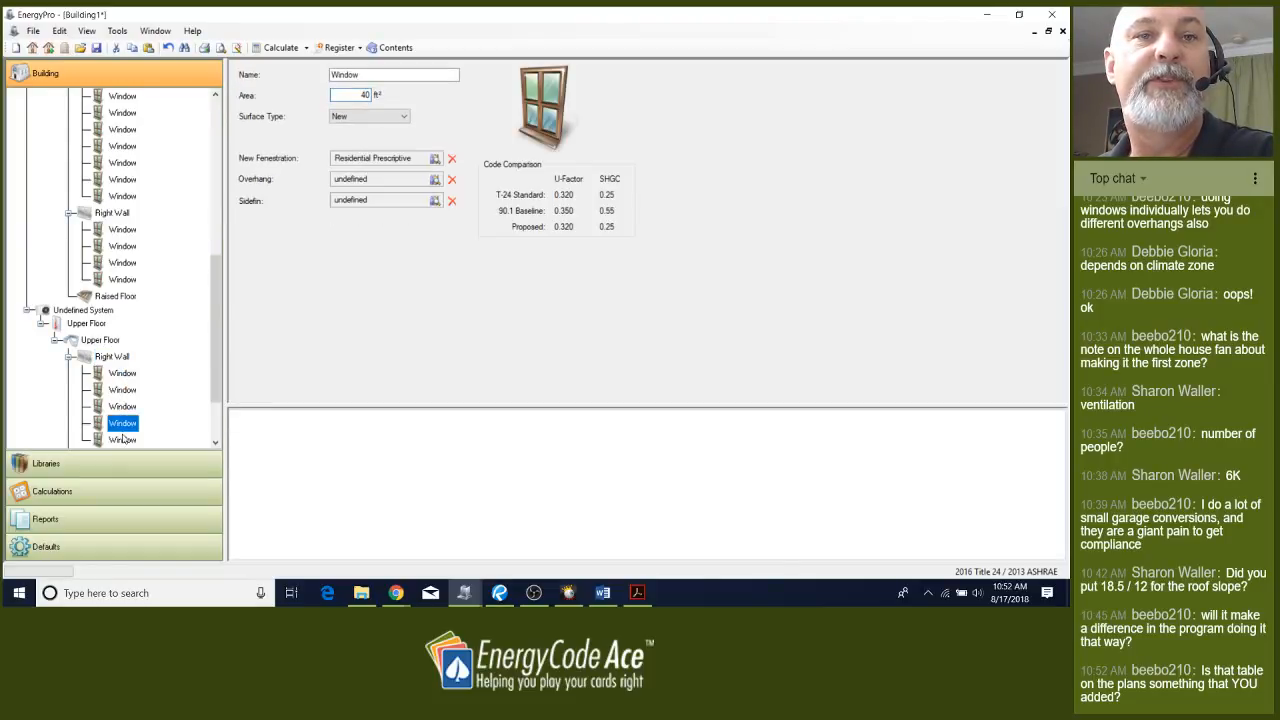
click(366, 95)
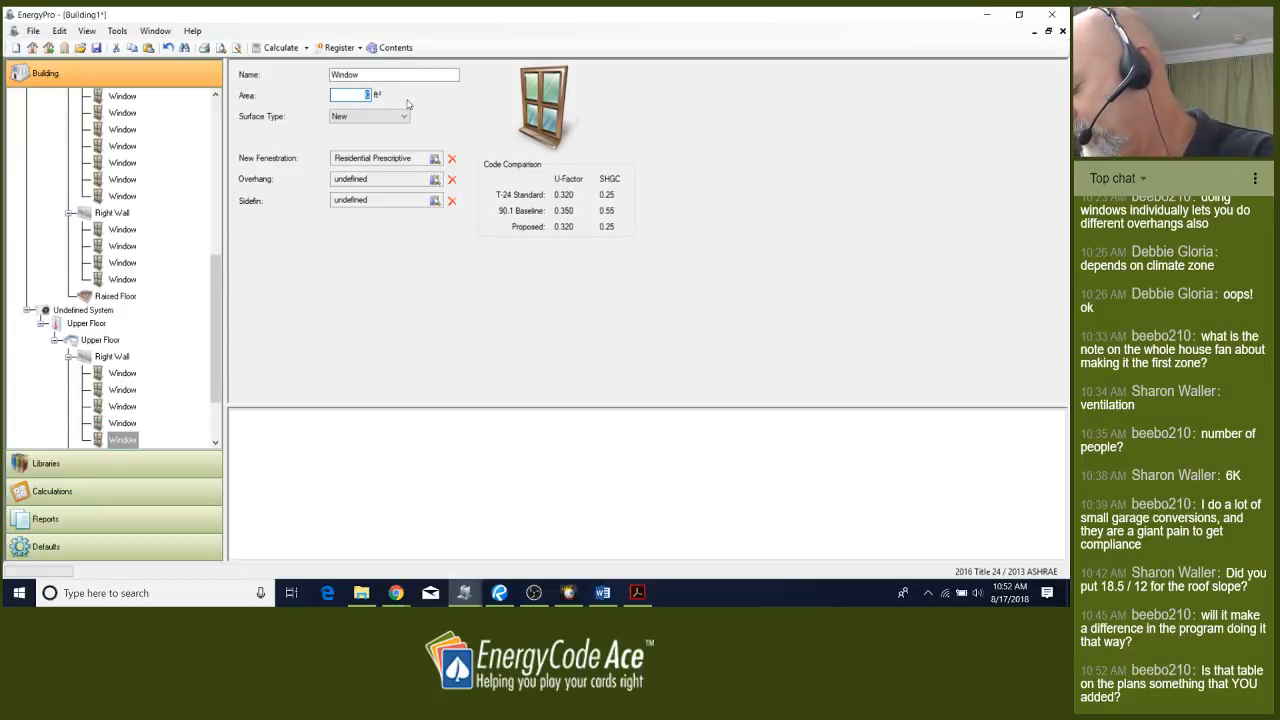
Check the other windows on the upper floor's first wall and set the fifth window's area to 10 ft²
click(120, 375)
click(123, 391)
click(124, 407)
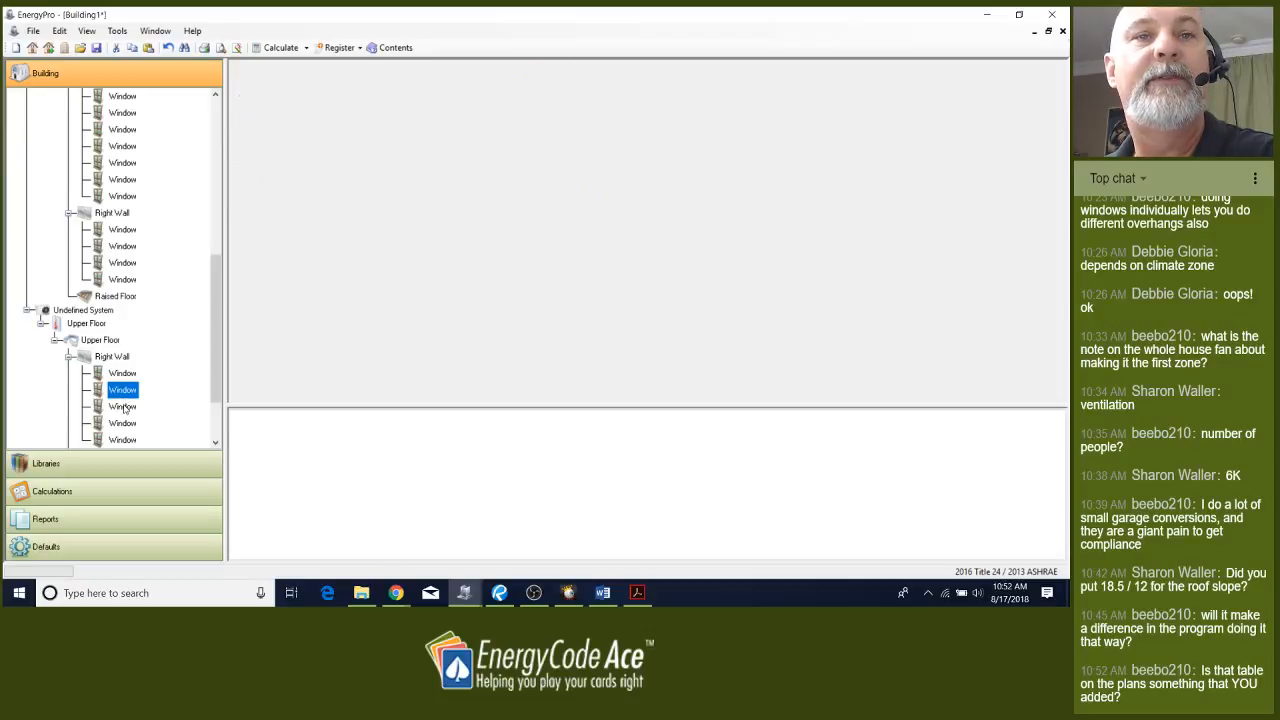
right_click(125, 410)
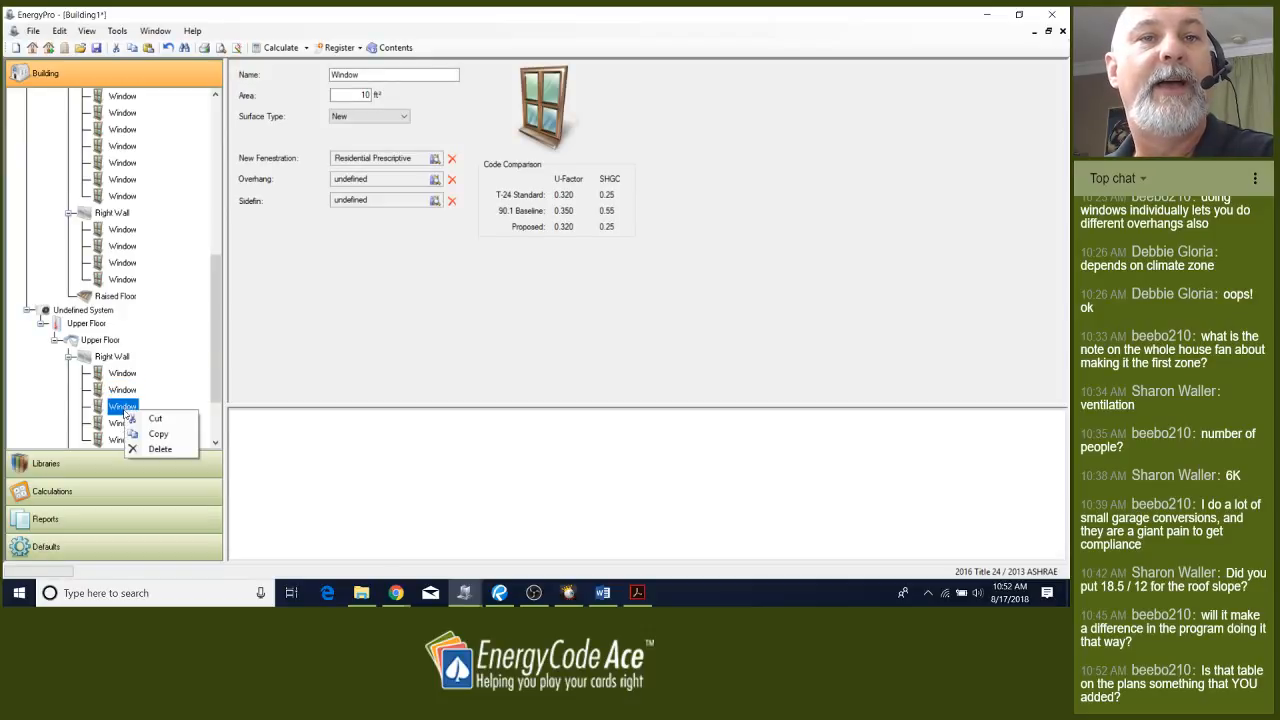
click(120, 428)
click(122, 440)
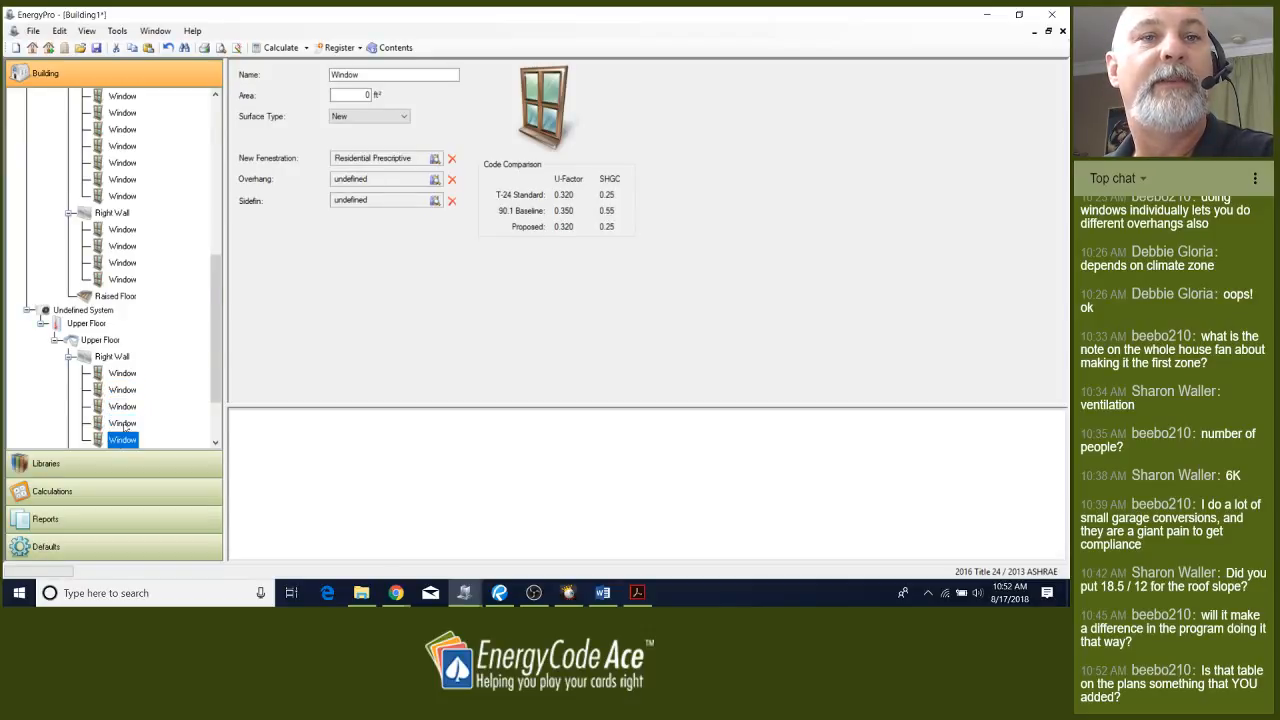
click(362, 94)
right_click(362, 94)
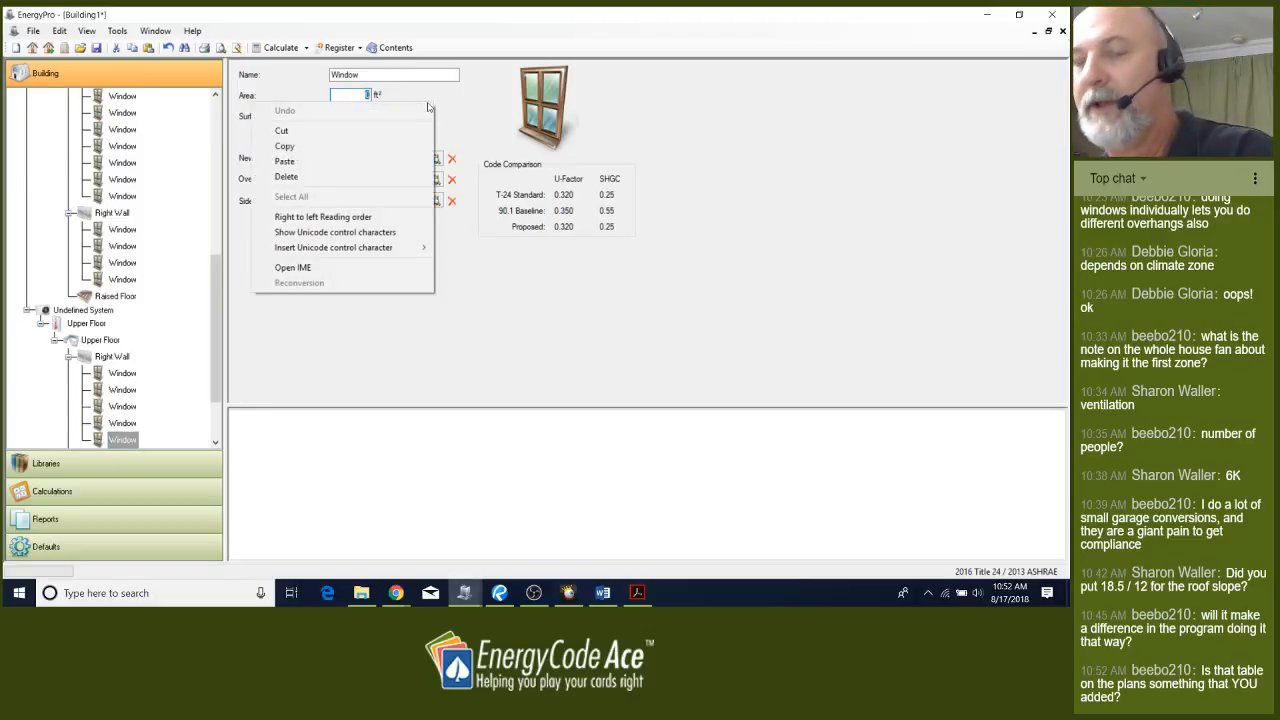
click(366, 95)
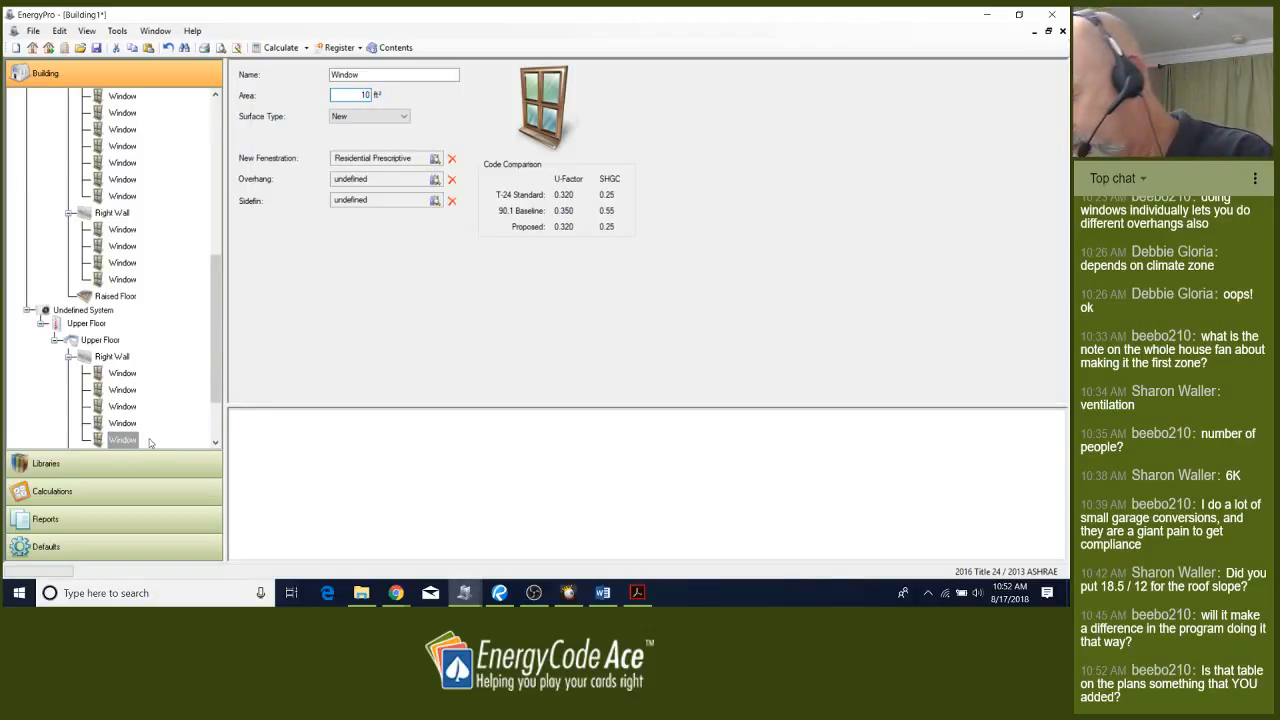
Copy the first 15 ft² window on the upper floor's first wall and paste it twice onto that wall
click(120, 362)
click(122, 371)
right_click(122, 373)
click(150, 397)
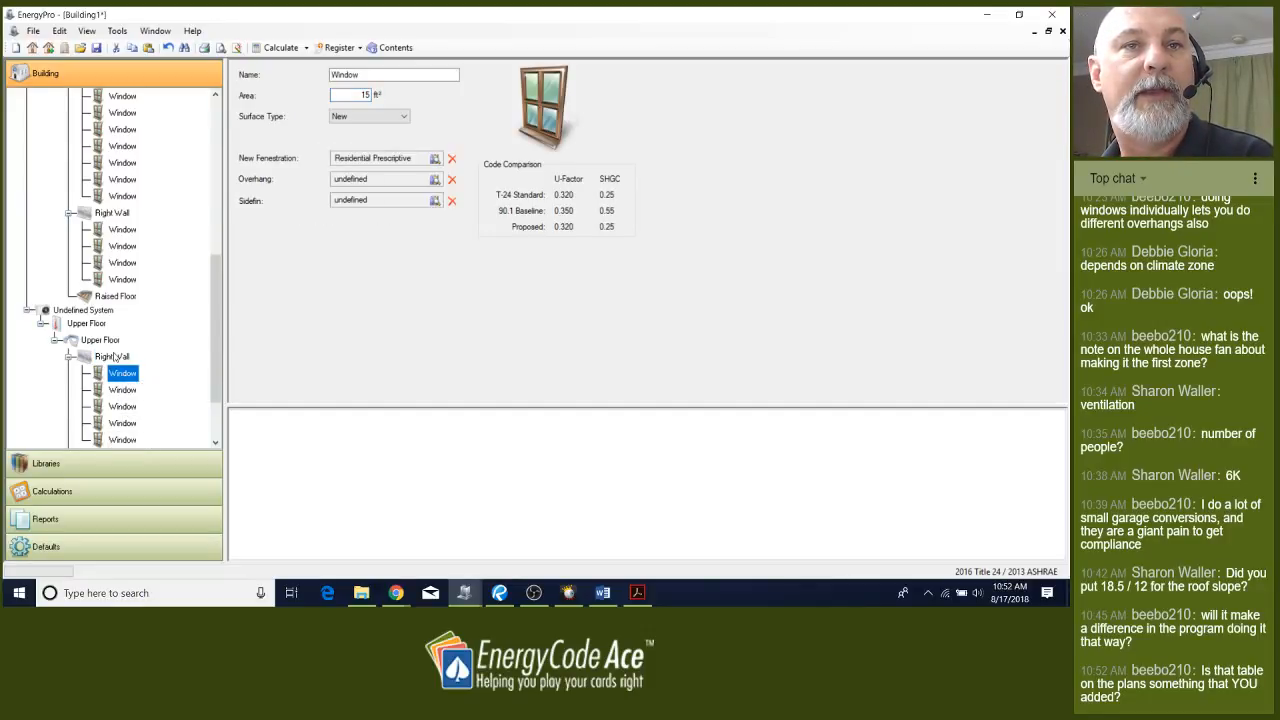
click(112, 356)
right_click(114, 356)
click(149, 425)
right_click(112, 340)
click(158, 415)
Add a window to the upper floor's Left Wall and set its area to 12 ft²
scroll(134, 379, down, 2)
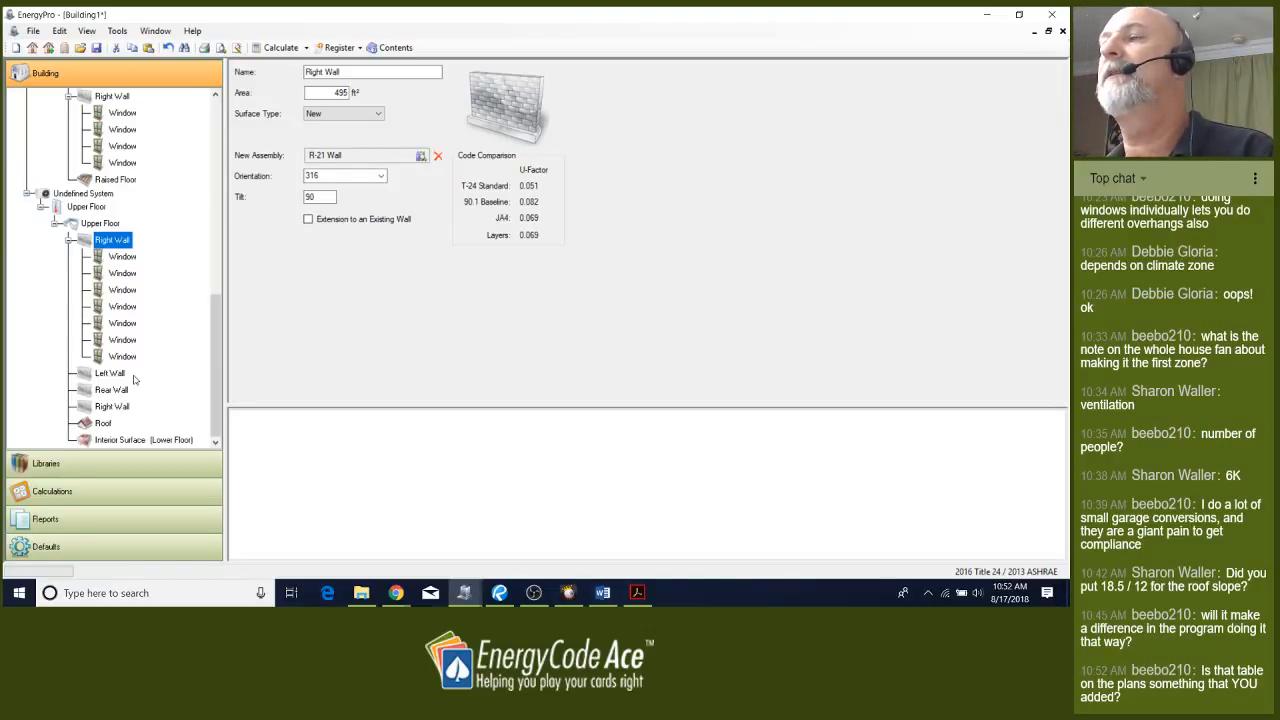
click(122, 375)
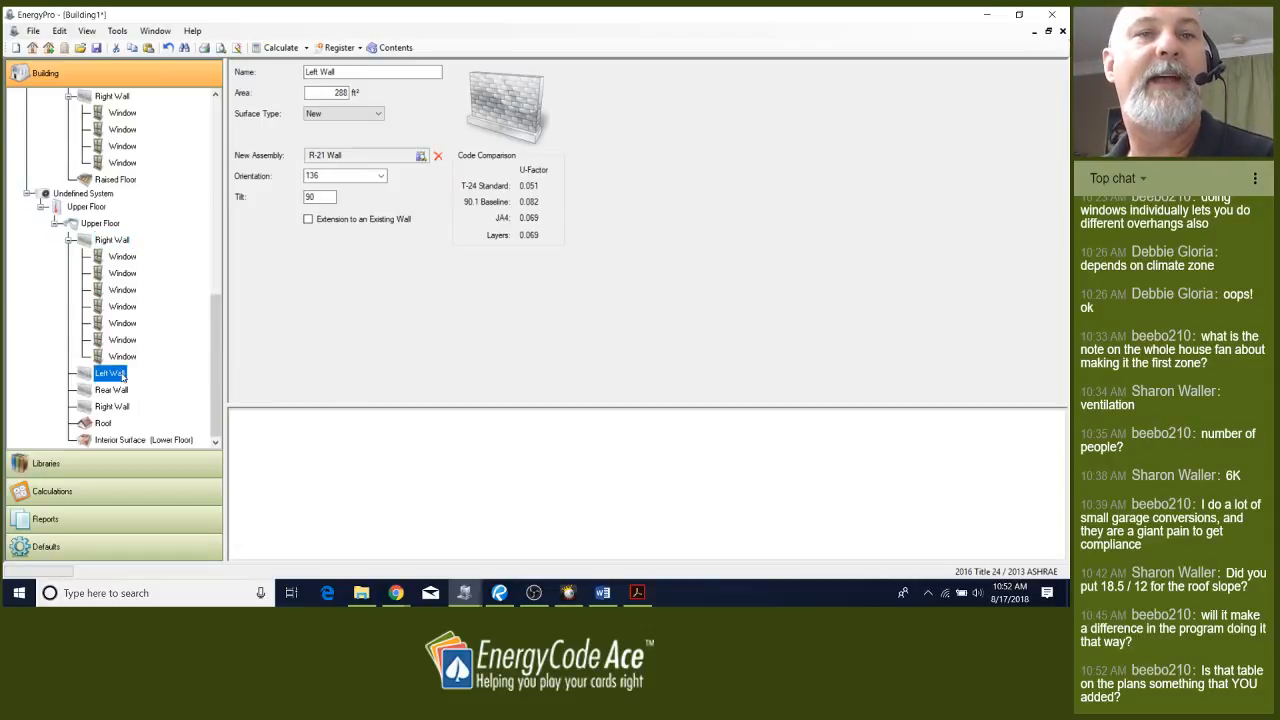
right_click(122, 375)
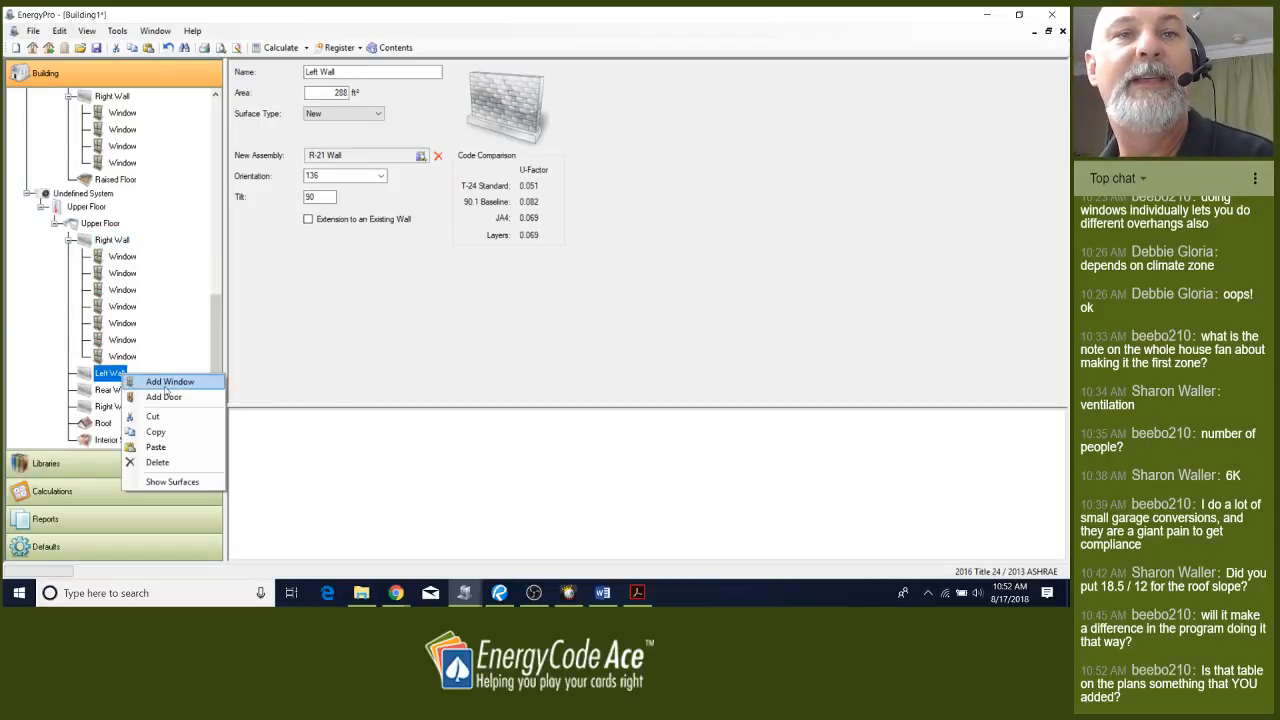
click(166, 390)
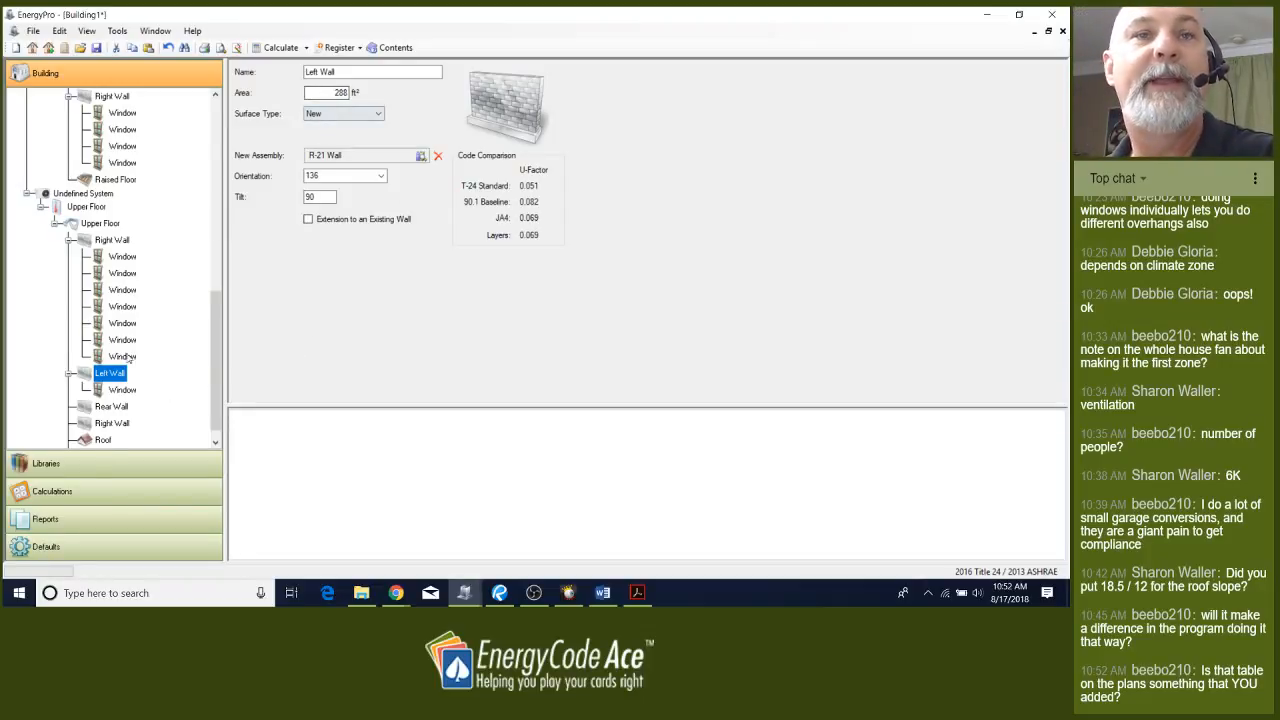
click(118, 396)
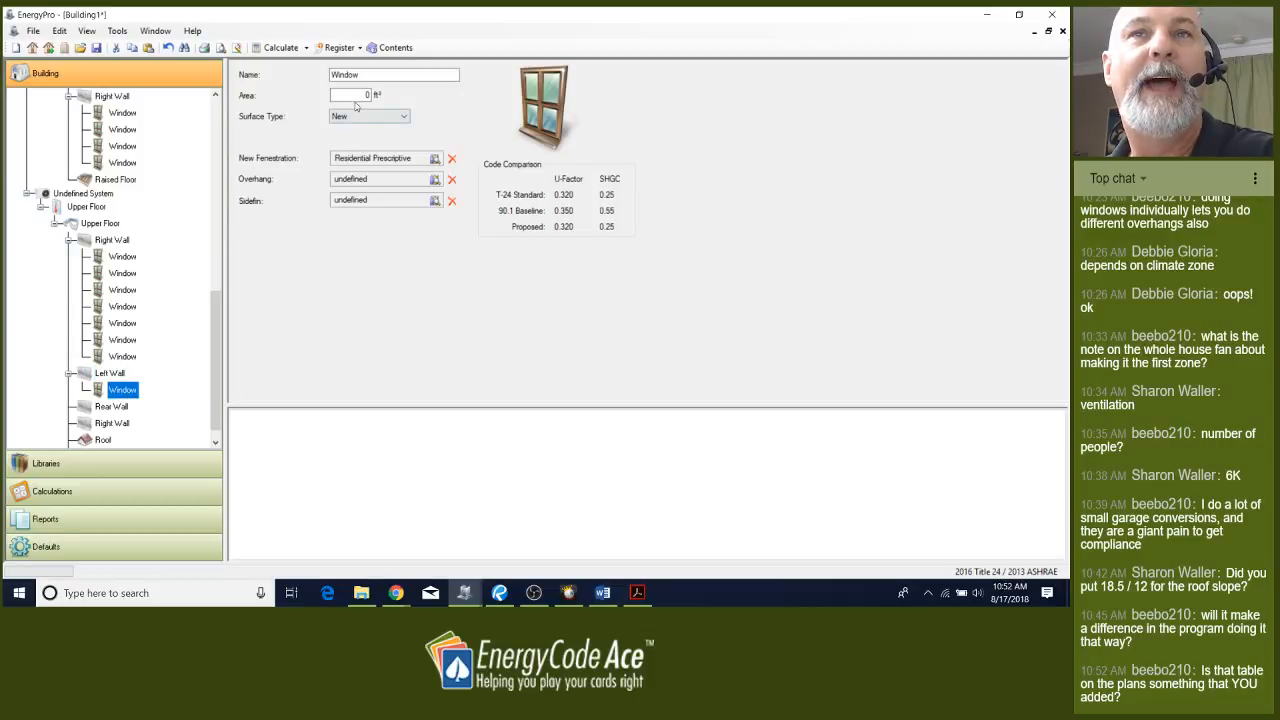
click(370, 94)
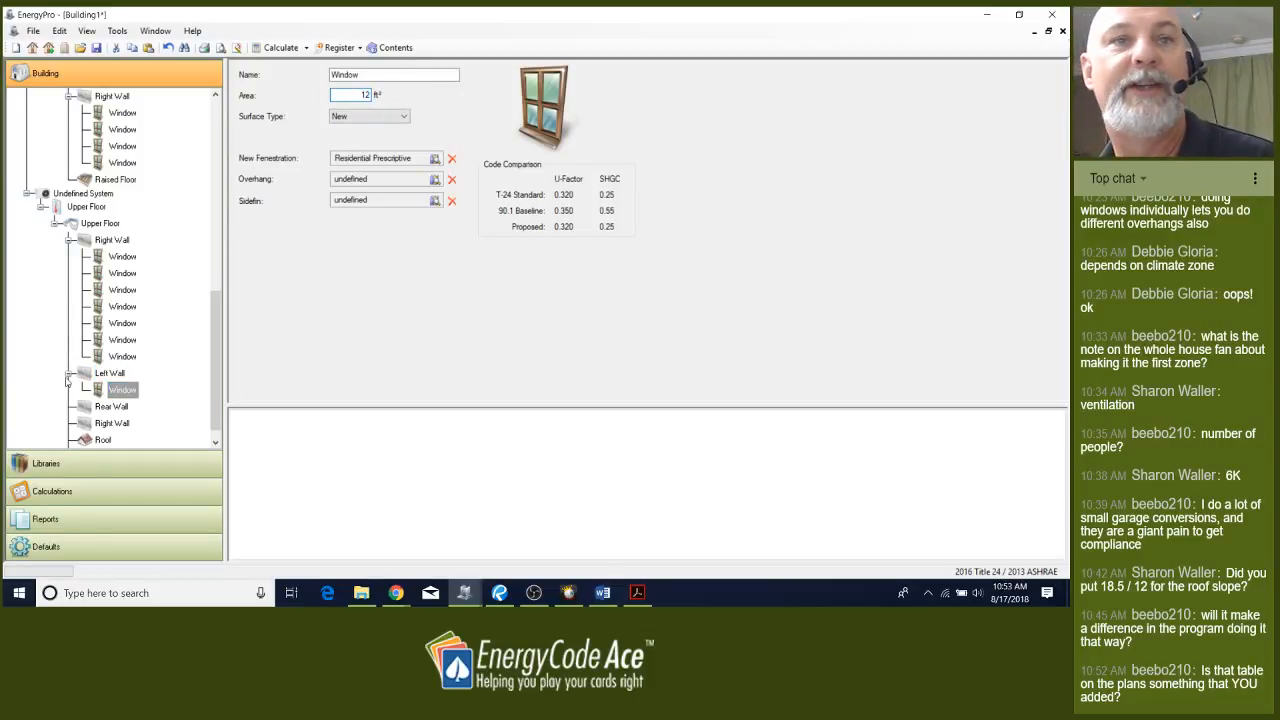
Copy the 12 ft² window on the upper floor's Left Wall and paste it twice onto that wall
click(125, 390)
right_click(127, 391)
click(150, 407)
click(121, 377)
right_click(121, 377)
click(155, 446)
right_click(120, 377)
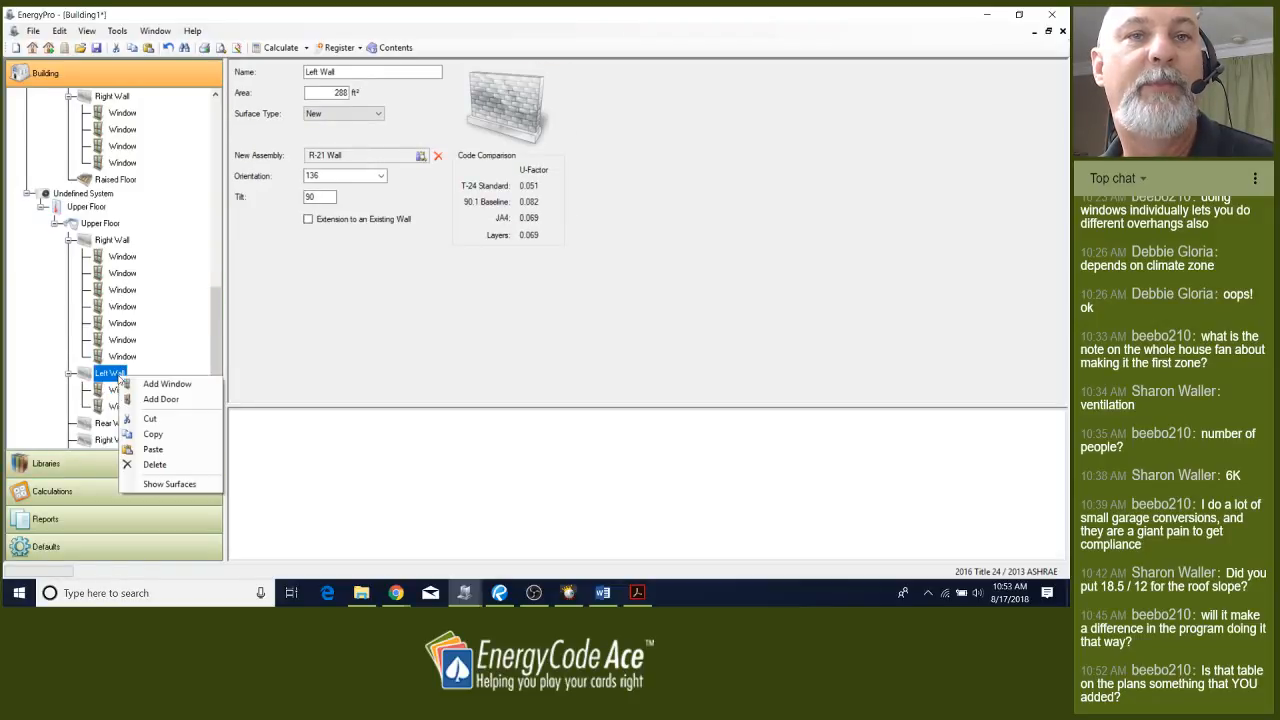
click(150, 447)
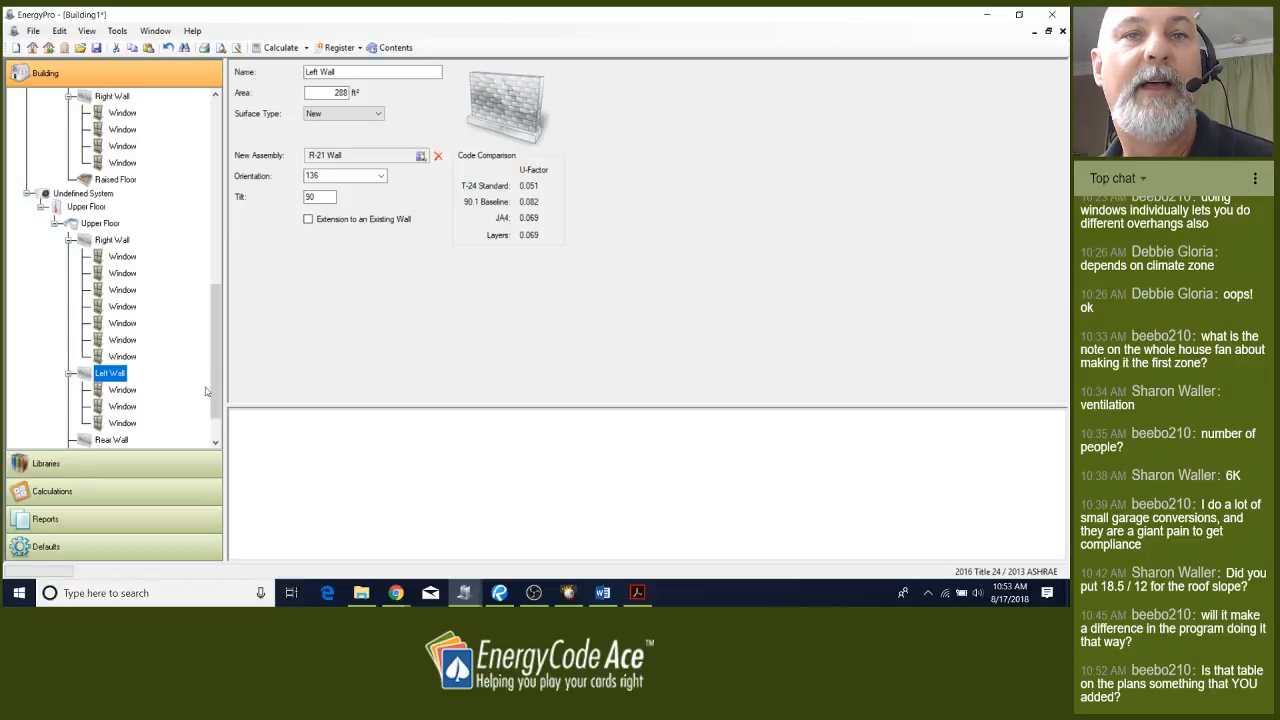
Add a window to the upper floor's Rear Wall and set its area to 40 ft²
scroll(208, 394, down, 1)
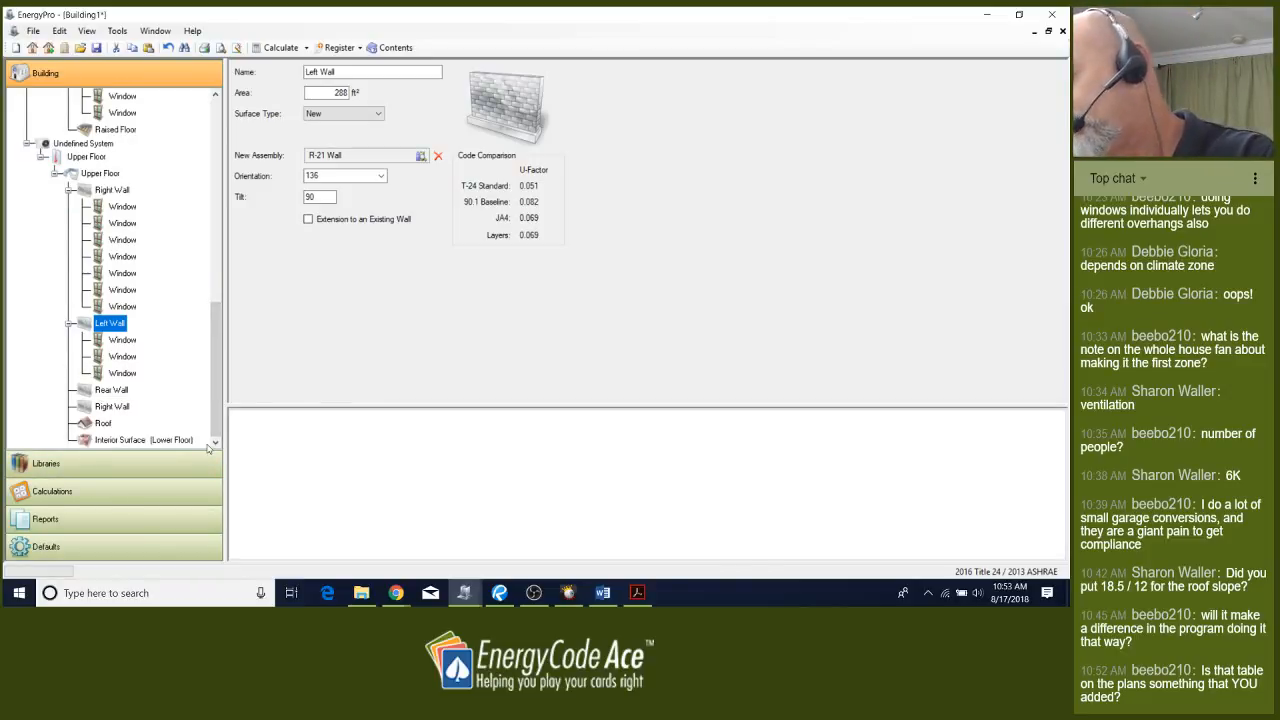
right_click(113, 390)
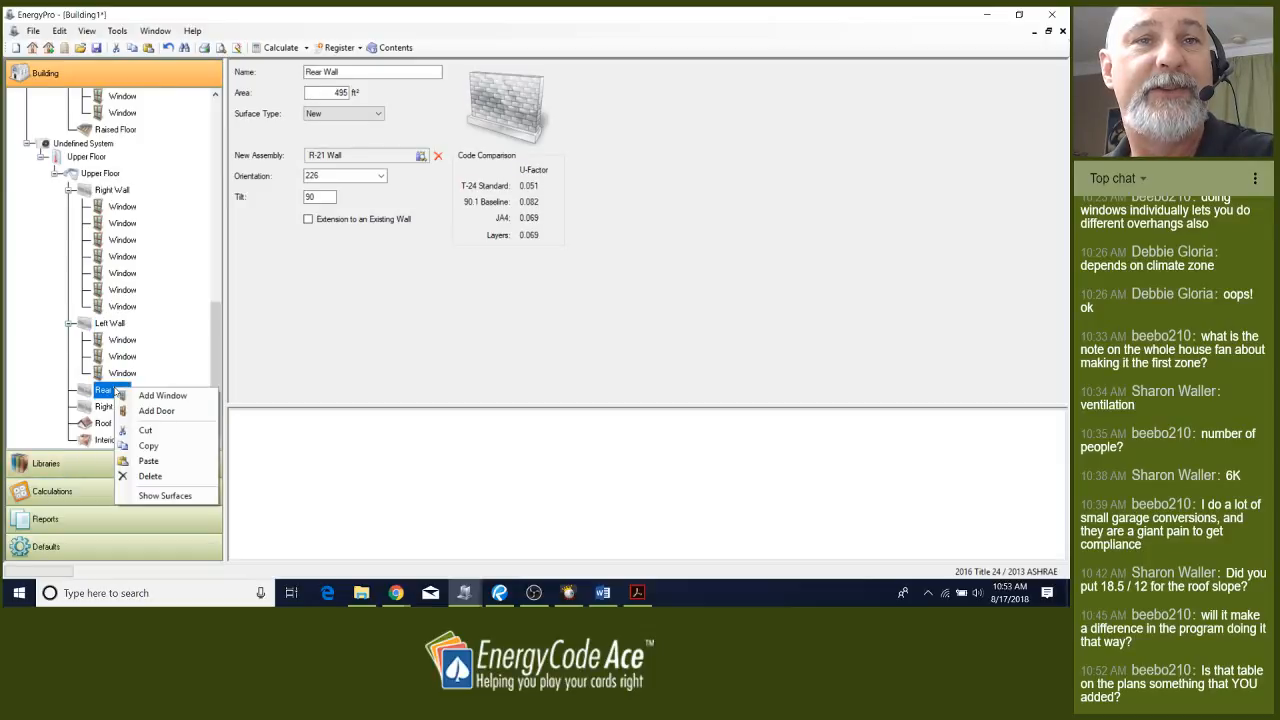
click(160, 396)
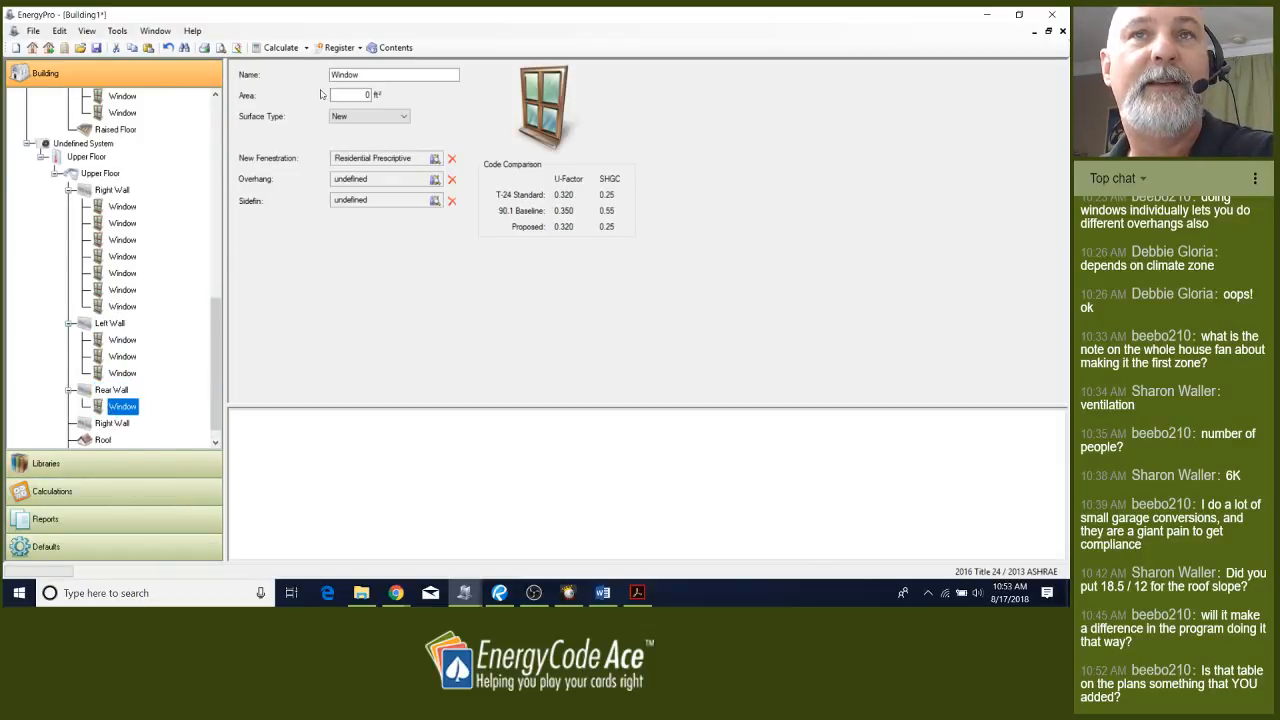
text(40)
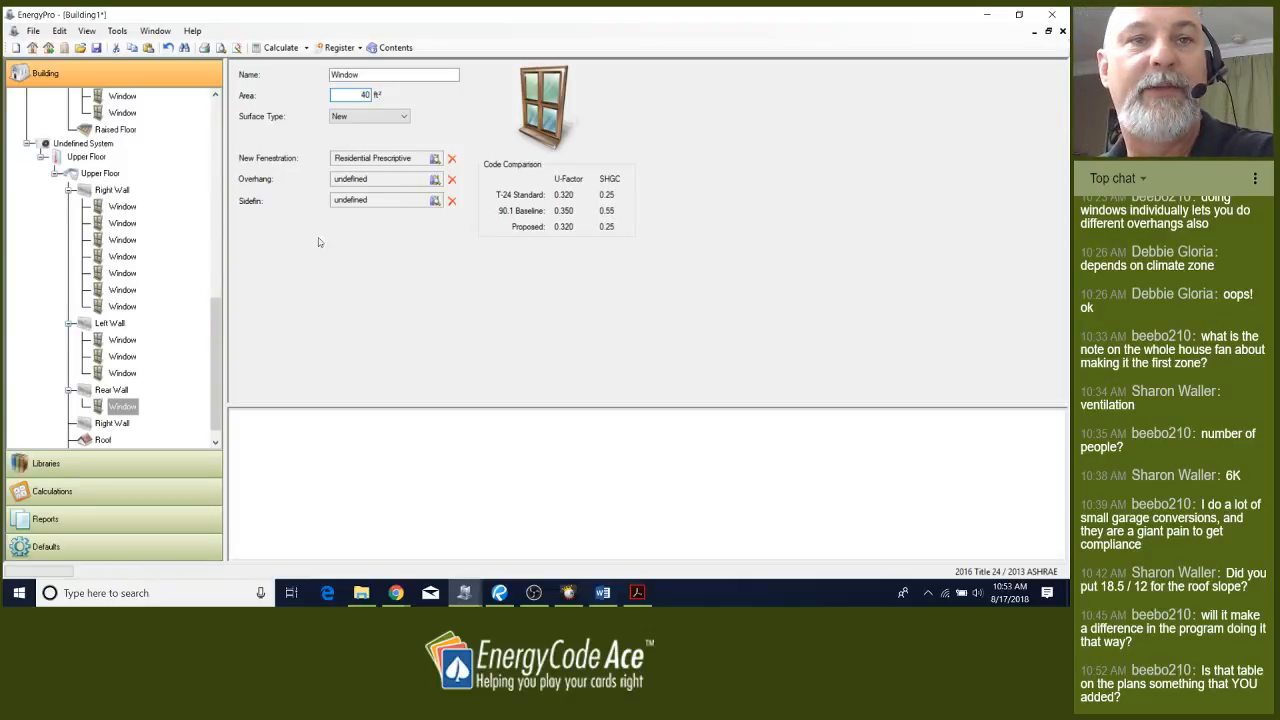
Add a second window to the upper floor's Rear Wall and open its area for editing
click(114, 392)
right_click(115, 394)
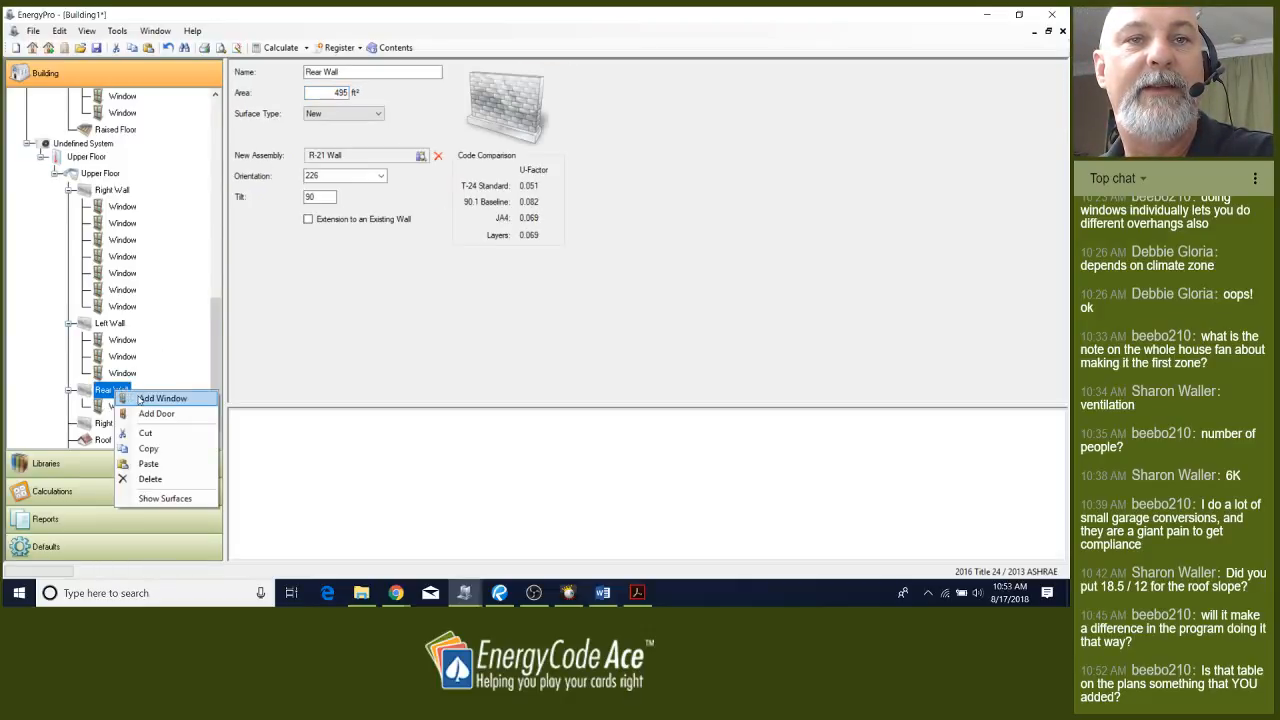
click(160, 397)
click(122, 423)
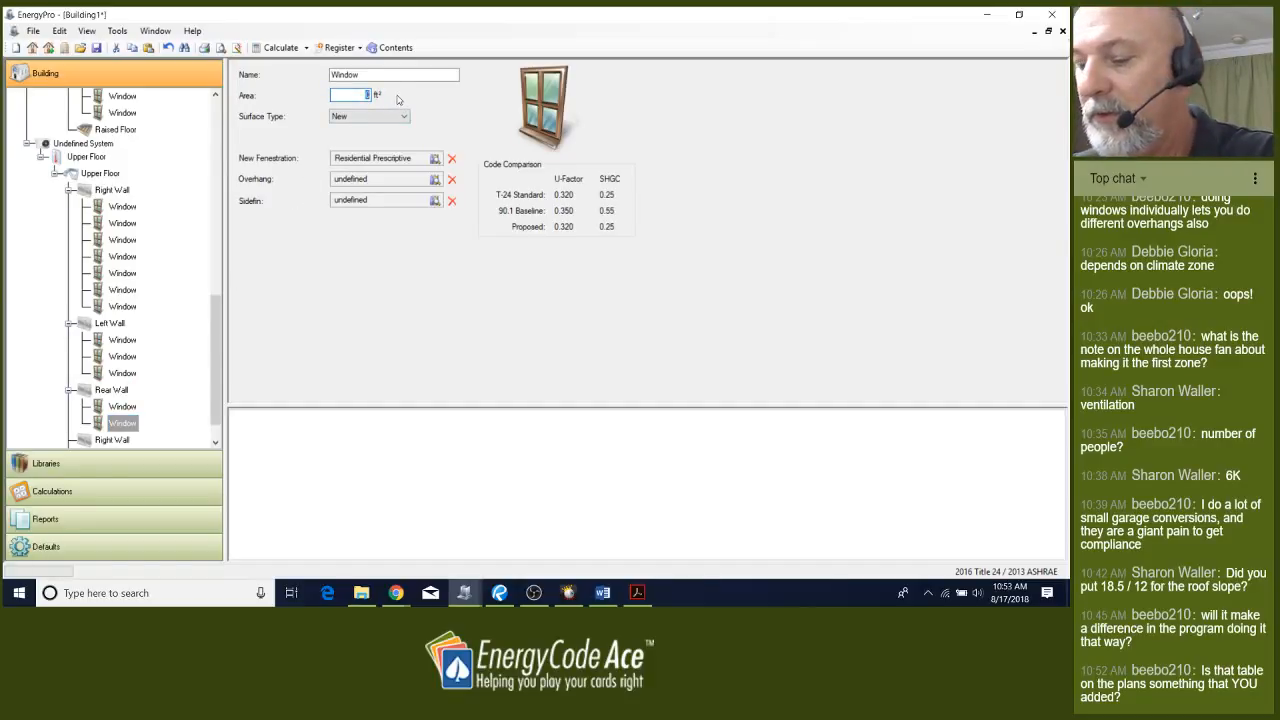
Add a third window to the upper floor's Rear Wall and set its area to 12 ft²
right_click(111, 393)
click(155, 396)
click(122, 441)
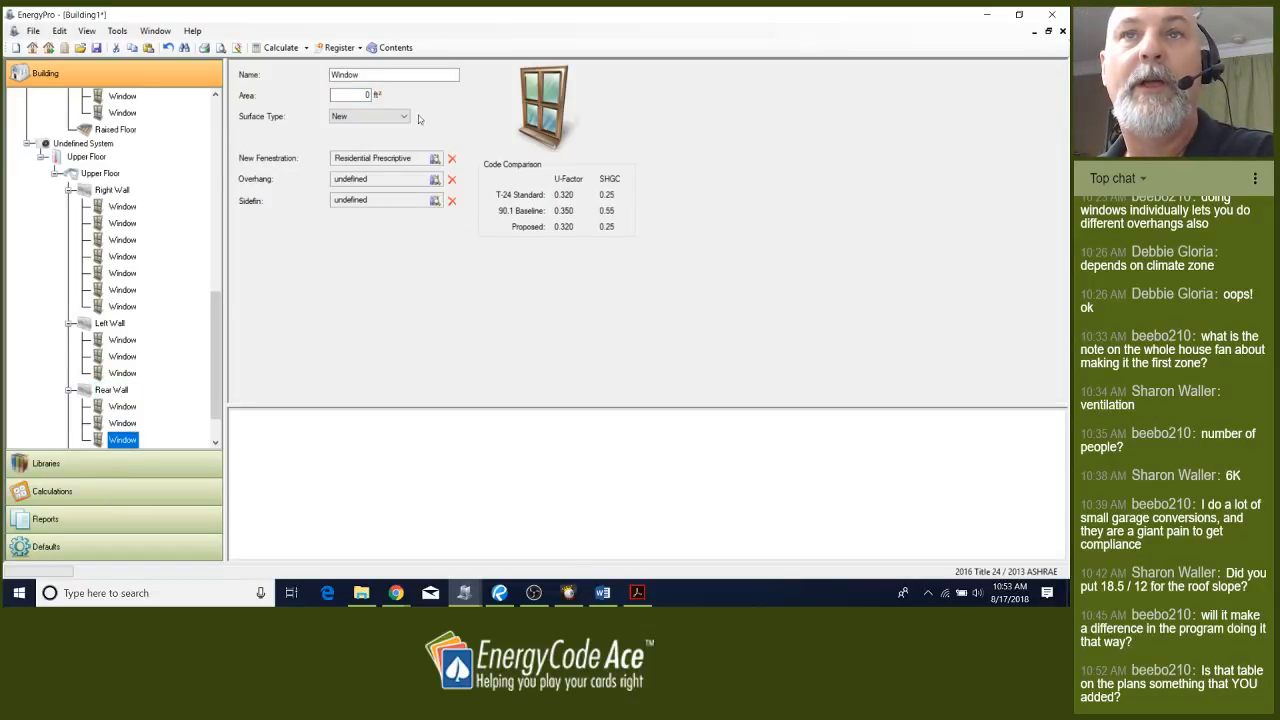
click(355, 94)
text(12)
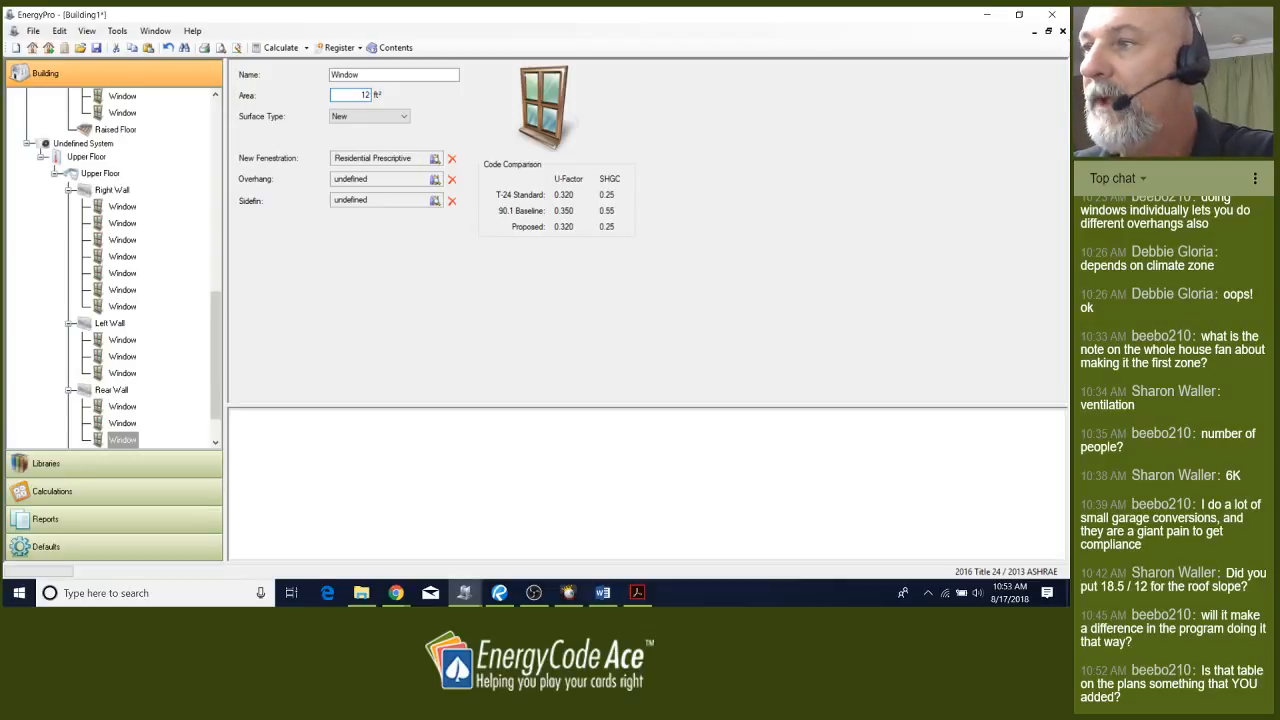
Add a fourth window to the upper floor's Rear Wall and set its area to 8 ft²
right_click(111, 390)
click(150, 403)
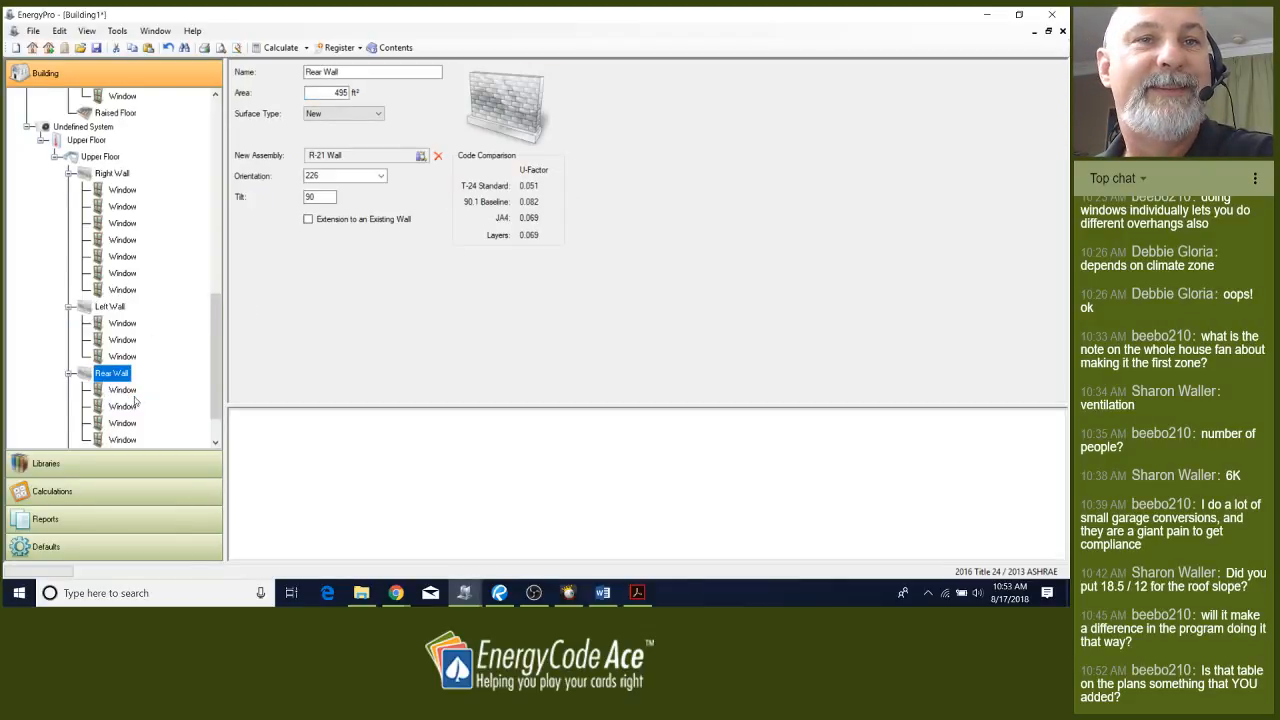
click(358, 95)
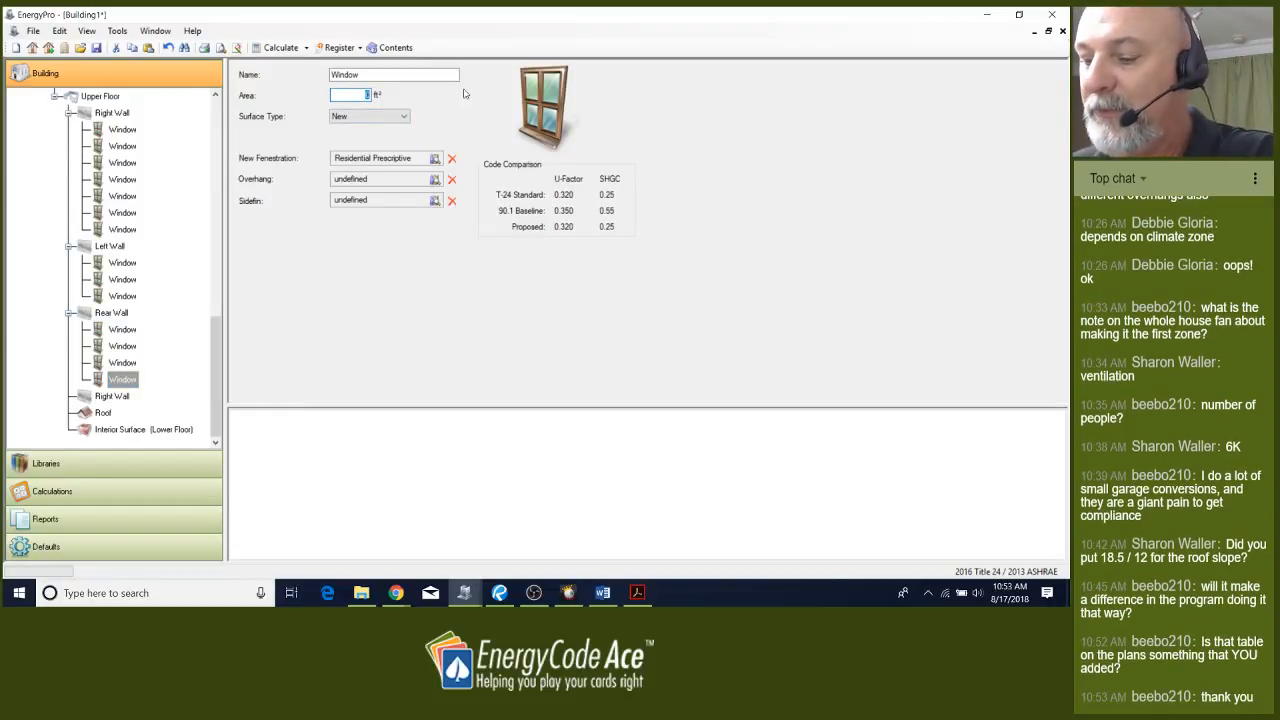
text(8)
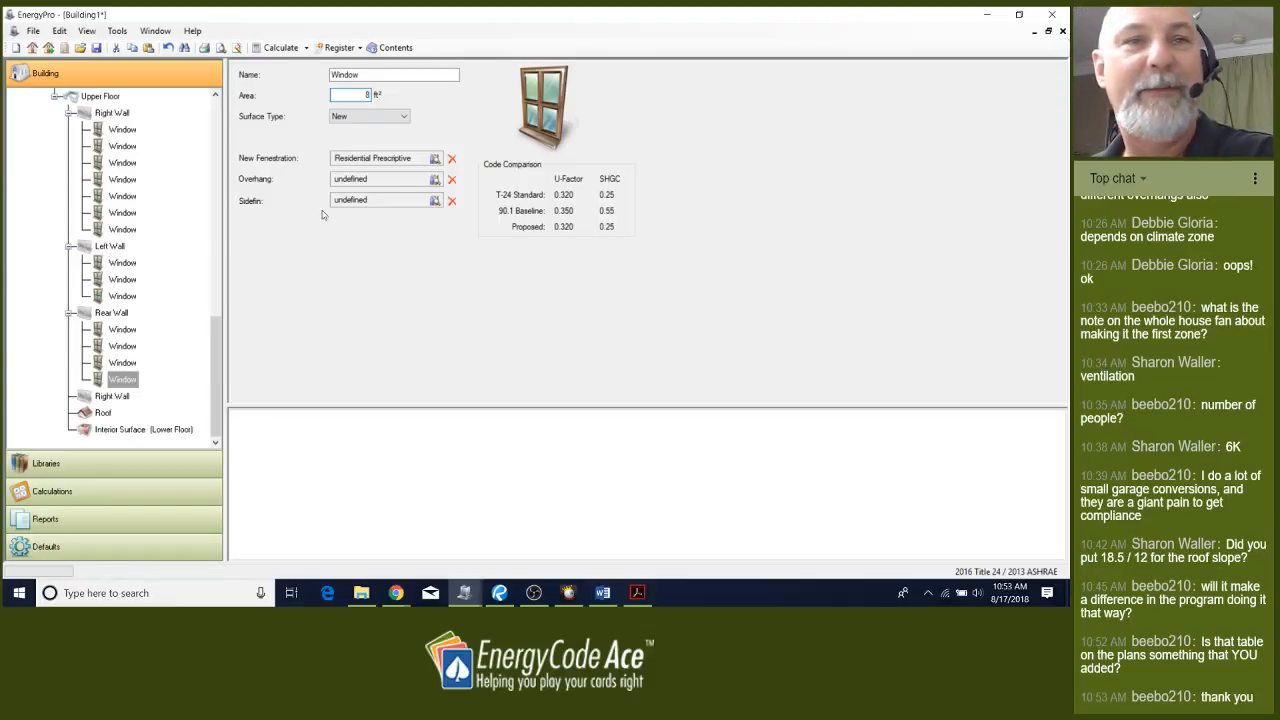
Add a fifth window to the upper floor's Rear Wall and set its area to 40 ft²
right_click(113, 313)
click(160, 321)
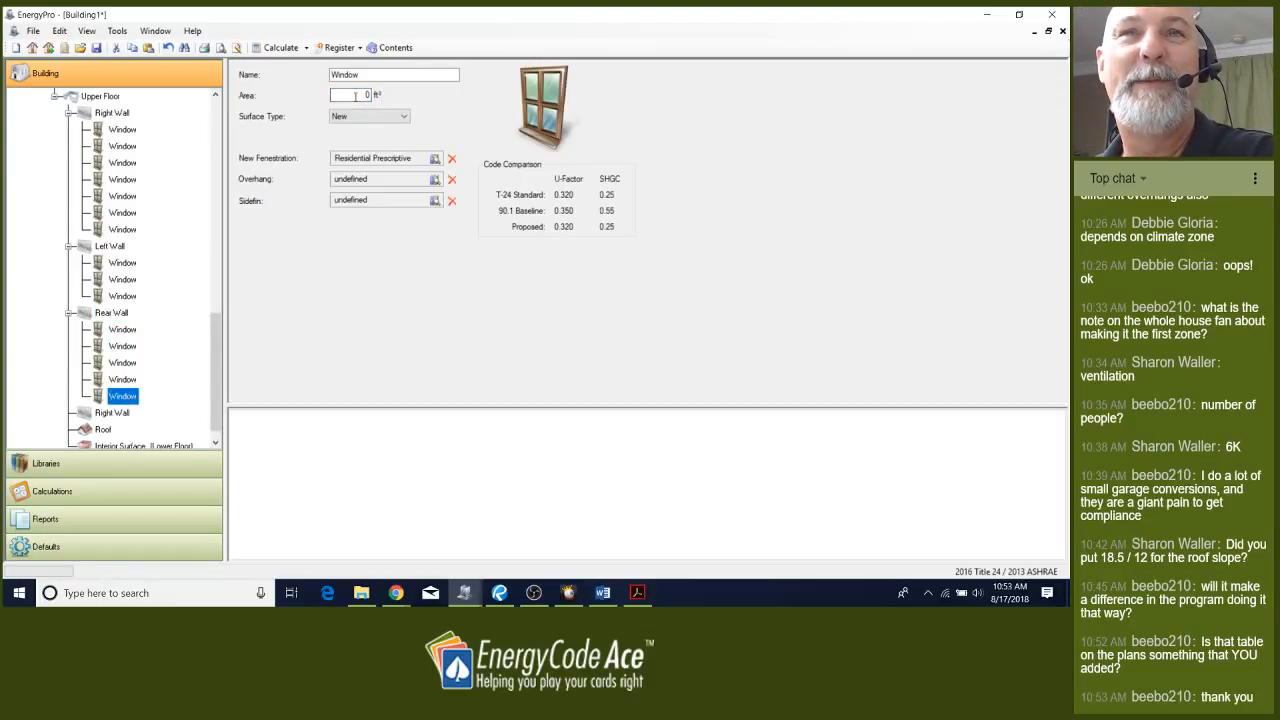
click(355, 96)
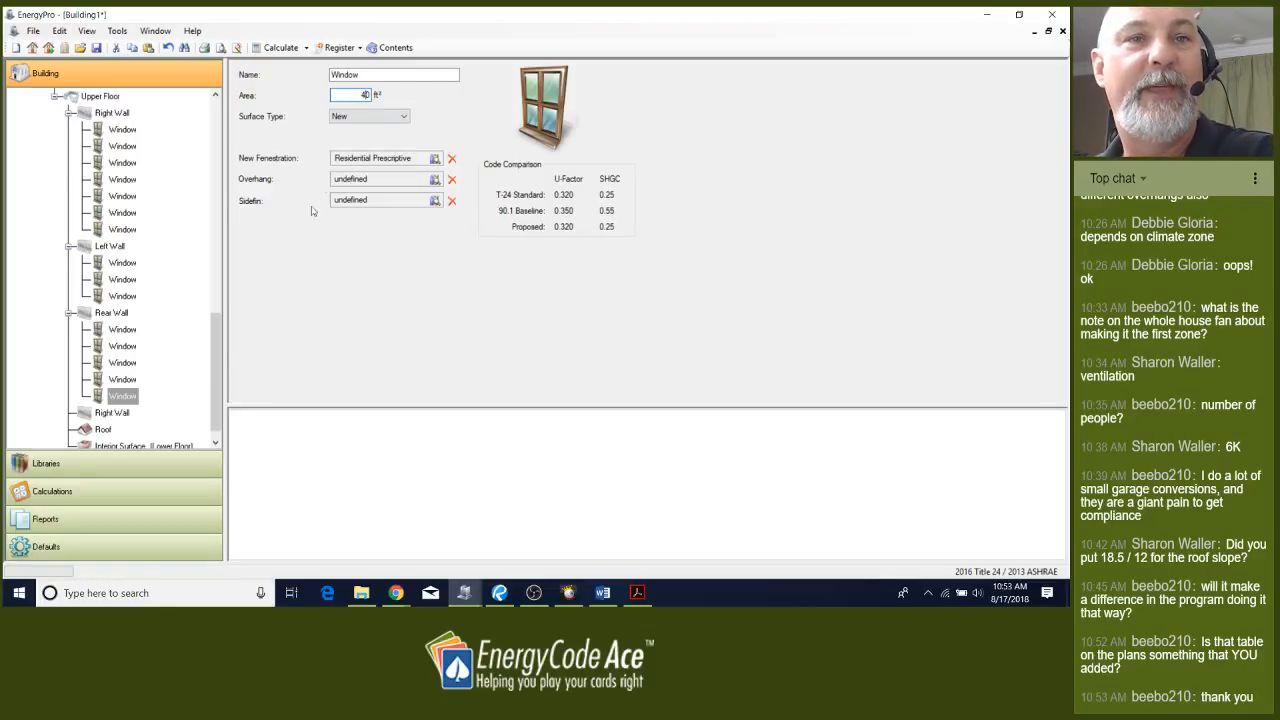
Add a window to the 288 ft² Right Wall of the upper floor and set its area to 15 ft²
click(111, 414)
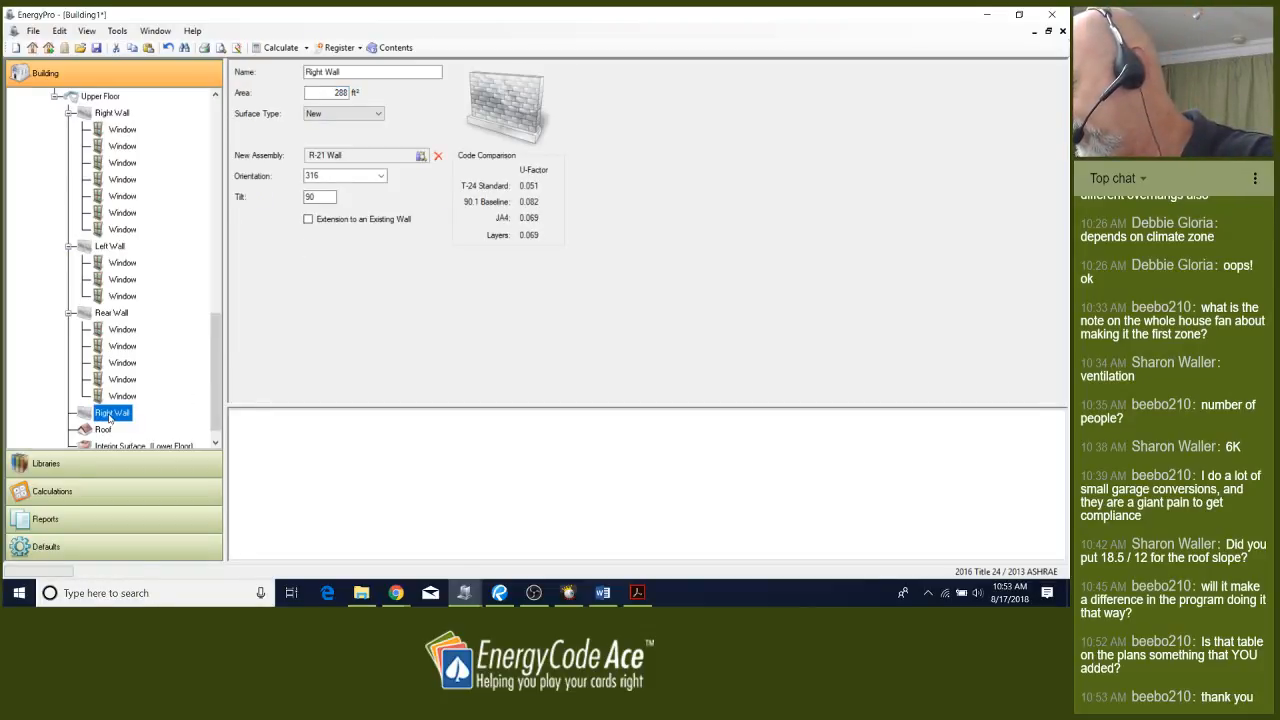
right_click(110, 418)
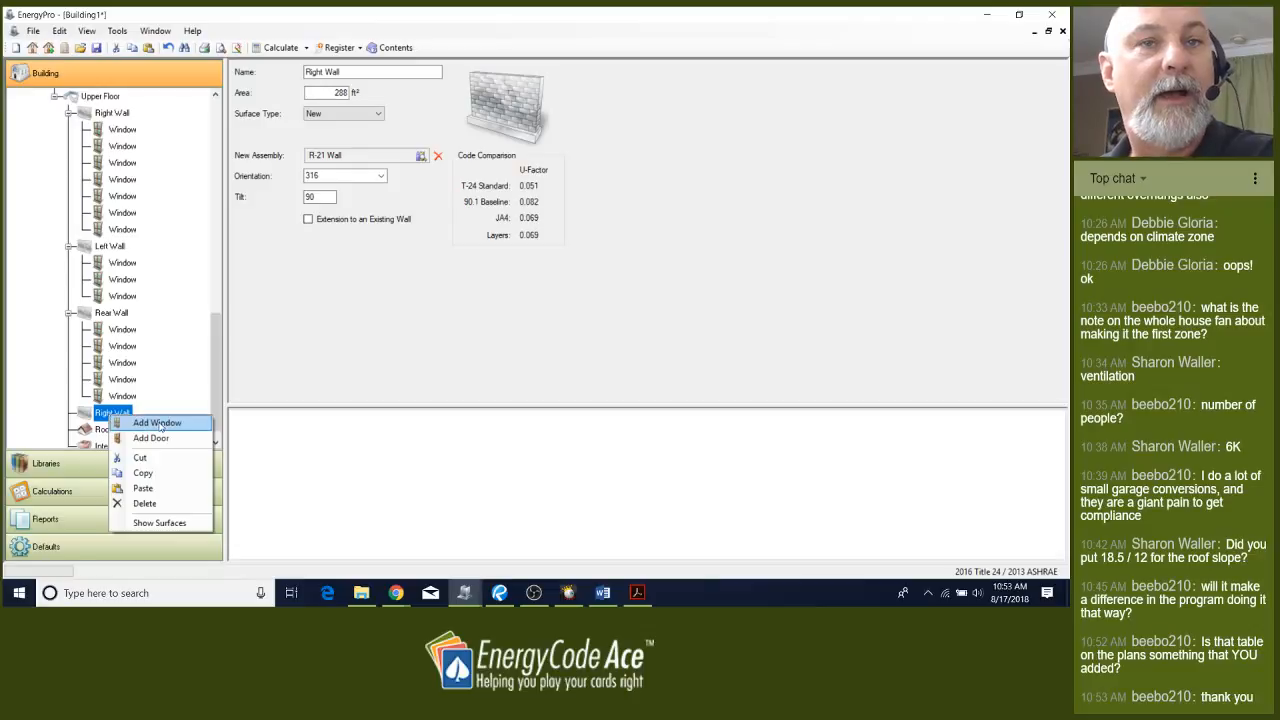
click(155, 427)
click(365, 95)
text(15)
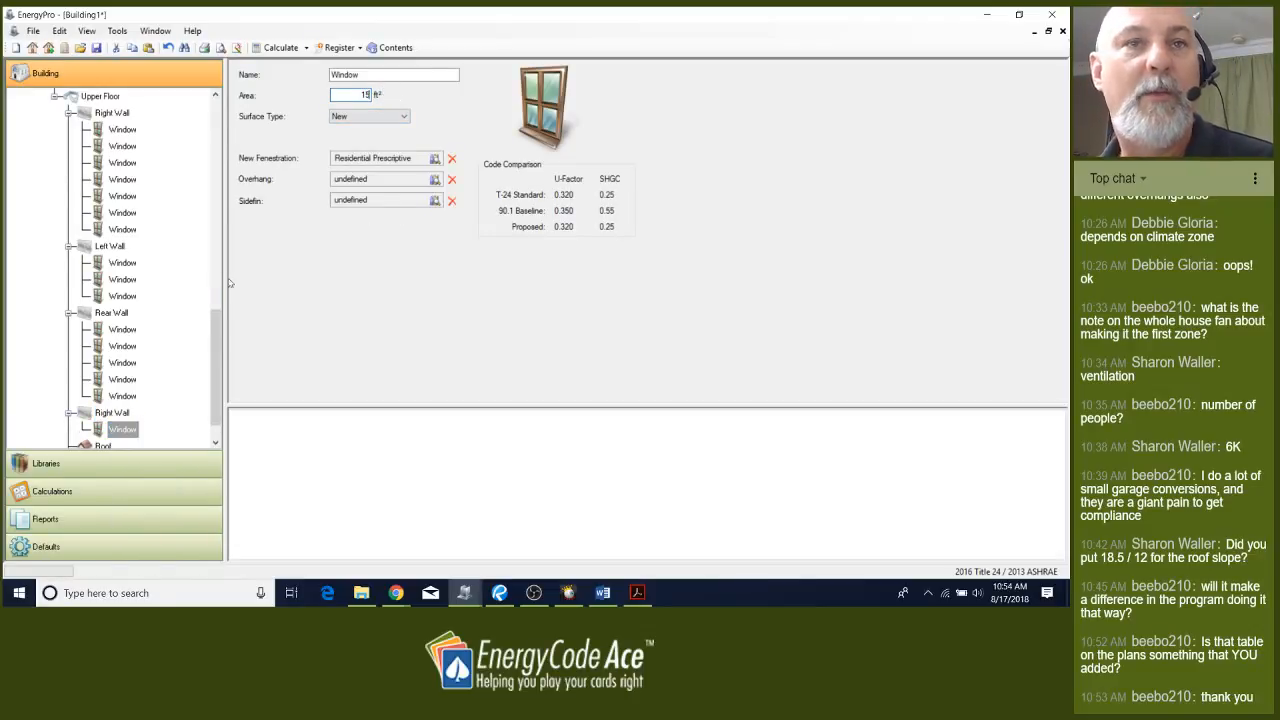
Copy the 15 ft² window on the upper floor's 288 ft² Right Wall and paste three duplicates onto that wall
right_click(127, 430)
click(155, 453)
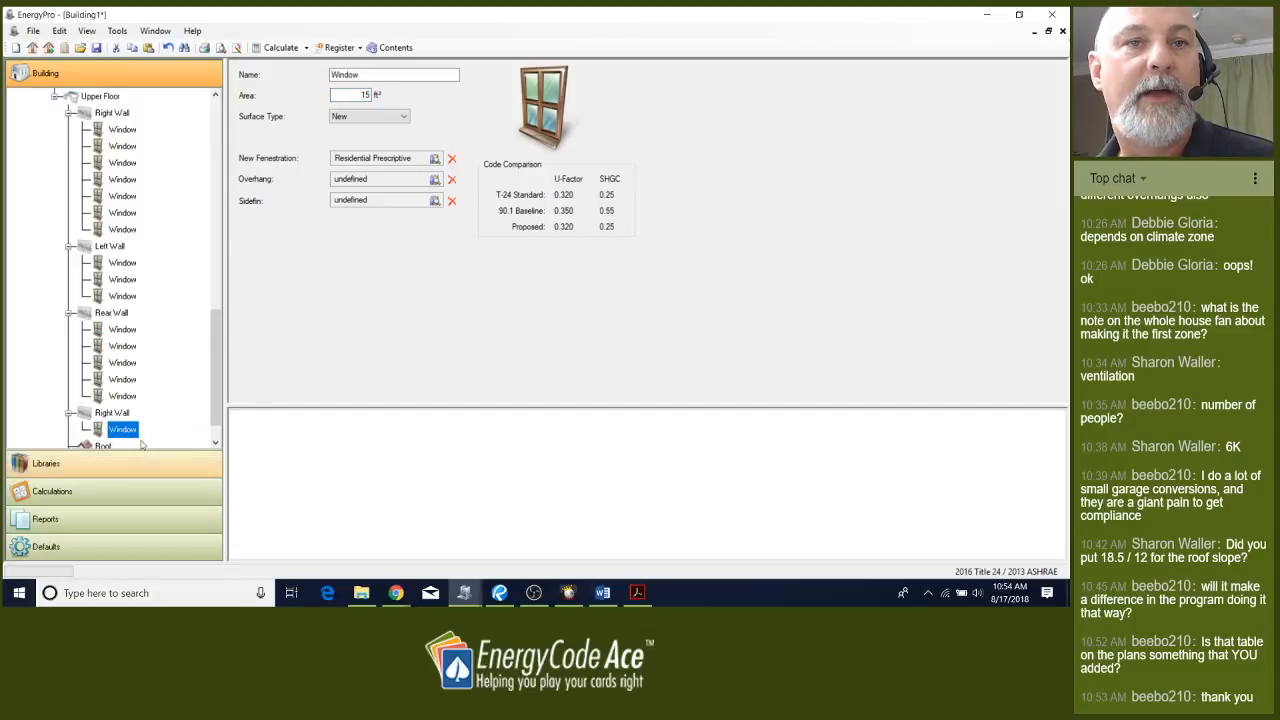
right_click(118, 416)
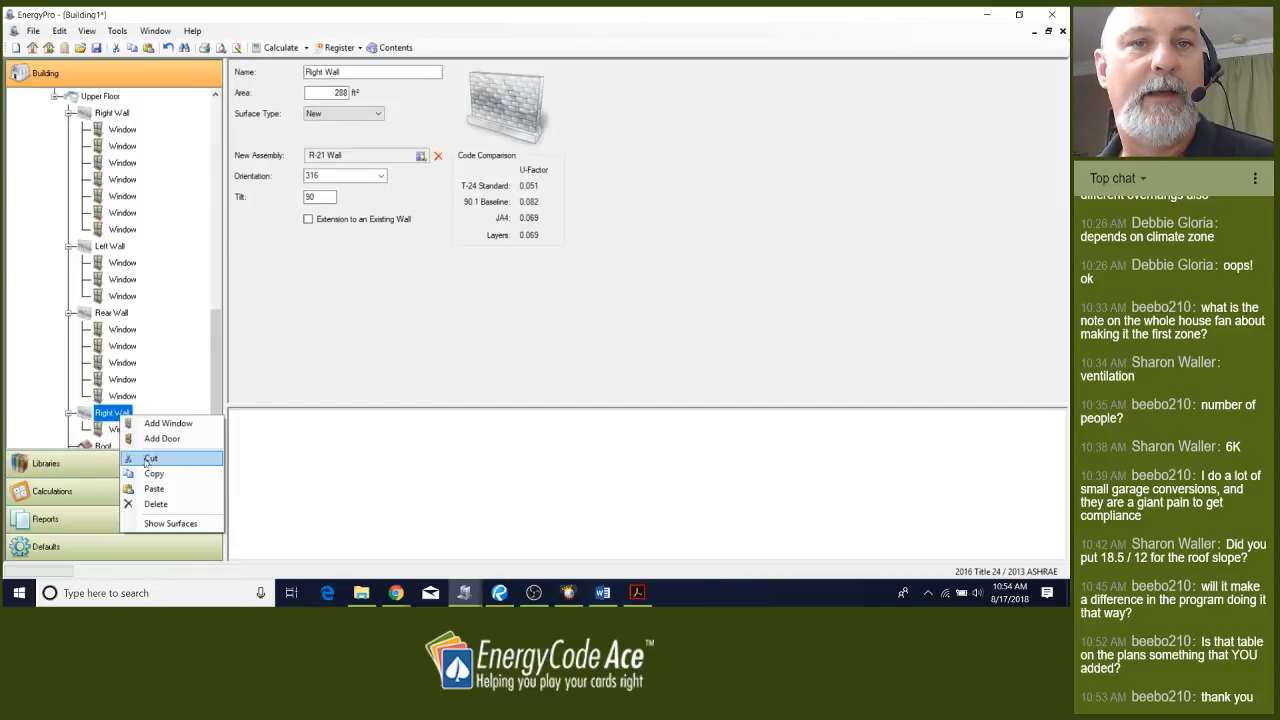
click(154, 488)
right_click(125, 402)
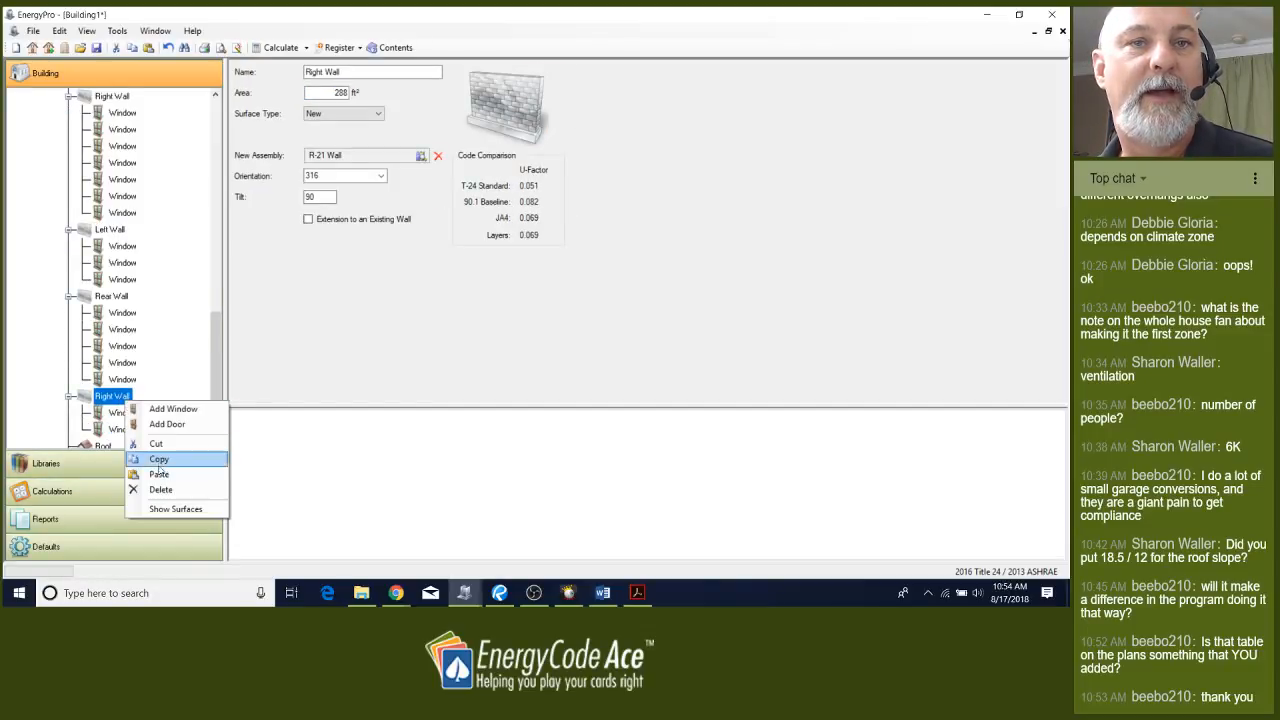
click(158, 474)
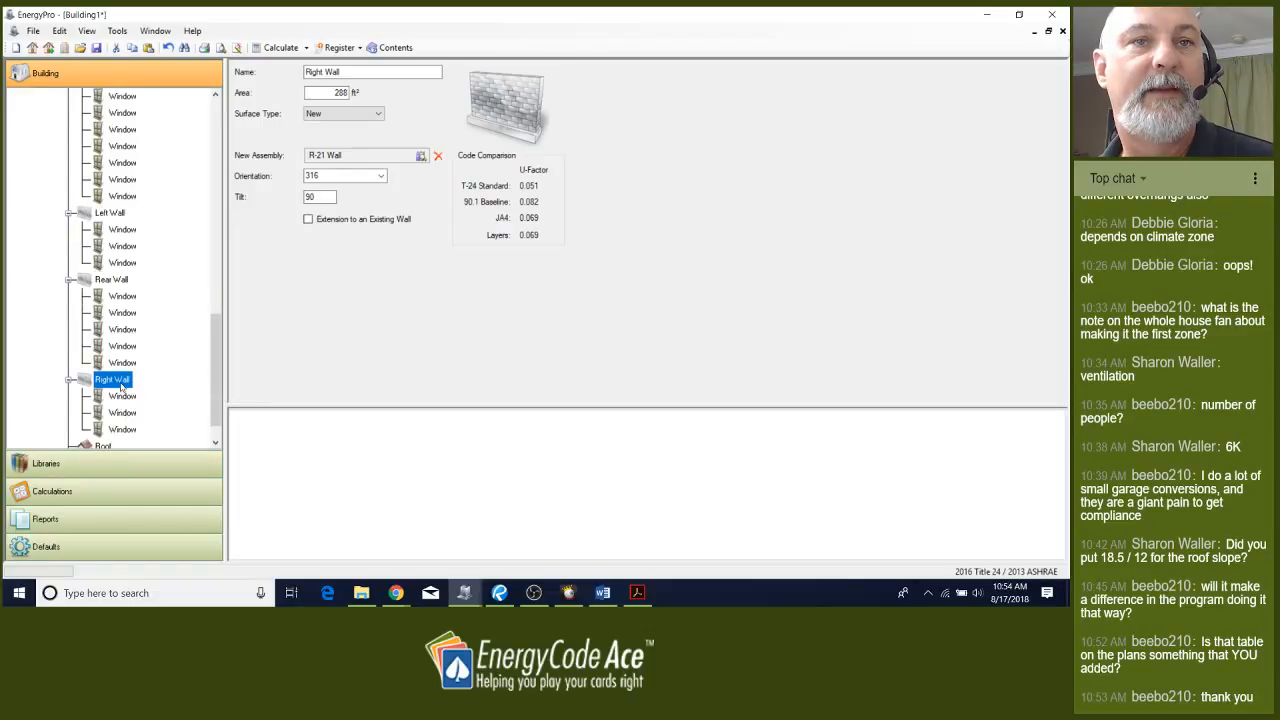
key(ctrl+v)
scroll(211, 385, down, 1)
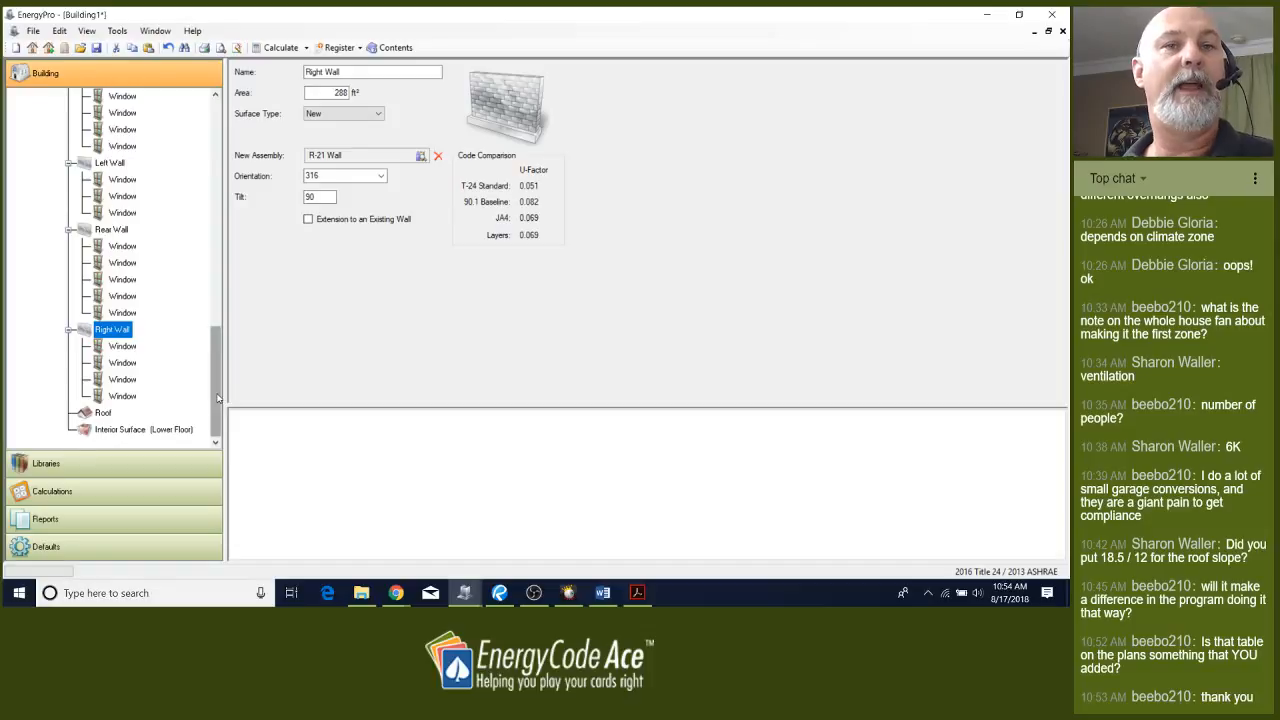
Select the undefined system in the building tree and look up the mechanical requirements in the 2 Story Sample Plan's Title 24 energy features summary
drag(217, 394, 214, 148)
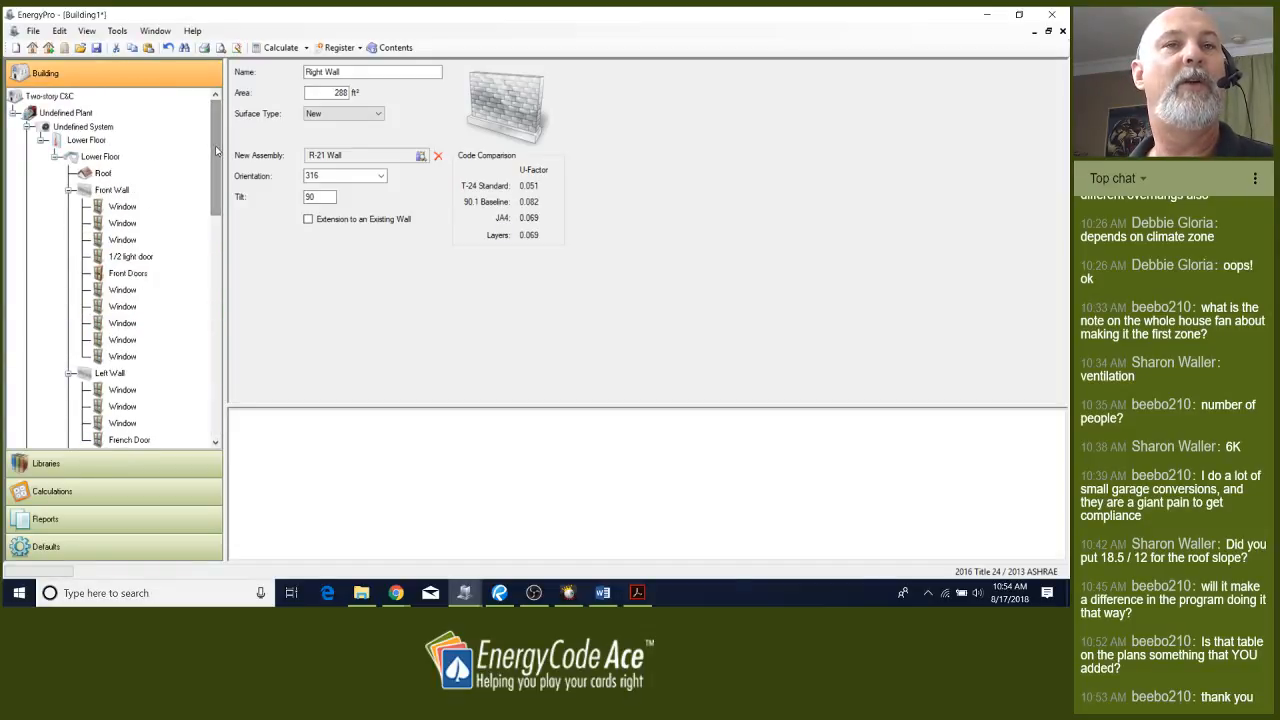
click(78, 127)
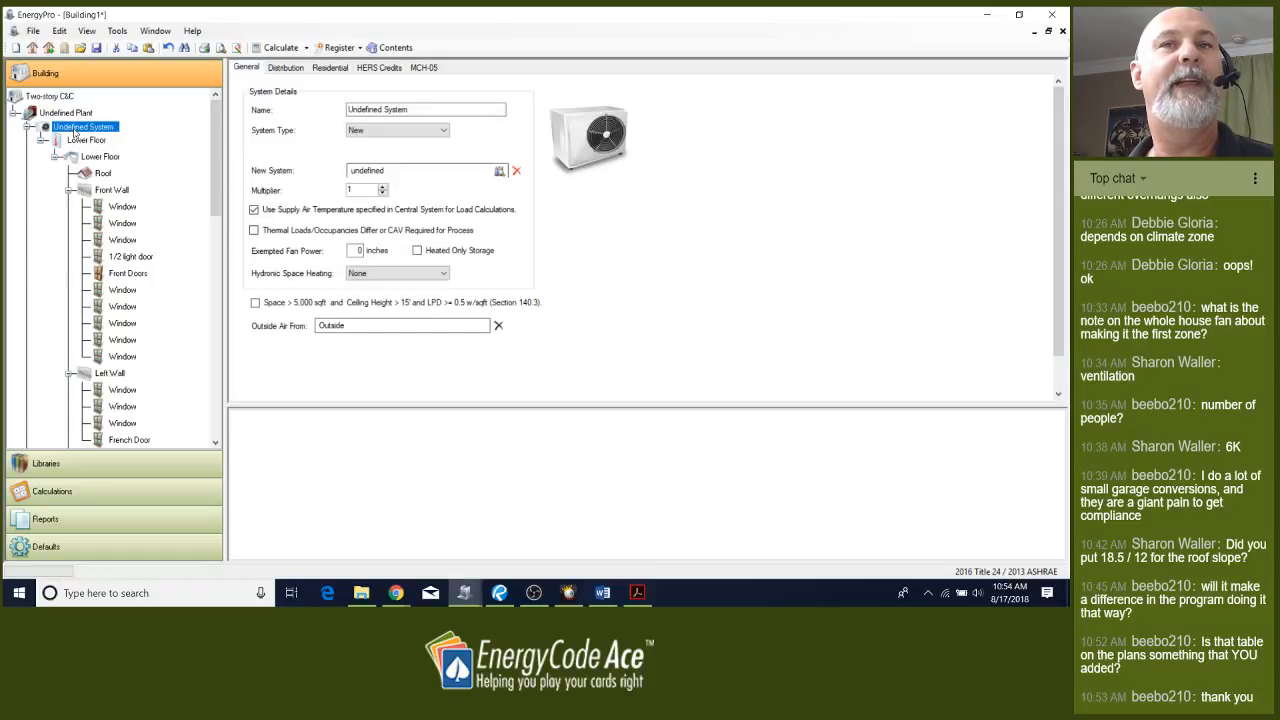
click(499, 593)
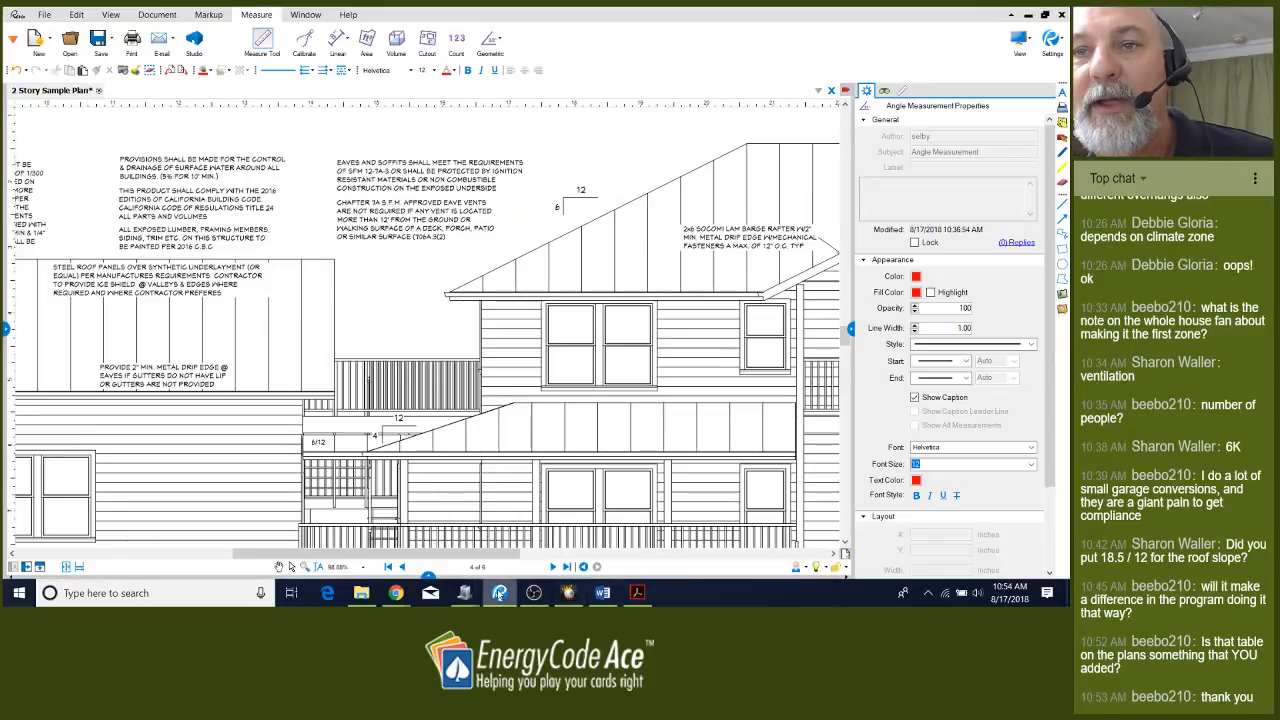
click(402, 566)
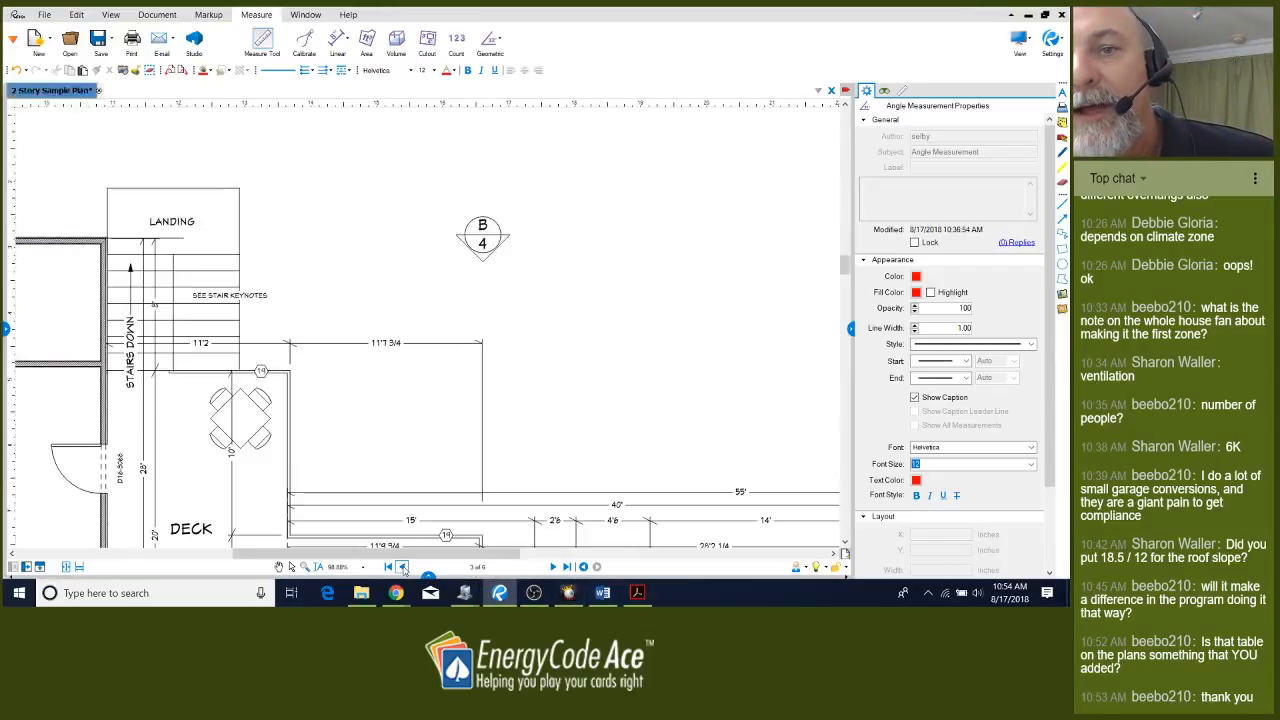
click(402, 566)
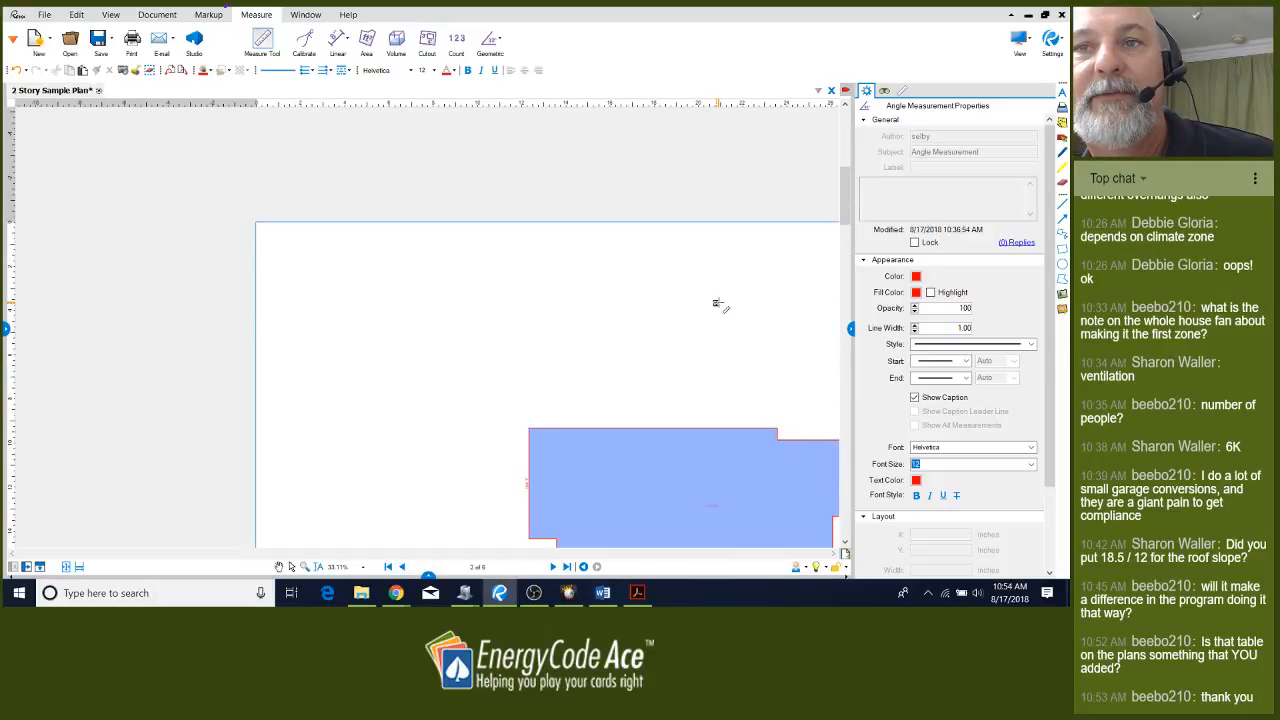
scroll(422, 393, up, 2)
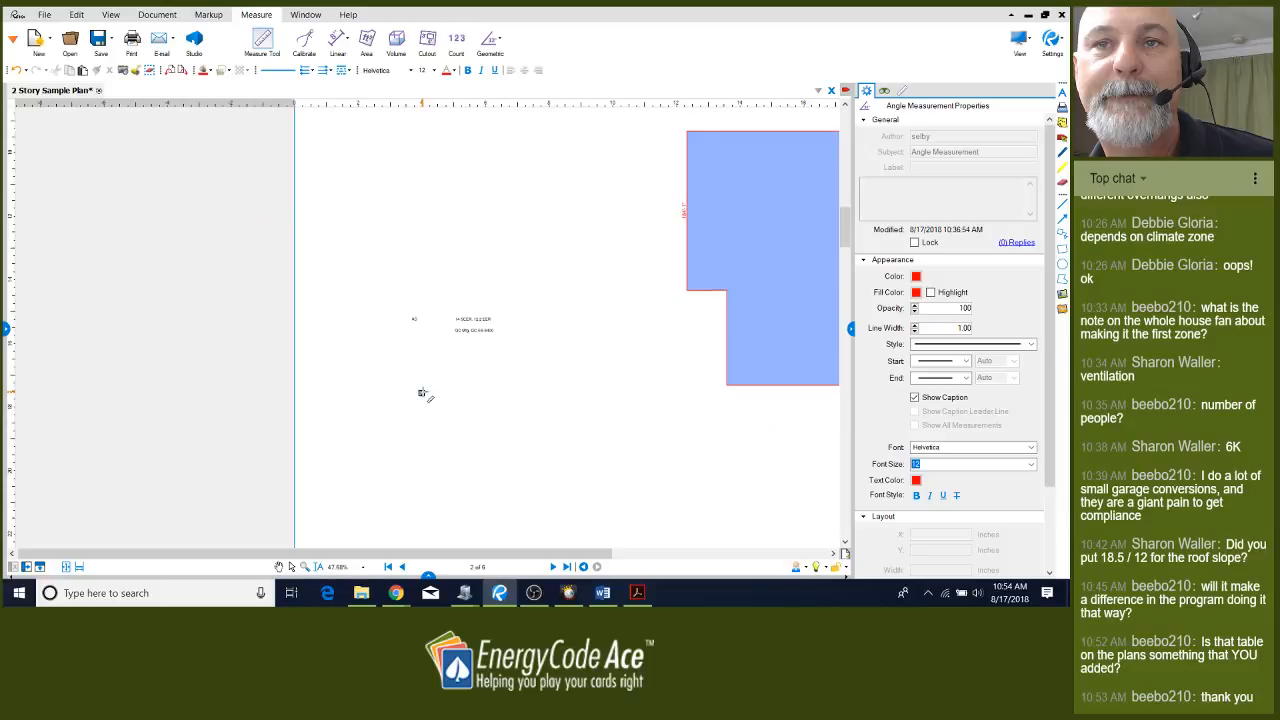
scroll(422, 393, up, 5)
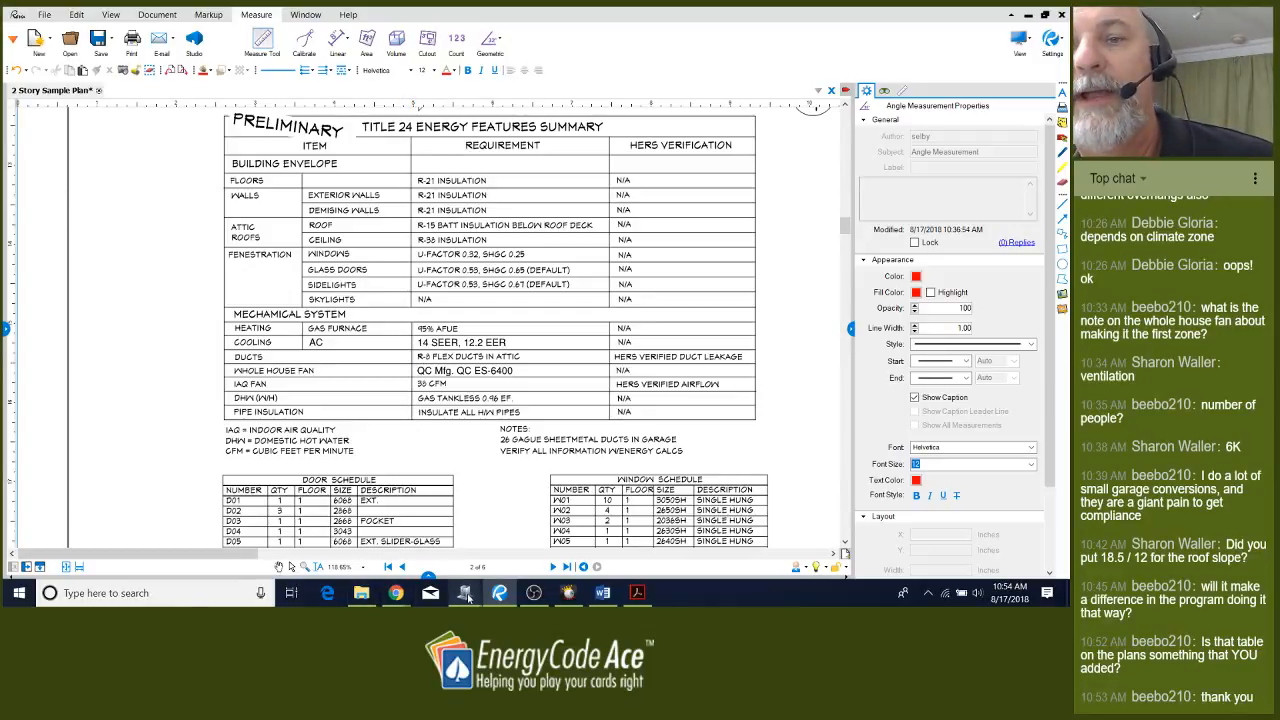
Switch back to EnergyPro and rename the undefined system as HVAC System 1
mouse_move(464, 593)
click(519, 545)
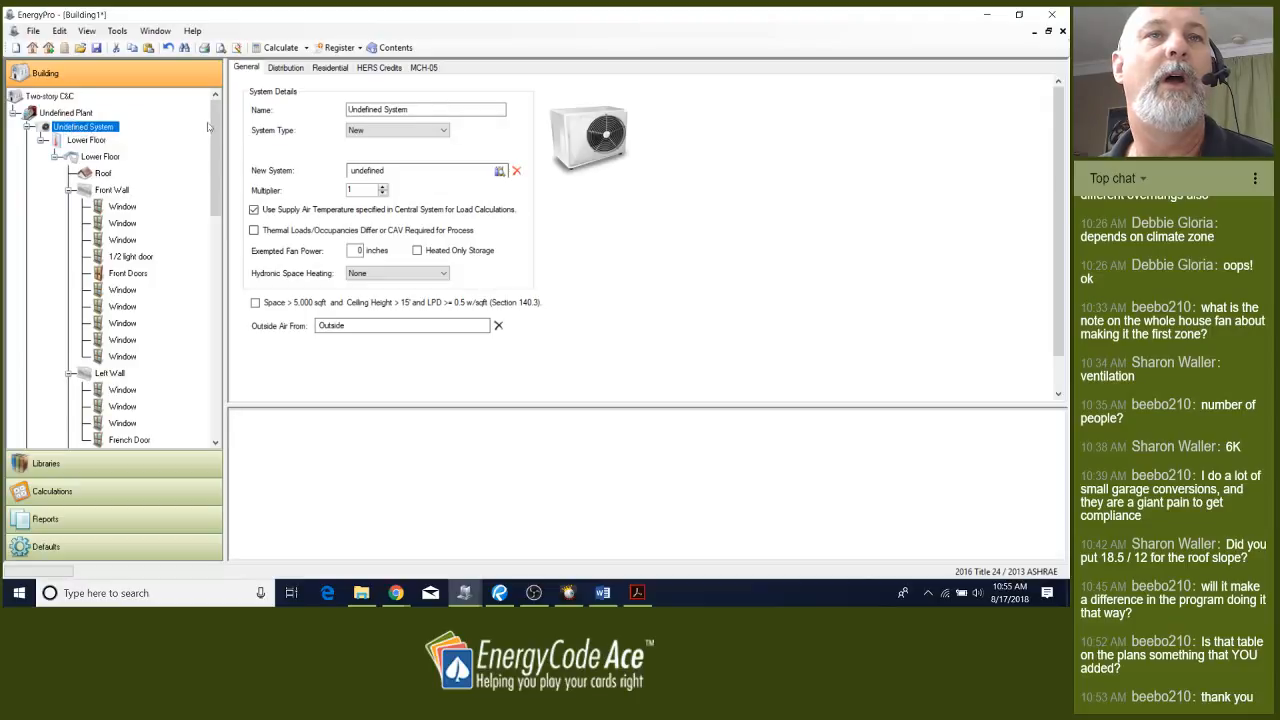
double_click(365, 109)
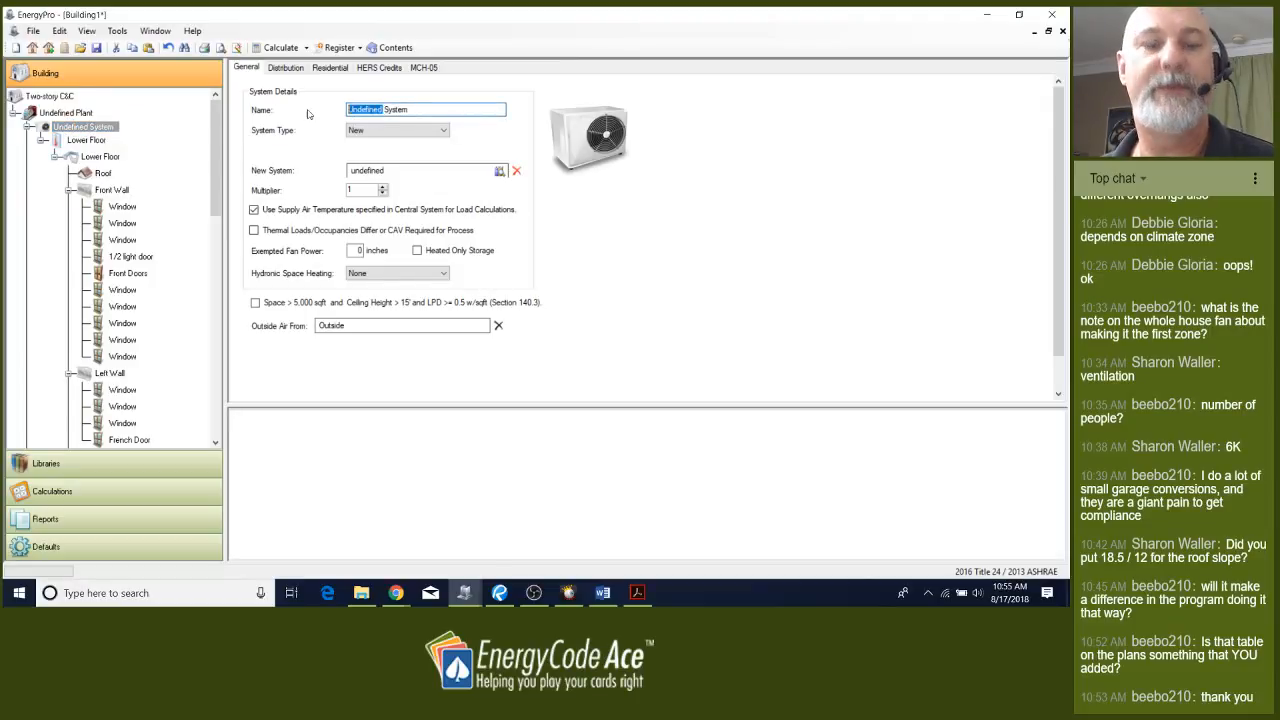
text(HVAC)
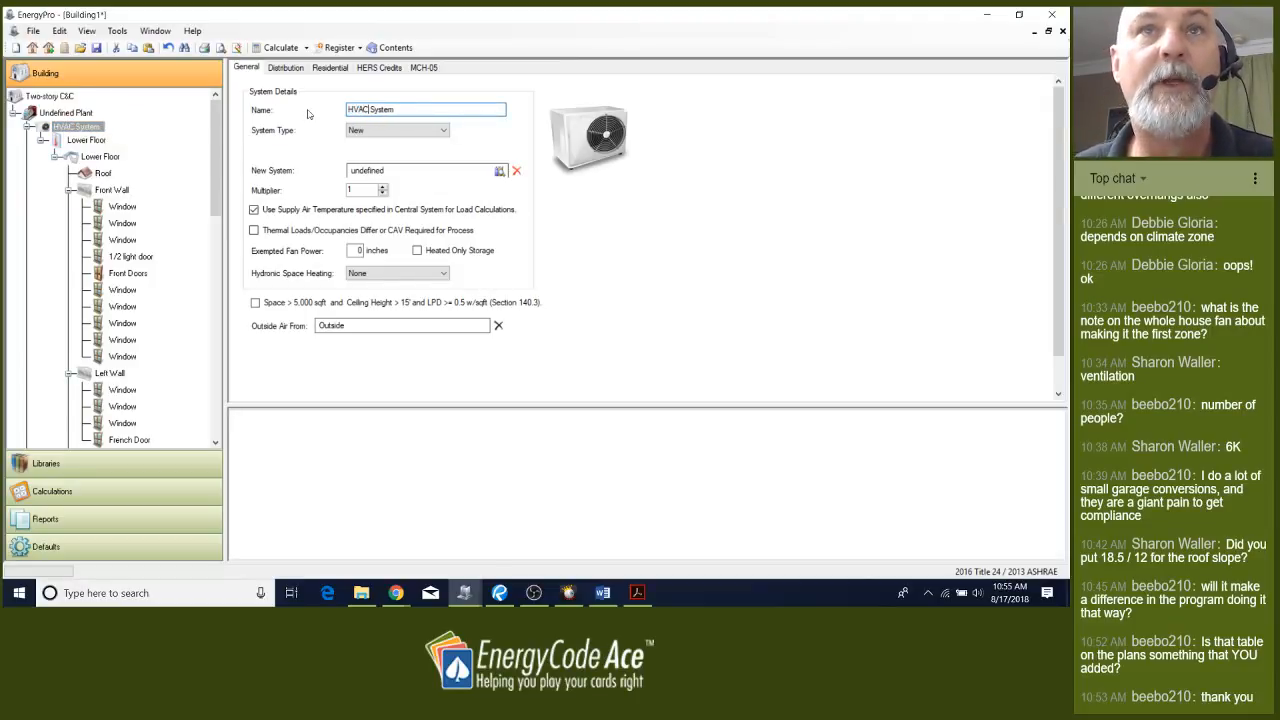
text( 1)
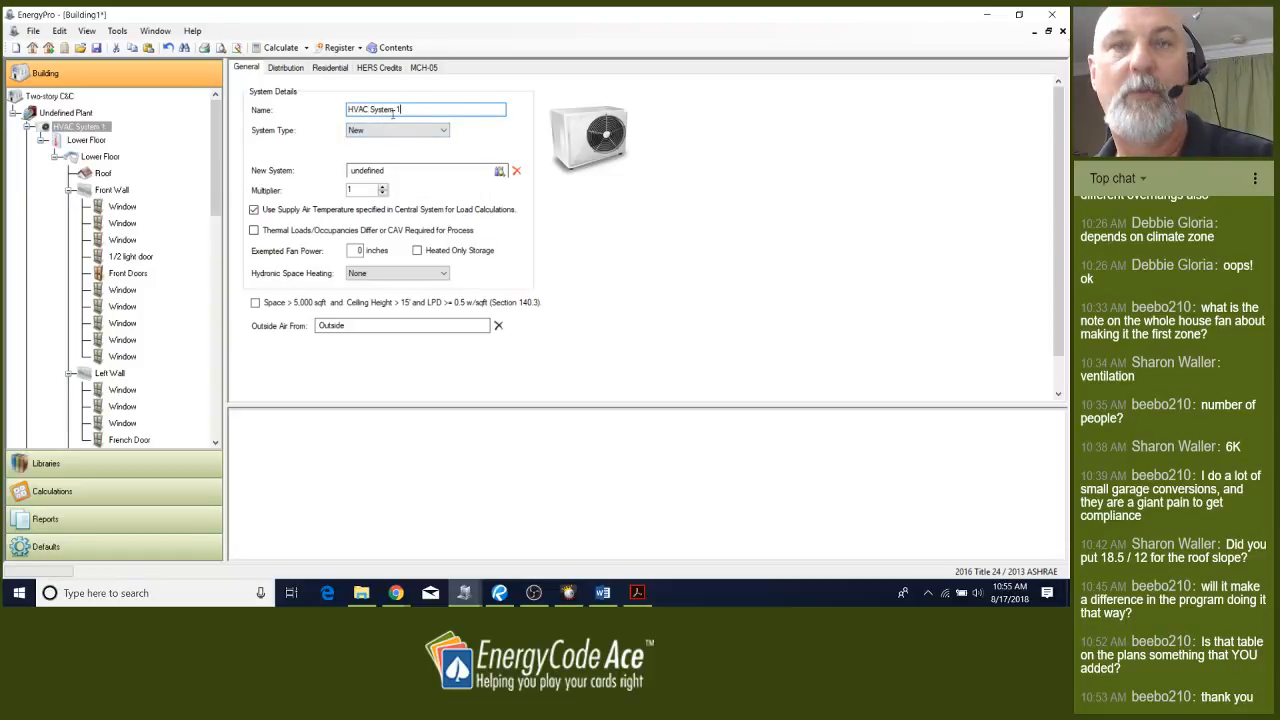
Open the equipment library for HVAC System 1 and add a copy of the High Efficiency Fau/AC entry
click(411, 175)
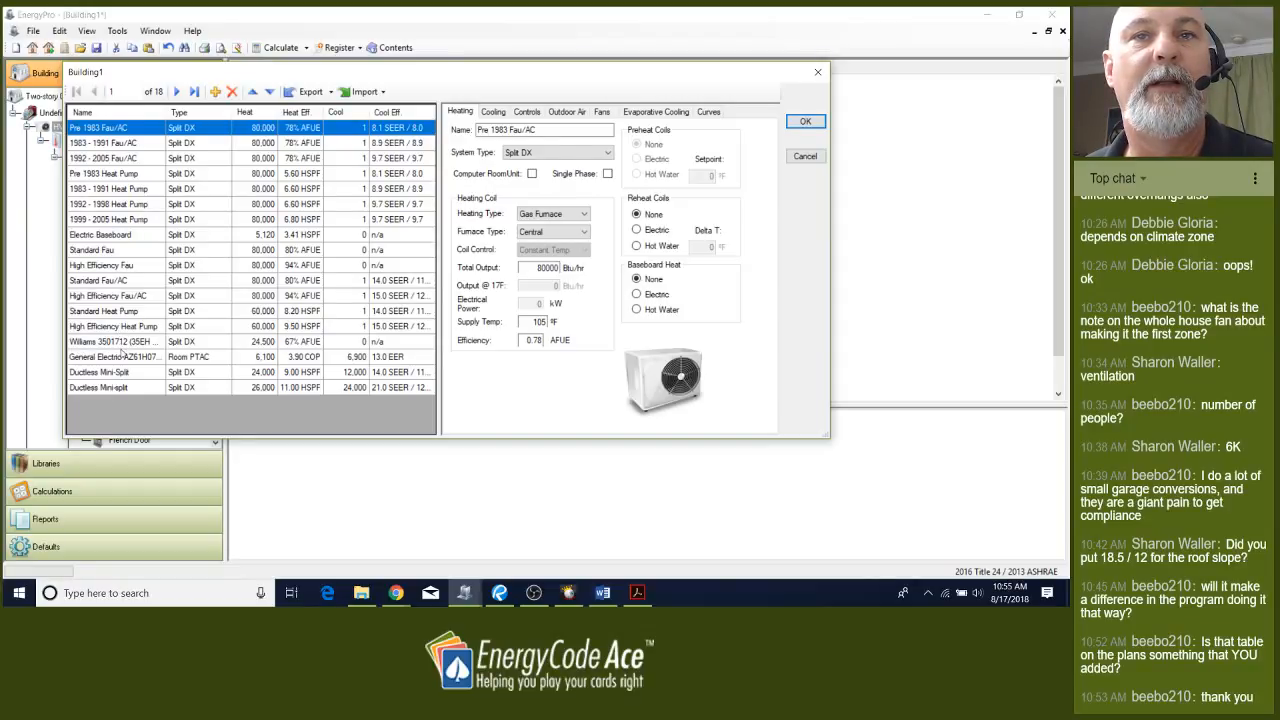
click(115, 297)
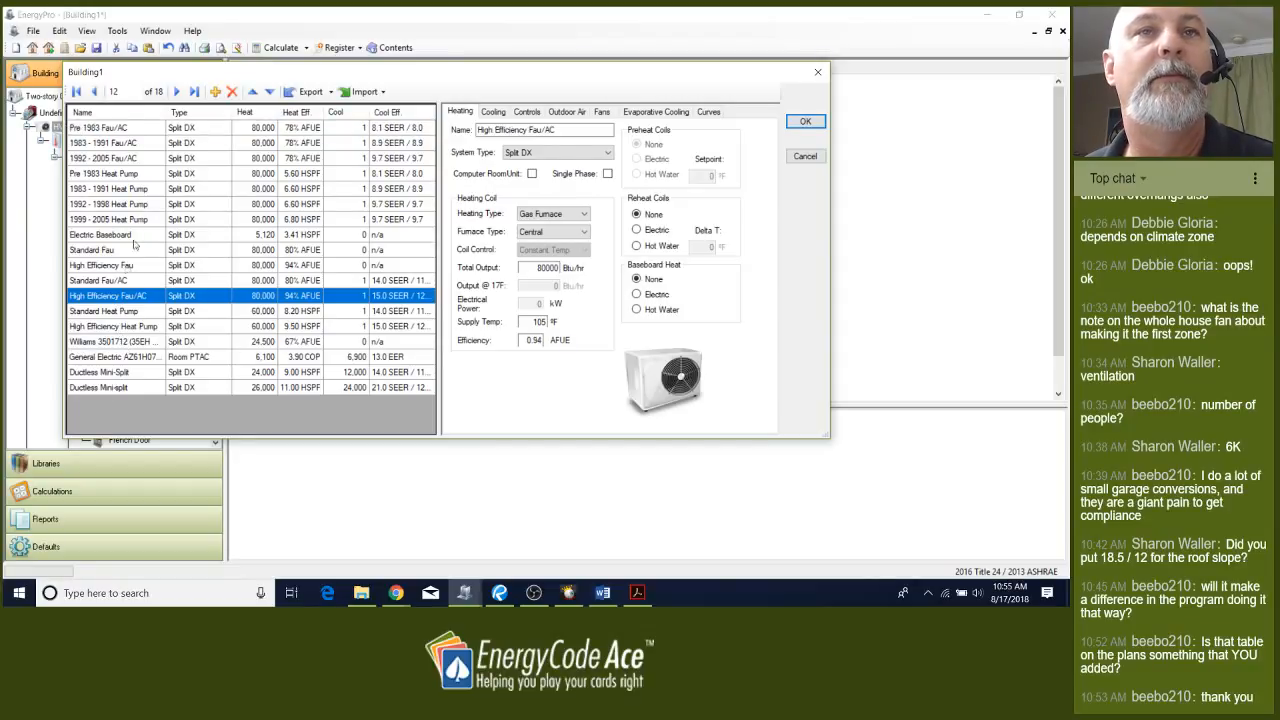
click(215, 91)
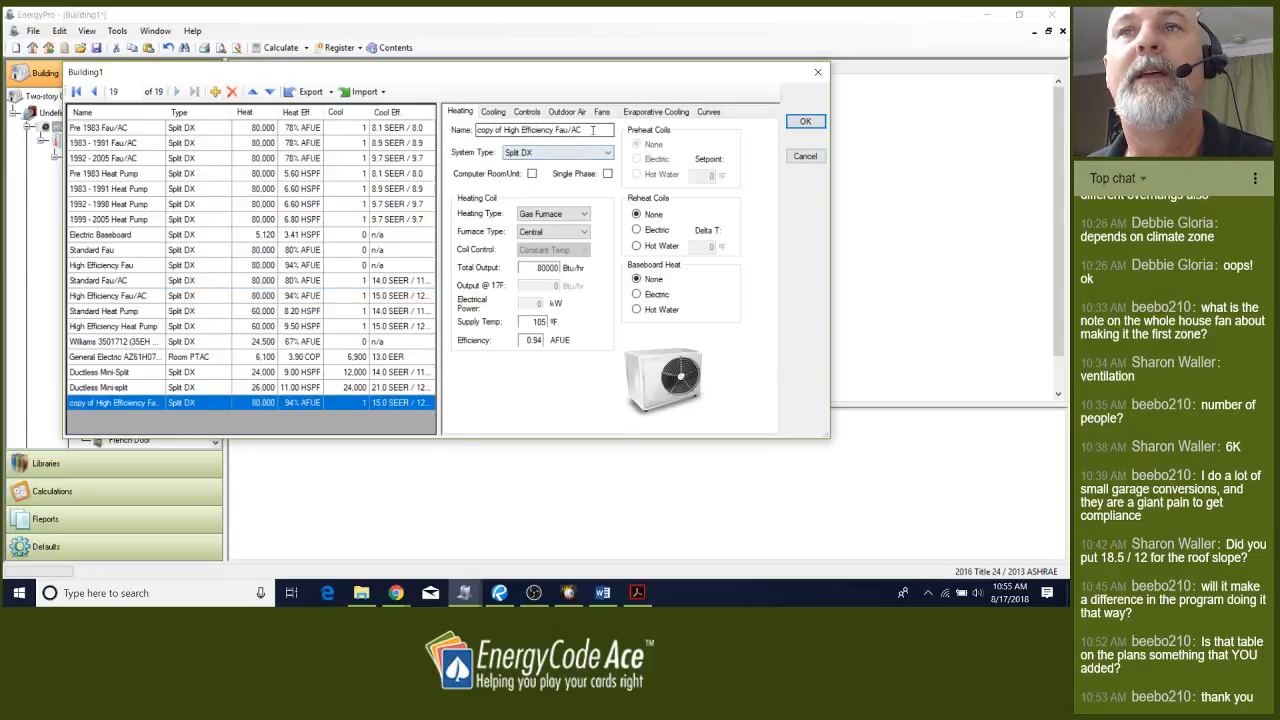
Name the copied equipment "95% AFUE, 14SEER-12.2 EER" and set its heating efficiency to 0.95 AFUE
drag(588, 131, 322, 97)
text(9)
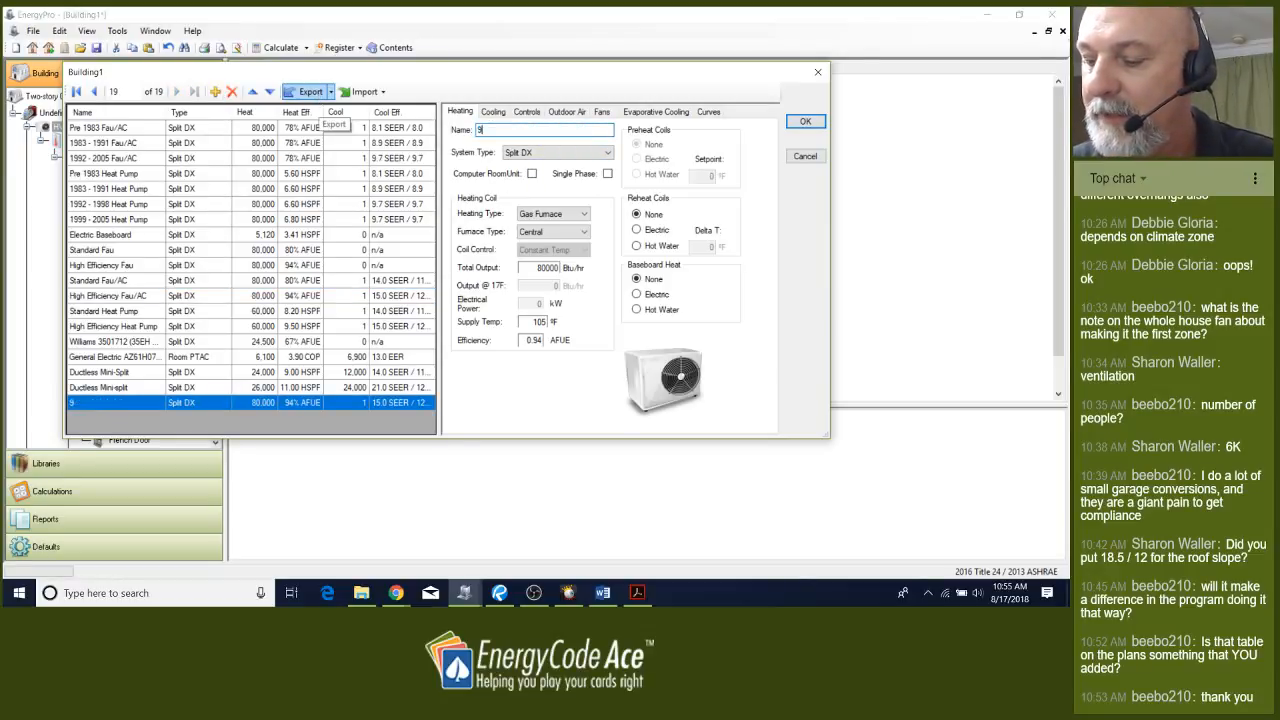
text(5% AFUE, 1)
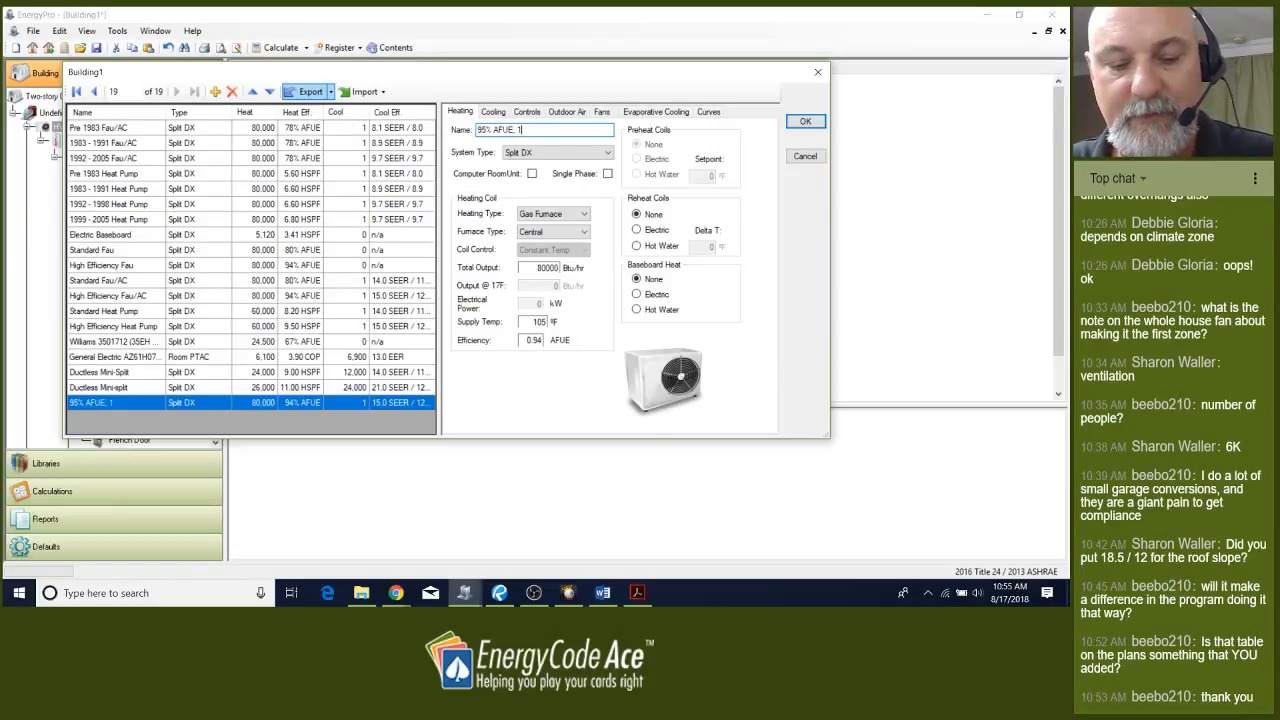
text(4SEER)
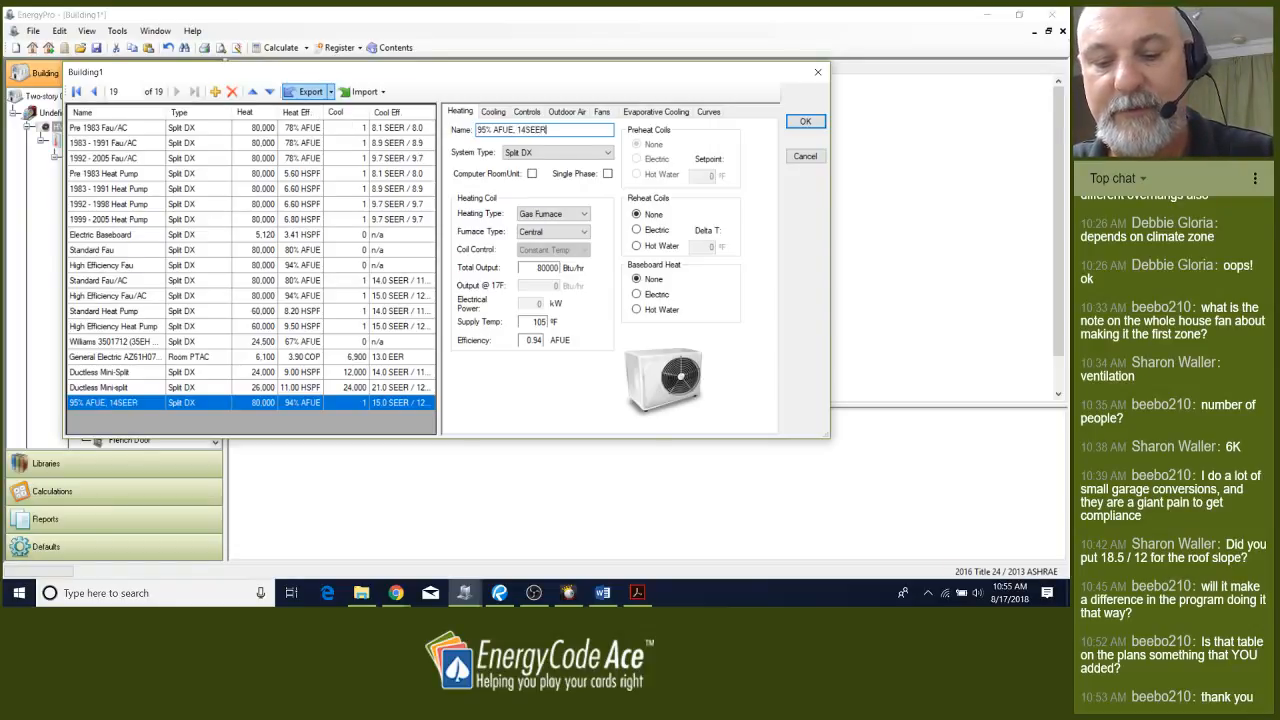
text(-11)
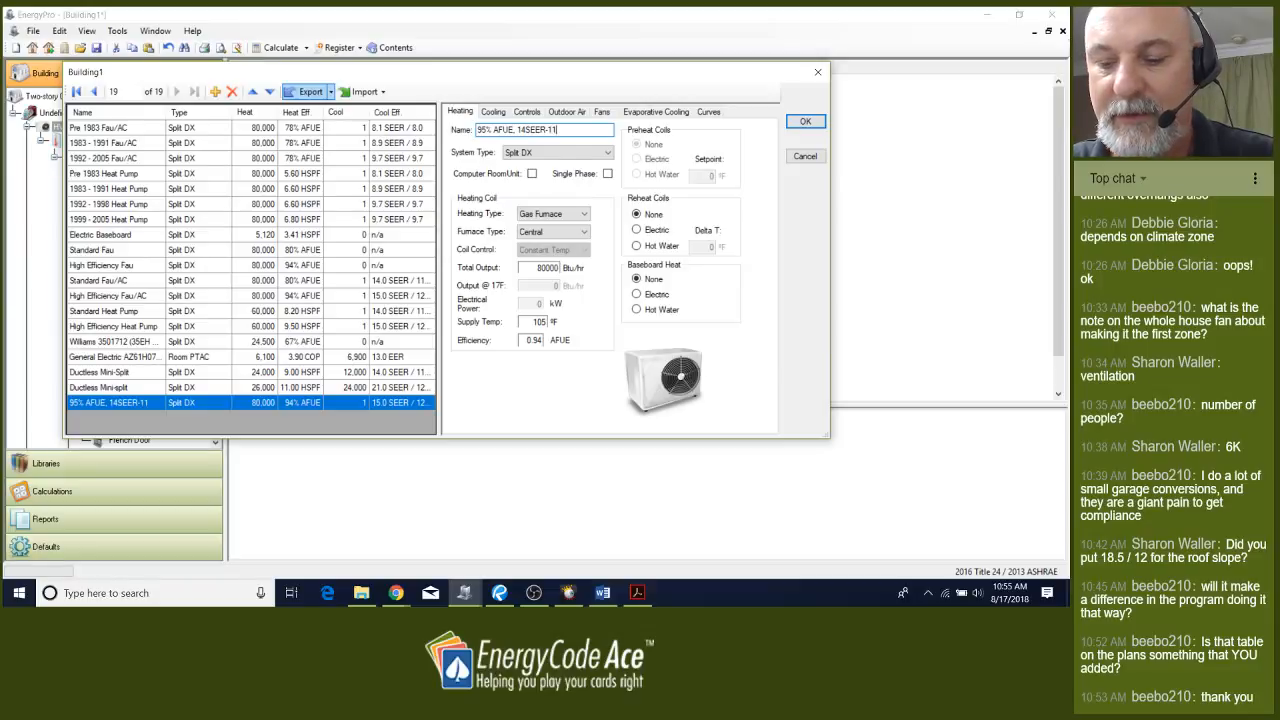
text(2.2)
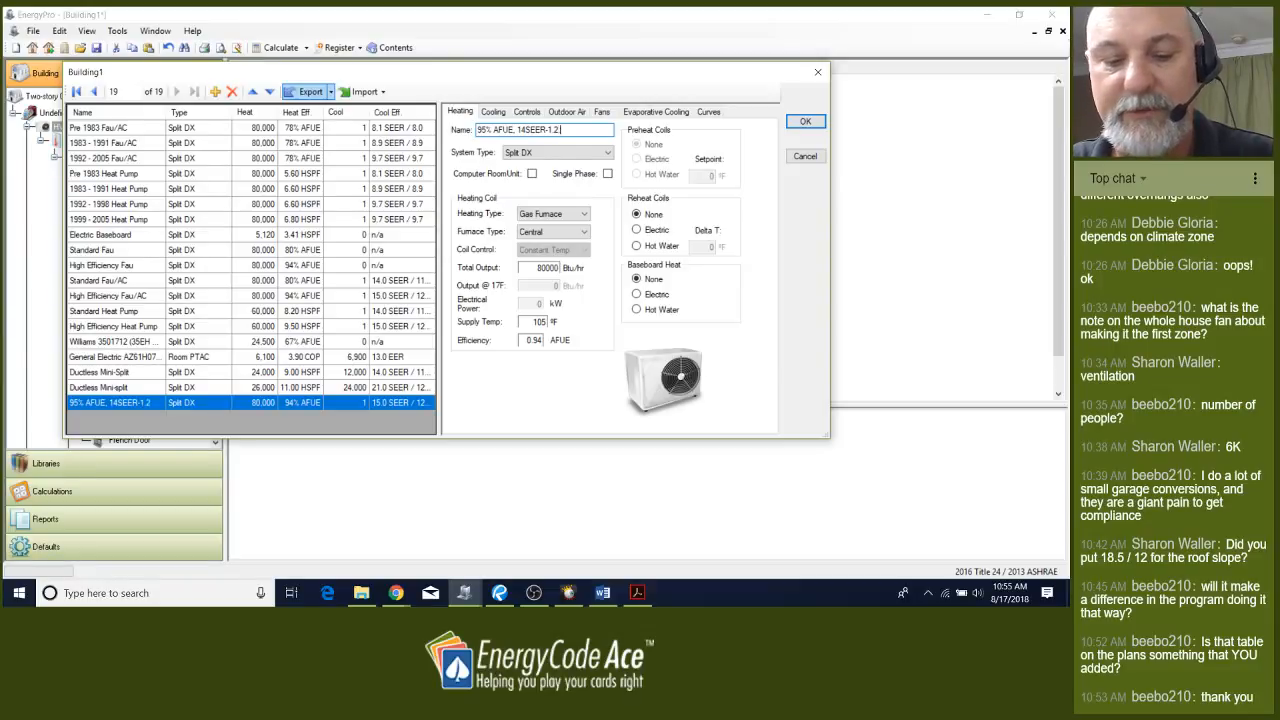
key(BackSpace)
key(BackSpace)
key(BackSpace)
key(BackSpace)
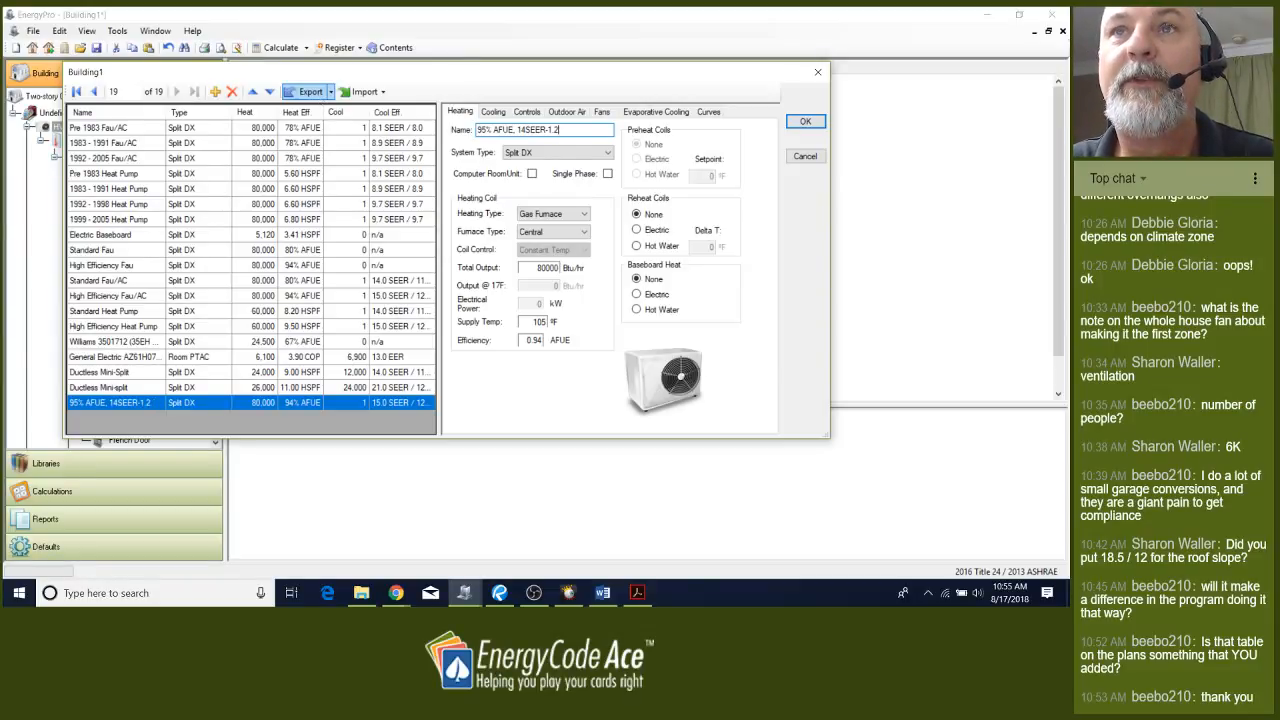
text(2.2 EER)
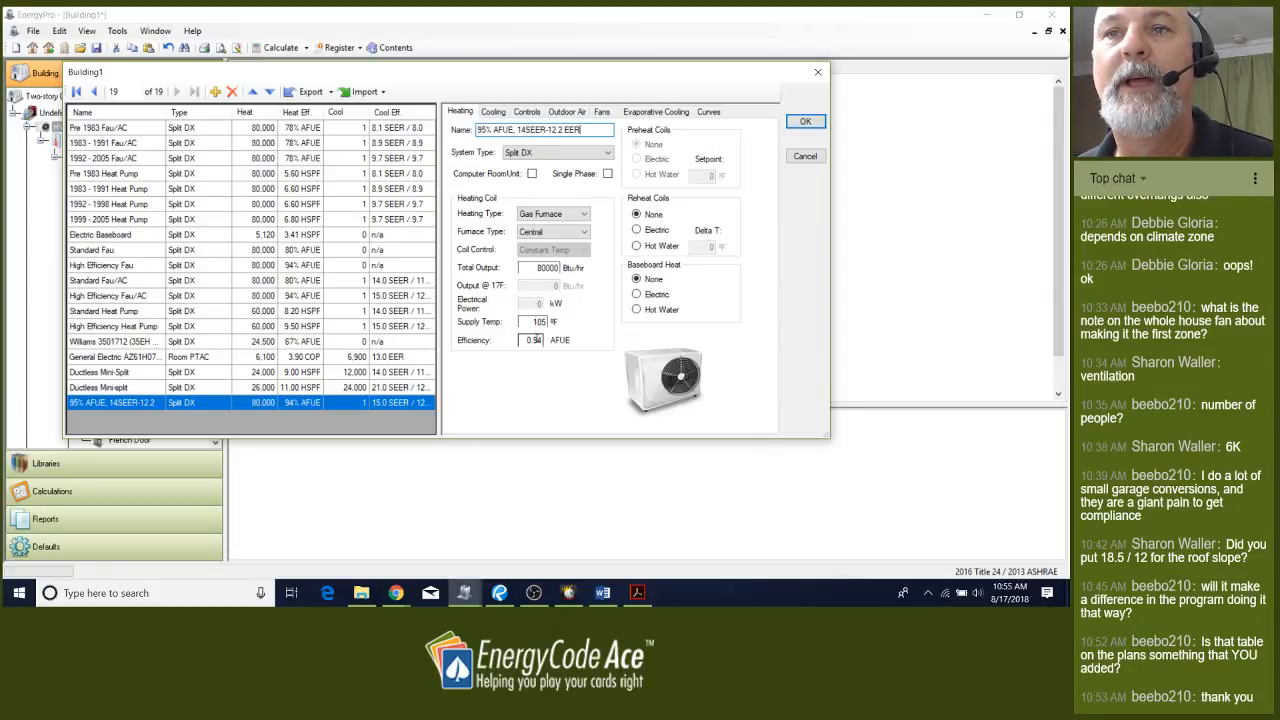
click(537, 340)
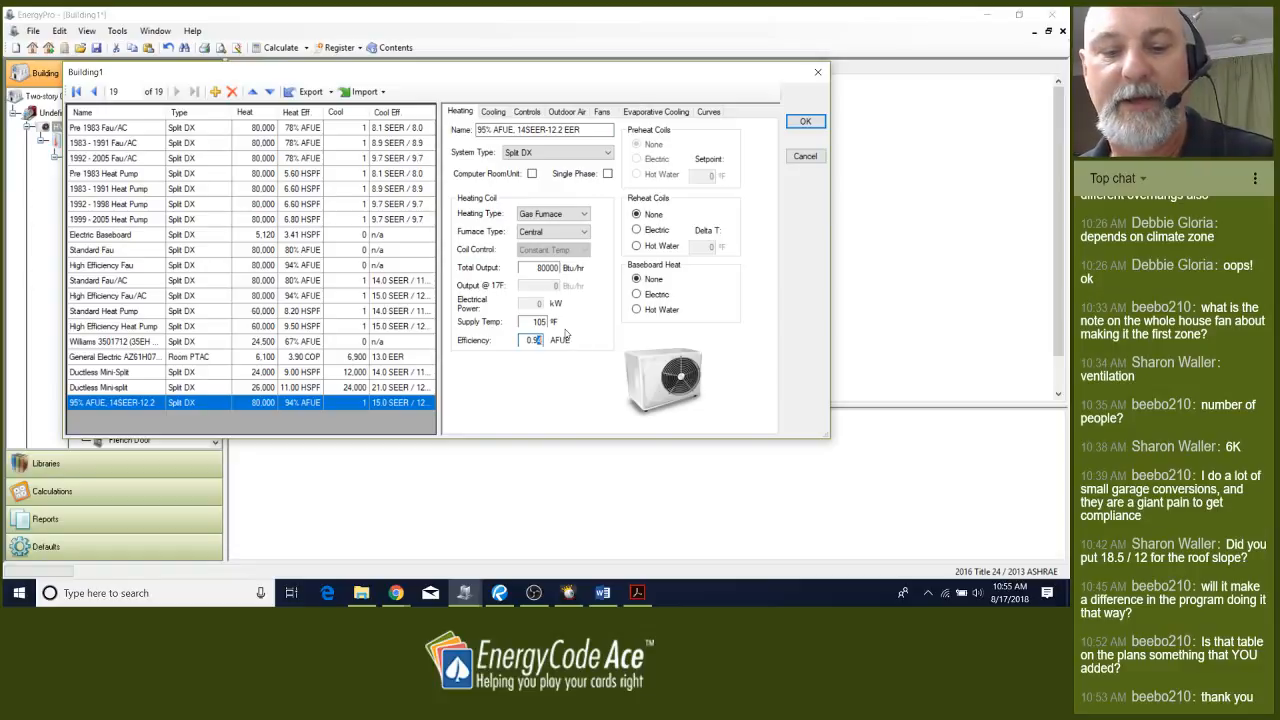
text(5)
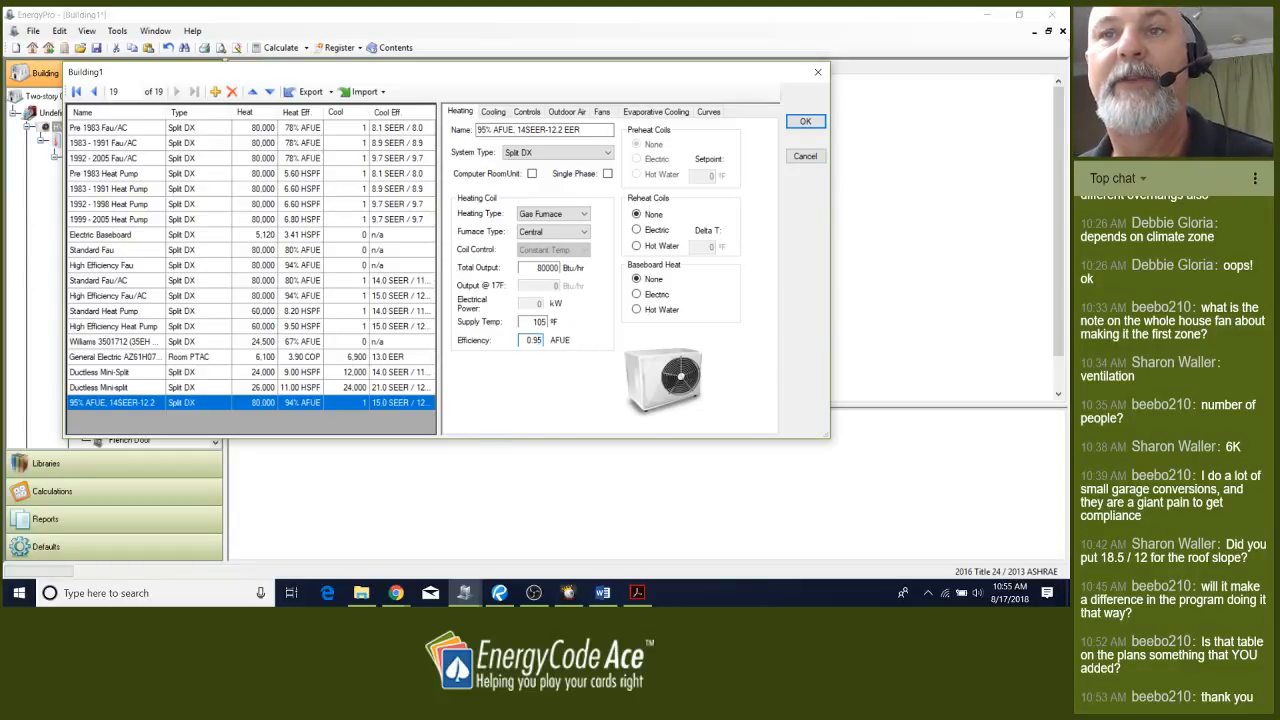
Set the new equipment's cooling output to 30000 Btu/hr and its sensible cooling to 21000 Btu/hr
click(495, 112)
click(538, 162)
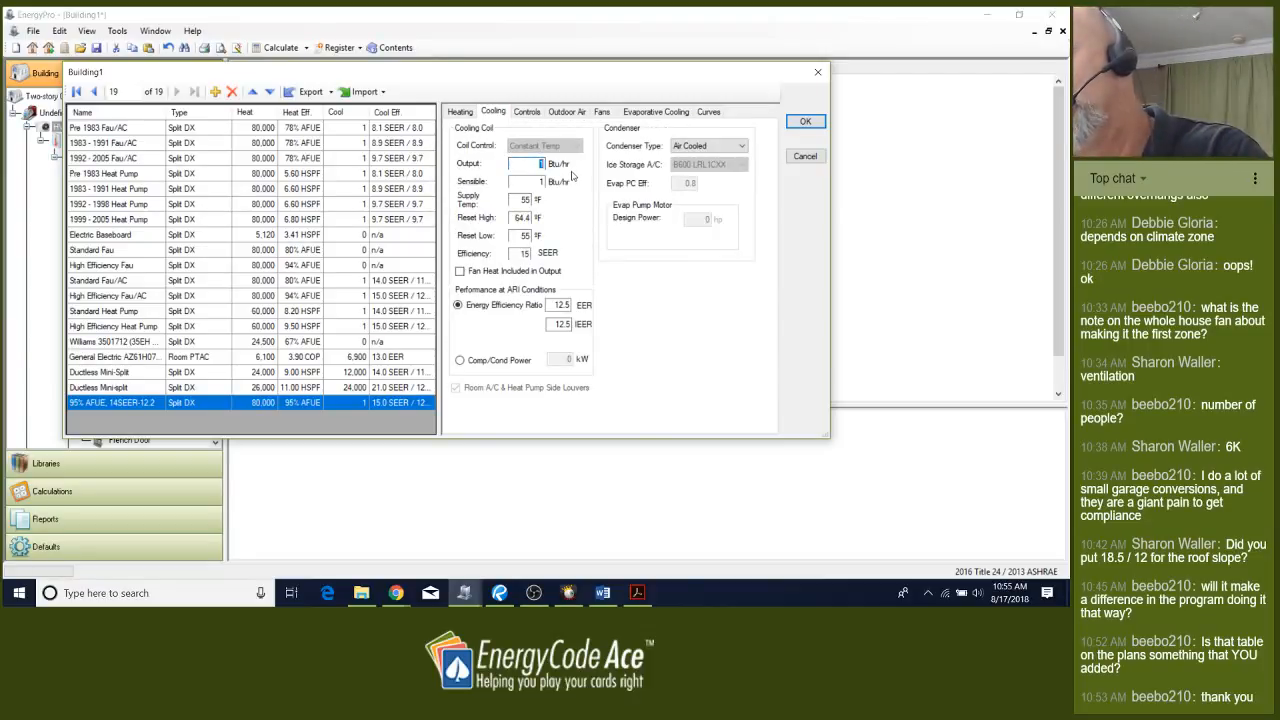
text(30000)
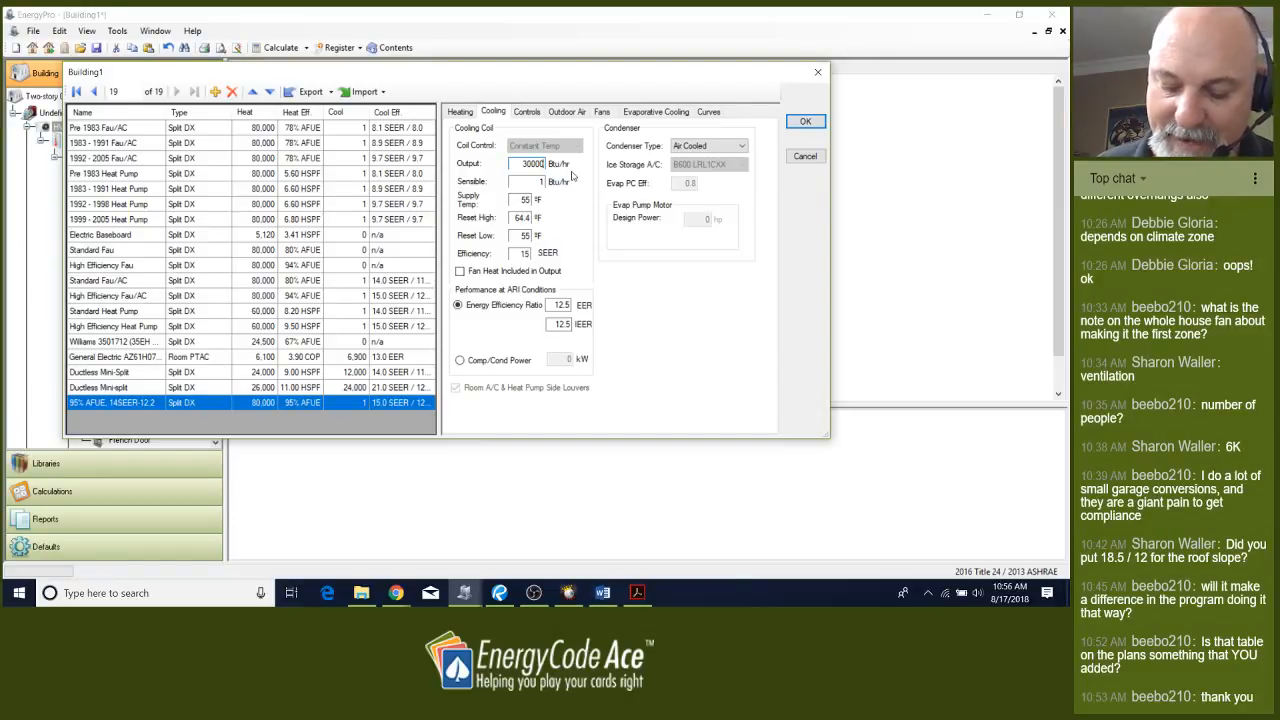
double_click(530, 181)
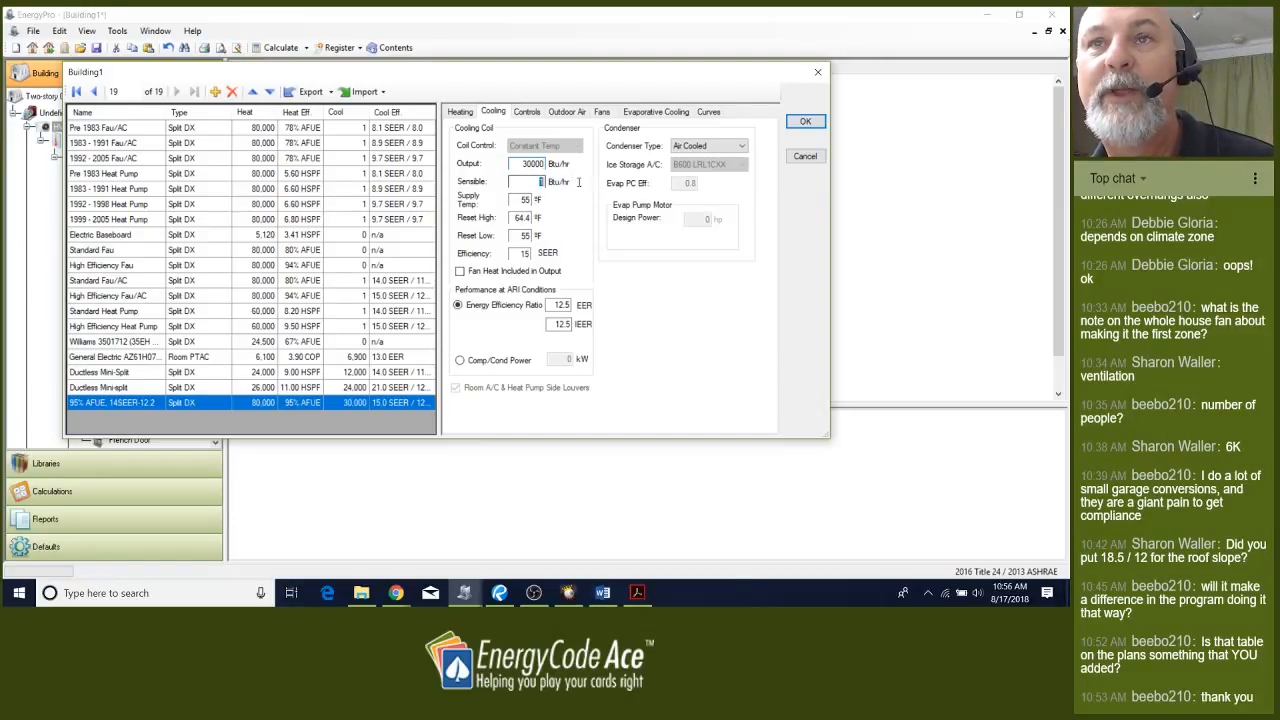
text(21000)
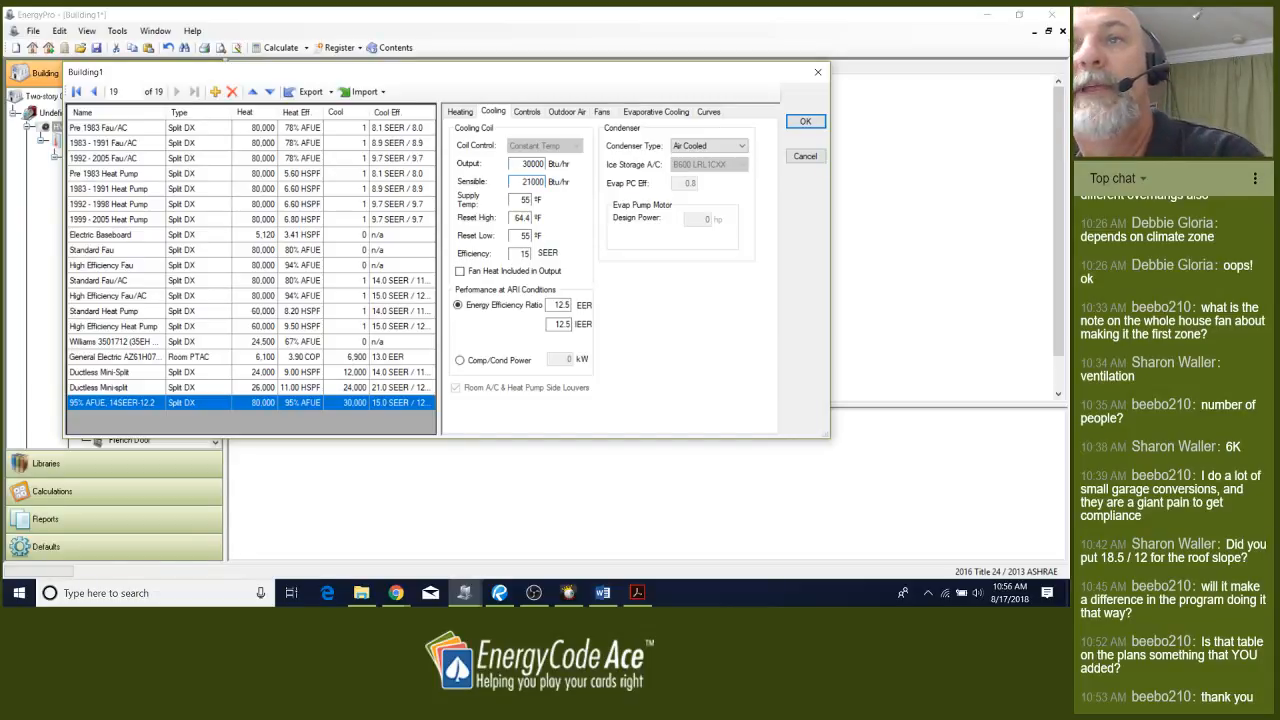
Set the new equipment's cooling efficiency to 14 SEER and its energy efficiency ratio to 12.2 EER
click(520, 253)
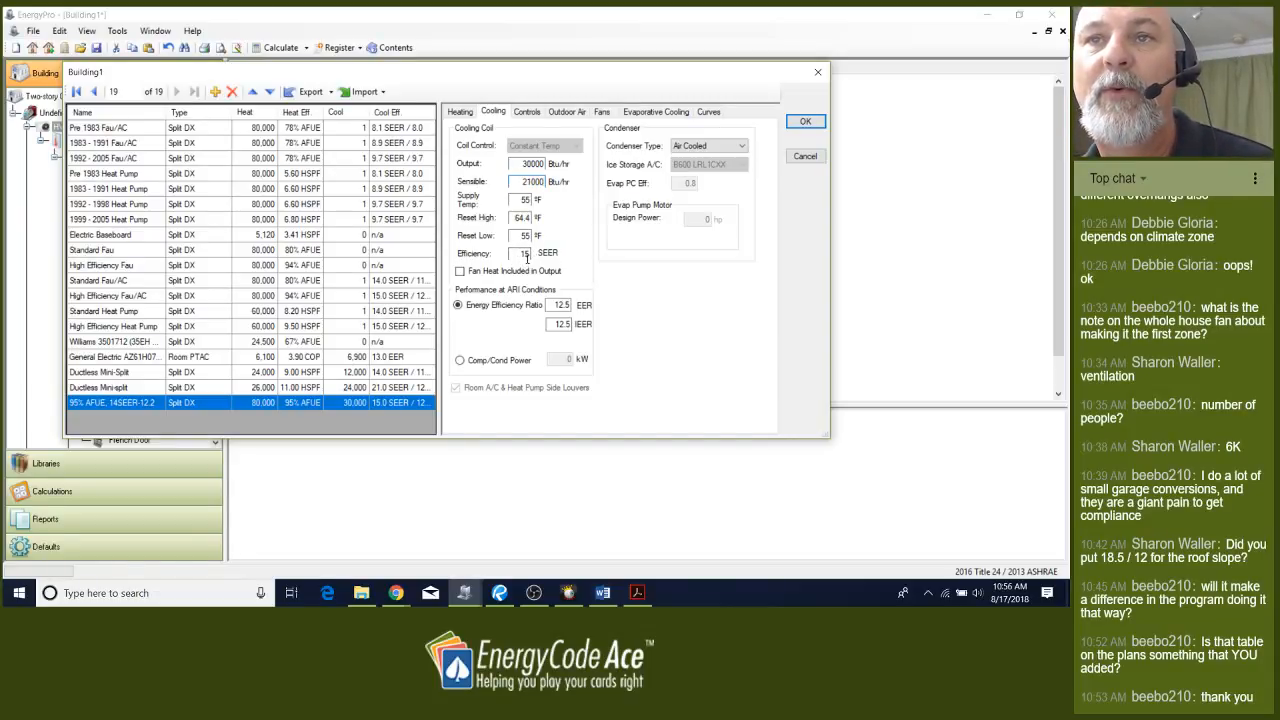
double_click(526, 253)
text(14)
double_click(563, 304)
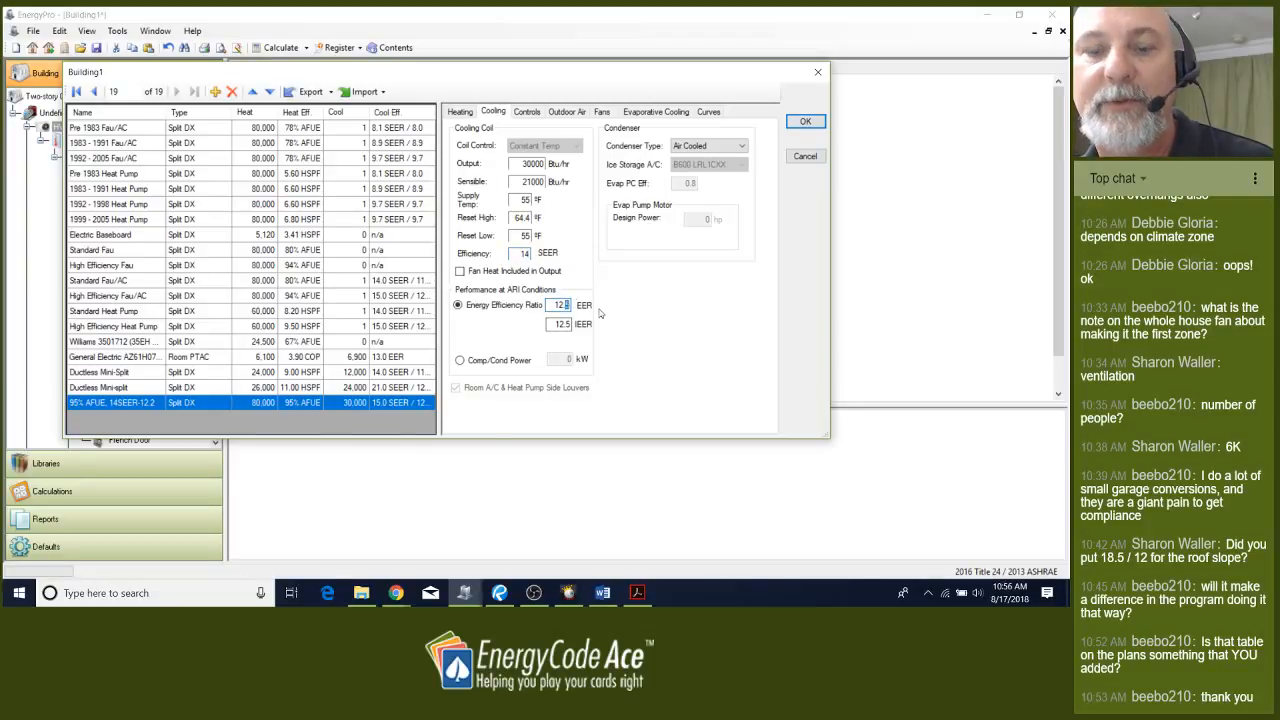
text(2)
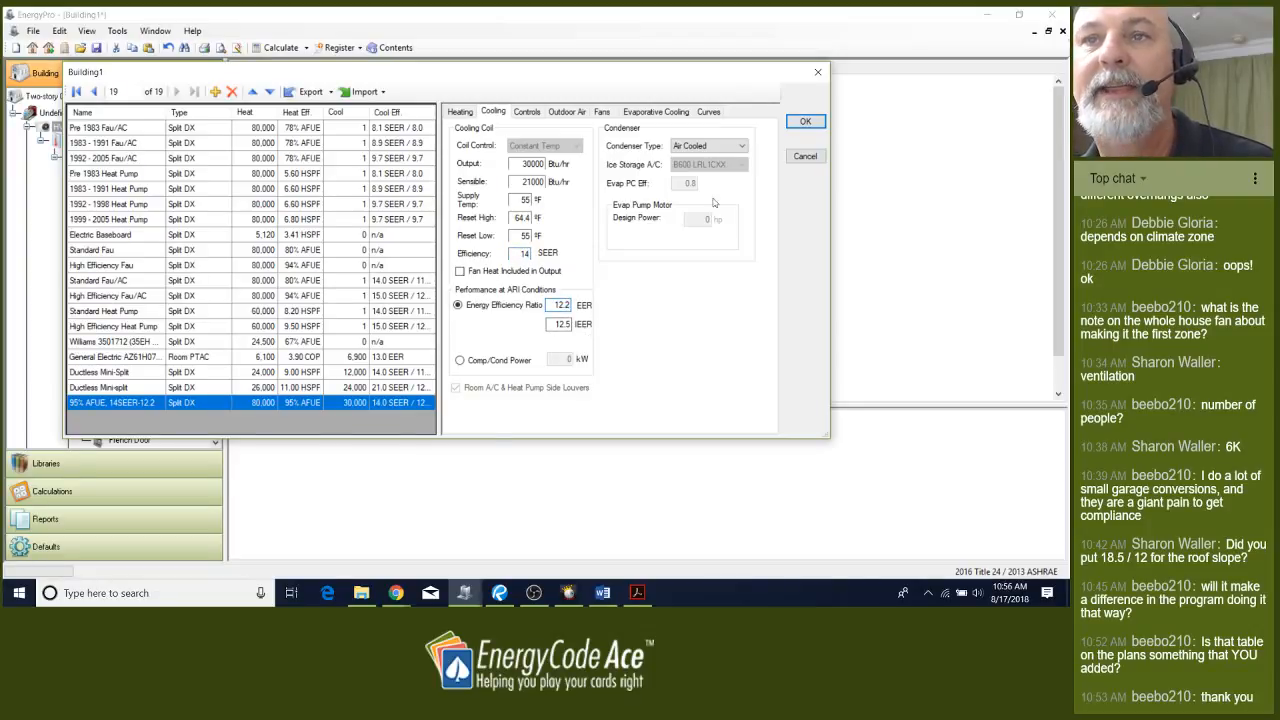
Apply the new equipment to HVAC System 1 and set its new duct location to Crawlspace
click(805, 124)
click(286, 68)
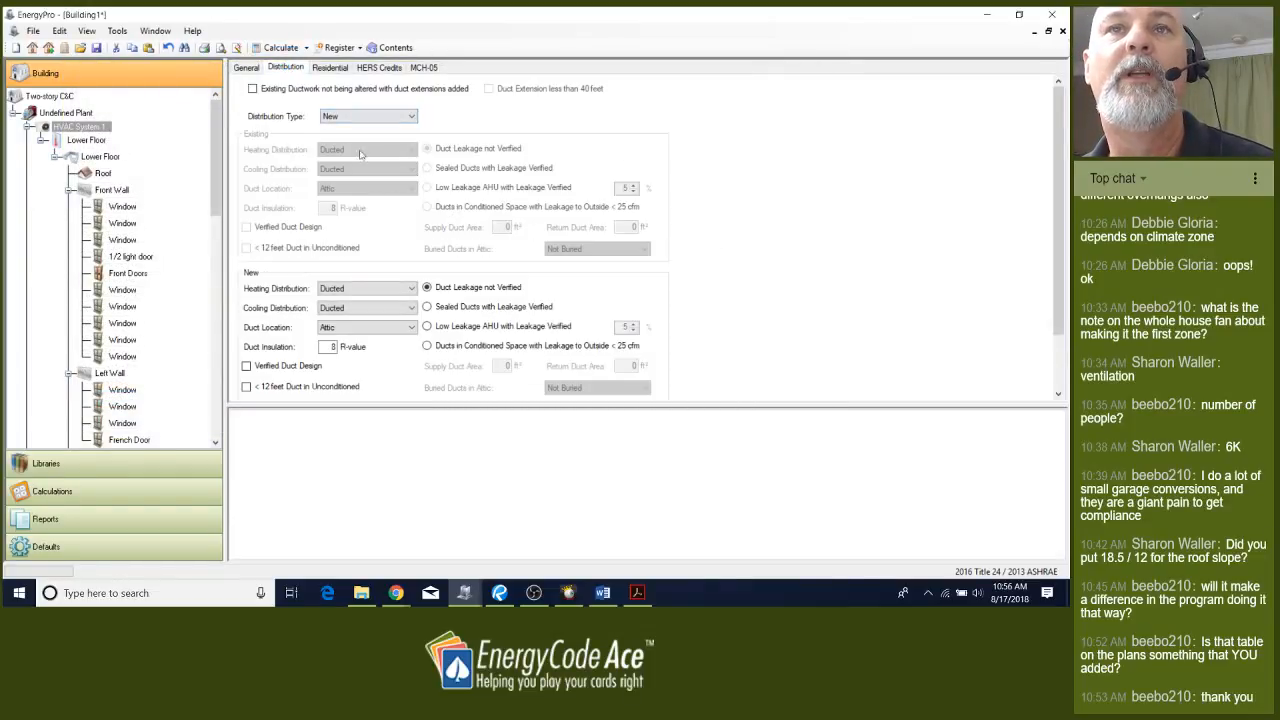
click(358, 327)
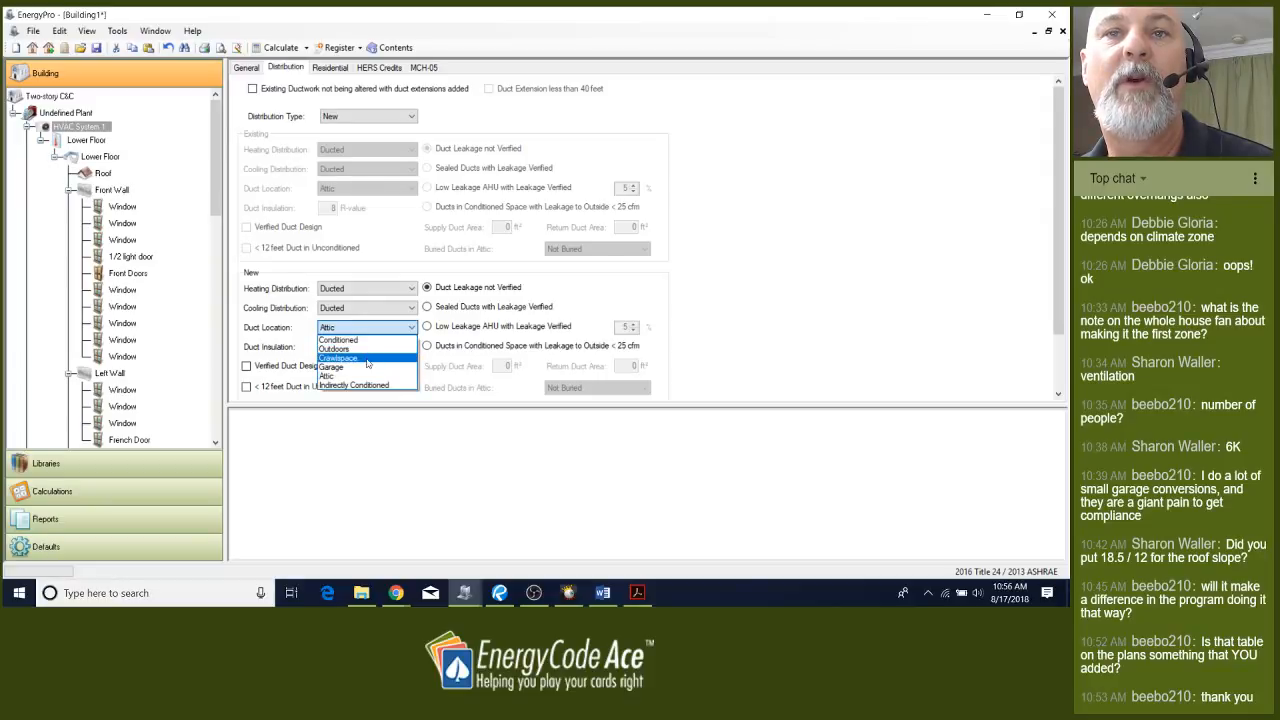
click(366, 358)
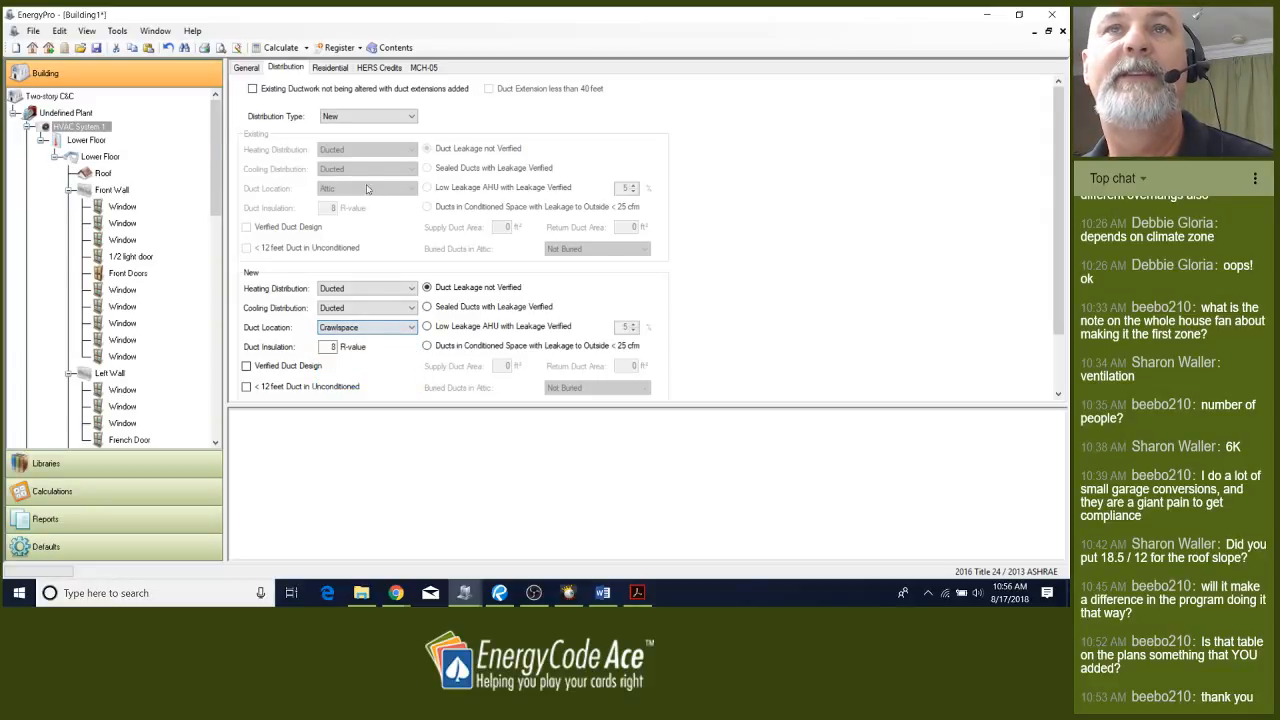
click(331, 68)
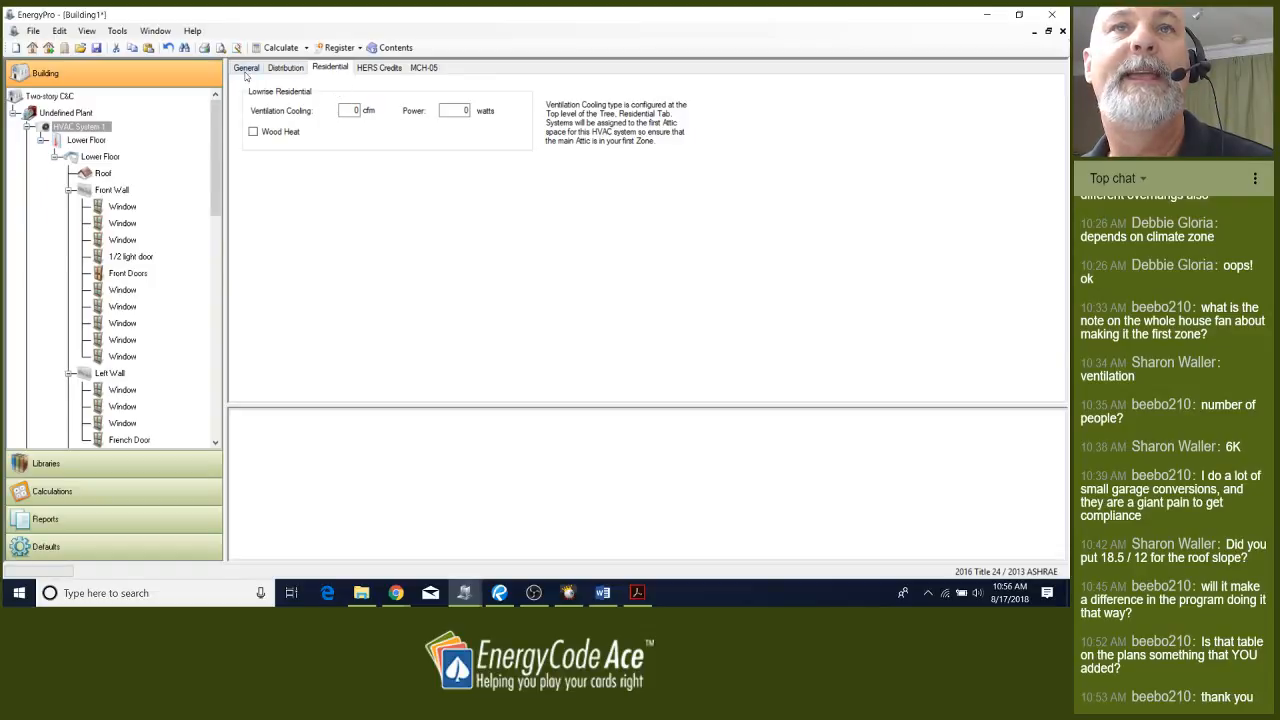
click(246, 68)
Rename the upper floor's undefined system as "HVAC System 2"
scroll(106, 333, down, 10)
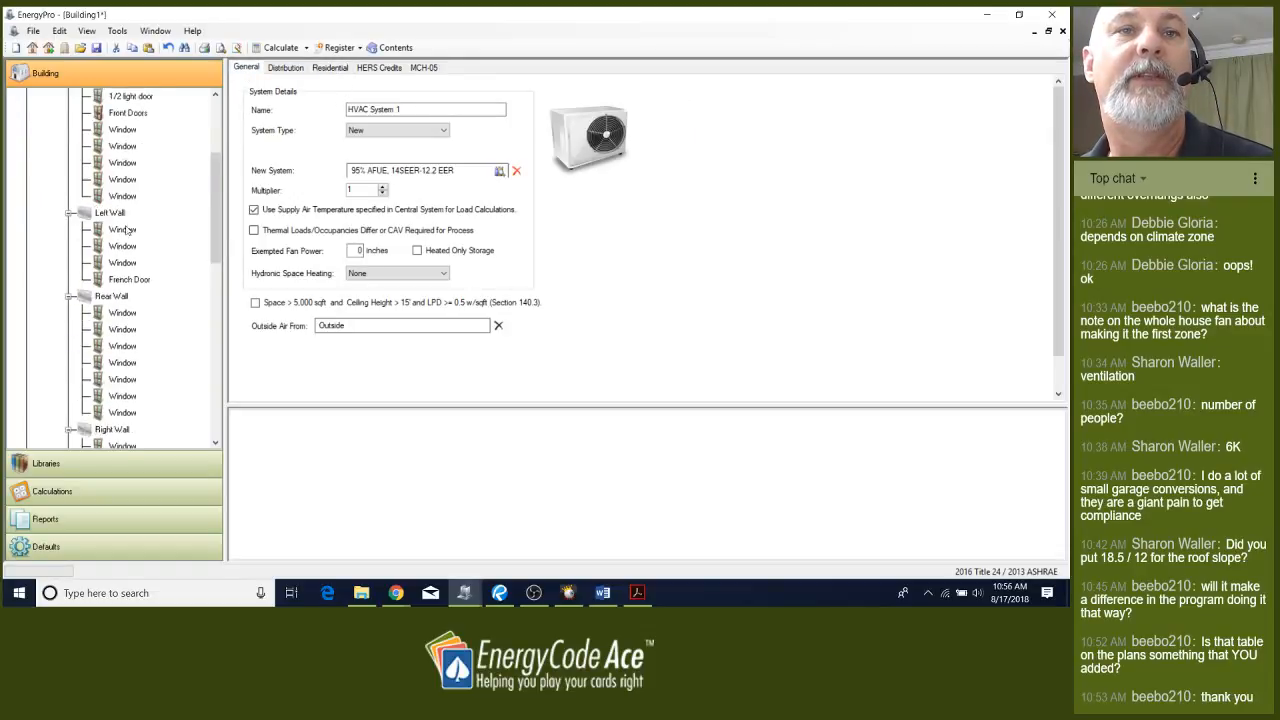
scroll(106, 333, down, 1)
click(80, 227)
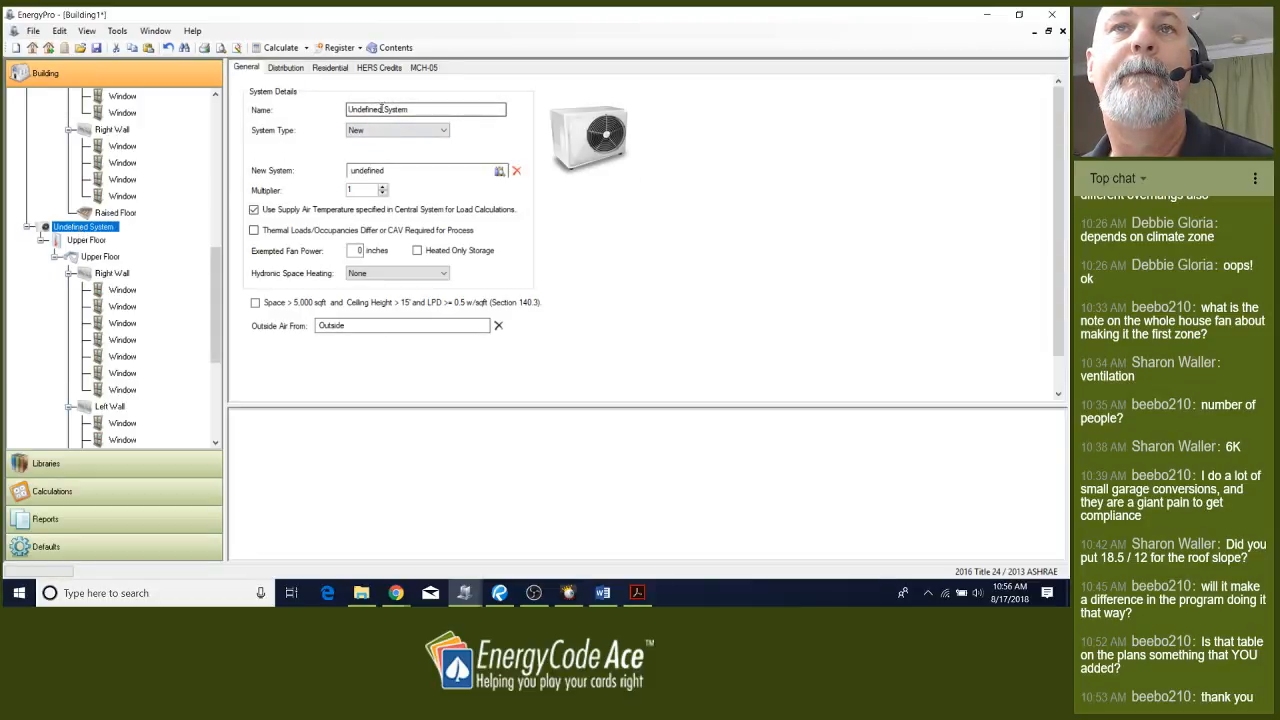
double_click(378, 109)
text(HVAC)
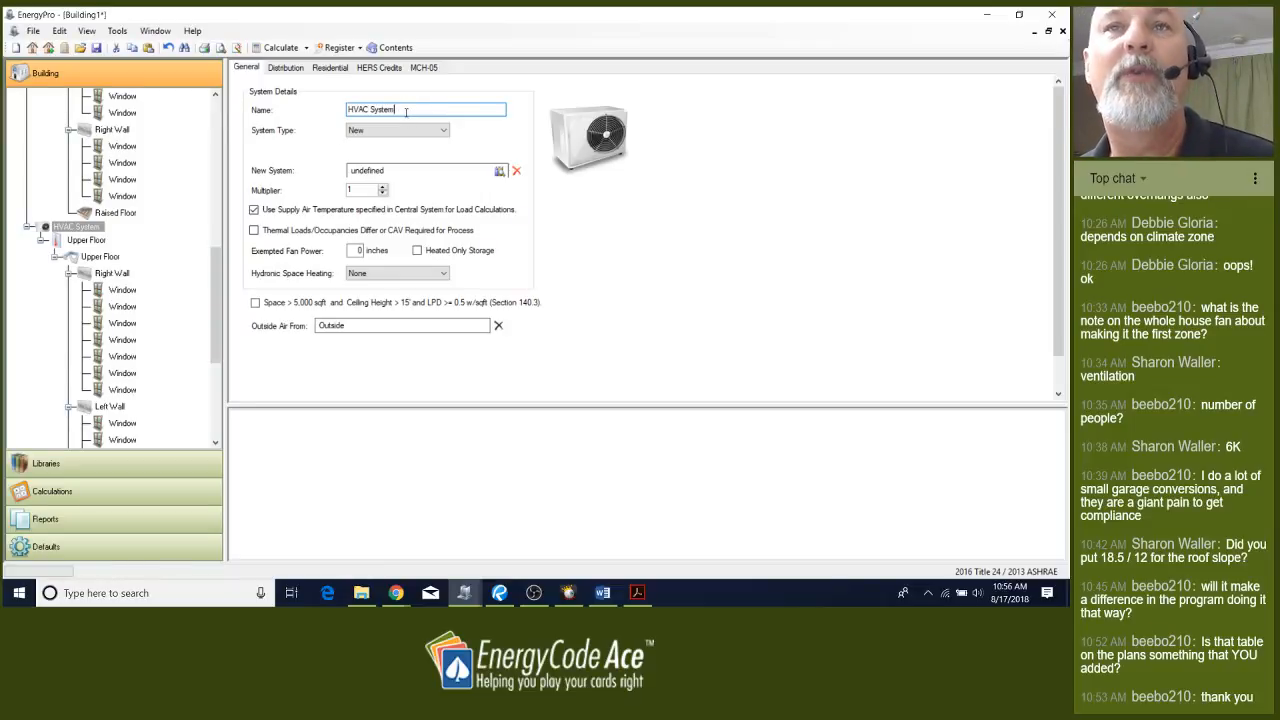
text( 2)
Assign the "95% AFUE, 14SEER-12.2 EER" equipment from the library to HVAC System 2
click(397, 170)
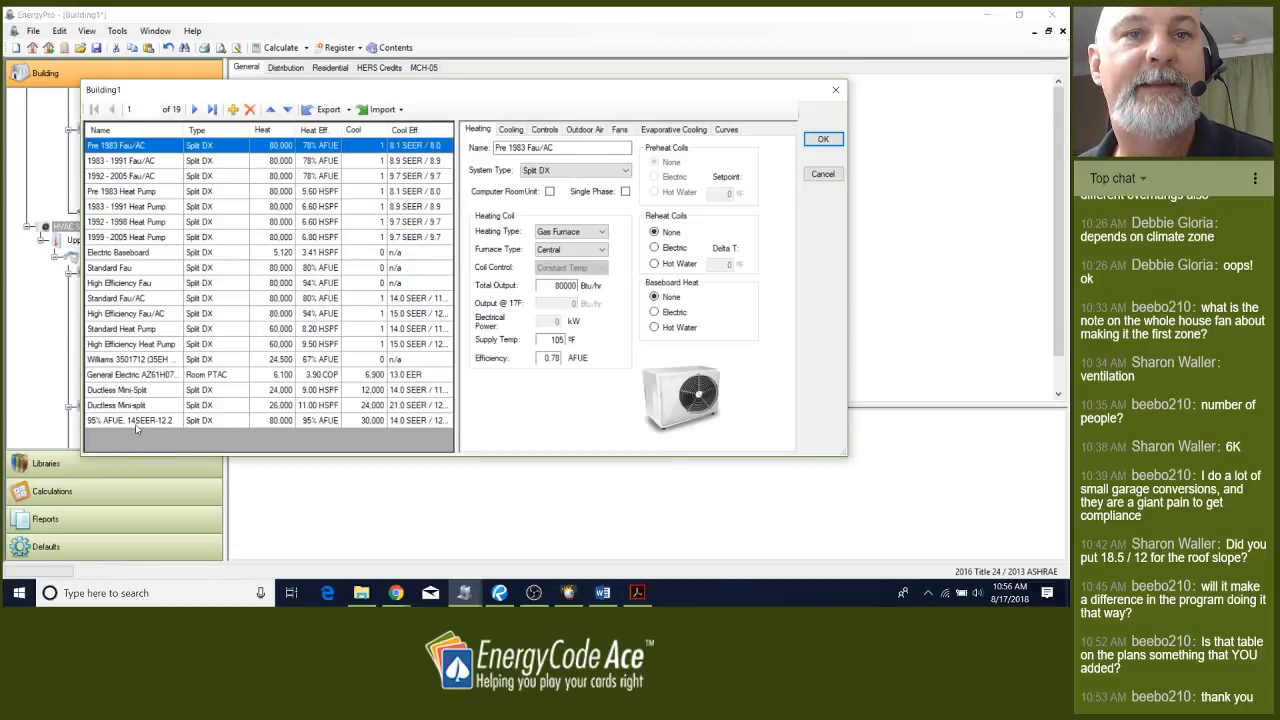
click(136, 421)
click(826, 141)
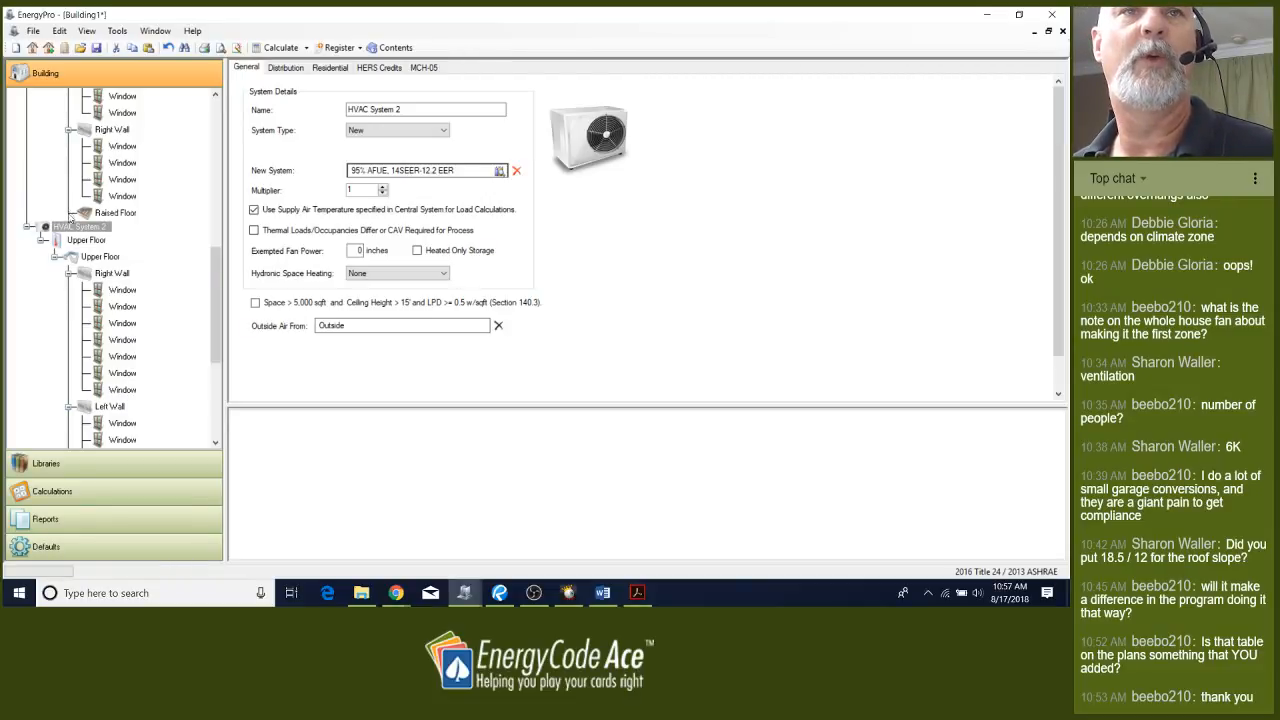
Review HVAC System 2's duct and ventilation settings and look up the QC ES-6400 whole house fan's airflow and watts in Chrome's MAEDBS results
click(287, 68)
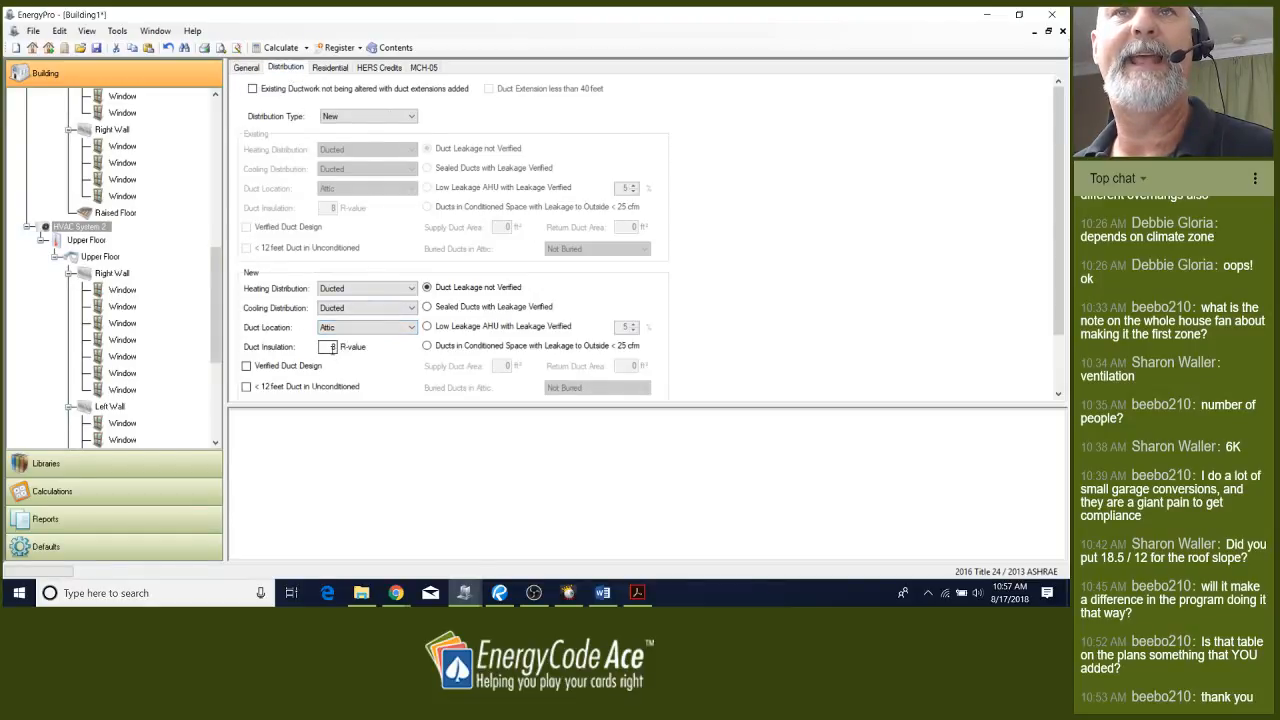
click(330, 70)
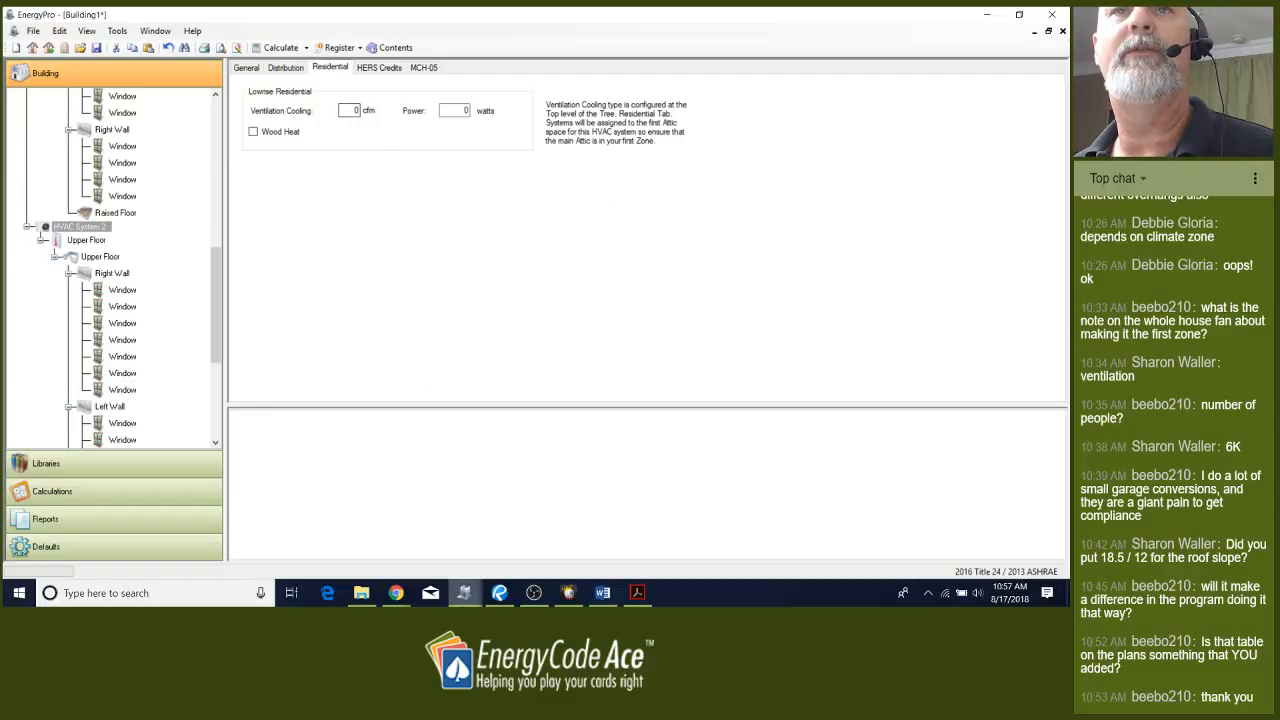
click(396, 593)
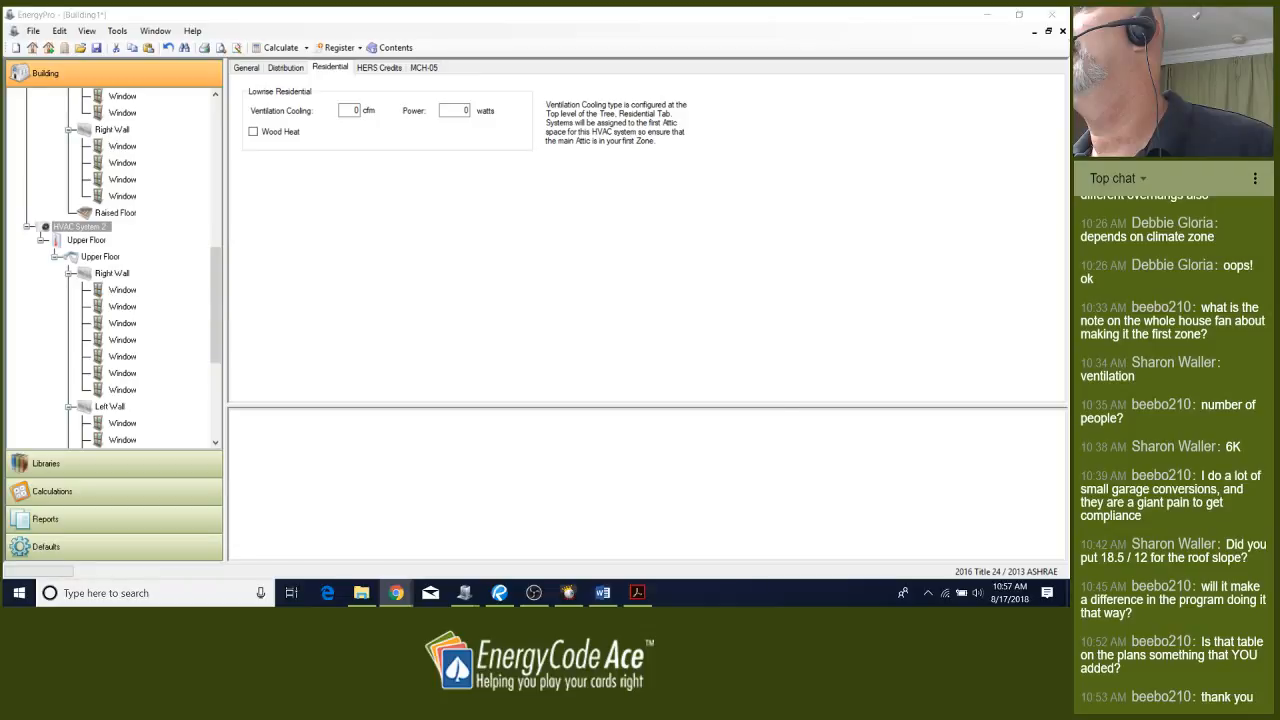
key(alt+Tab)
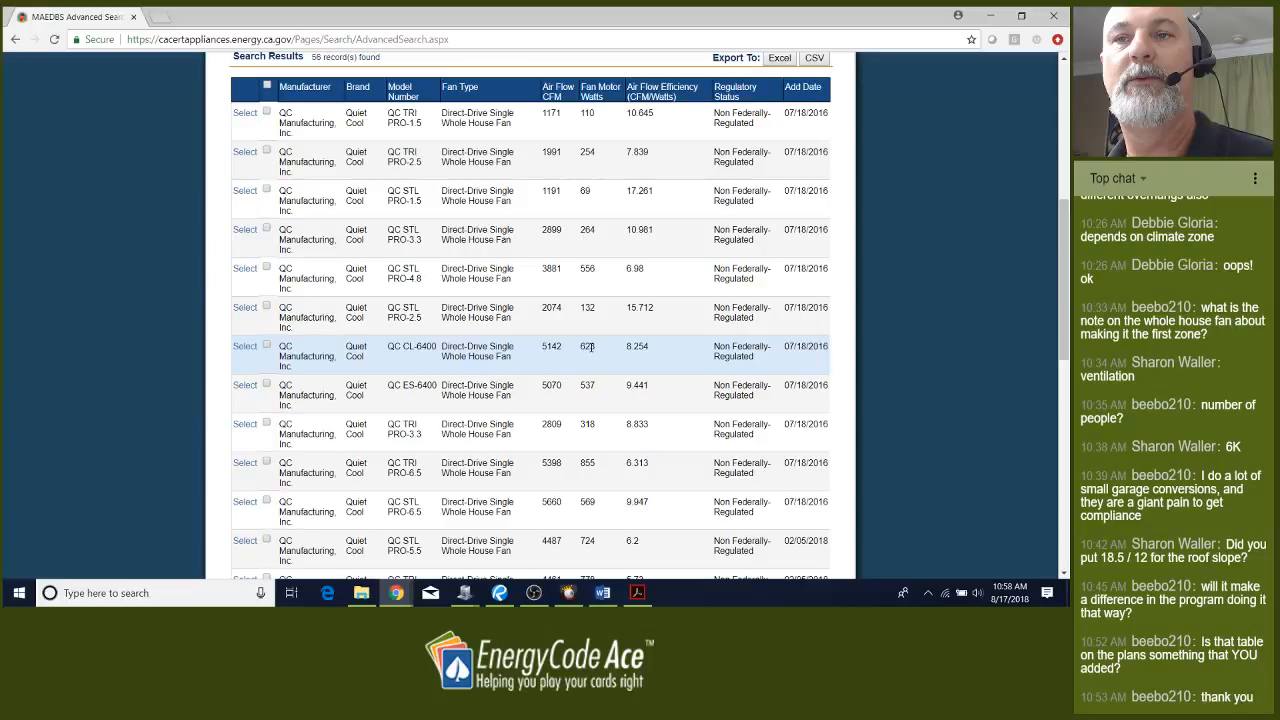
key(alt+Tab)
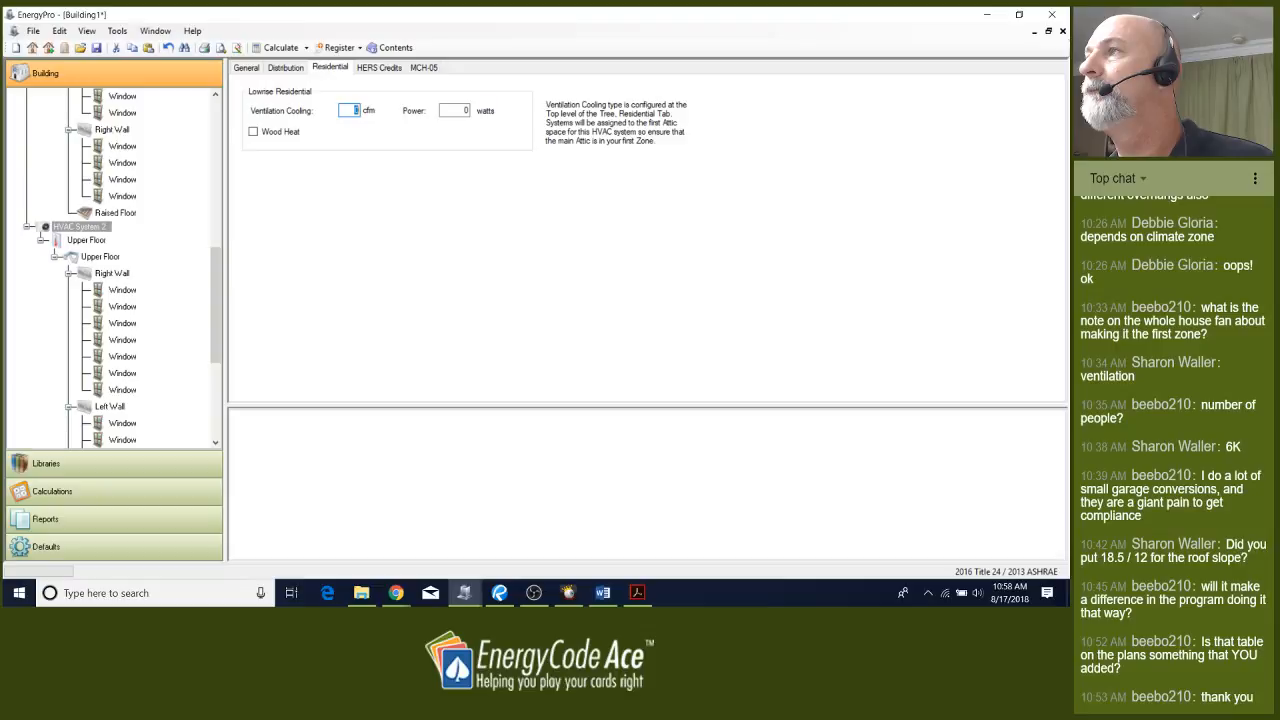
key(alt+Tab)
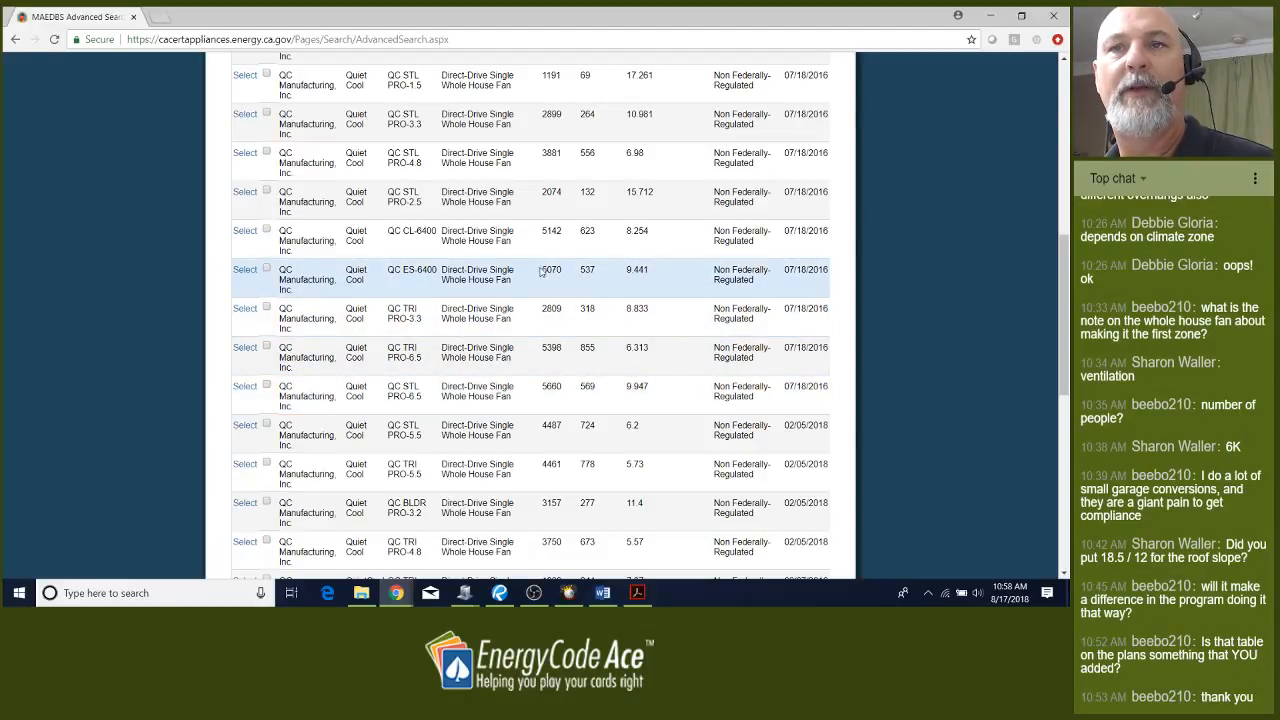
drag(541, 270, 597, 275)
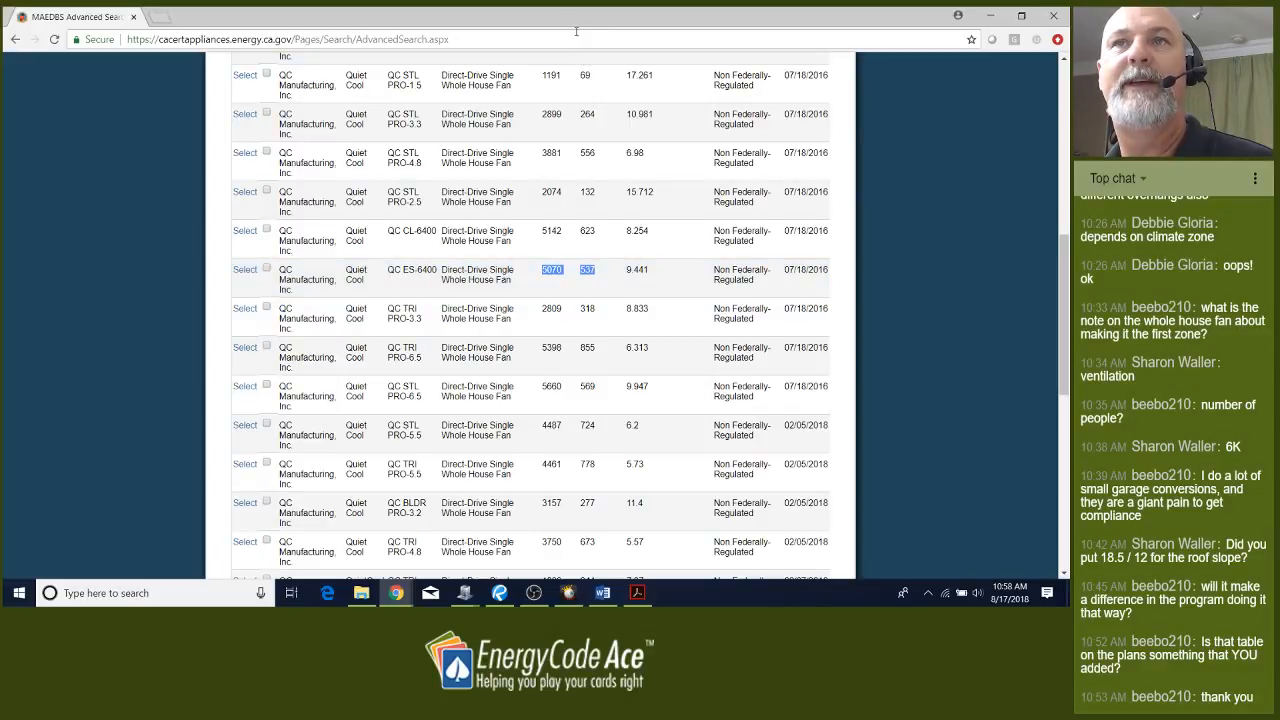
drag(571, 22, 1069, 75)
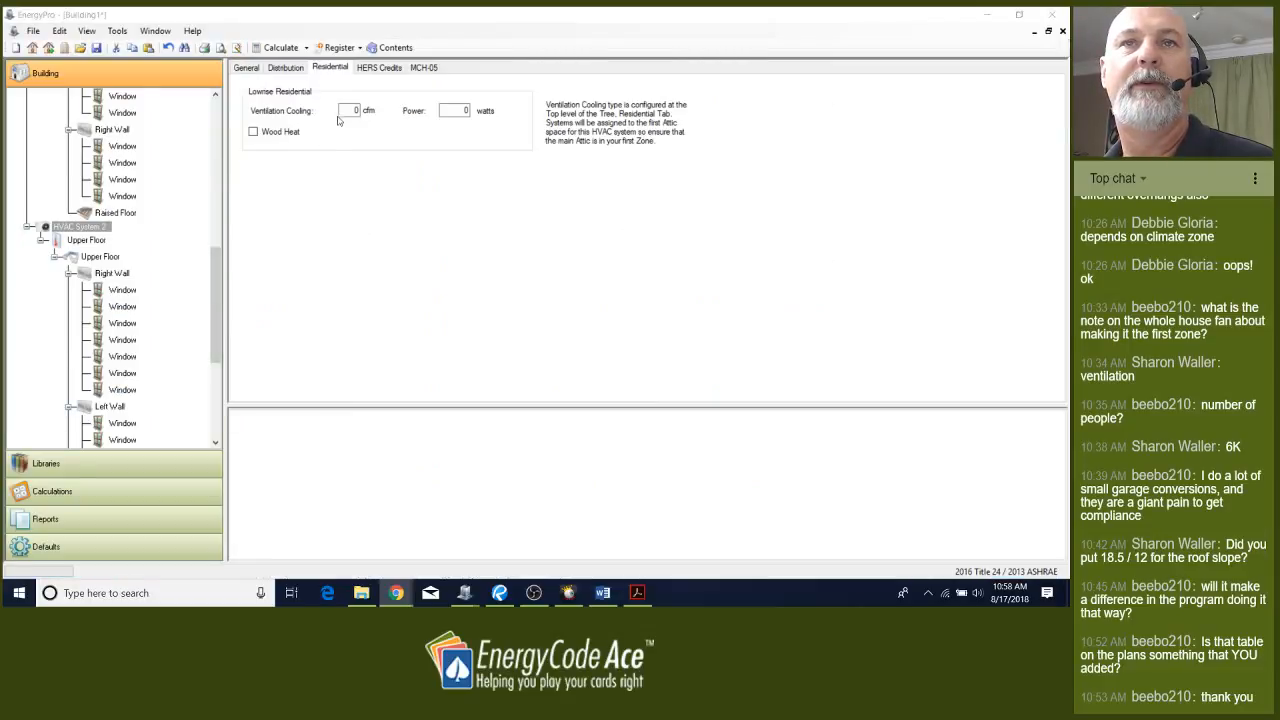
Set HVAC System 2's ventilation cooling to 5070 cfm and its fan power to 537 watts in EnergyPro
click(349, 110)
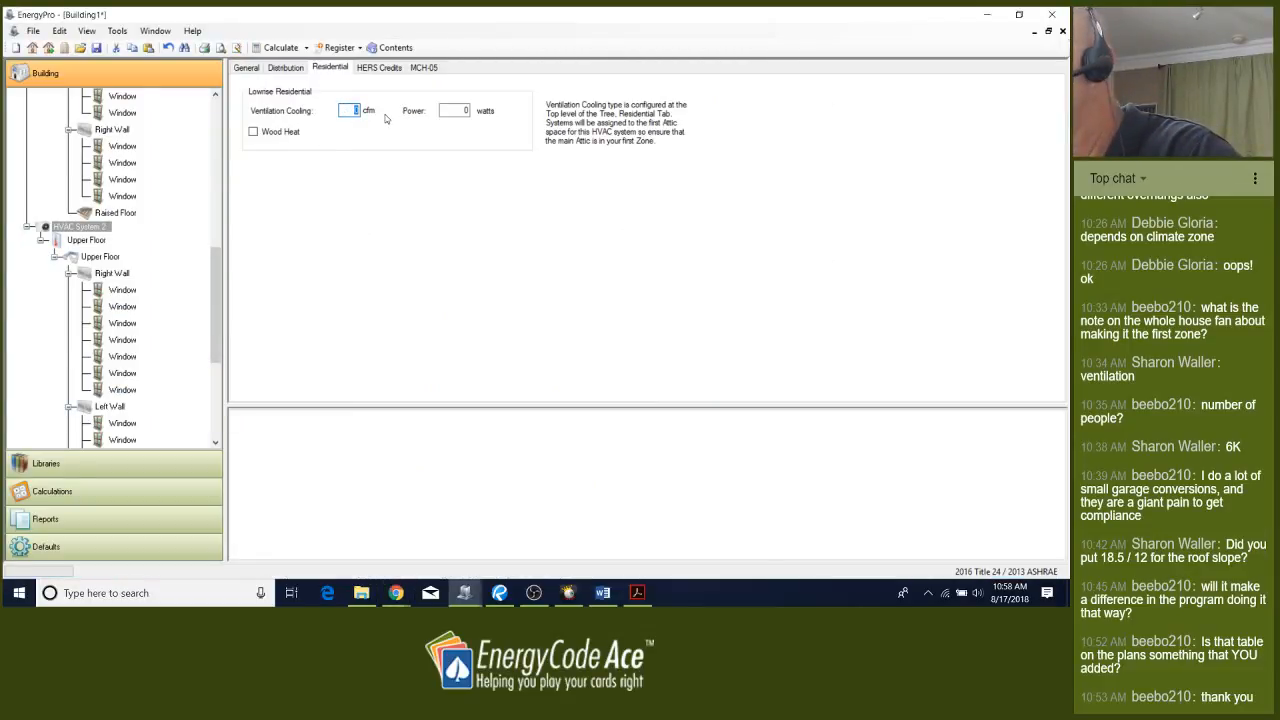
text(5070)
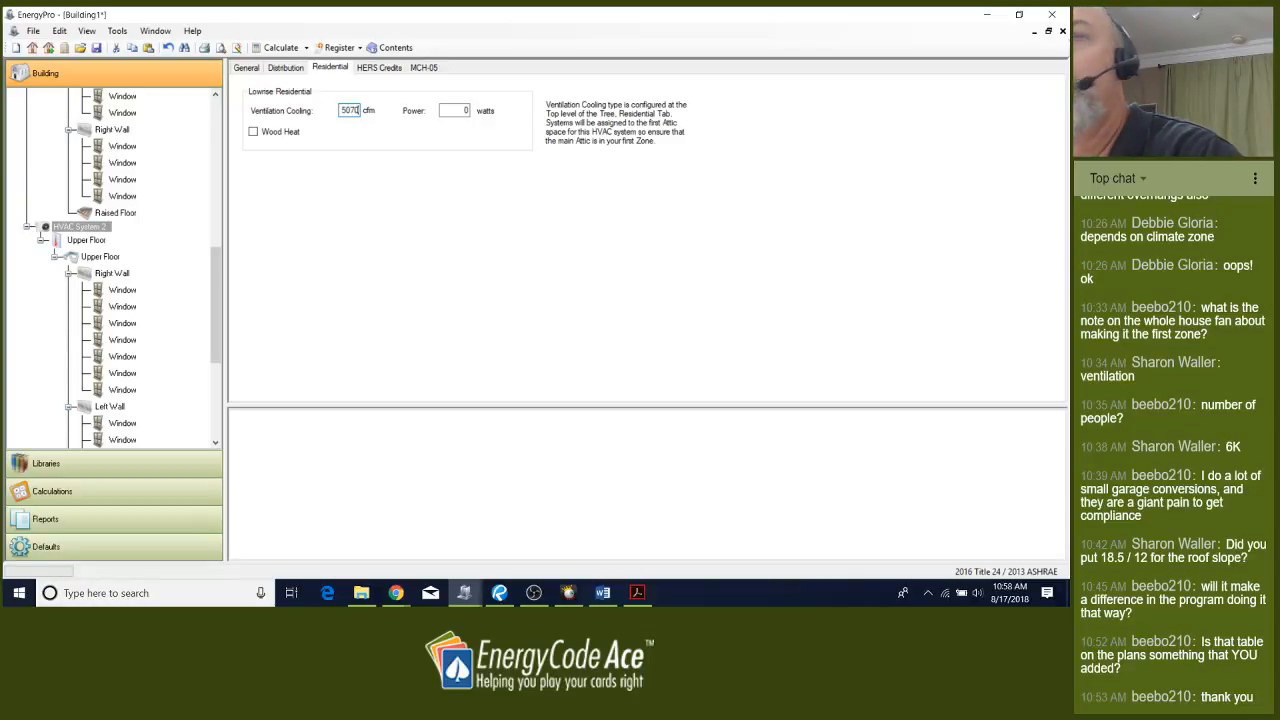
key(Tab)
text(537)
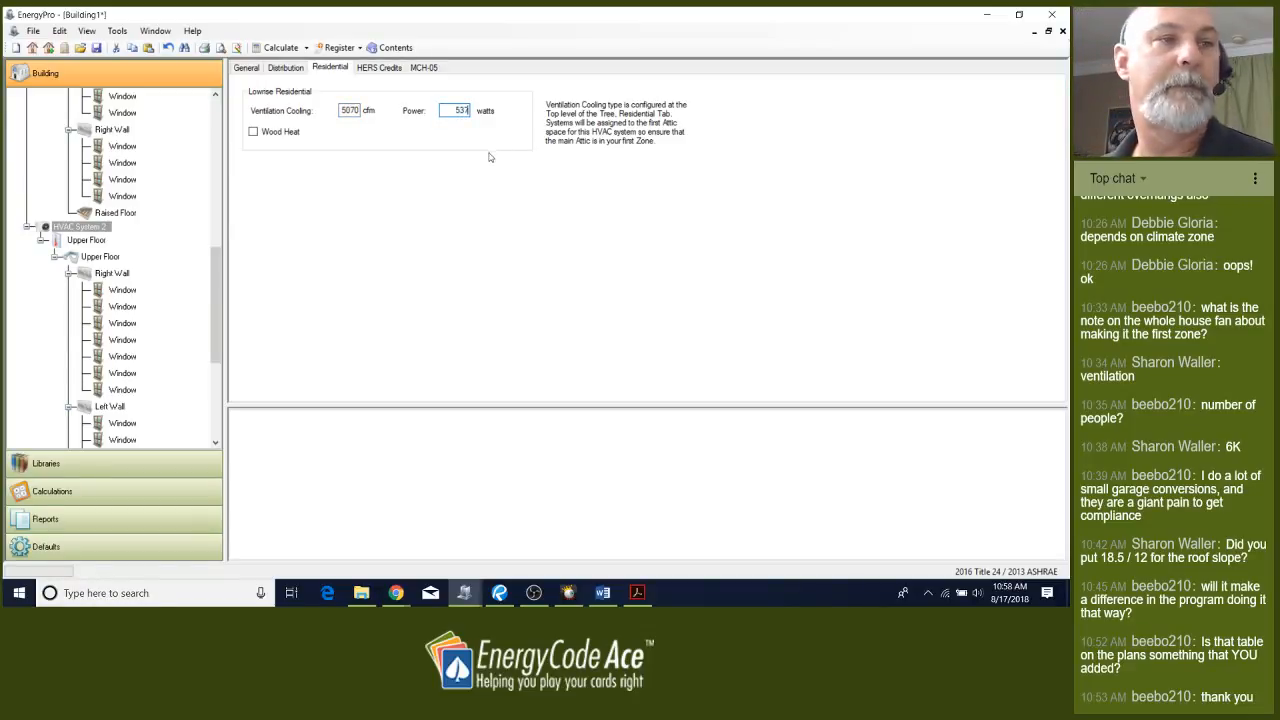
click(396, 594)
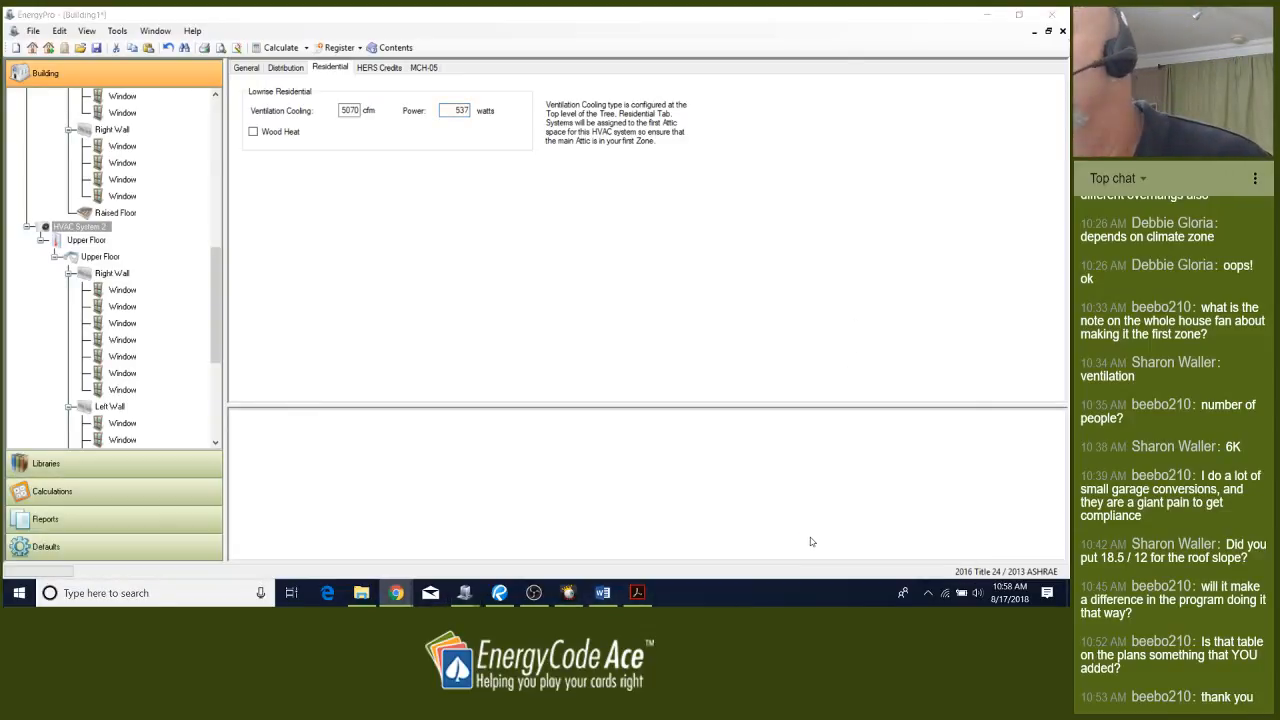
click(489, 170)
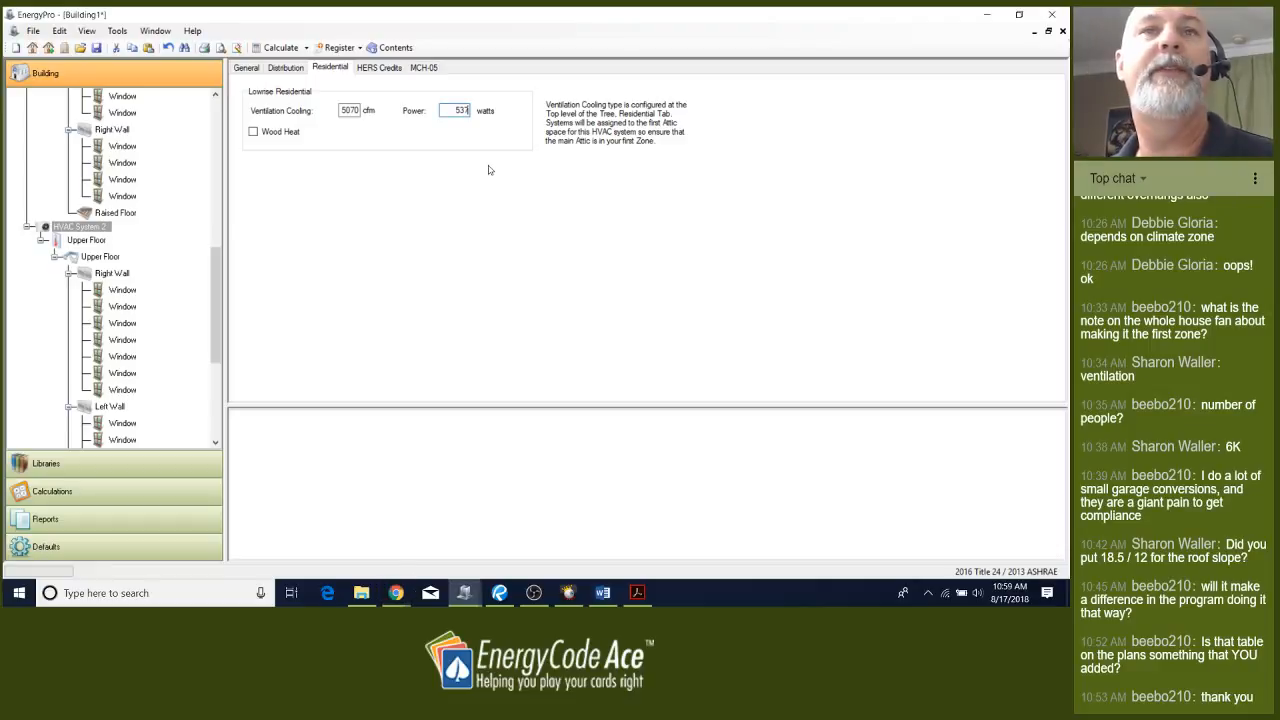
Enable the verified refrigerant charge or fault indicator display HERS measure for HVAC System 2 and HVAC System 1
click(372, 68)
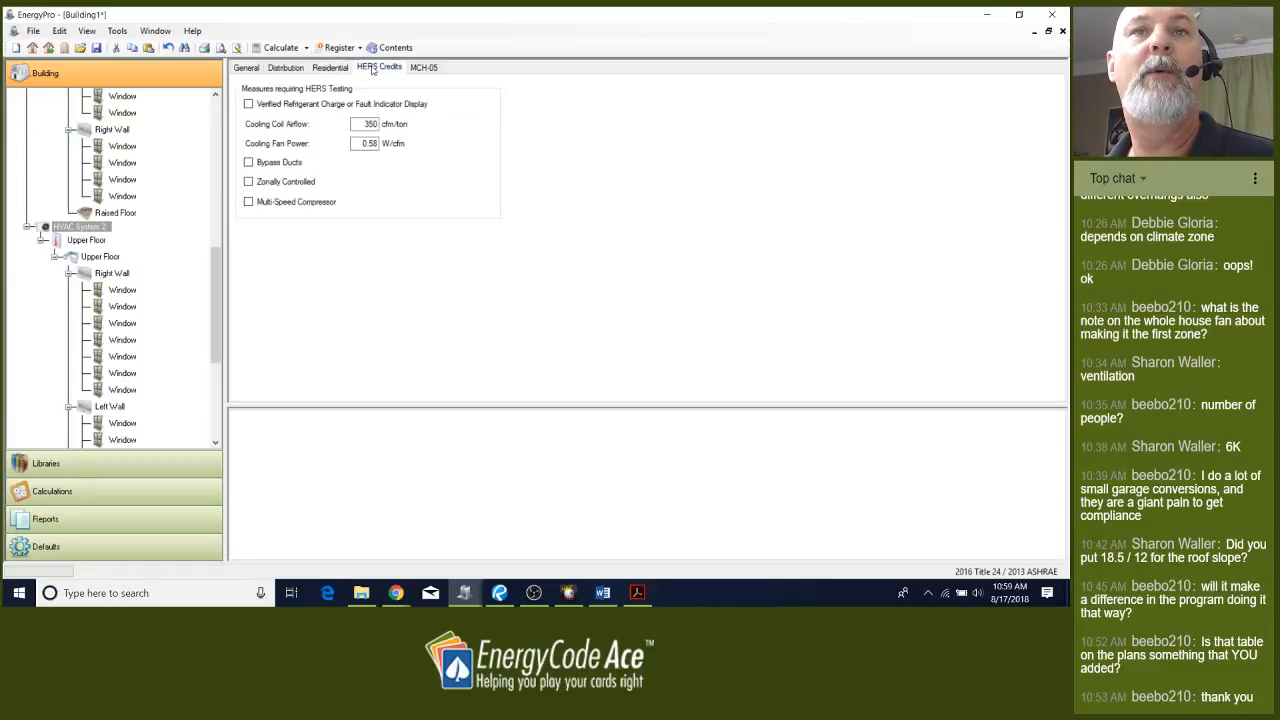
click(248, 105)
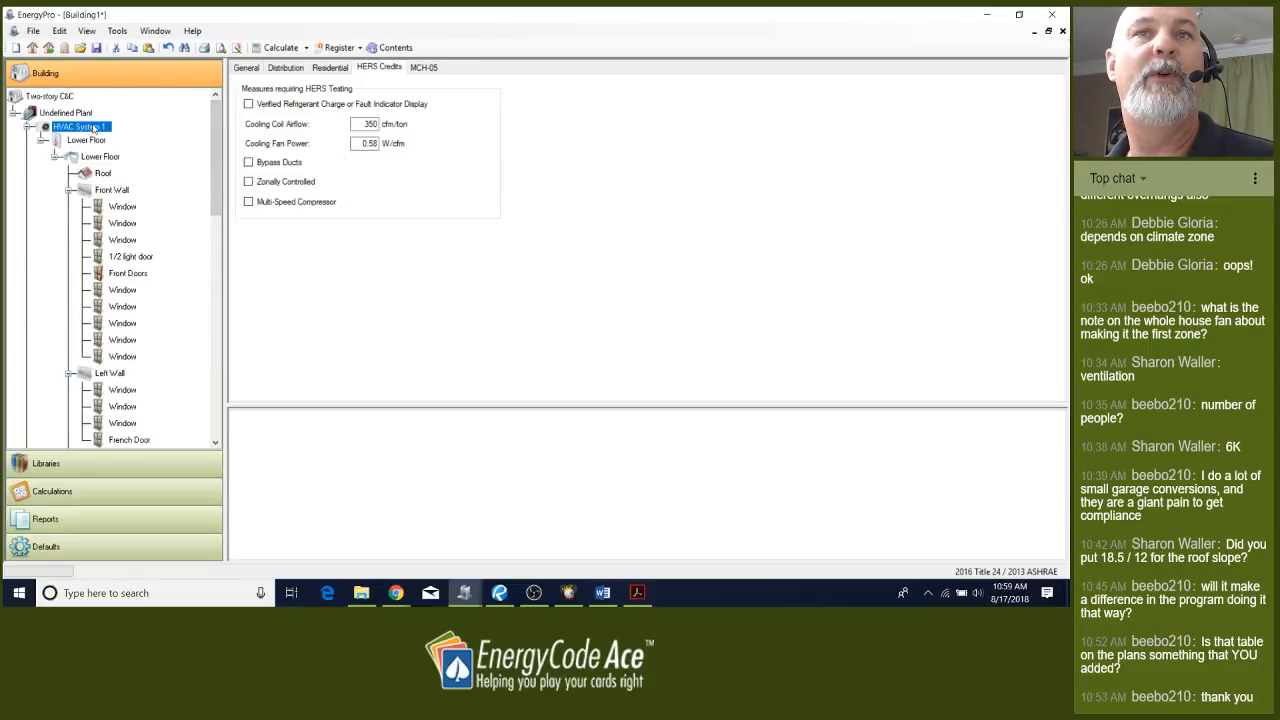
click(247, 105)
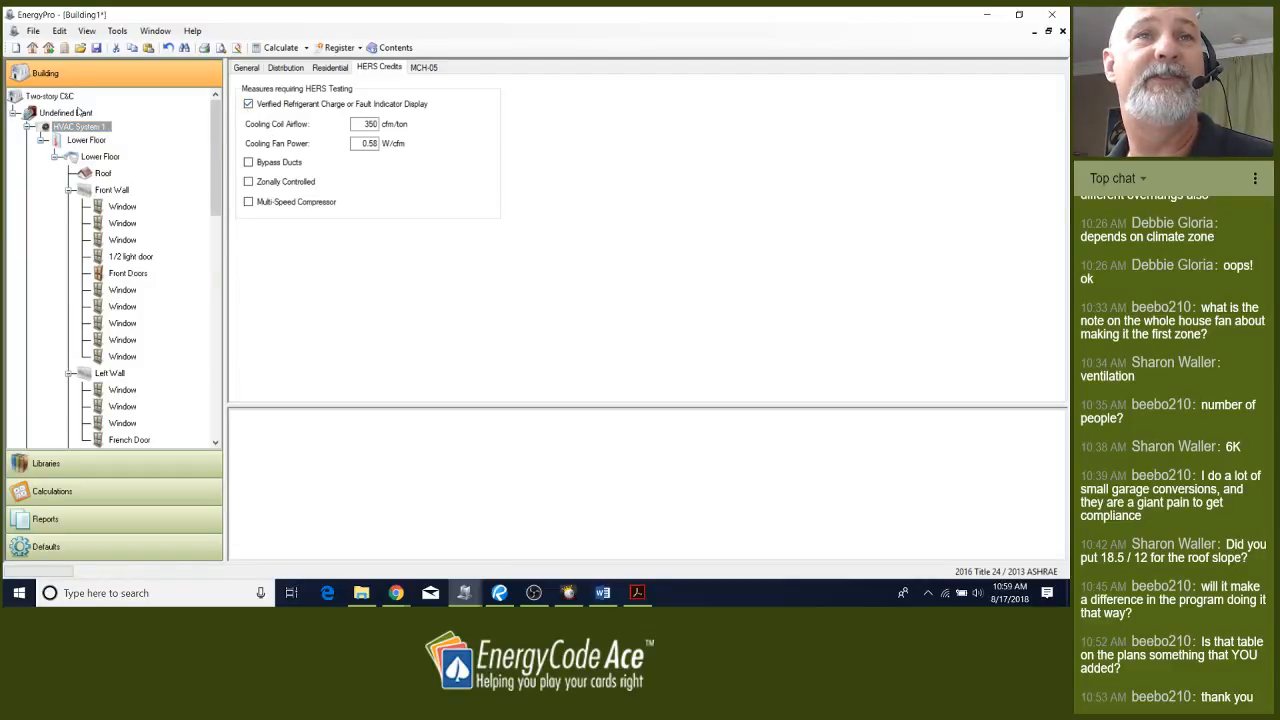
Check the water heater requirement in the plan's Title 24 summary and open the domestic hot water boiler library for Undefined Plant
scroll(150, 262, down, 2)
scroll(150, 262, down, 5)
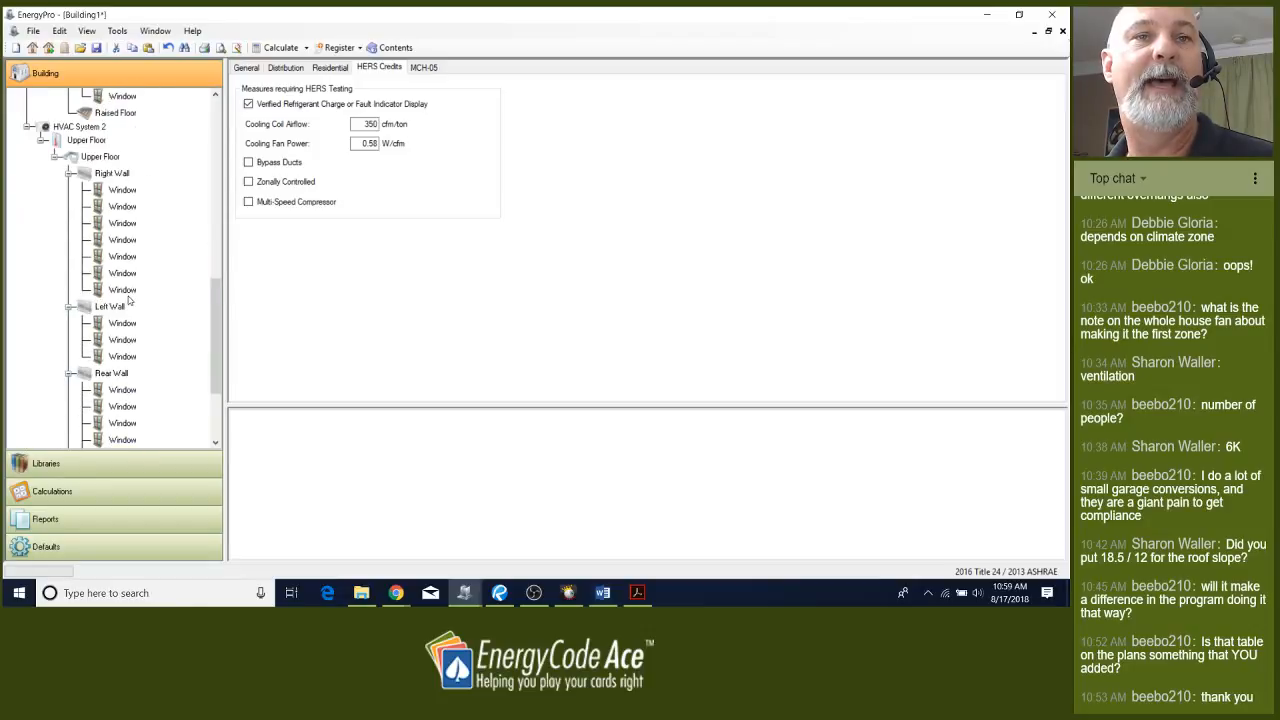
scroll(128, 300, up, 8)
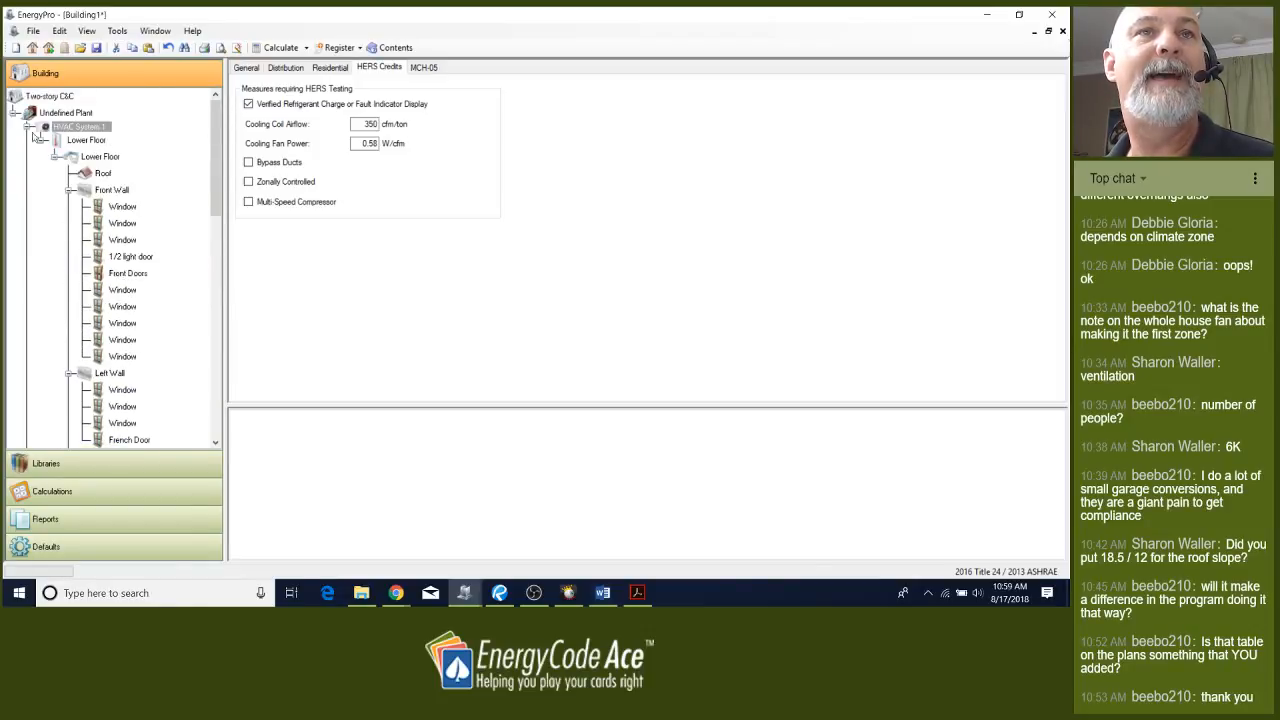
click(58, 113)
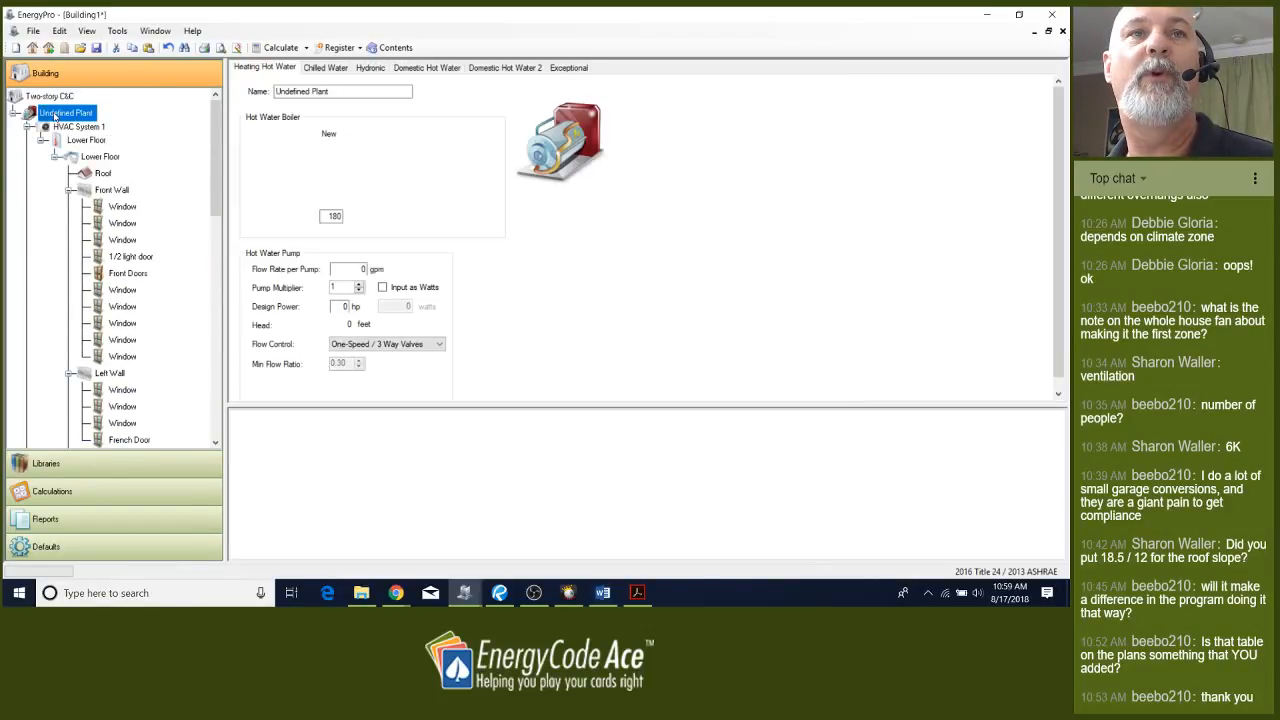
click(432, 67)
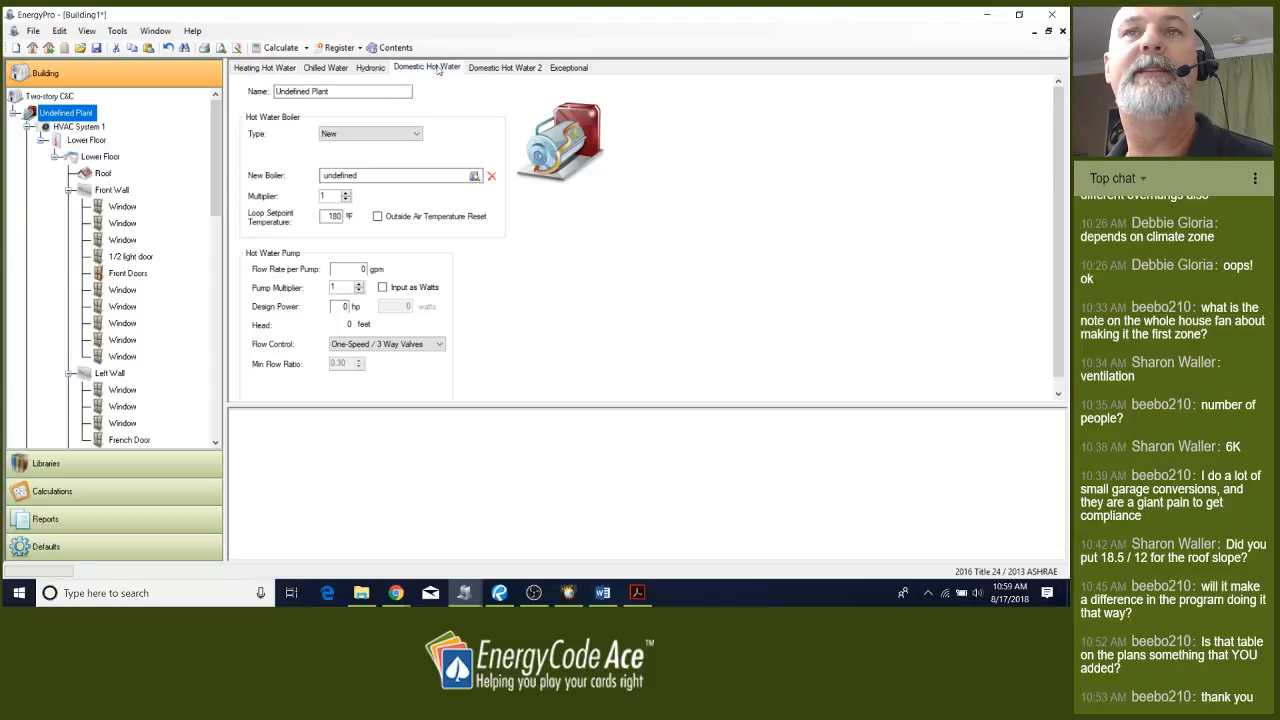
click(506, 596)
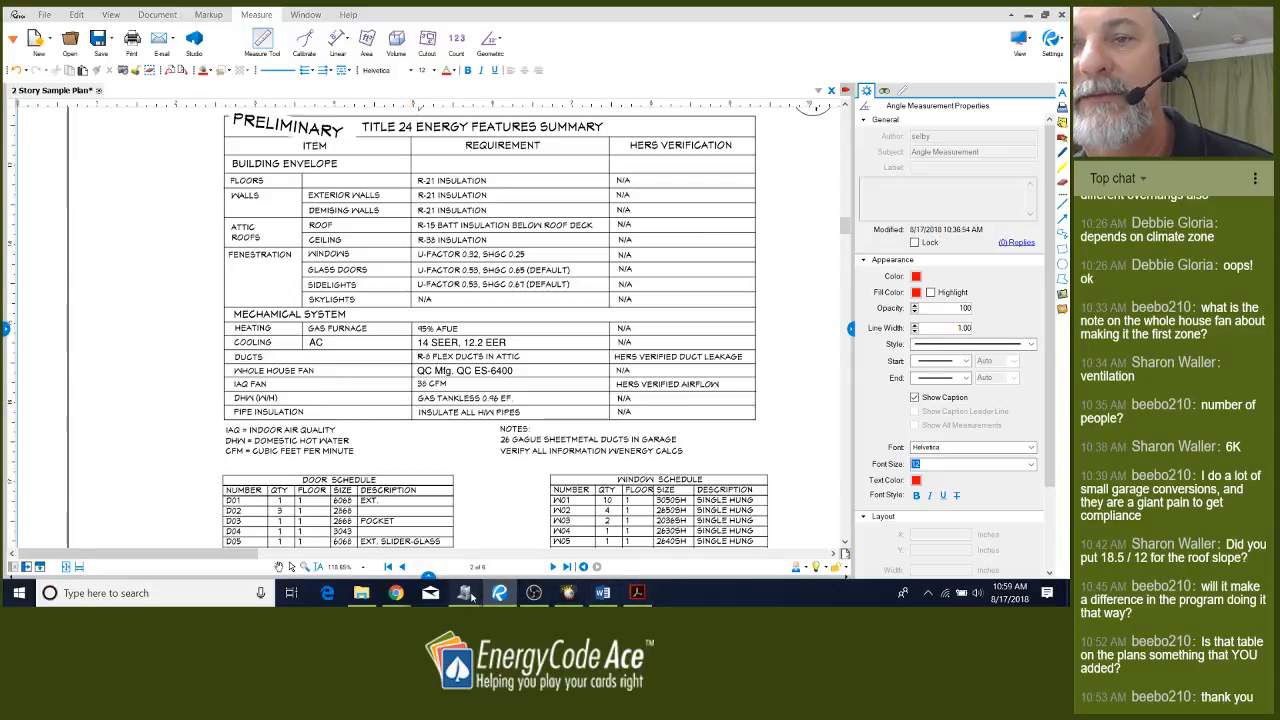
click(540, 552)
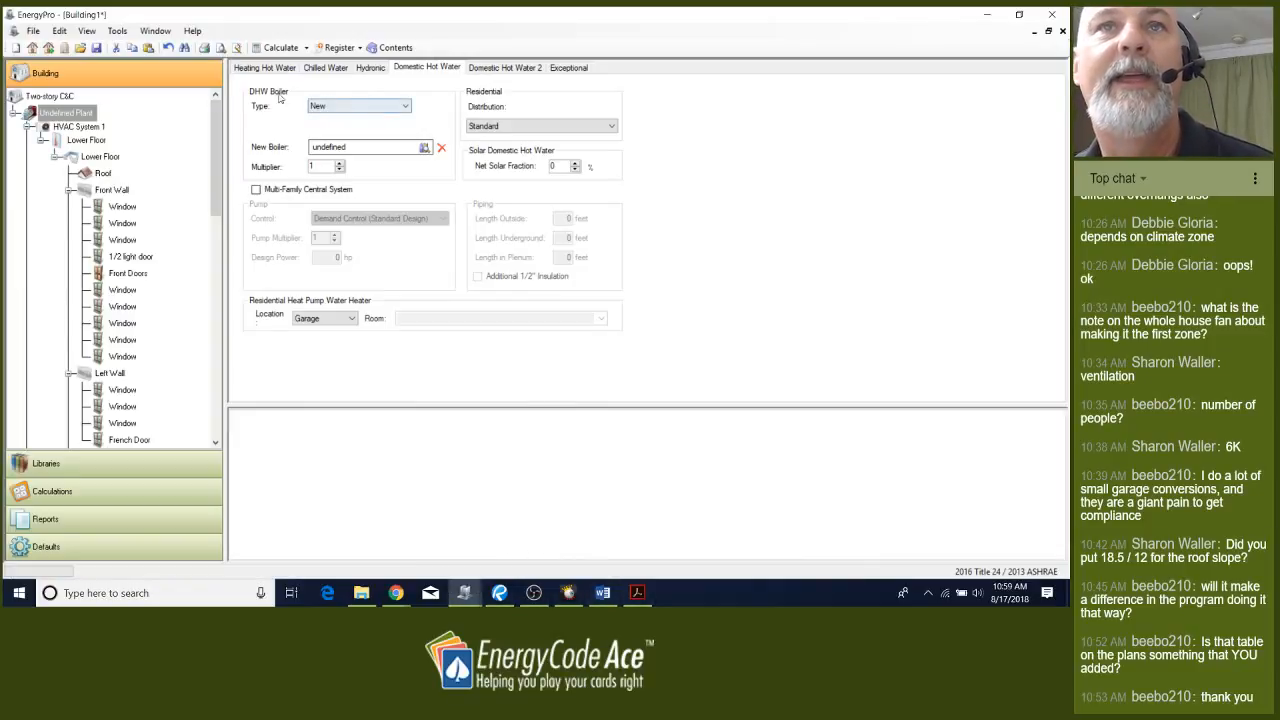
double_click(362, 150)
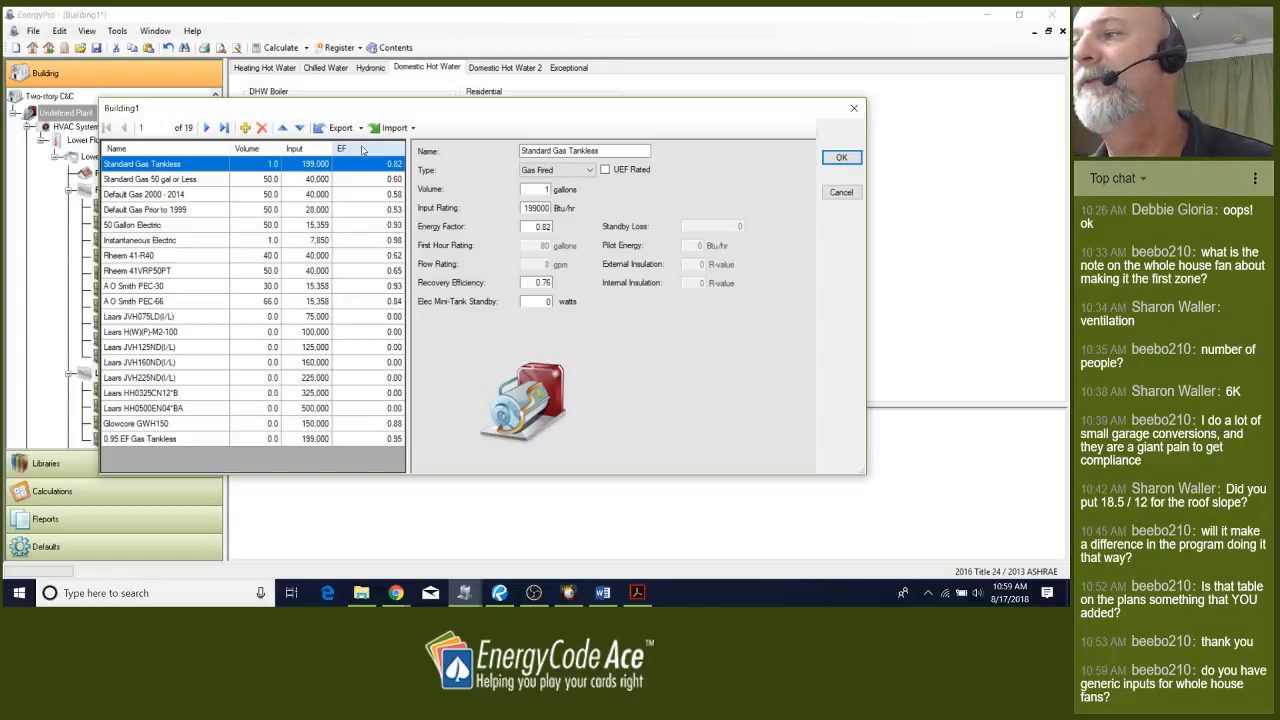
Rename the Standard Gas Tankless library entry as "0.96 EF Gas Tankless"
double_click(537, 150)
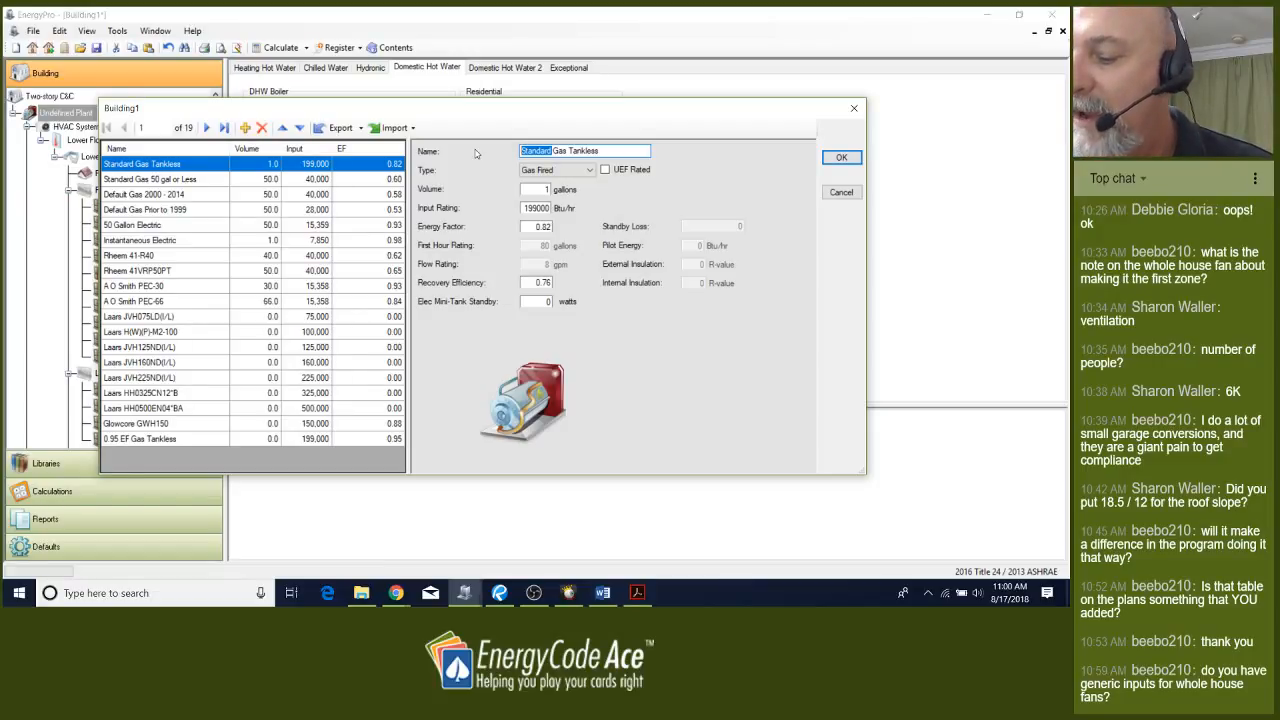
text(0.96)
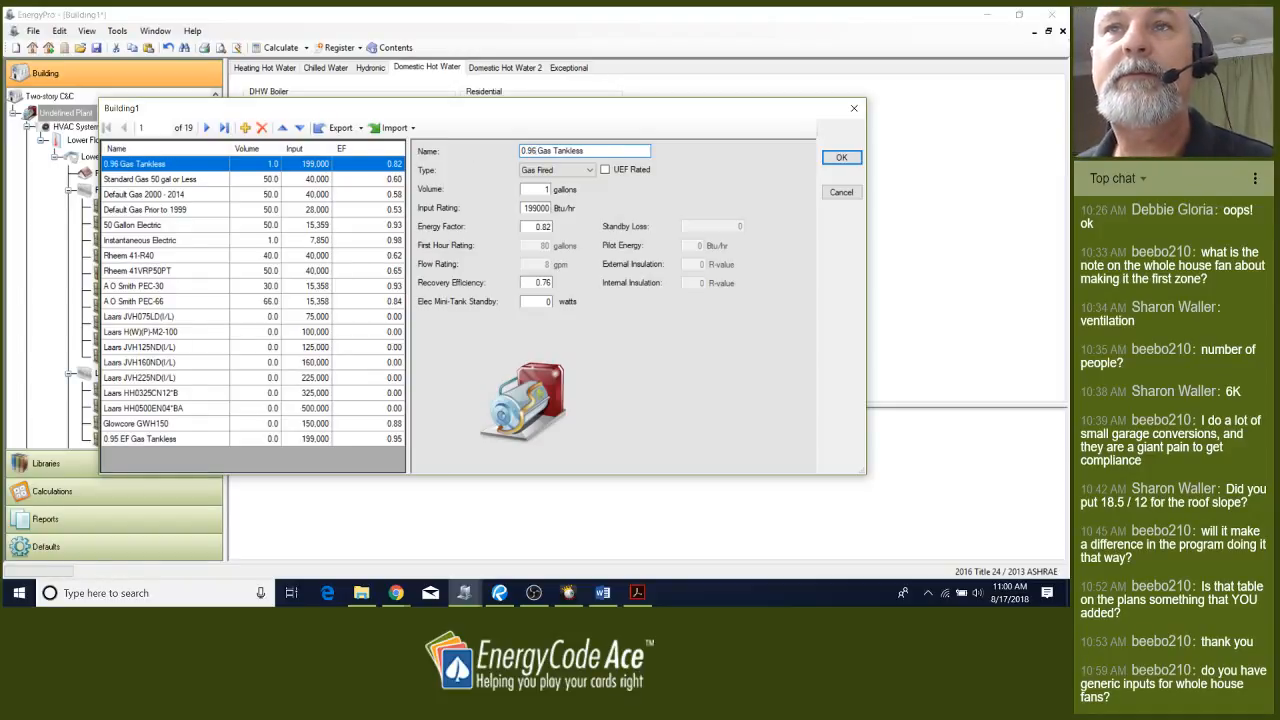
text( EF)
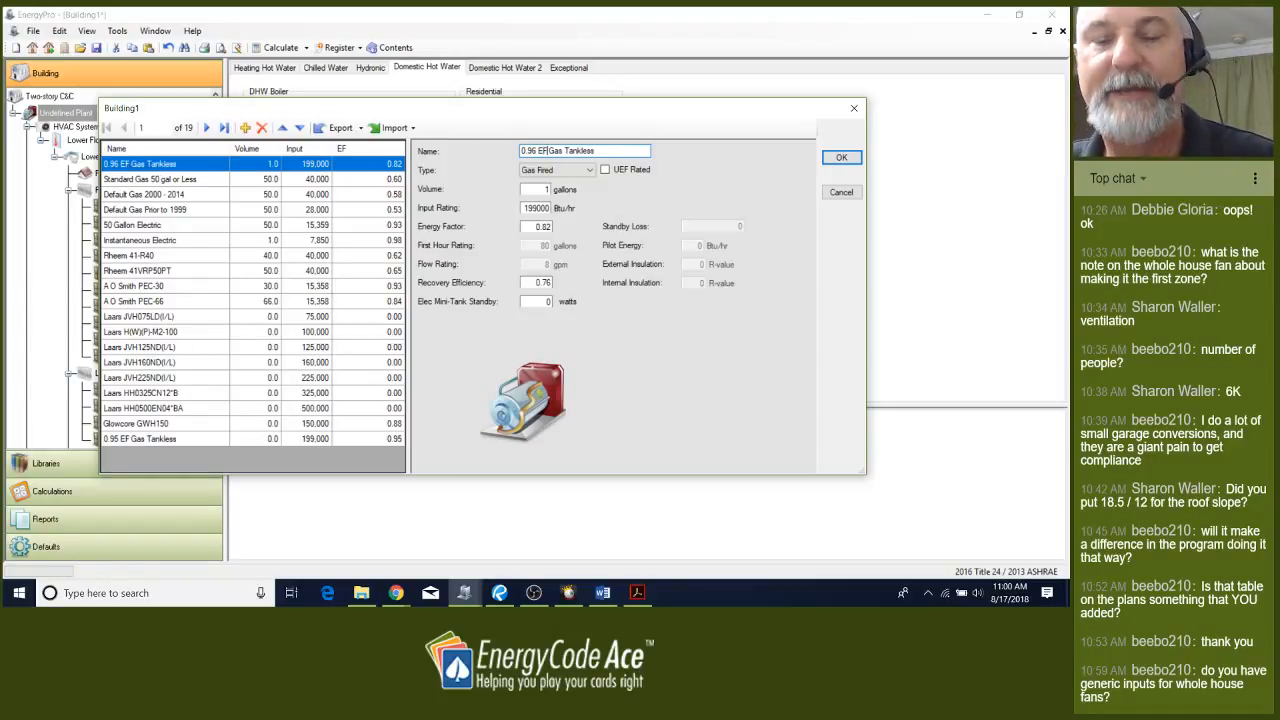
Set the 0.96 EF Gas Tankless entry's volume to 0 gallons and its energy factor to 0.96, and assign it as the new boiler
double_click(535, 189)
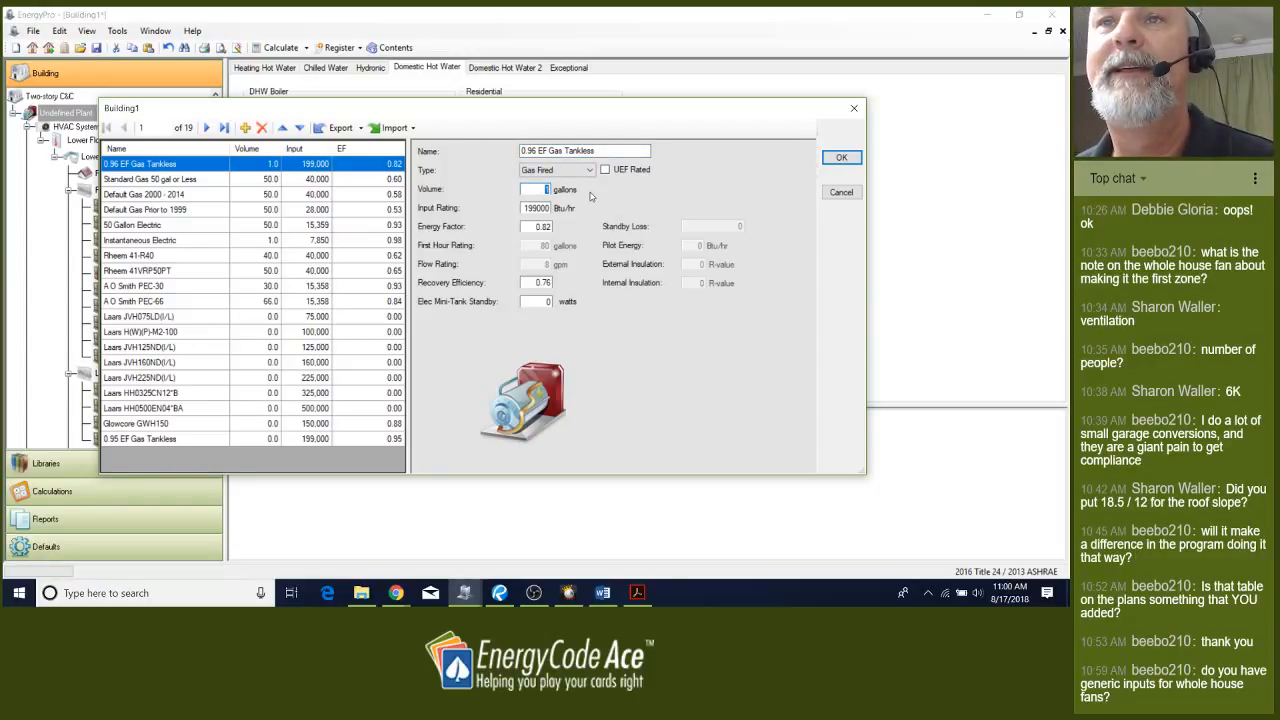
text(0)
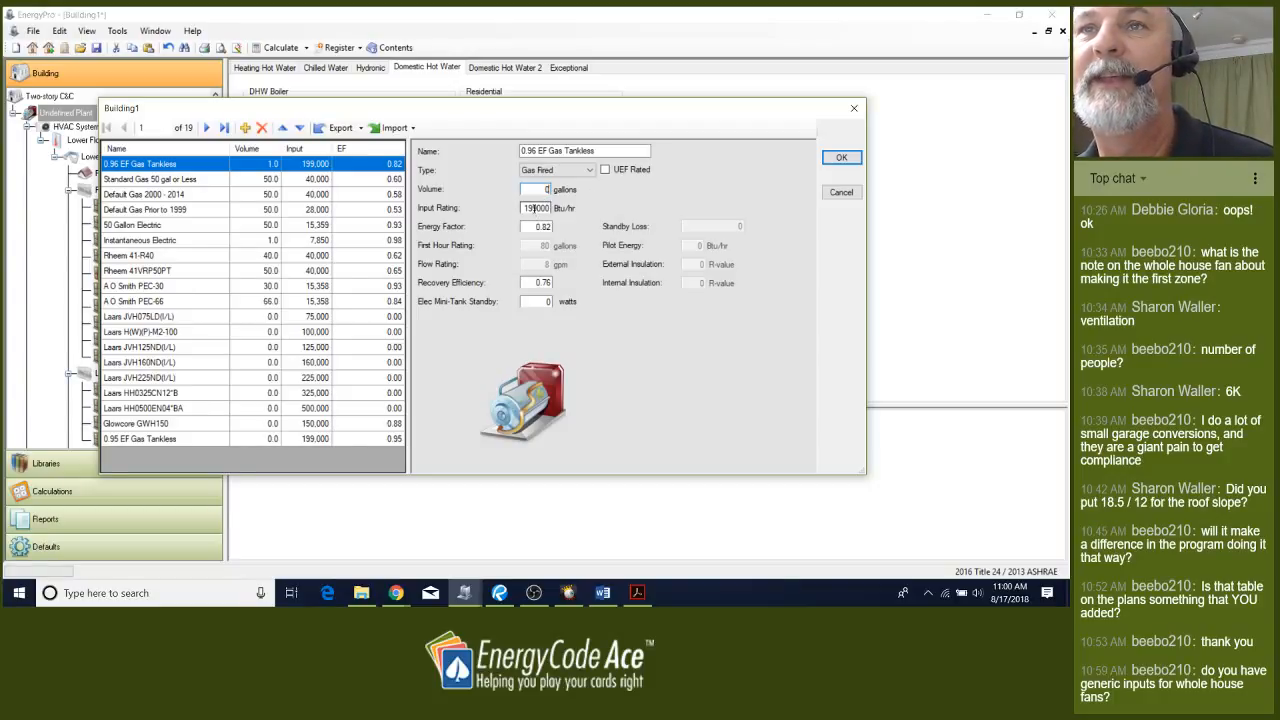
click(536, 226)
double_click(538, 226)
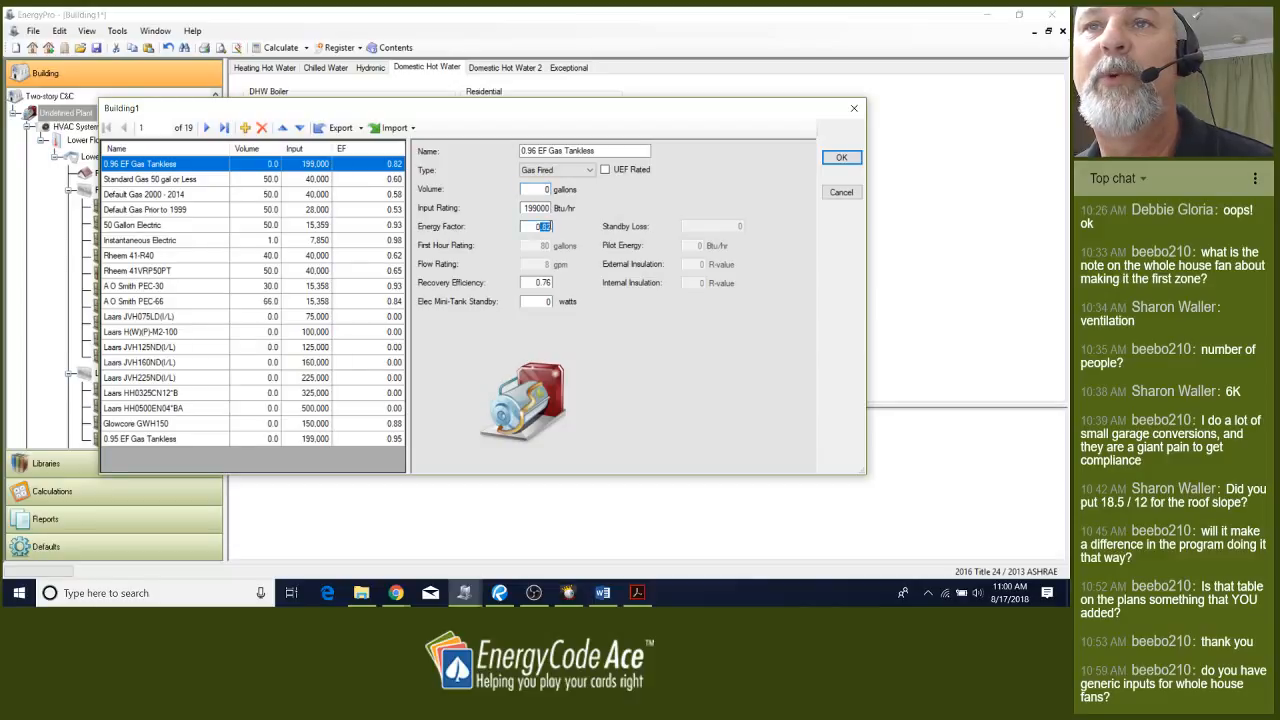
text(0.9)
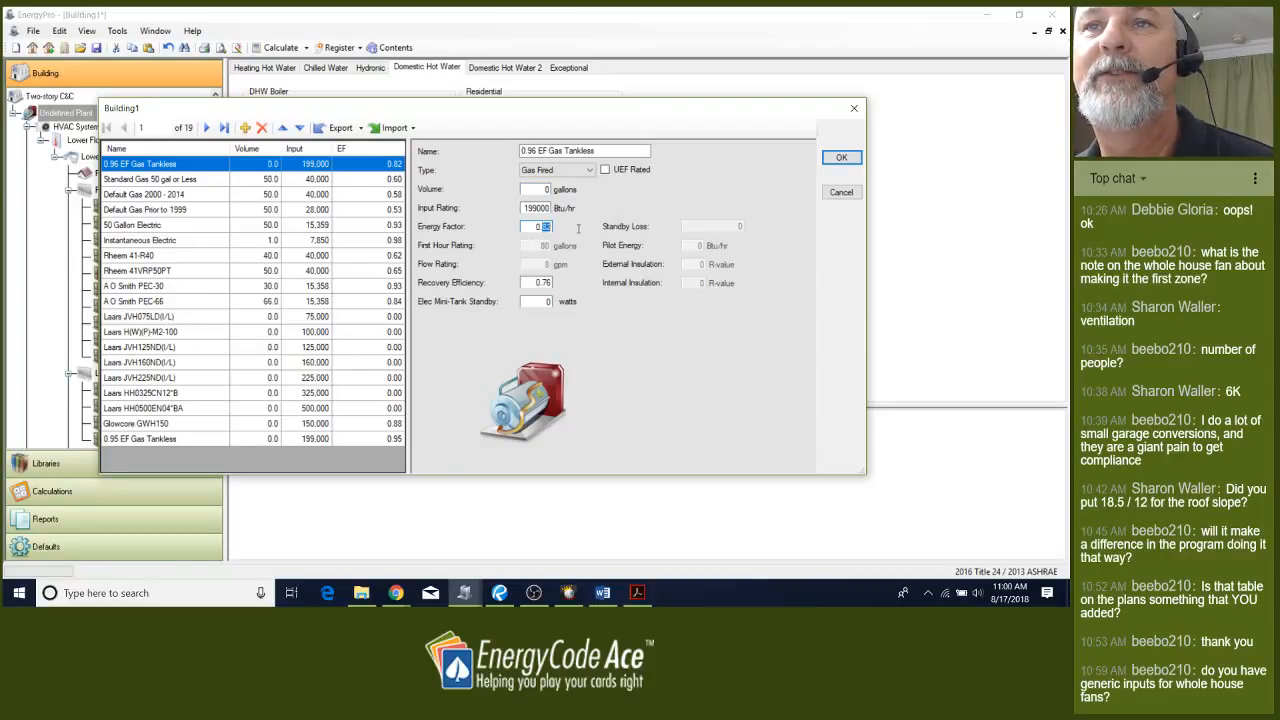
text(6)
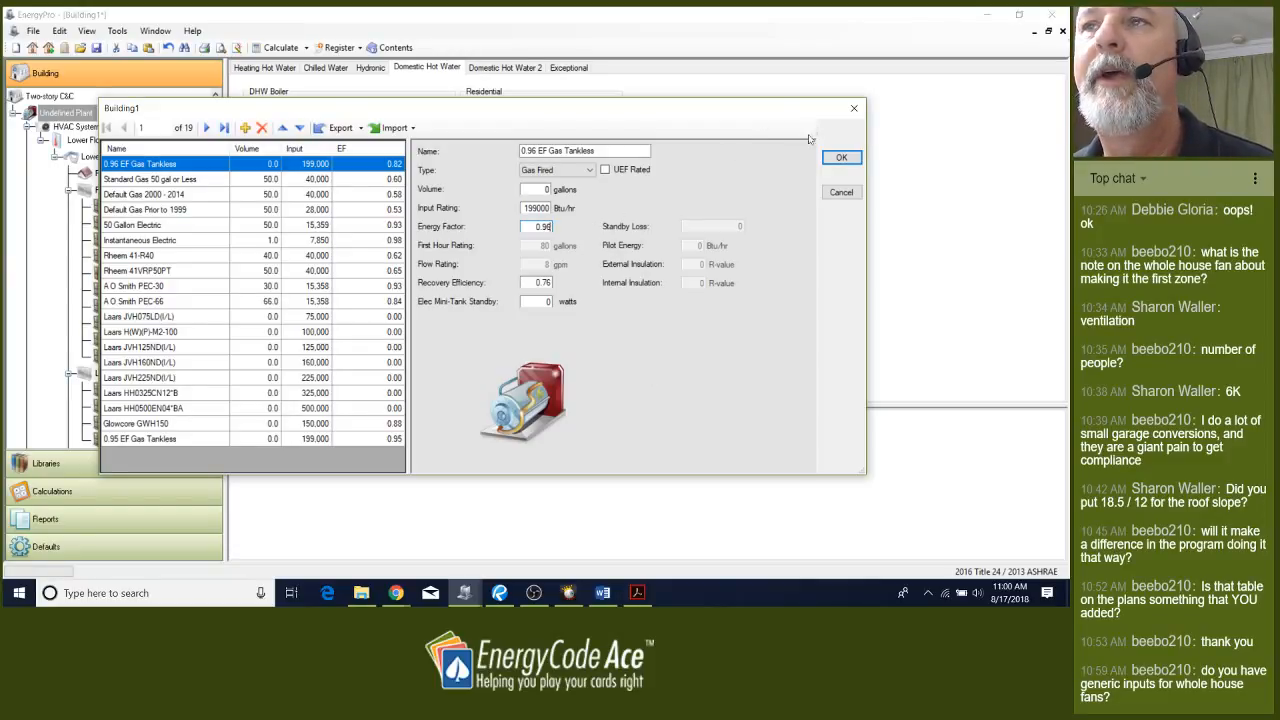
click(842, 158)
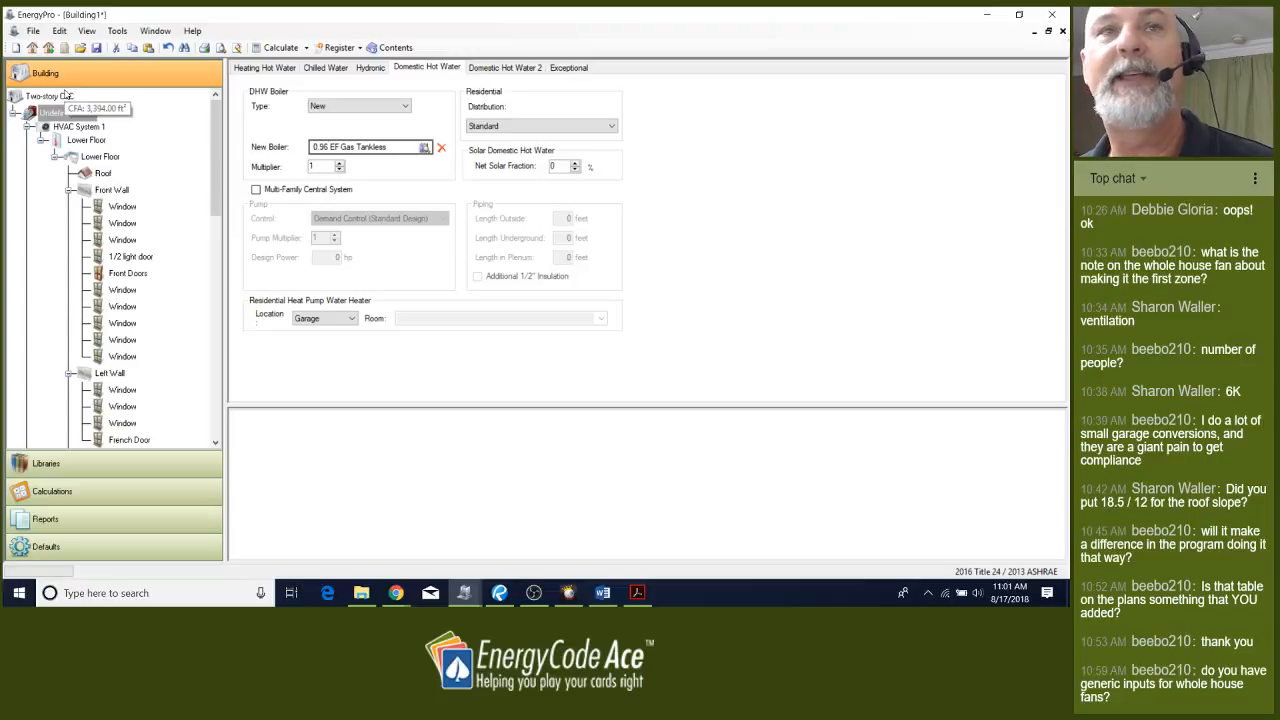
click(466, 594)
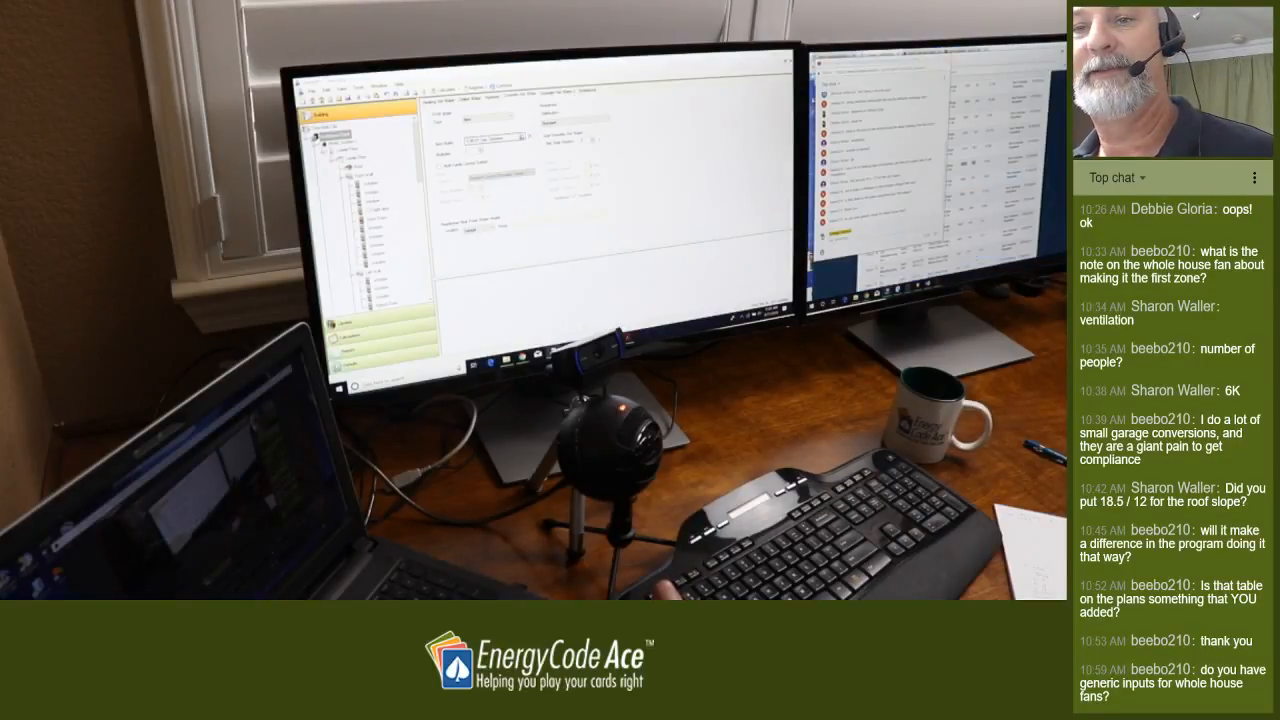
click(585, 322)
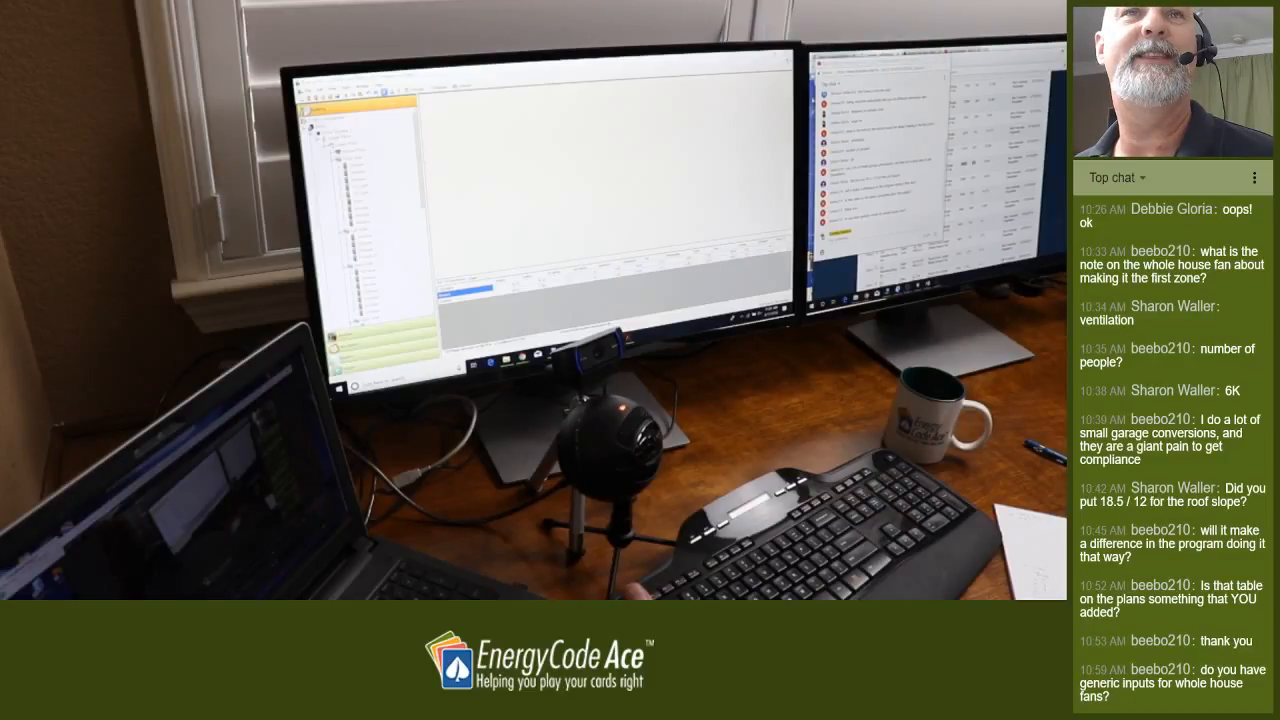
key(alt+Tab)
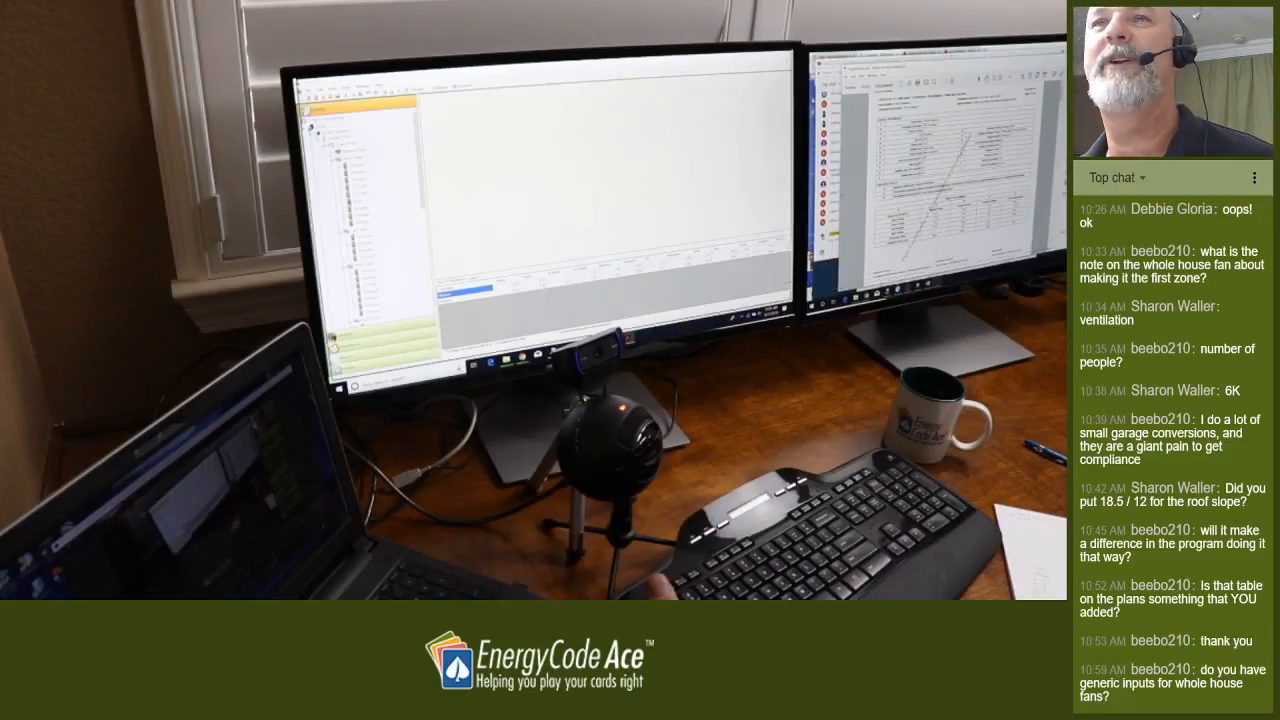
drag(522, 79, 529, 78)
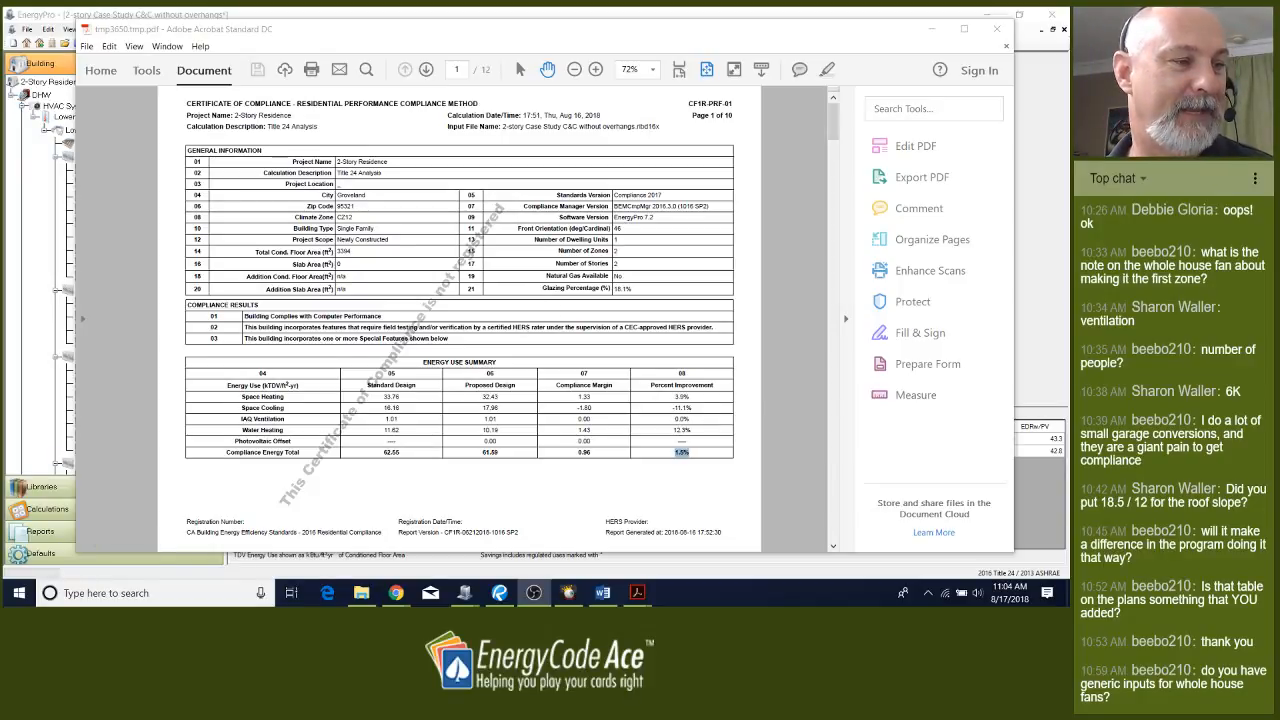
Review the required special features and HERS feature summary on page 2 of the CF1R-PRF-01 compliance certificate in Adobe Acrobat
click(675, 507)
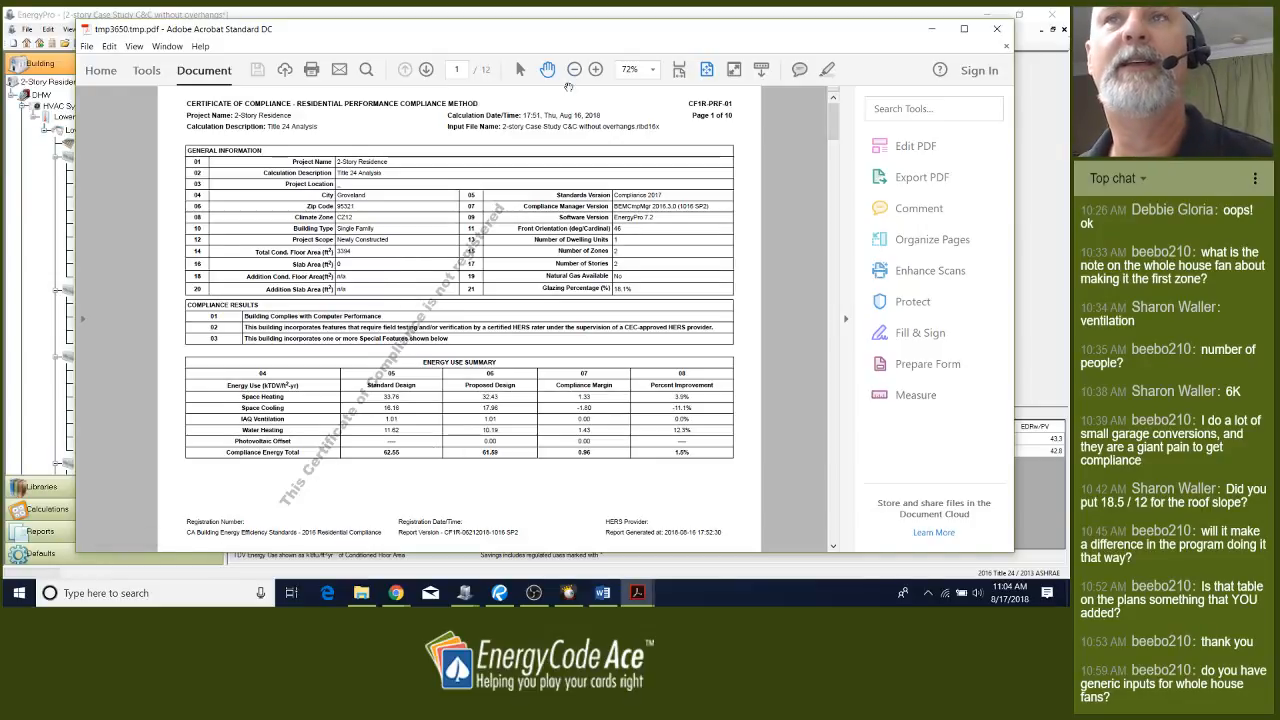
click(427, 70)
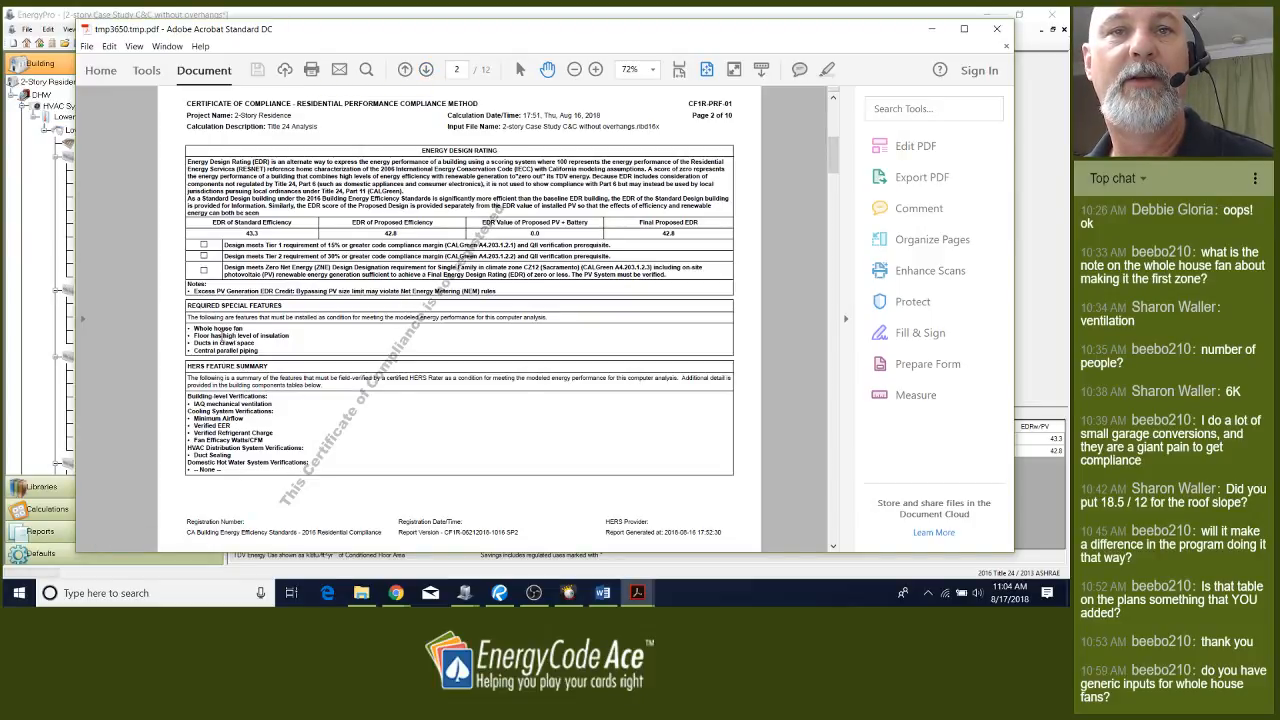
drag(194, 336, 292, 341)
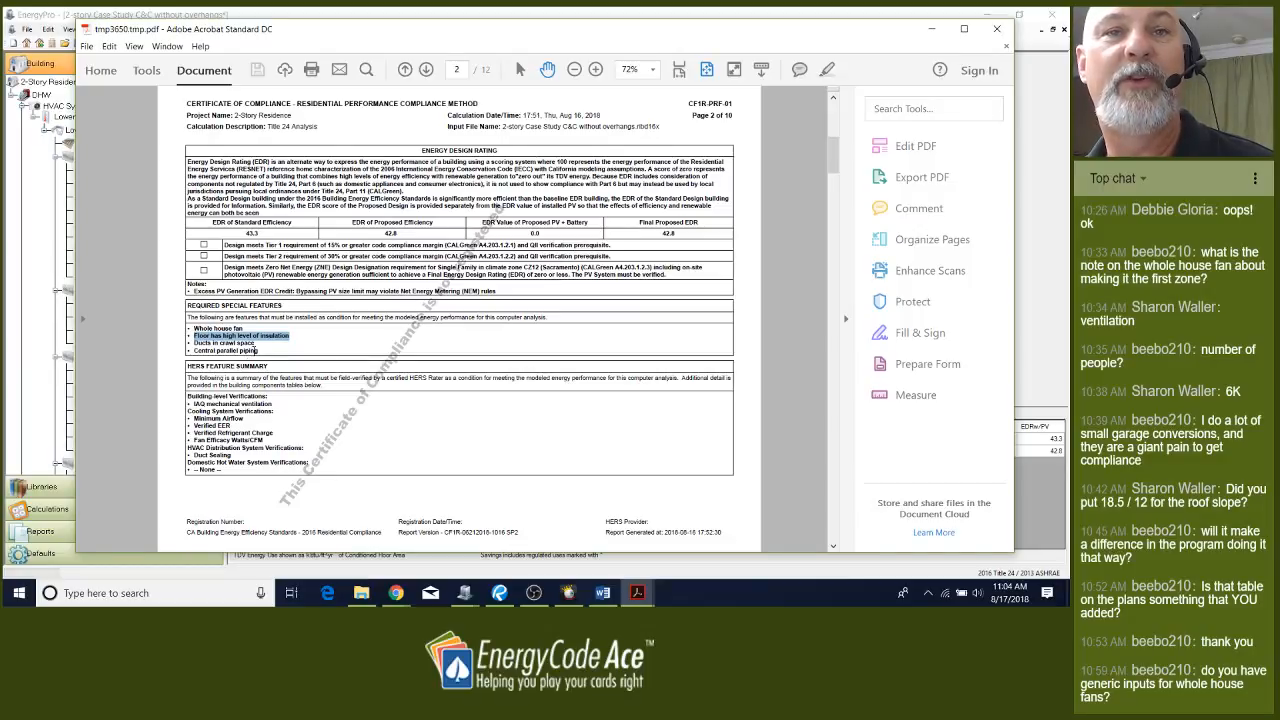
drag(259, 350, 195, 350)
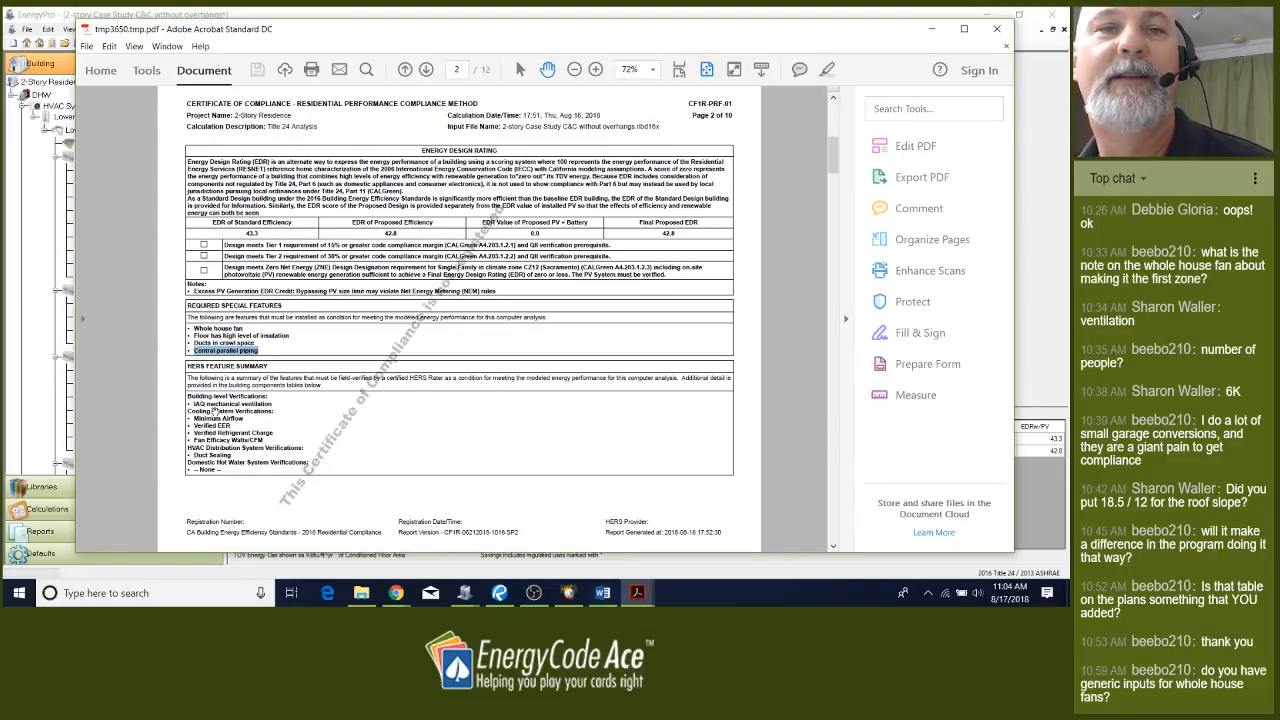
click(262, 351)
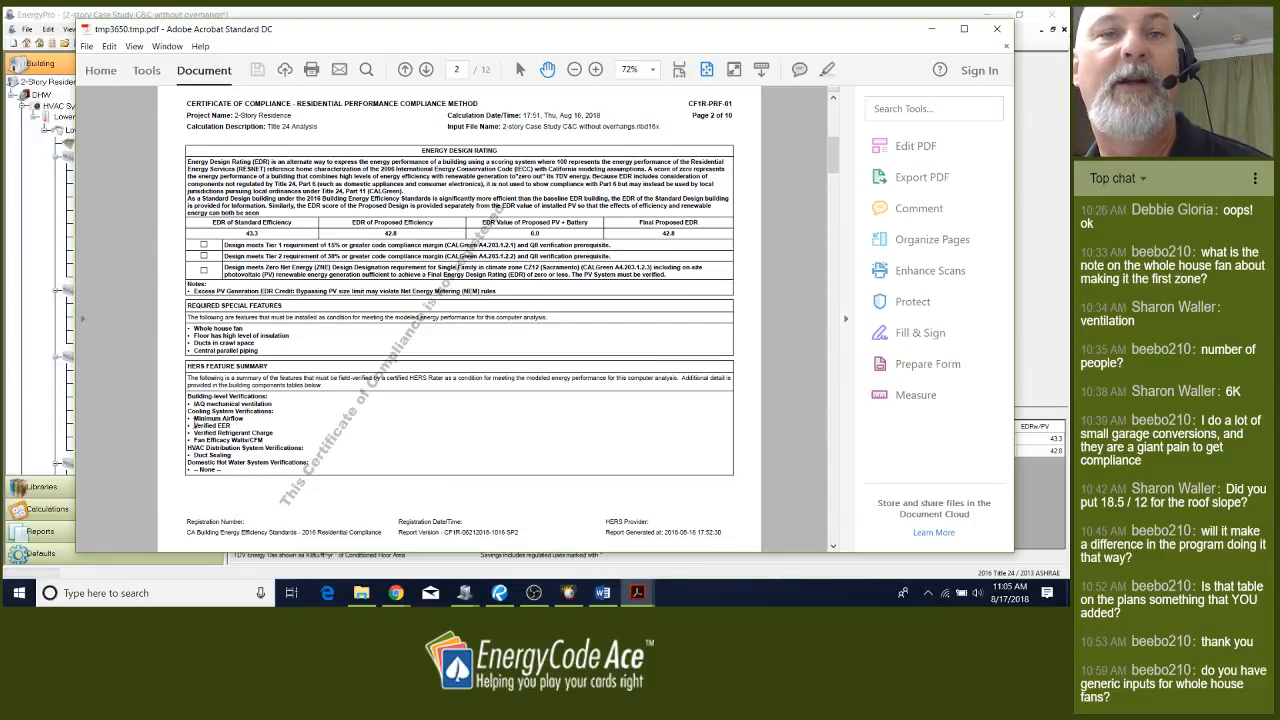
drag(194, 431, 273, 432)
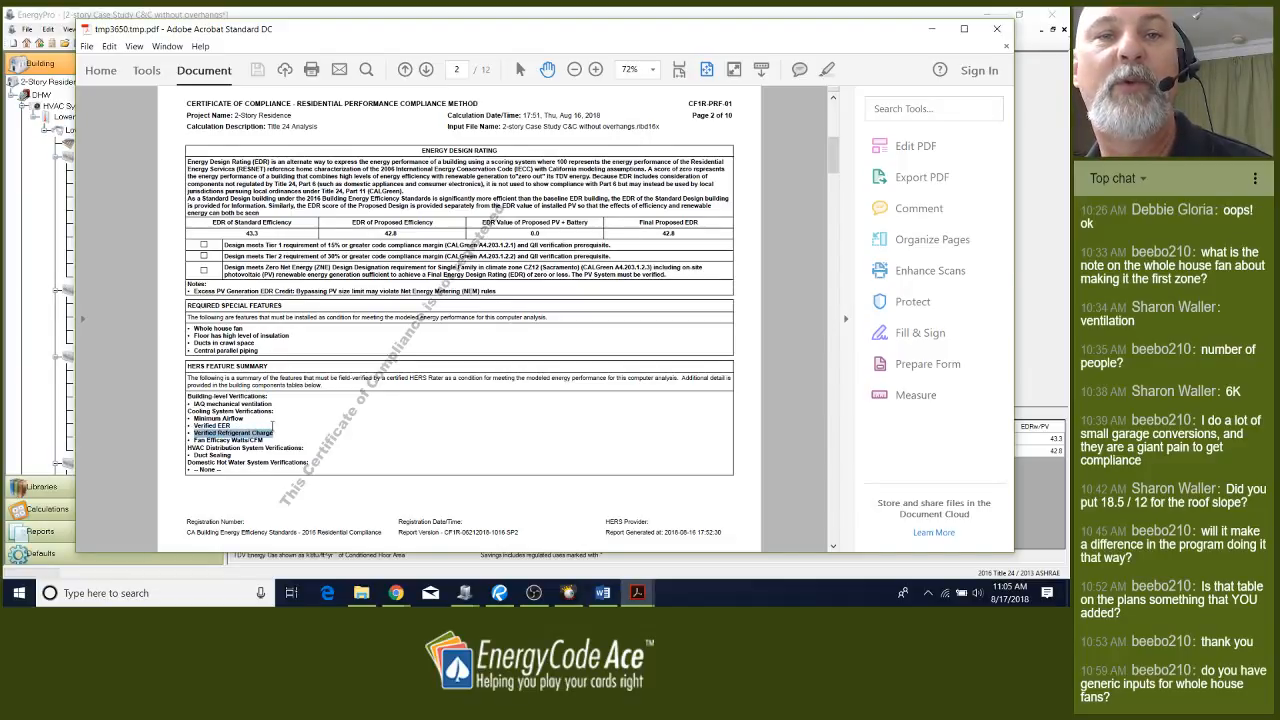
click(234, 440)
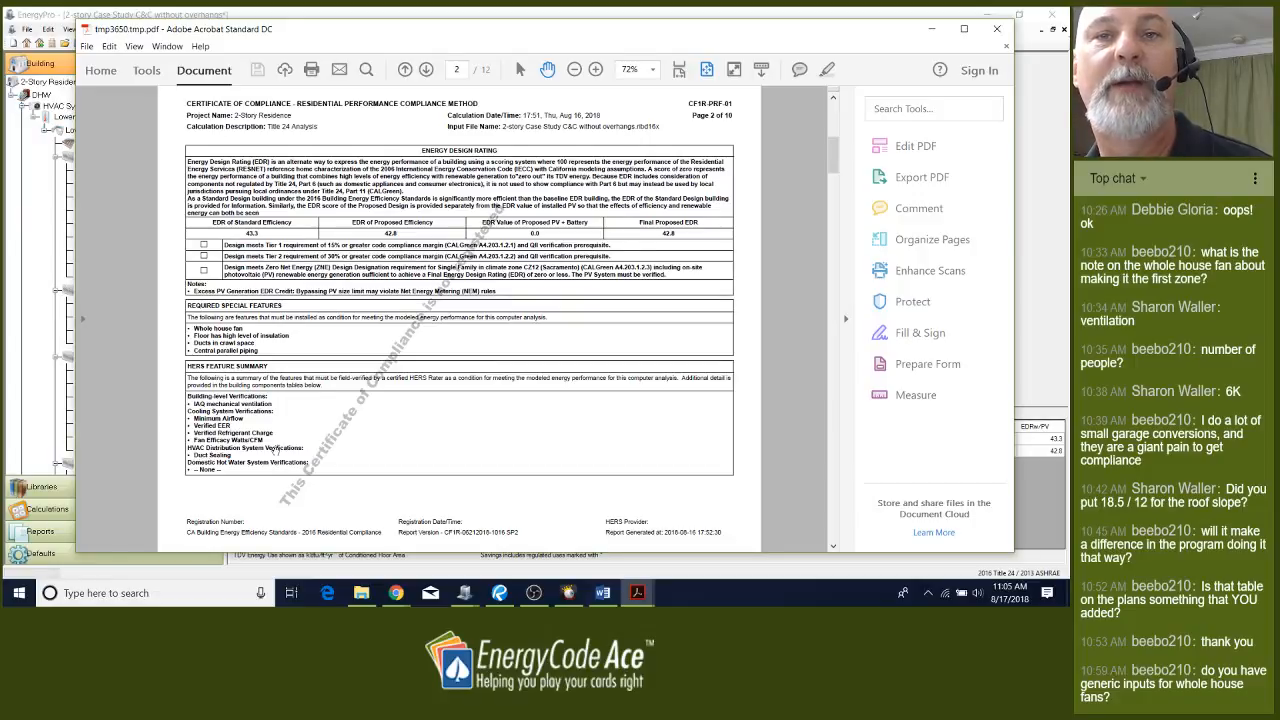
Examine the certificate's zone, opaque surface, attic, fenestration, door, construction and water heating tables on pages 3 to 6
scroll(388, 410, down, 1)
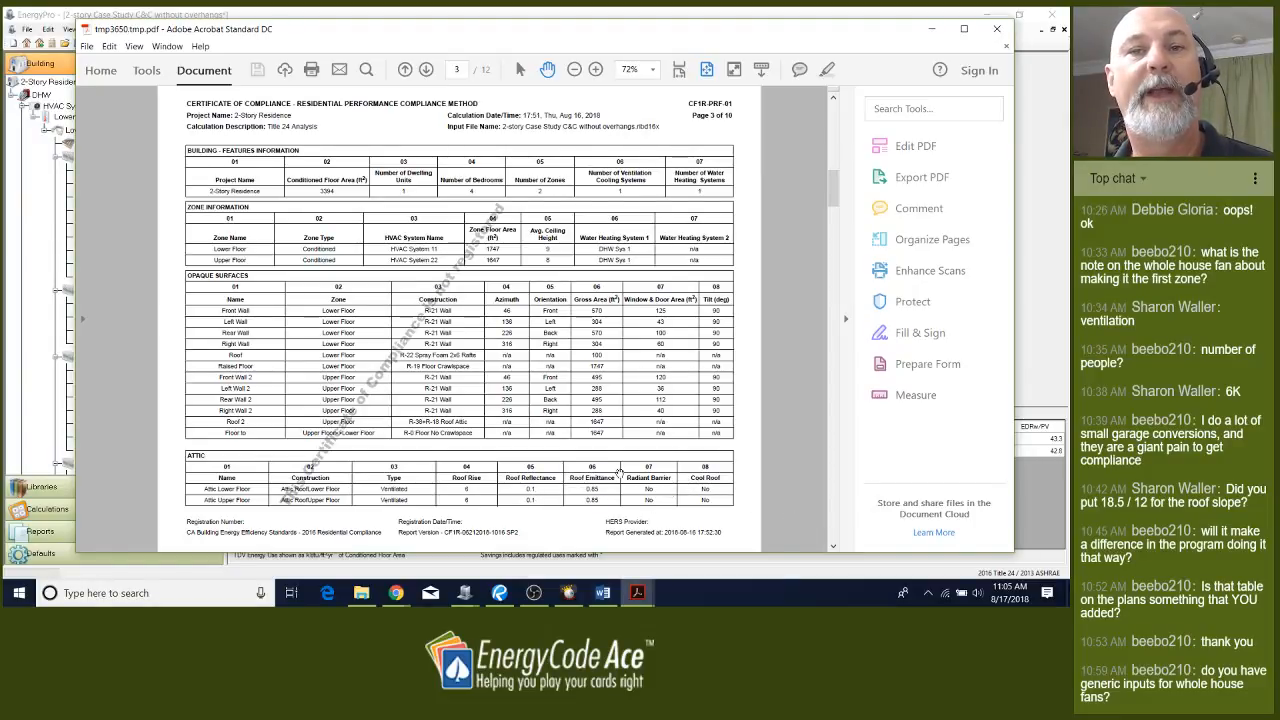
scroll(620, 470, down, 2)
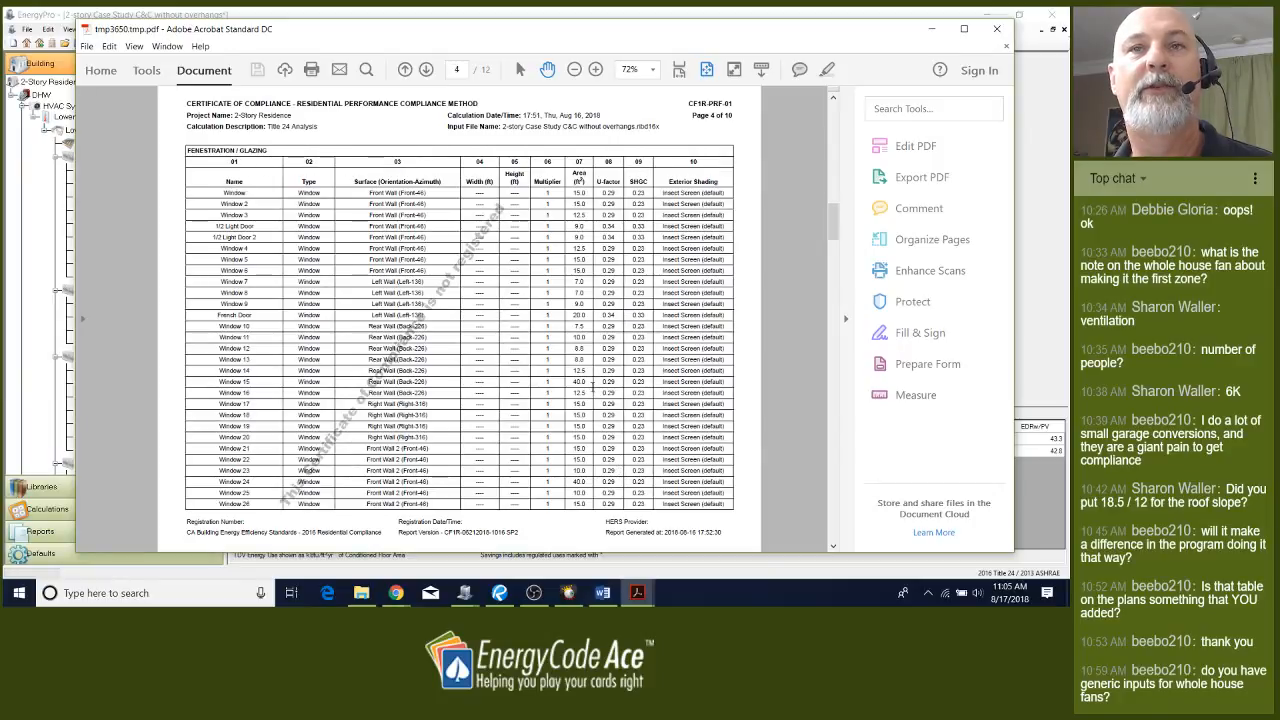
scroll(593, 392, down, 2)
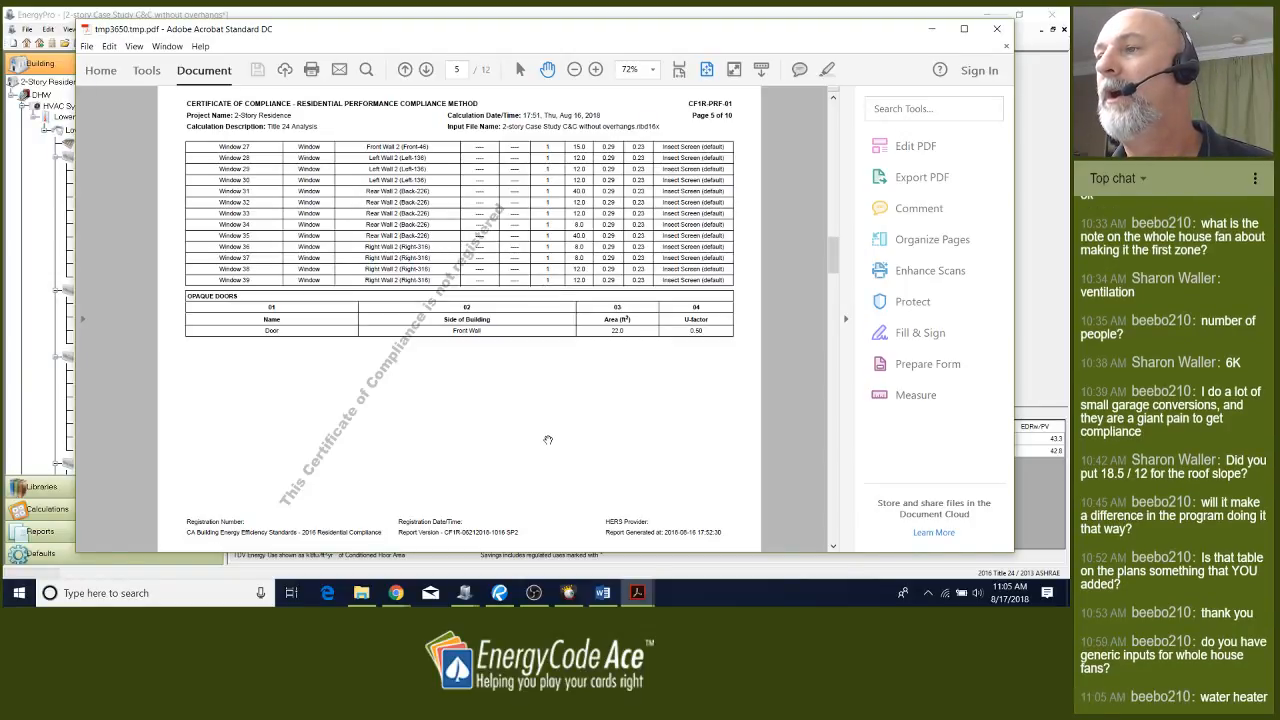
scroll(548, 440, down, 2)
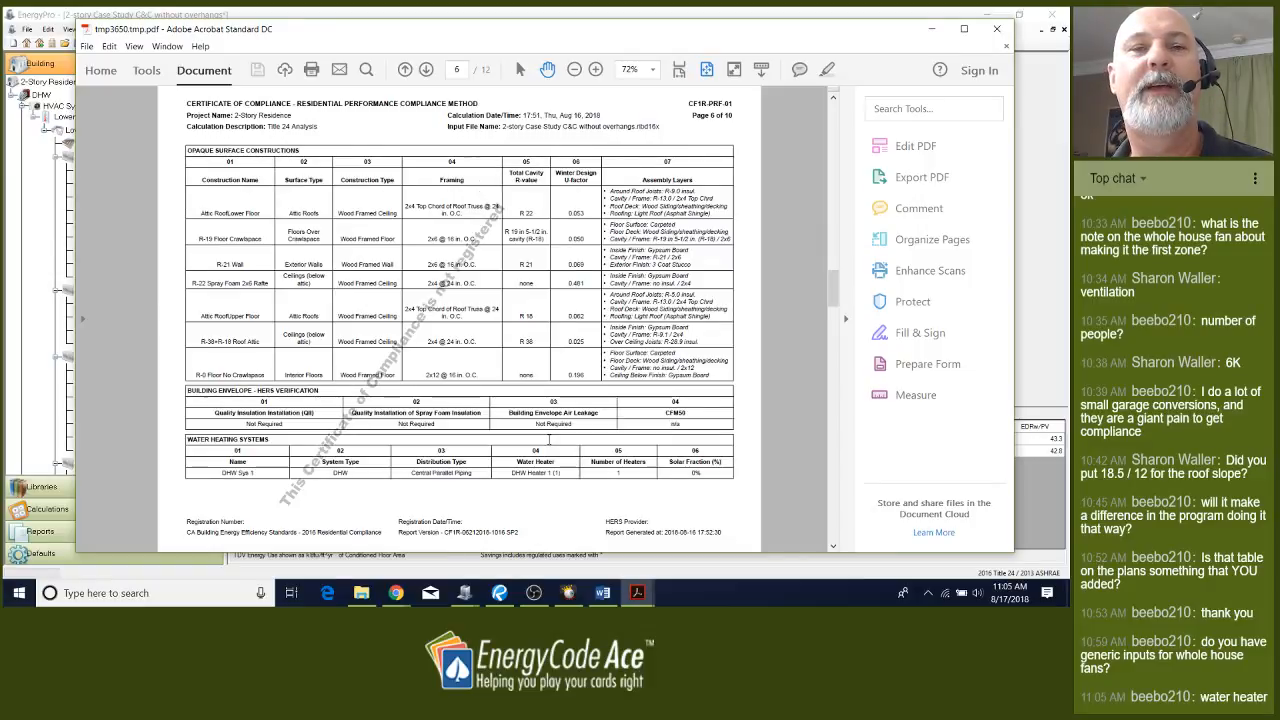